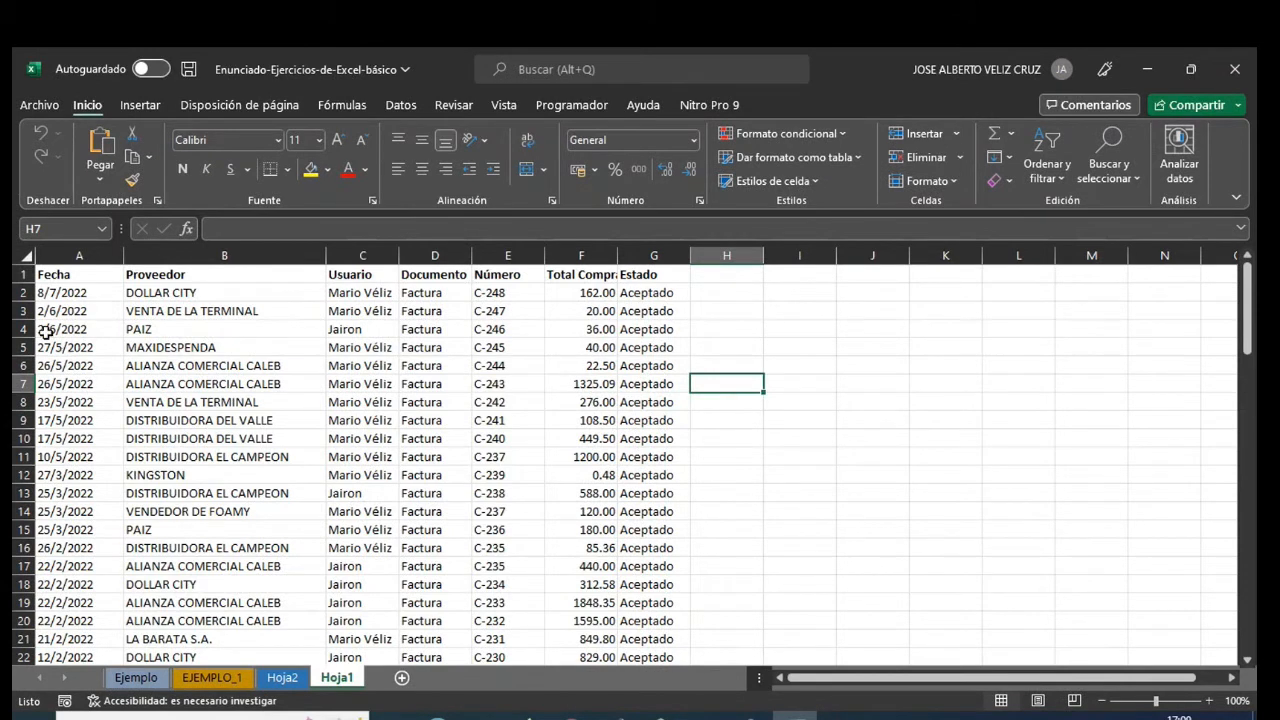
- Format the range A1:G93 as a table with headers, using the dark blue banded style with a black header row
{"action": "left_click_drag", "start_coordinate": [60, 280], "coordinate": [706, 620]}
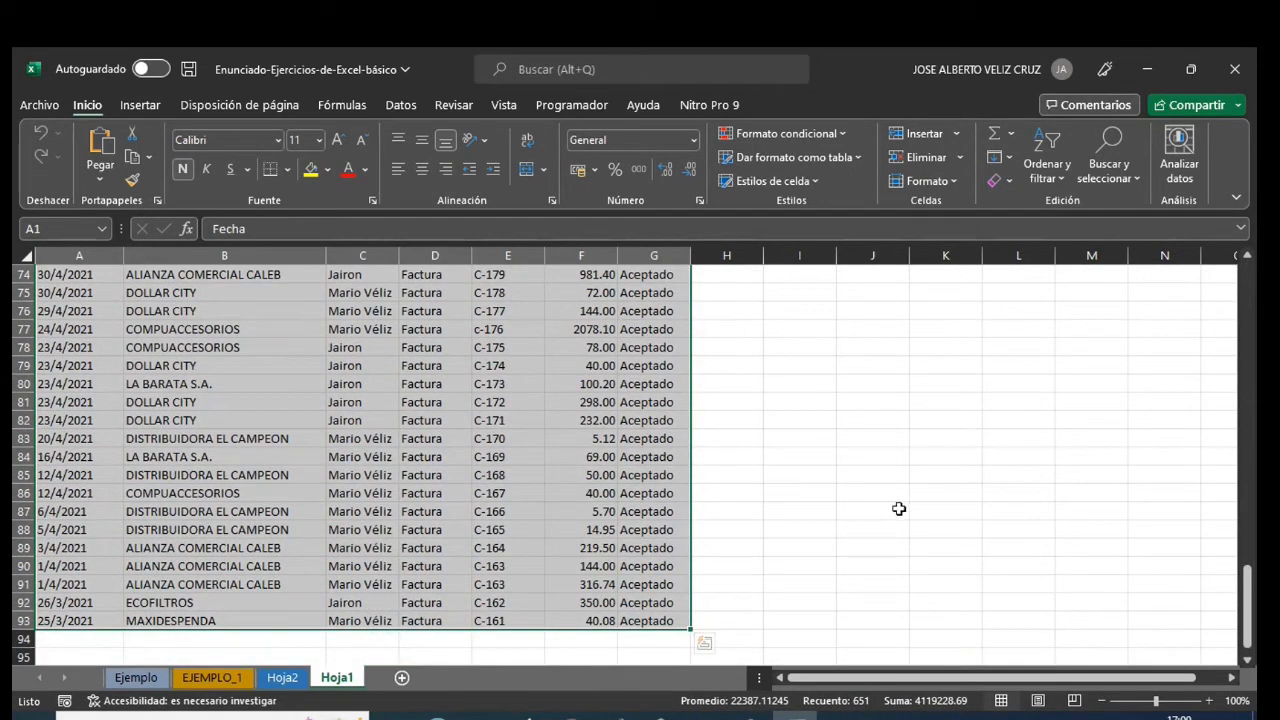
{"action": "scroll", "coordinate": [958, 488], "scroll_direction": "up", "scroll_amount": 20}
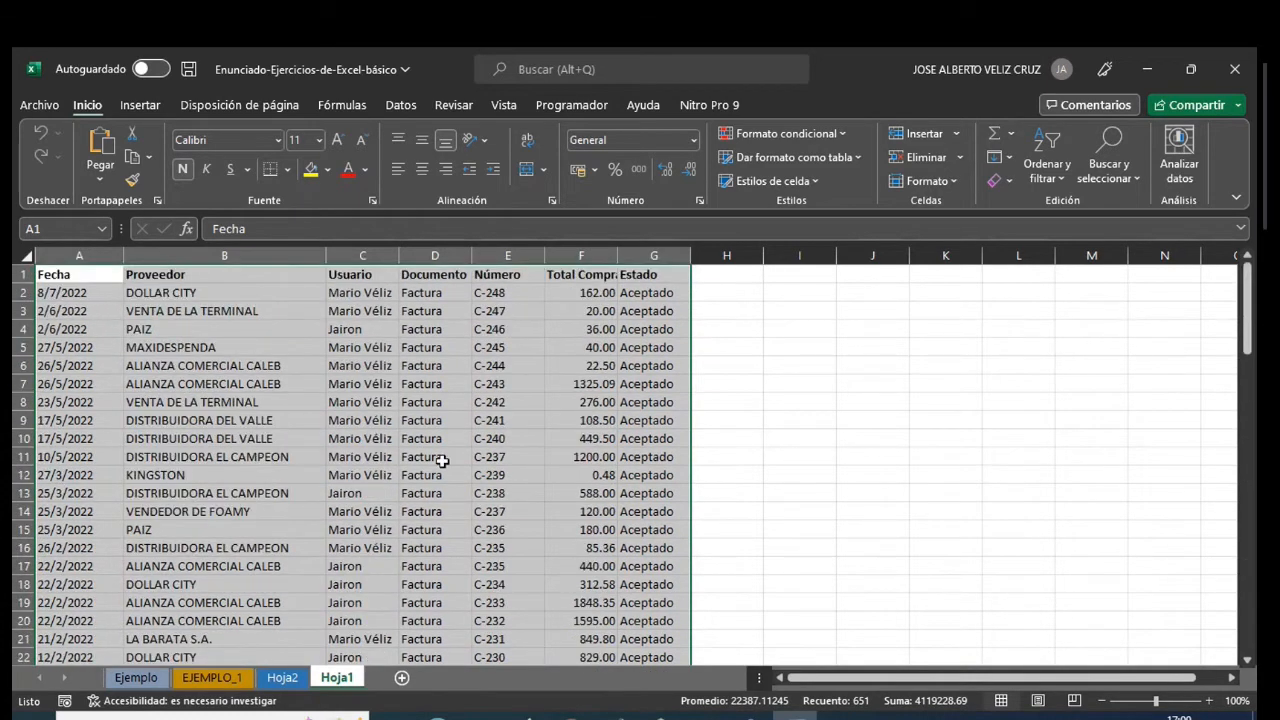
{"action": "left_click", "coordinate": [858, 158]}
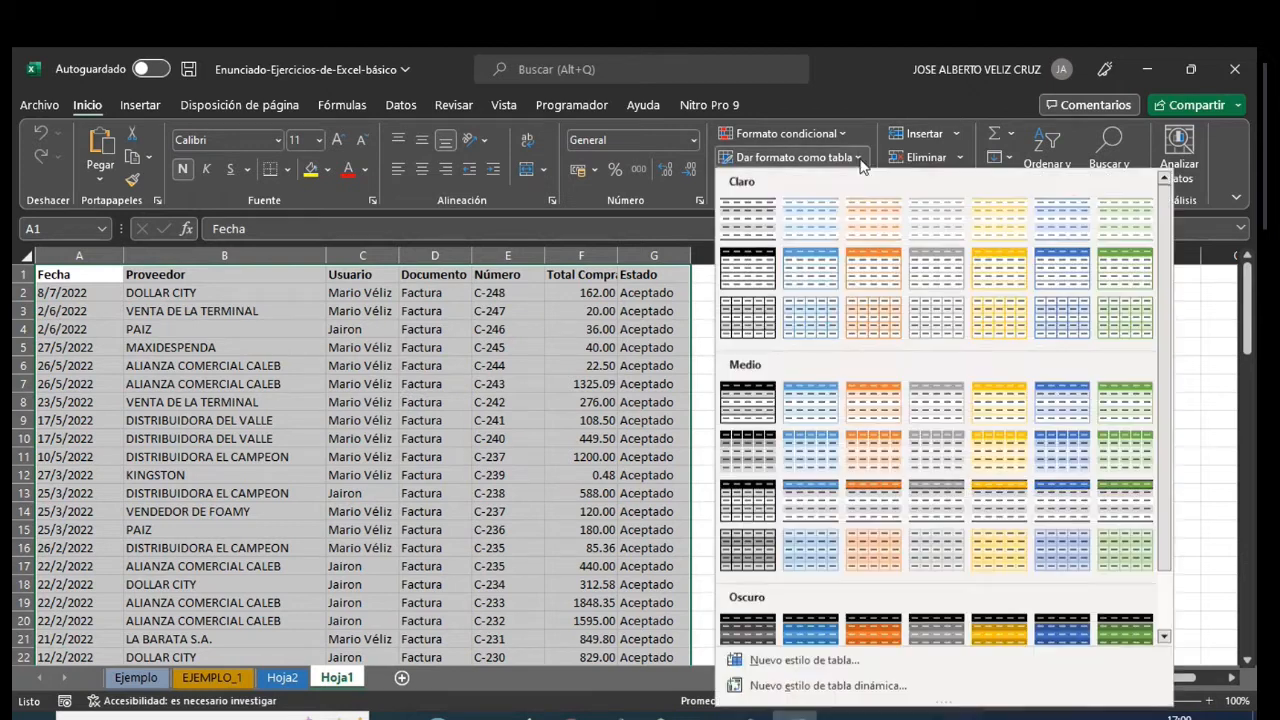
{"action": "left_click", "coordinate": [800, 627]}
{"action": "left_click", "coordinate": [615, 537]}
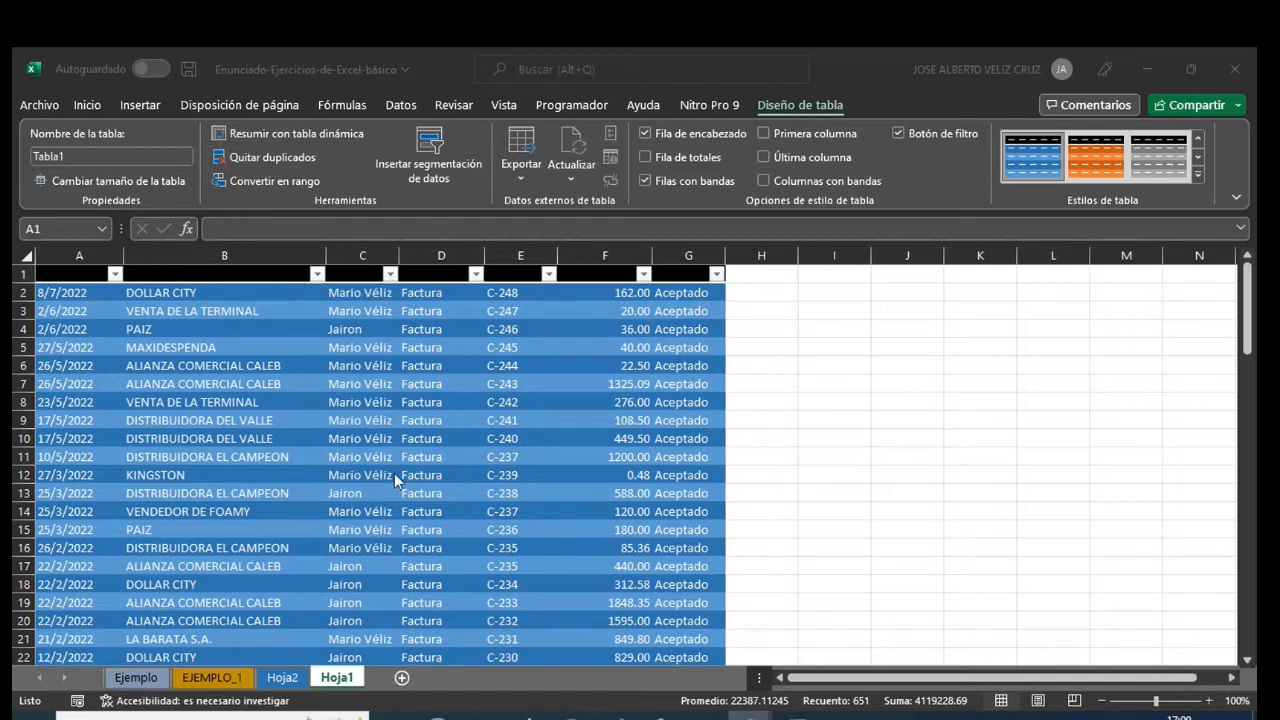
- Insert slicers for the table's Fecha, Proveedor, Usuario and Estado fields
{"action": "left_click", "coordinate": [429, 149]}
{"action": "left_click", "coordinate": [429, 149]}
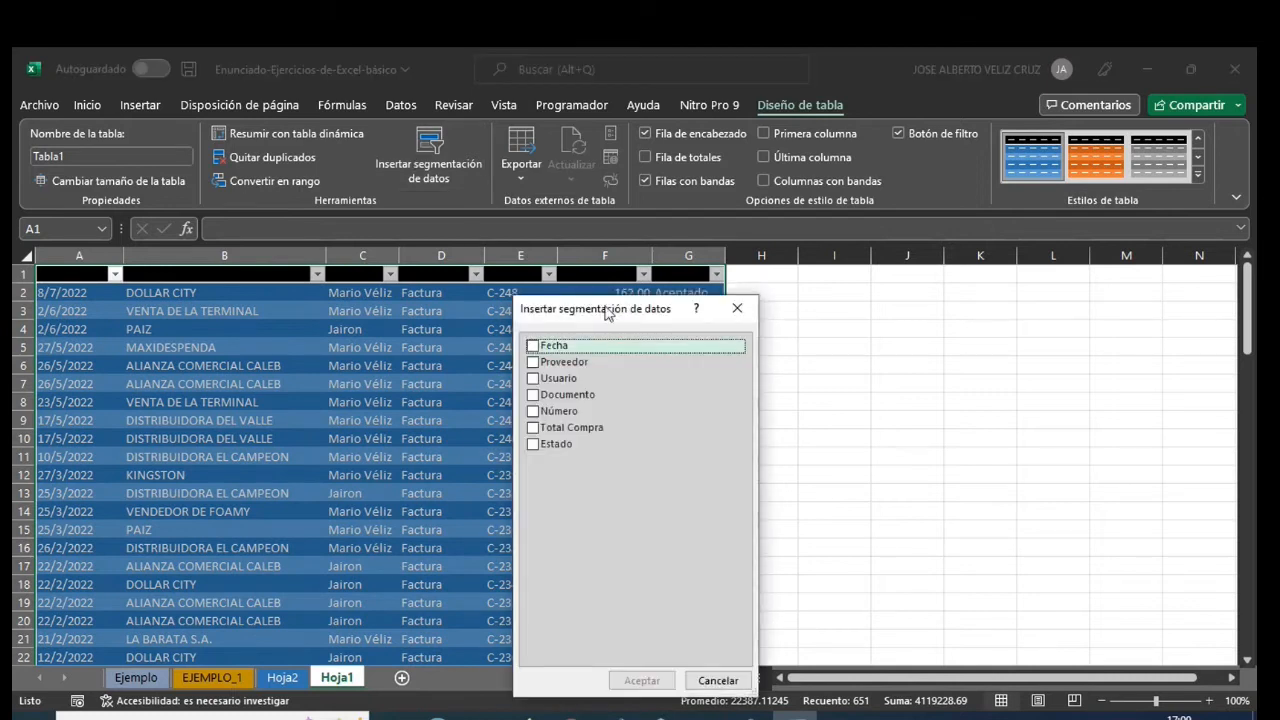
{"action": "left_click_drag", "start_coordinate": [608, 309], "coordinate": [943, 294]}
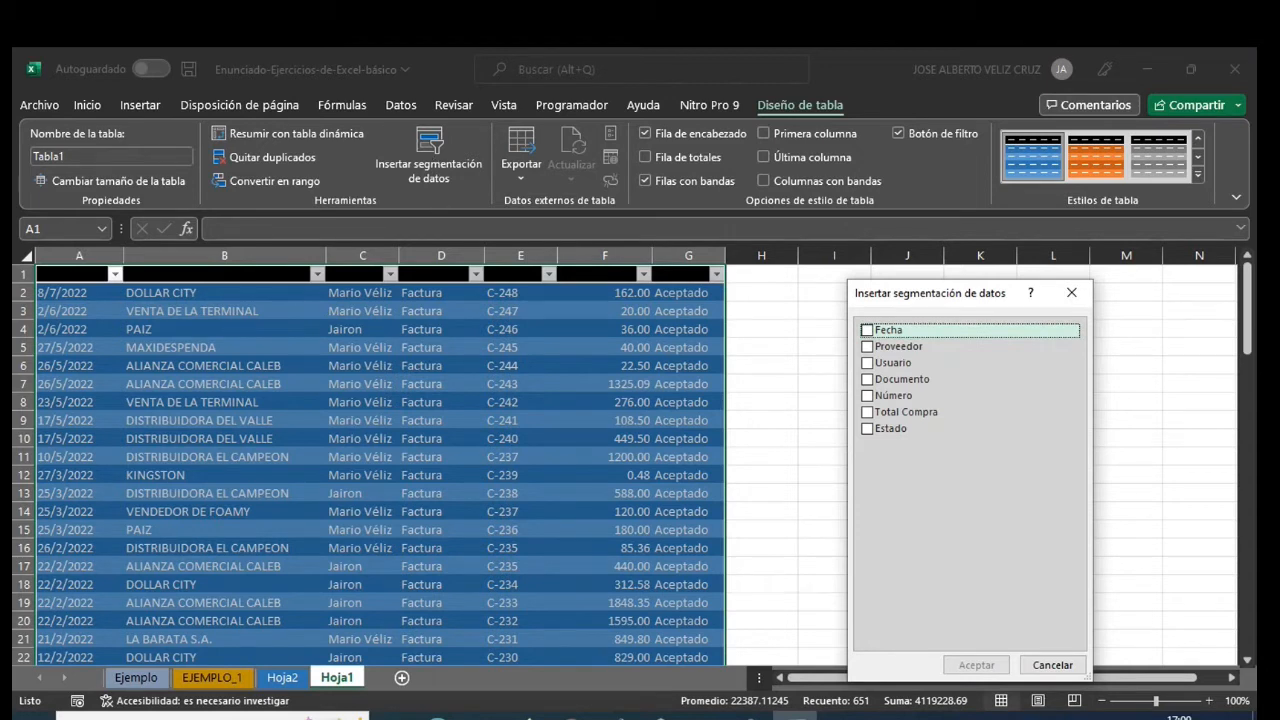
{"action": "key", "text": "alt+Tab"}
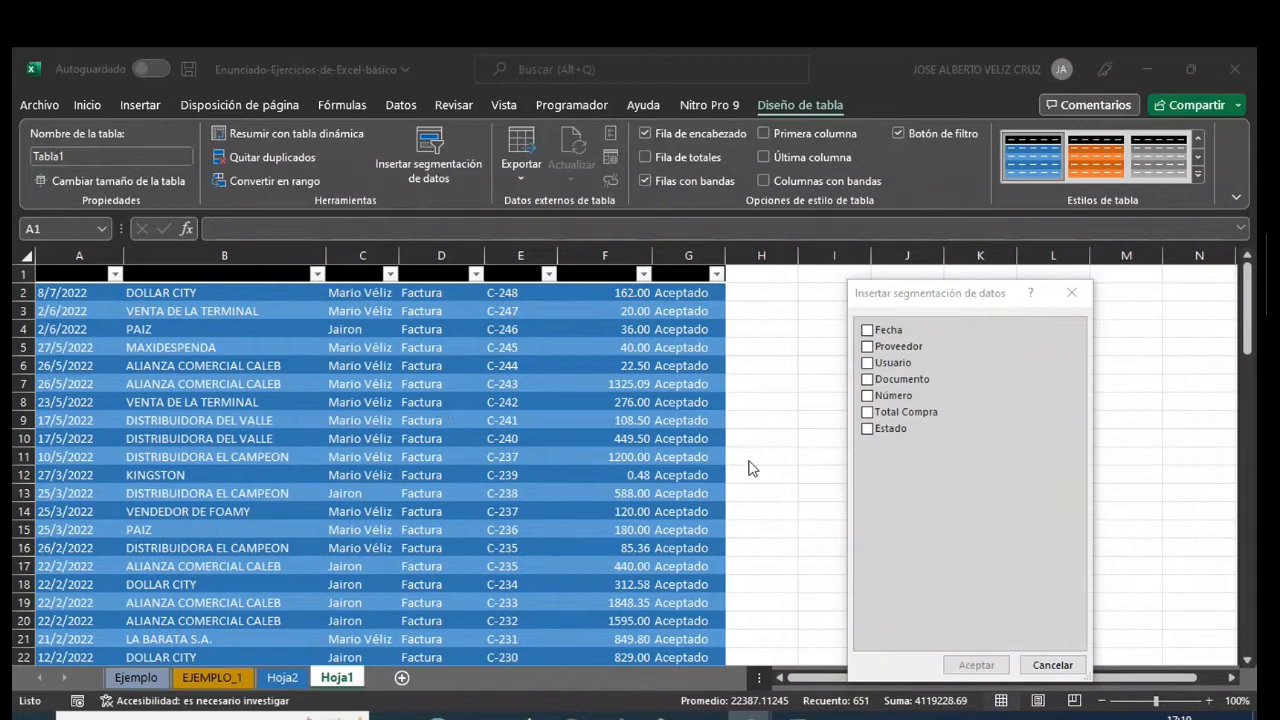
{"action": "left_click", "coordinate": [877, 334]}
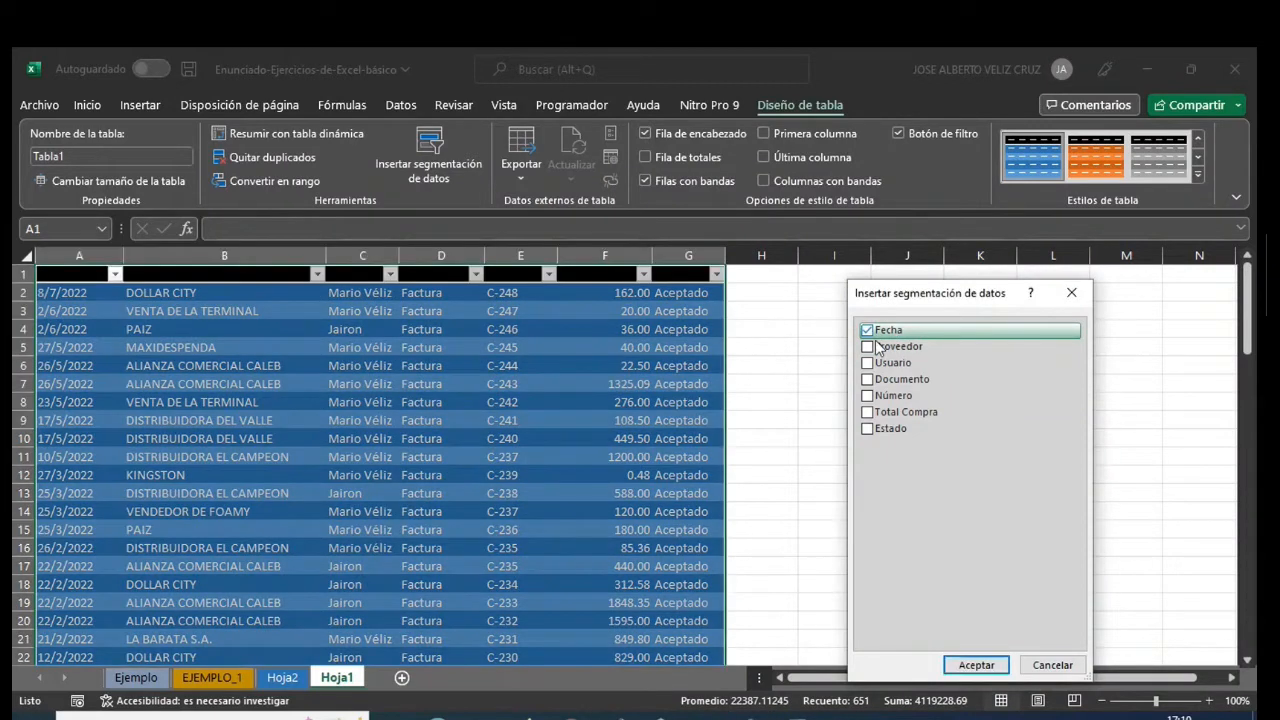
{"action": "left_click", "coordinate": [869, 348]}
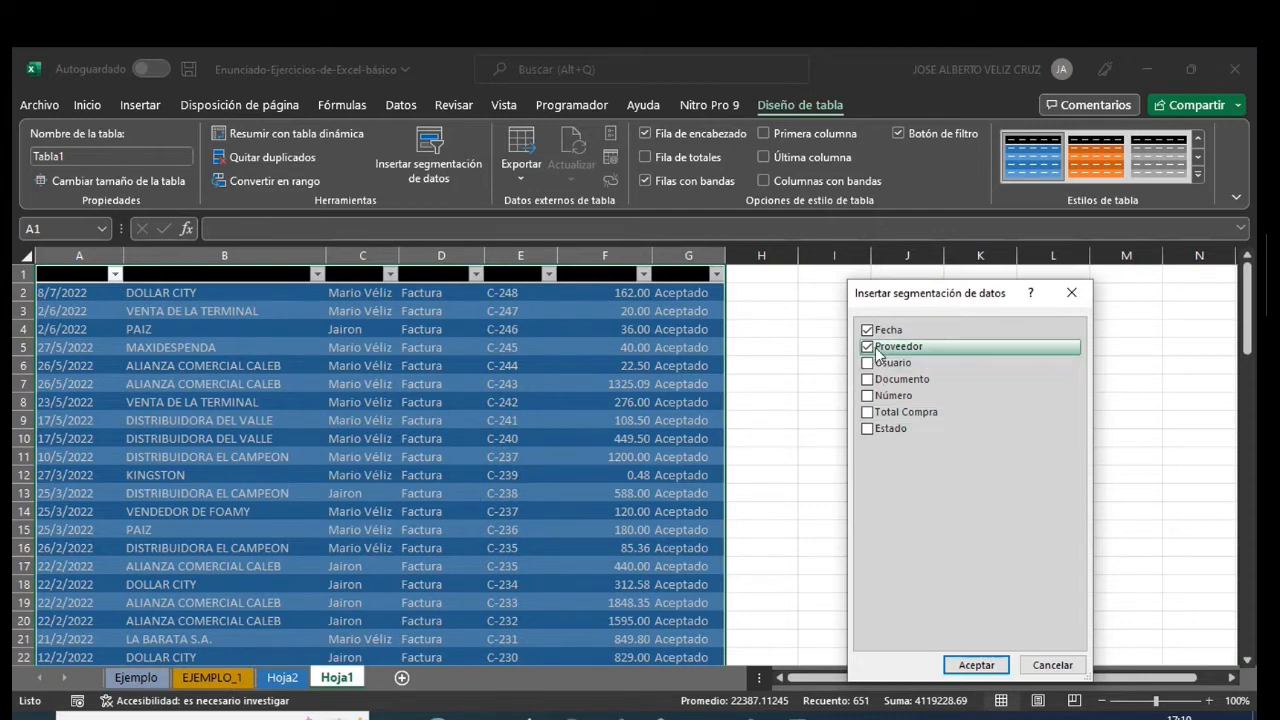
{"action": "left_click", "coordinate": [874, 433]}
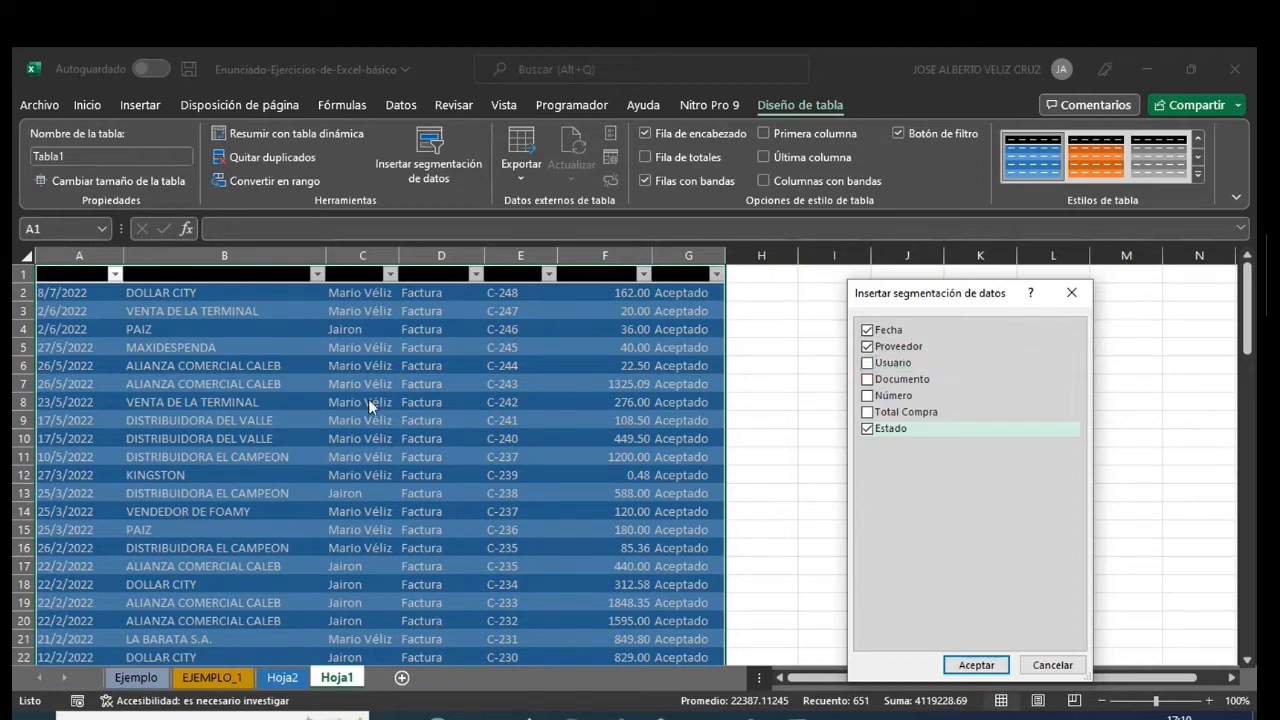
{"action": "left_click", "coordinate": [867, 362]}
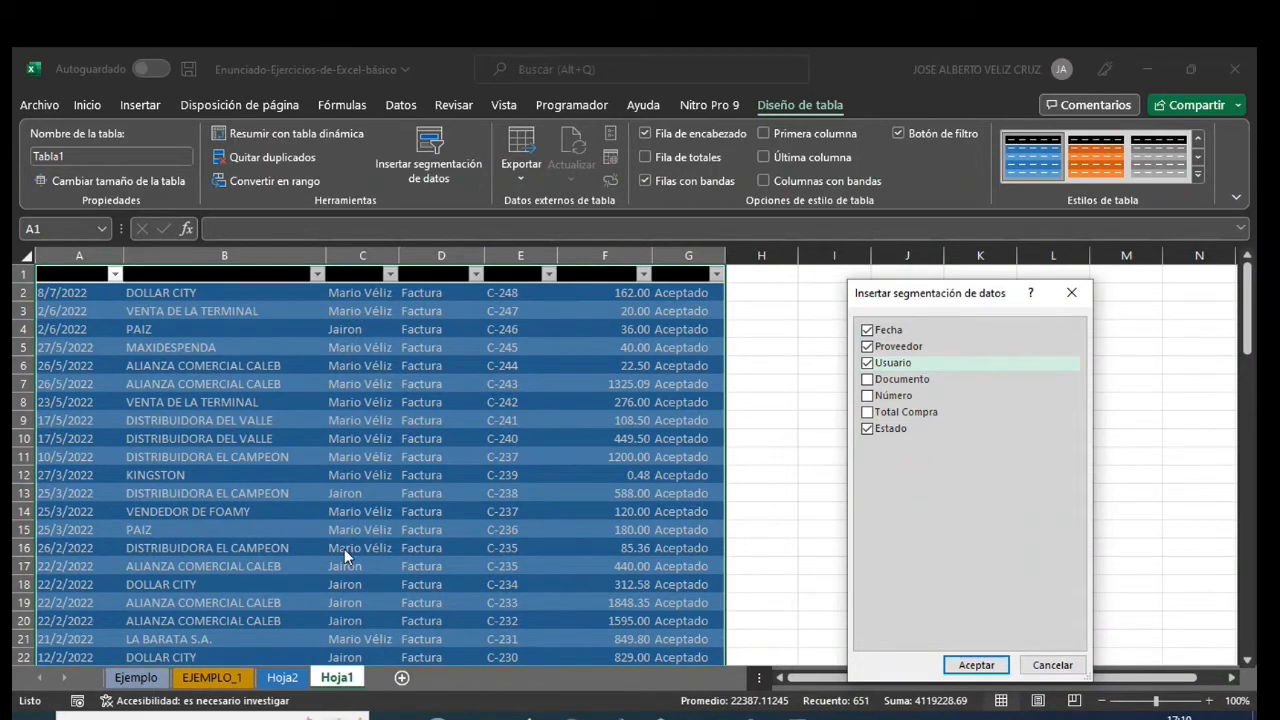
{"action": "left_click", "coordinate": [976, 665]}
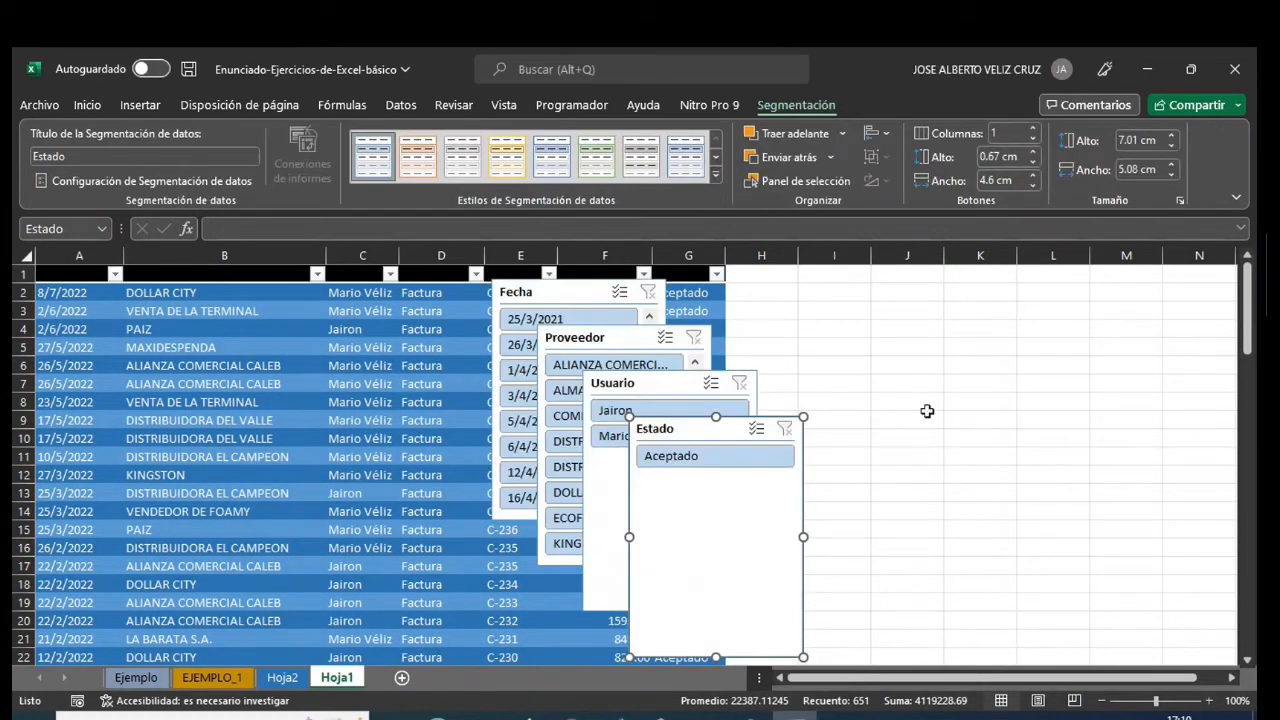
- Spread the slicers beside the table, with a shortened Estado above Usuario in columns L–N and Proveedor above Fecha in columns I–K
{"action": "left_click_drag", "start_coordinate": [791, 452], "coordinate": [1143, 290]}
{"action": "left_click_drag", "start_coordinate": [1136, 522], "coordinate": [1129, 378]}
{"action": "left_click_drag", "start_coordinate": [666, 386], "coordinate": [1127, 409]}
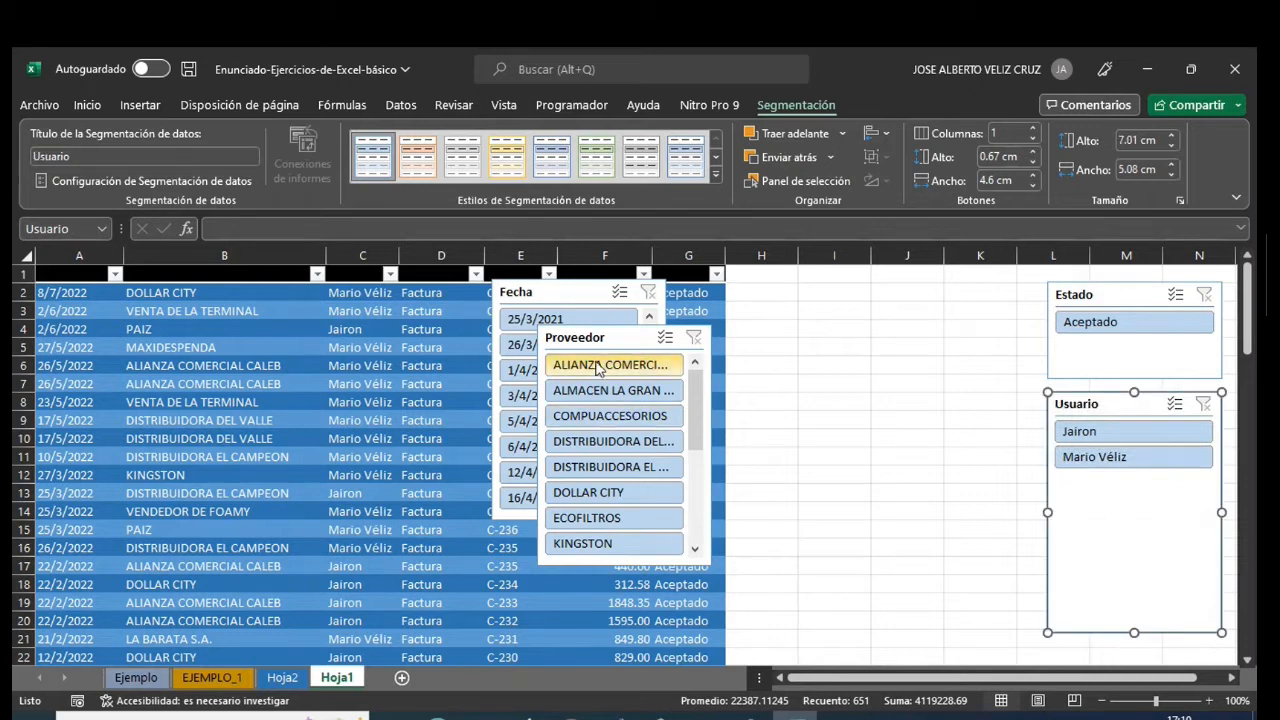
{"action": "left_click_drag", "start_coordinate": [619, 339], "coordinate": [880, 294]}
{"action": "left_click_drag", "start_coordinate": [560, 294], "coordinate": [866, 551]}
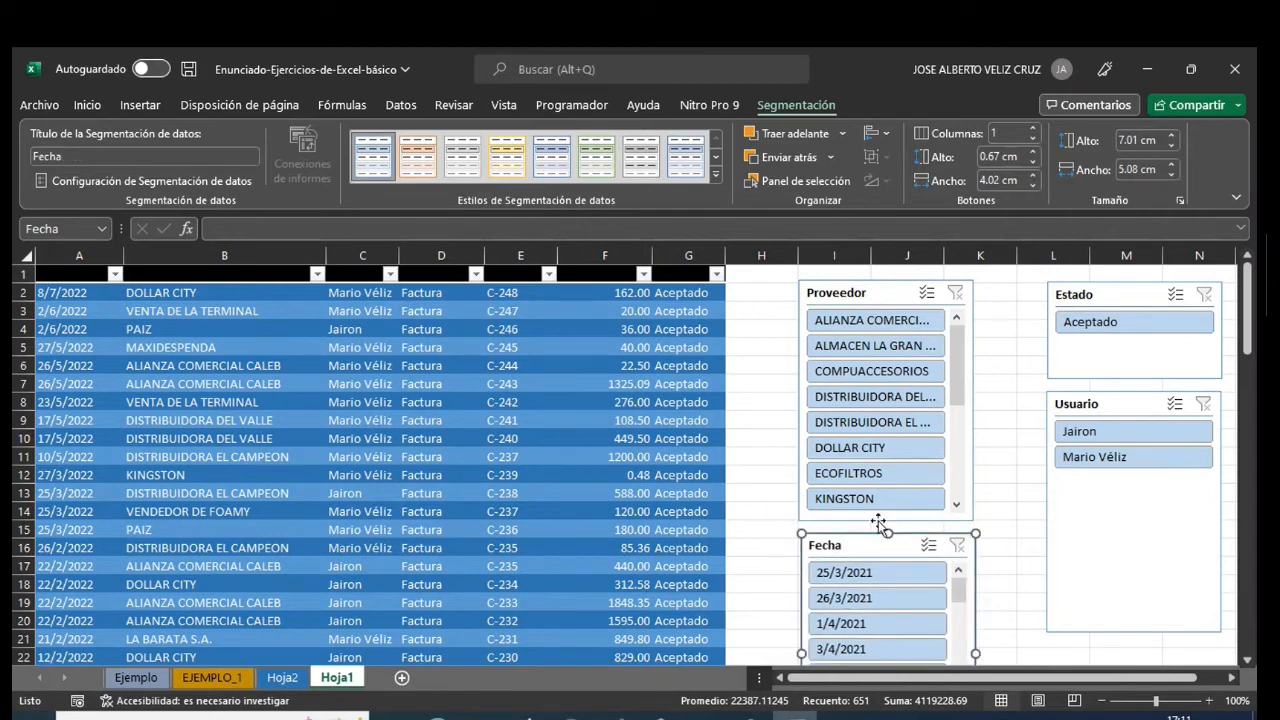
{"action": "left_click", "coordinate": [741, 481]}
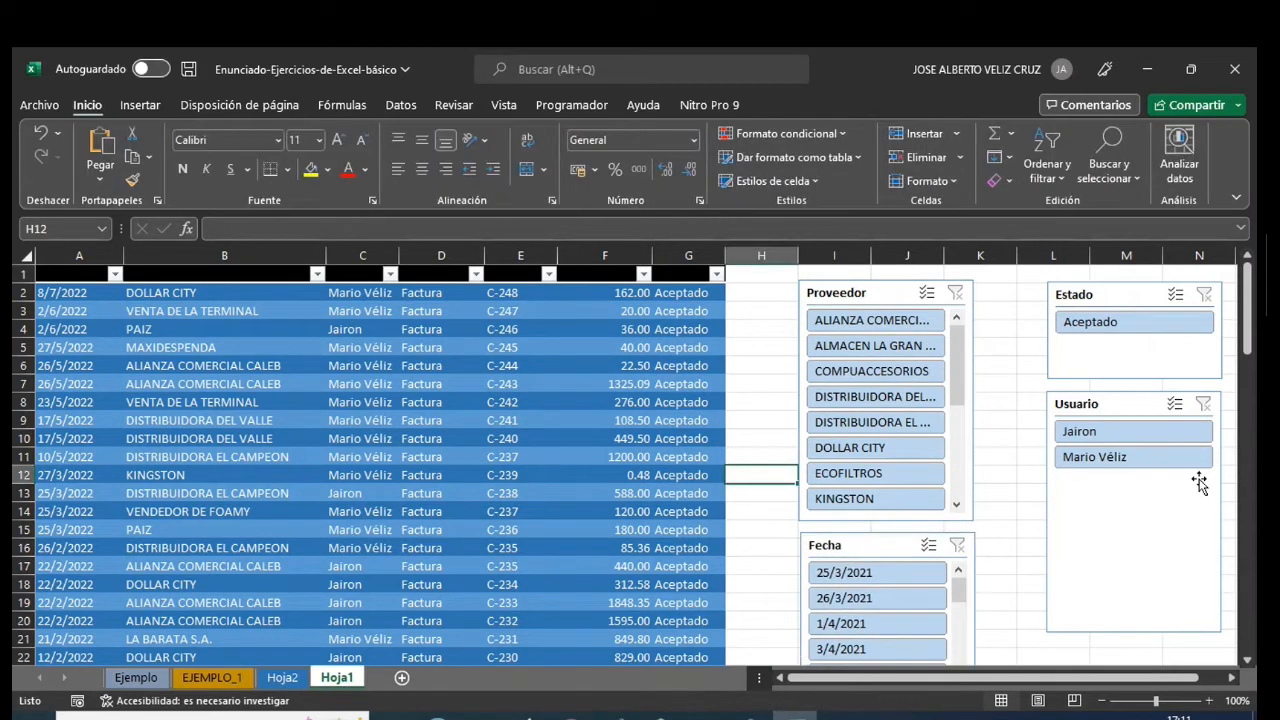
- Shorten the Usuario slicer to fit its two entries and swap its place with Fecha, putting Usuario below Proveedor and Fecha below Estado
{"action": "left_click", "coordinate": [1123, 620]}
{"action": "left_click_drag", "start_coordinate": [1133, 632], "coordinate": [1123, 508]}
{"action": "left_click_drag", "start_coordinate": [905, 543], "coordinate": [1182, 524]}
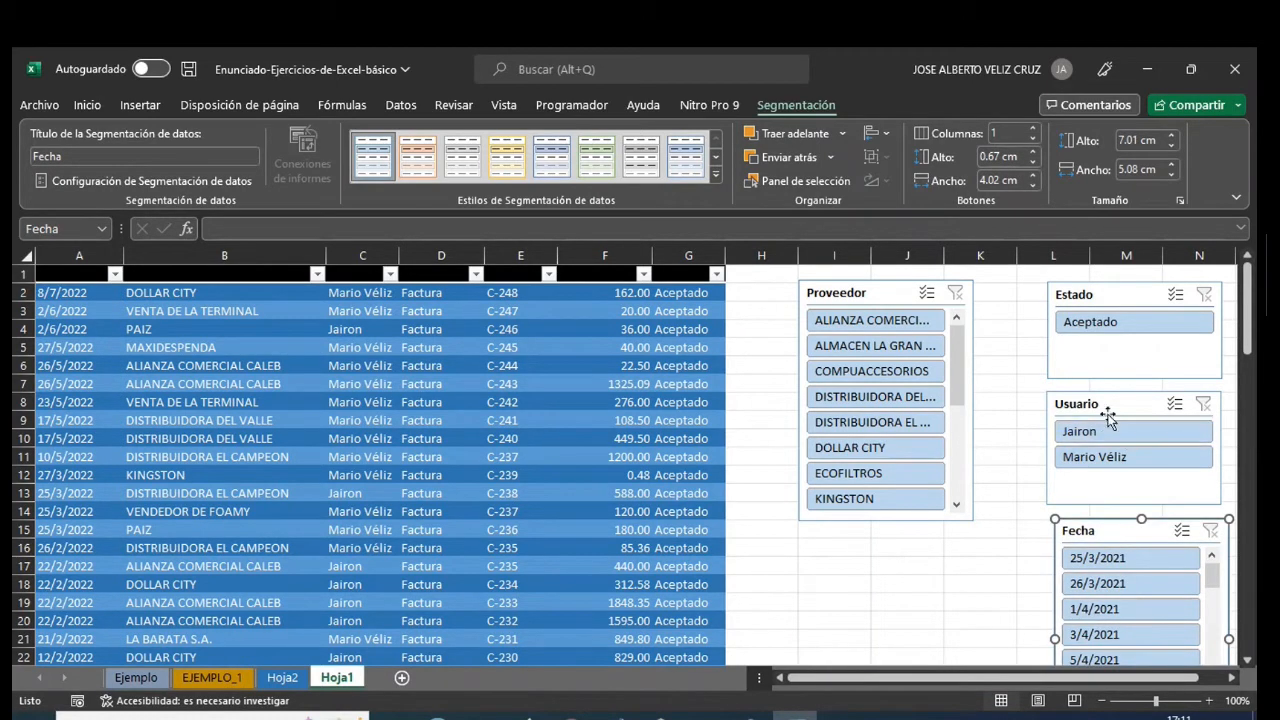
{"action": "left_click_drag", "start_coordinate": [1128, 403], "coordinate": [877, 548]}
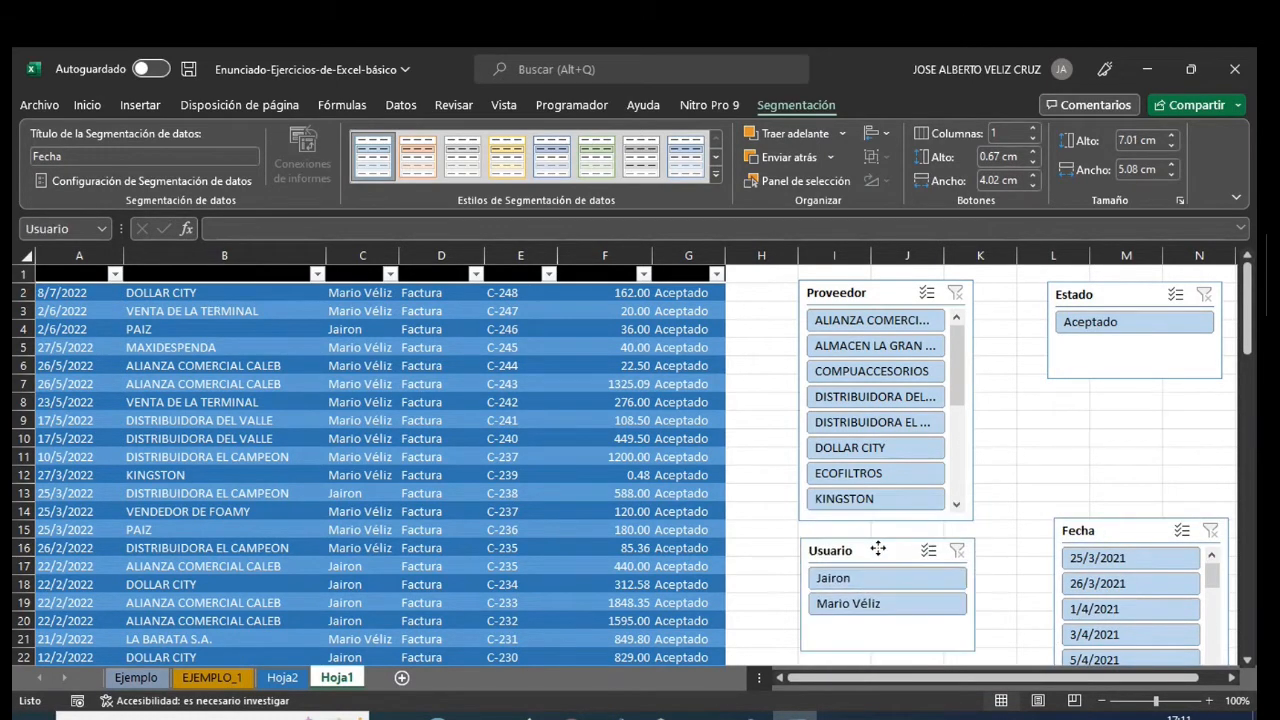
{"action": "left_click_drag", "start_coordinate": [1128, 530], "coordinate": [1120, 403]}
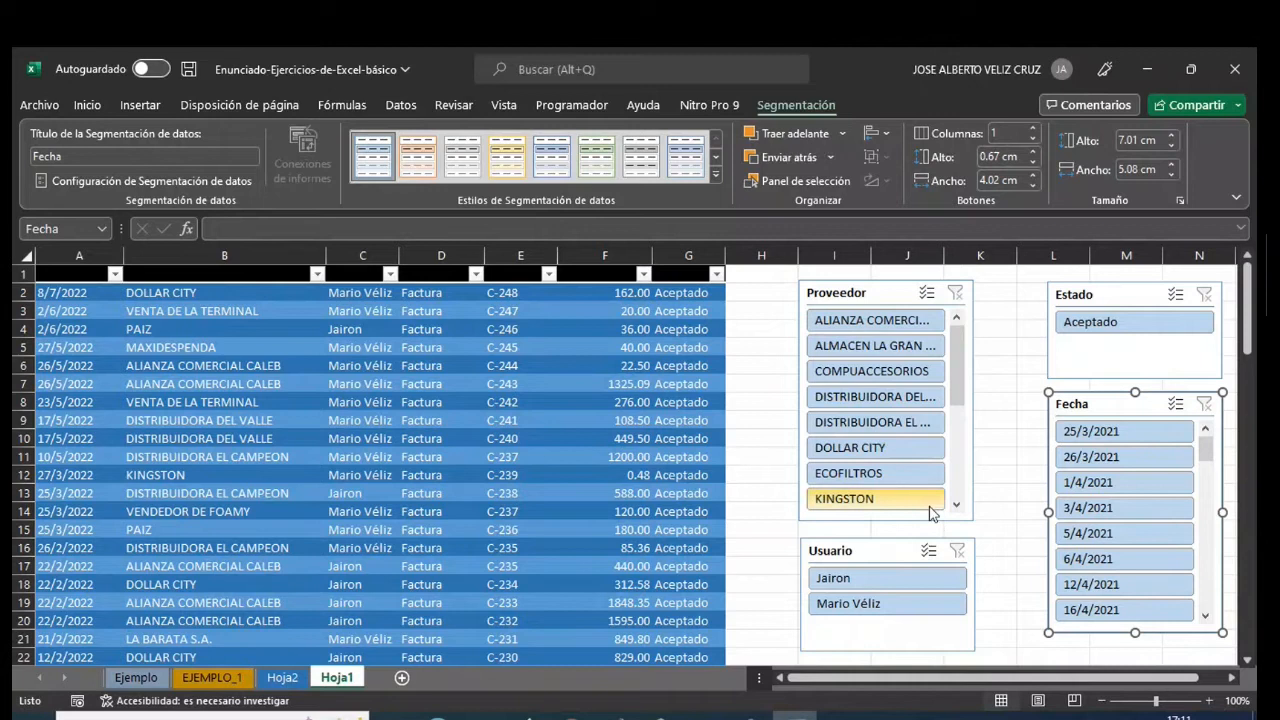
- Change the Estado value in cell G9 to "No Aceptado"
{"action": "left_click", "coordinate": [678, 421]}
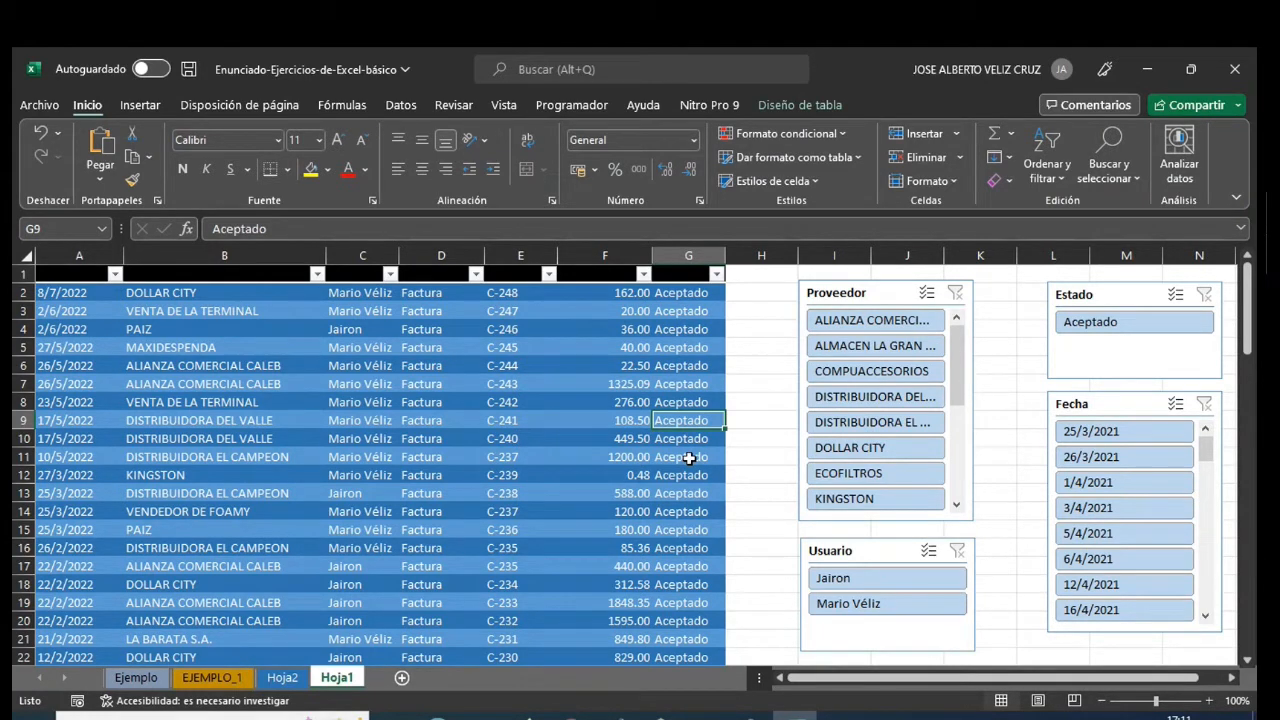
{"action": "type", "text": "No Aceptado"}
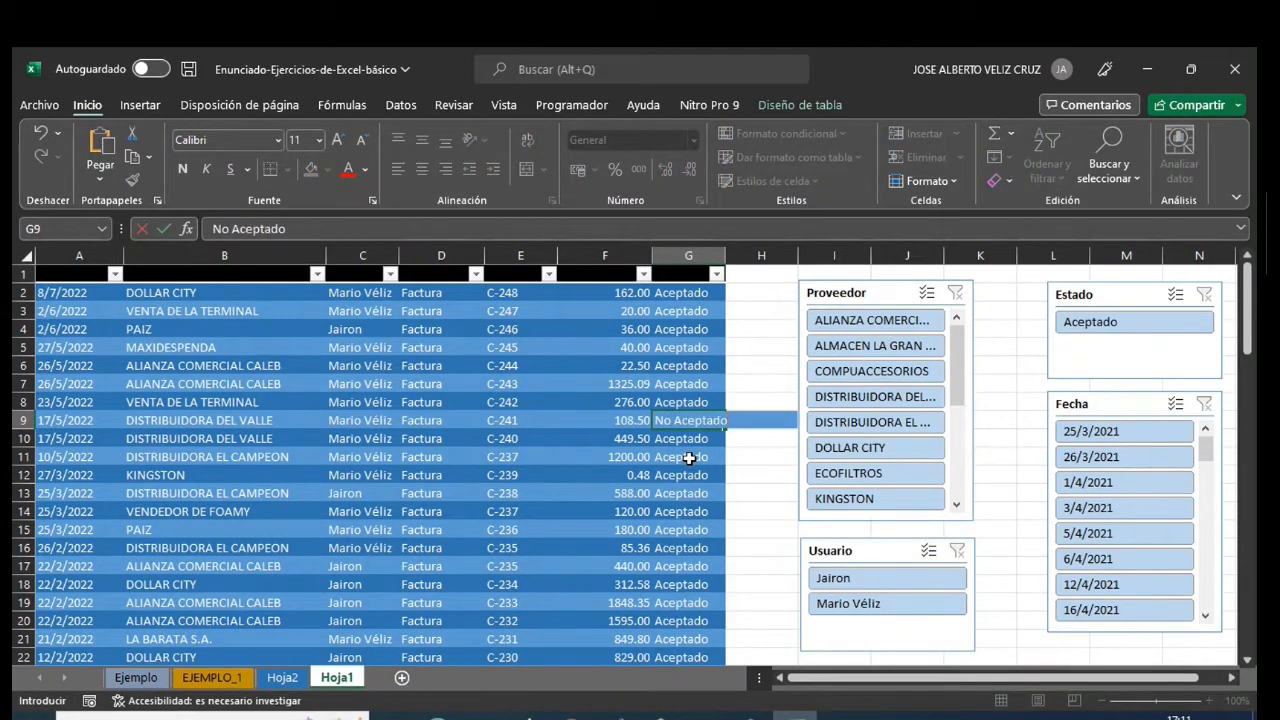
{"action": "key", "text": "Return"}
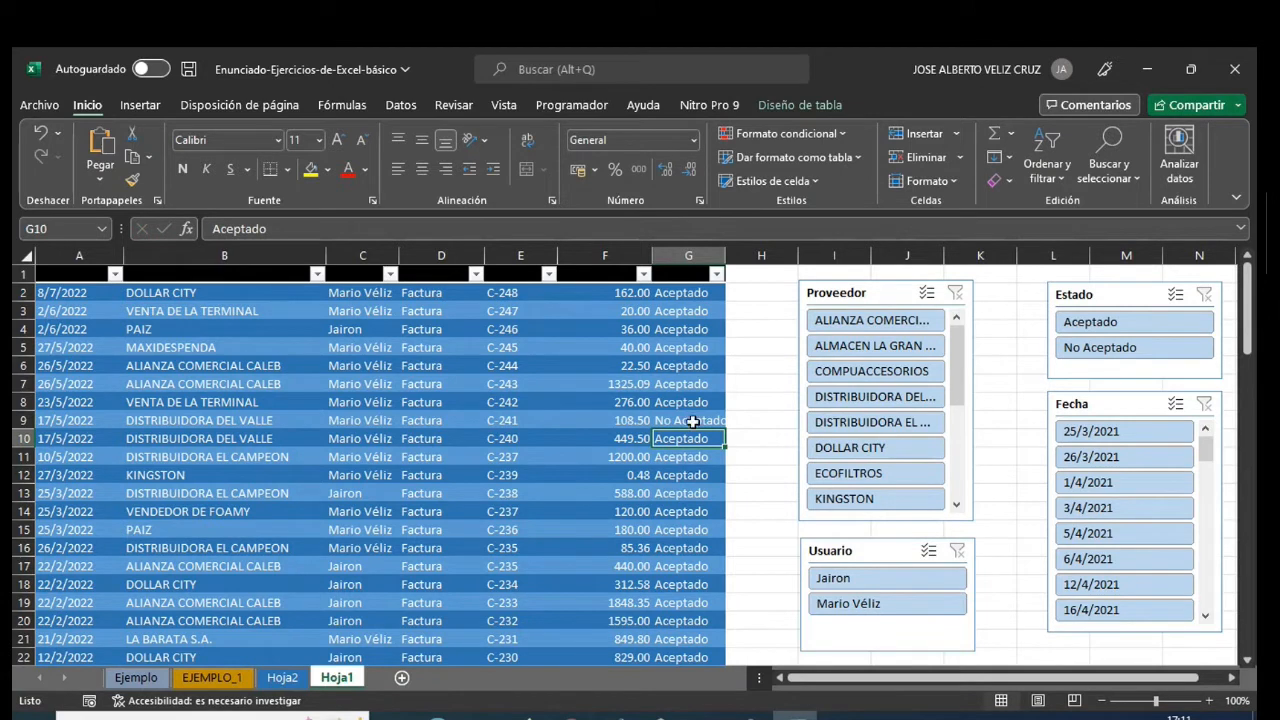
- Copy the "No Aceptado" value from G9 into the Estado cells G28, G25 and G37
{"action": "left_click", "coordinate": [690, 421]}
{"action": "key", "text": "ctrl+c"}
{"action": "scroll", "coordinate": [700, 530], "scroll_direction": "down", "scroll_amount": 4}
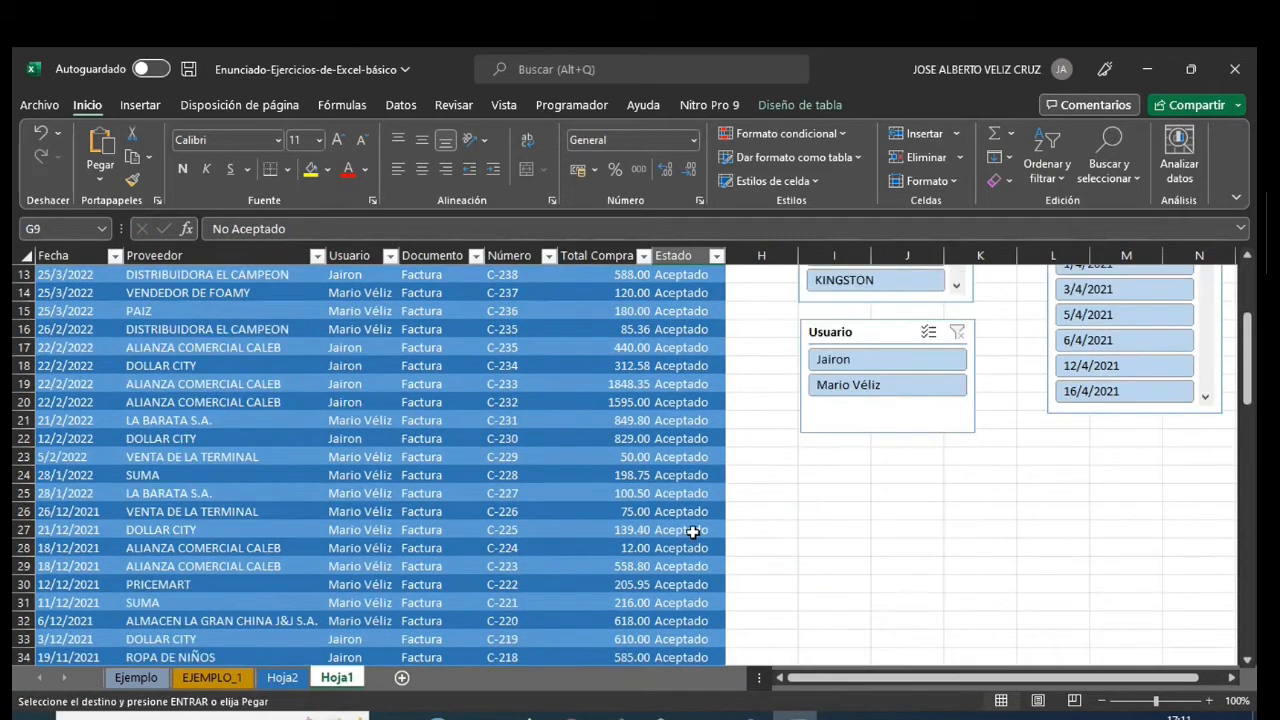
{"action": "left_click", "coordinate": [688, 548]}
{"action": "key", "text": "ctrl+v"}
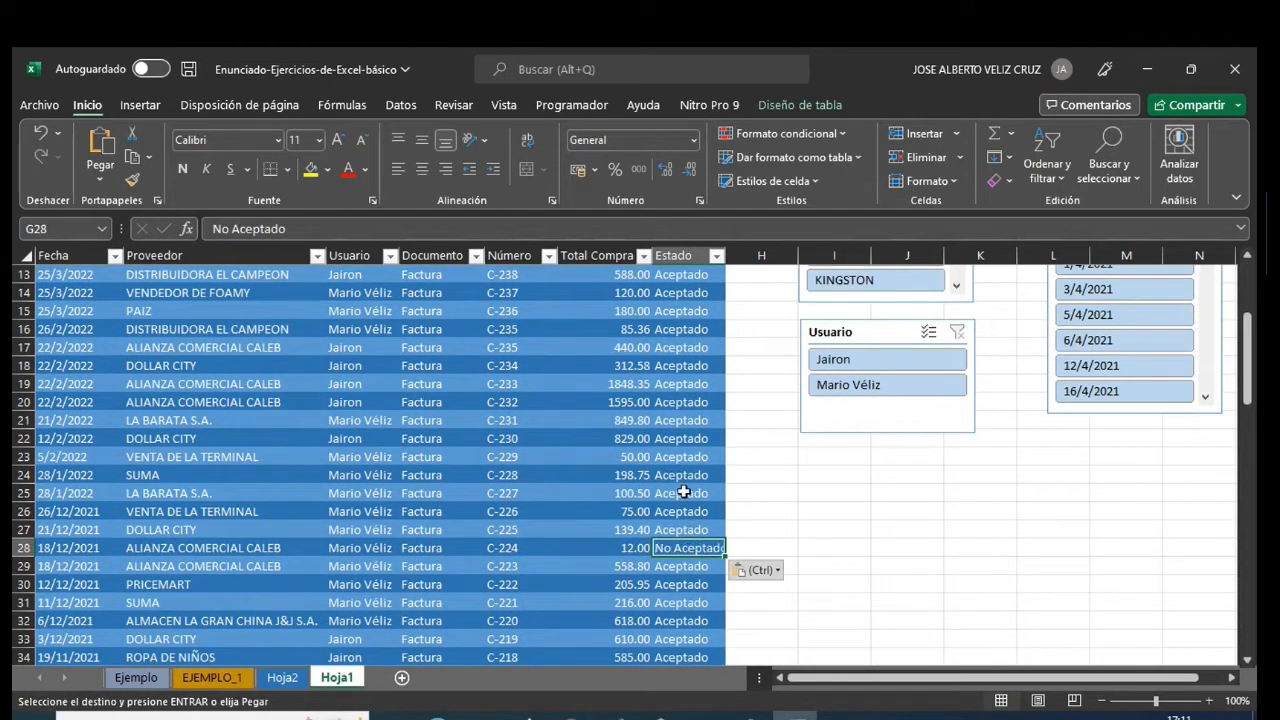
{"action": "left_click", "coordinate": [684, 493]}
{"action": "key", "text": "ctrl+v"}
{"action": "scroll", "coordinate": [680, 548], "scroll_direction": "down", "scroll_amount": 3}
{"action": "left_click", "coordinate": [680, 548]}
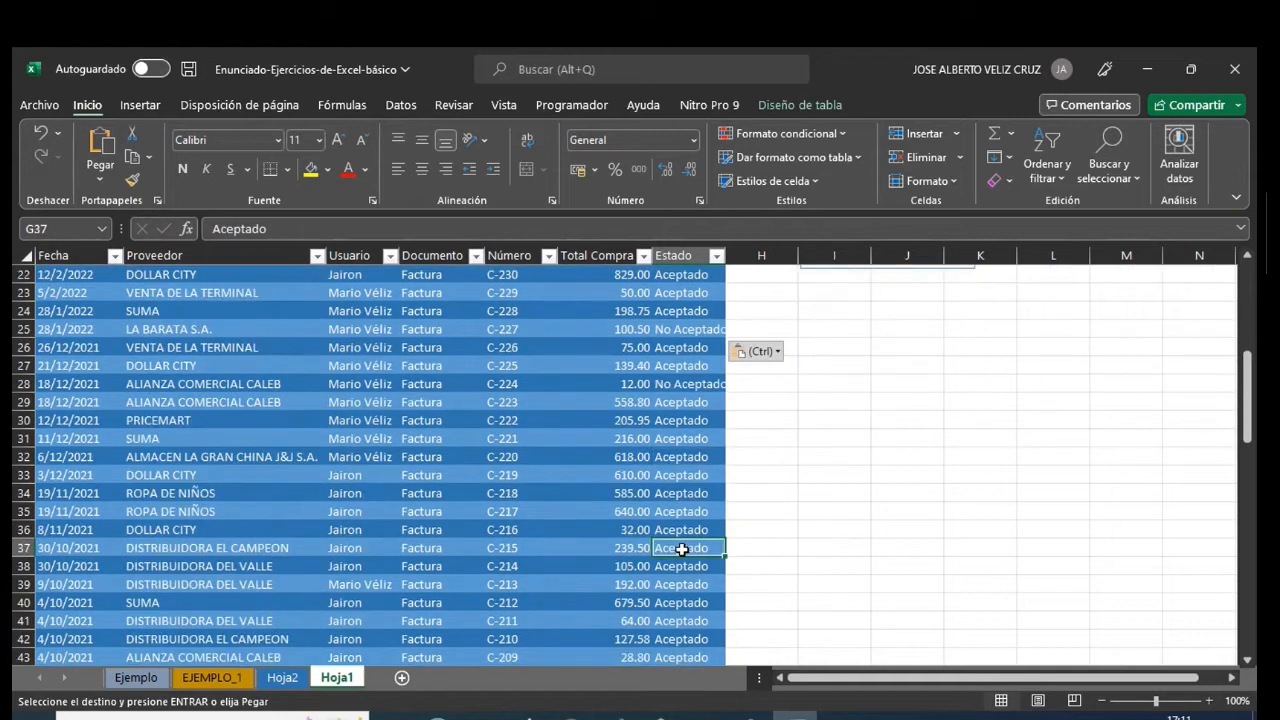
{"action": "key", "text": "ctrl+v"}
- Paste the copied "No Aceptado" value into the Estado cells G45, G54 and G63
{"action": "scroll", "coordinate": [680, 555], "scroll_direction": "down", "scroll_amount": 2}
{"action": "left_click", "coordinate": [677, 582]}
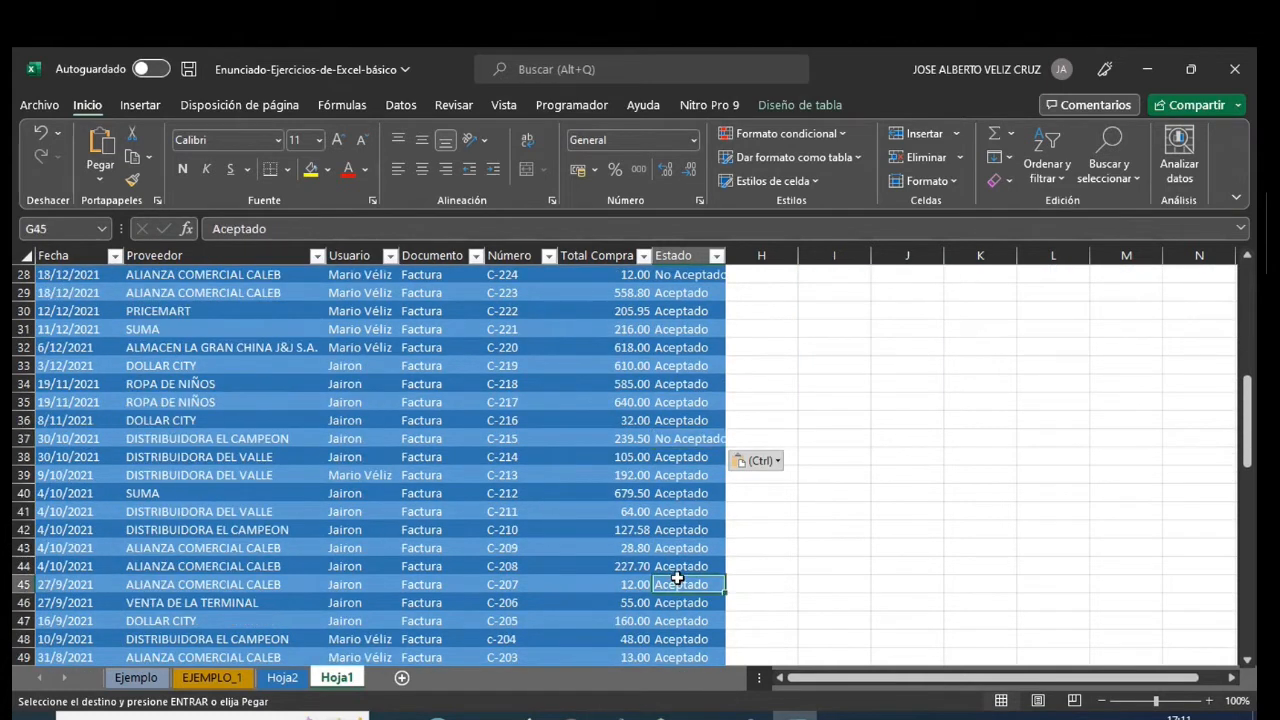
{"action": "key", "text": "ctrl+v"}
{"action": "scroll", "coordinate": [677, 580], "scroll_direction": "down", "scroll_amount": 3}
{"action": "left_click", "coordinate": [677, 582]}
{"action": "key", "text": "ctrl+v"}
{"action": "scroll", "coordinate": [677, 580], "scroll_direction": "down", "scroll_amount": 3}
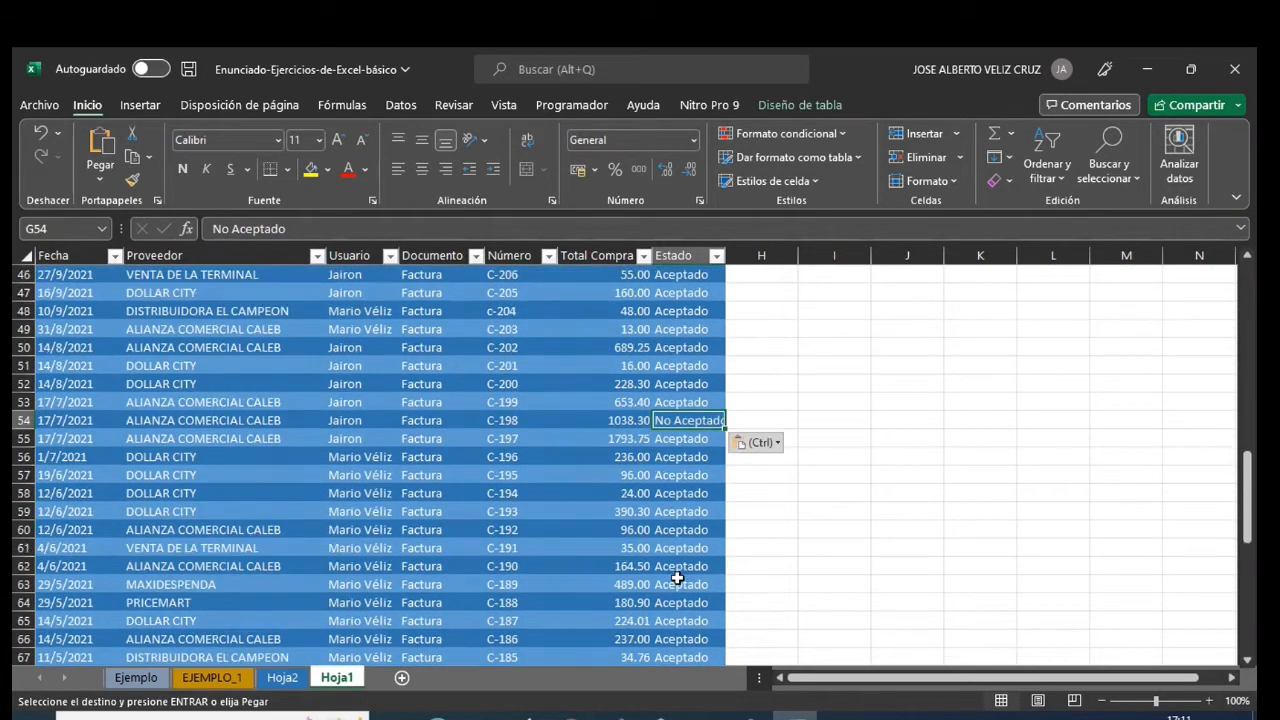
{"action": "left_click", "coordinate": [677, 582]}
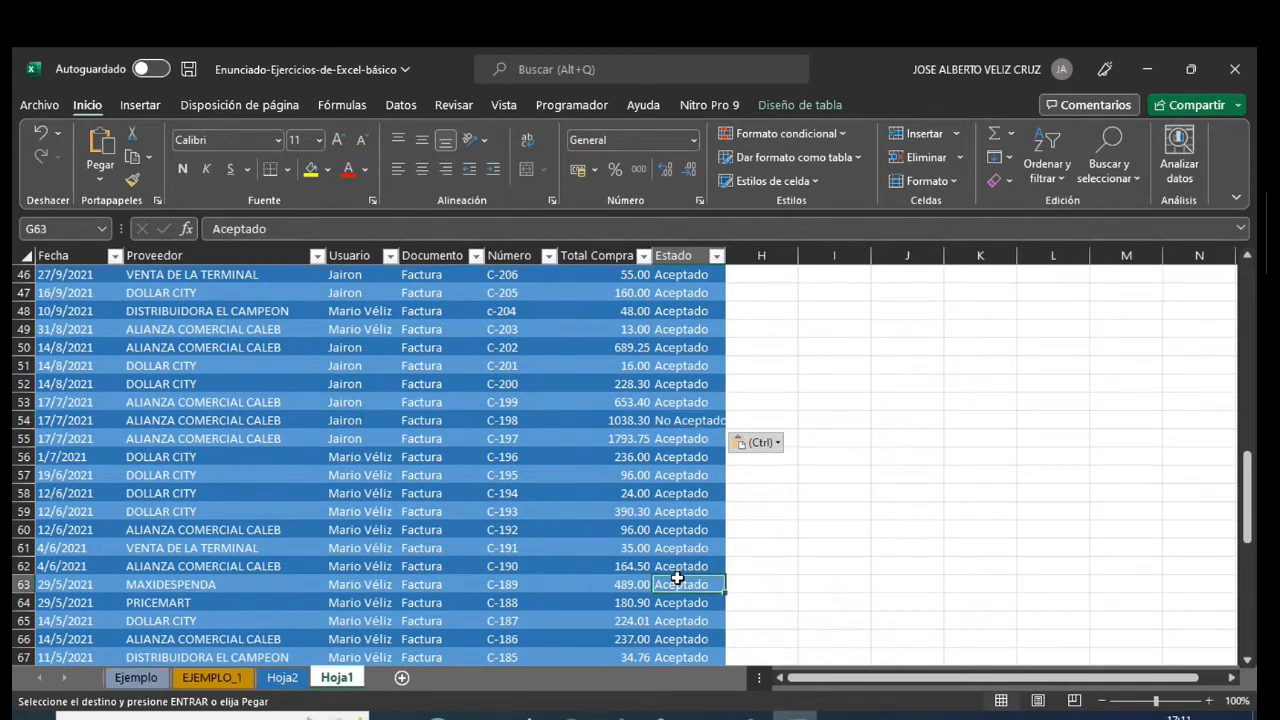
{"action": "key", "text": "ctrl+v"}
{"action": "scroll", "coordinate": [677, 575], "scroll_direction": "up", "scroll_amount": 15}
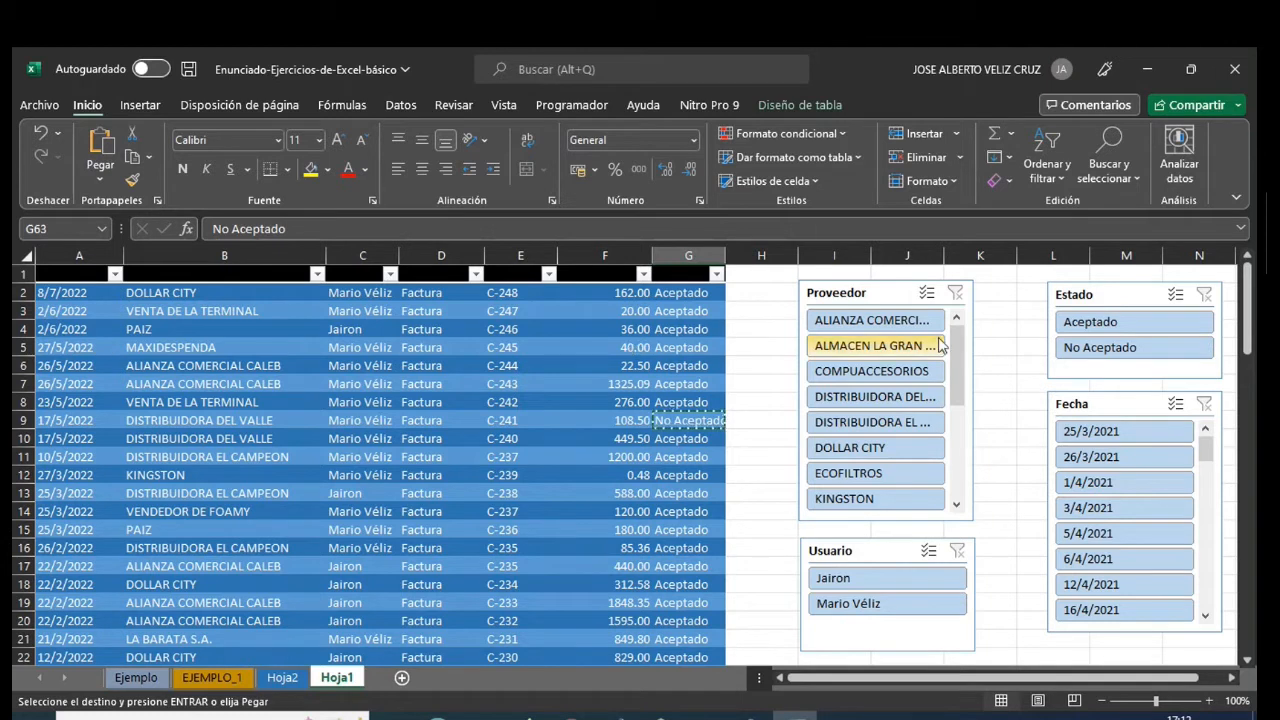
- Check the Estado slicer by filtering the table to Aceptado and to No Aceptado in turn, and clear the filter
{"action": "left_click", "coordinate": [1095, 323]}
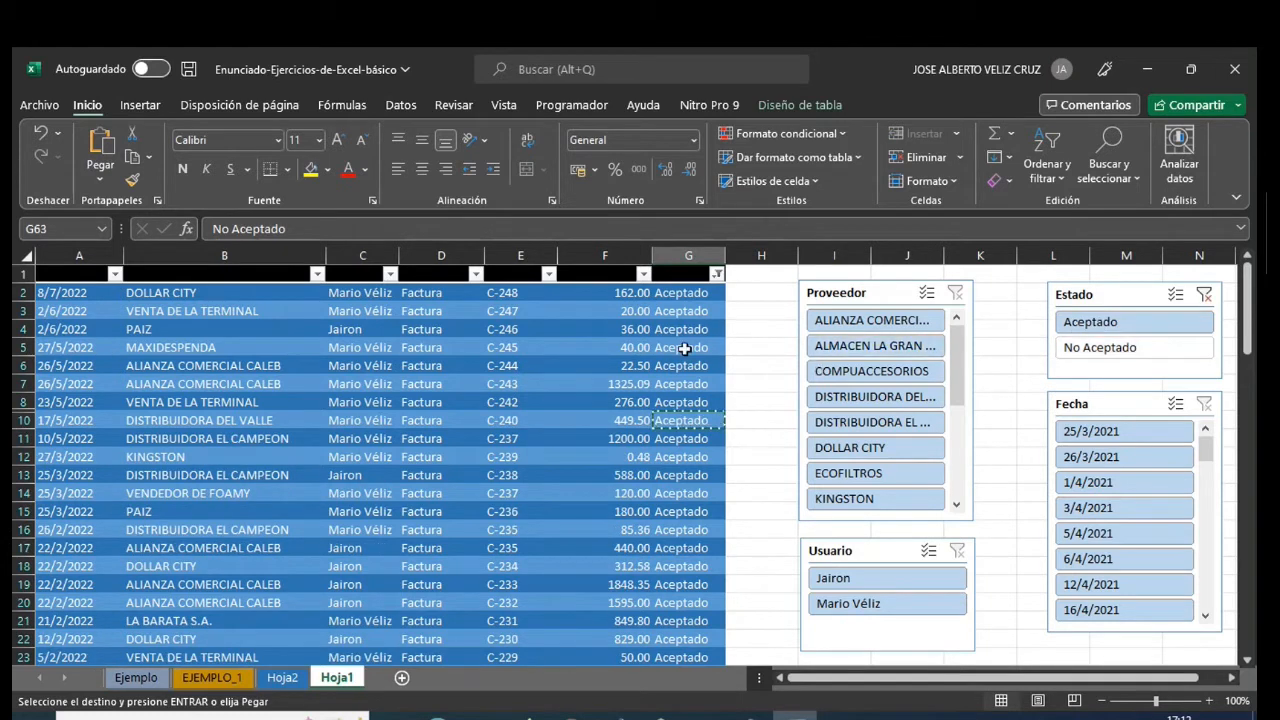
{"action": "scroll", "coordinate": [684, 348], "scroll_direction": "down", "scroll_amount": 10}
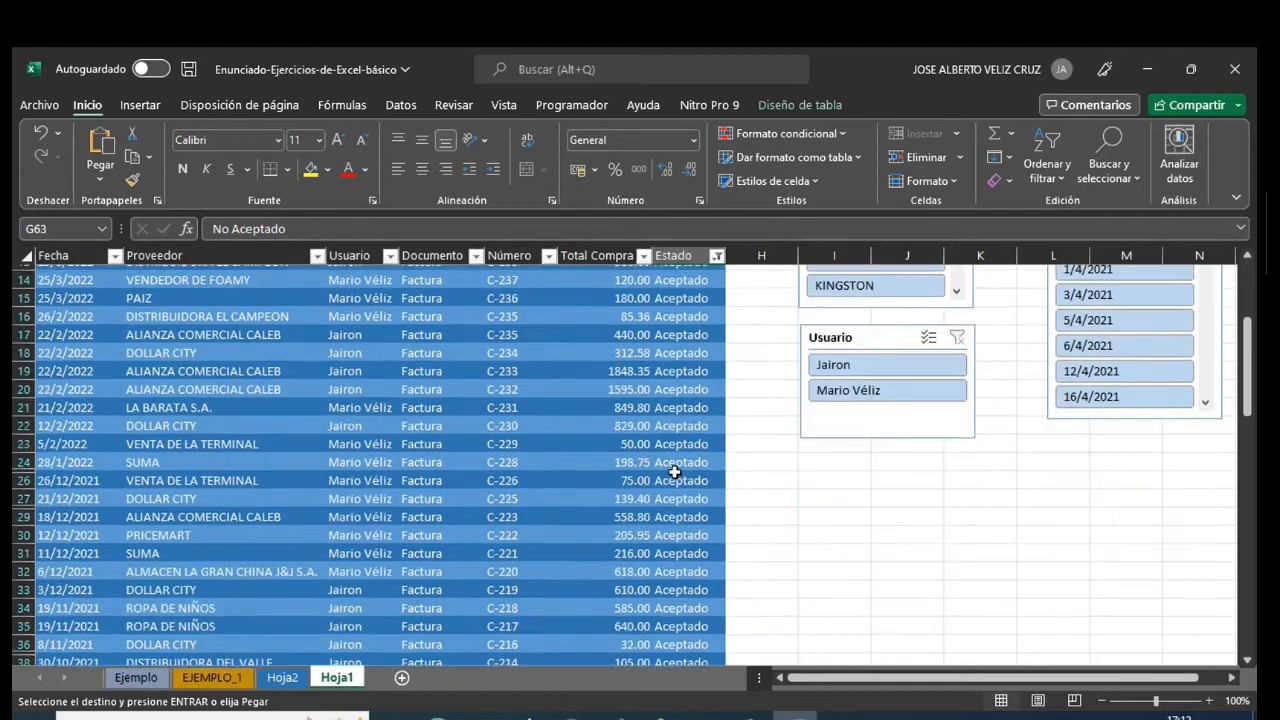
{"action": "scroll", "coordinate": [670, 460], "scroll_direction": "up", "scroll_amount": 10}
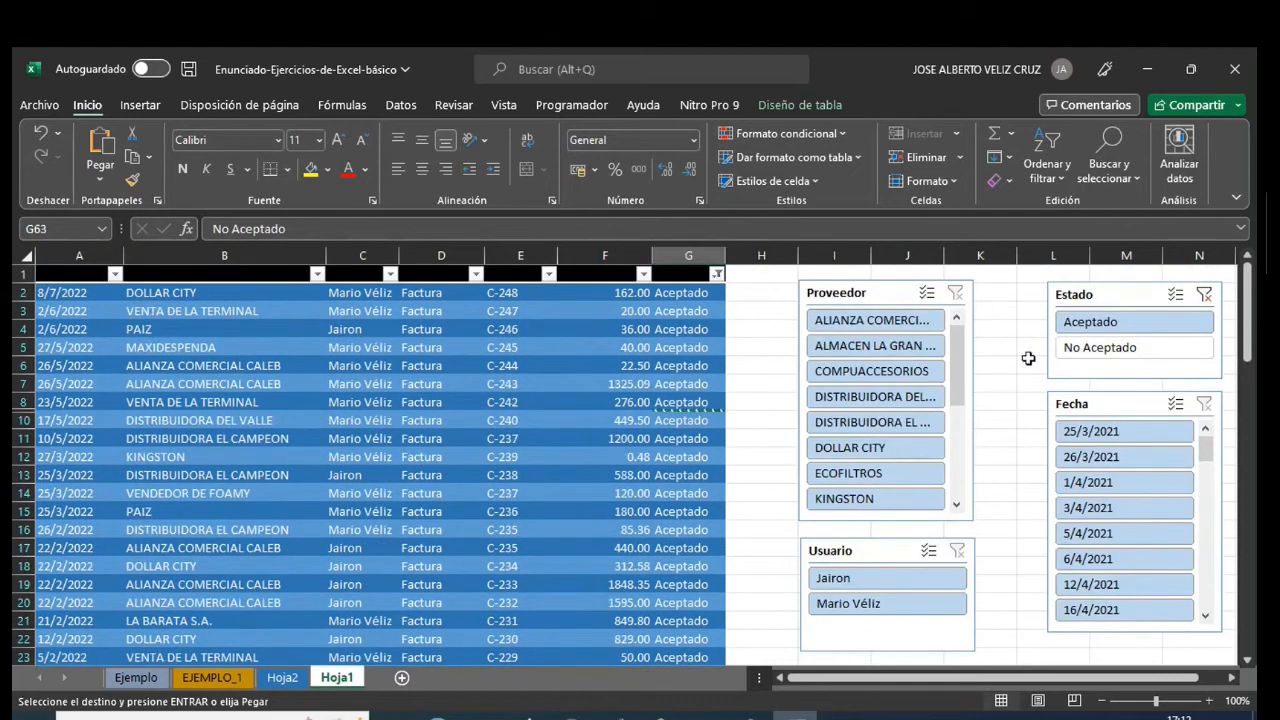
{"action": "left_click", "coordinate": [1097, 348]}
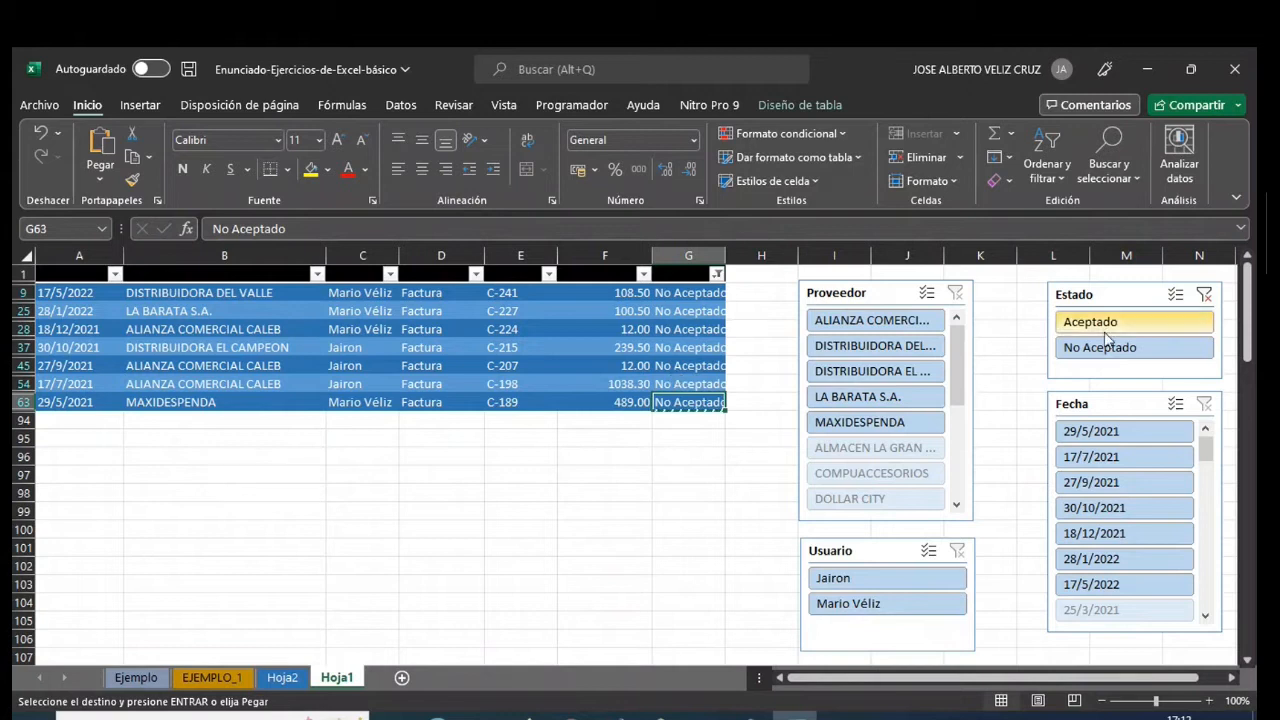
{"action": "left_click", "coordinate": [1205, 296]}
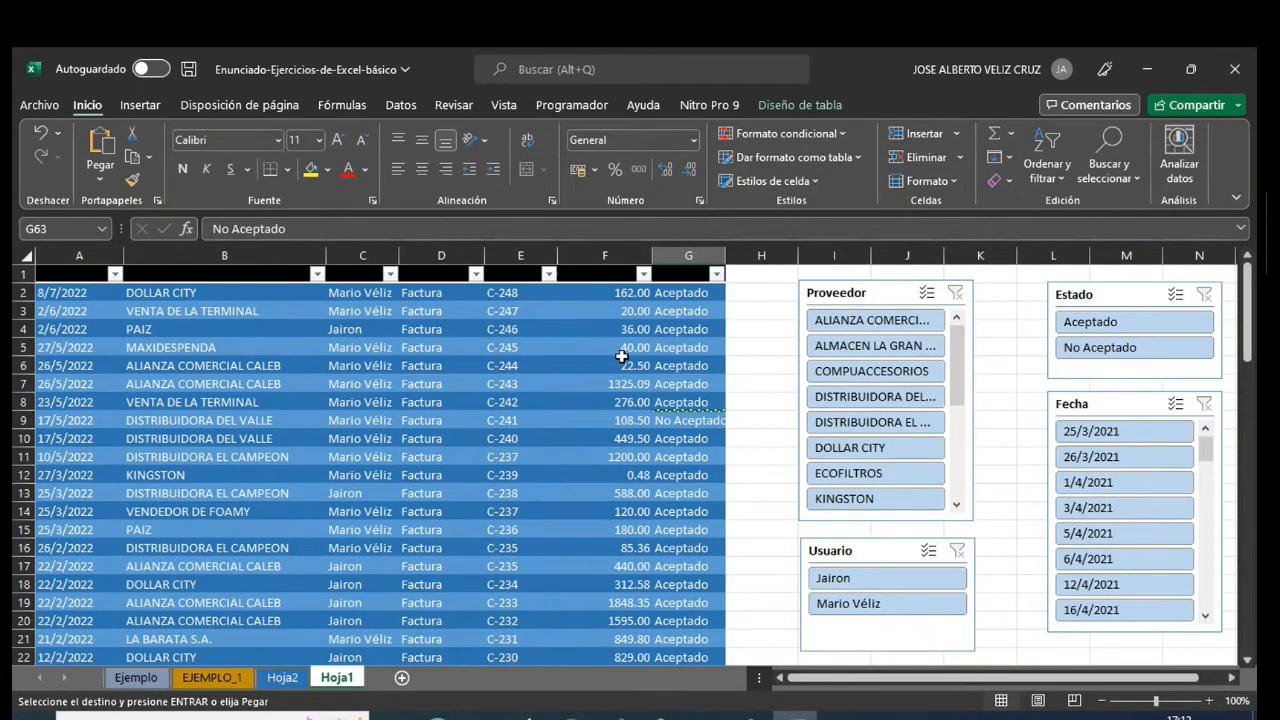
- Make the text of the table's black header row white
{"action": "left_click", "coordinate": [80, 276]}
{"action": "left_click_drag", "start_coordinate": [124, 276], "coordinate": [523, 277]}
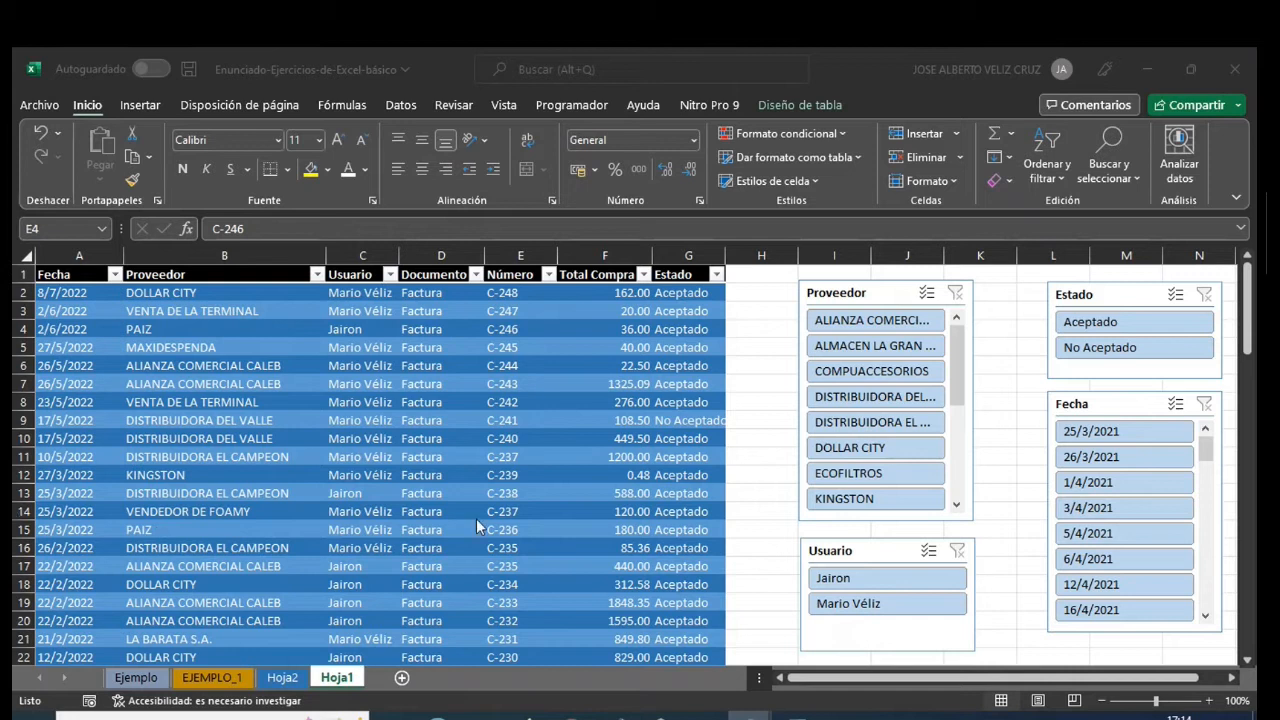
{"action": "scroll", "coordinate": [442, 417], "scroll_direction": "down", "scroll_amount": 4}
{"action": "scroll", "coordinate": [457, 444], "scroll_direction": "down", "scroll_amount": 15}
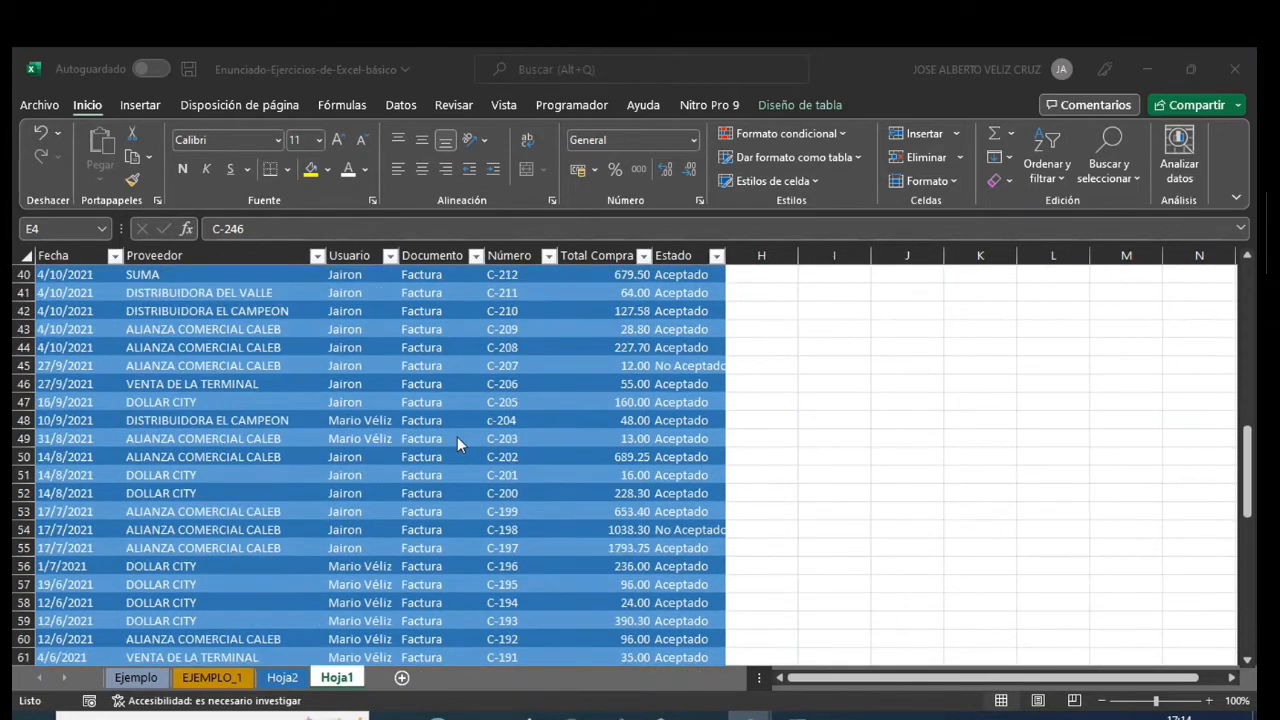
- Select the whole purchase table A1:G93 on Hoja1 and open the recommended PivotTables for it
{"action": "scroll", "coordinate": [457, 440], "scroll_direction": "up", "scroll_amount": 17}
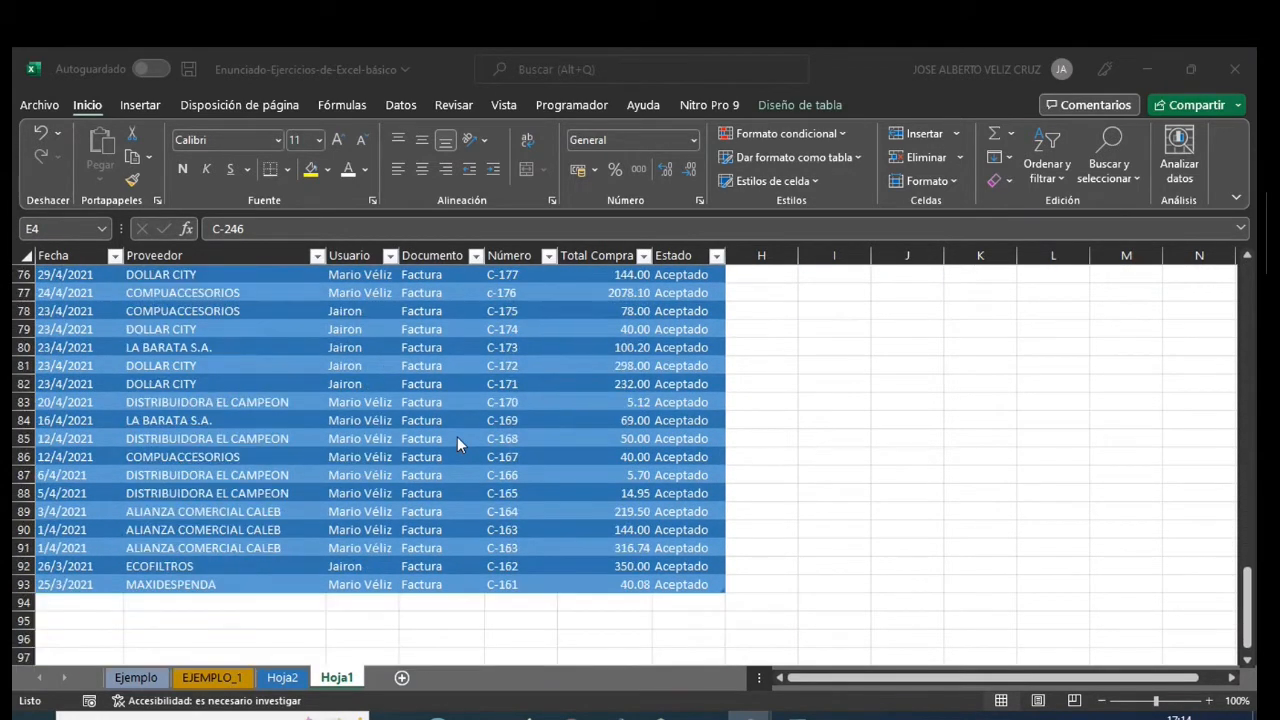
{"action": "scroll", "coordinate": [457, 436], "scroll_direction": "up", "scroll_amount": 2}
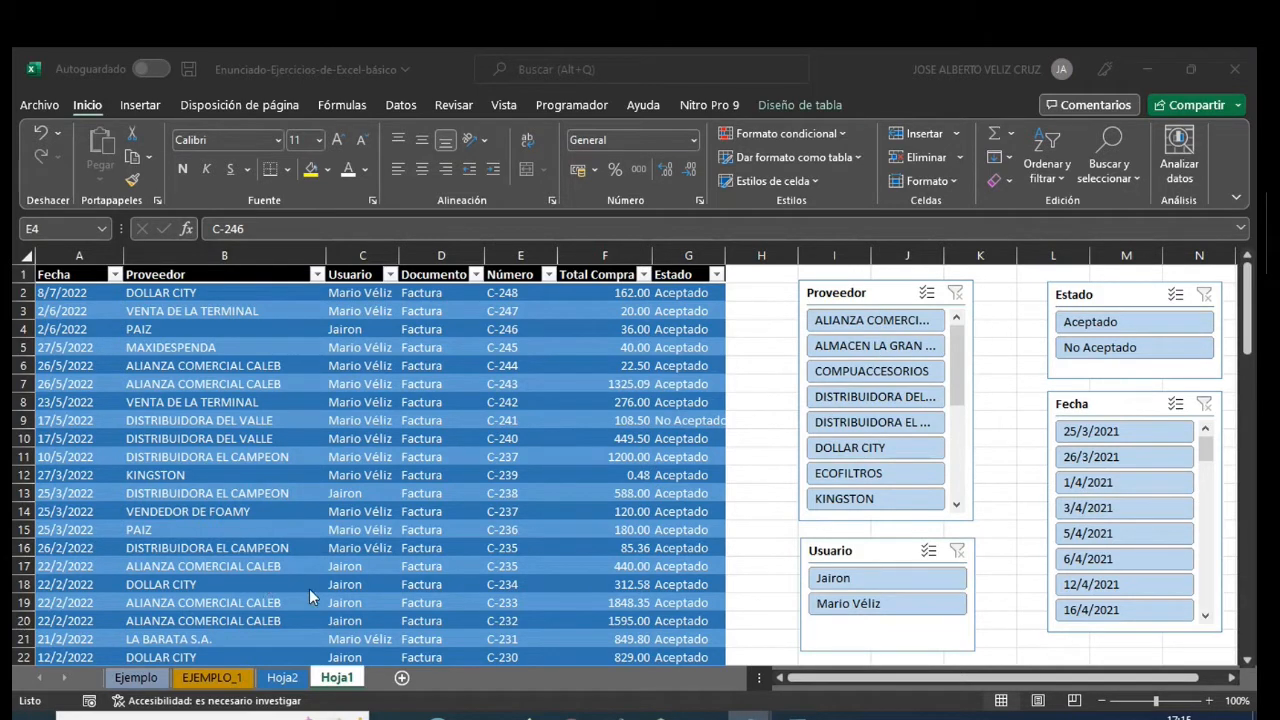
{"action": "left_click", "coordinate": [138, 106]}
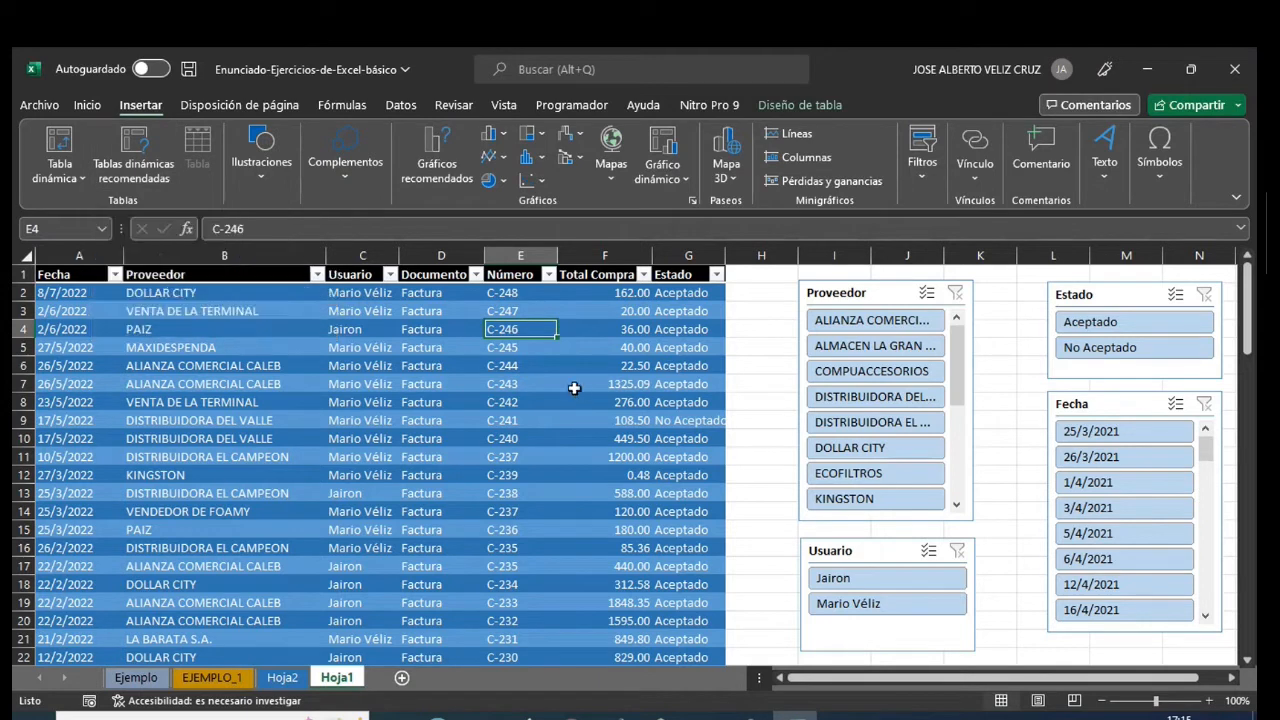
{"action": "left_click", "coordinate": [76, 176]}
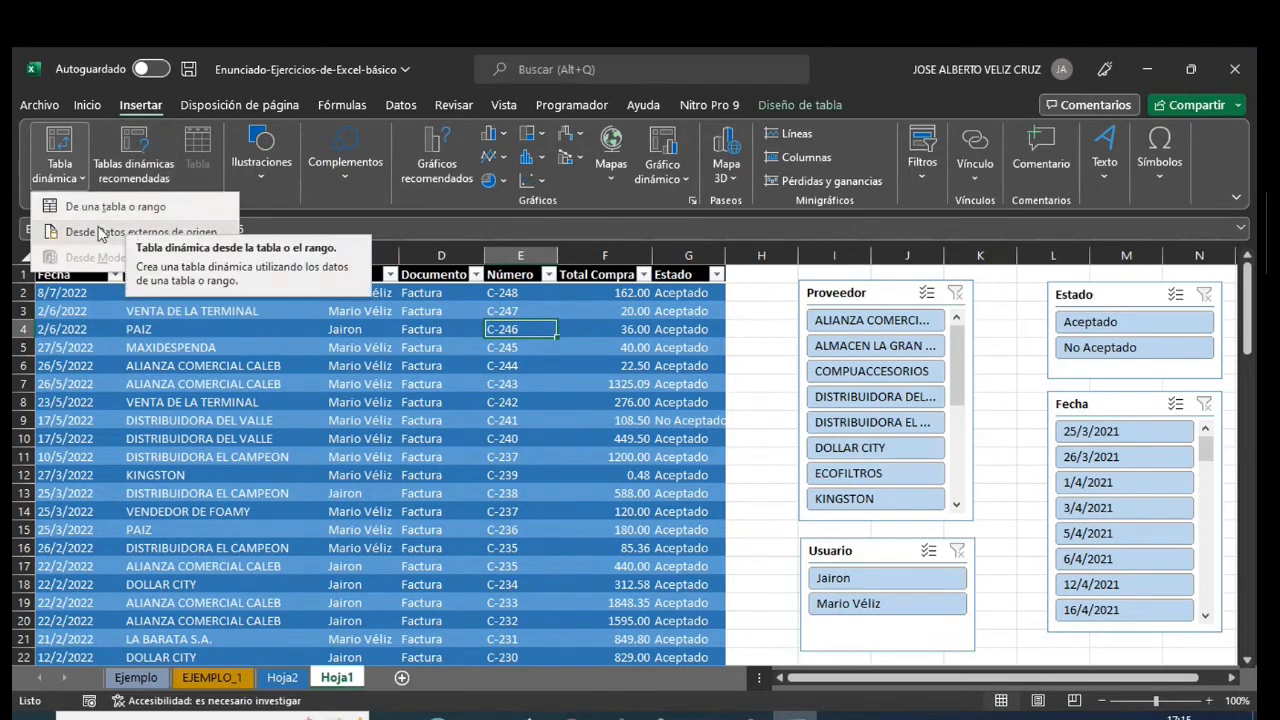
{"action": "left_click", "coordinate": [780, 357]}
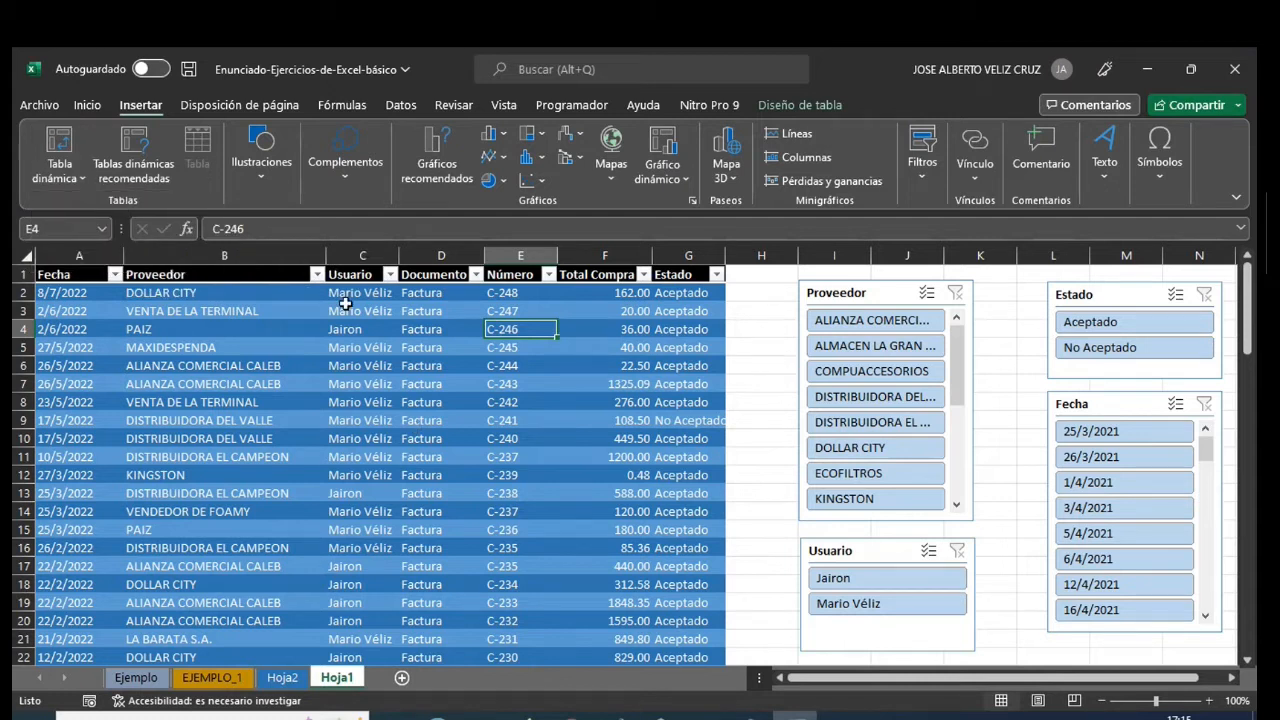
{"action": "left_click_drag", "start_coordinate": [73, 276], "coordinate": [678, 618]}
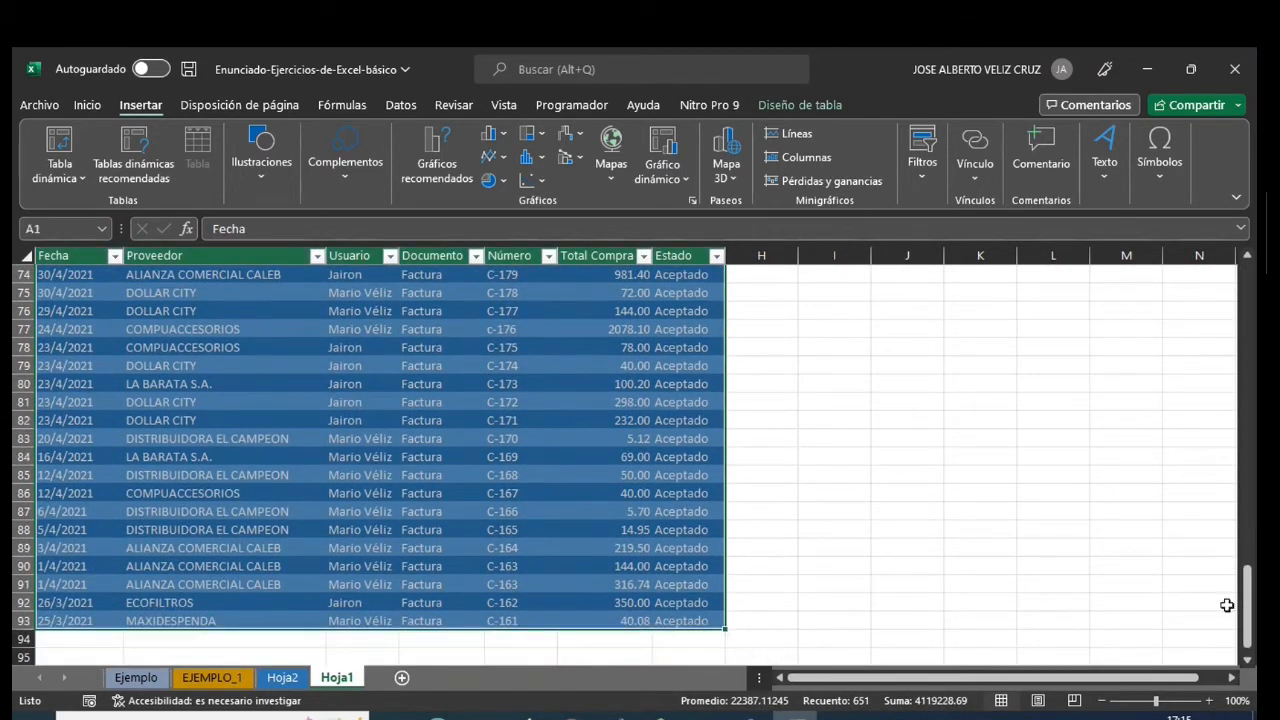
{"action": "left_click_drag", "start_coordinate": [1249, 598], "coordinate": [1250, 362]}
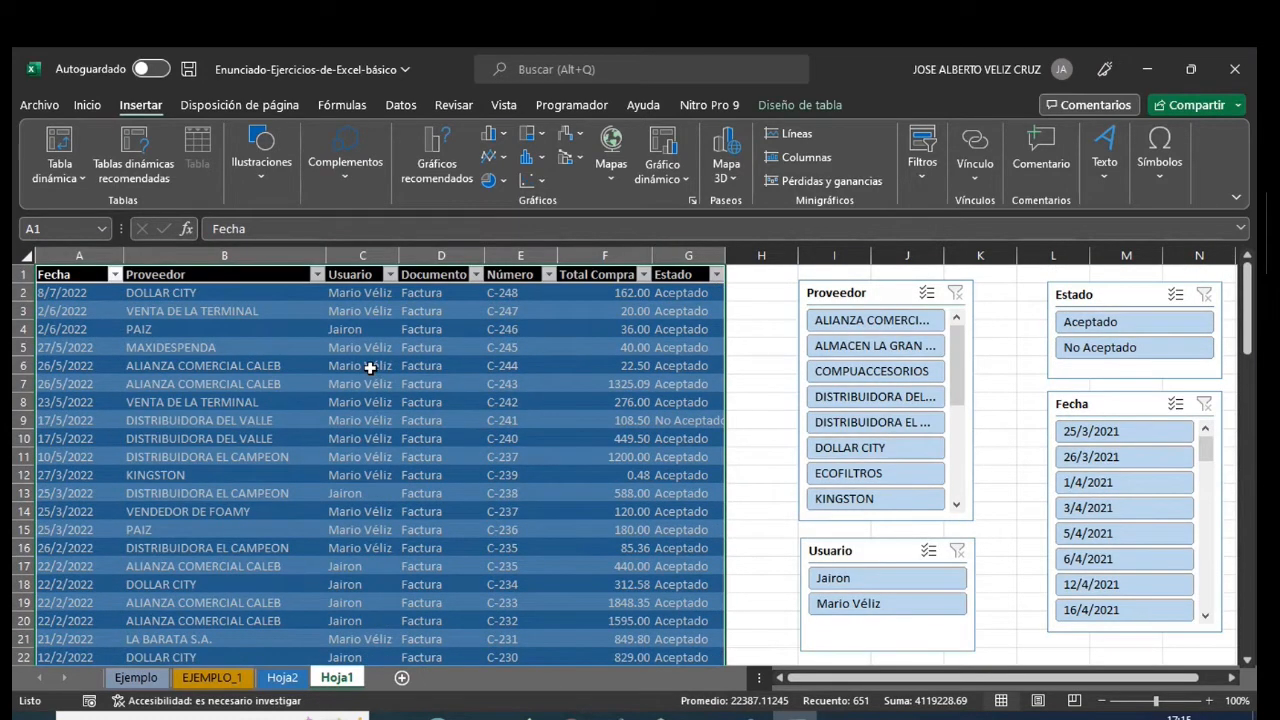
{"action": "left_click", "coordinate": [145, 167]}
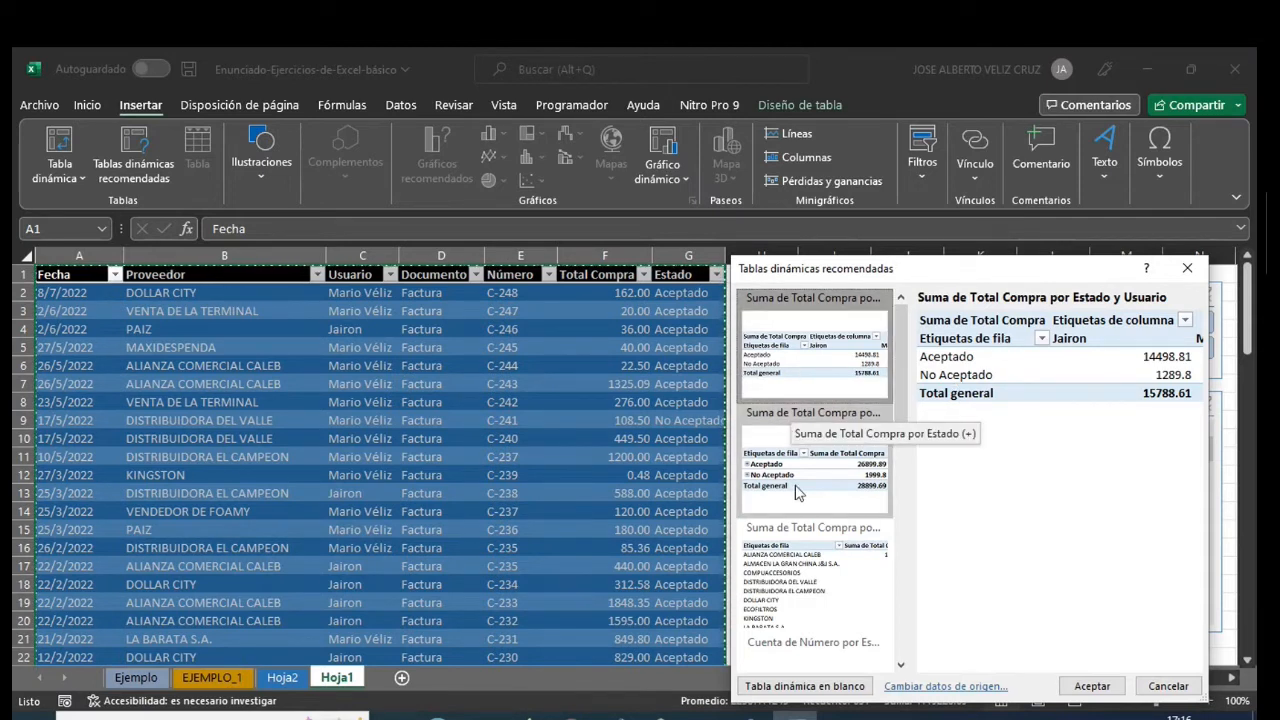
- Preview the recommended pivot layouts that summarise Total Compra and Número by Estado, Proveedor and Usuario
{"action": "left_click_drag", "start_coordinate": [984, 268], "coordinate": [772, 130]}
{"action": "left_click", "coordinate": [610, 335]}
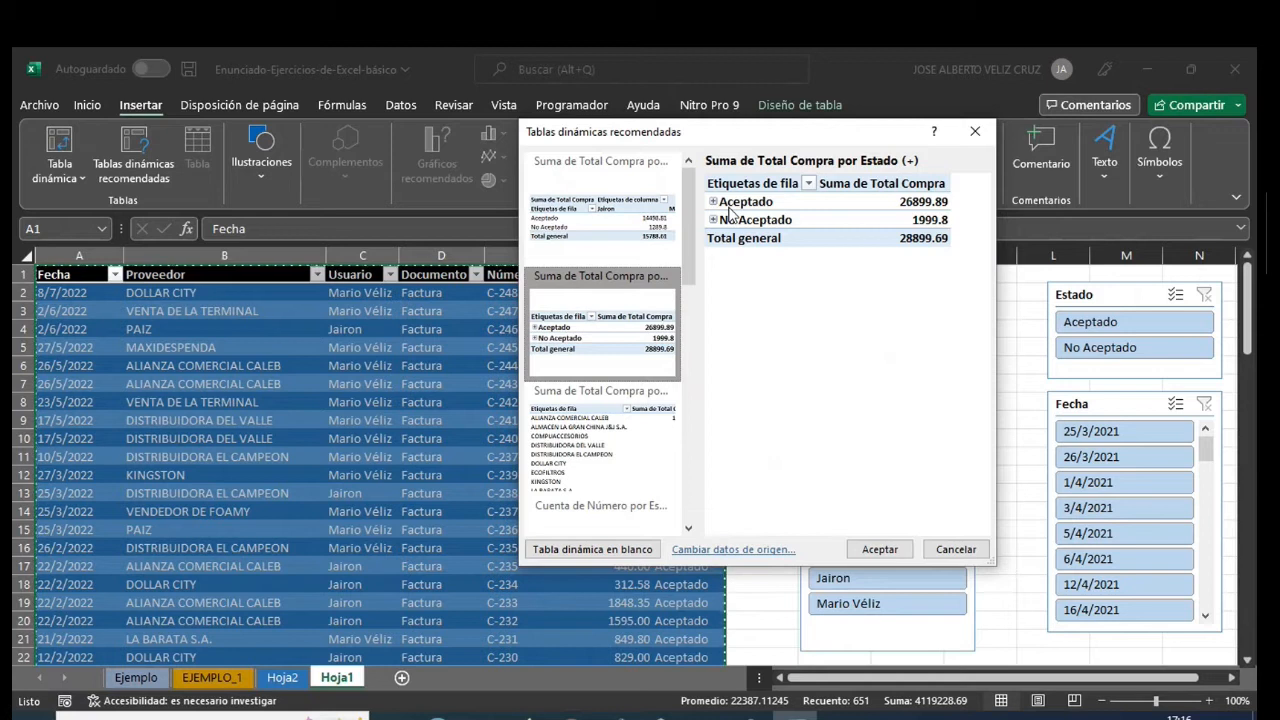
{"action": "left_click", "coordinate": [584, 468]}
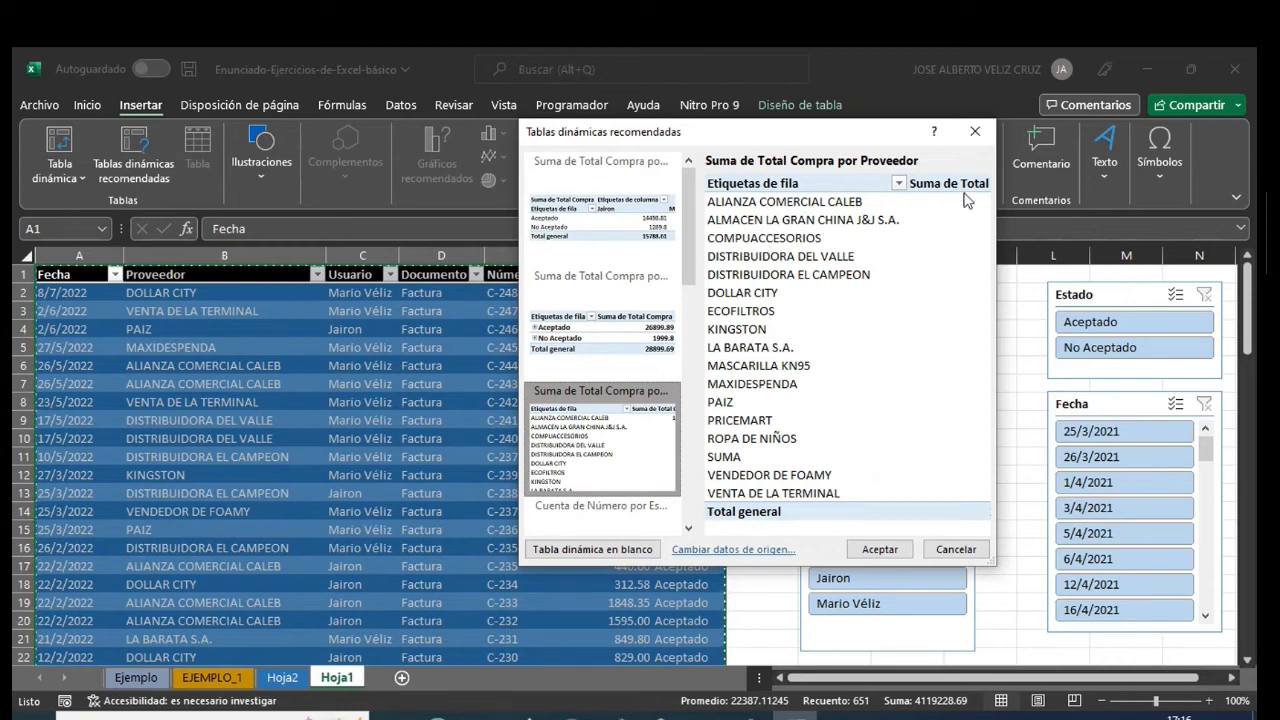
{"action": "left_click_drag", "start_coordinate": [687, 248], "coordinate": [691, 323]}
{"action": "left_click", "coordinate": [603, 322]}
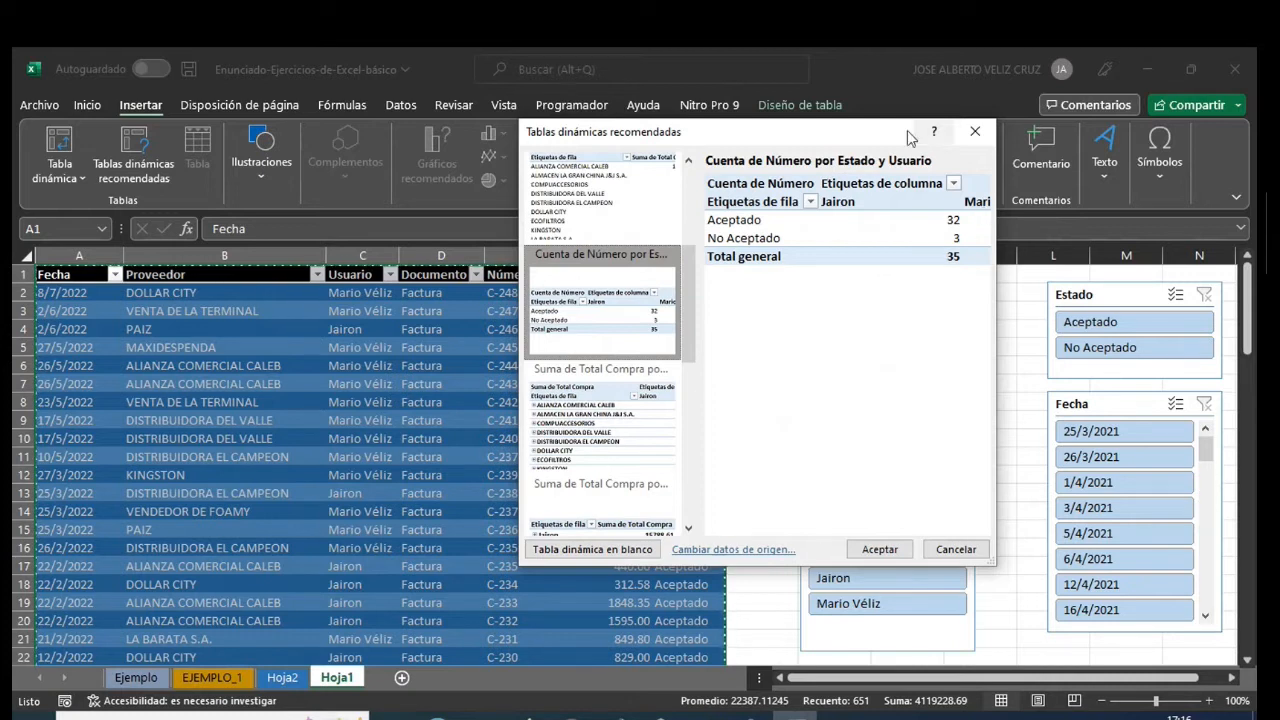
{"action": "left_click_drag", "start_coordinate": [843, 144], "coordinate": [1011, 157]}
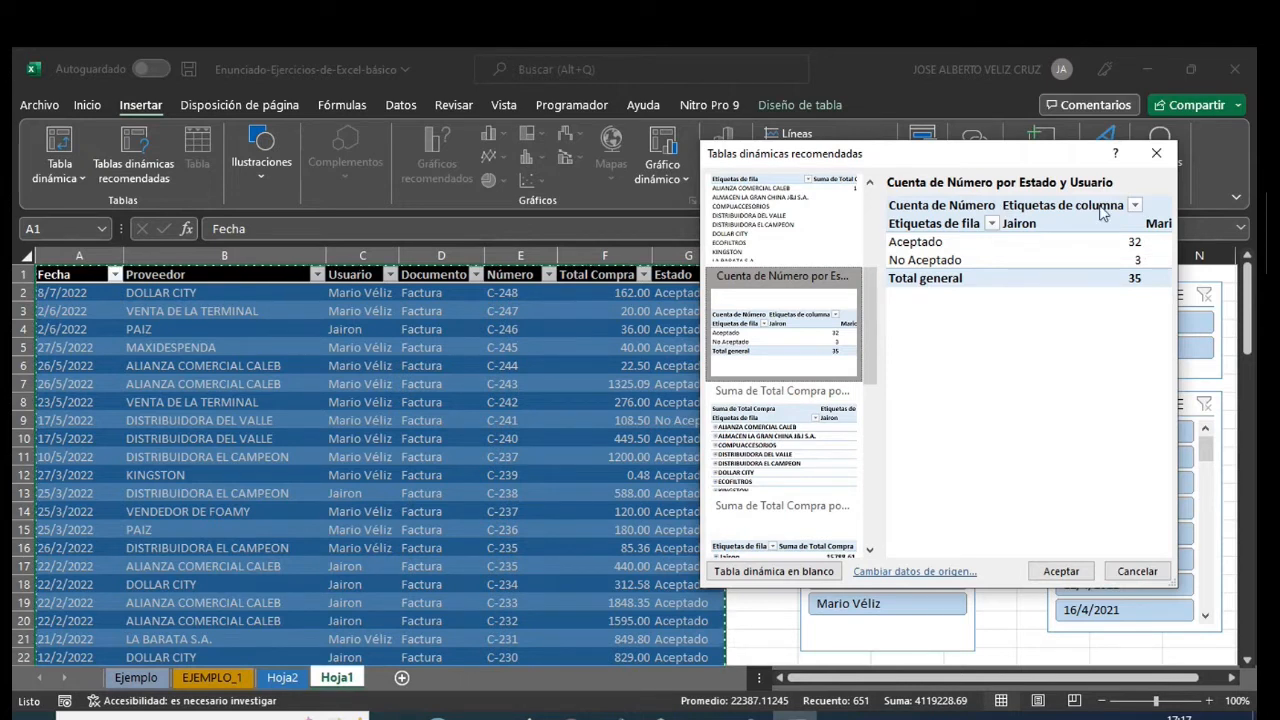
{"action": "left_click_drag", "start_coordinate": [963, 157], "coordinate": [826, 114]}
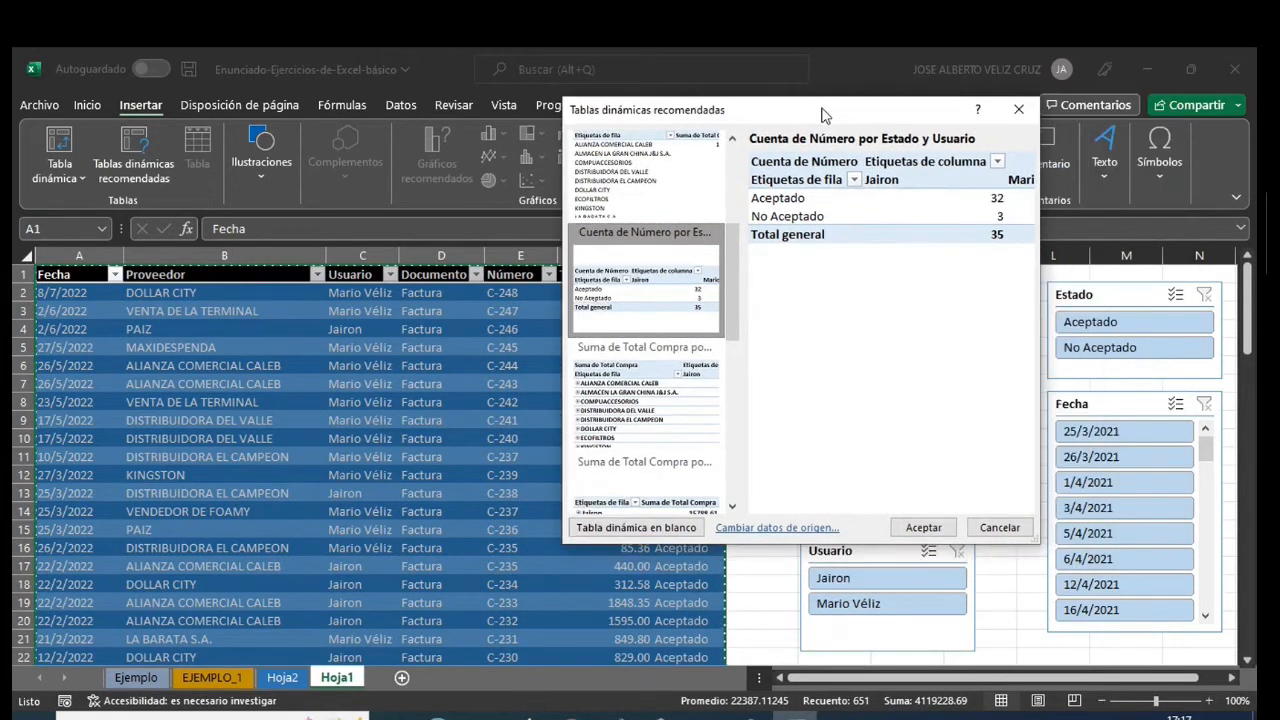
{"action": "left_click", "coordinate": [658, 405]}
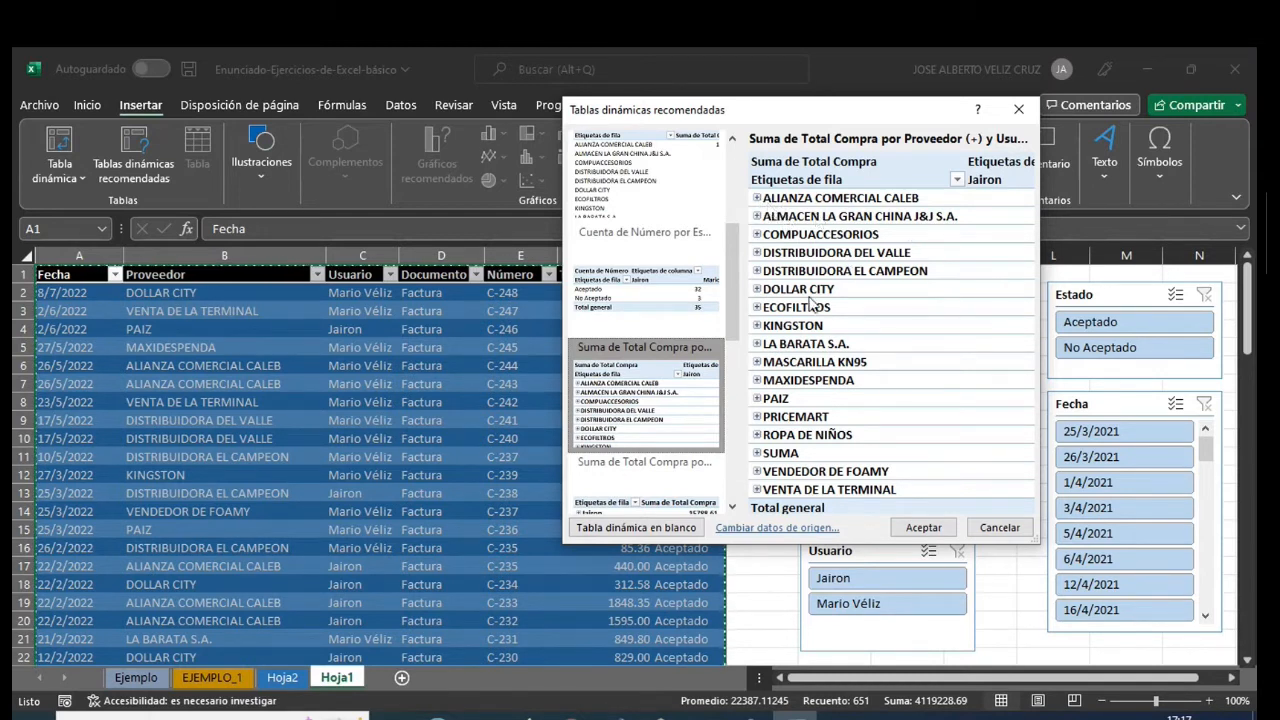
{"action": "left_click_drag", "start_coordinate": [729, 308], "coordinate": [729, 375]}
{"action": "left_click", "coordinate": [673, 288]}
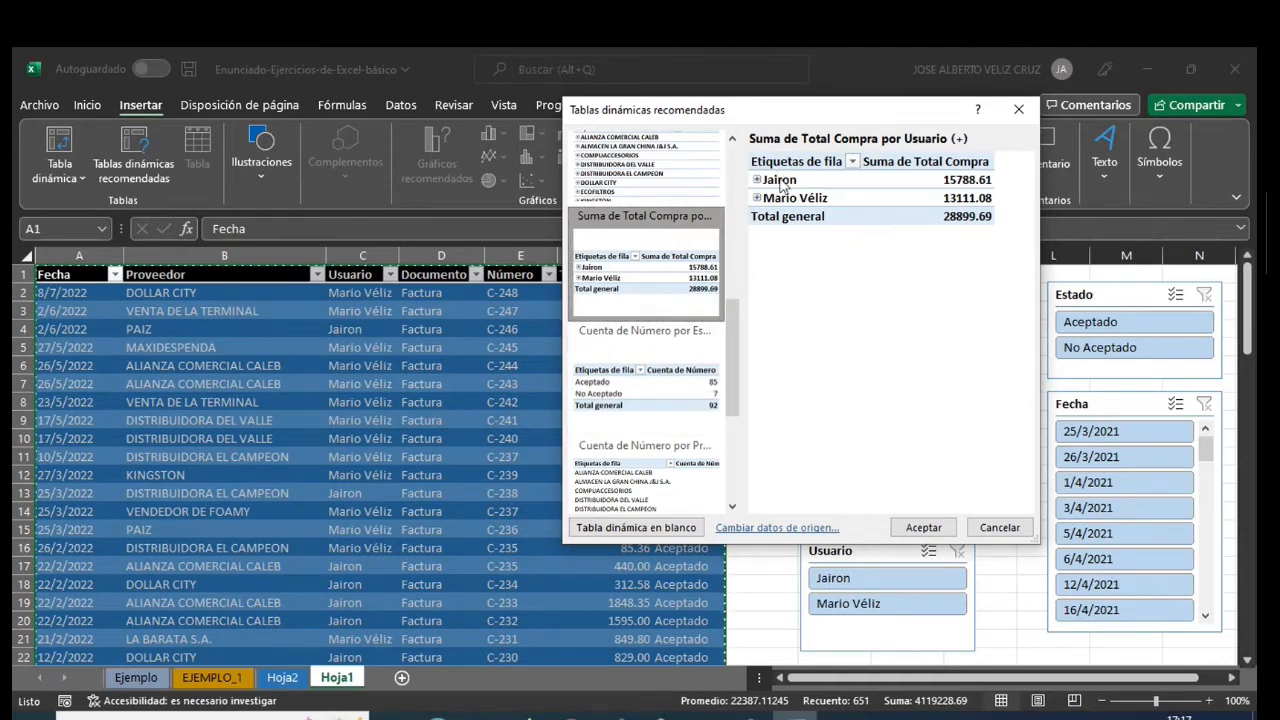
- Insert the recommended PivotTable "Suma de Total Compra por Estado y Usuario" on a new sheet
{"action": "left_click_drag", "start_coordinate": [733, 326], "coordinate": [735, 174]}
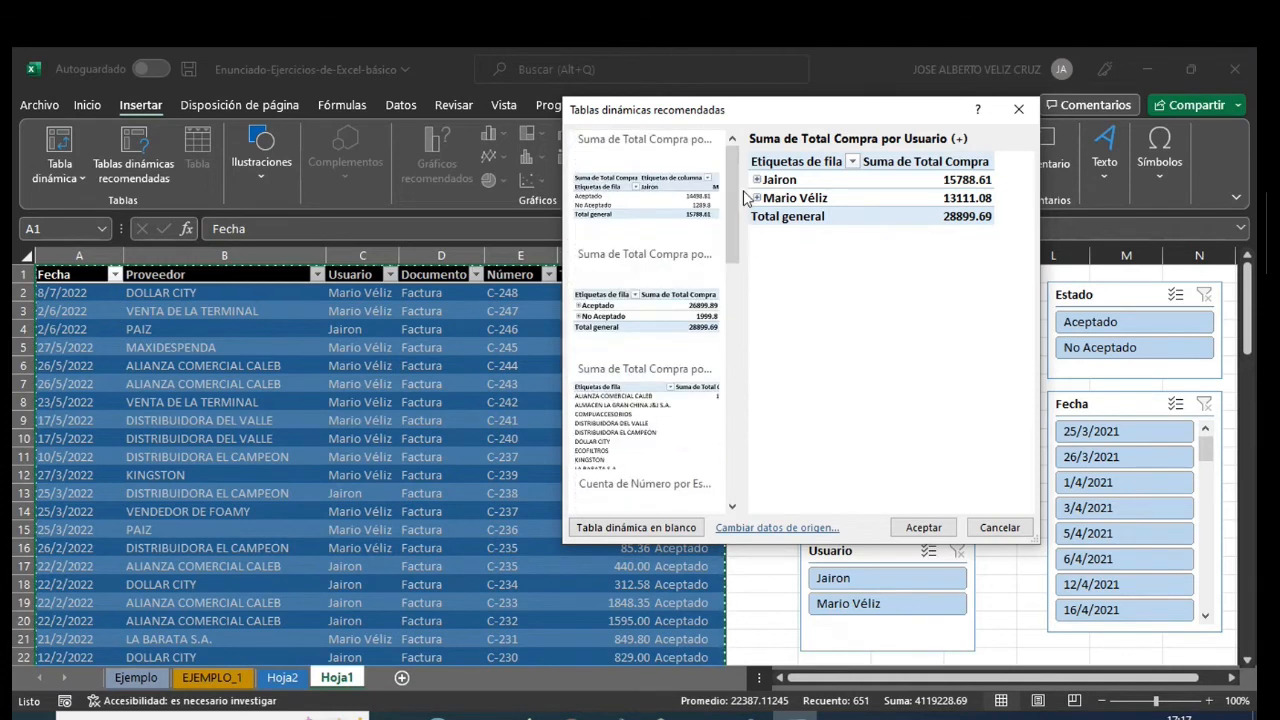
{"action": "left_click", "coordinate": [641, 197]}
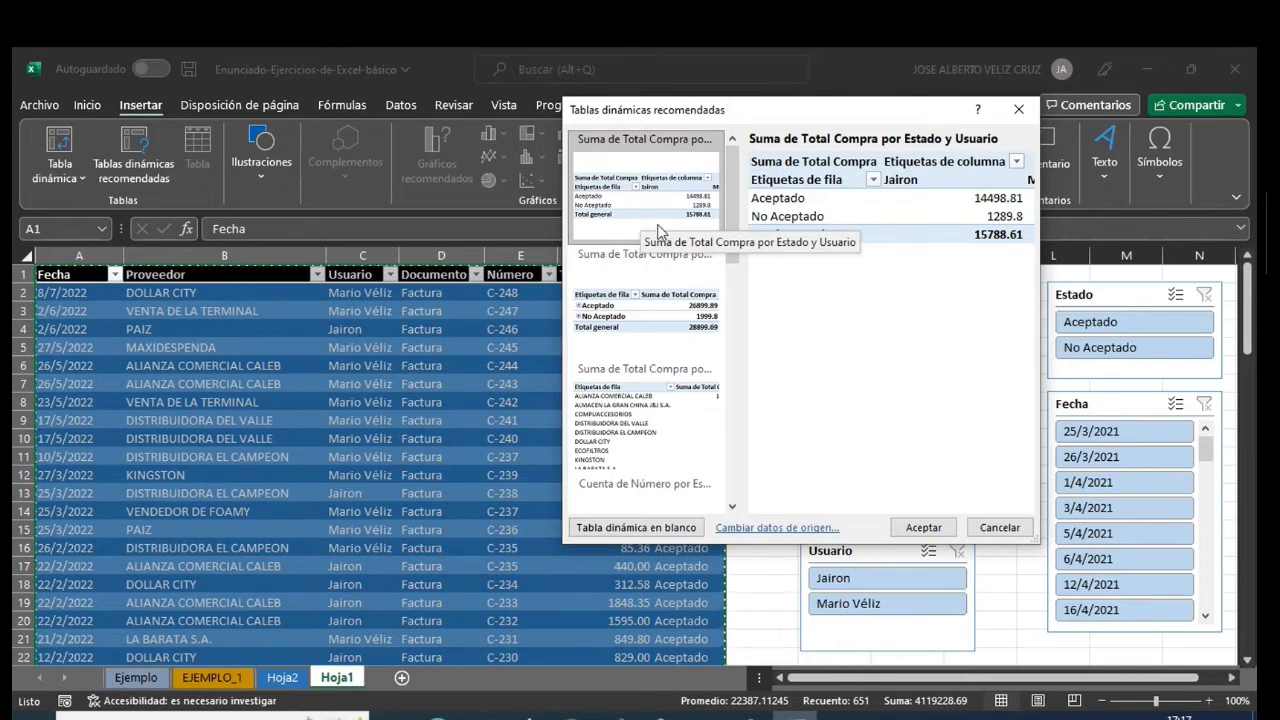
{"action": "left_click", "coordinate": [913, 530]}
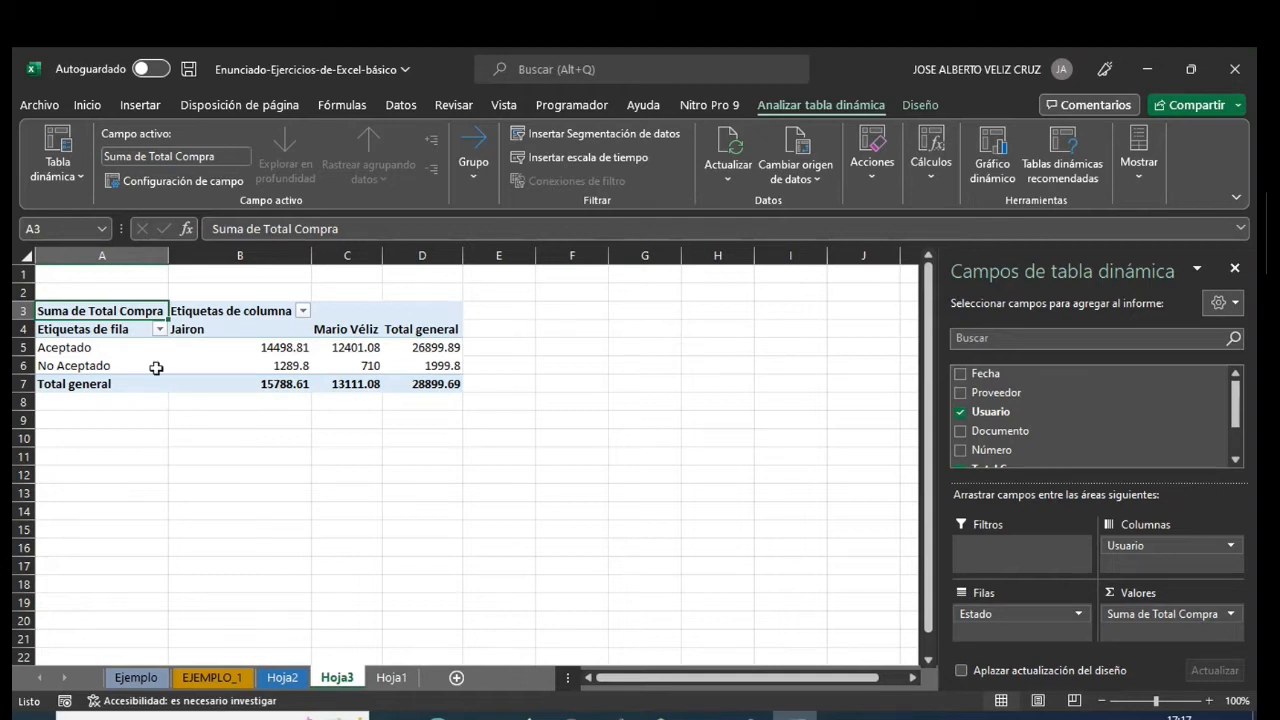
- Move the pivot table sheet Hoja3 to after Hoja1 in the sheet order
{"action": "left_click", "coordinate": [281, 677]}
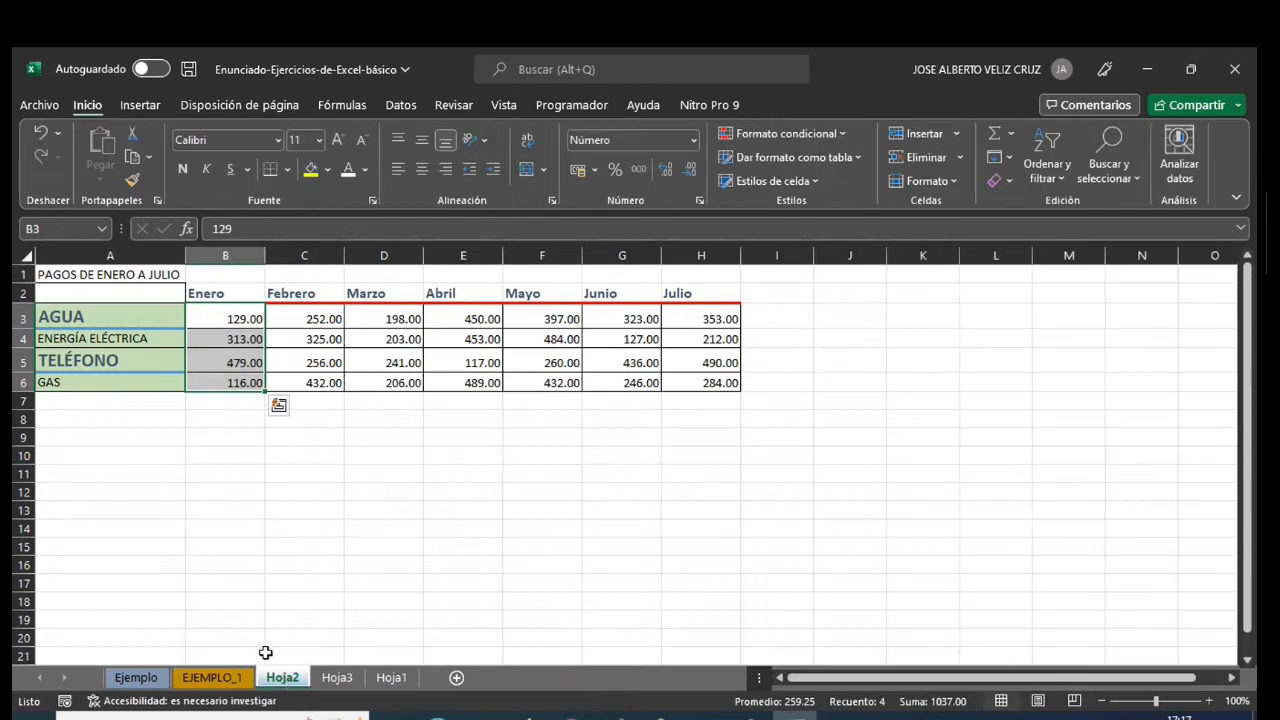
{"action": "left_click", "coordinate": [385, 678]}
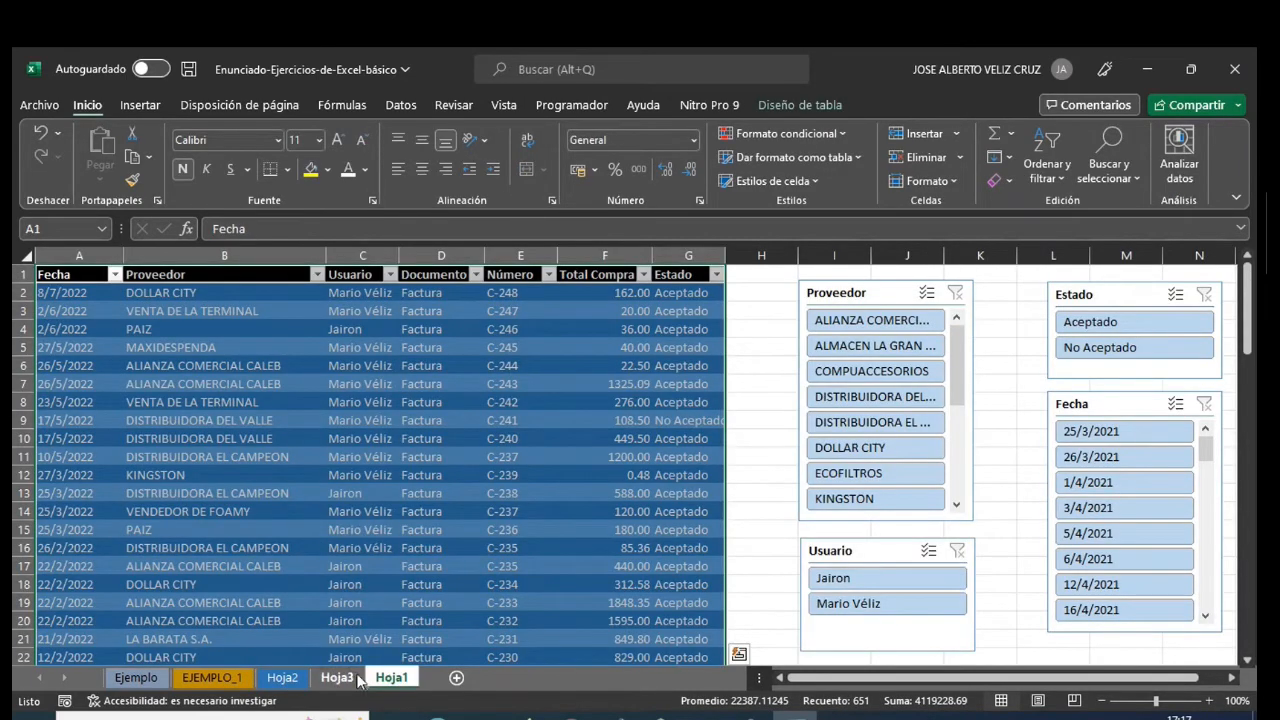
{"action": "left_click_drag", "start_coordinate": [352, 678], "coordinate": [400, 678]}
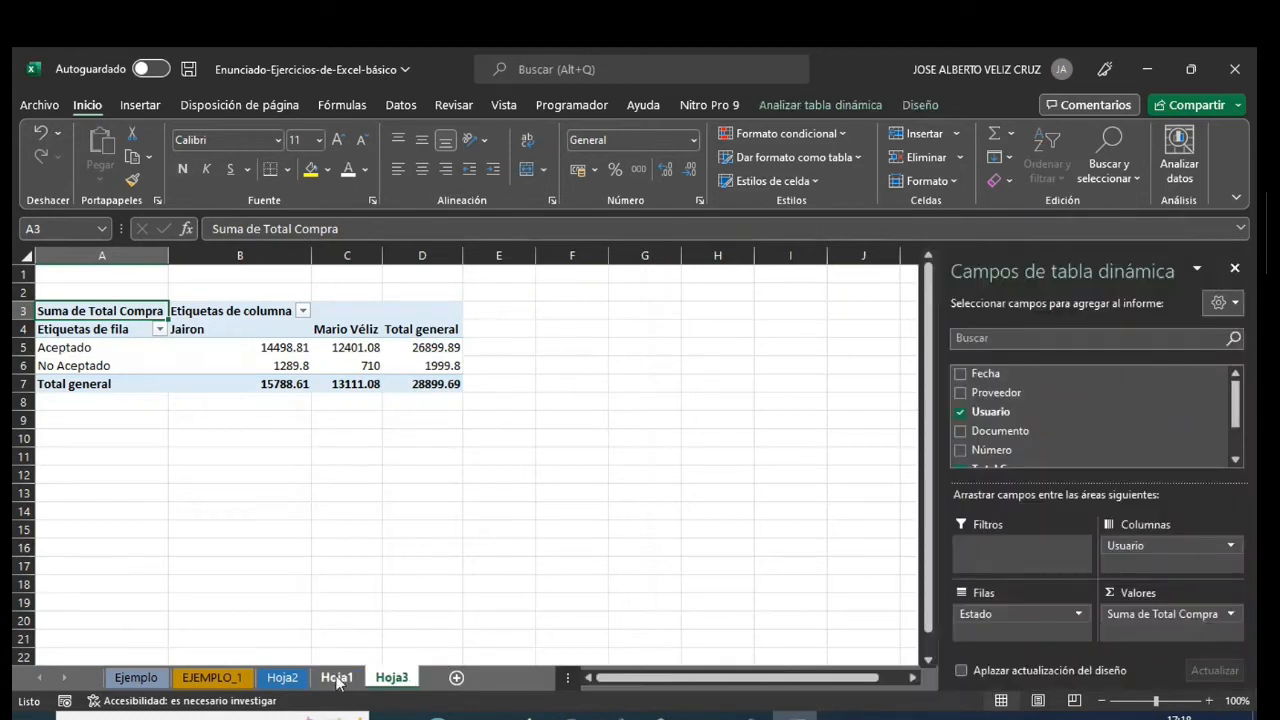
- Compare the source table on Hoja1 with the pivot table on Hoja3, examining its value field options, Estado rows, Usuario columns and totals
{"action": "left_click", "coordinate": [337, 677]}
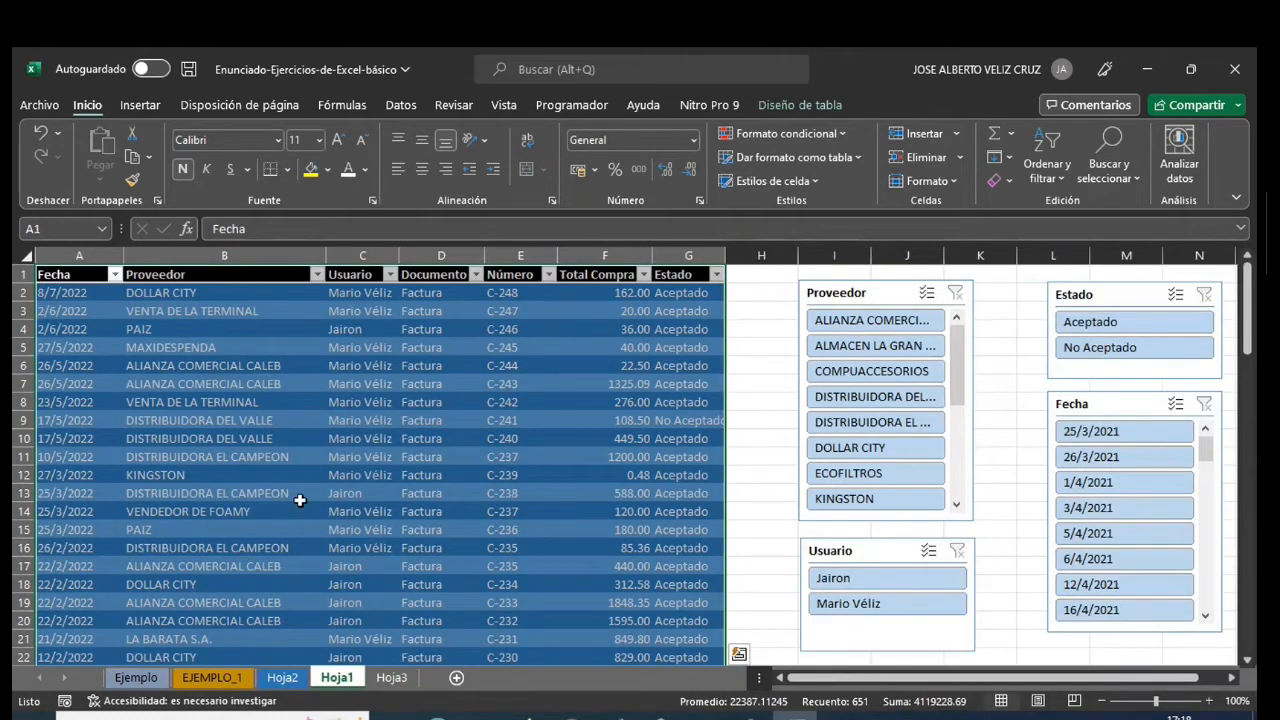
{"action": "left_click", "coordinate": [400, 679]}
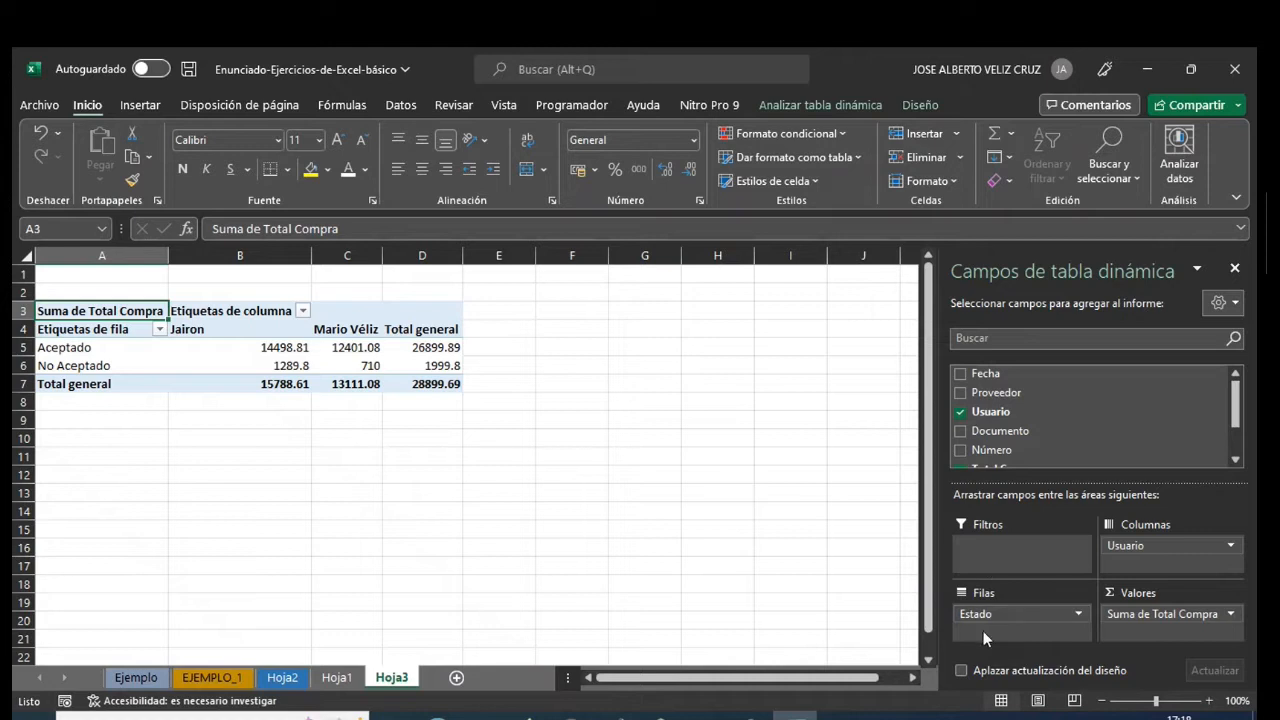
{"action": "left_click", "coordinate": [1232, 615]}
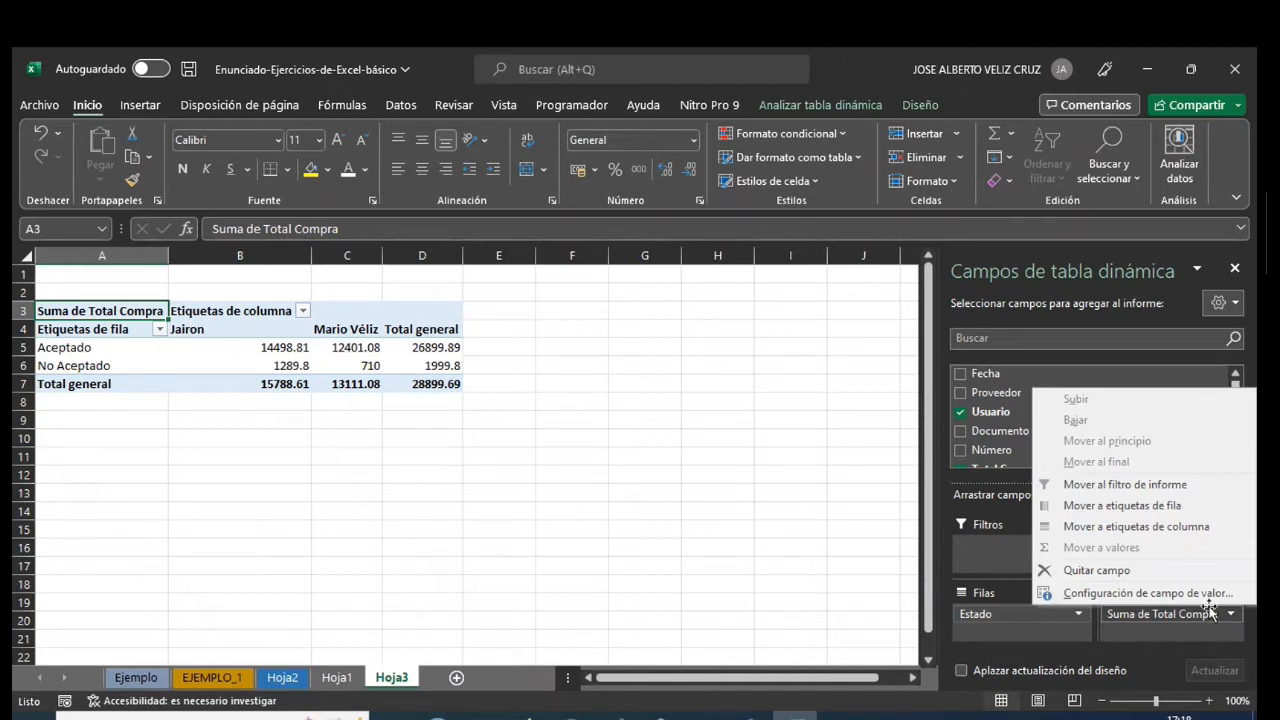
{"action": "left_click", "coordinate": [1140, 630]}
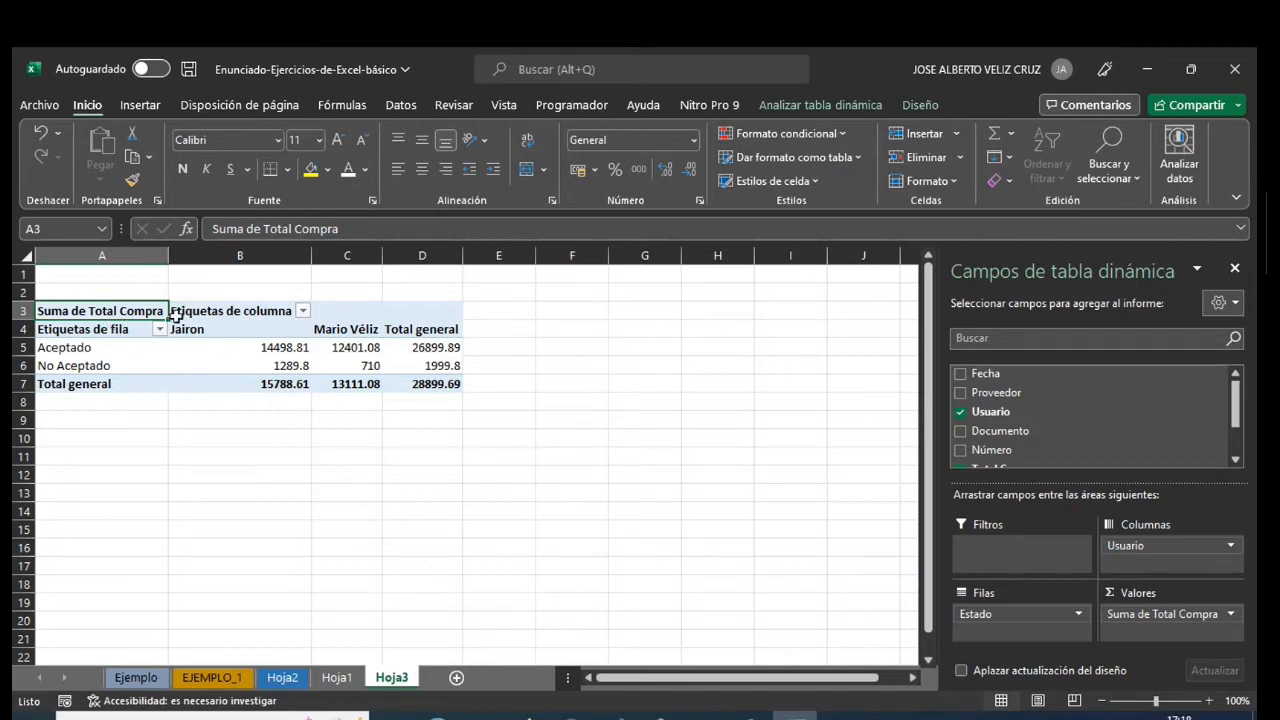
{"action": "left_click", "coordinate": [80, 347]}
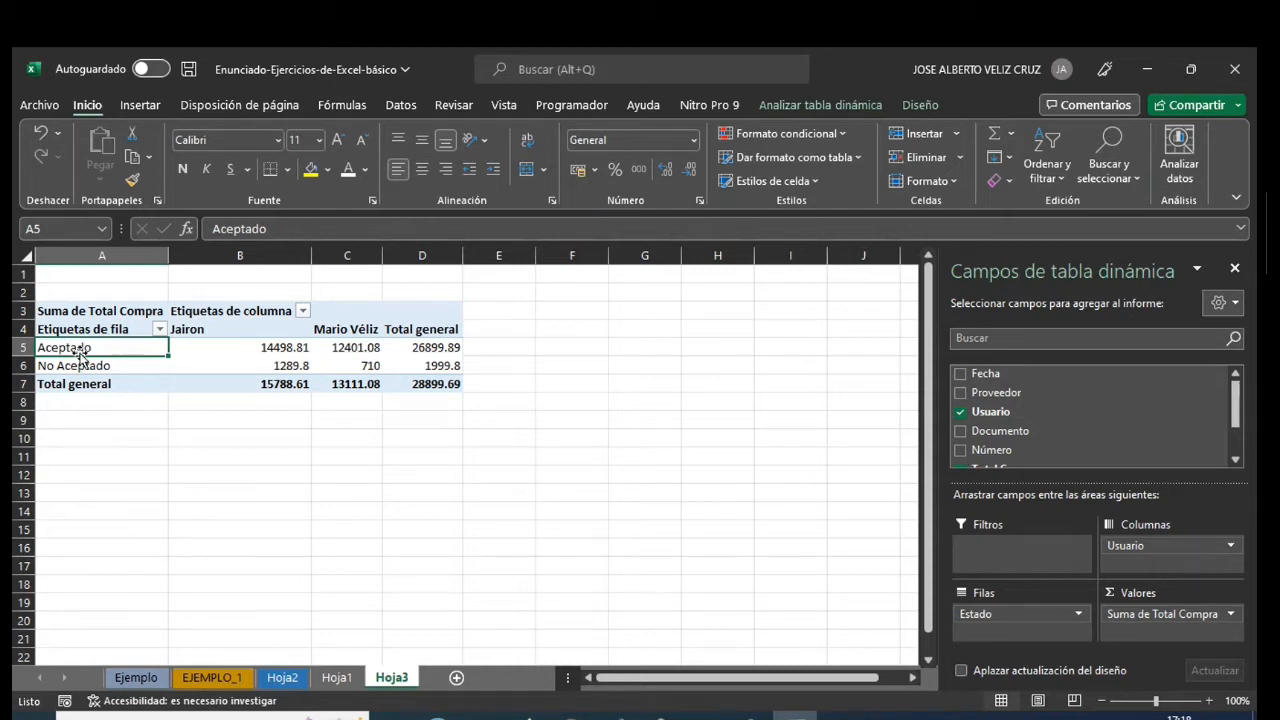
{"action": "left_click", "coordinate": [229, 343]}
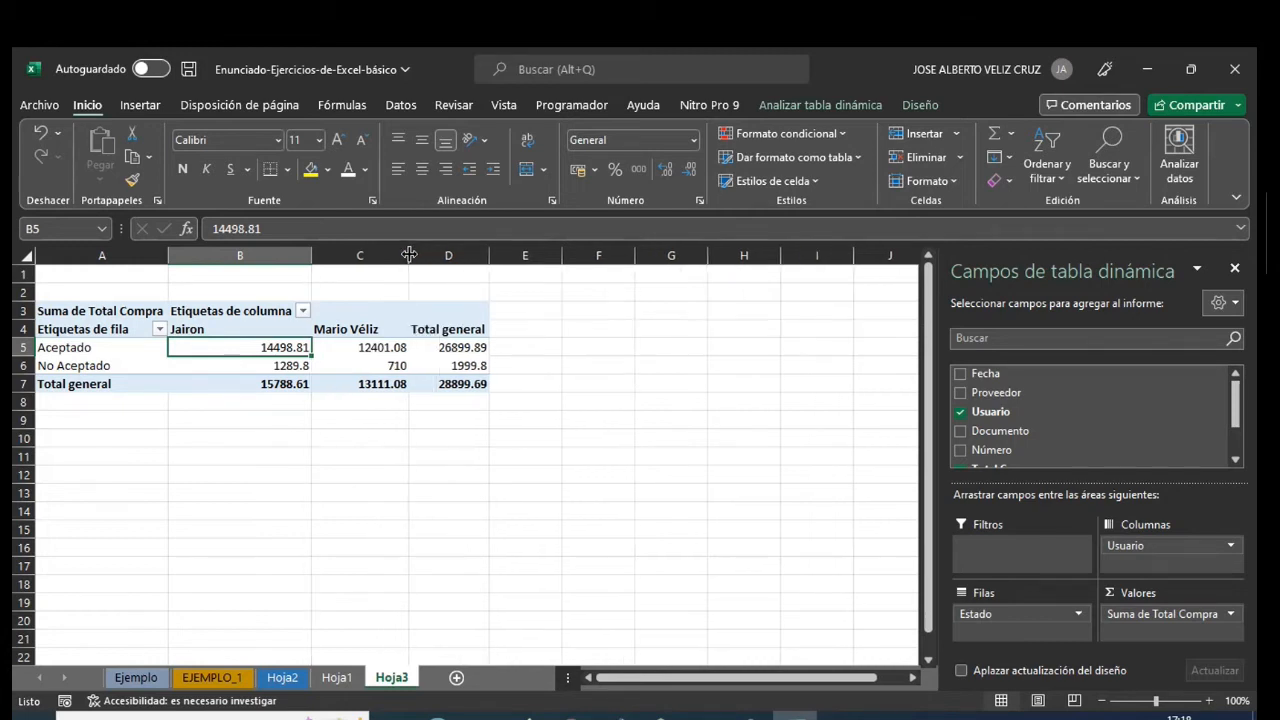
{"action": "left_click", "coordinate": [242, 328]}
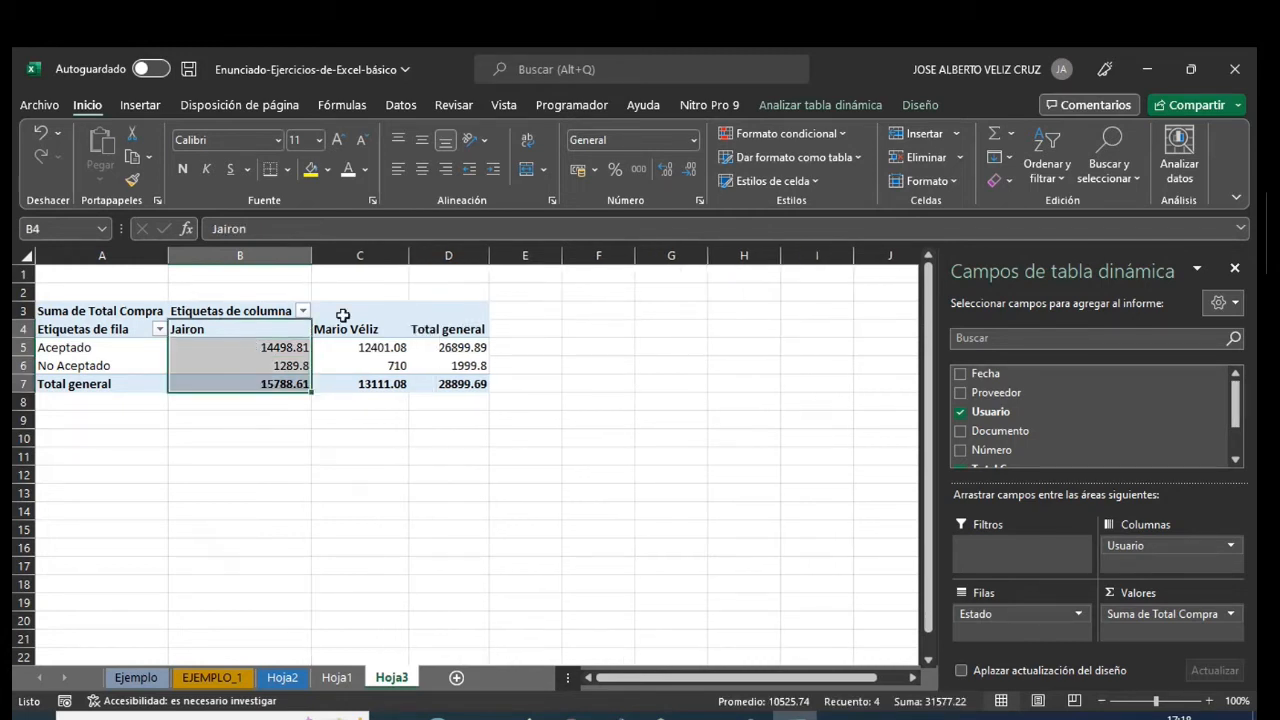
{"action": "left_click", "coordinate": [346, 315]}
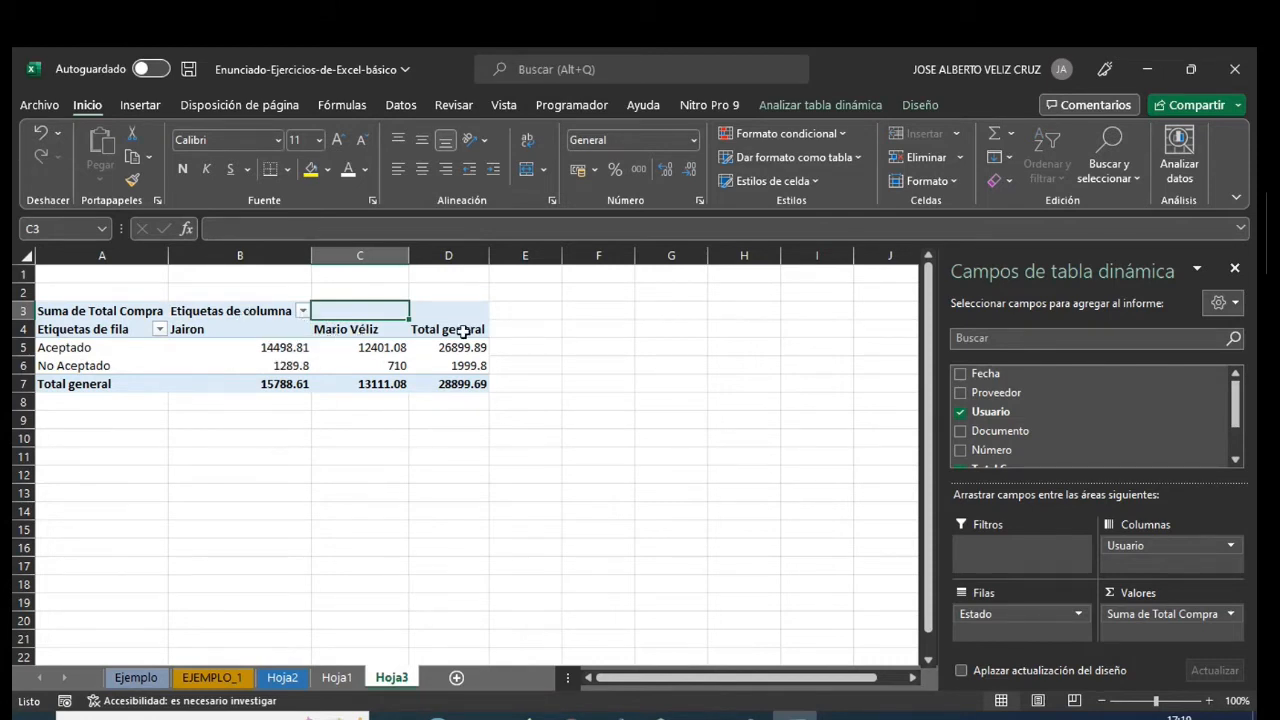
{"action": "mouse_move", "coordinate": [445, 386]}
- Move the pivot's Usuario field from columns to rows below Estado, and collapse and re-expand the Aceptado and No Aceptado groups
{"action": "left_click_drag", "start_coordinate": [1119, 544], "coordinate": [1020, 643]}
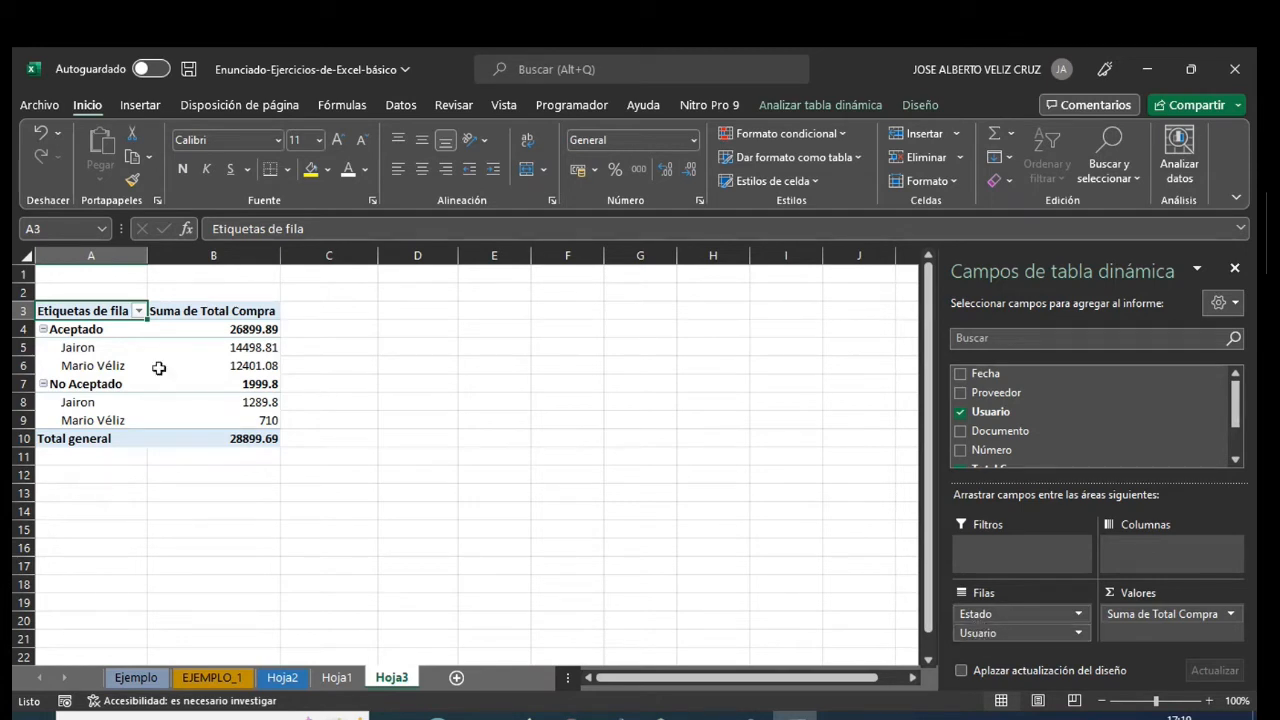
{"action": "left_click", "coordinate": [43, 330]}
{"action": "left_click", "coordinate": [43, 347]}
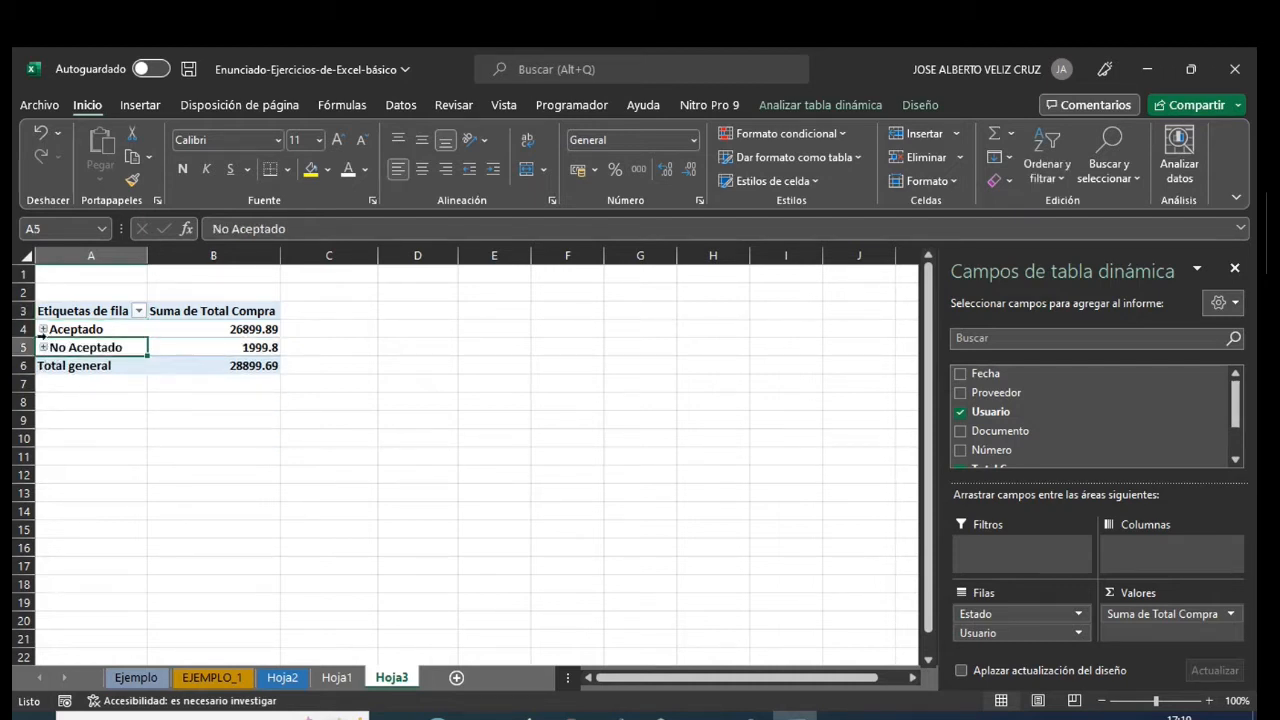
{"action": "left_click", "coordinate": [43, 330]}
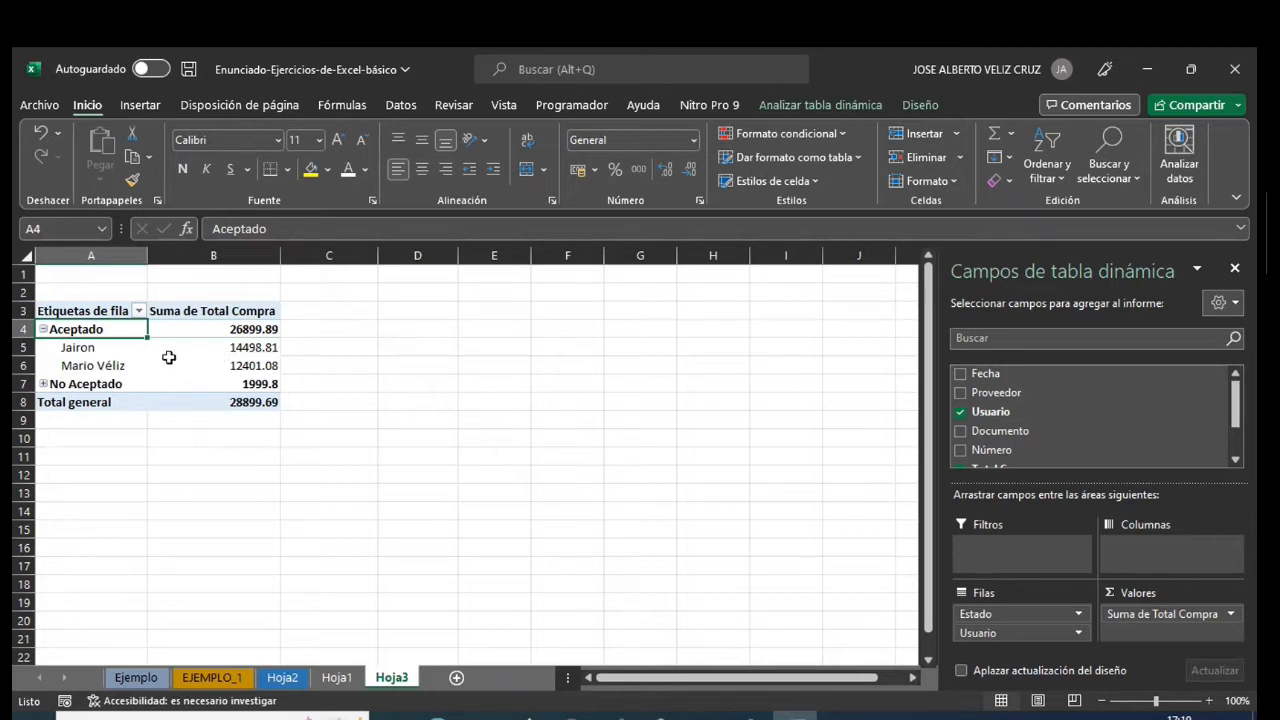
{"action": "left_click", "coordinate": [43, 384]}
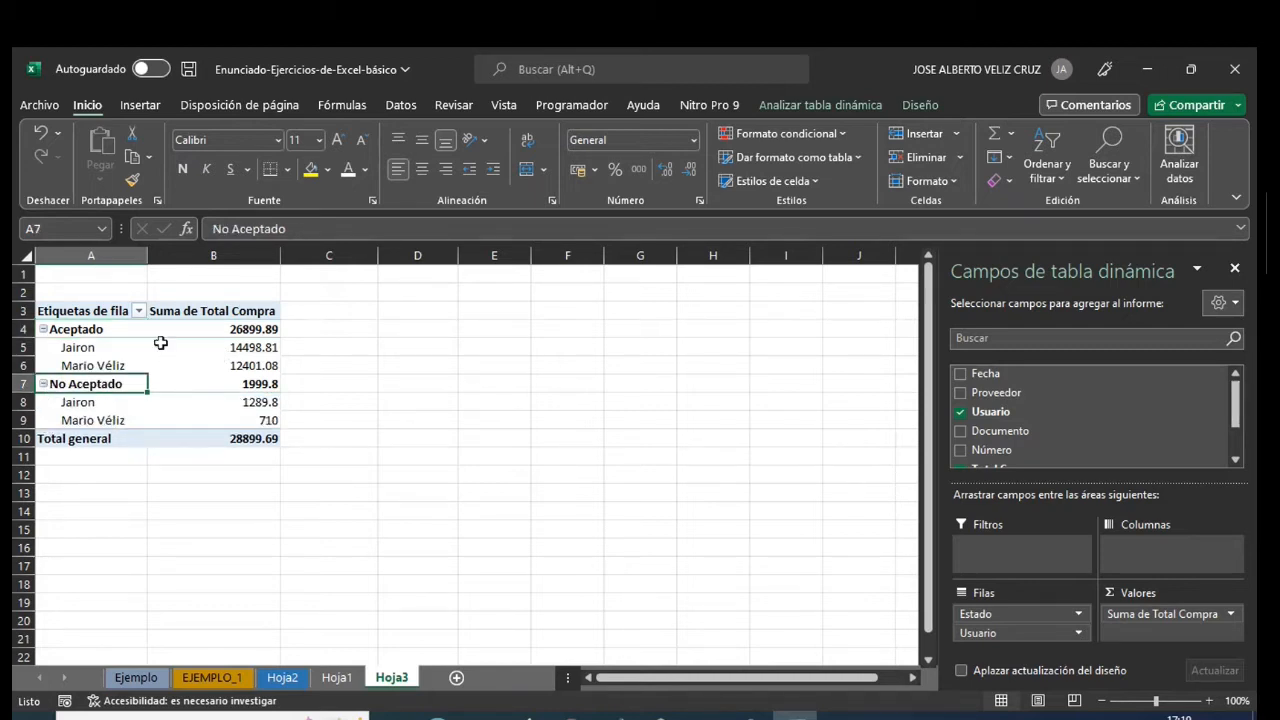
- Replace the Usuario entry in cell C24 of the Hoja1 table with a third user's first name
{"action": "left_click", "coordinate": [338, 678]}
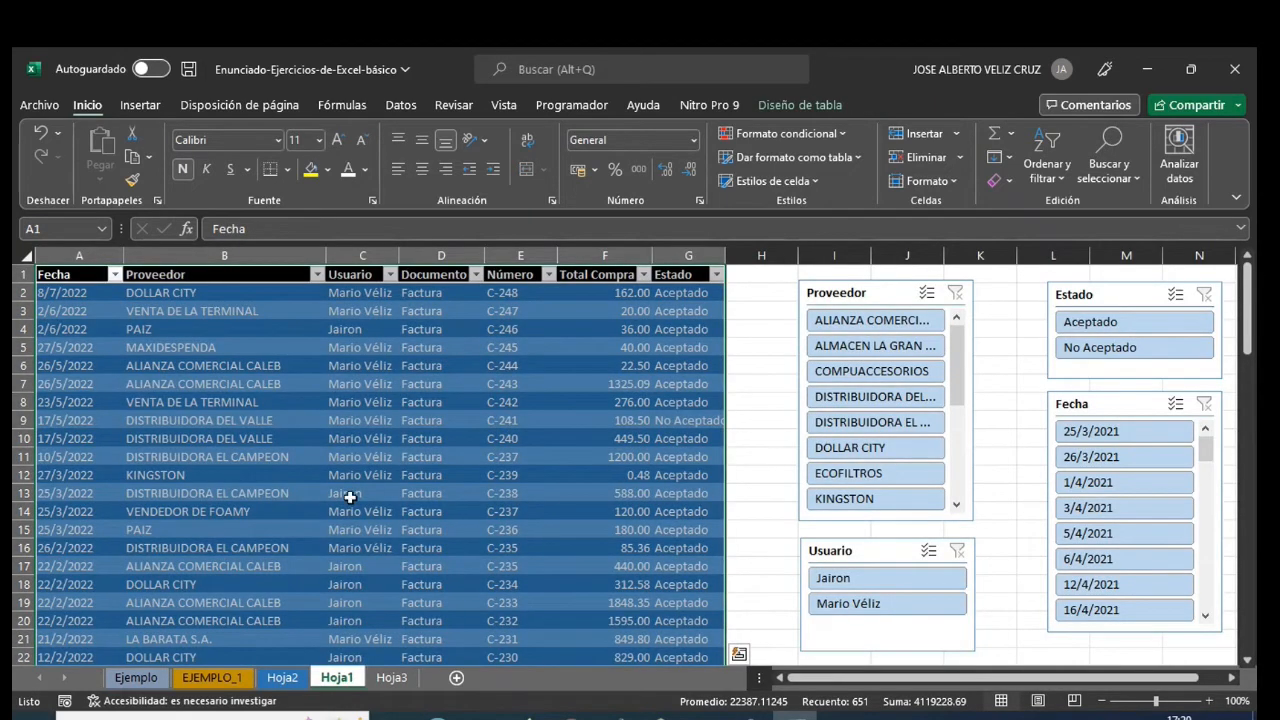
{"action": "scroll", "coordinate": [348, 495], "scroll_direction": "down", "scroll_amount": 3}
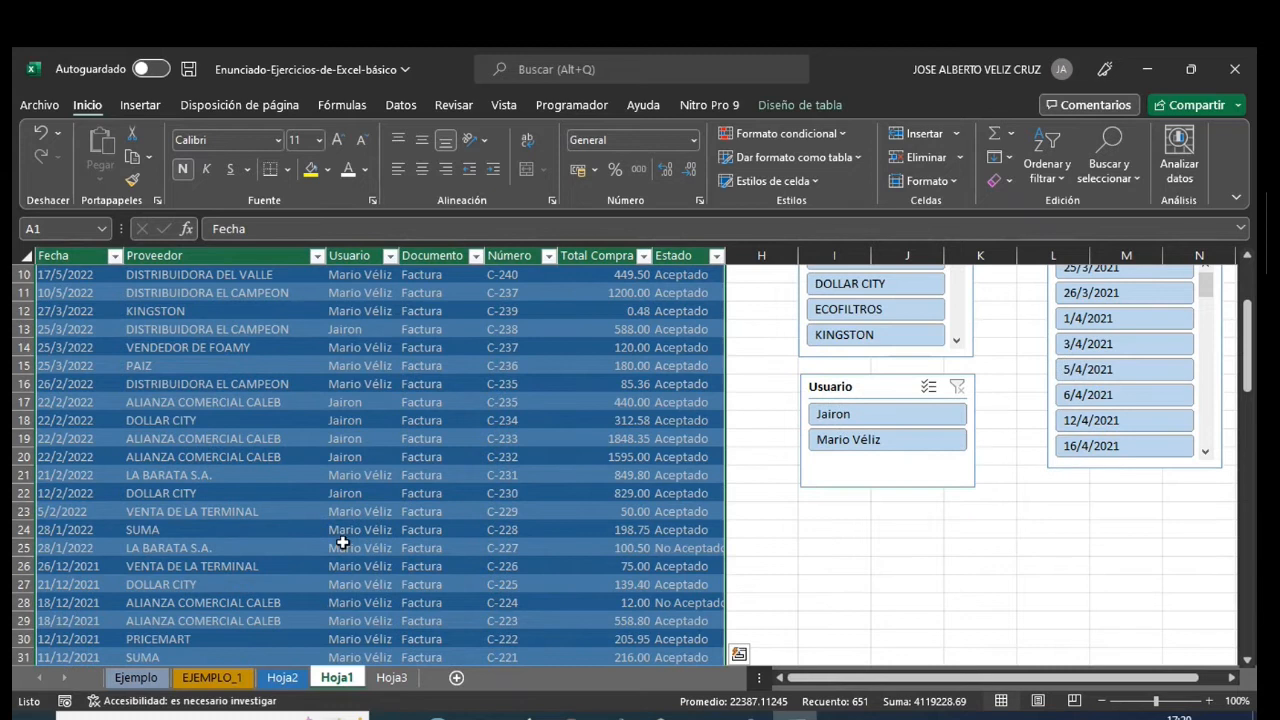
{"action": "left_click", "coordinate": [342, 530]}
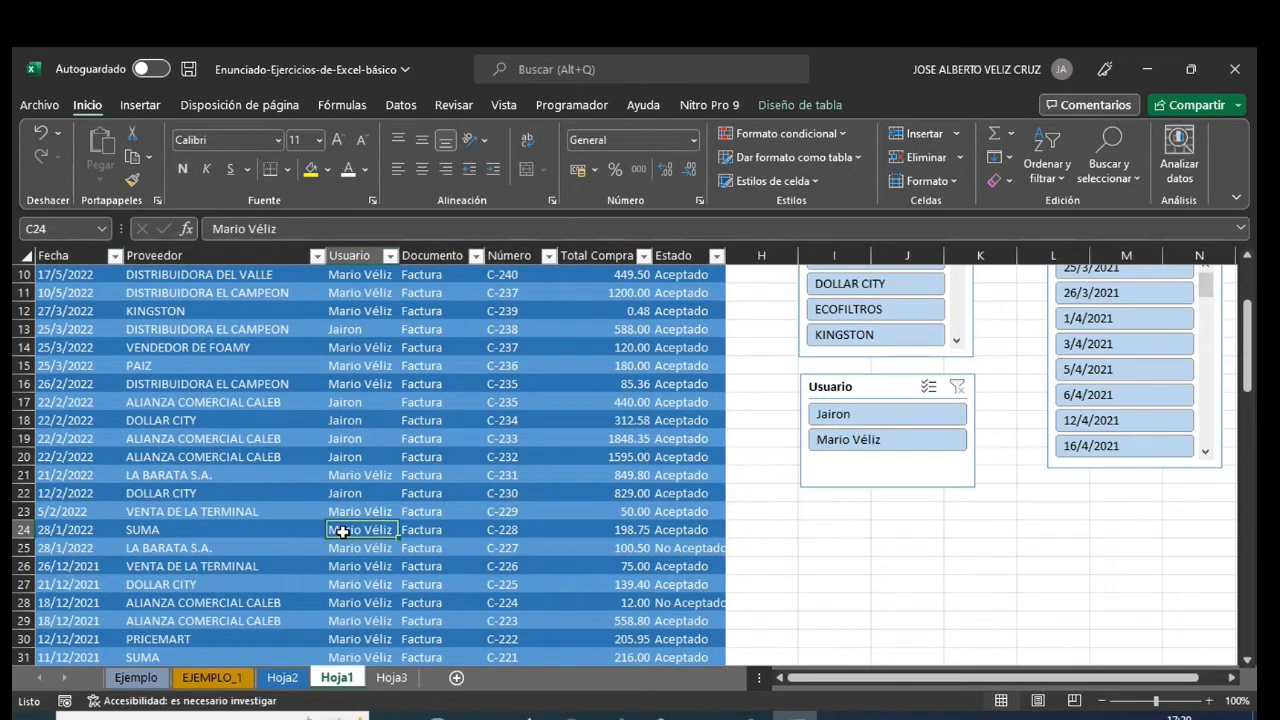
{"action": "type", "text": "José"}
{"action": "key", "text": "Return"}
{"action": "key", "text": "Up"}
{"action": "key", "text": "Down"}
{"action": "key", "text": "Down"}
{"action": "key", "text": "Down"}
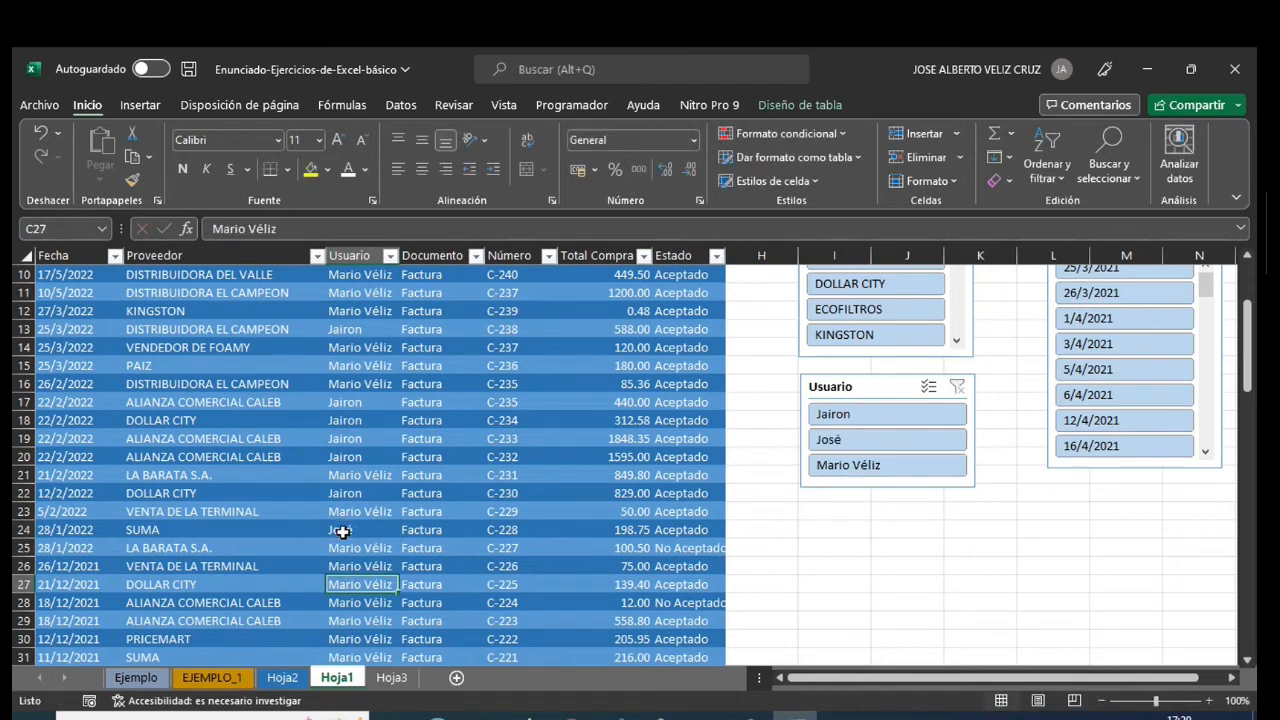
{"action": "left_click", "coordinate": [342, 532]}
{"action": "key", "text": "shift+Down"}
{"action": "key", "text": "shift+Down"}
{"action": "key", "text": "shift+Down"}
{"action": "key", "text": "shift+Down"}
{"action": "key", "text": "shift+Down"}
{"action": "key", "text": "shift+Down"}
{"action": "key", "text": "shift+Down"}
{"action": "key", "text": "shift+Down"}
{"action": "key", "text": "shift+Down"}
{"action": "key", "text": "shift+Down"}
{"action": "key", "text": "shift+Down"}
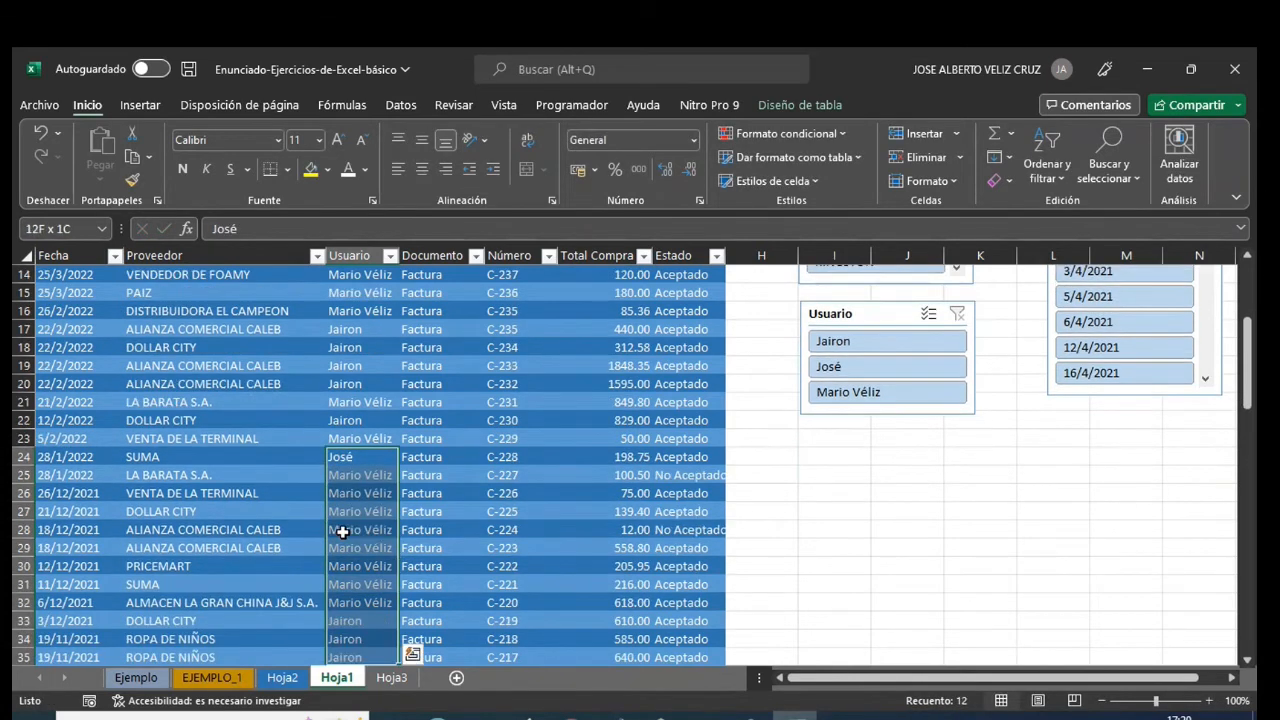
{"action": "key", "text": "ctrl+q"}
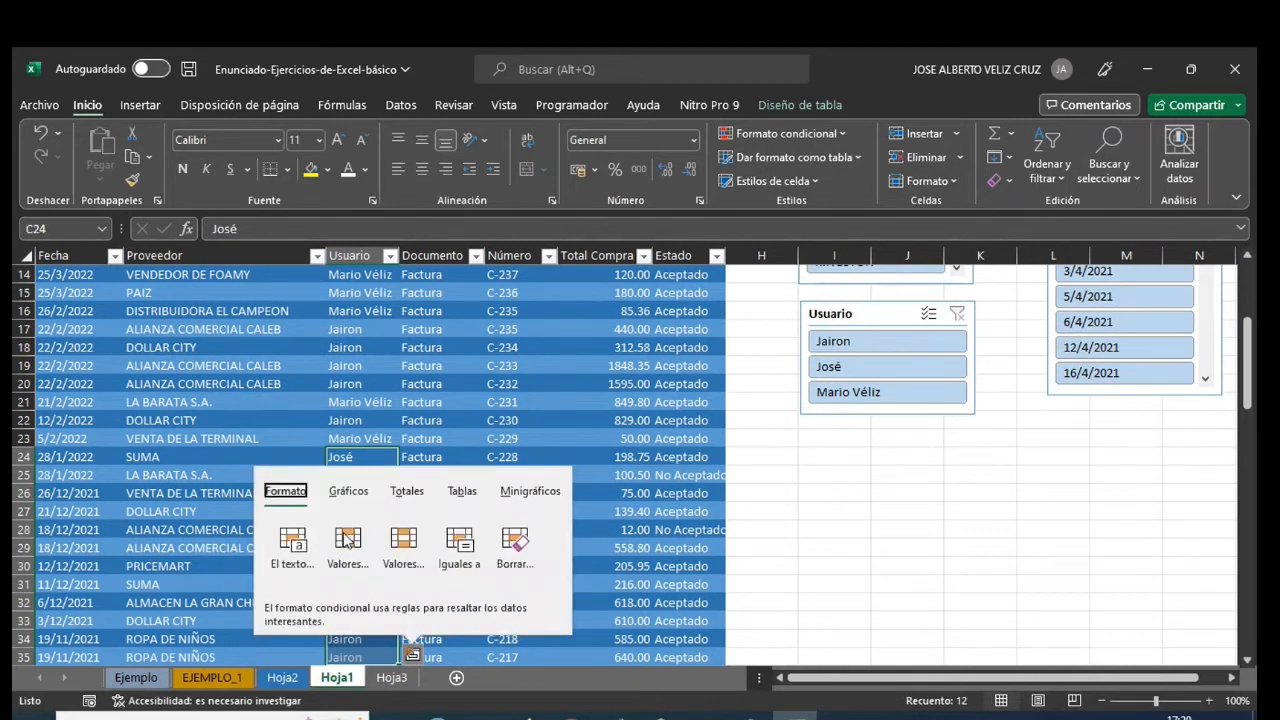
{"action": "left_click", "coordinate": [590, 548]}
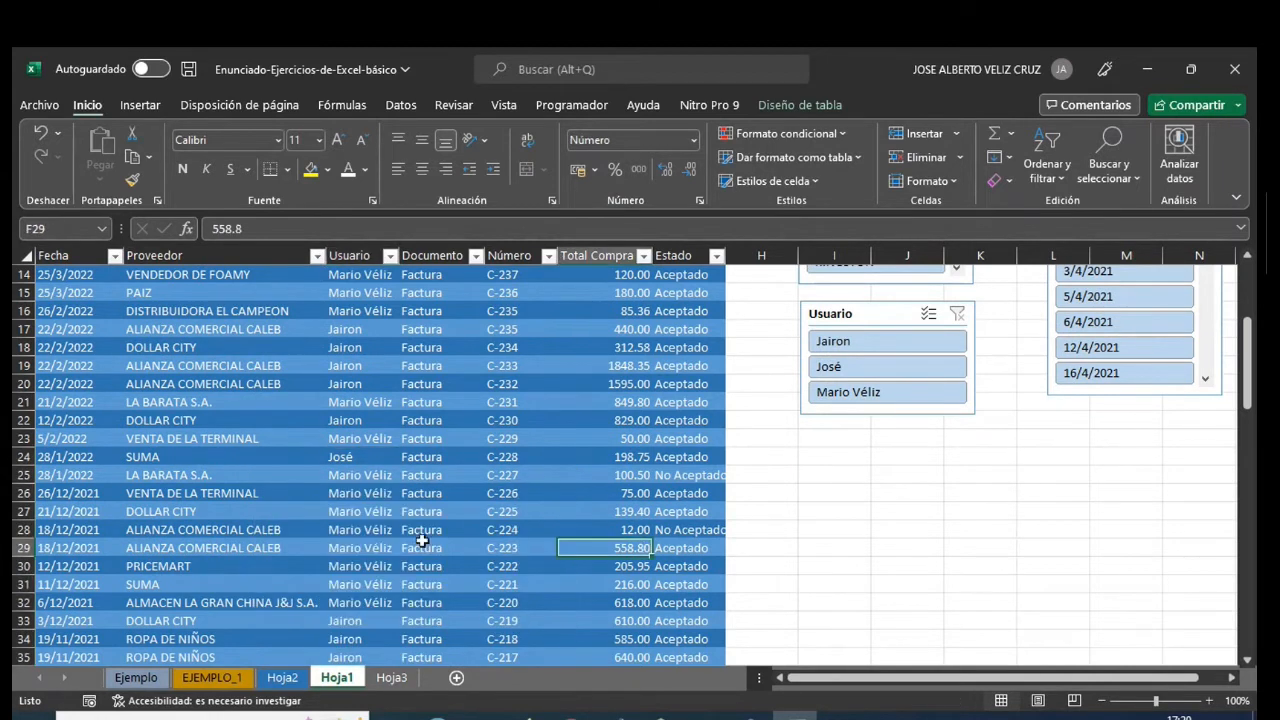
- Fill the new user name from C24 down through C32 in the Usuario column
{"action": "left_click_drag", "start_coordinate": [355, 455], "coordinate": [367, 602]}
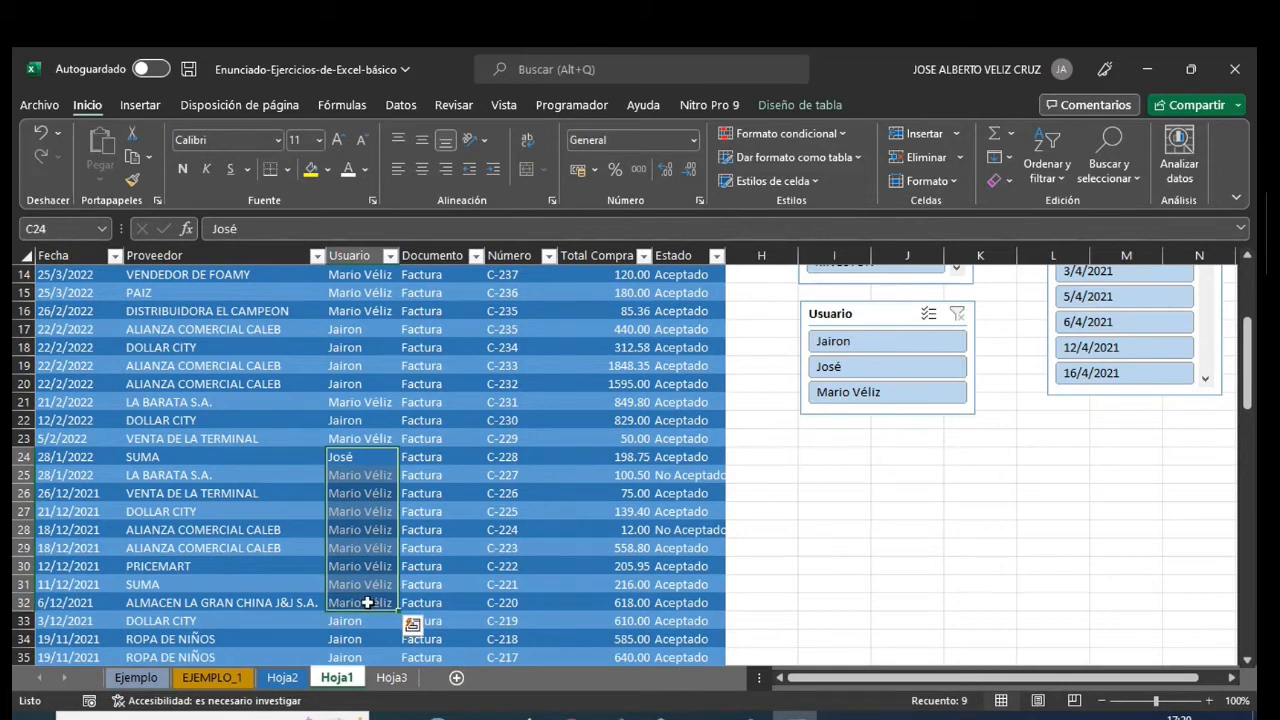
{"action": "key", "text": "ctrl+j"}
{"action": "left_click", "coordinate": [425, 420]}
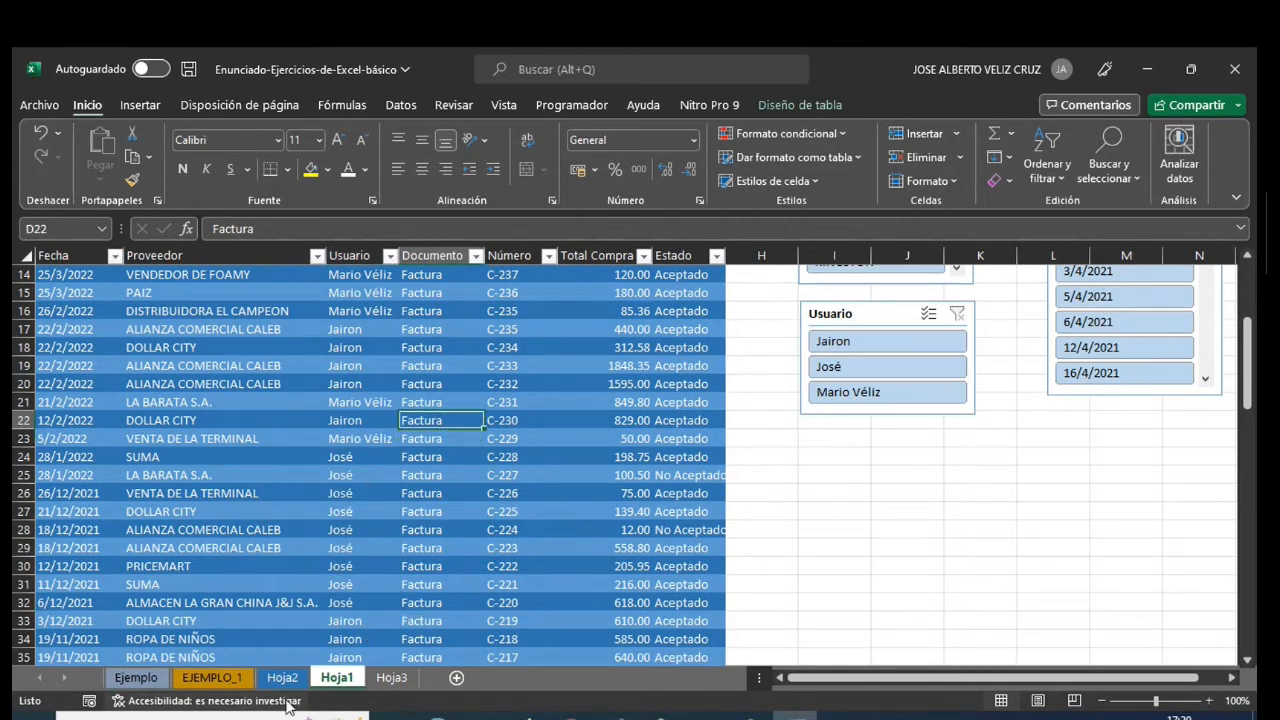
- Refresh the pivot table on Hoja3 with the edited Usuario data from Hoja1
{"action": "left_click", "coordinate": [392, 678]}
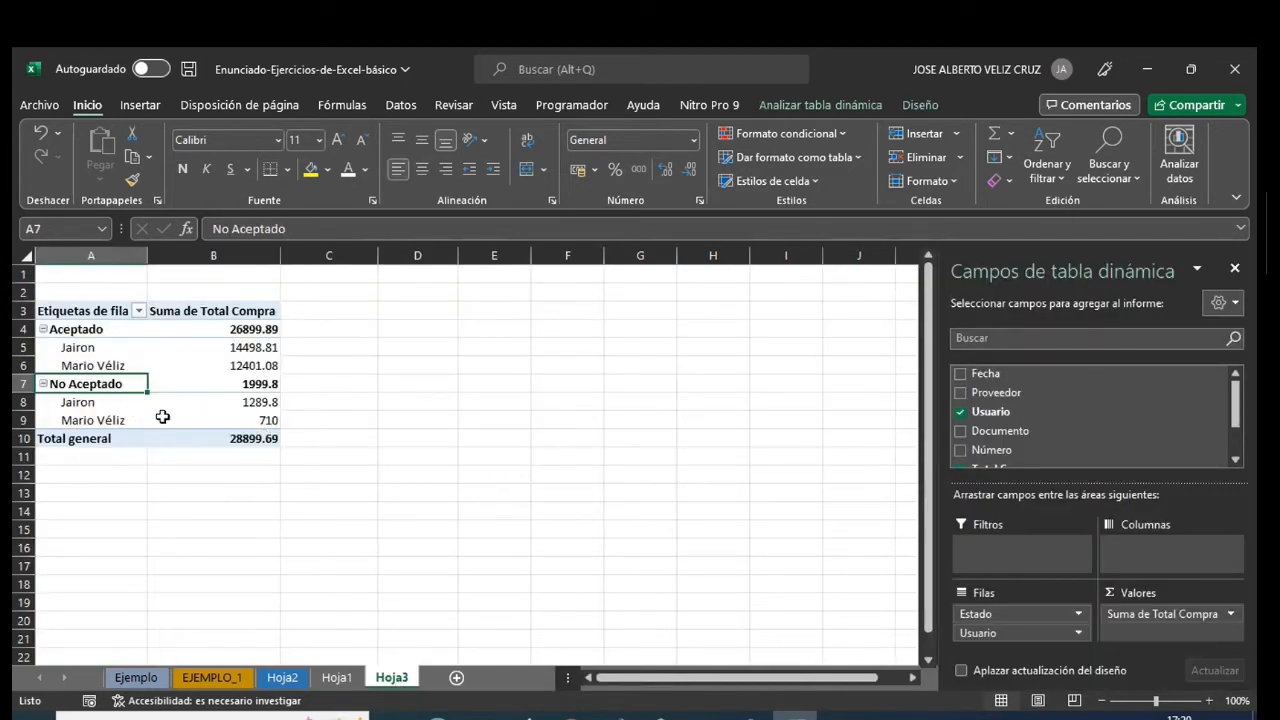
{"action": "right_click", "coordinate": [103, 312]}
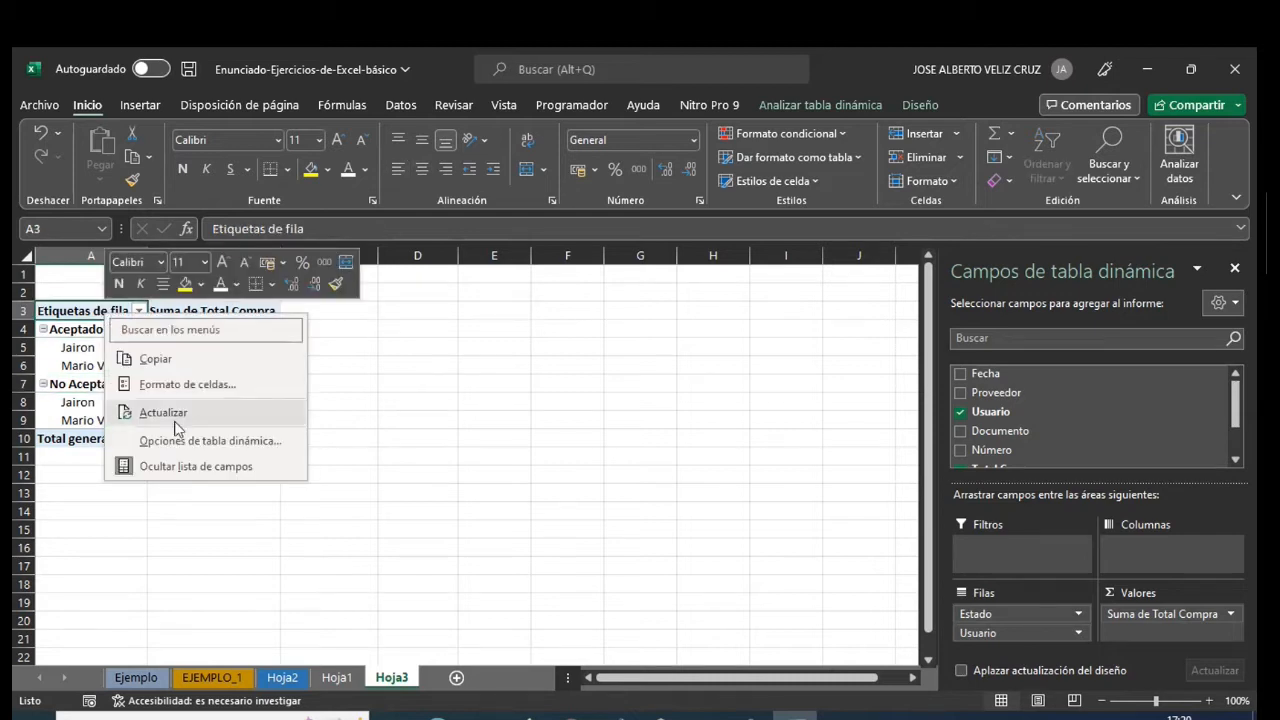
{"action": "left_click", "coordinate": [176, 413]}
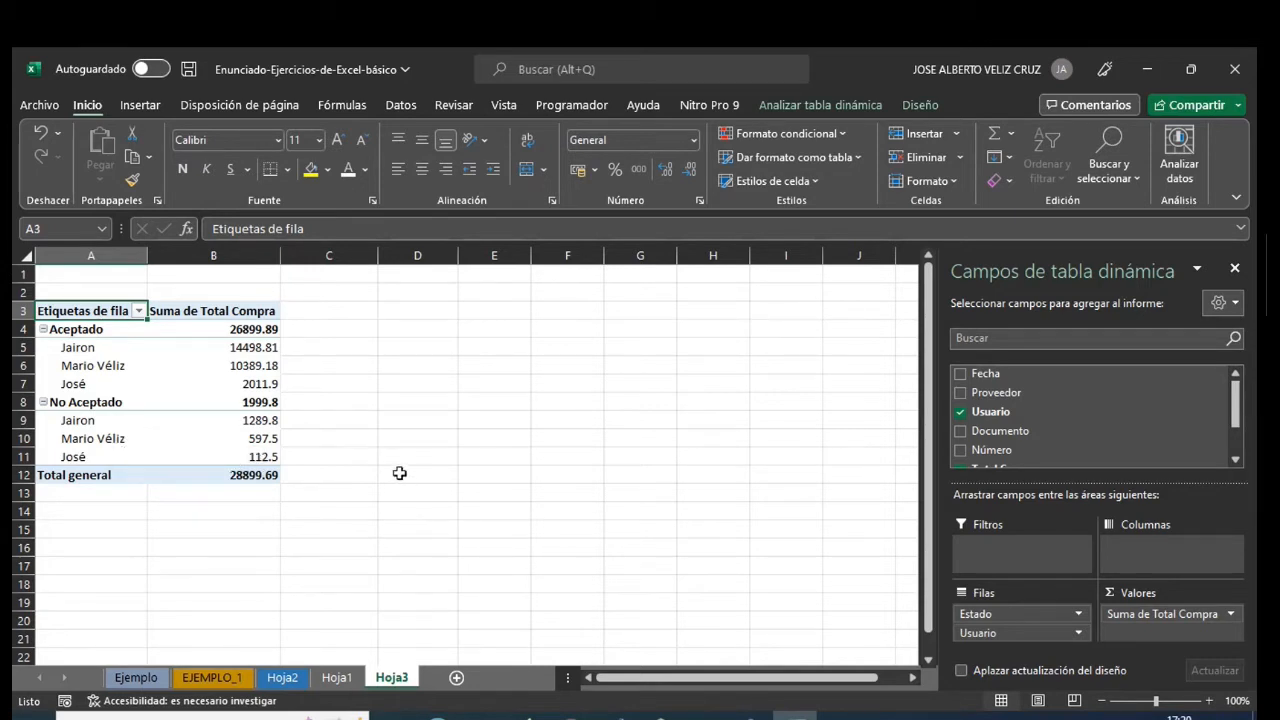
- Duplicate the pivot table in A3:B12 of Hoja3 by copying it and pasting it at A14
{"action": "left_click_drag", "start_coordinate": [75, 310], "coordinate": [223, 472]}
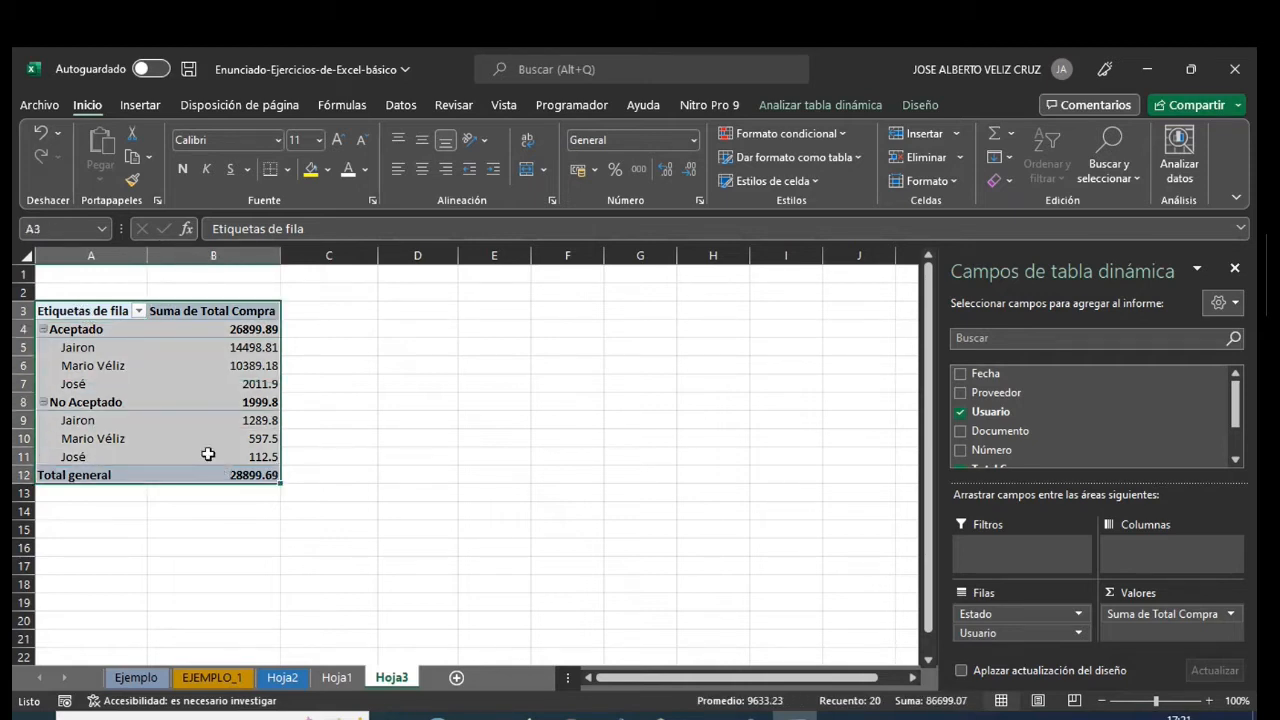
{"action": "key", "text": "ctrl+c"}
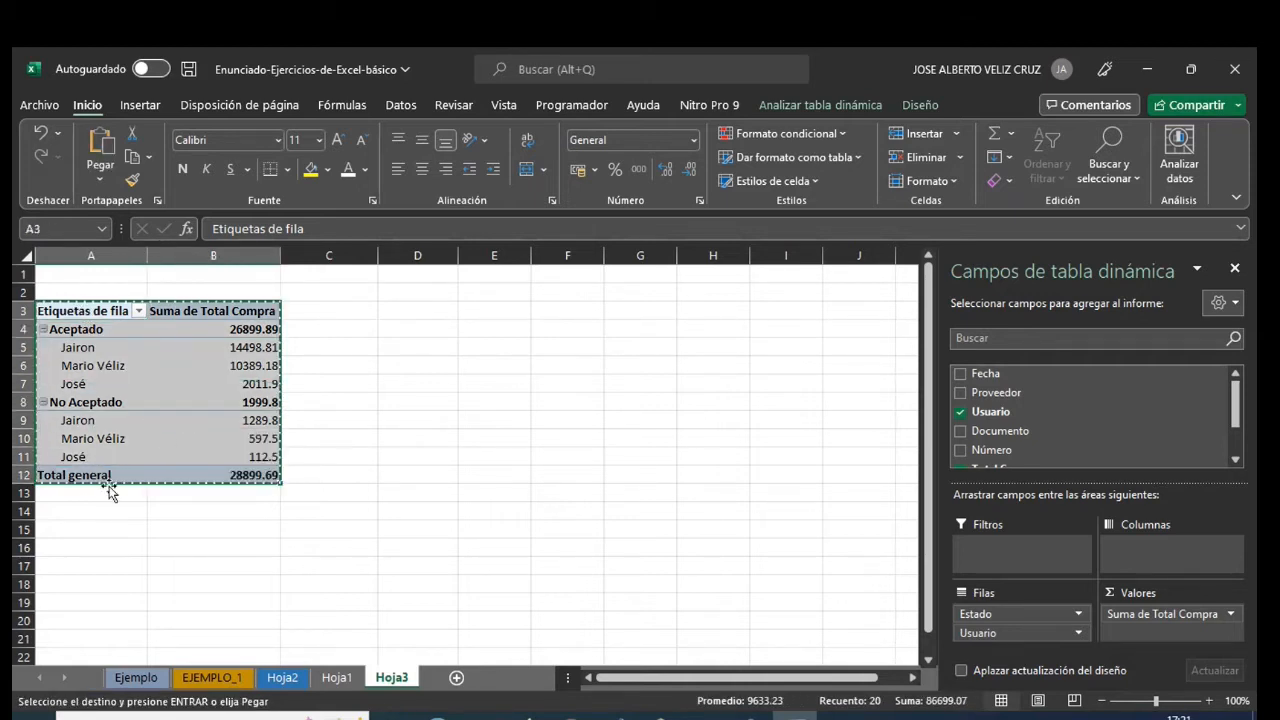
{"action": "left_click", "coordinate": [85, 510]}
{"action": "key", "text": "ctrl+v"}
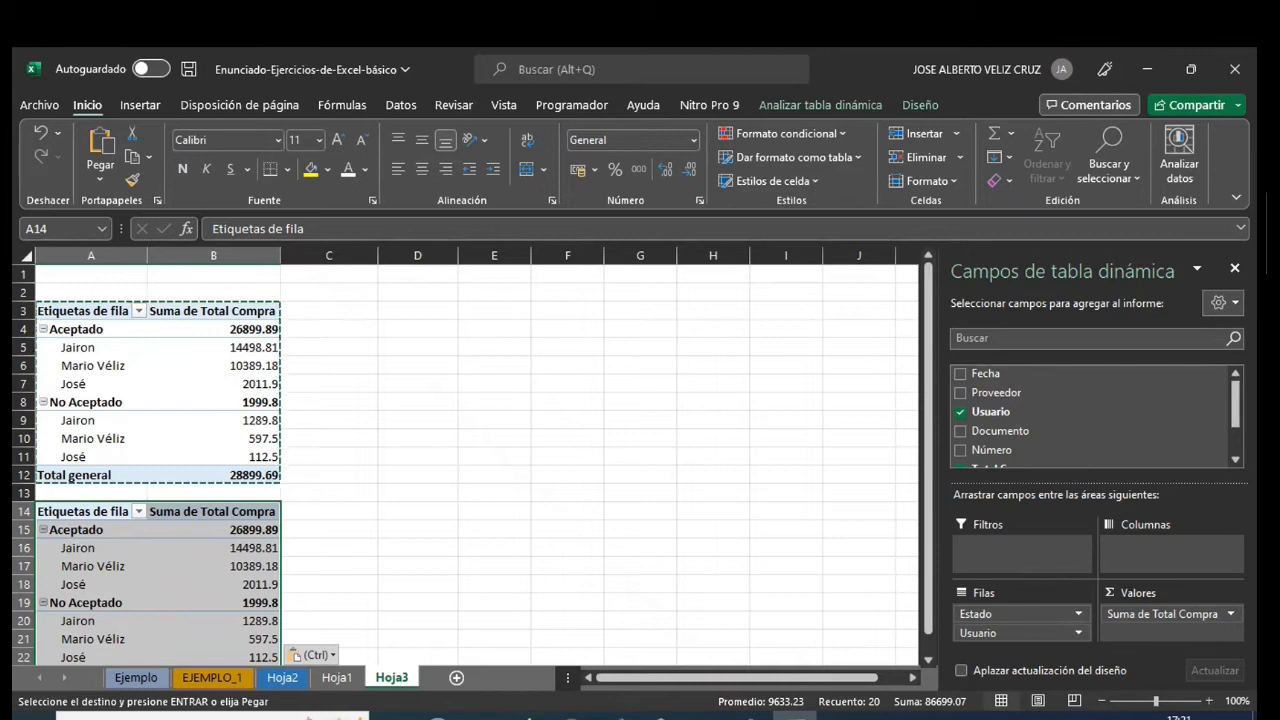
{"action": "left_click", "coordinate": [750, 717]}
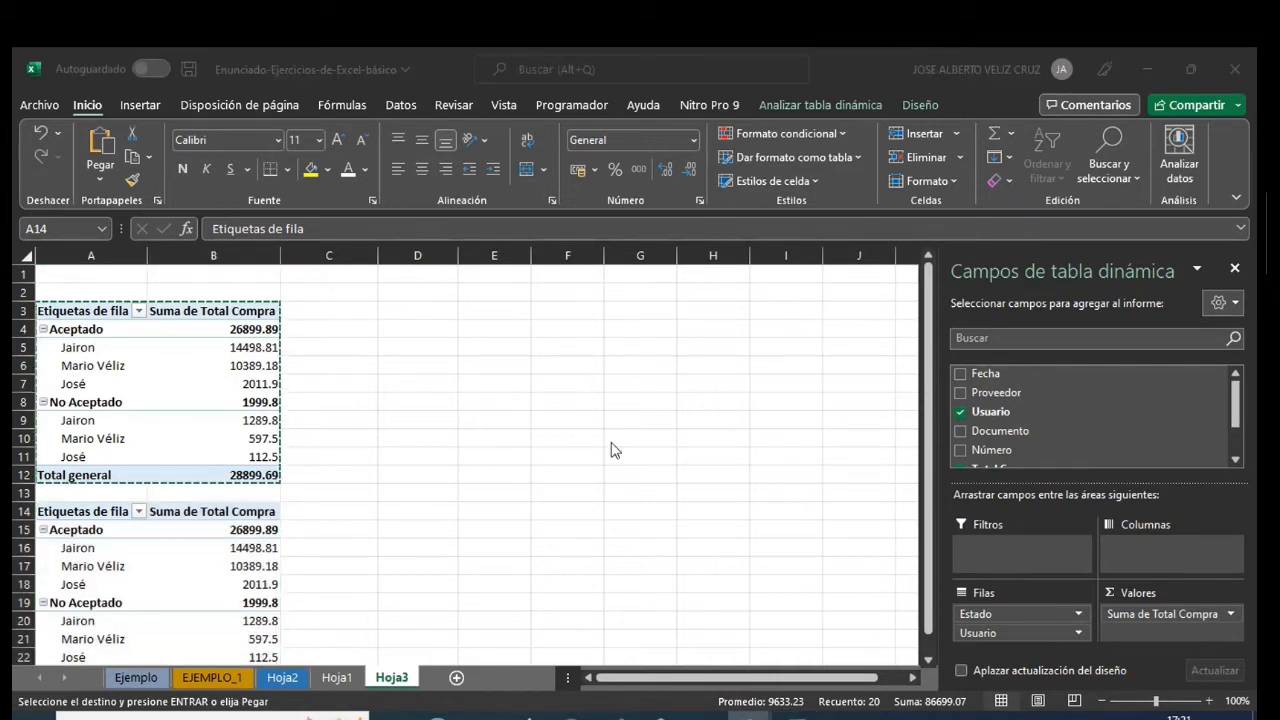
{"action": "left_click", "coordinate": [929, 345]}
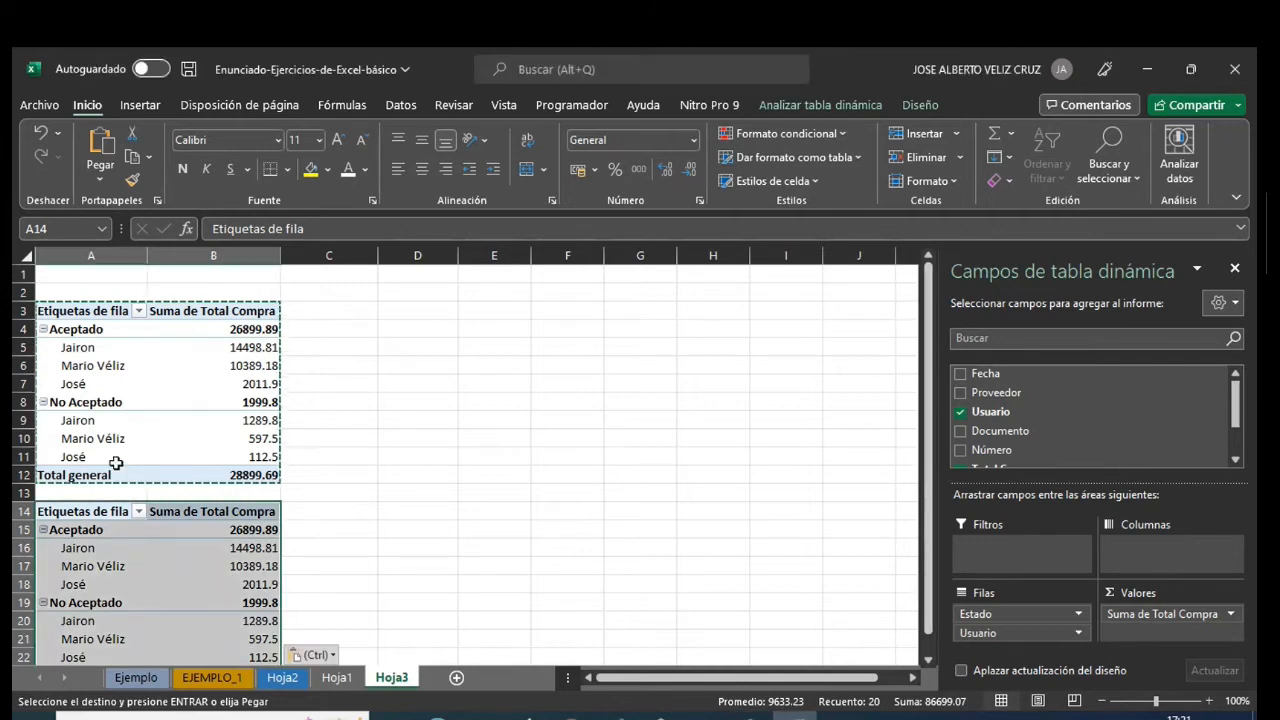
- Collapse the Aceptado and No Aceptado groups of the first pivot table and remove Usuario from its row fields
{"action": "left_click", "coordinate": [42, 329]}
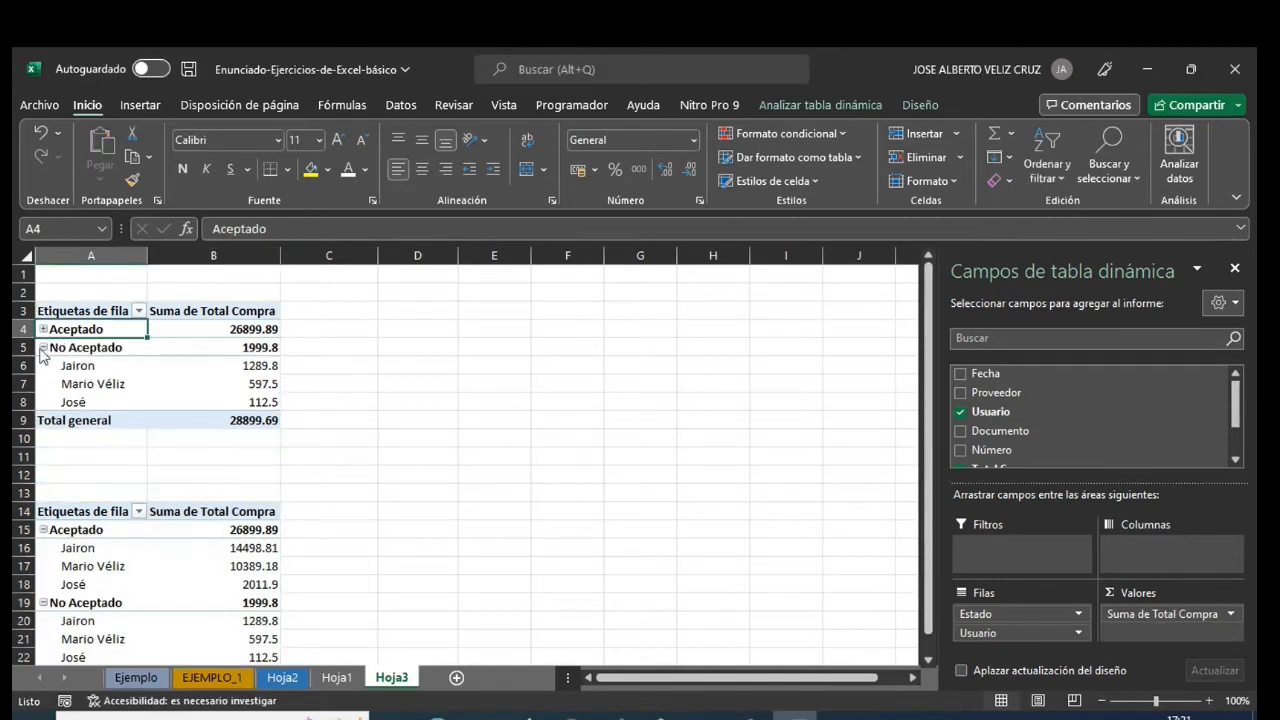
{"action": "left_click", "coordinate": [42, 348]}
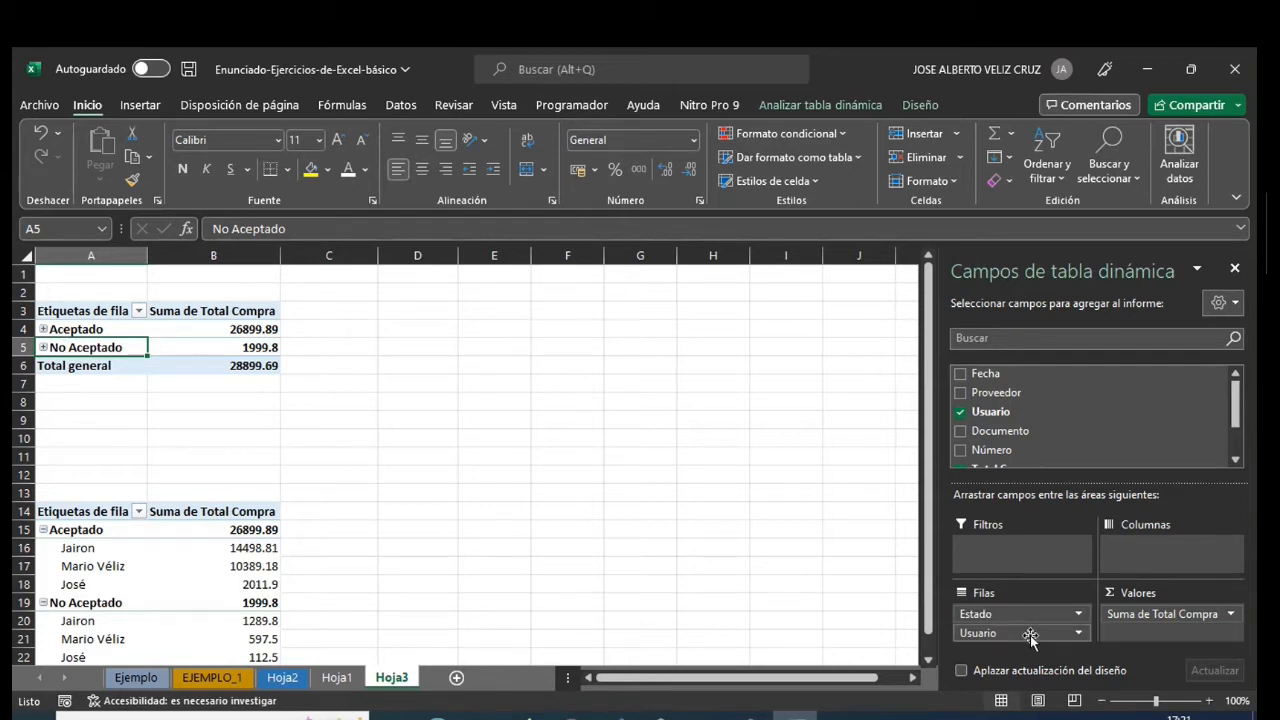
{"action": "left_click", "coordinate": [1078, 634]}
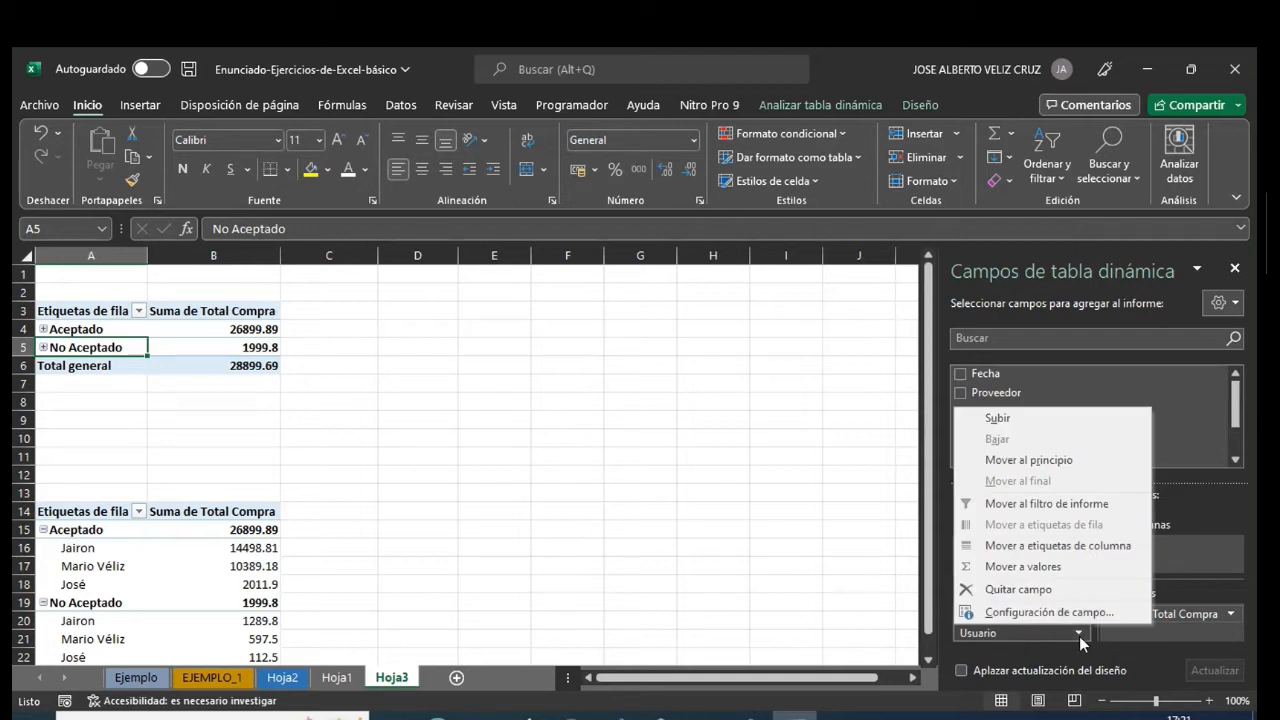
{"action": "left_click", "coordinate": [1049, 590]}
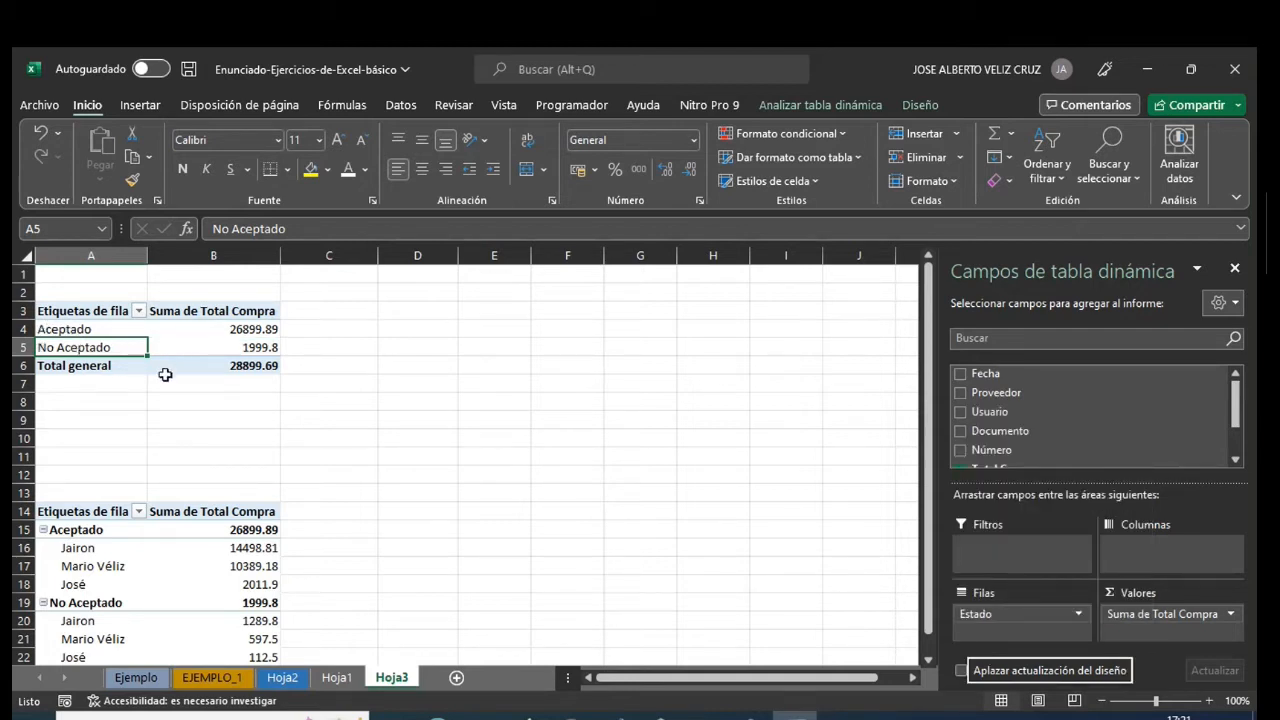
- Delete empty rows 8 to 13 between the two pivot tables, keeping a single blank row between them
{"action": "left_click", "coordinate": [54, 512]}
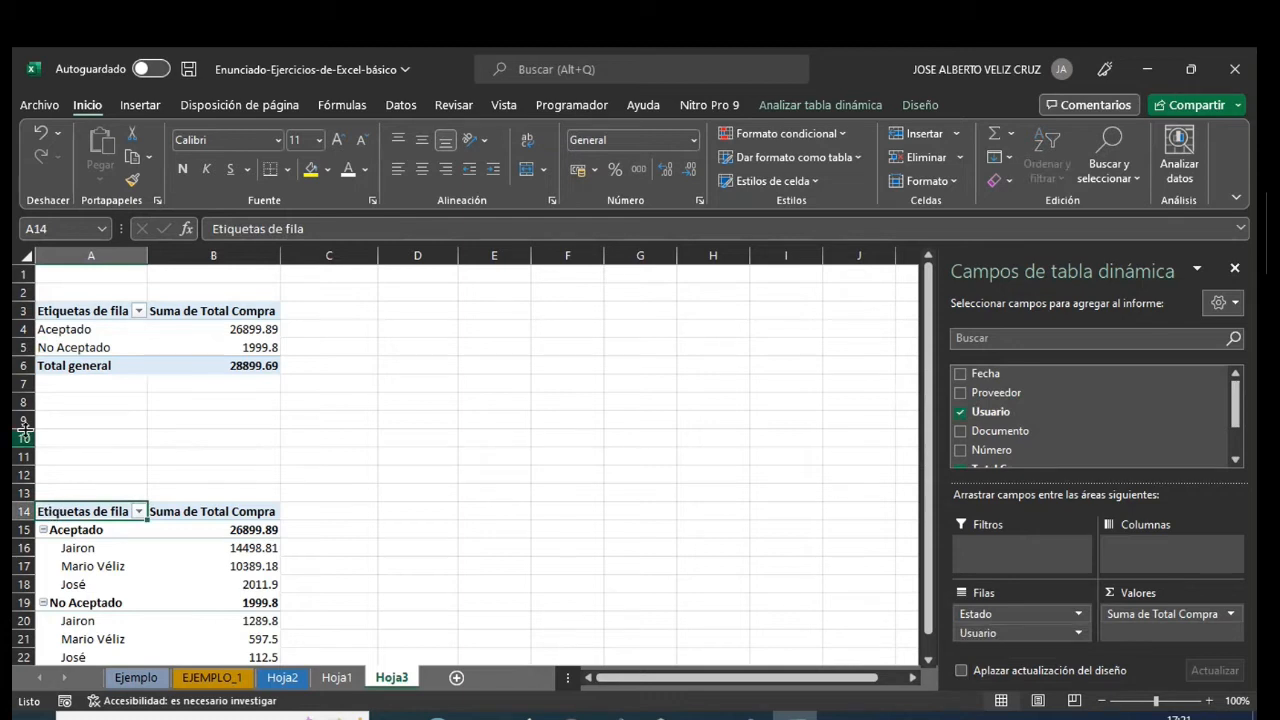
{"action": "left_click_drag", "start_coordinate": [20, 392], "coordinate": [17, 495]}
{"action": "right_click", "coordinate": [17, 495]}
{"action": "left_click", "coordinate": [64, 363]}
{"action": "left_click", "coordinate": [426, 546]}
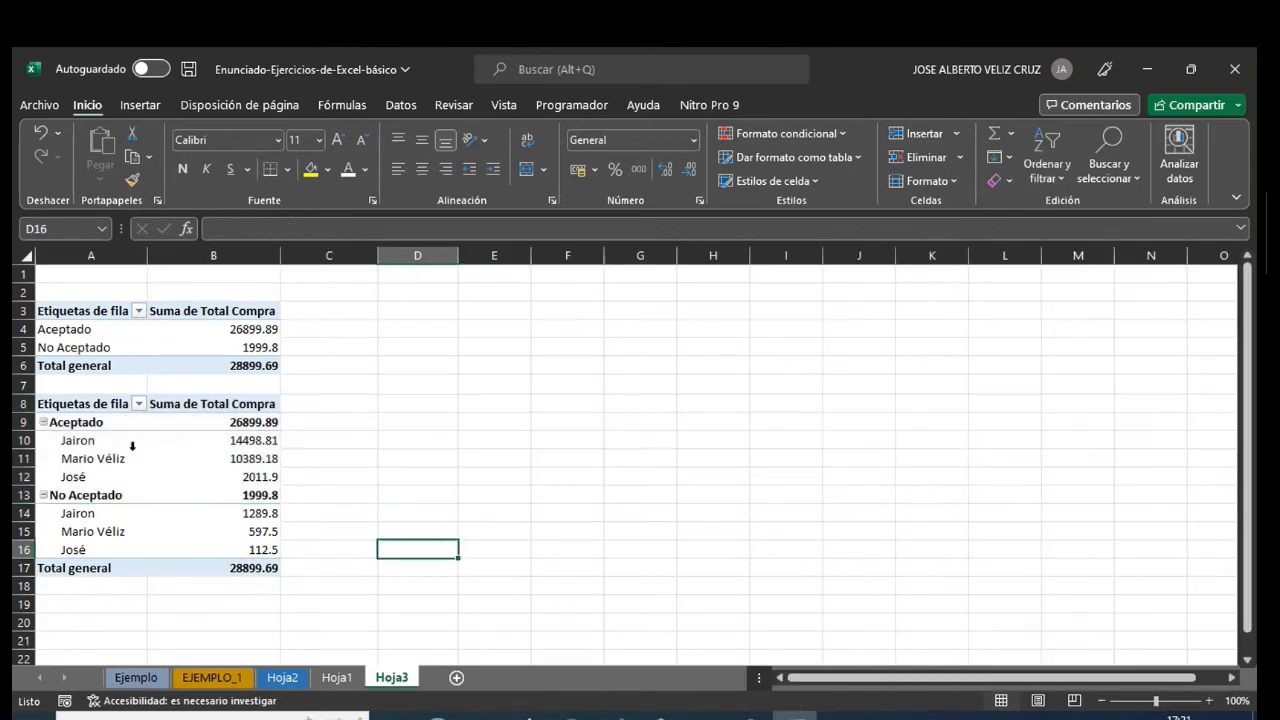
- Remove the Estado field from the second pivot table's rows, keeping only Usuario
{"action": "left_click", "coordinate": [80, 405]}
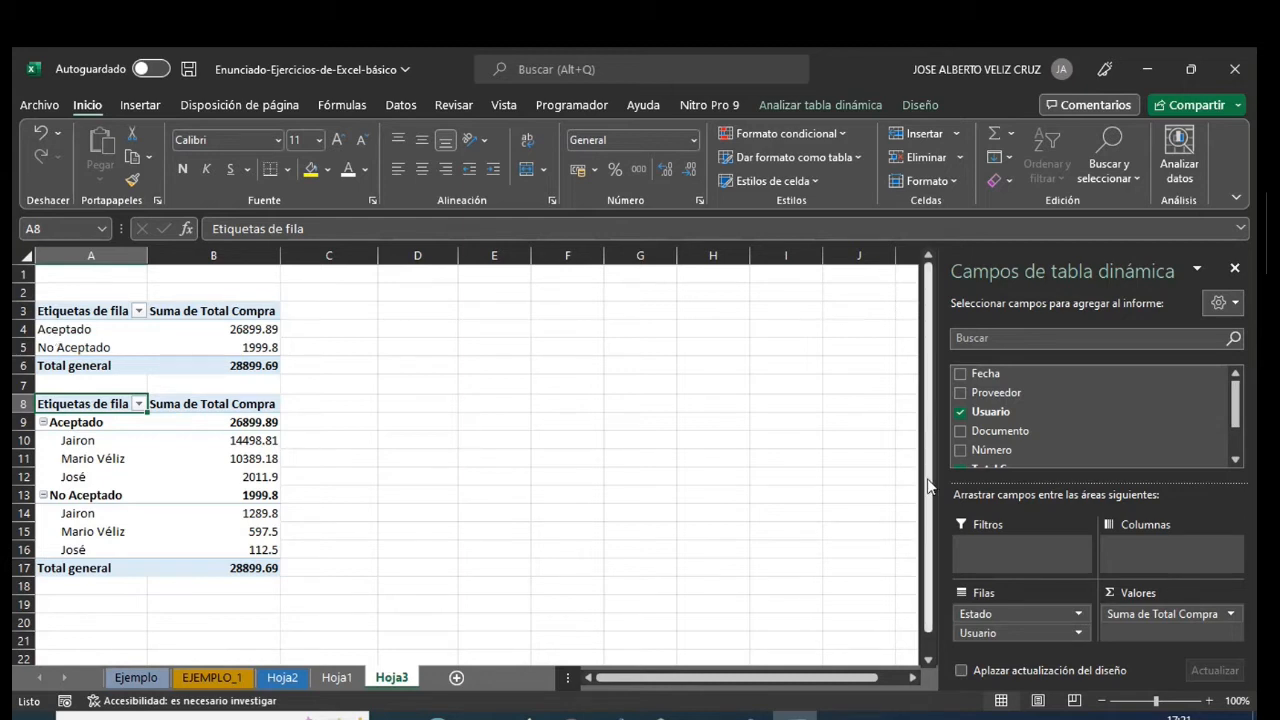
{"action": "left_click", "coordinate": [1079, 616]}
{"action": "left_click", "coordinate": [1042, 572]}
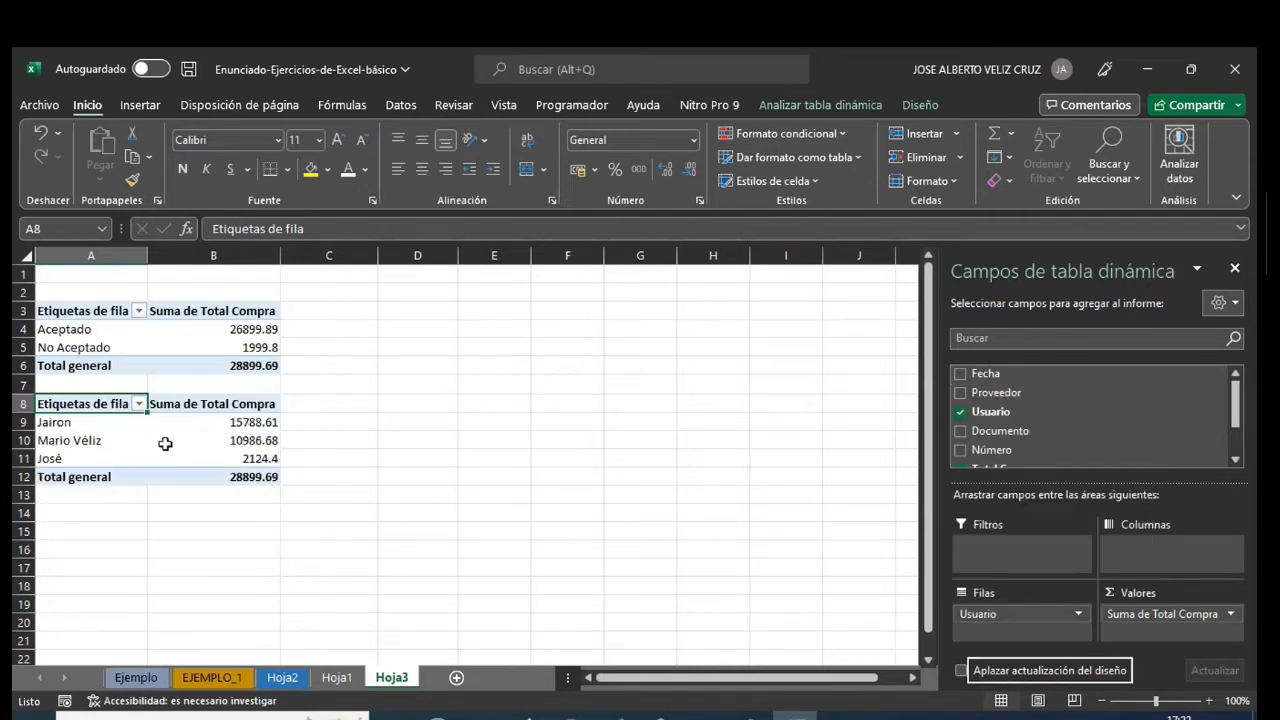
{"action": "mouse_move", "coordinate": [165, 444]}
- Check the source columns on Hoja1, and copy the Usuario pivot table in A8:B12 of Hoja3 to A14
{"action": "left_click", "coordinate": [336, 678]}
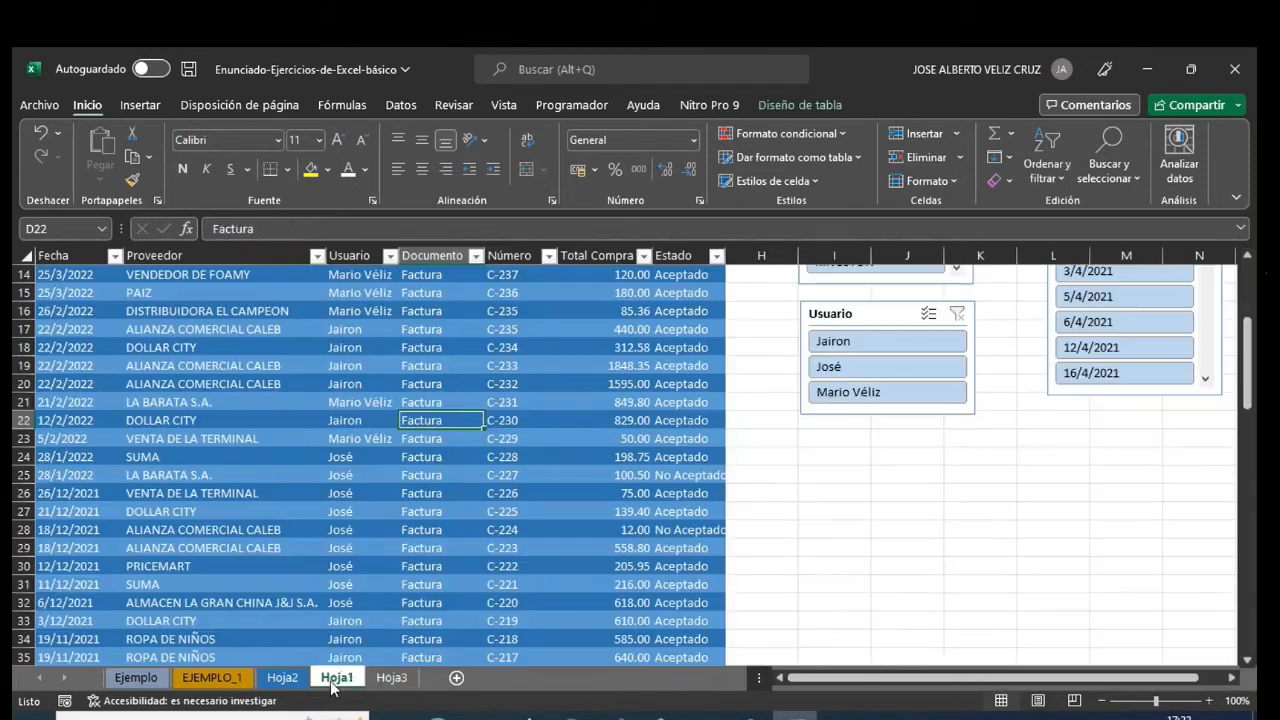
{"action": "scroll", "coordinate": [354, 537], "scroll_direction": "up", "scroll_amount": 4}
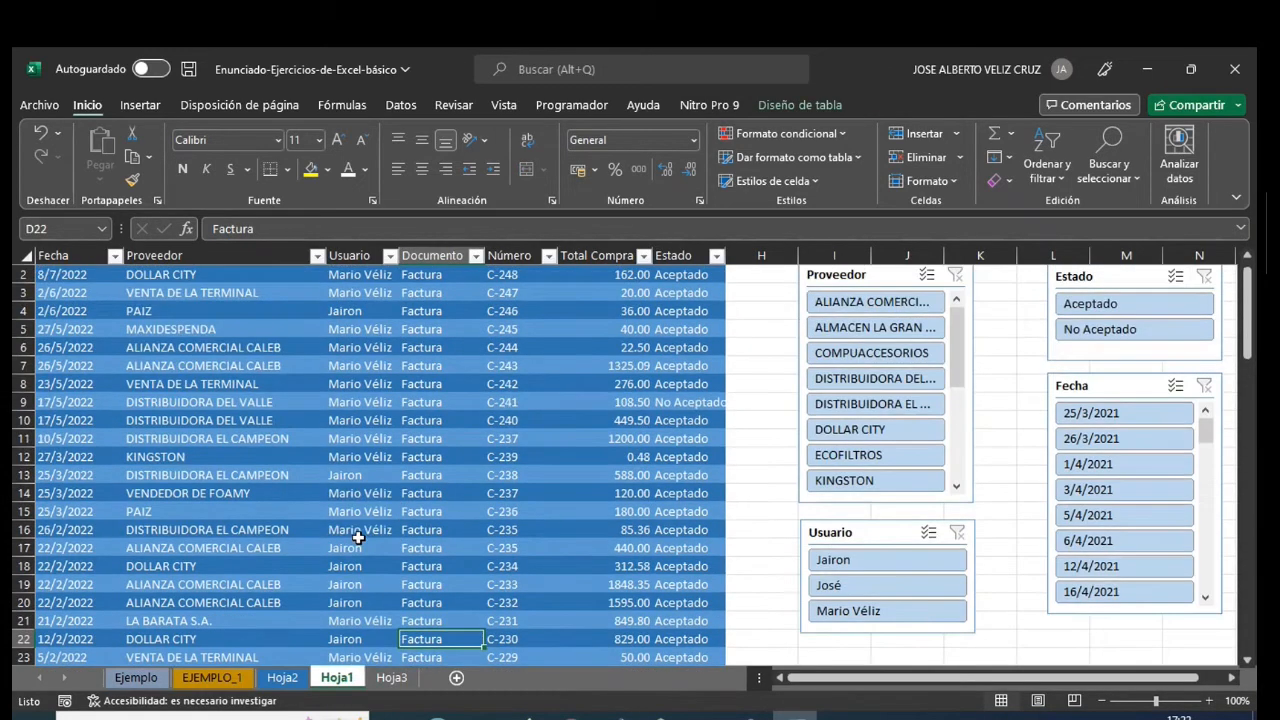
{"action": "scroll", "coordinate": [357, 537], "scroll_direction": "up", "scroll_amount": 1}
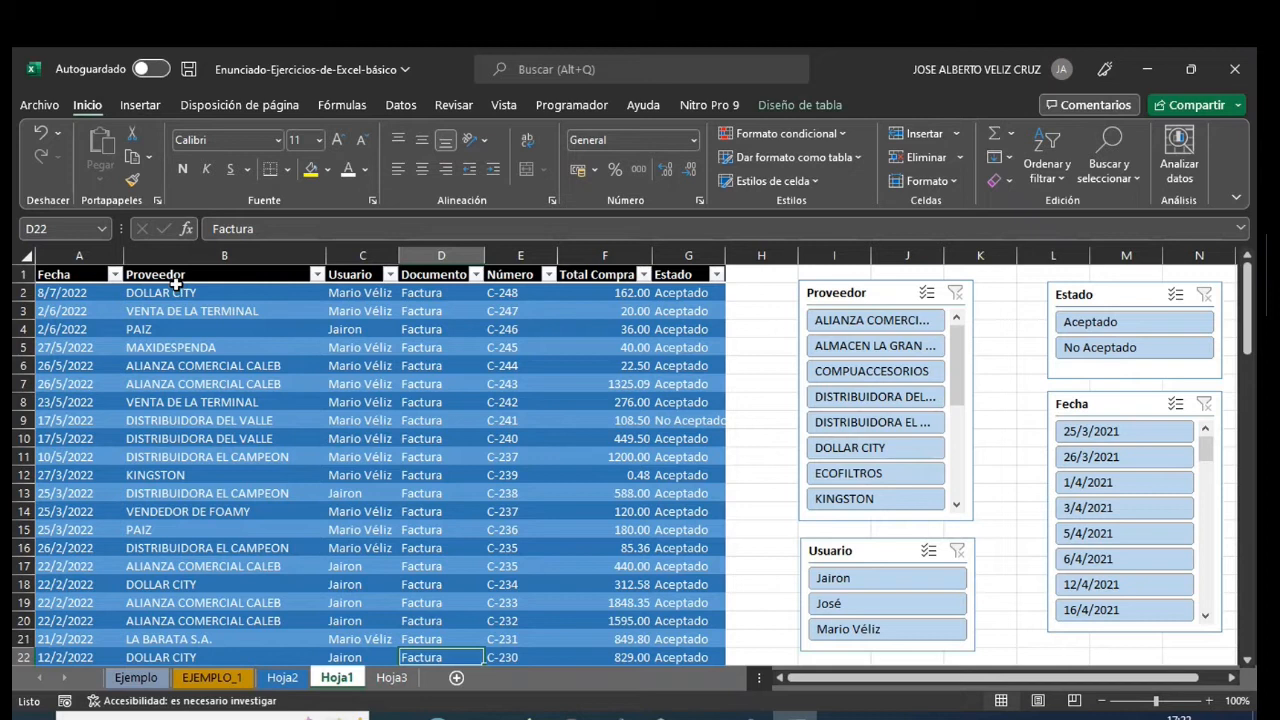
{"action": "left_click", "coordinate": [390, 678]}
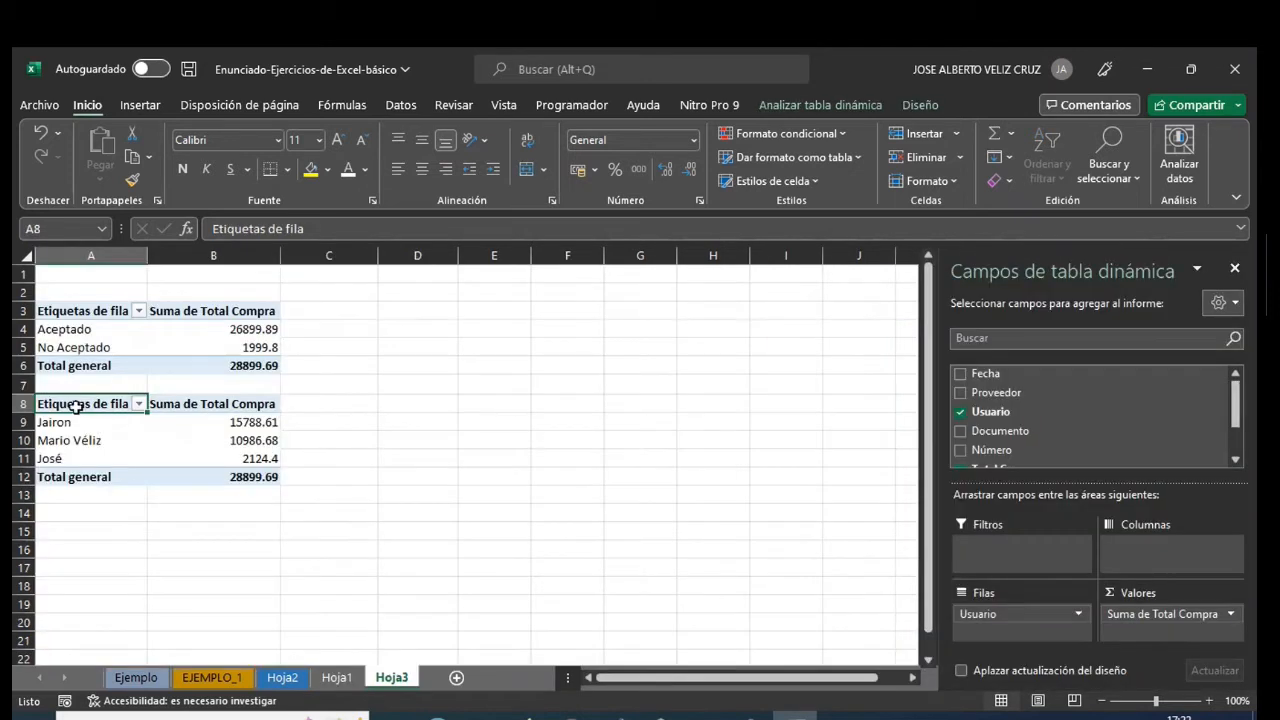
{"action": "left_click_drag", "start_coordinate": [70, 403], "coordinate": [214, 470]}
{"action": "key", "text": "ctrl+c"}
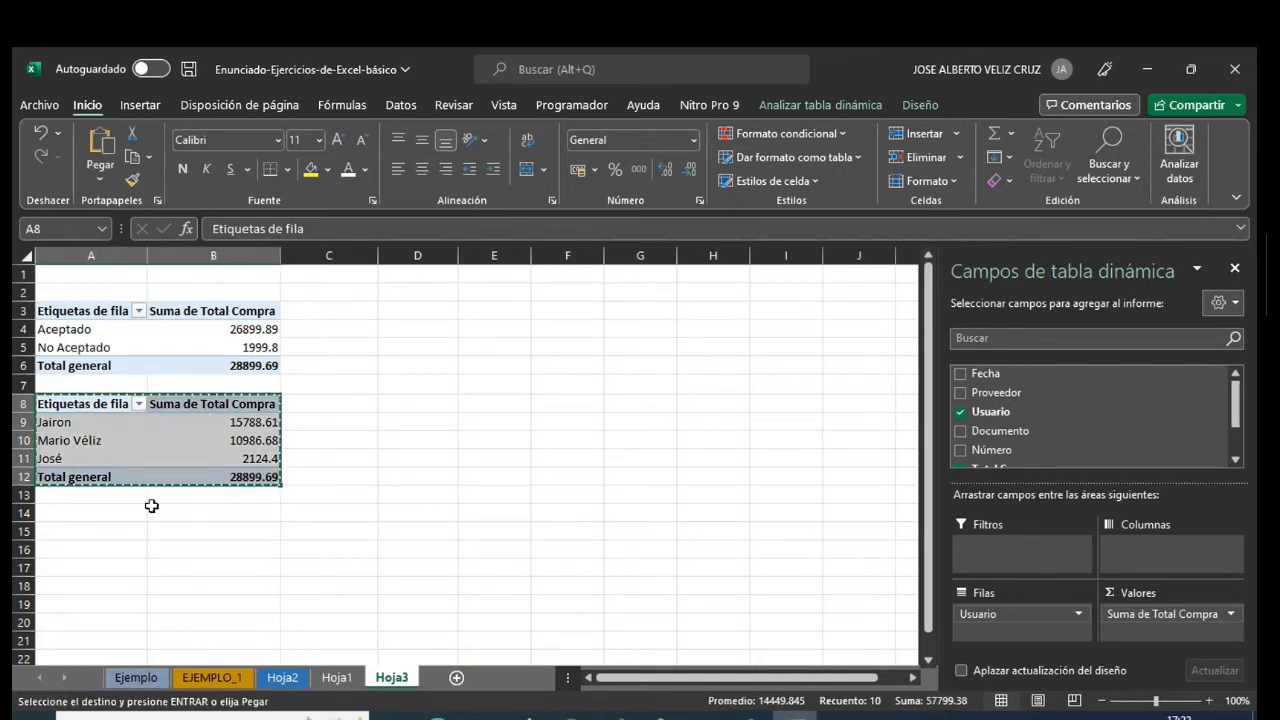
{"action": "left_click", "coordinate": [67, 513]}
{"action": "key", "text": "ctrl+v"}
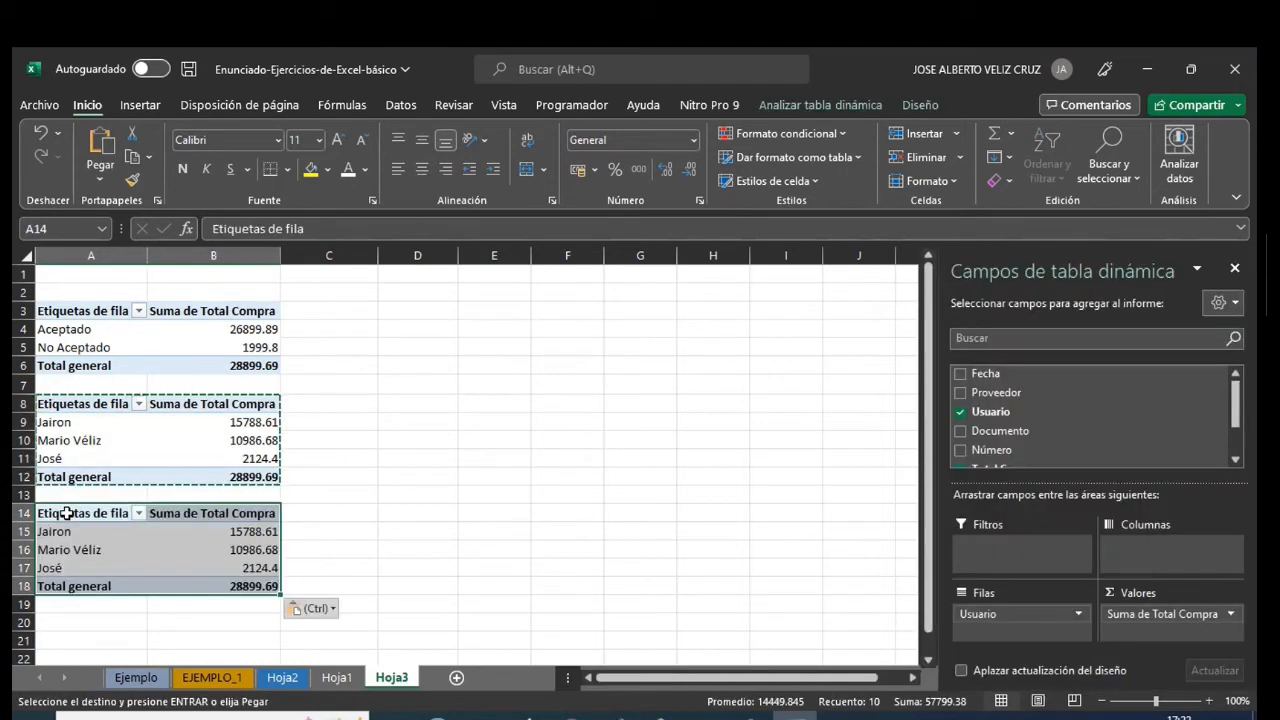
- Add the Proveedor field to the third pivot table's rows below Usuario and review the supplier amounts per user
{"action": "left_click", "coordinate": [72, 513]}
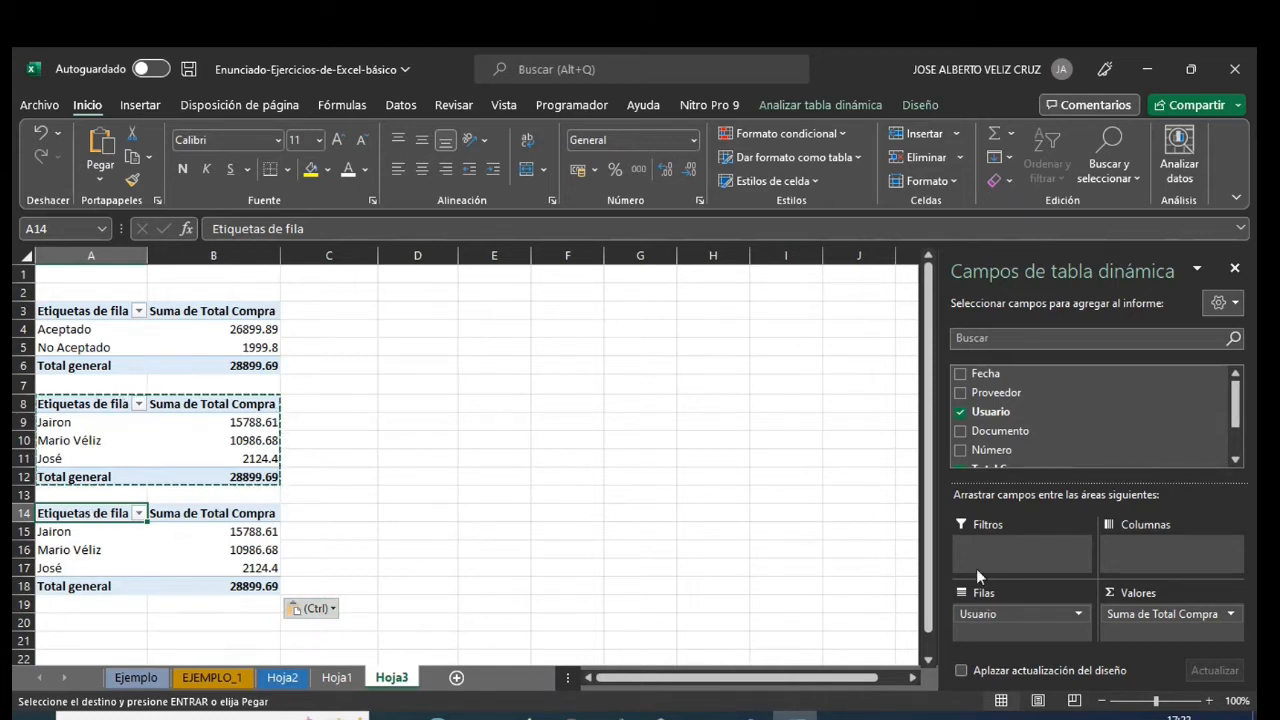
{"action": "left_click", "coordinate": [962, 392]}
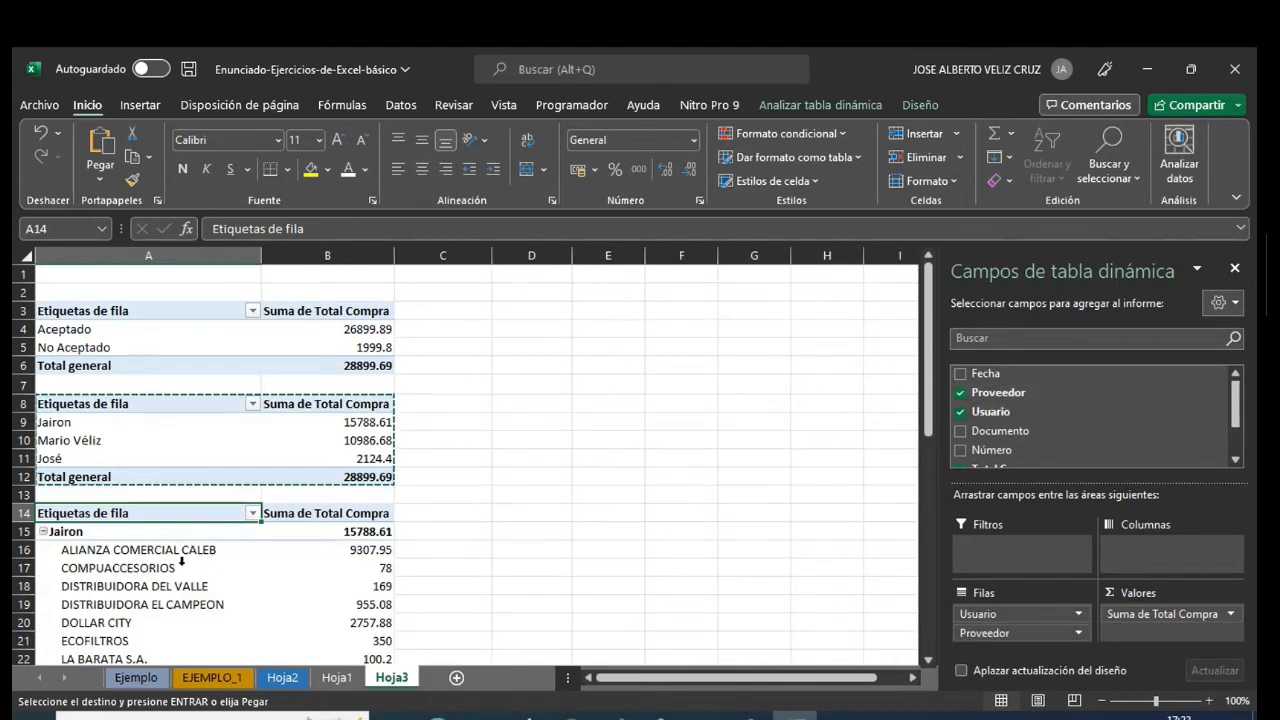
{"action": "scroll", "coordinate": [181, 562], "scroll_direction": "down", "scroll_amount": 1}
{"action": "scroll", "coordinate": [181, 562], "scroll_direction": "down", "scroll_amount": 2}
{"action": "scroll", "coordinate": [177, 563], "scroll_direction": "up", "scroll_amount": 1}
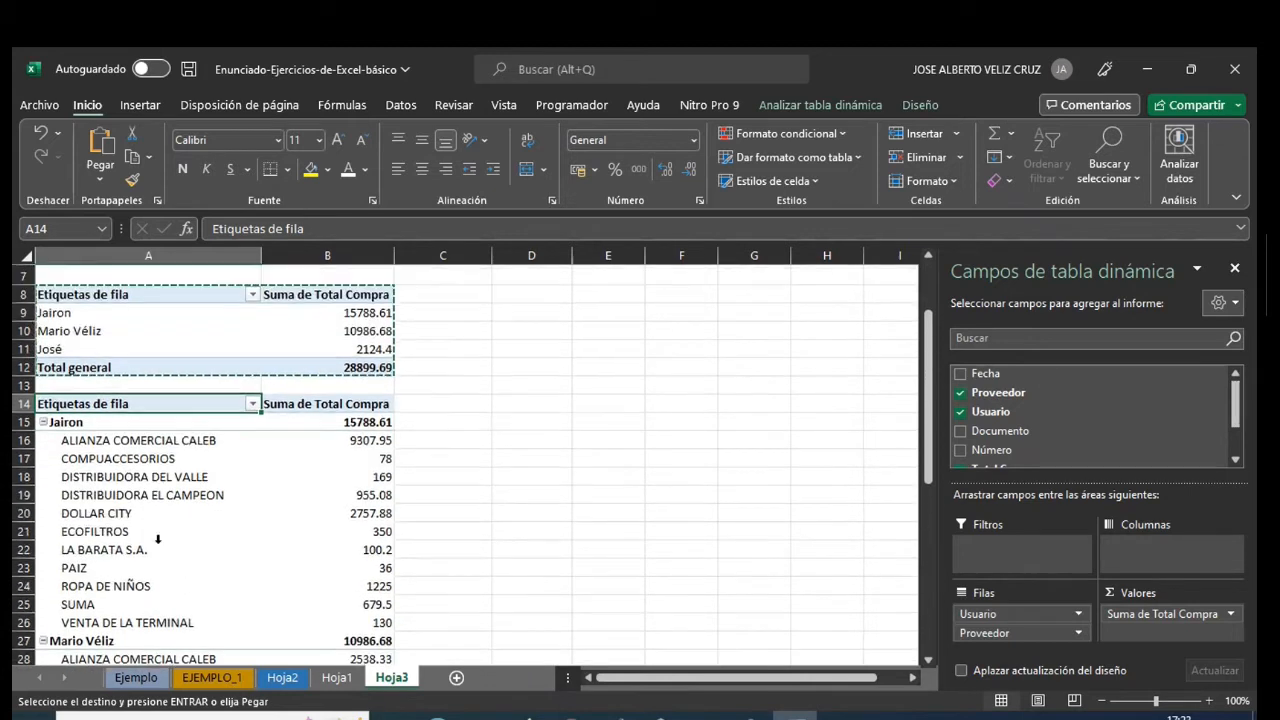
{"action": "scroll", "coordinate": [105, 487], "scroll_direction": "down", "scroll_amount": 1}
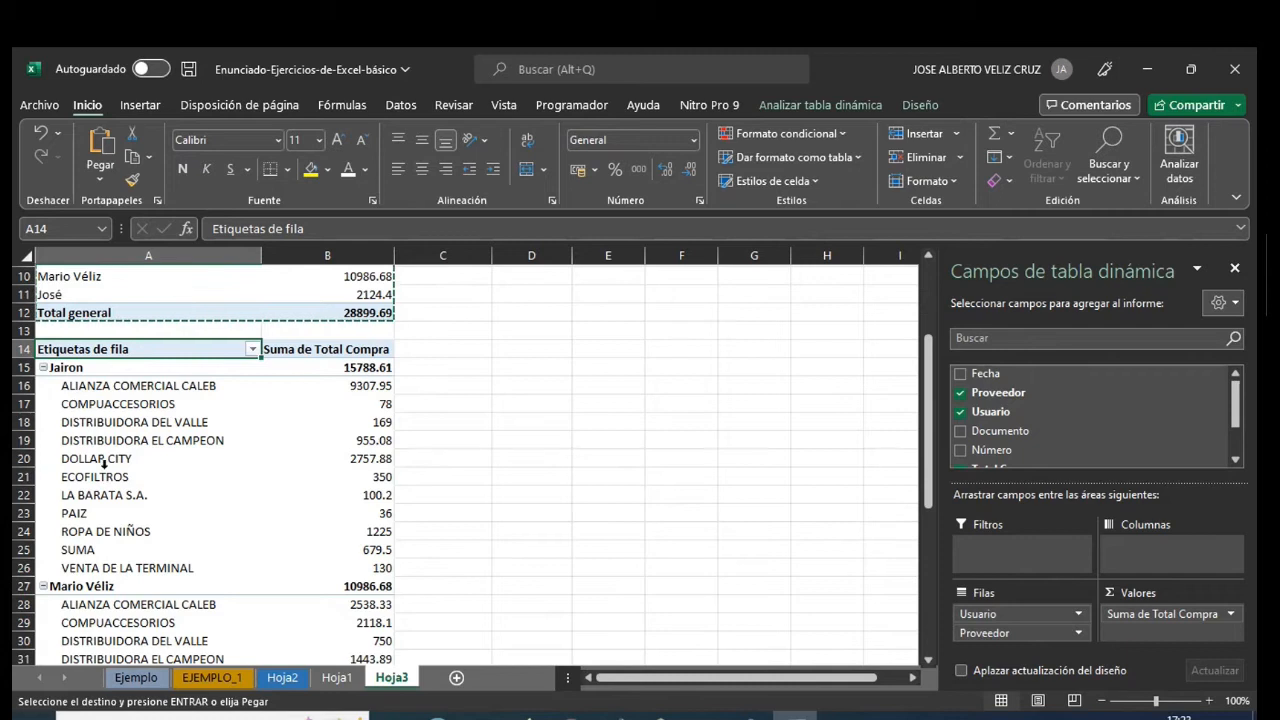
- Remove the Usuario field from the third pivot table's rows, keeping only Proveedor, and review the supplier totals
{"action": "scroll", "coordinate": [102, 465], "scroll_direction": "down", "scroll_amount": 4}
{"action": "scroll", "coordinate": [102, 462], "scroll_direction": "down", "scroll_amount": 2}
{"action": "scroll", "coordinate": [102, 462], "scroll_direction": "up", "scroll_amount": 7}
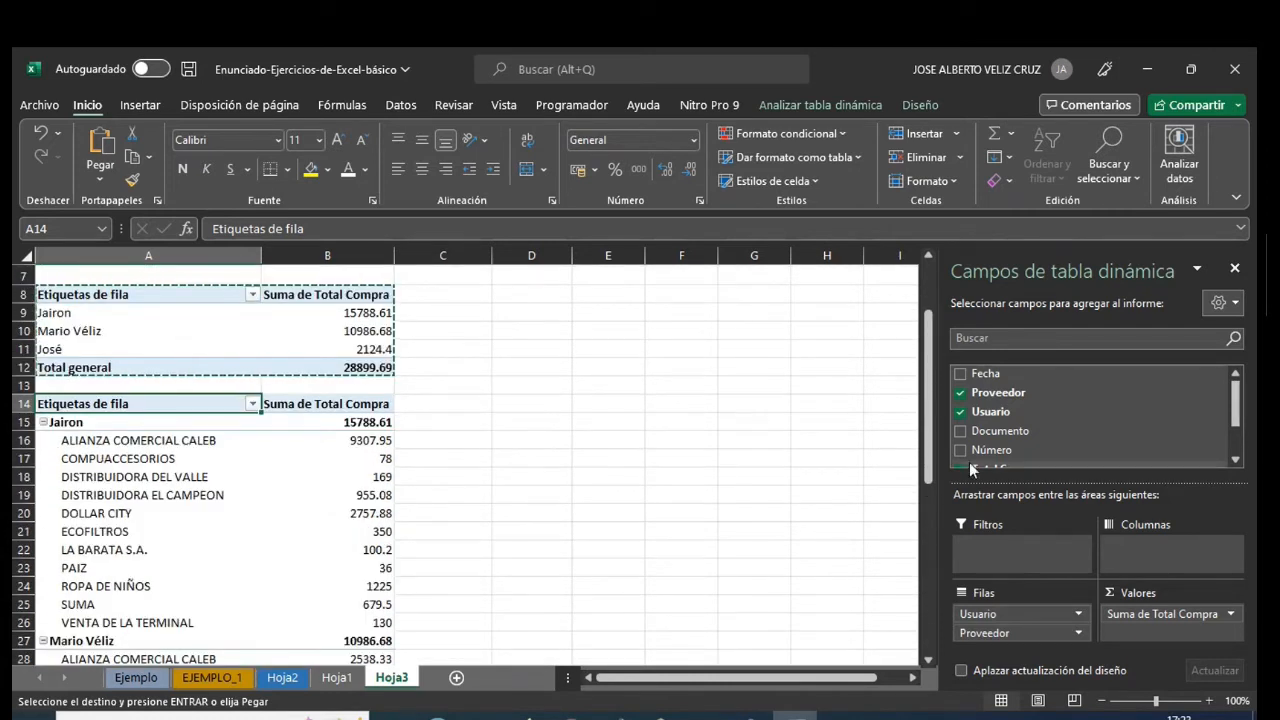
{"action": "left_click", "coordinate": [960, 413]}
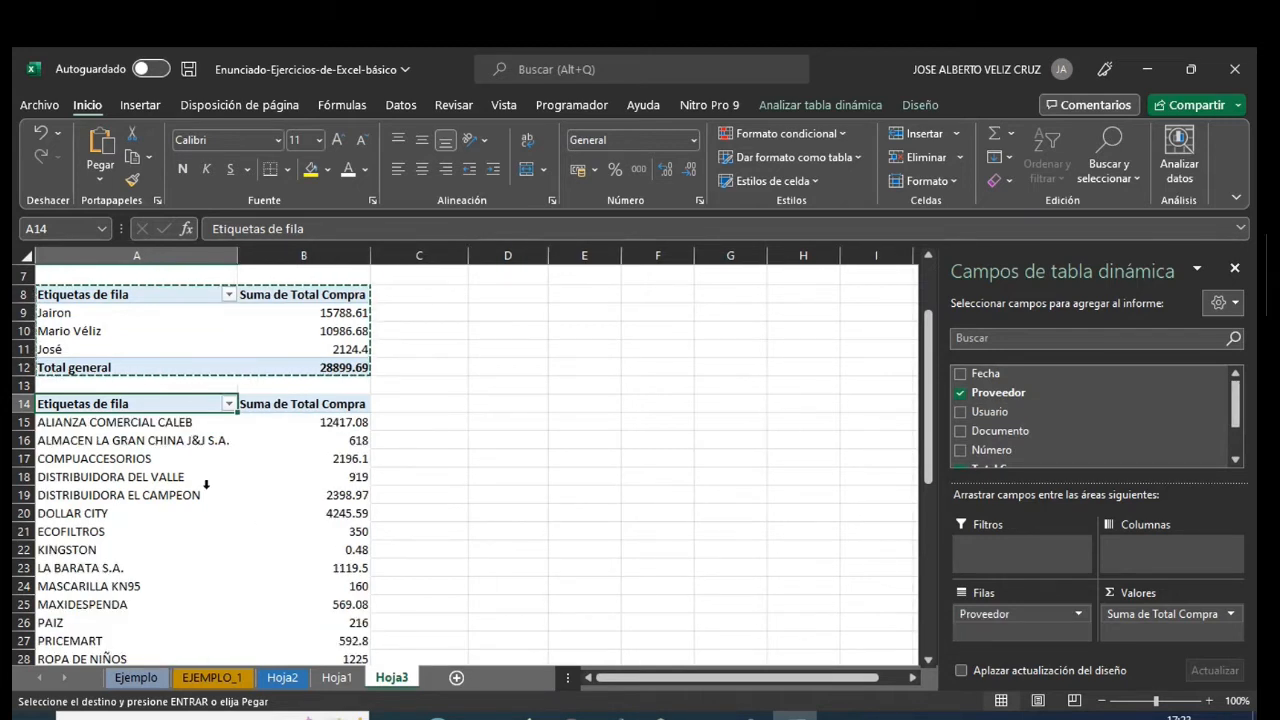
{"action": "scroll", "coordinate": [205, 484], "scroll_direction": "down", "scroll_amount": 4}
{"action": "scroll", "coordinate": [200, 498], "scroll_direction": "up", "scroll_amount": 3}
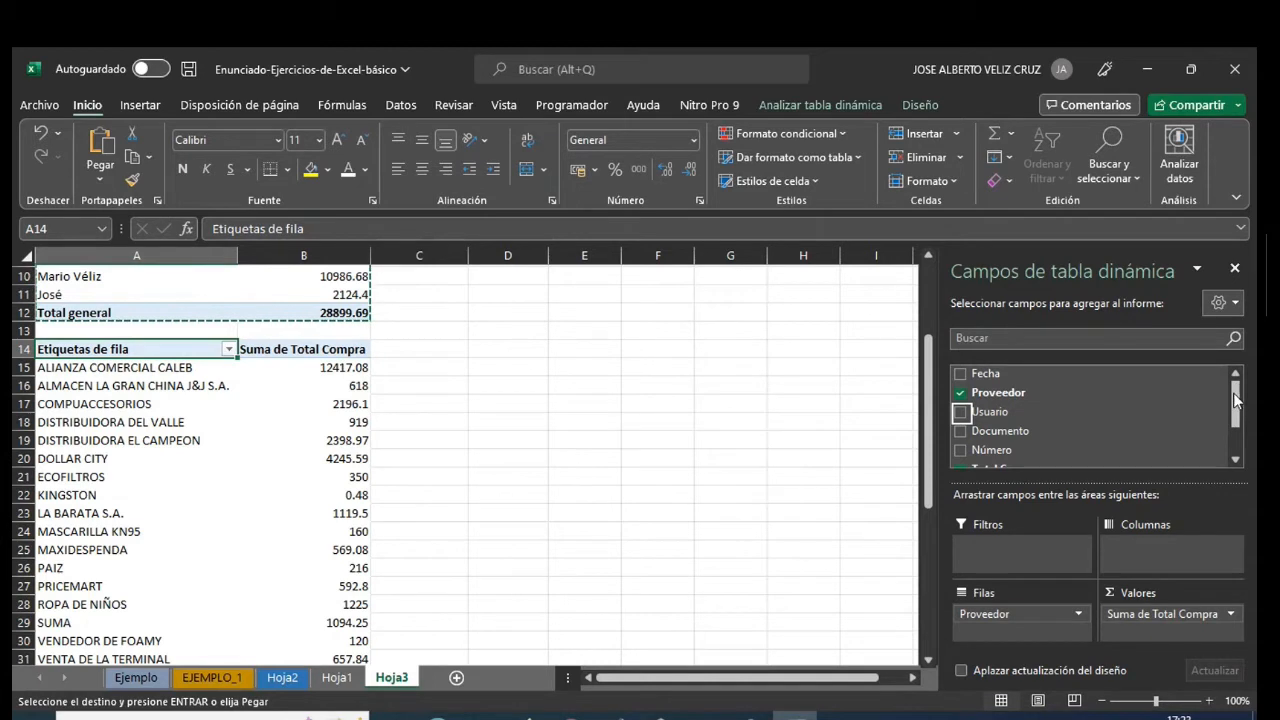
- Look at the calculation types available for the third pivot table's Total Compra value field
{"action": "scroll", "coordinate": [1236, 400], "scroll_direction": "down", "scroll_amount": 2}
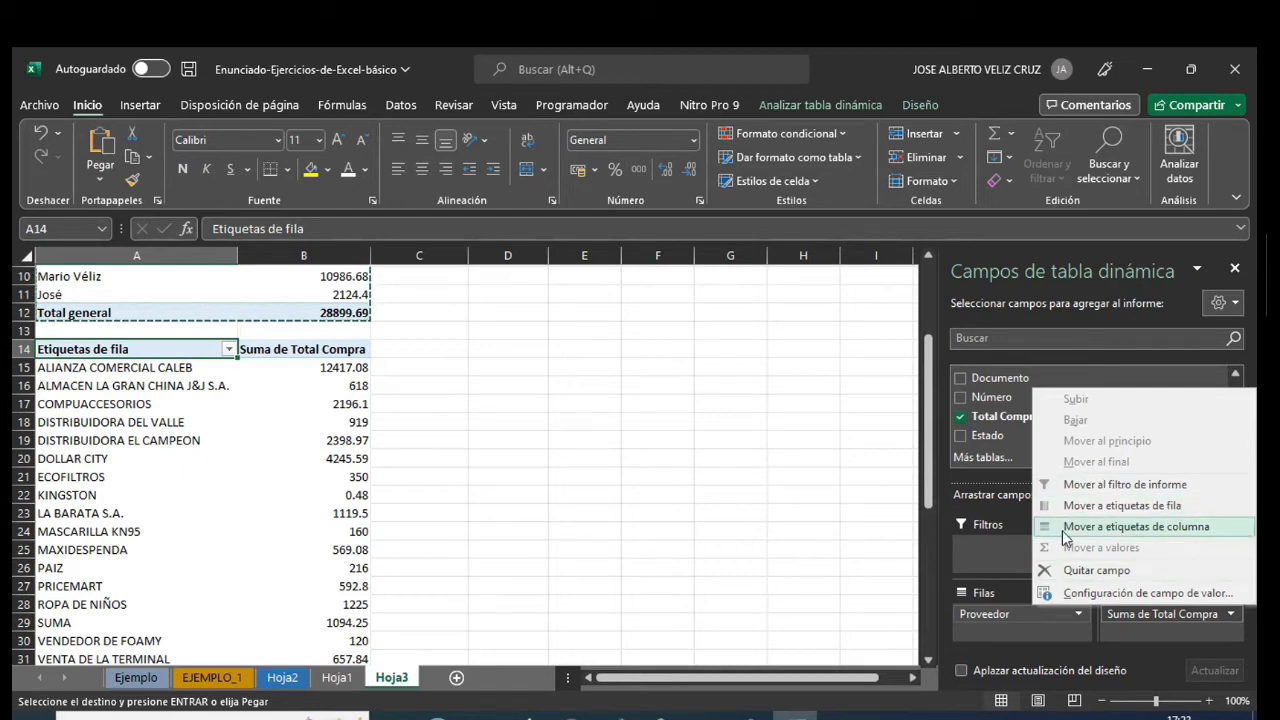
{"action": "left_click", "coordinate": [1127, 594]}
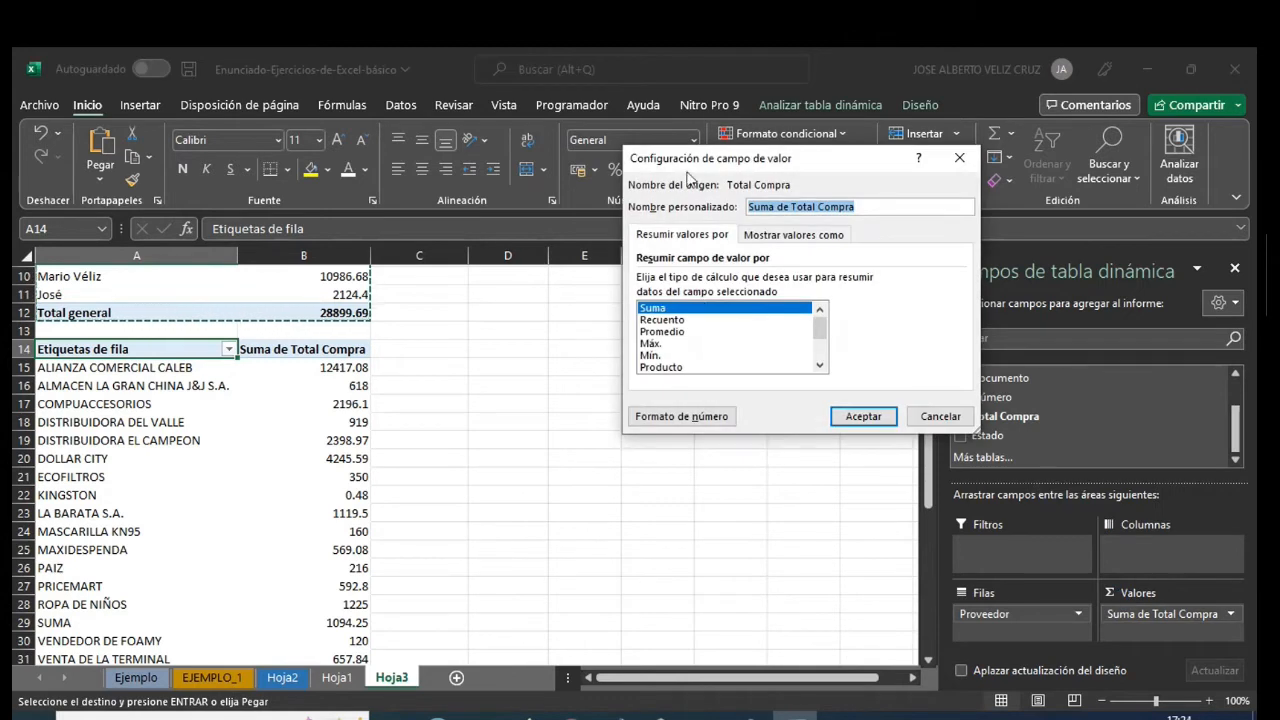
{"action": "left_click_drag", "start_coordinate": [700, 167], "coordinate": [577, 229]}
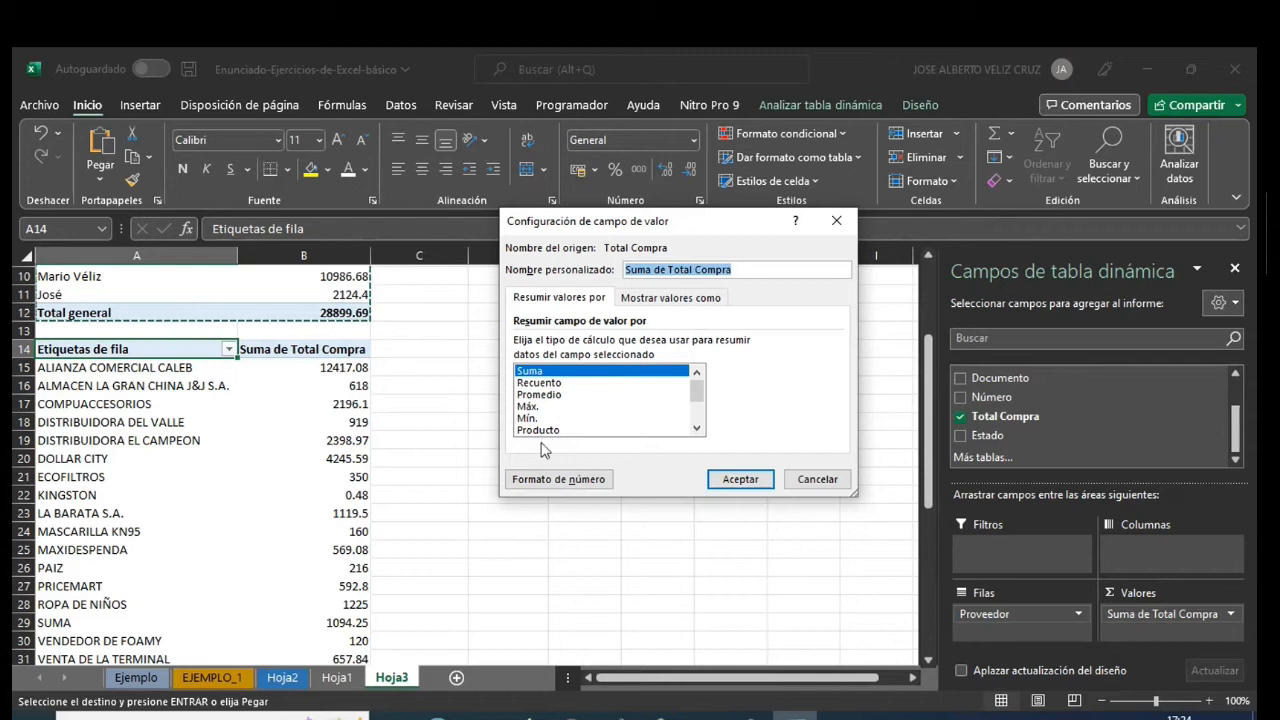
{"action": "left_click", "coordinate": [818, 479]}
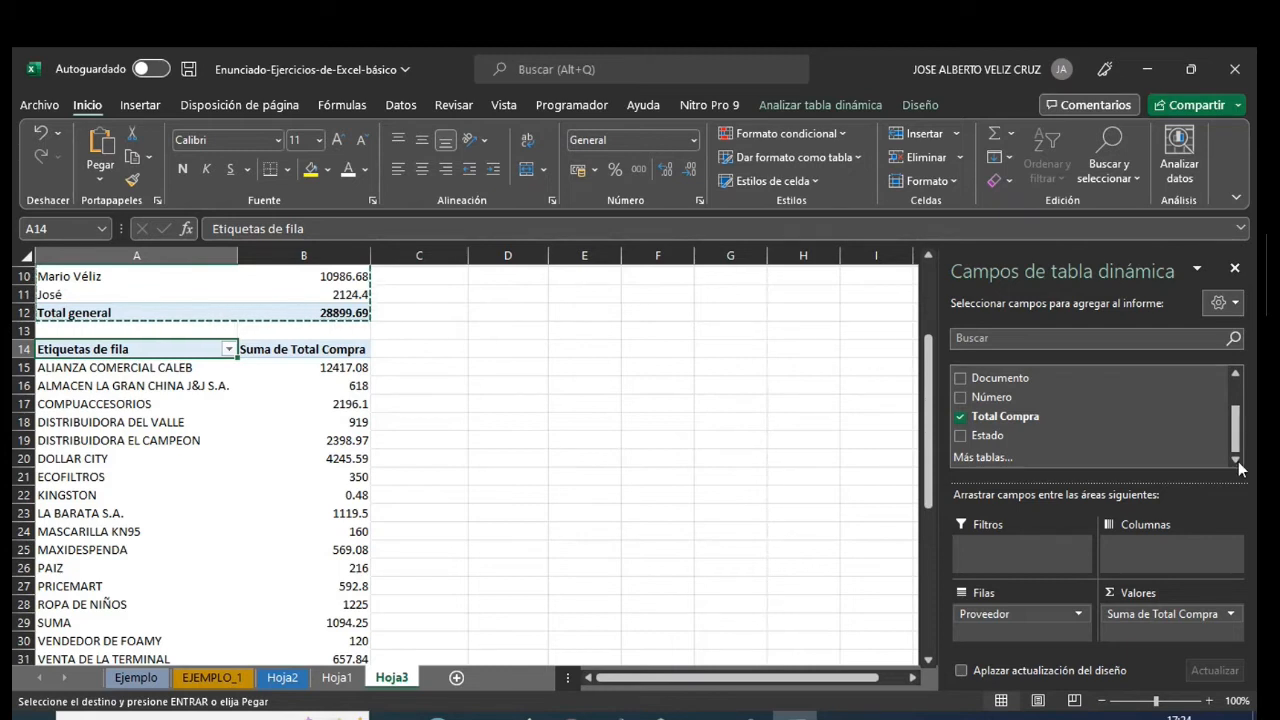
- Zoom Hoja3 out to 70% and review the status, user and supplier pivot tables together
{"action": "left_click", "coordinate": [660, 500]}
{"action": "scroll", "coordinate": [543, 473], "scroll_direction": "up", "scroll_amount": 1}
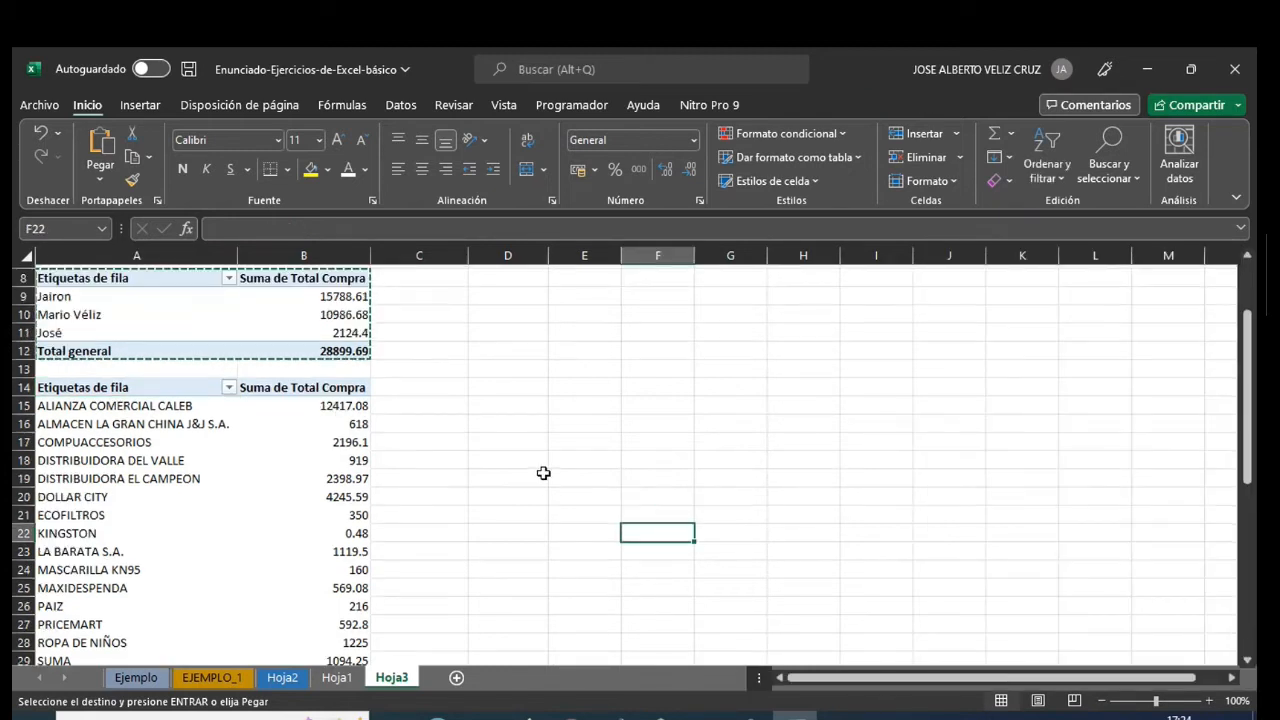
{"action": "scroll", "coordinate": [543, 473], "scroll_direction": "down", "scroll_amount": 3}
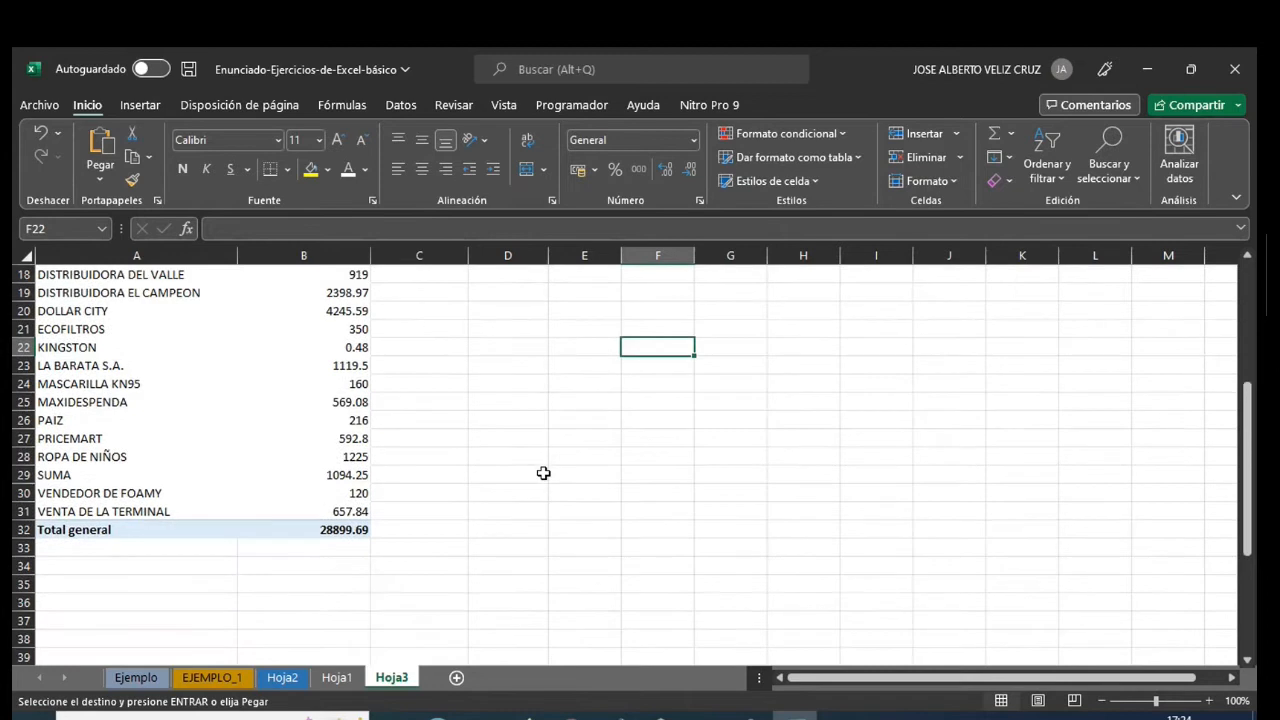
{"action": "scroll", "coordinate": [543, 473], "scroll_direction": "up", "scroll_amount": 6}
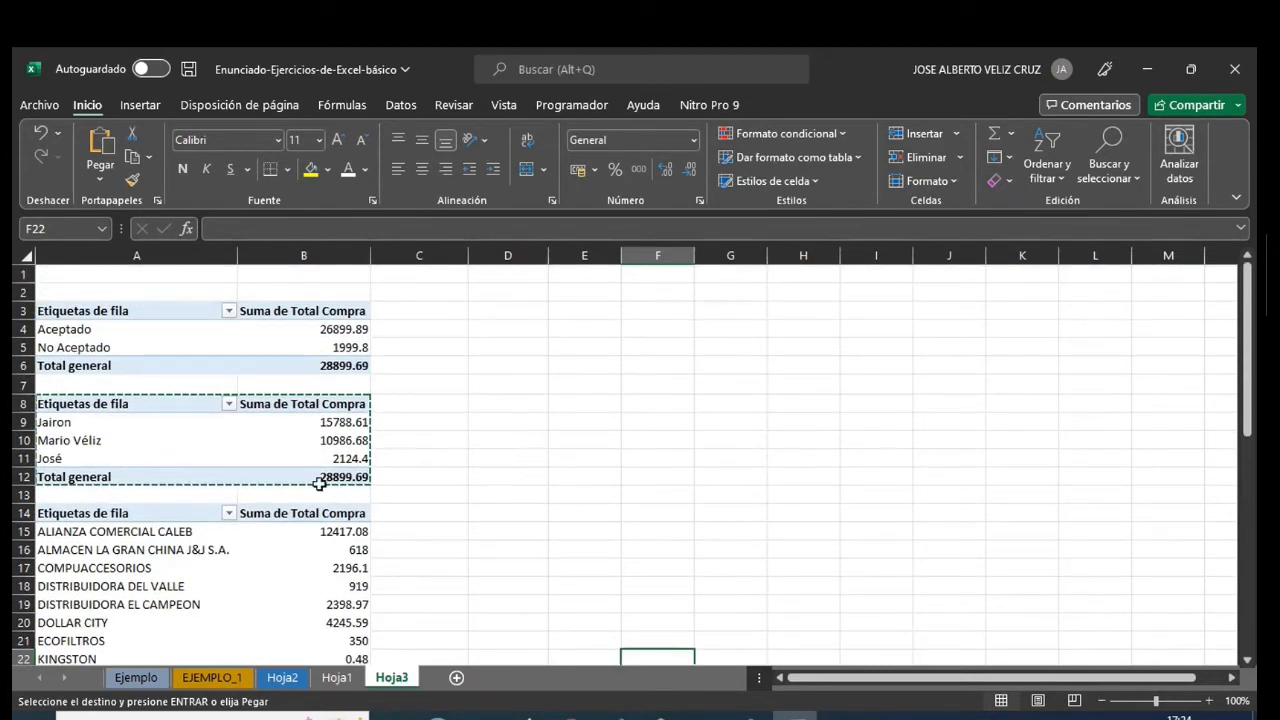
{"action": "mouse_move", "coordinate": [306, 437]}
{"action": "left_click", "coordinate": [1102, 700]}
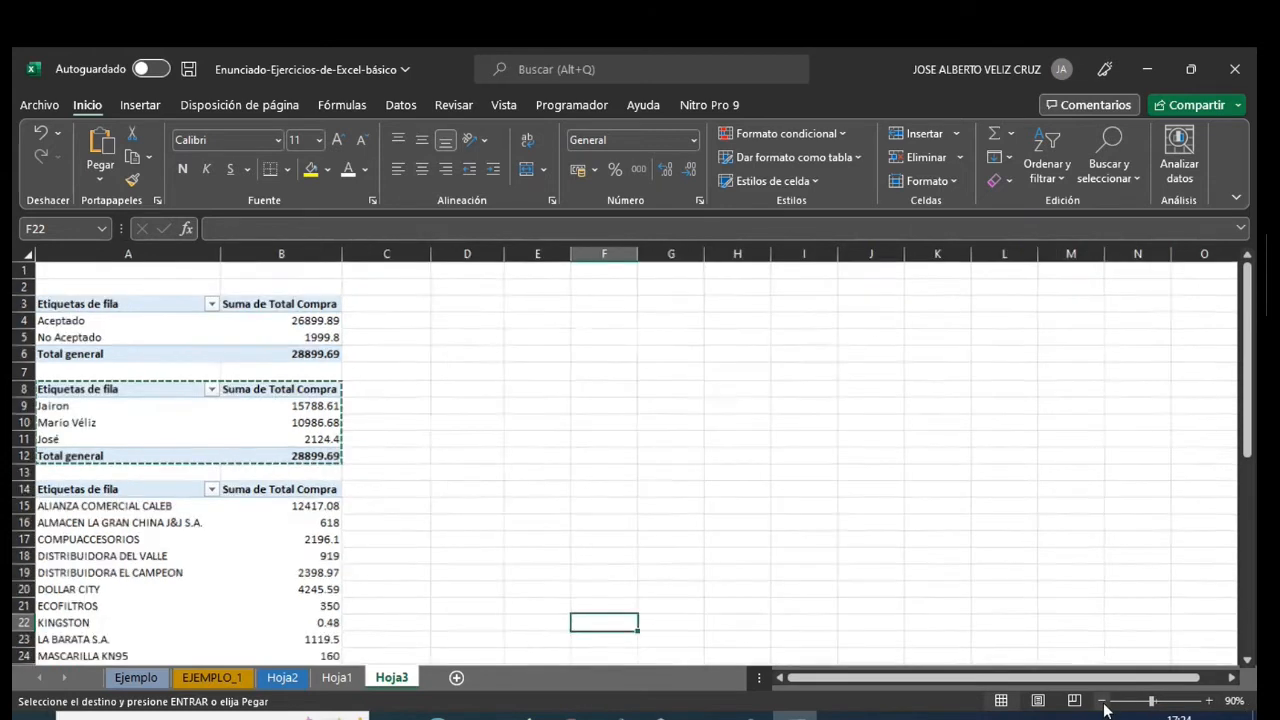
{"action": "left_click", "coordinate": [1102, 700]}
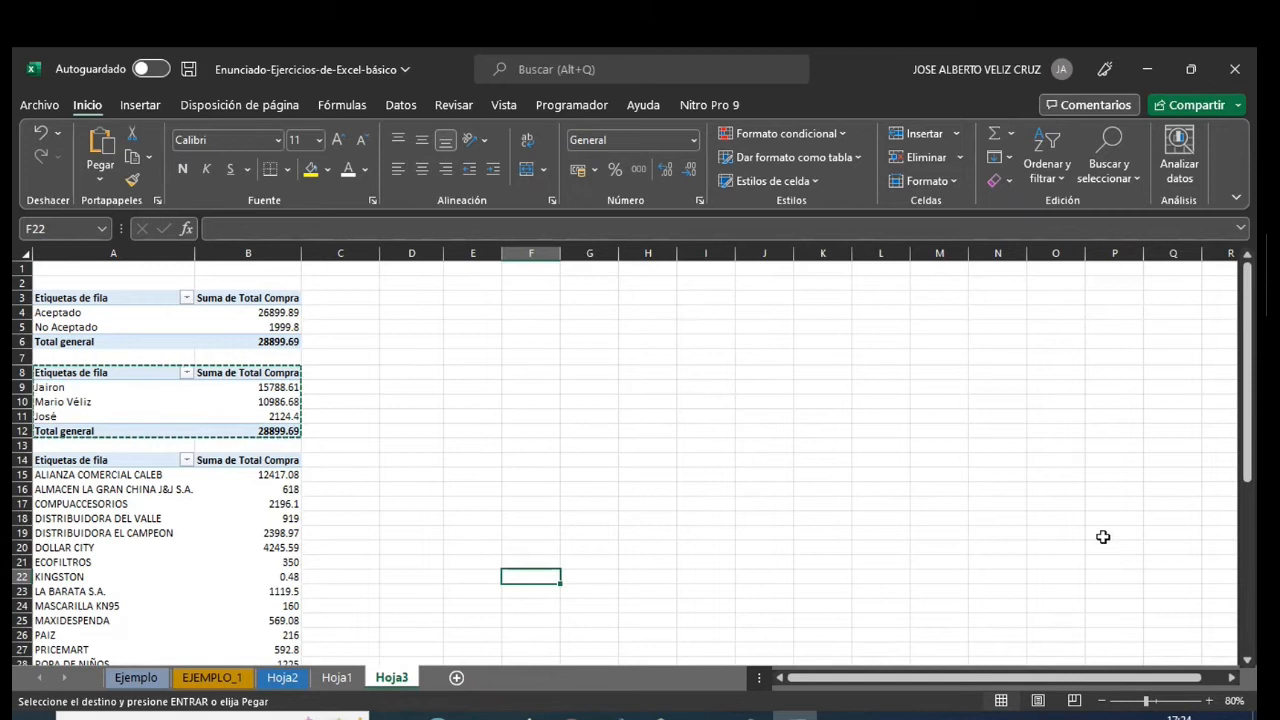
{"action": "scroll", "coordinate": [1107, 534], "scroll_direction": "down", "scroll_amount": 3}
{"action": "scroll", "coordinate": [1104, 535], "scroll_direction": "up", "scroll_amount": 2}
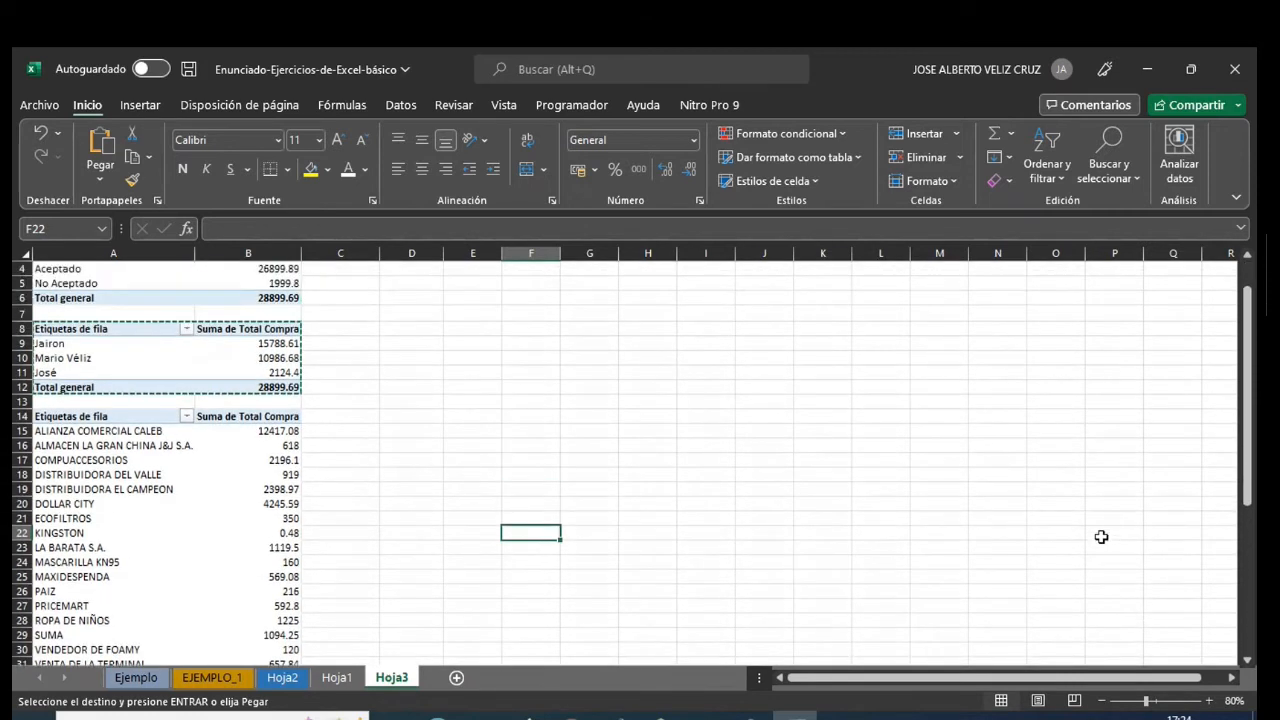
{"action": "left_click", "coordinate": [1102, 701]}
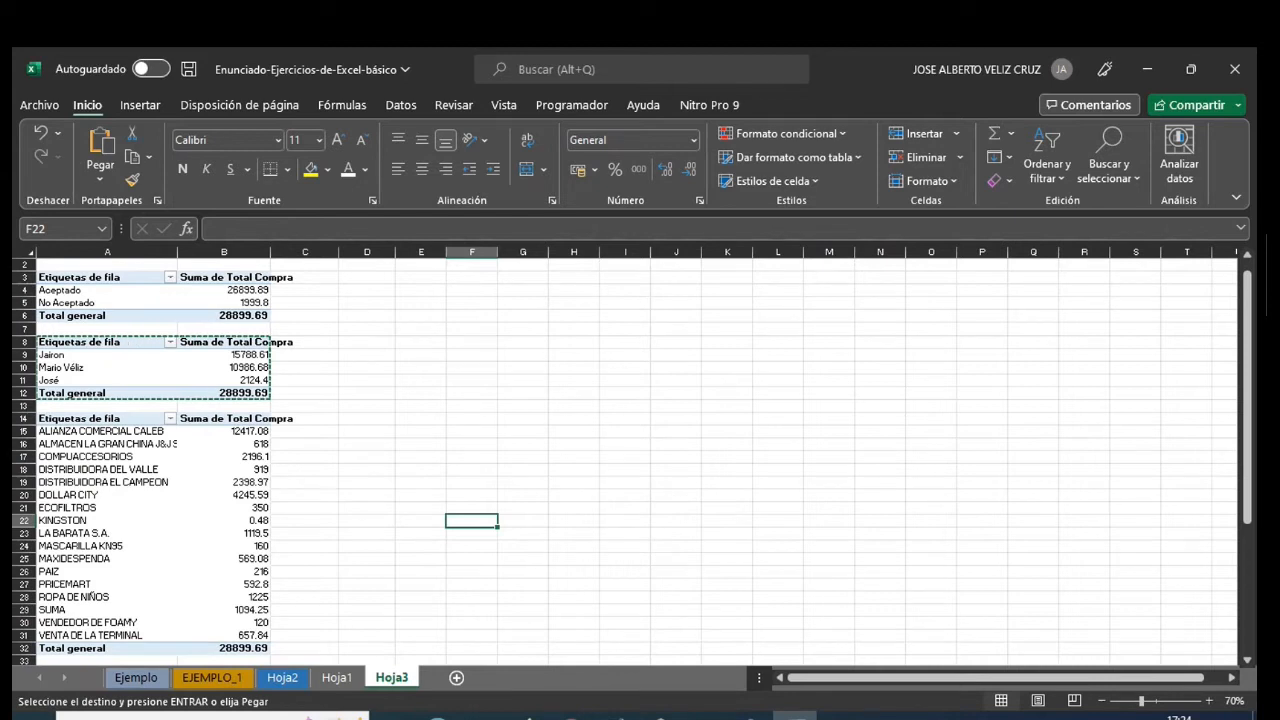
{"action": "left_click", "coordinate": [750, 717]}
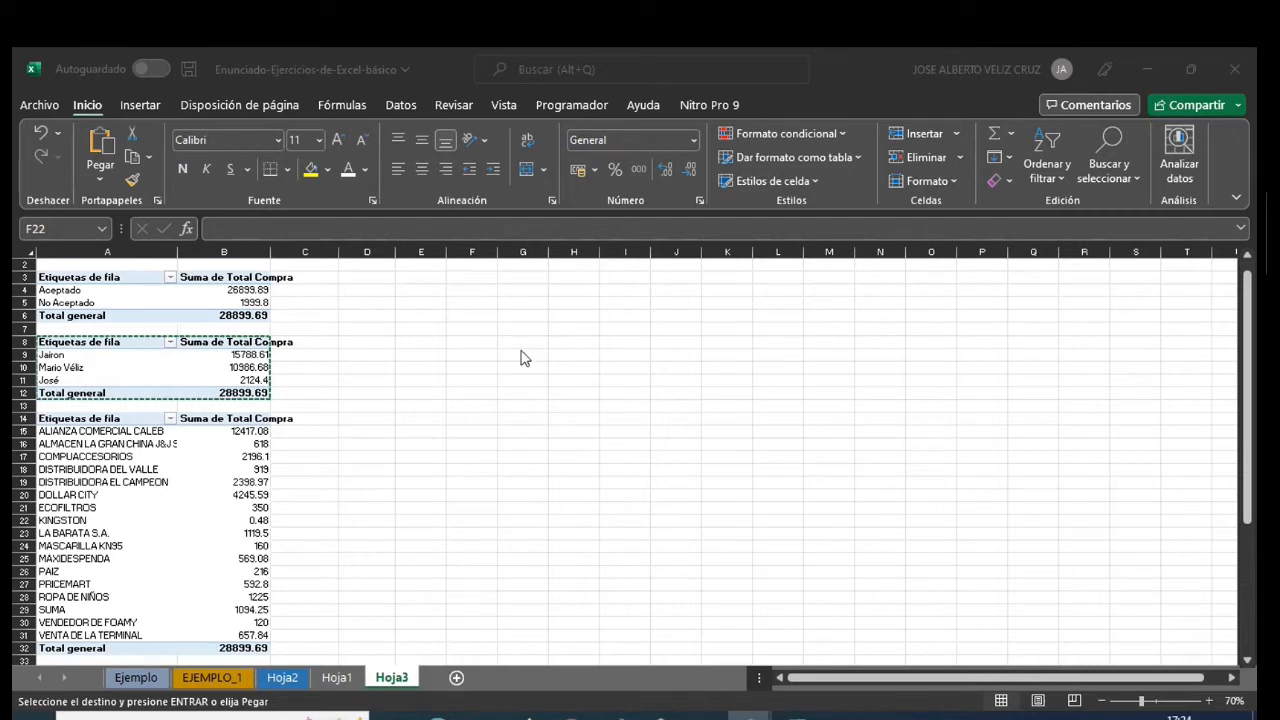
- Insert a pie (Circular) pivot chart from the Estado pivot table at A3
{"action": "left_click", "coordinate": [136, 105]}
{"action": "left_click", "coordinate": [144, 109]}
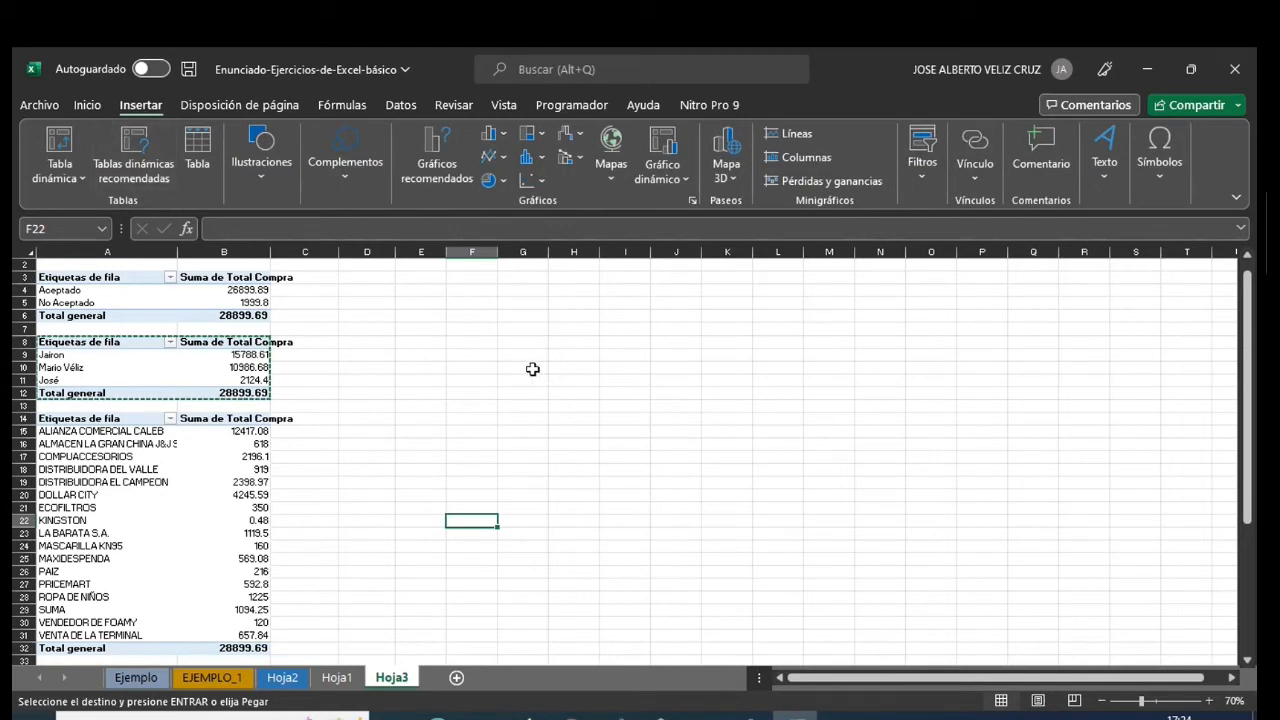
{"action": "left_click", "coordinate": [76, 281]}
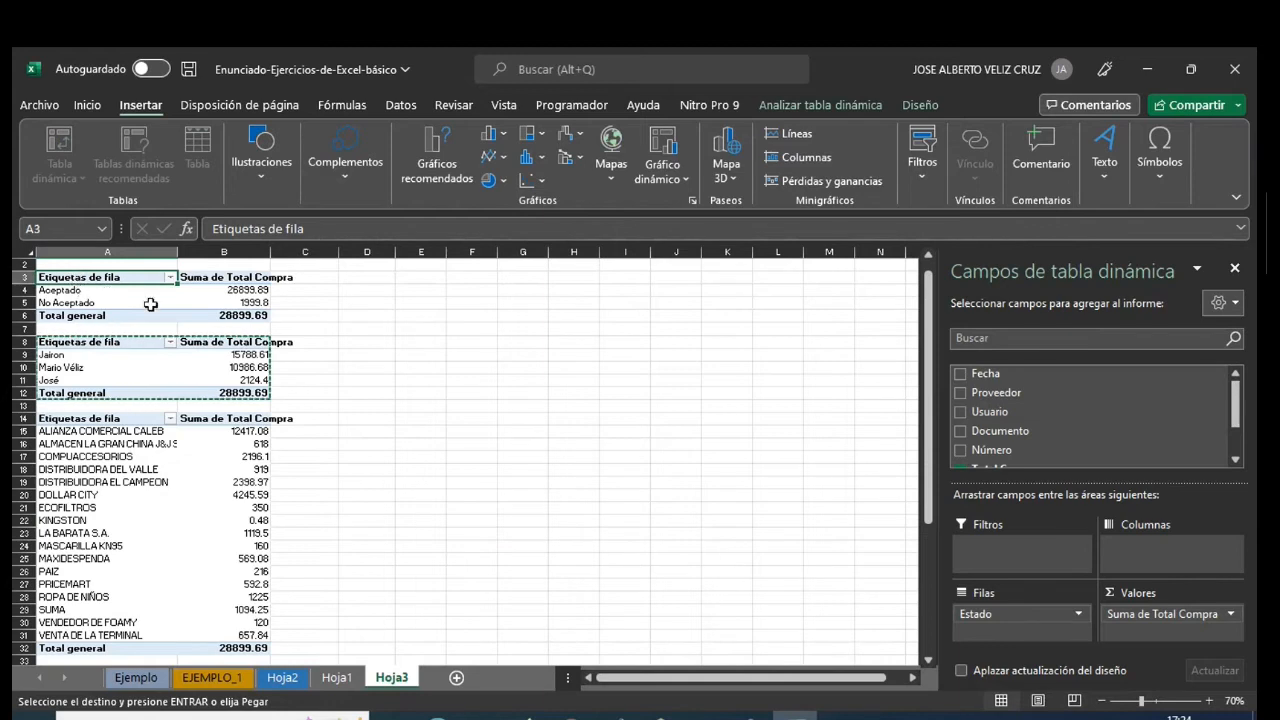
{"action": "left_click", "coordinate": [687, 181]}
{"action": "left_click", "coordinate": [690, 203]}
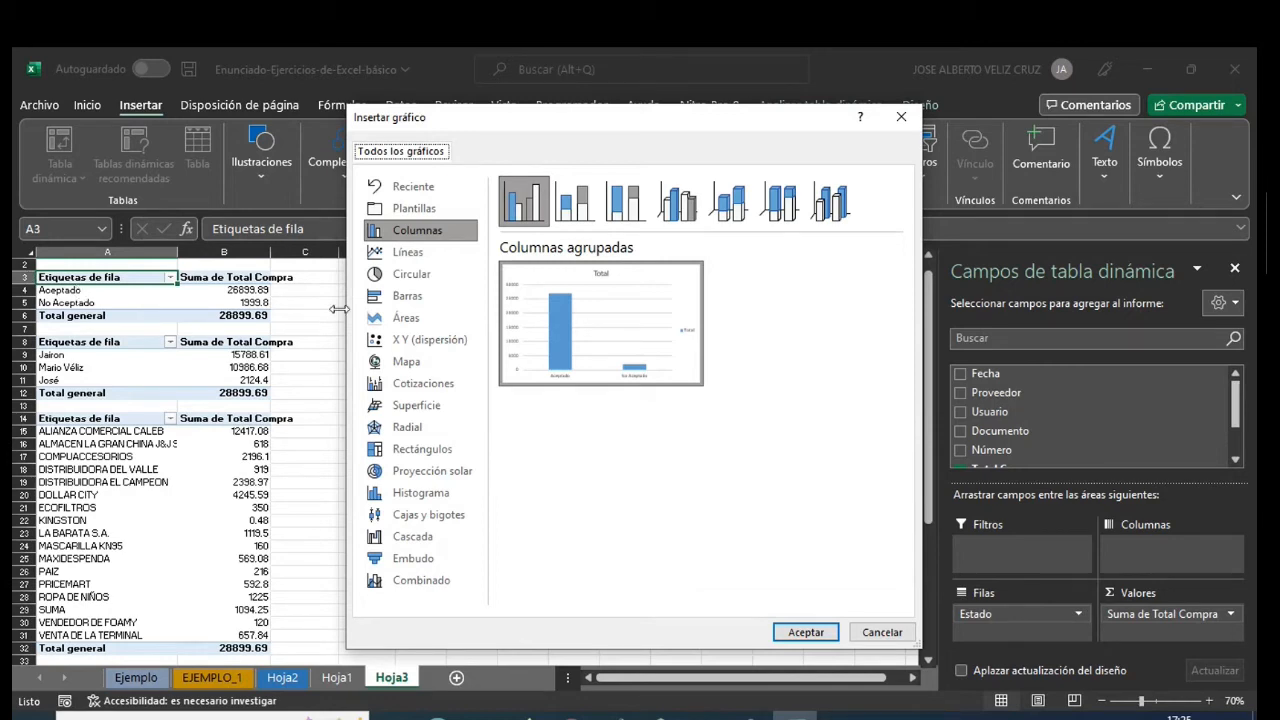
{"action": "left_click", "coordinate": [413, 280]}
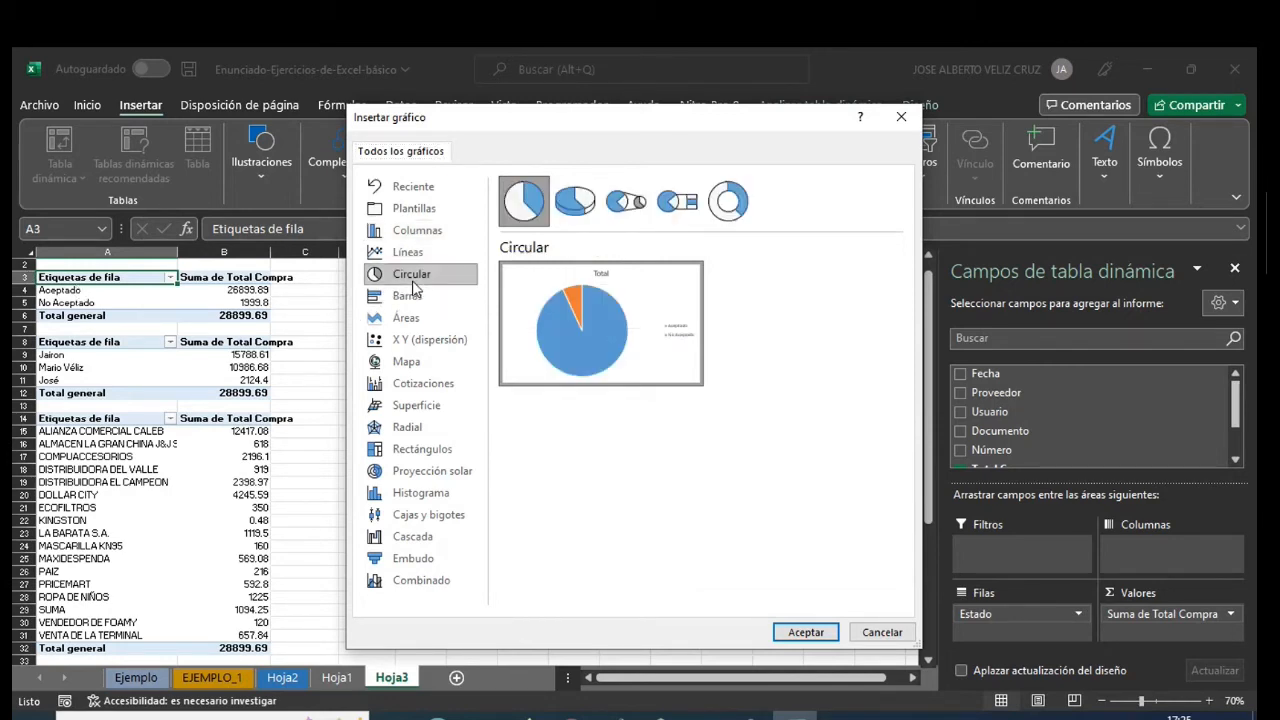
{"action": "left_click", "coordinate": [806, 632]}
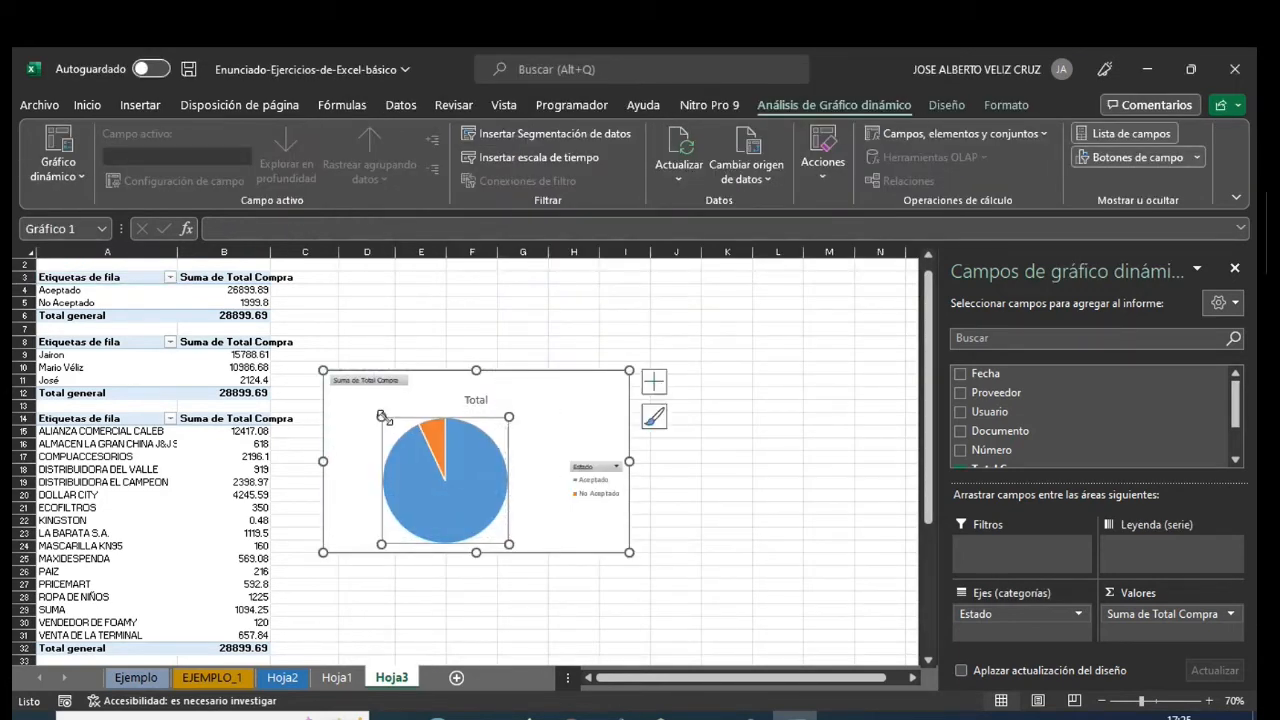
- Move the pie chart beside the pivot tables from row 3, enlarge it slightly, and look at its Estado filter options and title
{"action": "left_click_drag", "start_coordinate": [439, 392], "coordinate": [400, 280]}
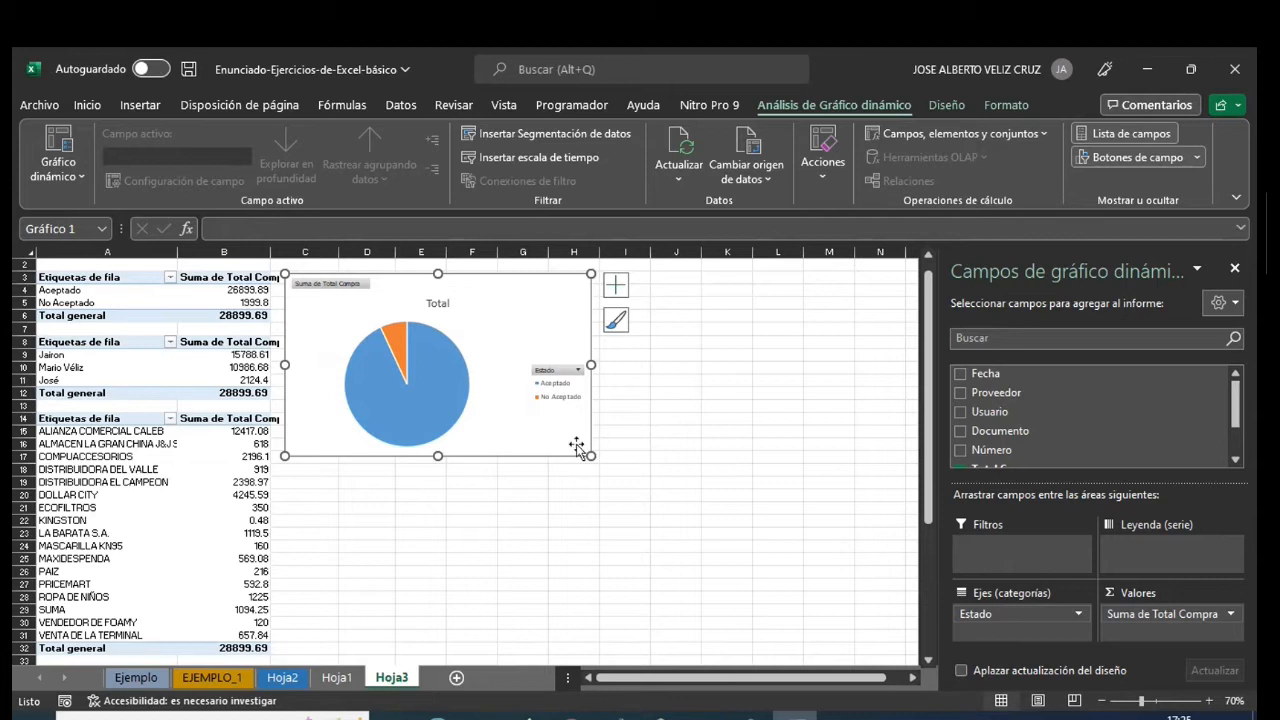
{"action": "left_click_drag", "start_coordinate": [590, 456], "coordinate": [595, 461]}
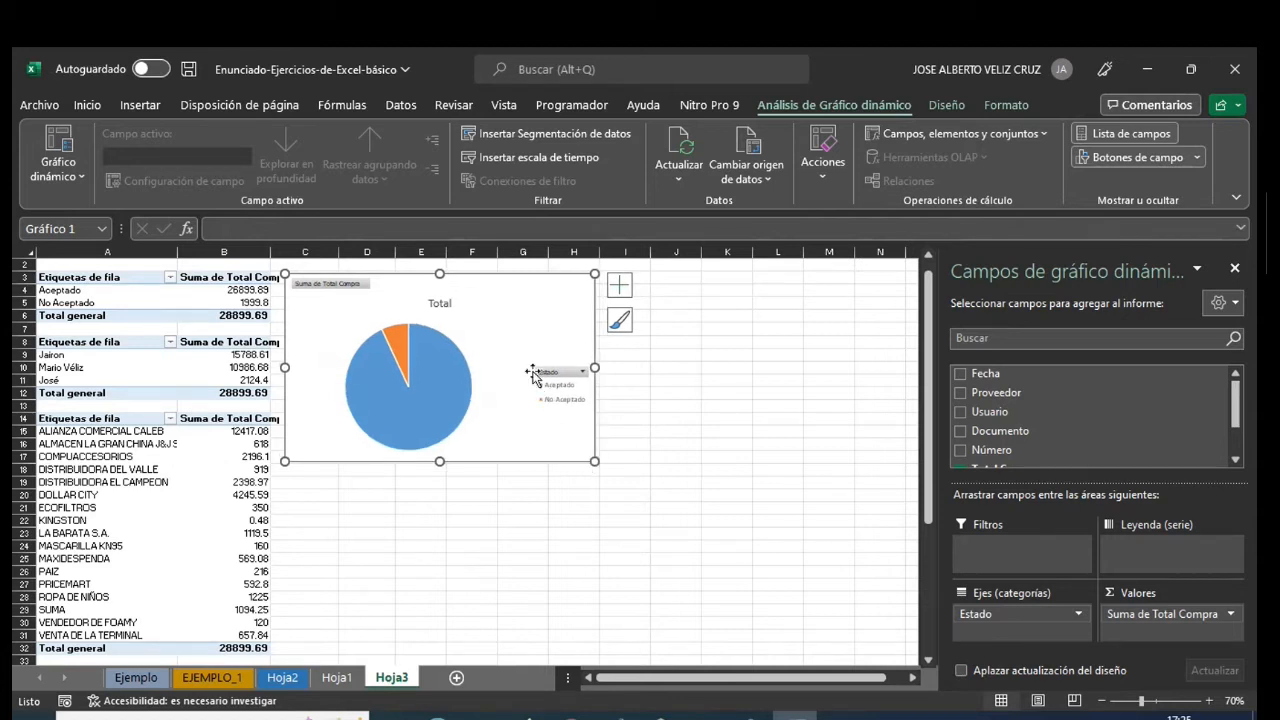
{"action": "left_click", "coordinate": [582, 372]}
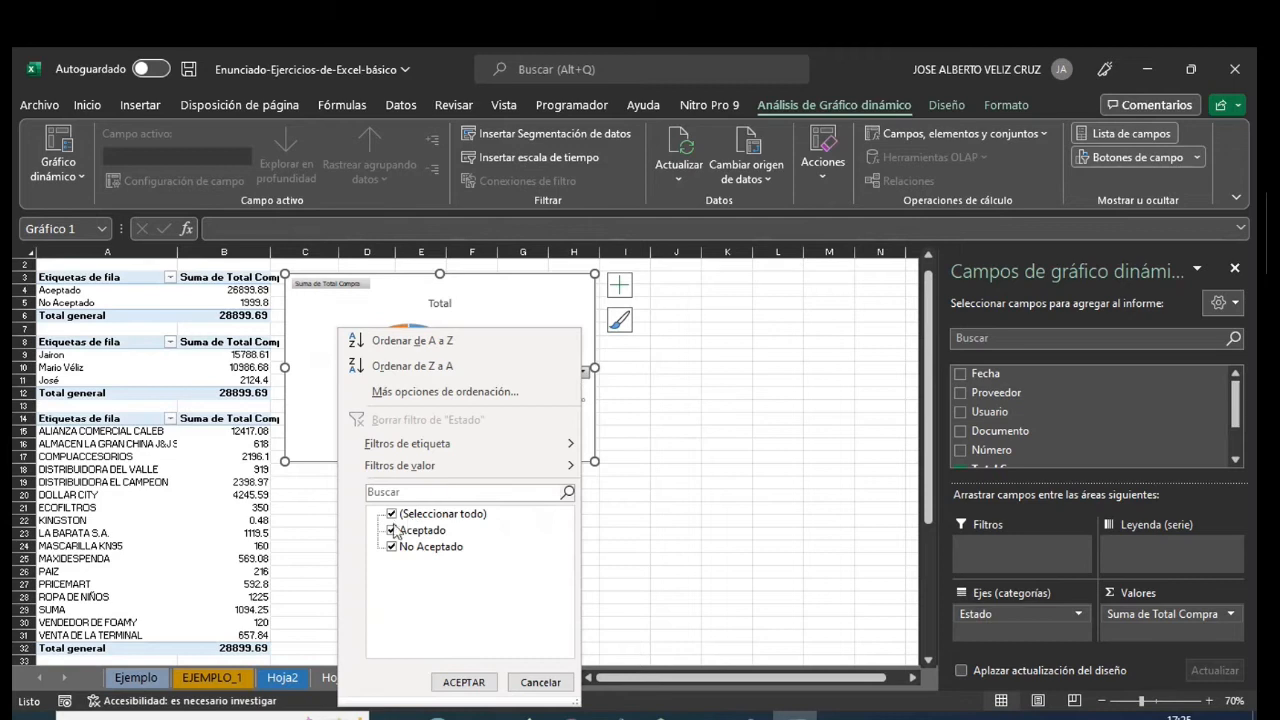
{"action": "left_click", "coordinate": [535, 682]}
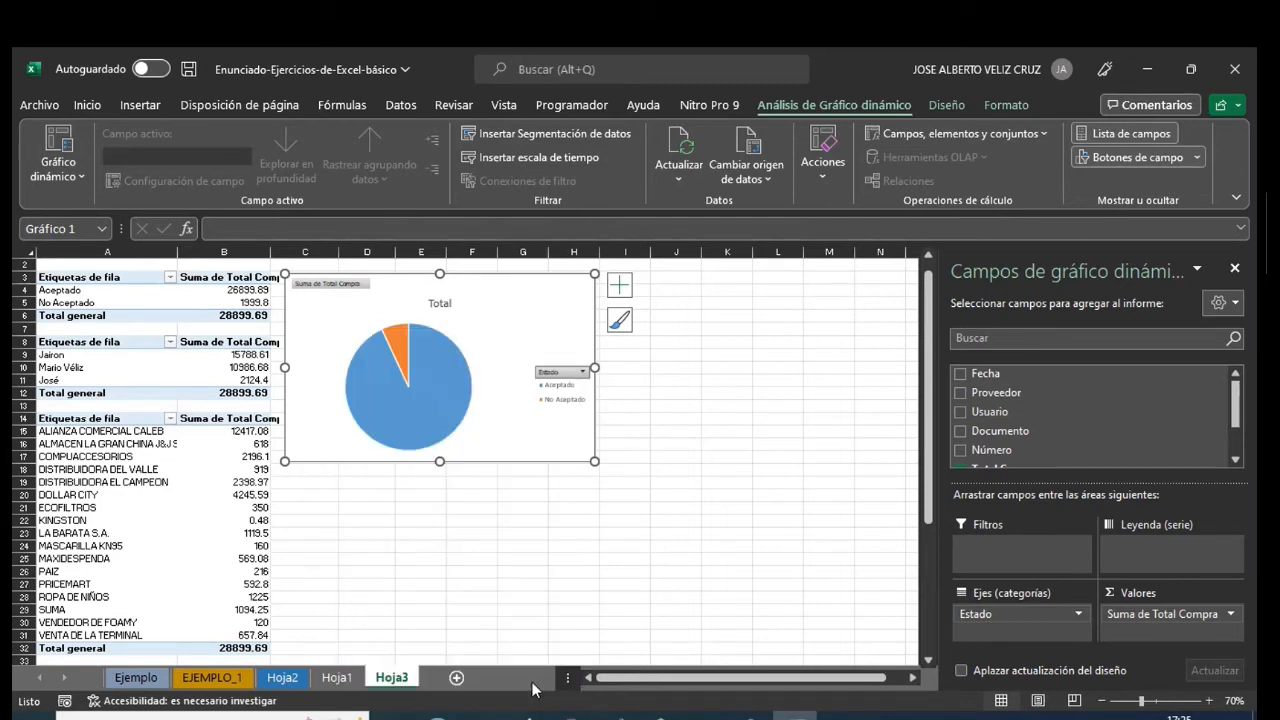
{"action": "left_click", "coordinate": [439, 308]}
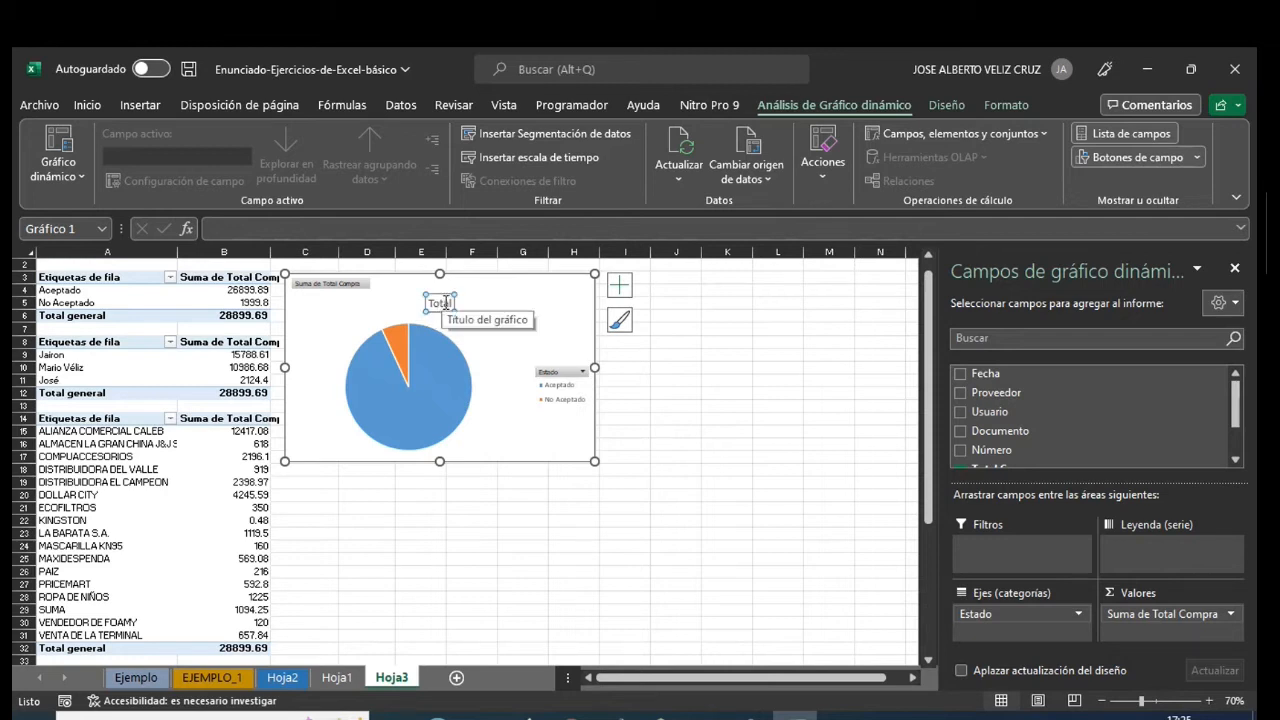
{"action": "left_click", "coordinate": [694, 345]}
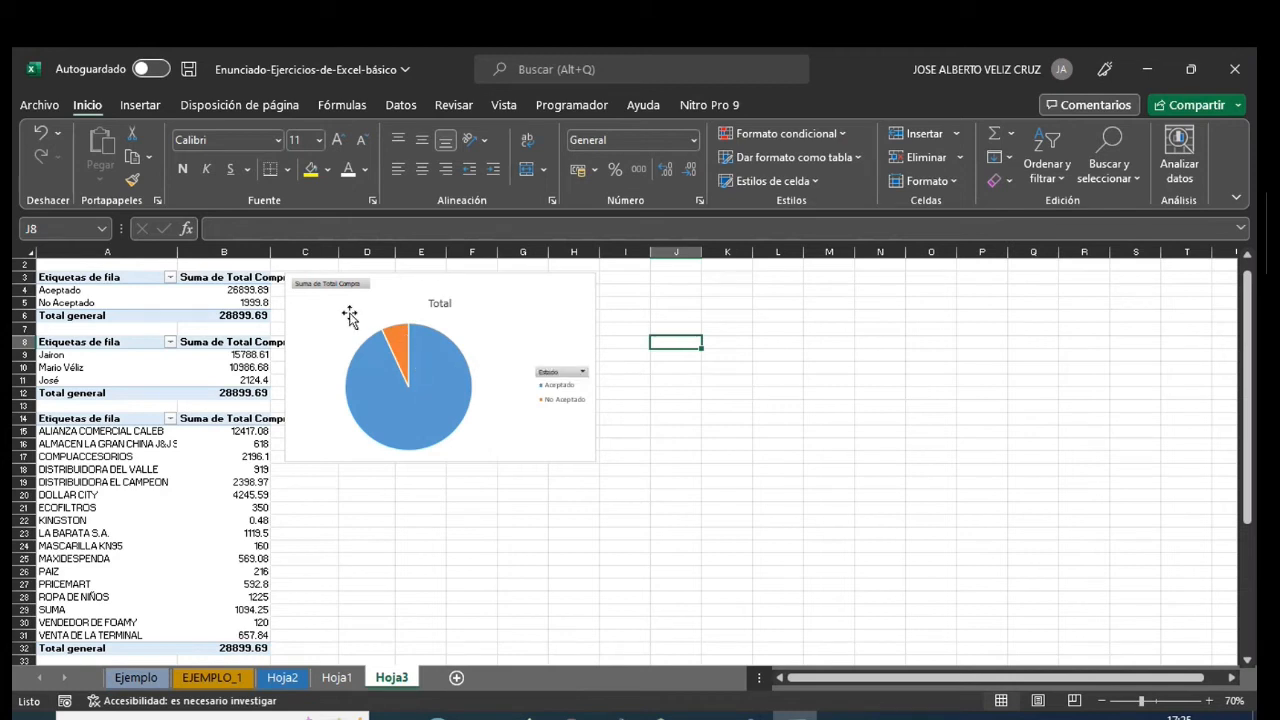
- Move the pie chart down beside the supplier pivot table, starting at about row 17
{"action": "left_click_drag", "start_coordinate": [1247, 396], "coordinate": [1247, 410]}
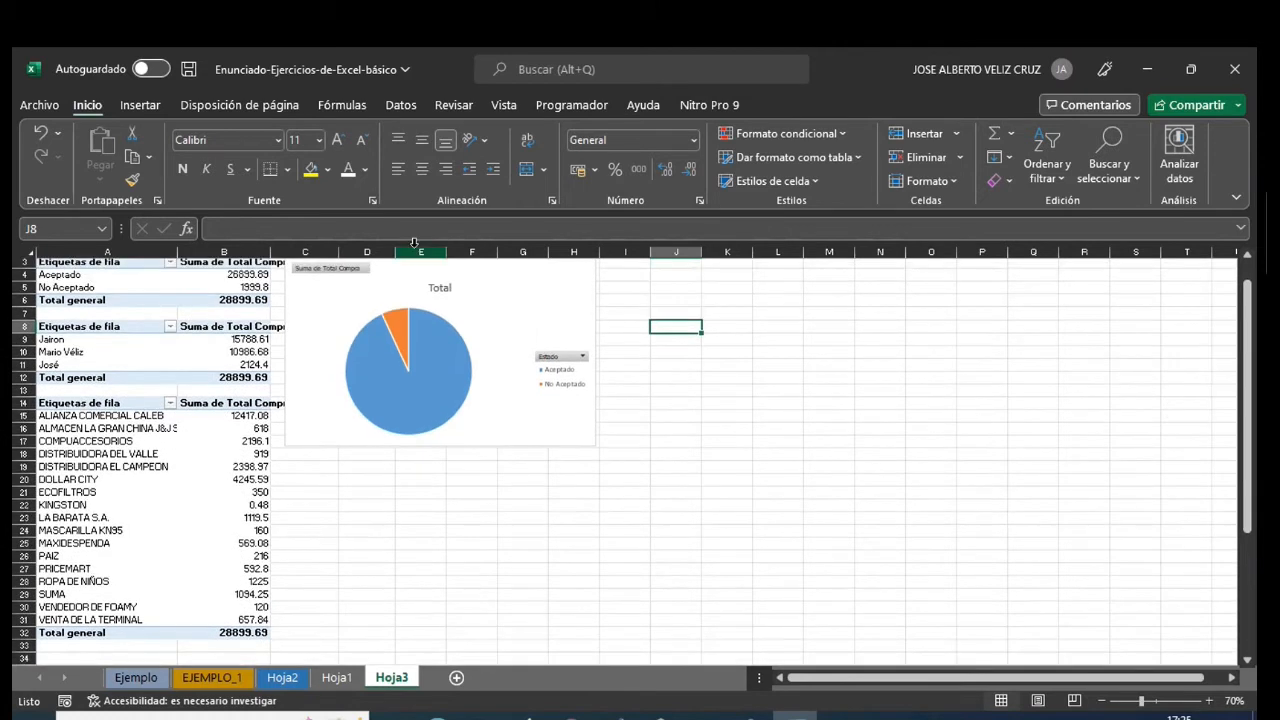
{"action": "left_click", "coordinate": [338, 293]}
{"action": "left_click_drag", "start_coordinate": [360, 297], "coordinate": [364, 464]}
{"action": "scroll", "coordinate": [929, 411], "scroll_direction": "up", "scroll_amount": 1}
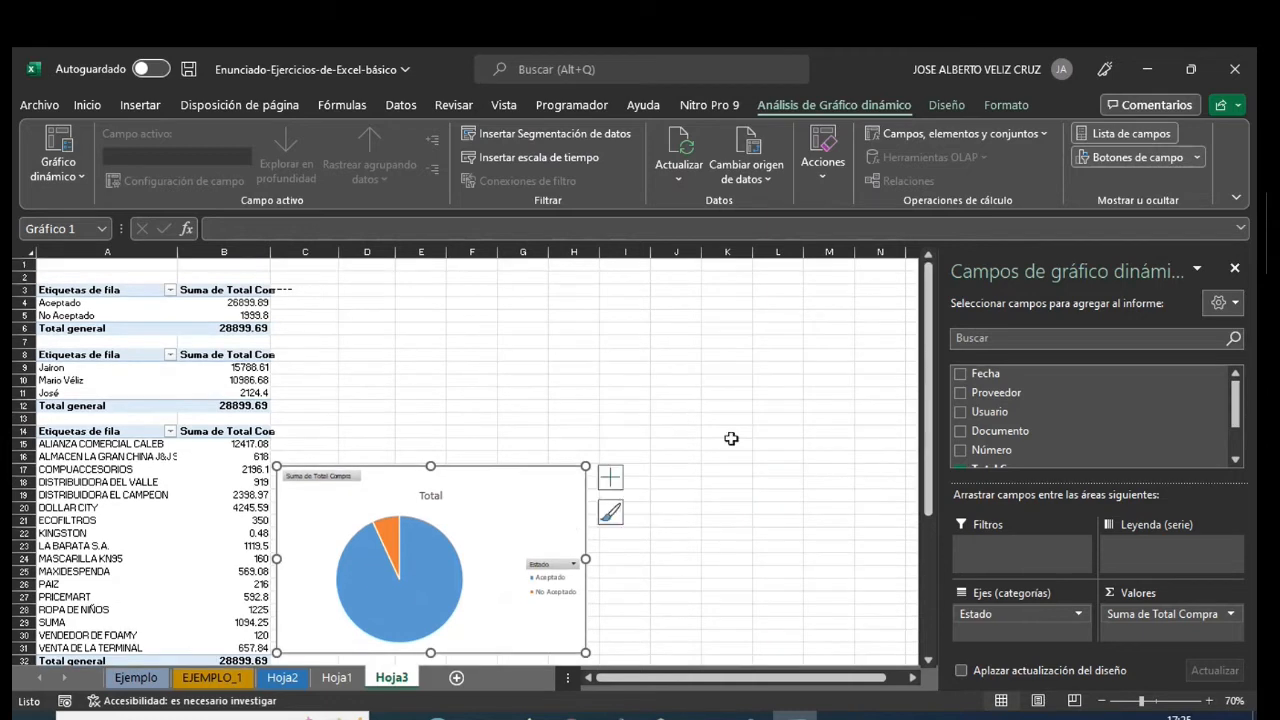
- Insert a clustered column (Columnas agrupadas) pivot chart from the Proveedor pivot table at A14
{"action": "left_click", "coordinate": [108, 472]}
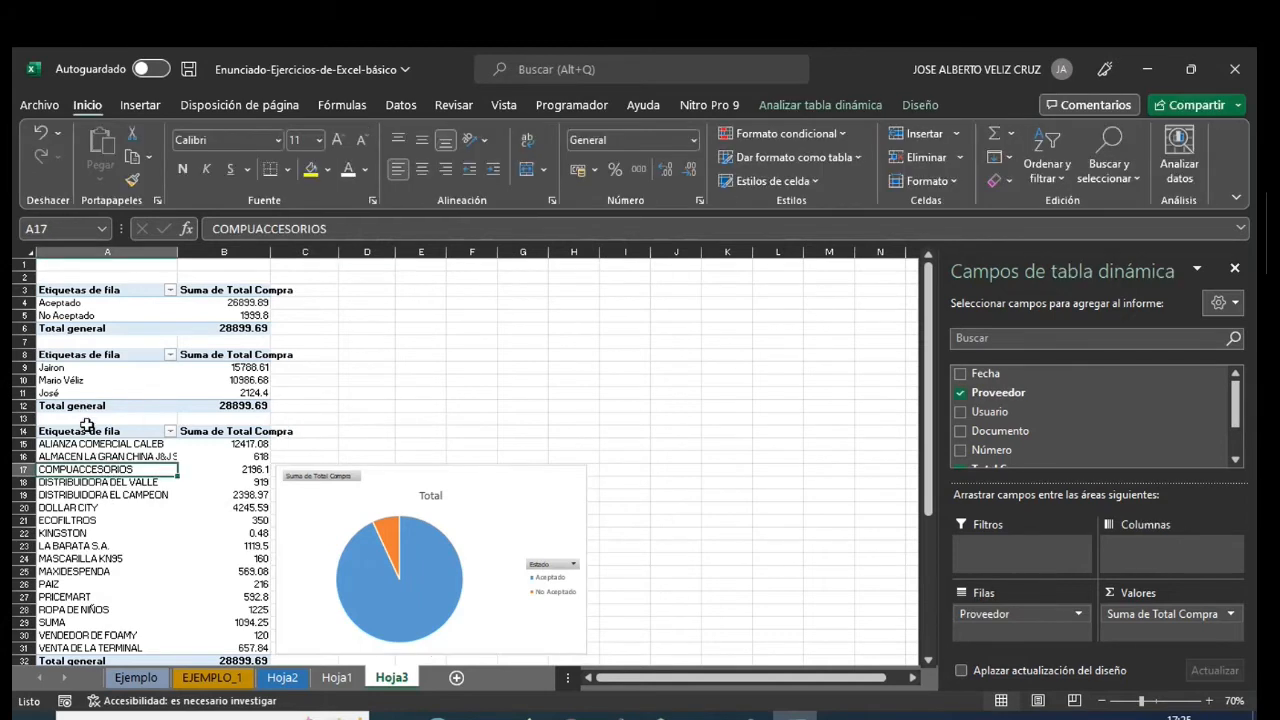
{"action": "left_click", "coordinate": [90, 431]}
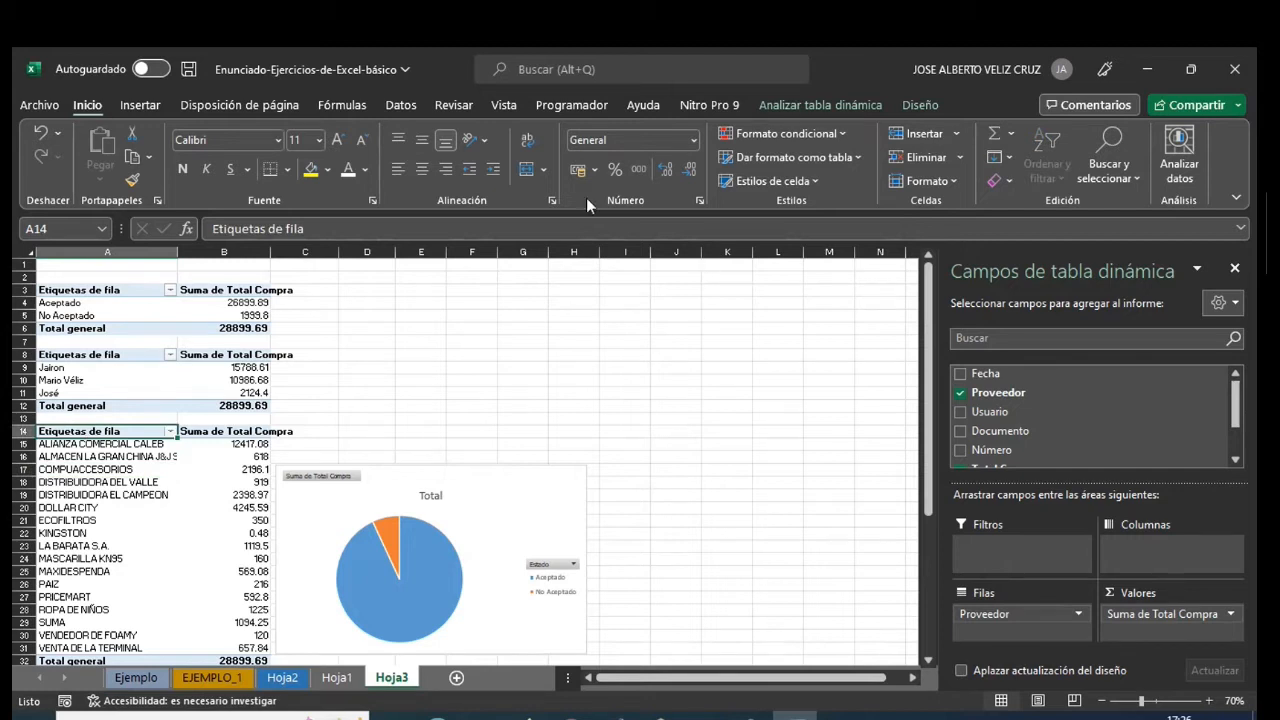
{"action": "left_click", "coordinate": [140, 105]}
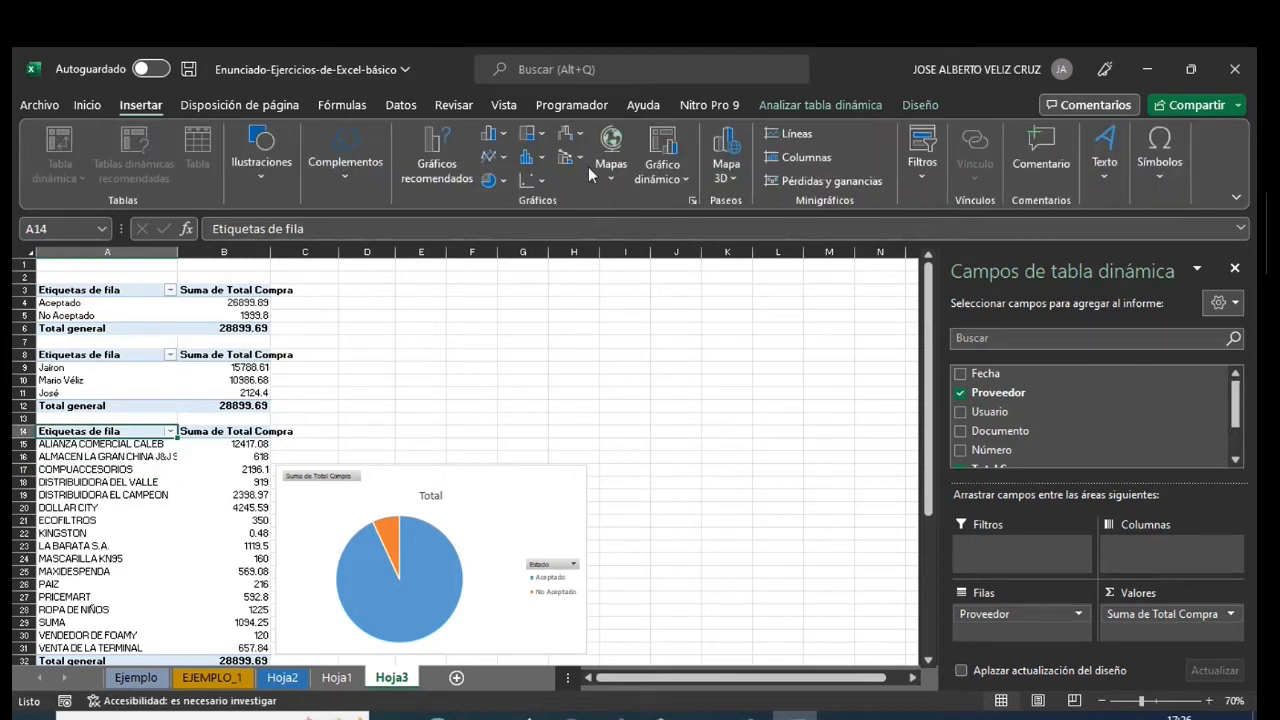
{"action": "left_click", "coordinate": [664, 180]}
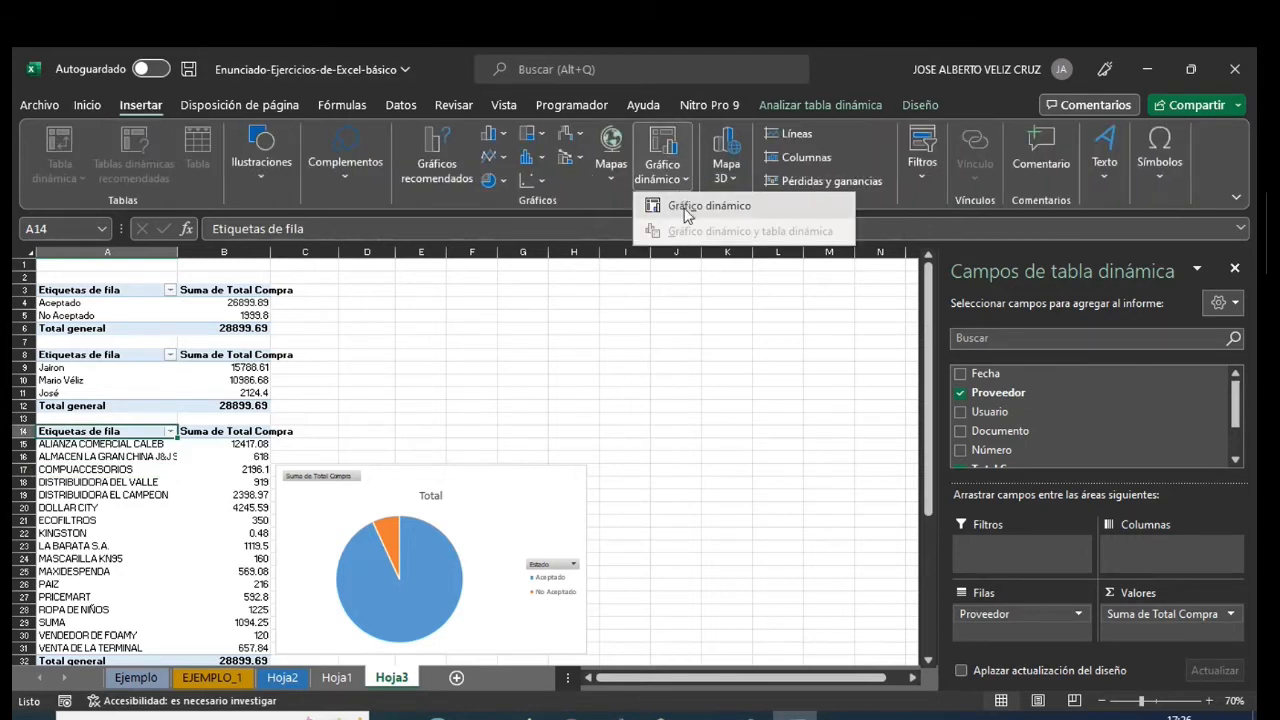
{"action": "left_click", "coordinate": [686, 207]}
{"action": "mouse_move", "coordinate": [612, 340]}
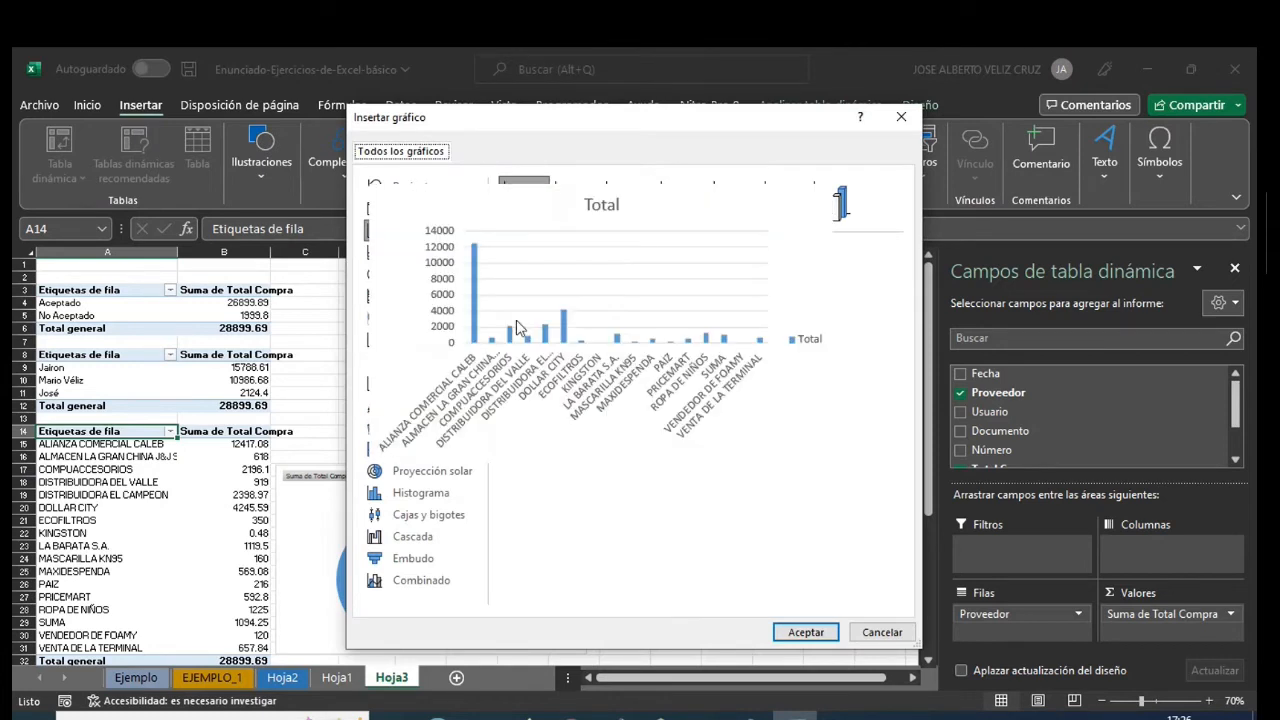
{"action": "left_click", "coordinate": [806, 632]}
- Place the supplier column chart above the pie chart, widen it to about column M, and show its design options
{"action": "left_click_drag", "start_coordinate": [542, 392], "coordinate": [492, 287]}
{"action": "left_click_drag", "start_coordinate": [582, 452], "coordinate": [865, 458]}
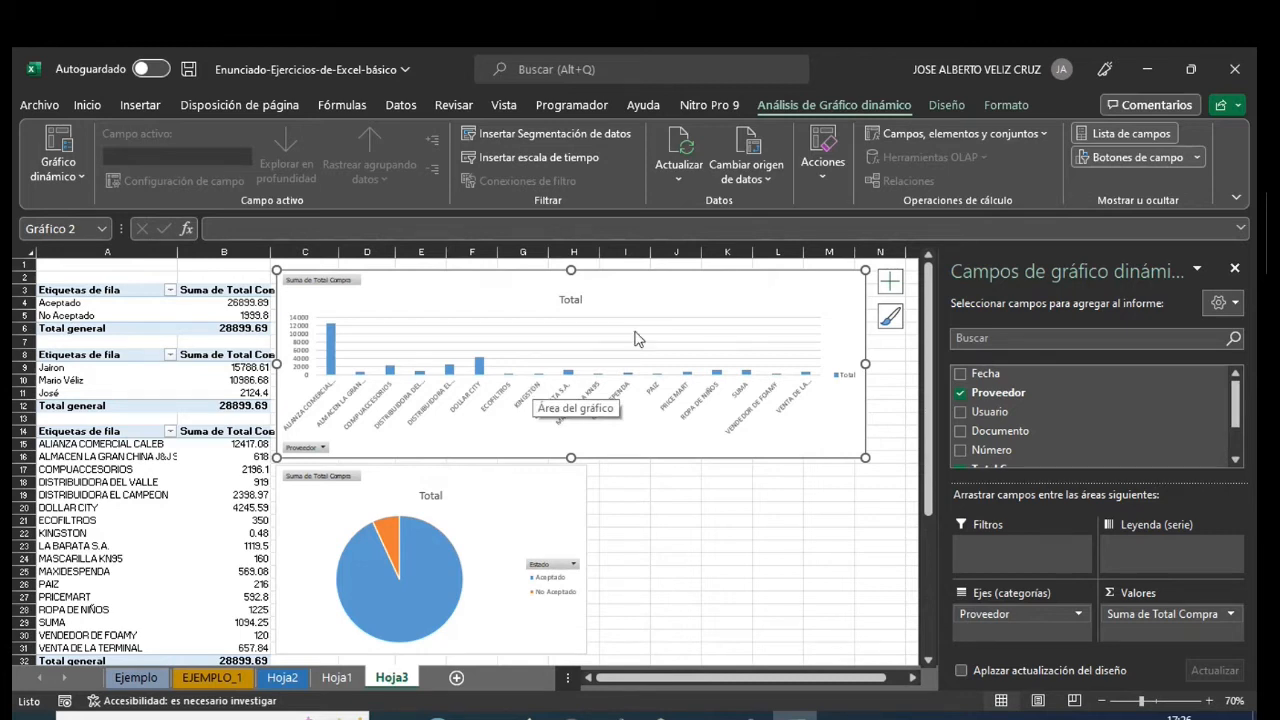
{"action": "left_click", "coordinate": [947, 106]}
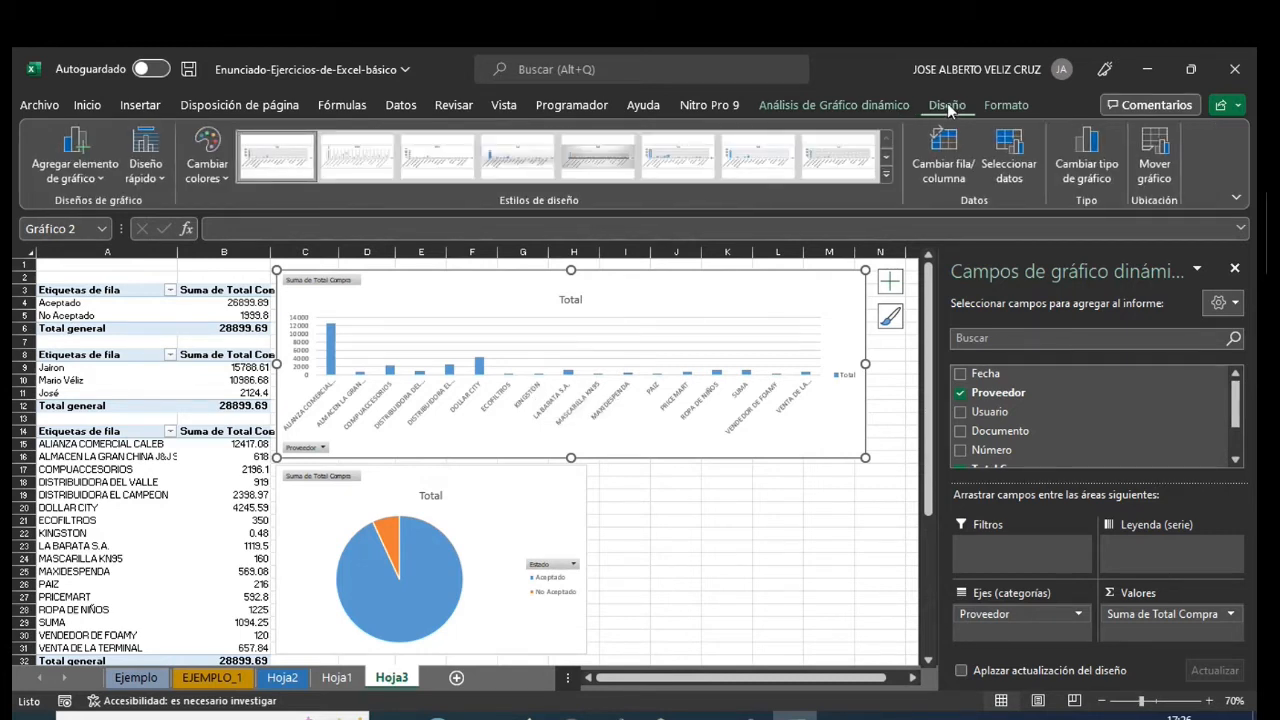
- Give the supplier column chart the dark style with outlined bars and a quick layout with data labels and the legend below the title
{"action": "left_click", "coordinate": [886, 174]}
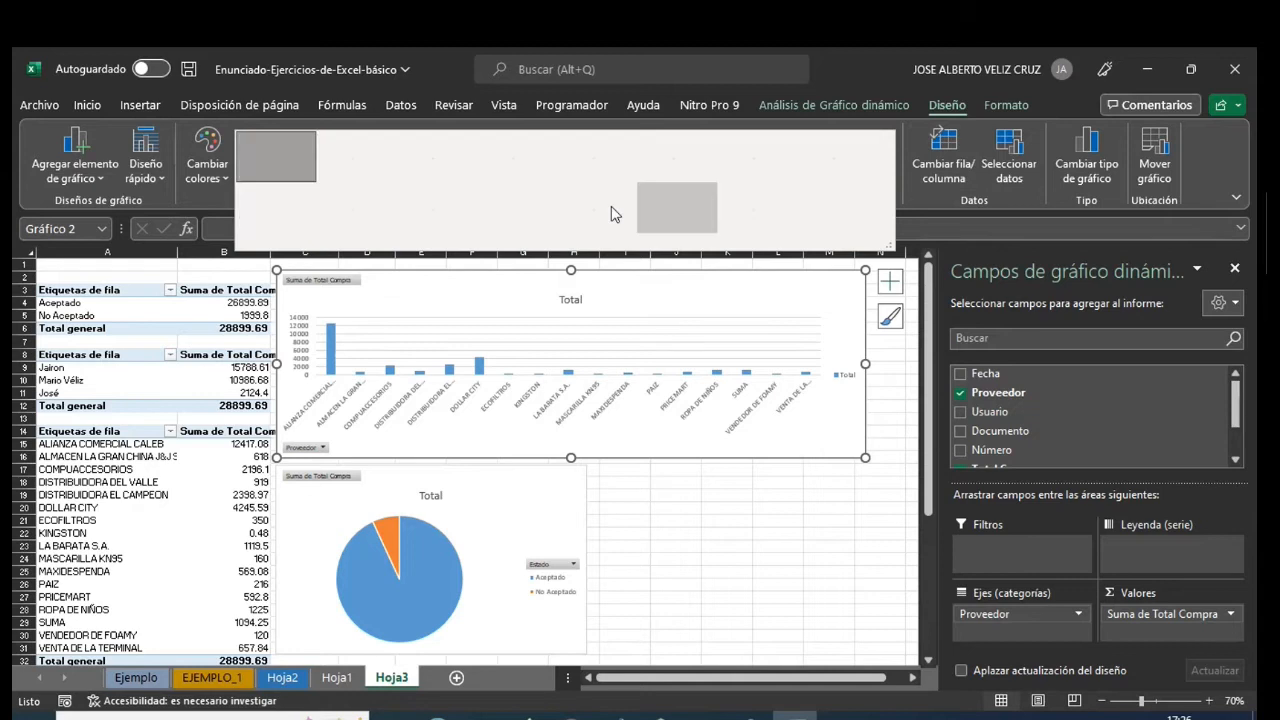
{"action": "left_click", "coordinate": [600, 215]}
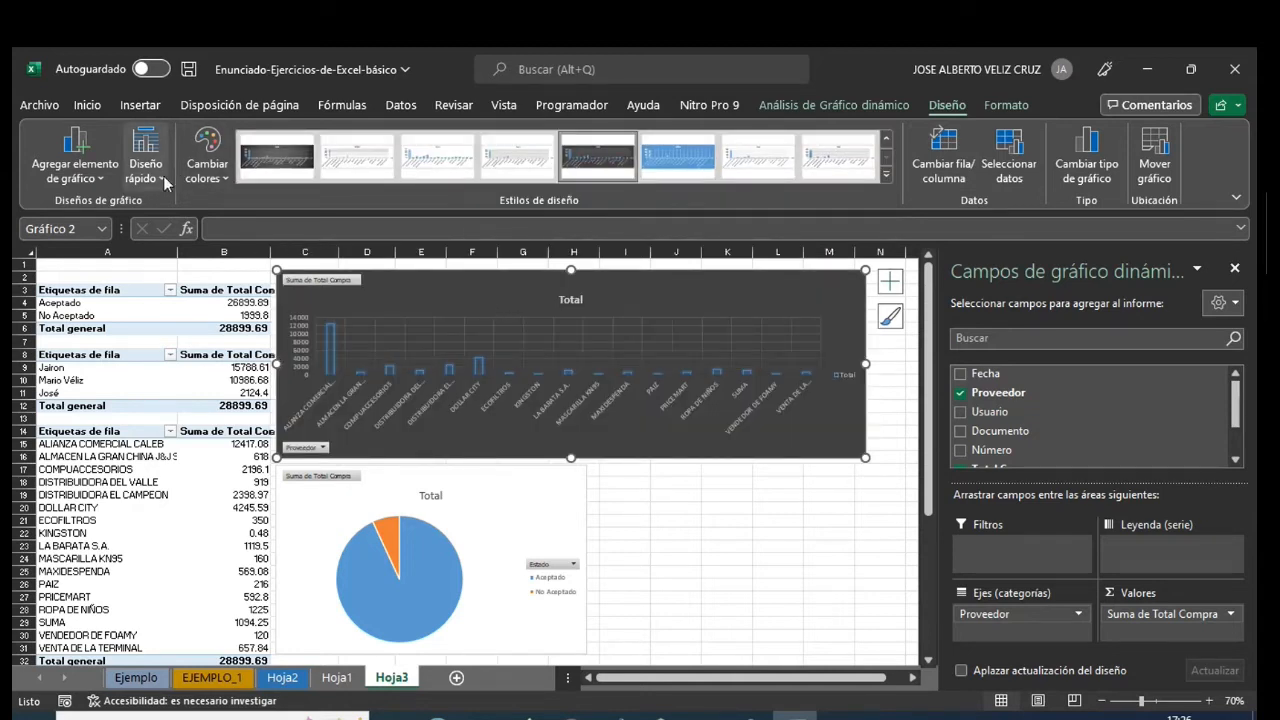
{"action": "left_click", "coordinate": [207, 170]}
{"action": "left_click", "coordinate": [207, 170]}
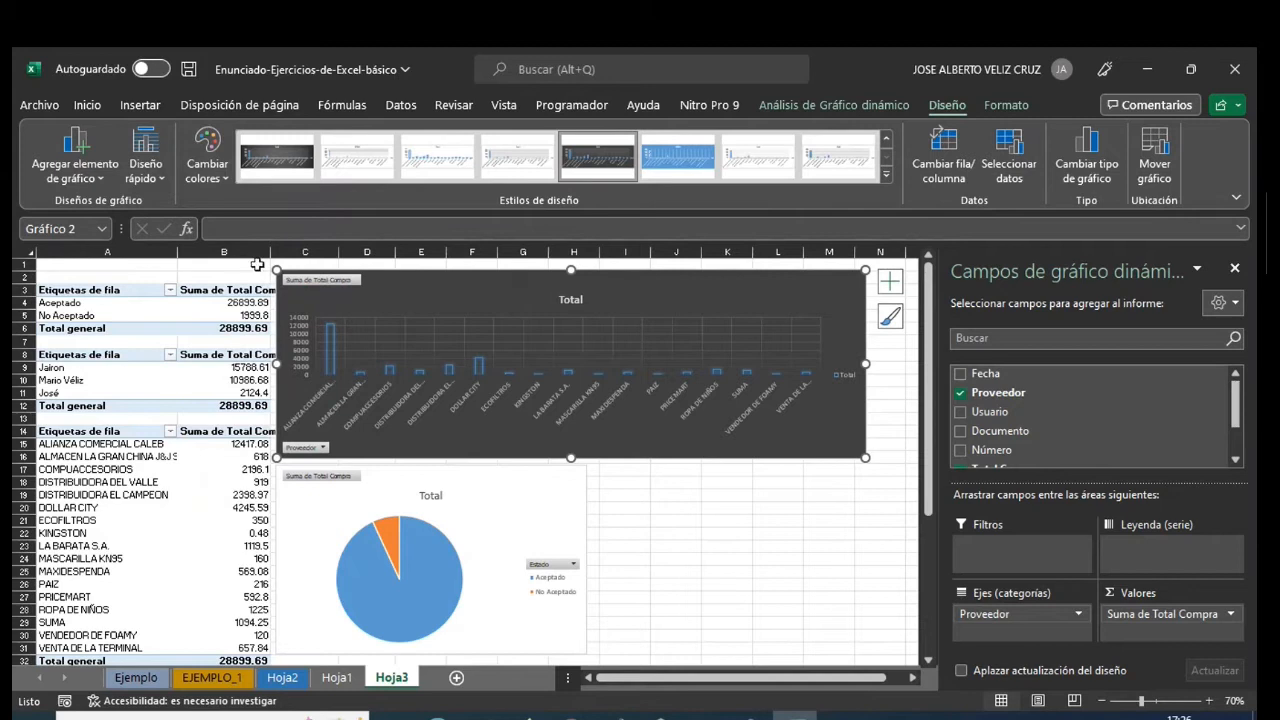
{"action": "left_click", "coordinate": [163, 178]}
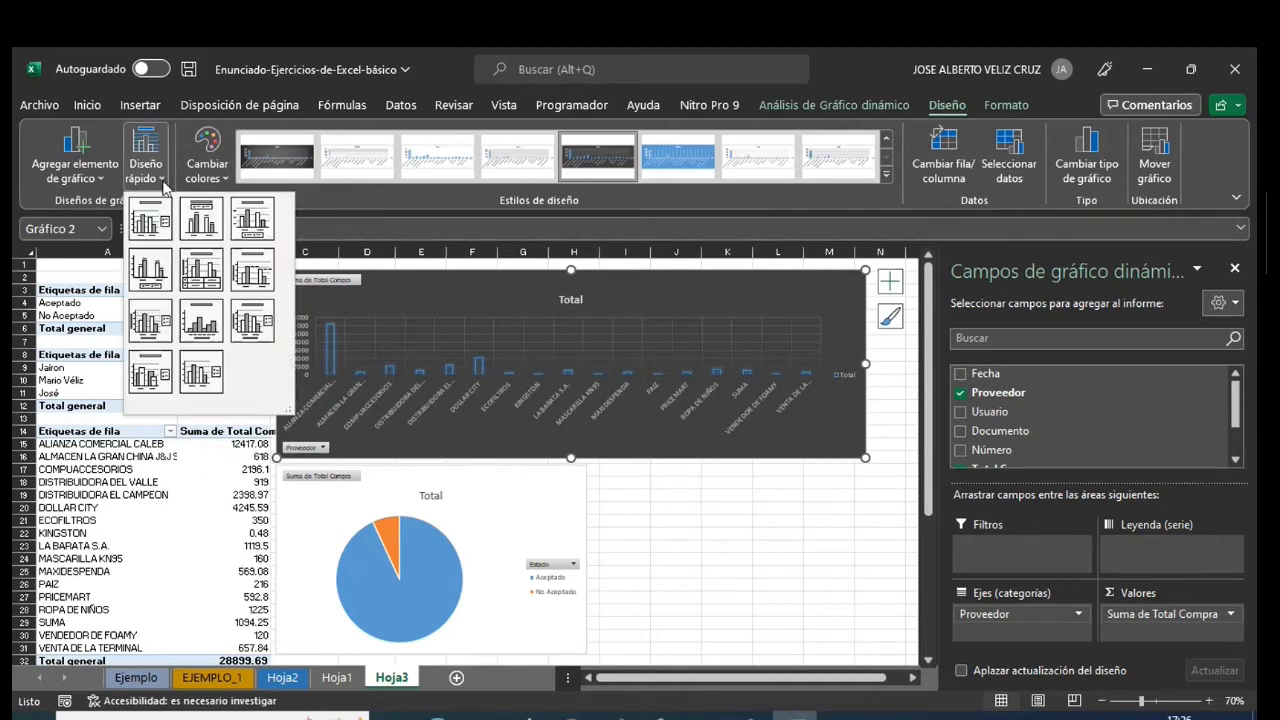
{"action": "left_click", "coordinate": [200, 232]}
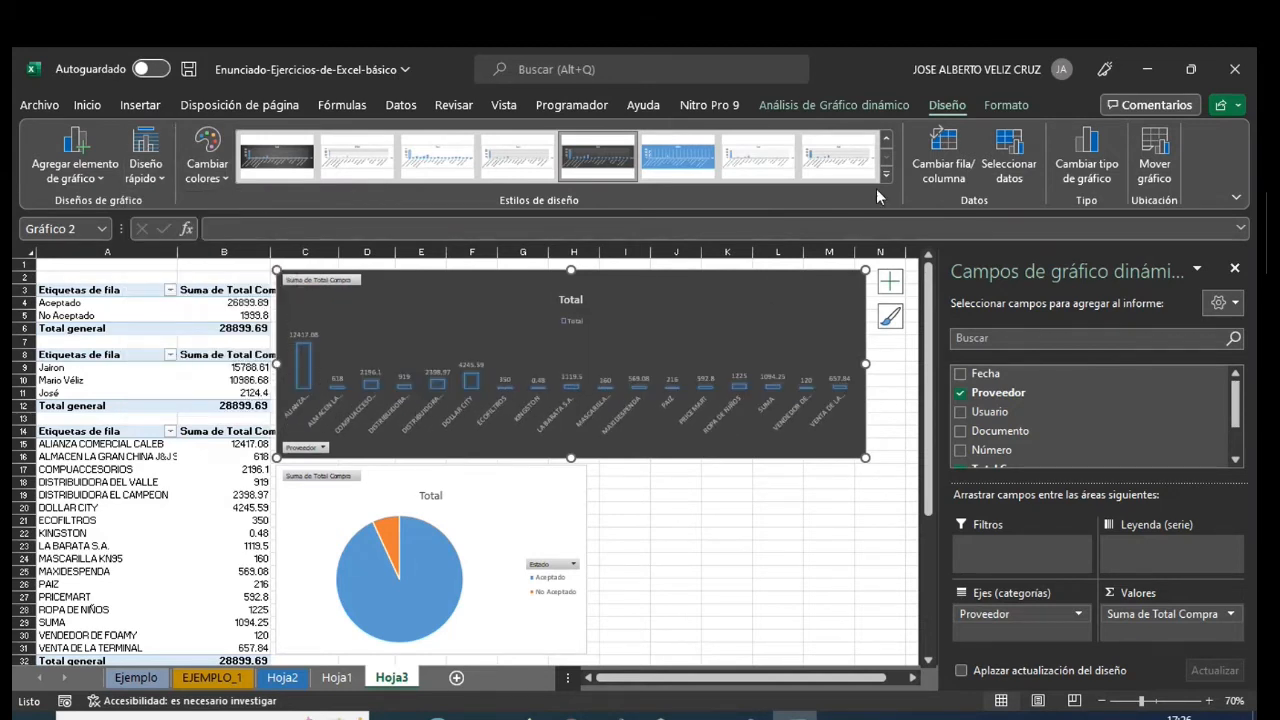
{"action": "left_click", "coordinate": [578, 165]}
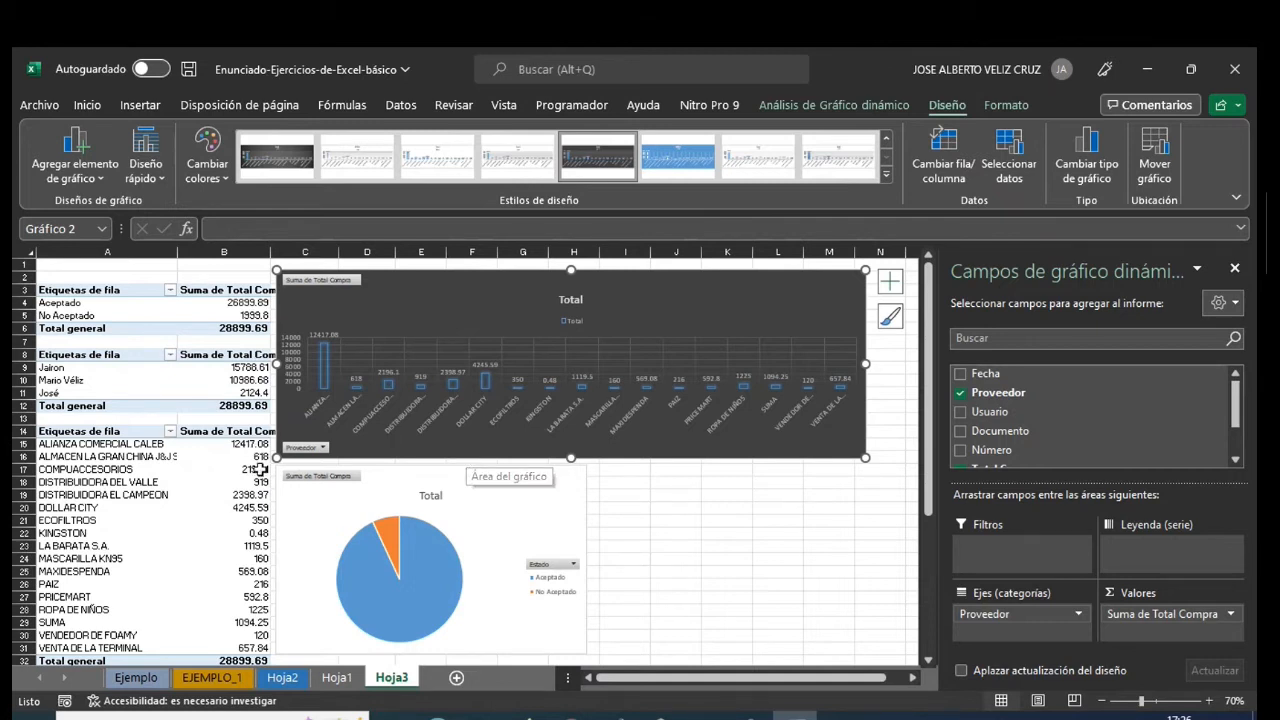
- Apply the dark gradient chart style to the Estado pie chart
{"action": "left_click", "coordinate": [523, 486]}
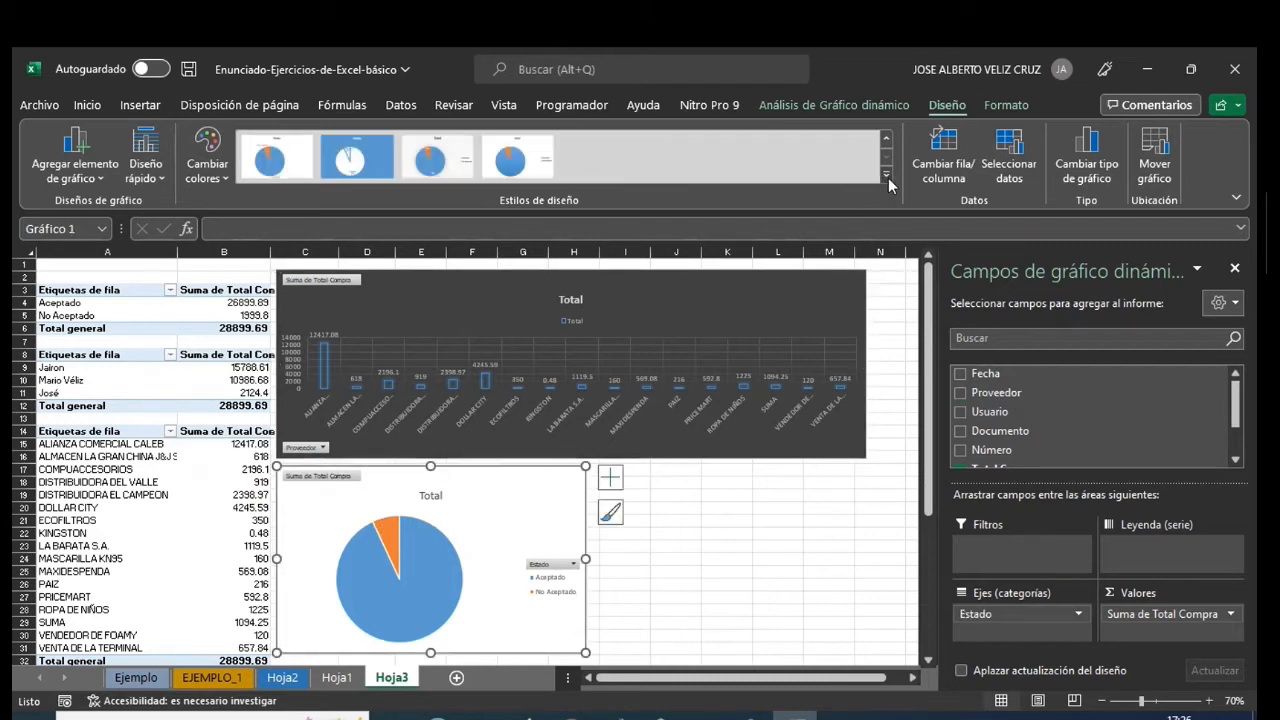
{"action": "left_click", "coordinate": [757, 160]}
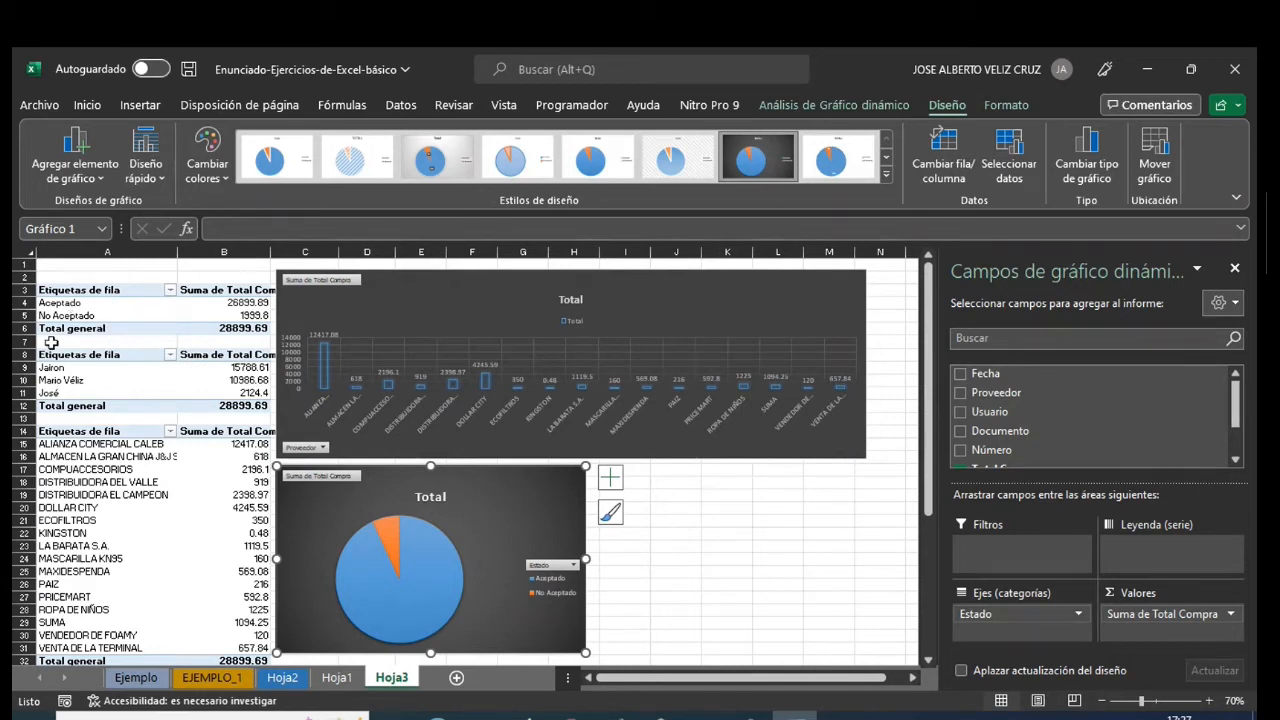
- Insert a clustered bar (Barras agrupadas) pivot chart from the Usuario pivot table at A8
{"action": "left_click", "coordinate": [54, 377]}
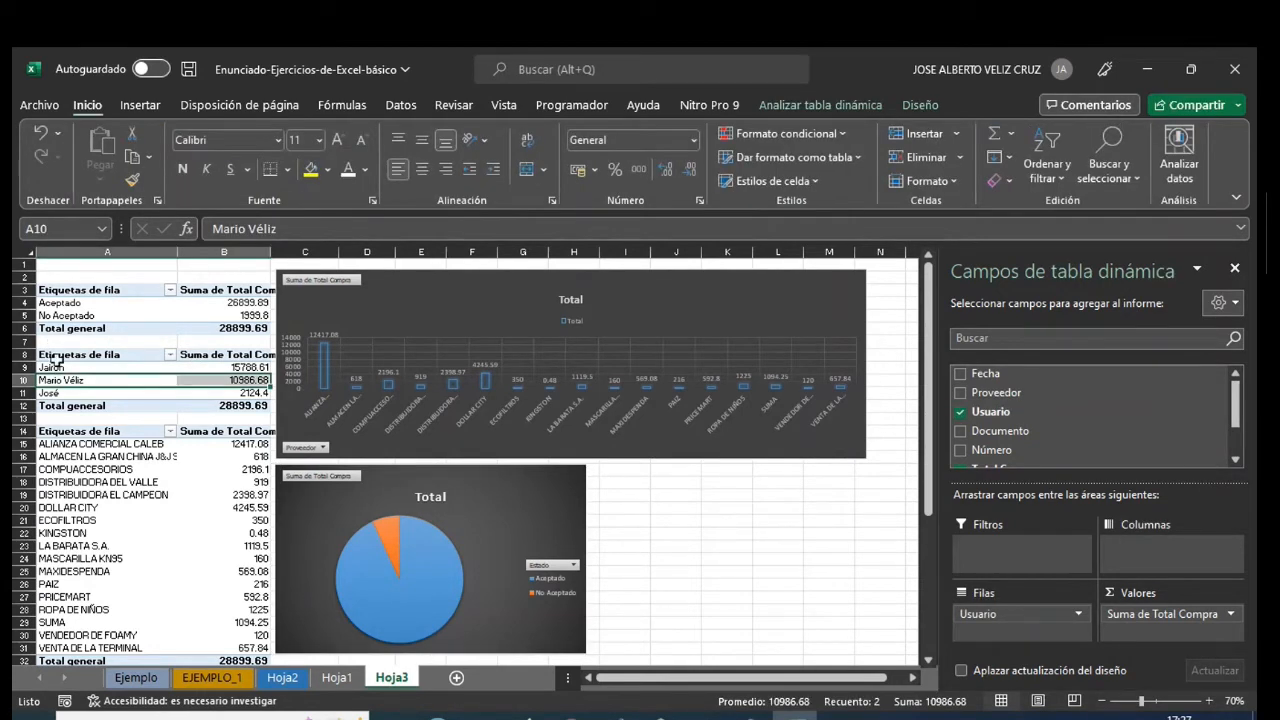
{"action": "left_click", "coordinate": [55, 356]}
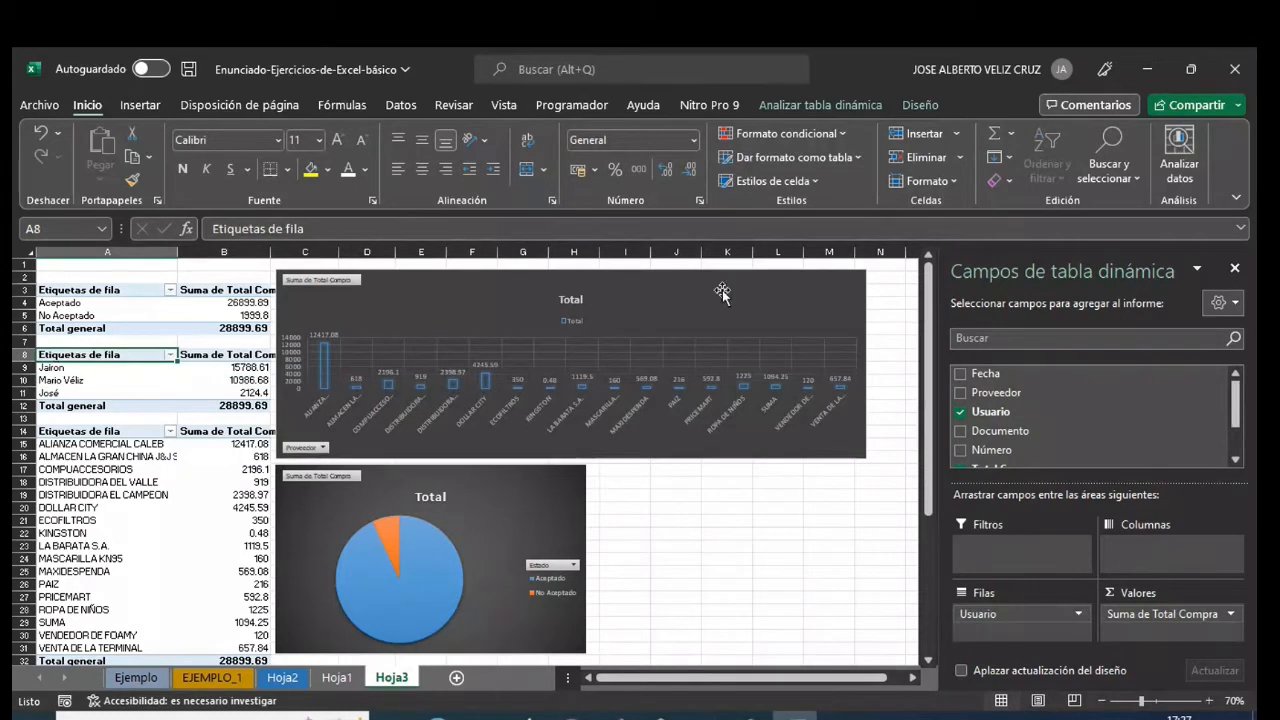
{"action": "left_click", "coordinate": [137, 106]}
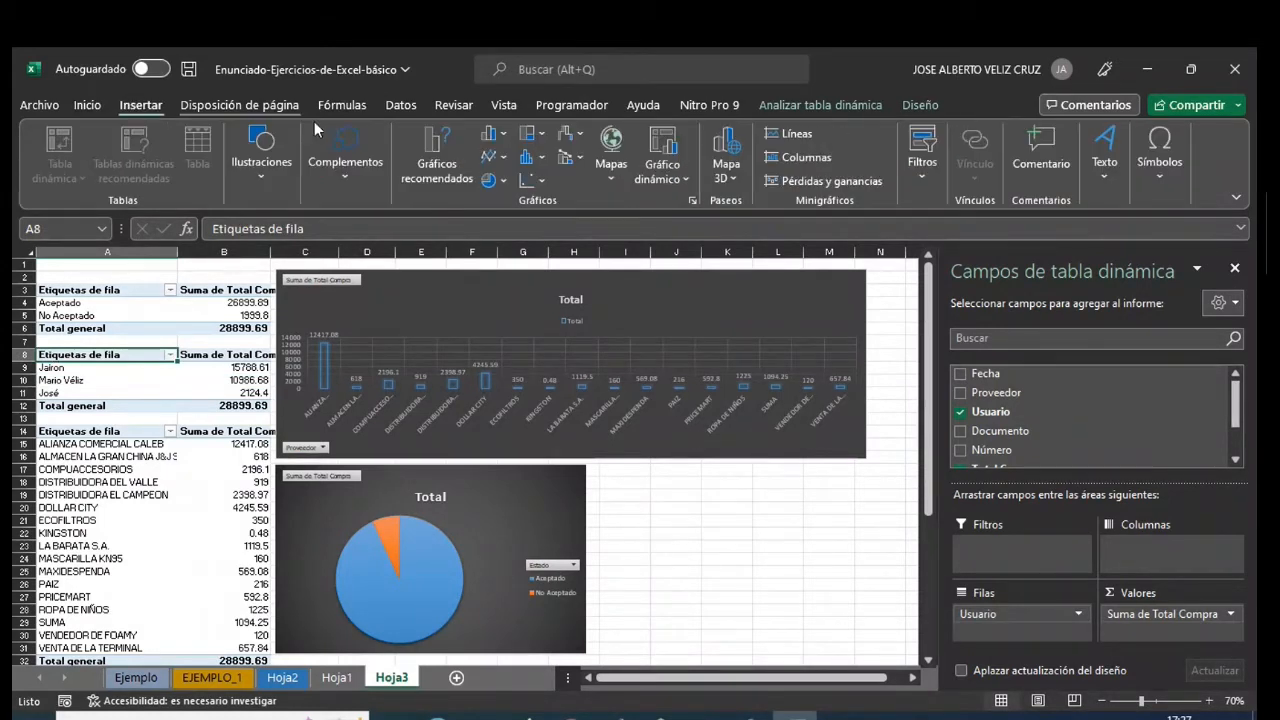
{"action": "left_click", "coordinate": [684, 179]}
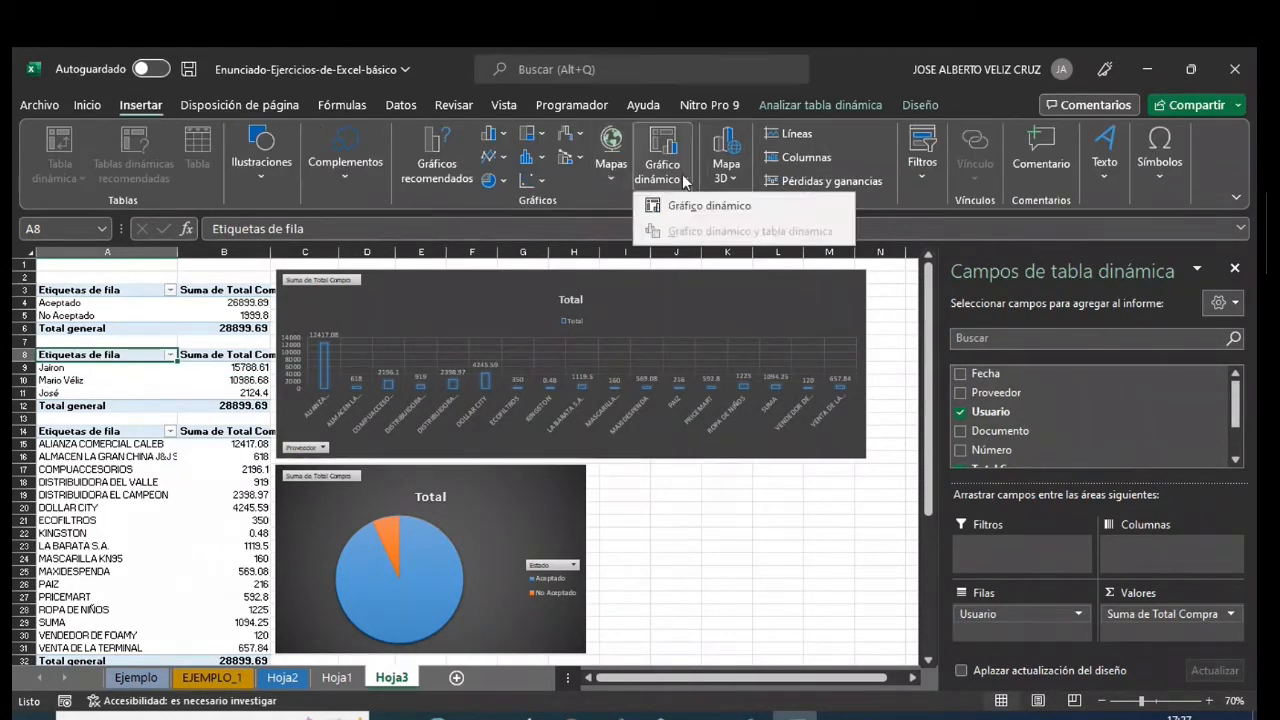
{"action": "left_click", "coordinate": [686, 207]}
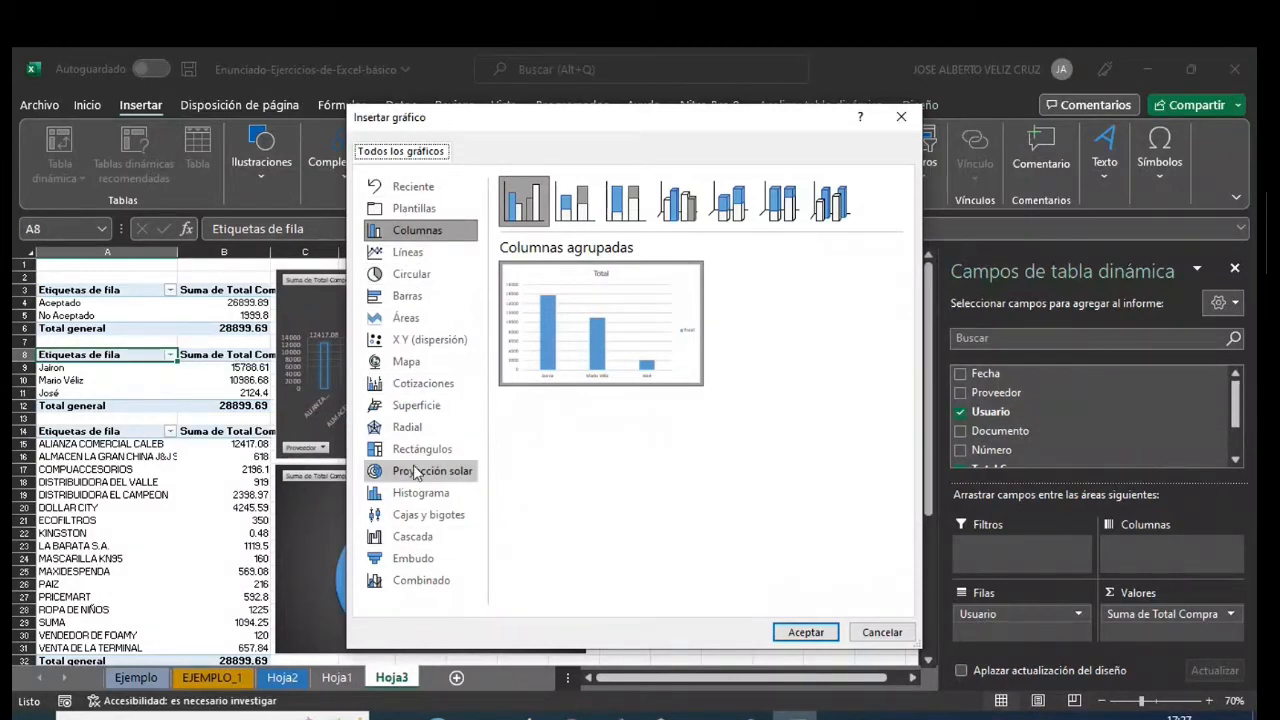
{"action": "left_click", "coordinate": [410, 298]}
{"action": "mouse_move", "coordinate": [555, 340]}
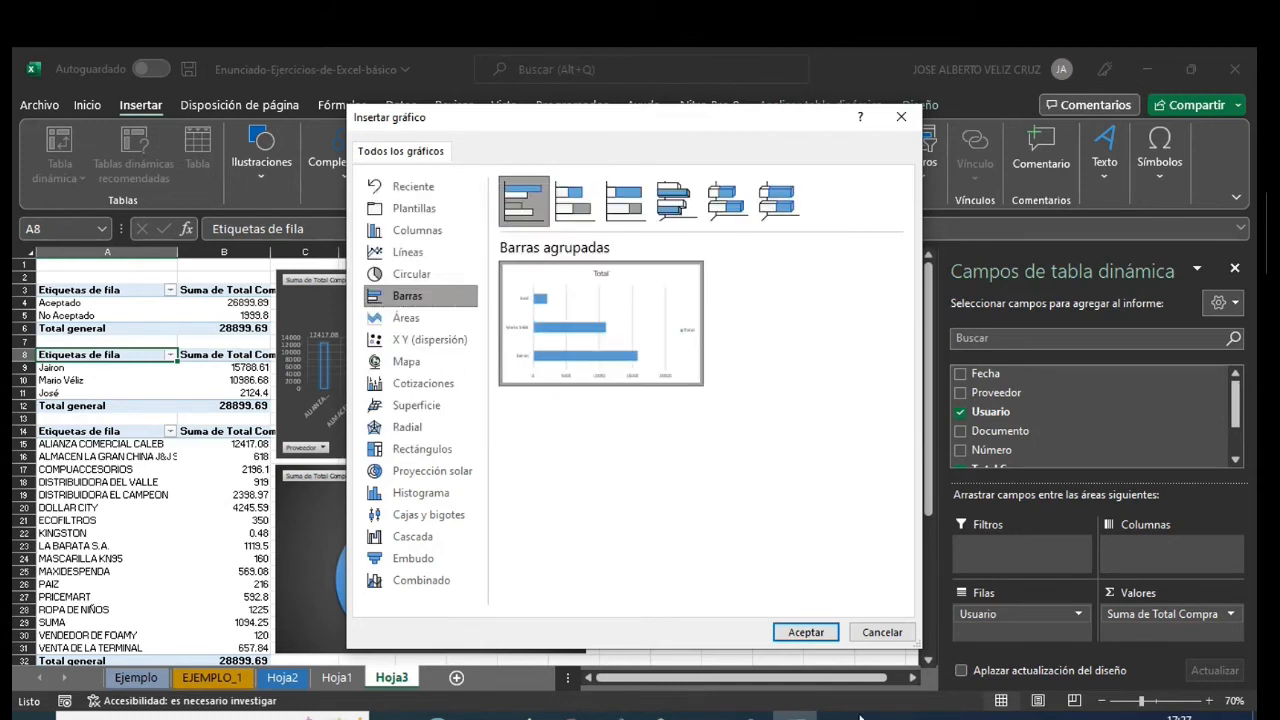
{"action": "left_click", "coordinate": [806, 633]}
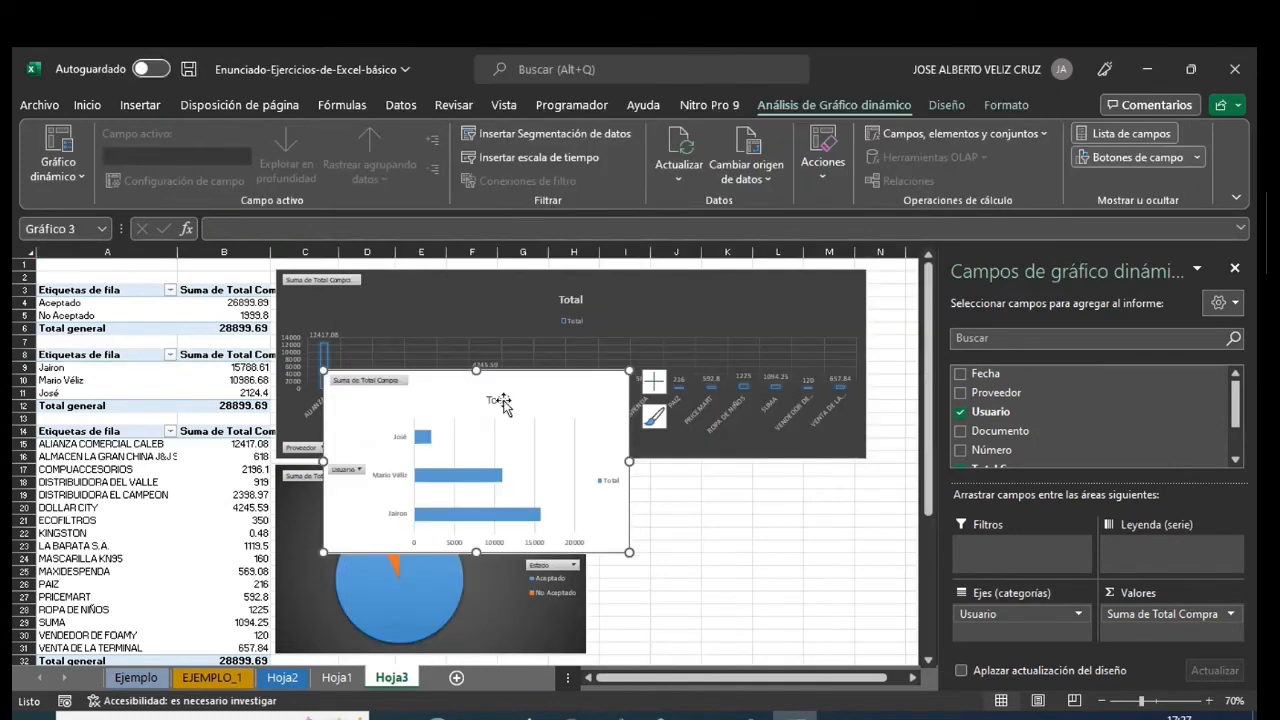
- Fit the Usuario bar chart beside the pie chart, ending at column M, and apply the matching dark gradient style
{"action": "left_click_drag", "start_coordinate": [467, 392], "coordinate": [724, 477]}
{"action": "left_click_drag", "start_coordinate": [871, 555], "coordinate": [864, 556]}
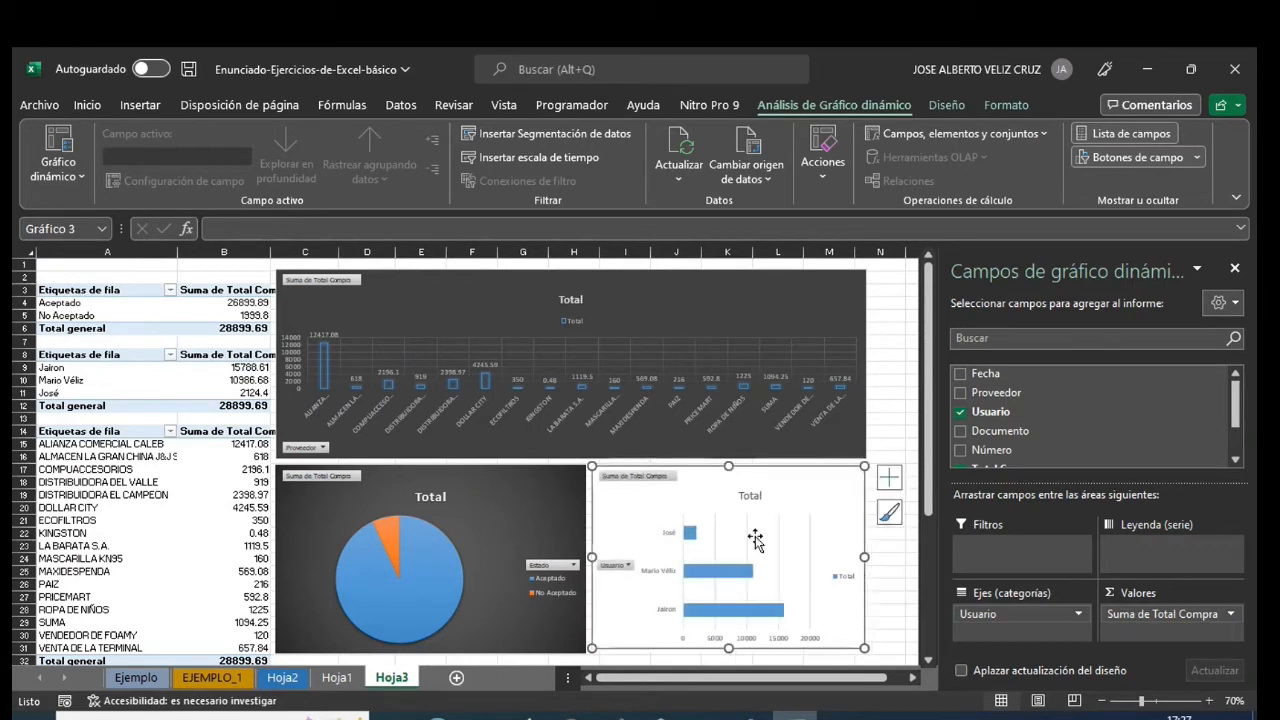
{"action": "left_click", "coordinate": [950, 104]}
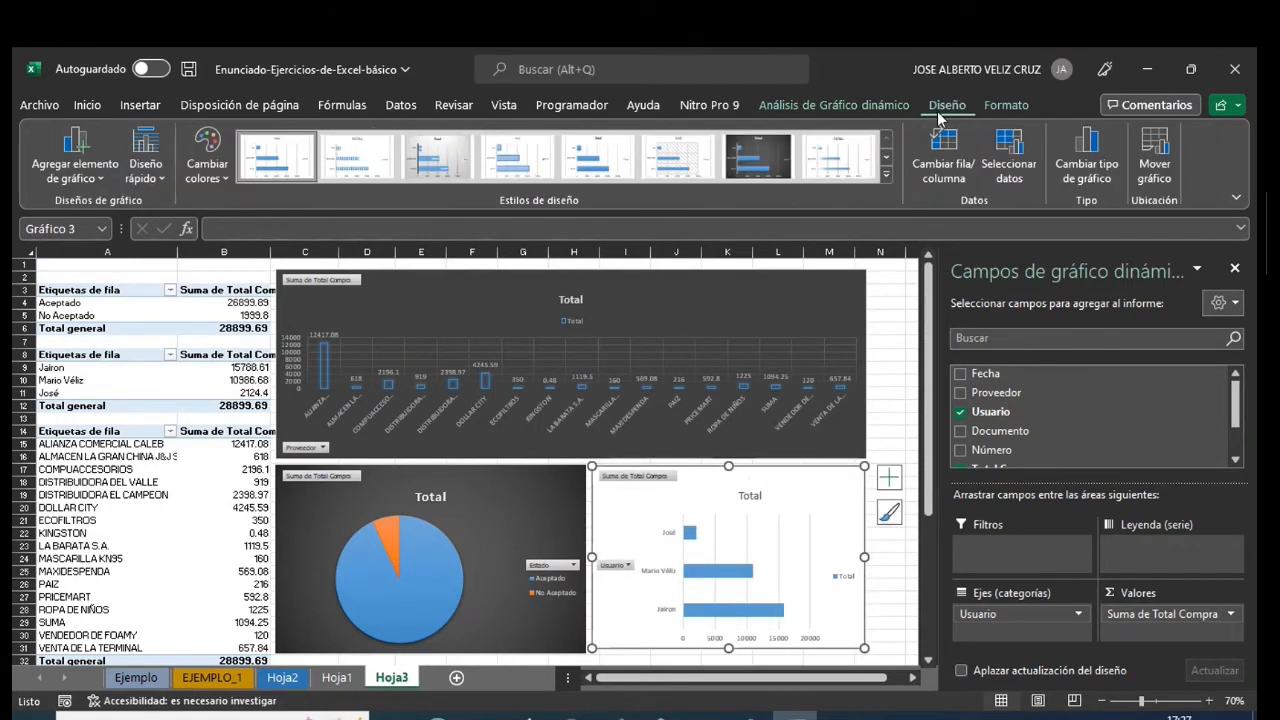
{"action": "left_click", "coordinate": [758, 157]}
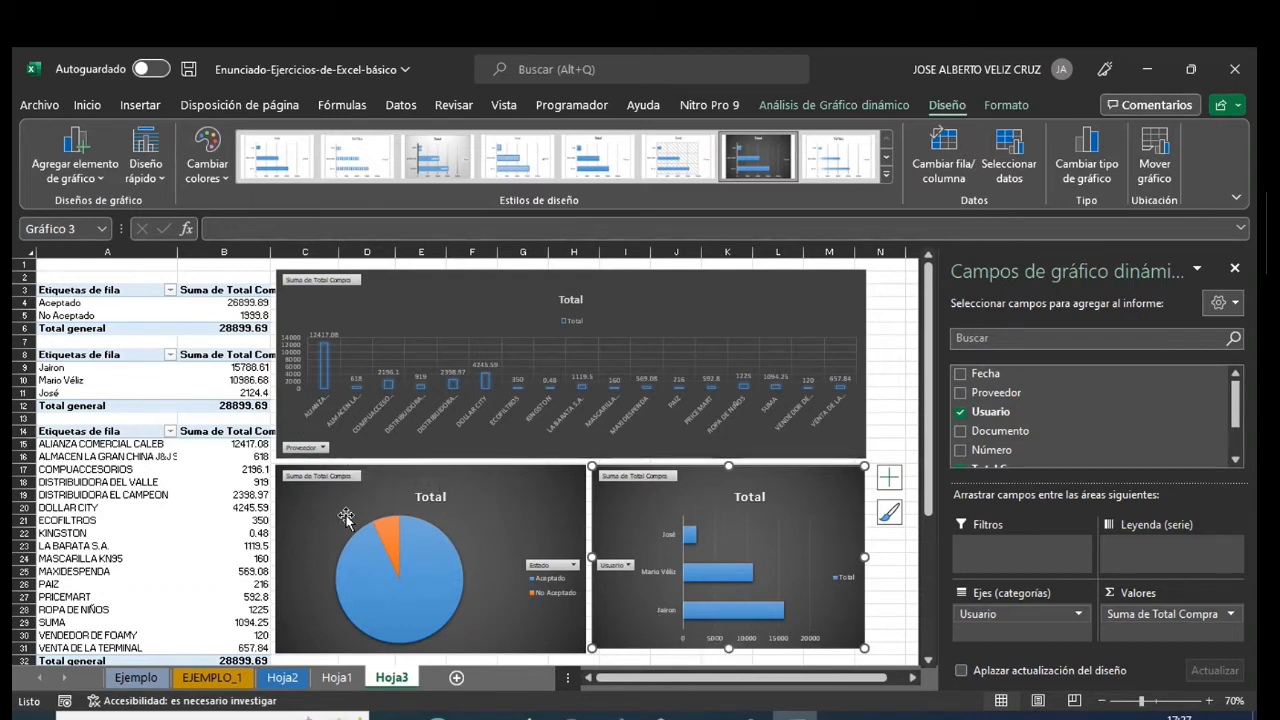
- Hide the pivot chart field list and insert two blank rows above row 1 on Hoja3
{"action": "left_click", "coordinate": [1235, 268]}
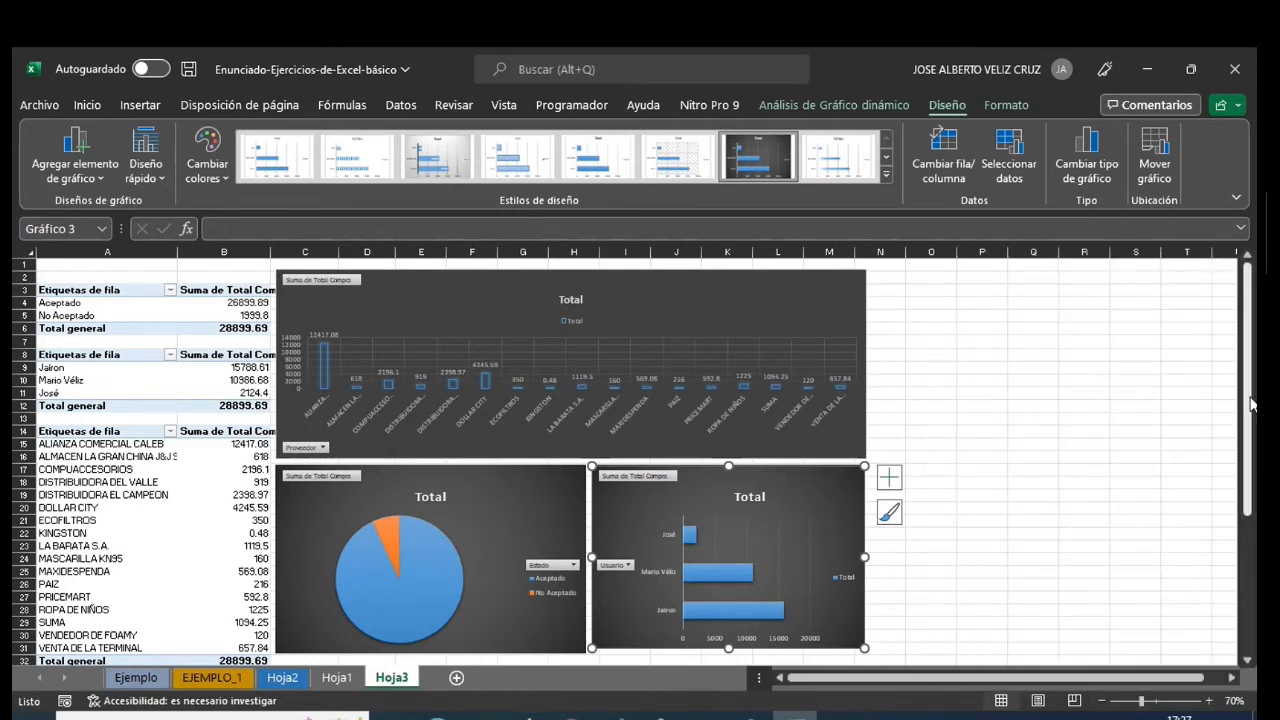
{"action": "right_click", "coordinate": [30, 266]}
{"action": "left_click", "coordinate": [64, 448]}
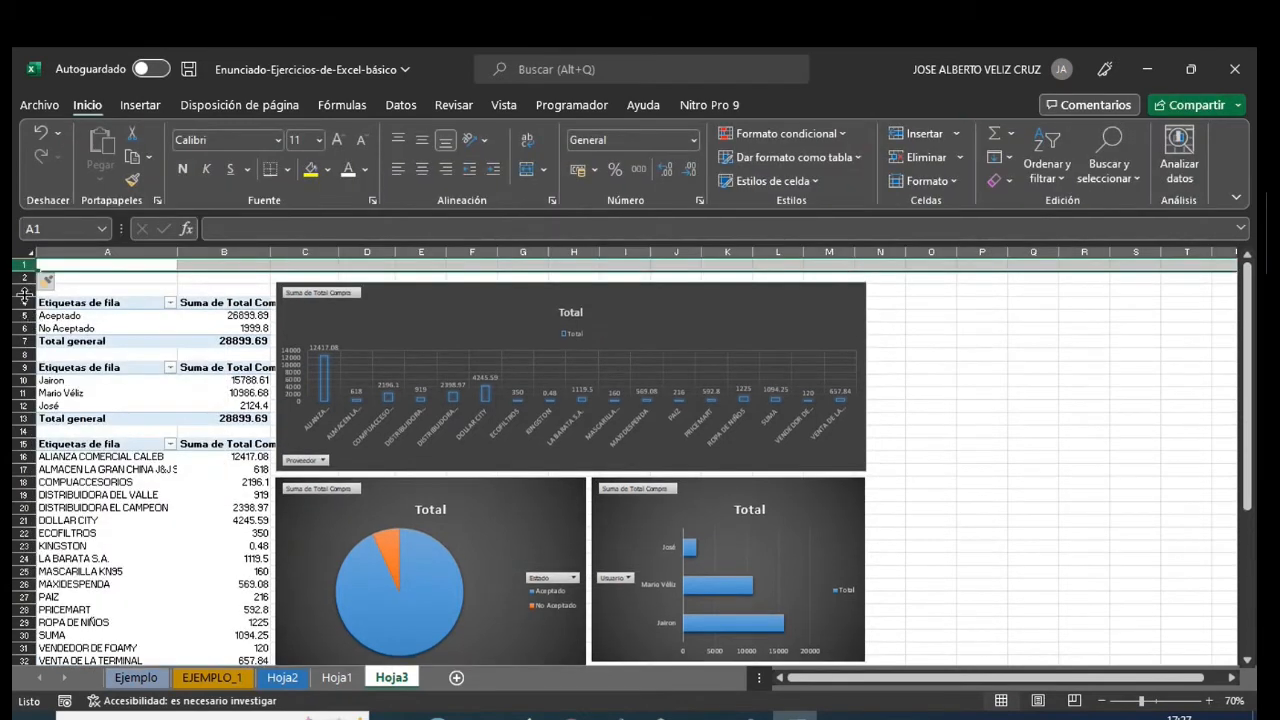
{"action": "right_click", "coordinate": [20, 267]}
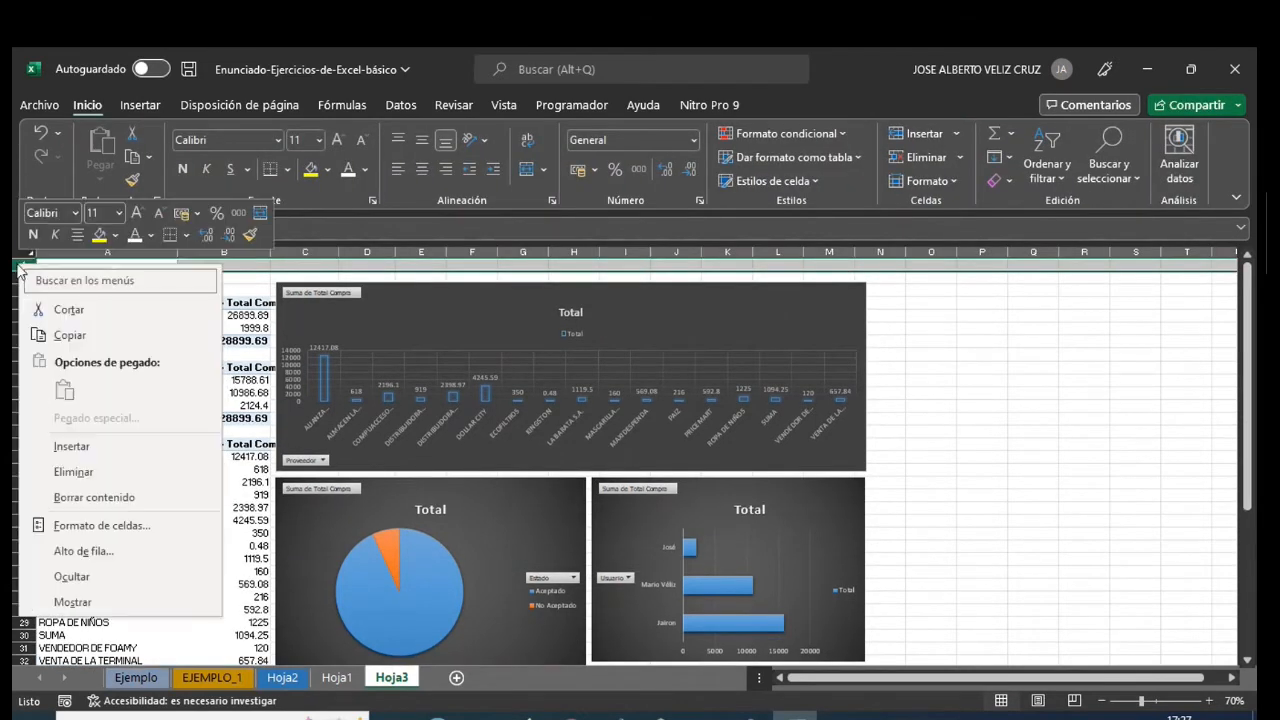
{"action": "left_click", "coordinate": [70, 446]}
{"action": "left_click", "coordinate": [982, 405]}
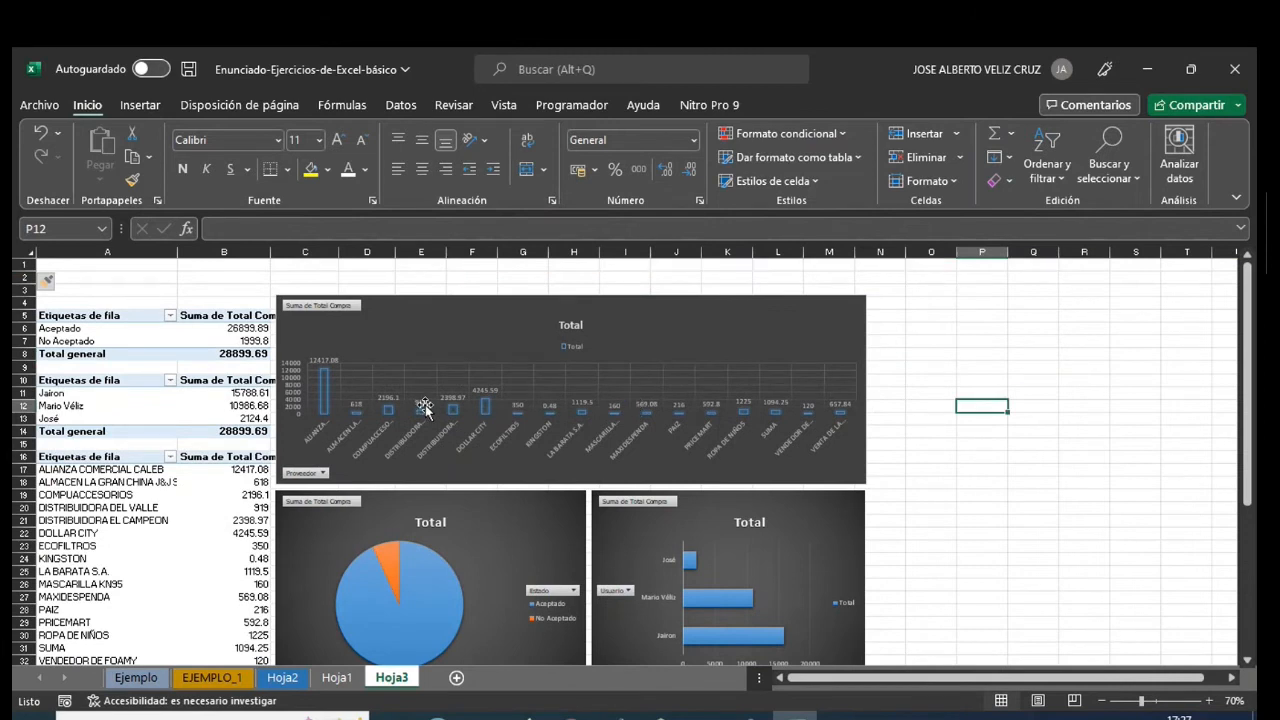
- Select all three pivot charts together and move them down slightly so the column chart starts level with row 5
{"action": "scroll", "coordinate": [997, 499], "scroll_direction": "down", "scroll_amount": 1}
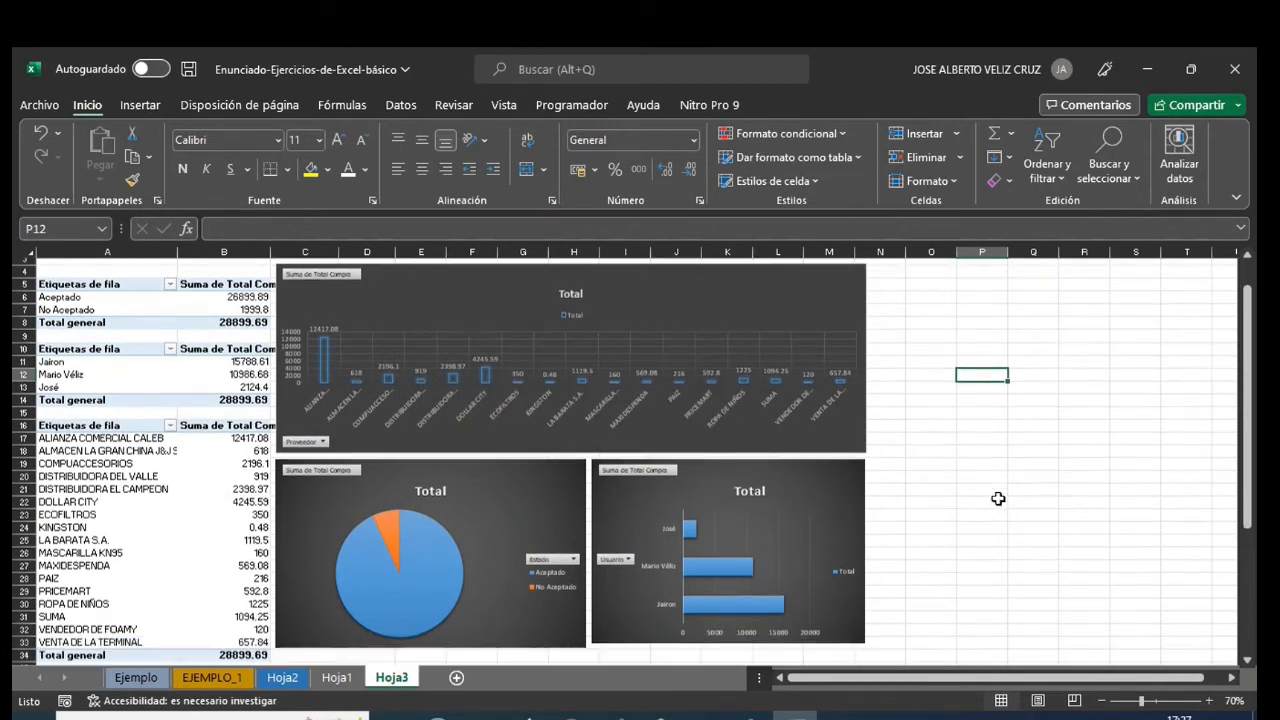
{"action": "scroll", "coordinate": [998, 499], "scroll_direction": "up", "scroll_amount": 1}
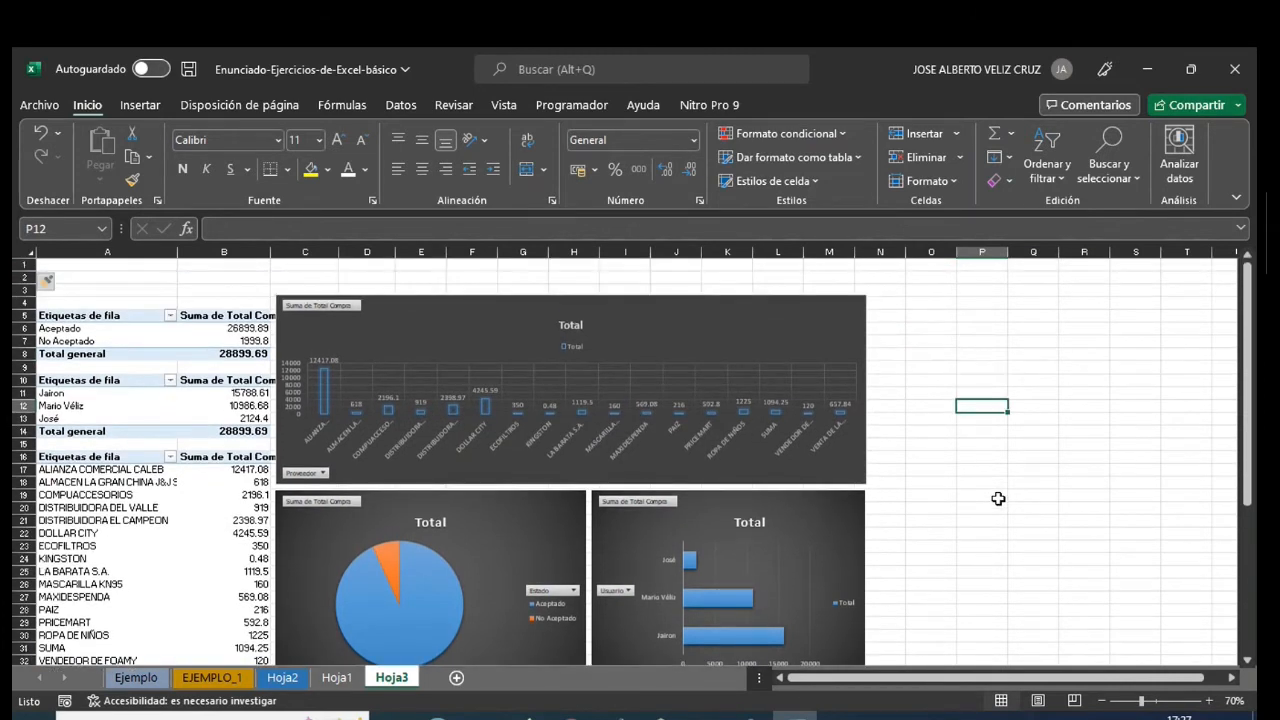
{"action": "scroll", "coordinate": [900, 432], "scroll_direction": "down", "scroll_amount": 1}
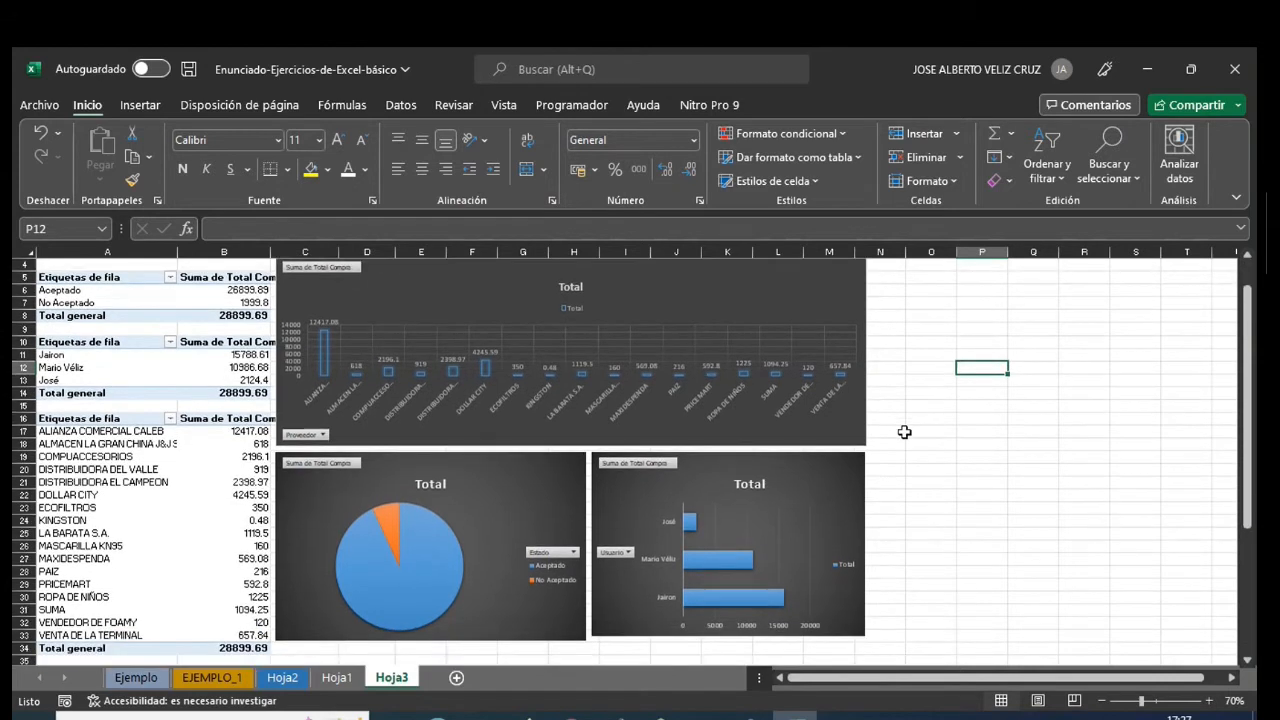
{"action": "left_click", "coordinate": [814, 290]}
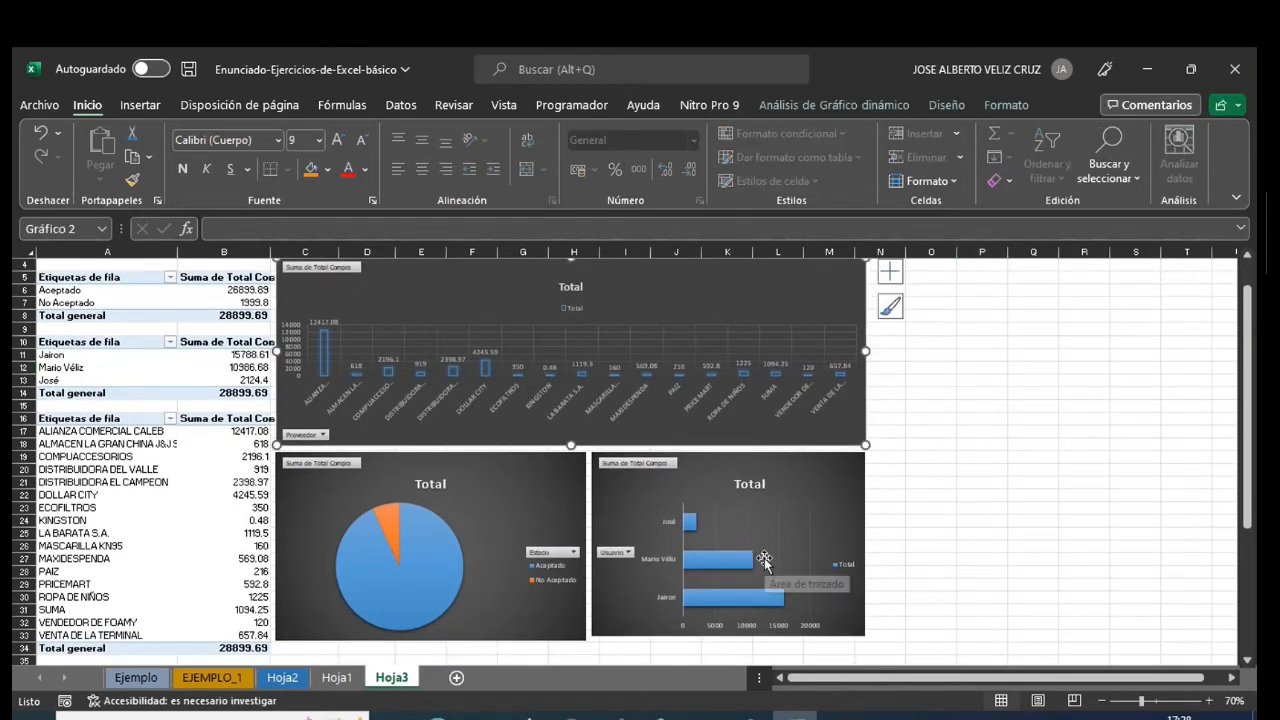
{"action": "left_click", "coordinate": [796, 490], "text": "ctrl"}
{"action": "left_click", "coordinate": [542, 500], "text": "ctrl"}
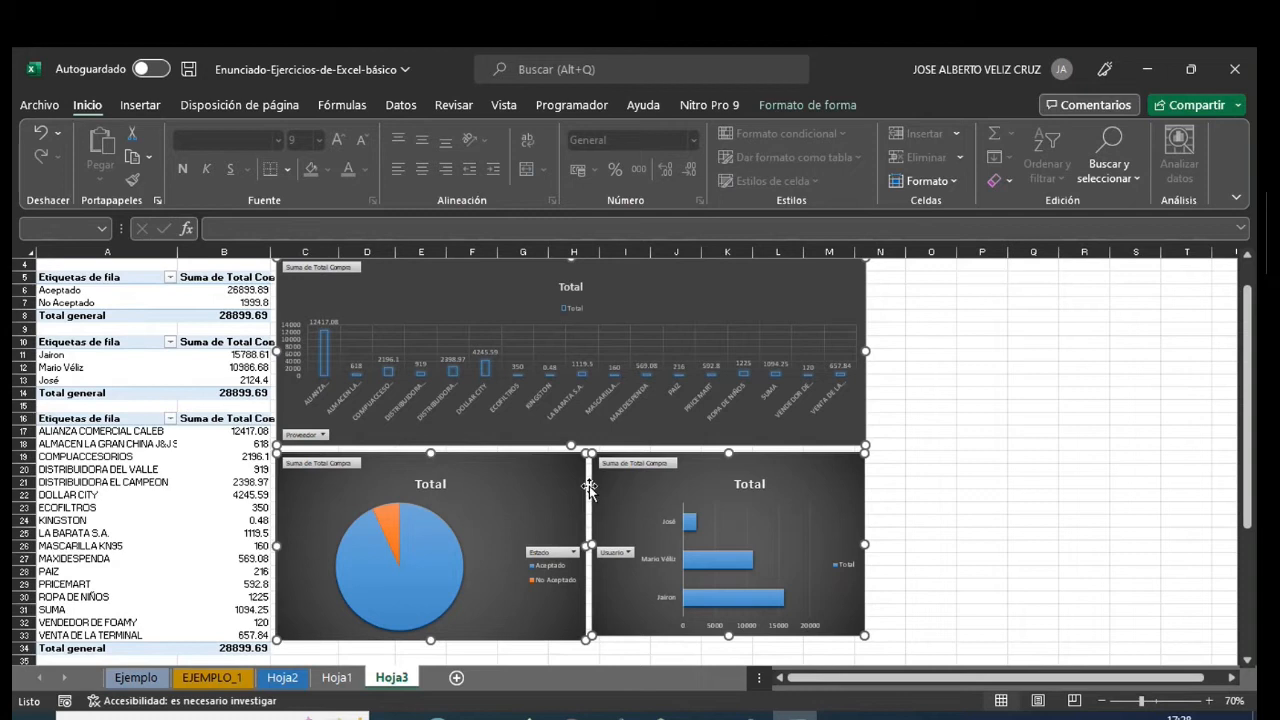
{"action": "left_click_drag", "start_coordinate": [684, 434], "coordinate": [684, 446]}
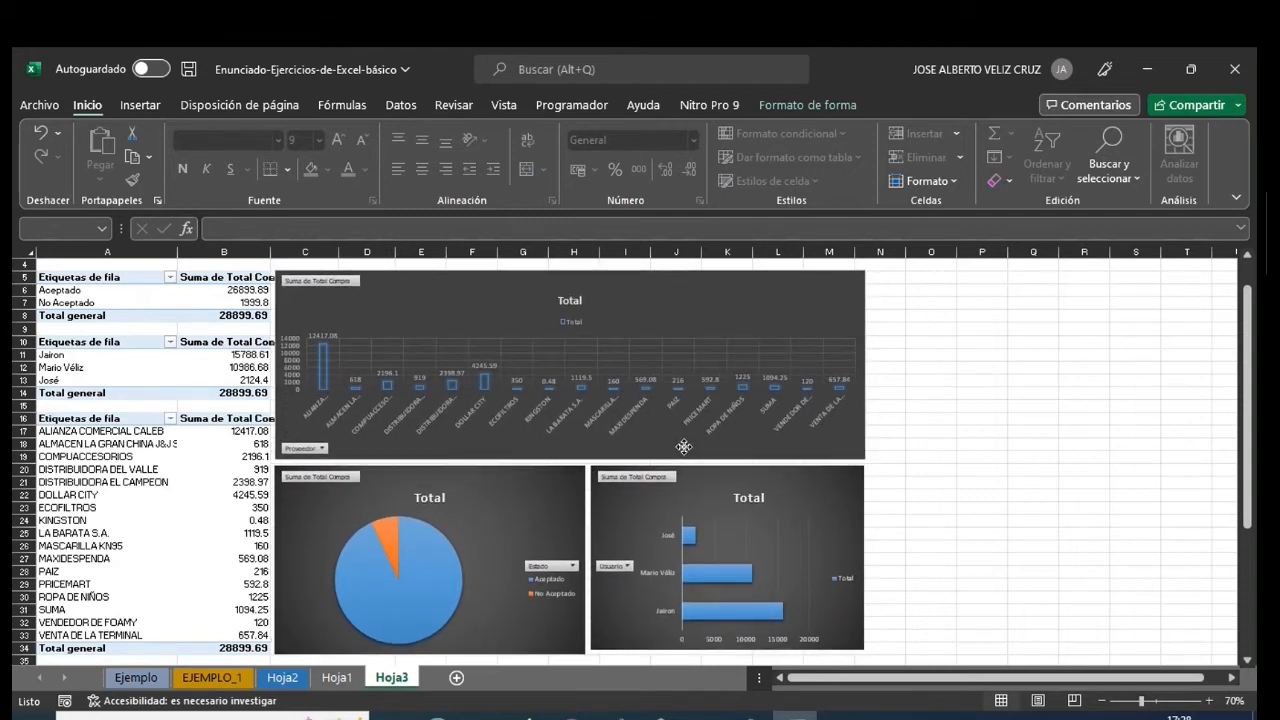
{"action": "left_click", "coordinate": [962, 470]}
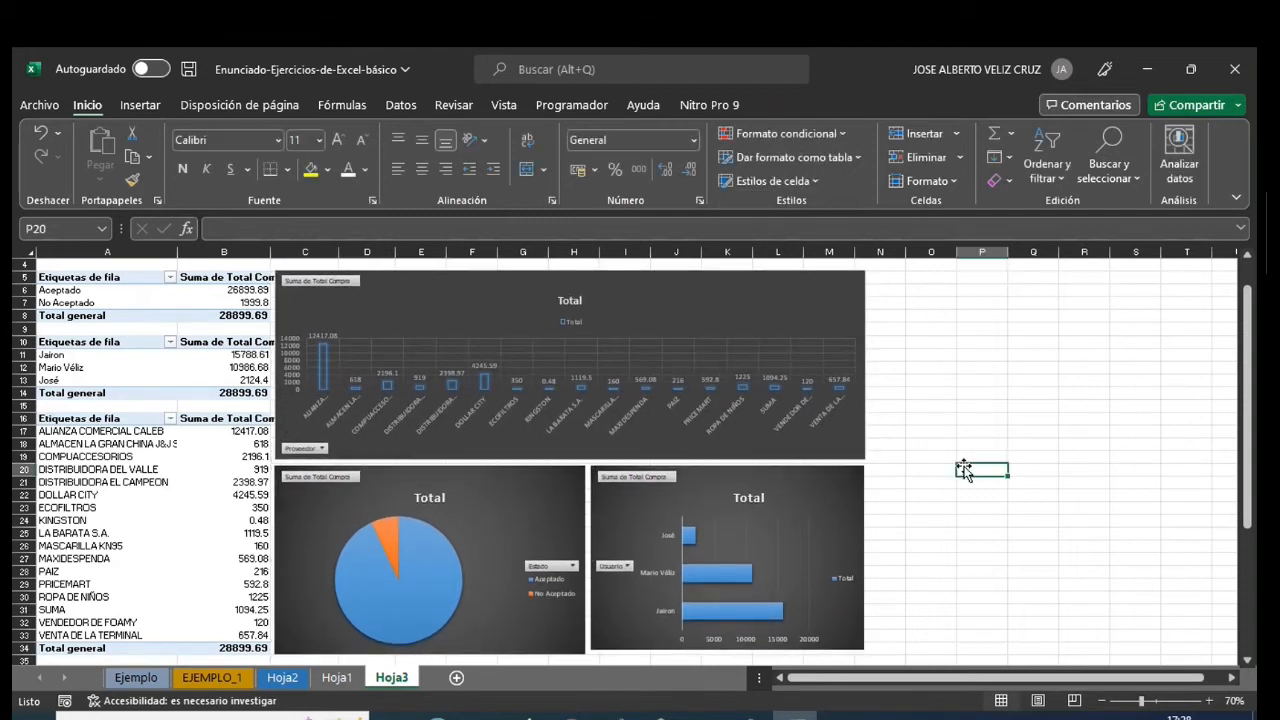
- Rename the row label header of the status pivot table in A5 as "Estado de la Compra"
{"action": "left_click", "coordinate": [92, 278]}
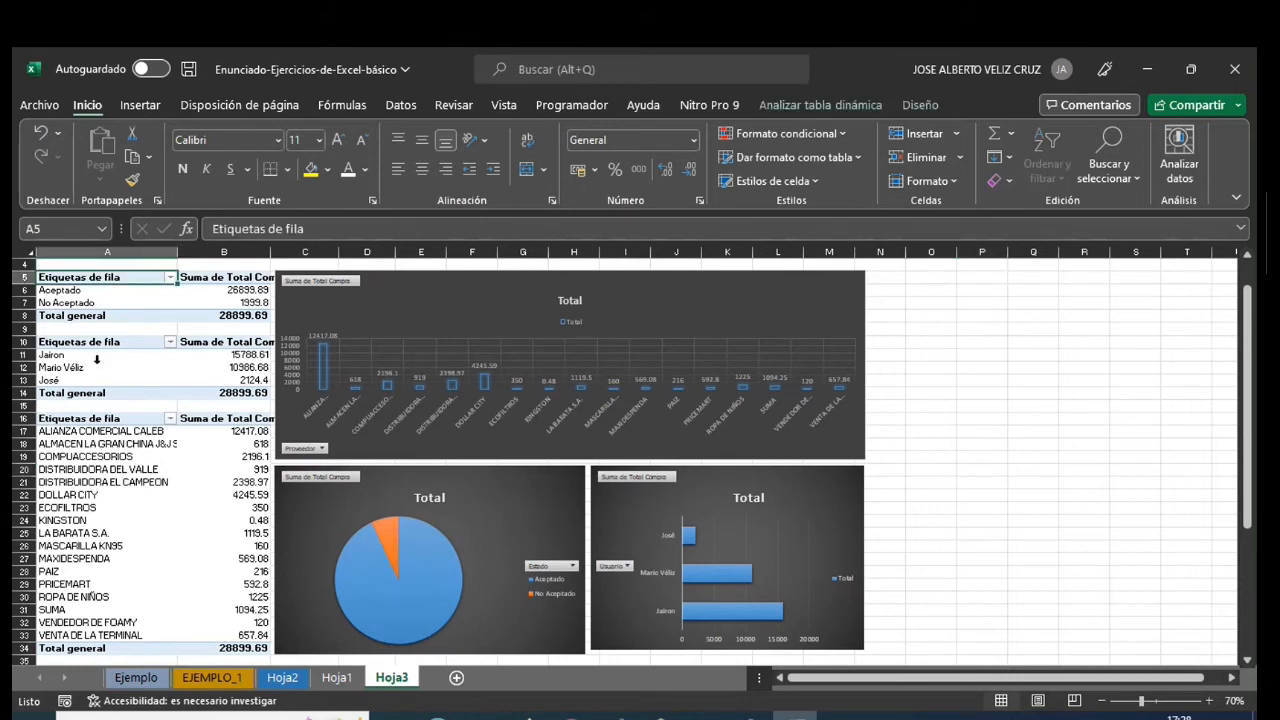
{"action": "type", "text": "e"}
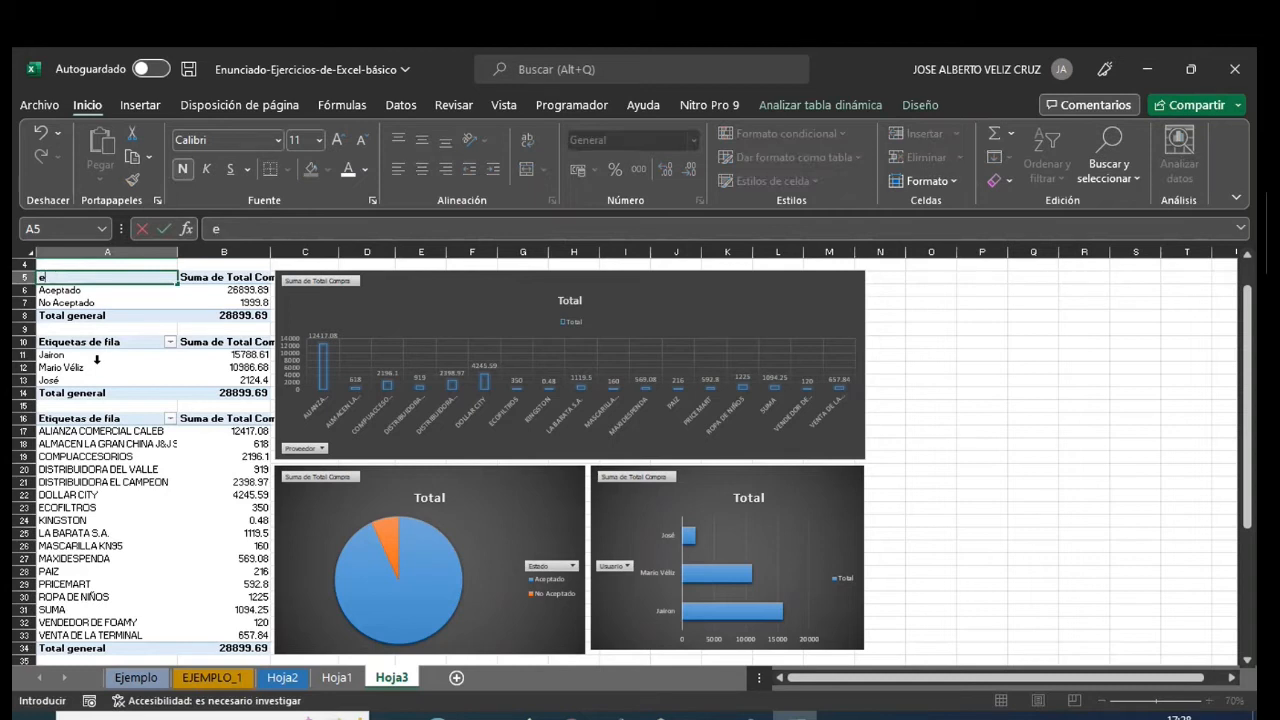
{"action": "type", "text": "Stado de la Compra"}
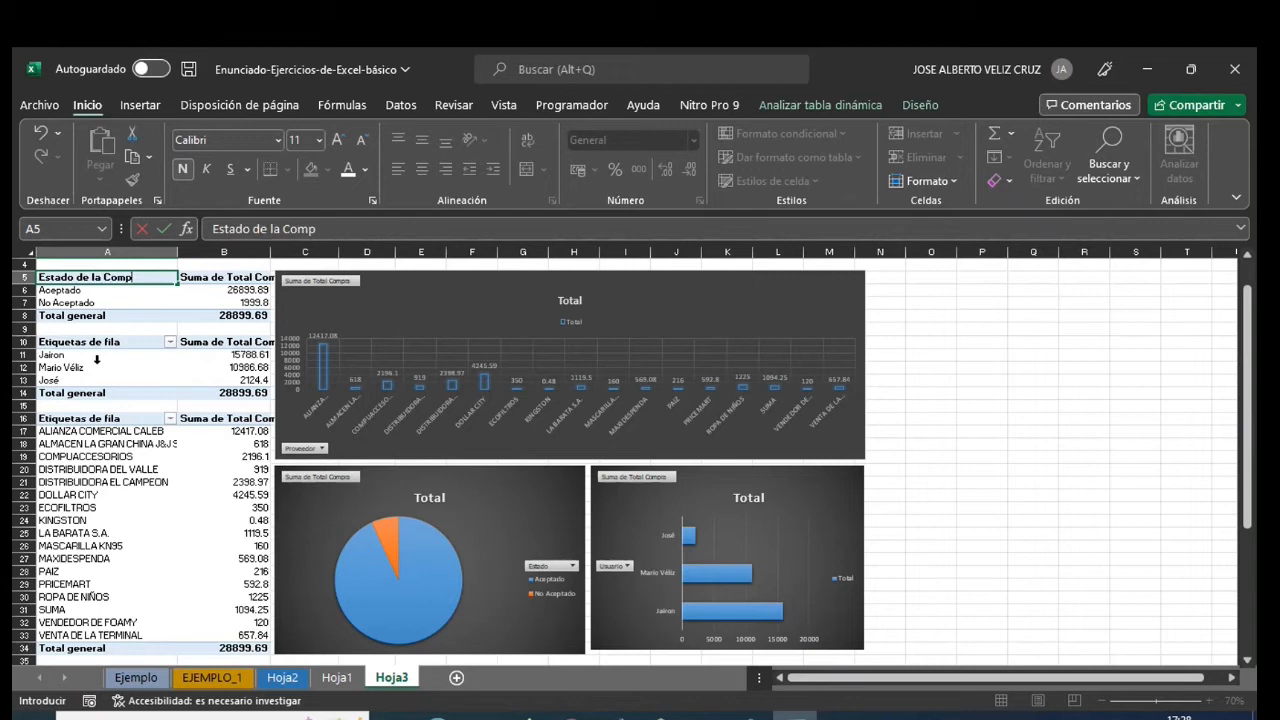
{"action": "left_click", "coordinate": [90, 303]}
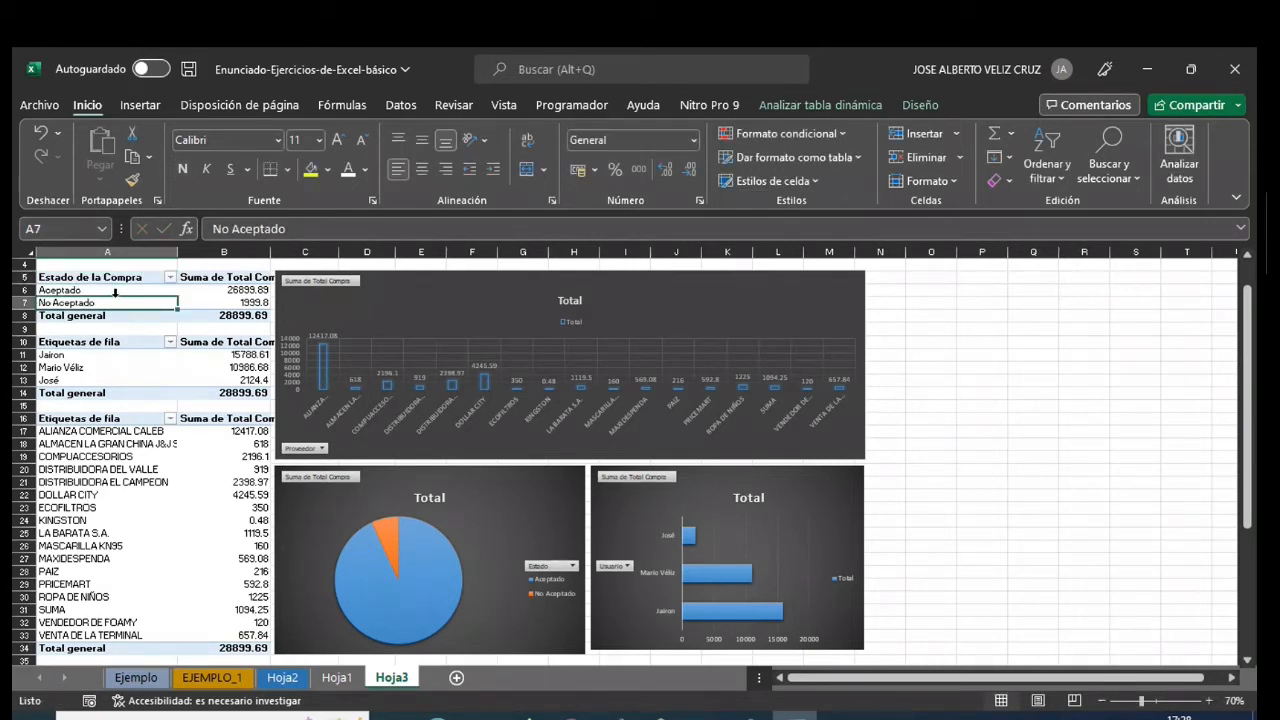
- Look at the filter options of the status pivot table and select its Suma de Total Compra header in B5
{"action": "left_click", "coordinate": [171, 277]}
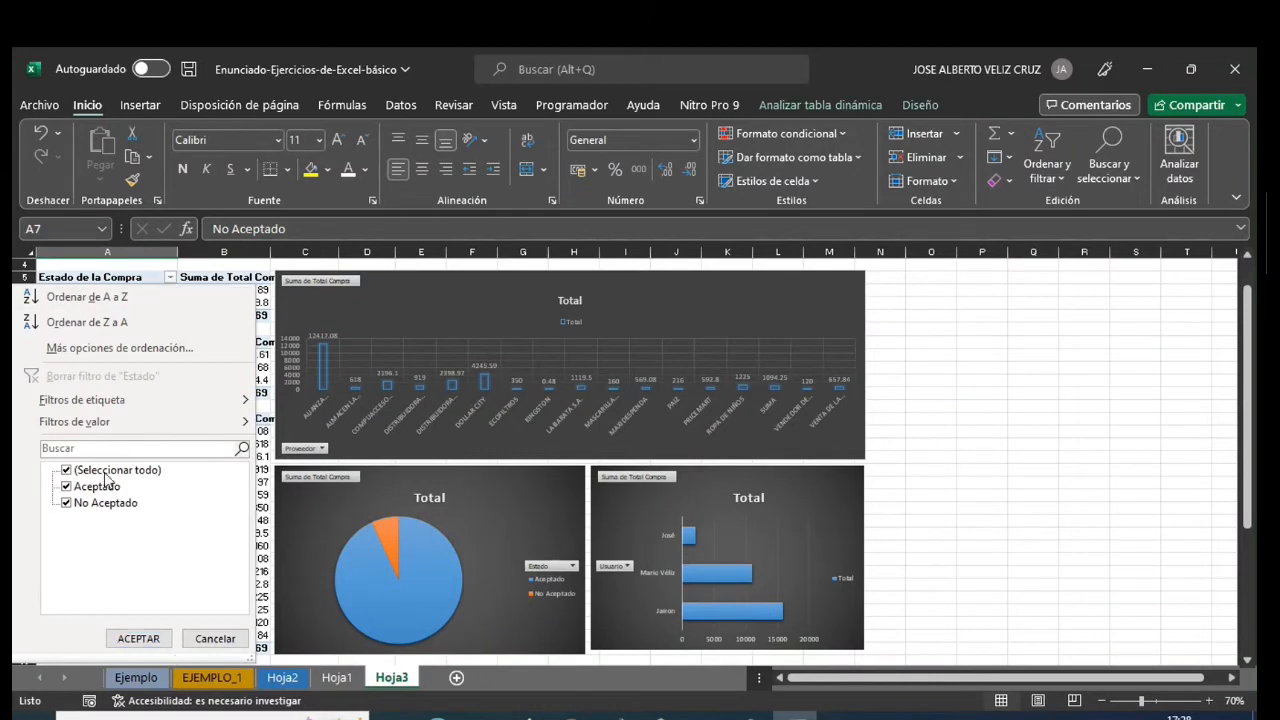
{"action": "left_click", "coordinate": [170, 279]}
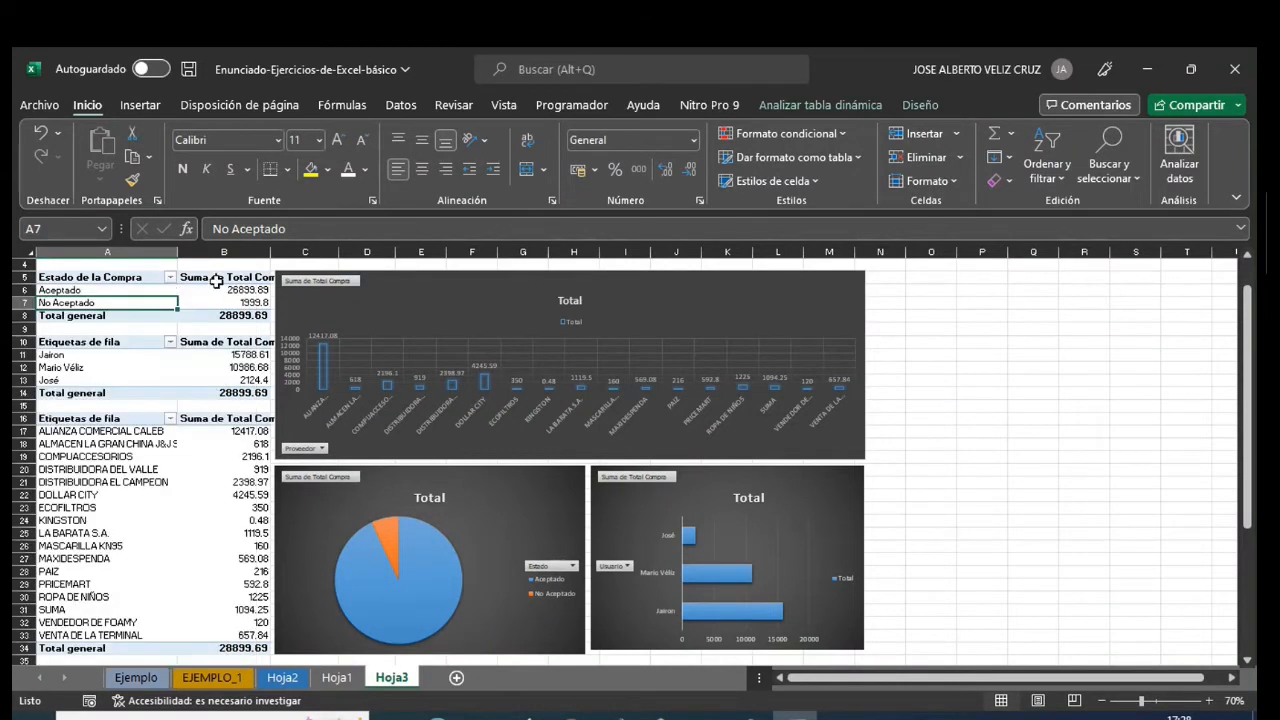
{"action": "left_click", "coordinate": [216, 280]}
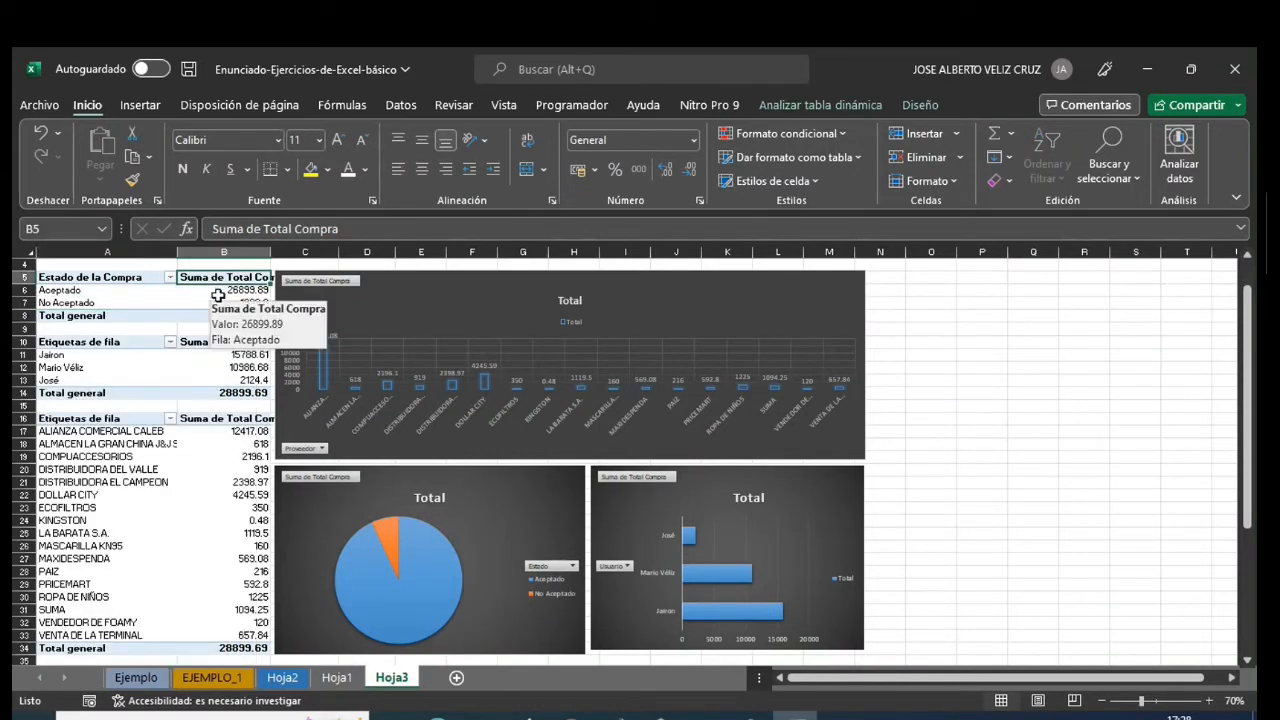
- Try to rename the status pivot table's value header in B5 as "Total Compra"
{"action": "type", "text": "Tot"}
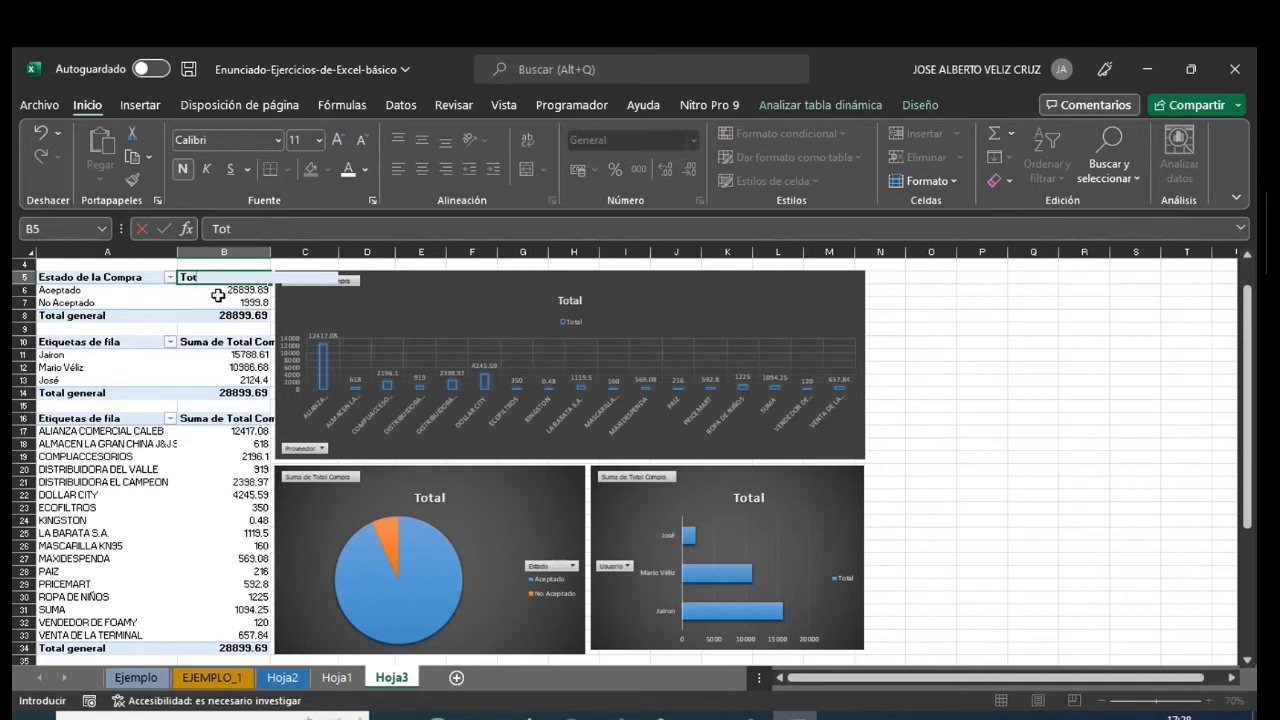
{"action": "type", "text": "al Compra"}
{"action": "key", "text": "Return"}
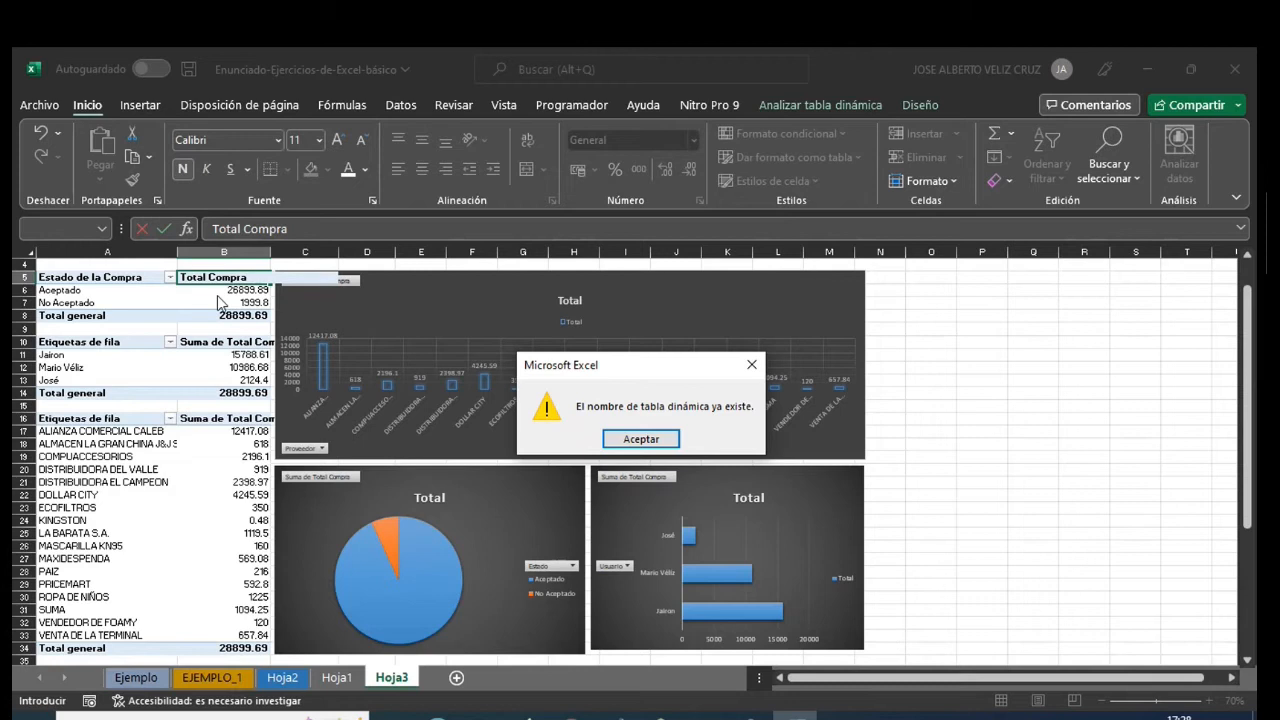
{"action": "left_click", "coordinate": [641, 440]}
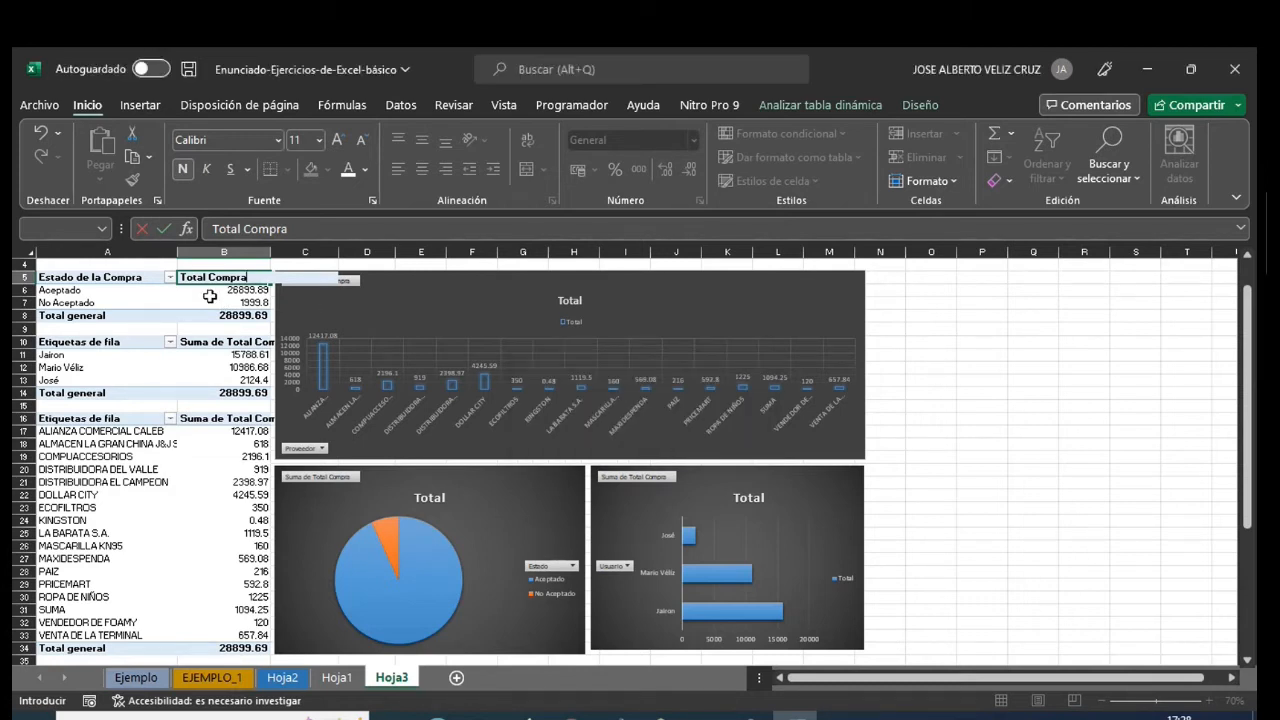
{"action": "key", "text": "Escape"}
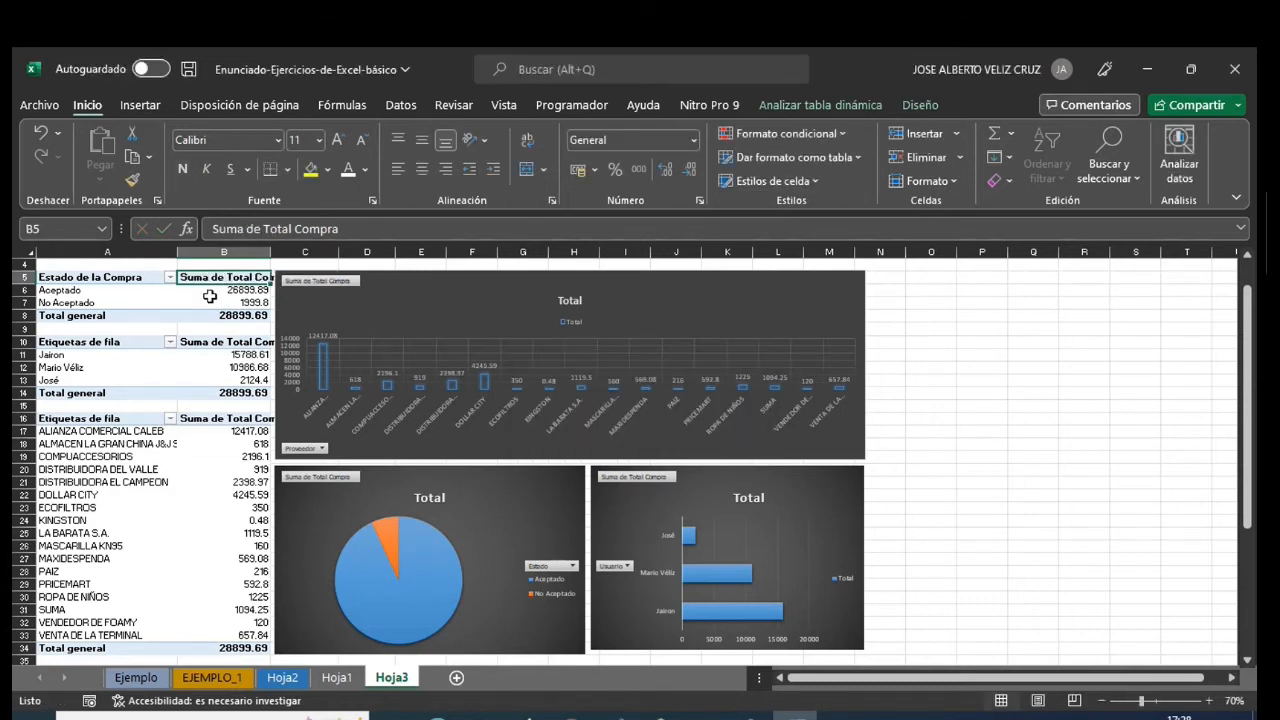
- Wrap the text of the value headers in B5 and B10 and rename the row label header in A10 as "Empleados"
{"action": "left_click", "coordinate": [529, 145]}
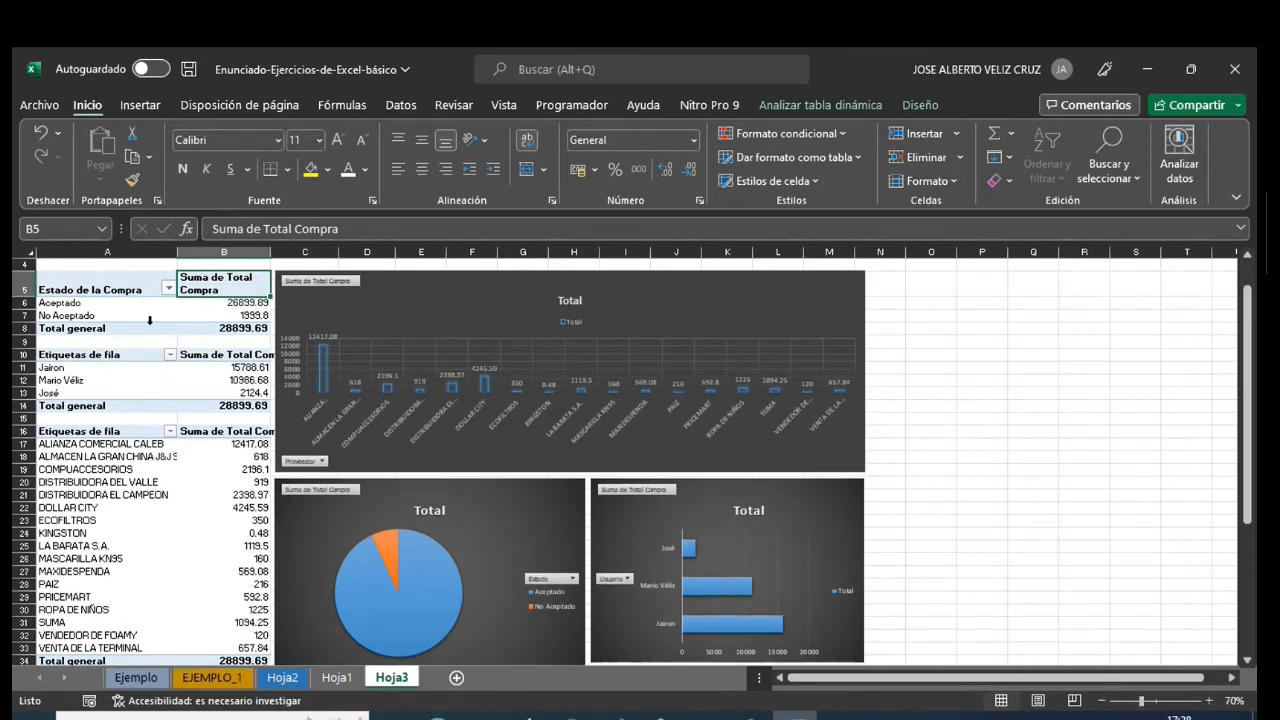
{"action": "left_click", "coordinate": [112, 358]}
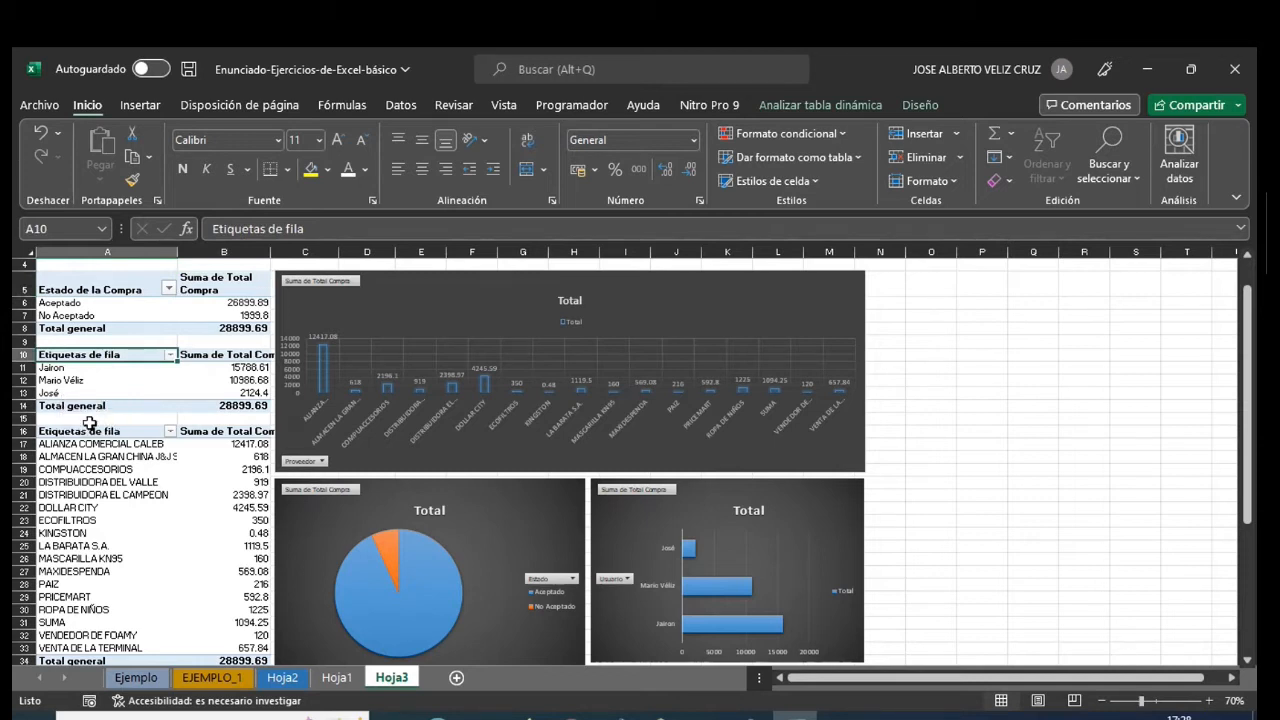
{"action": "type", "text": "Empleados"}
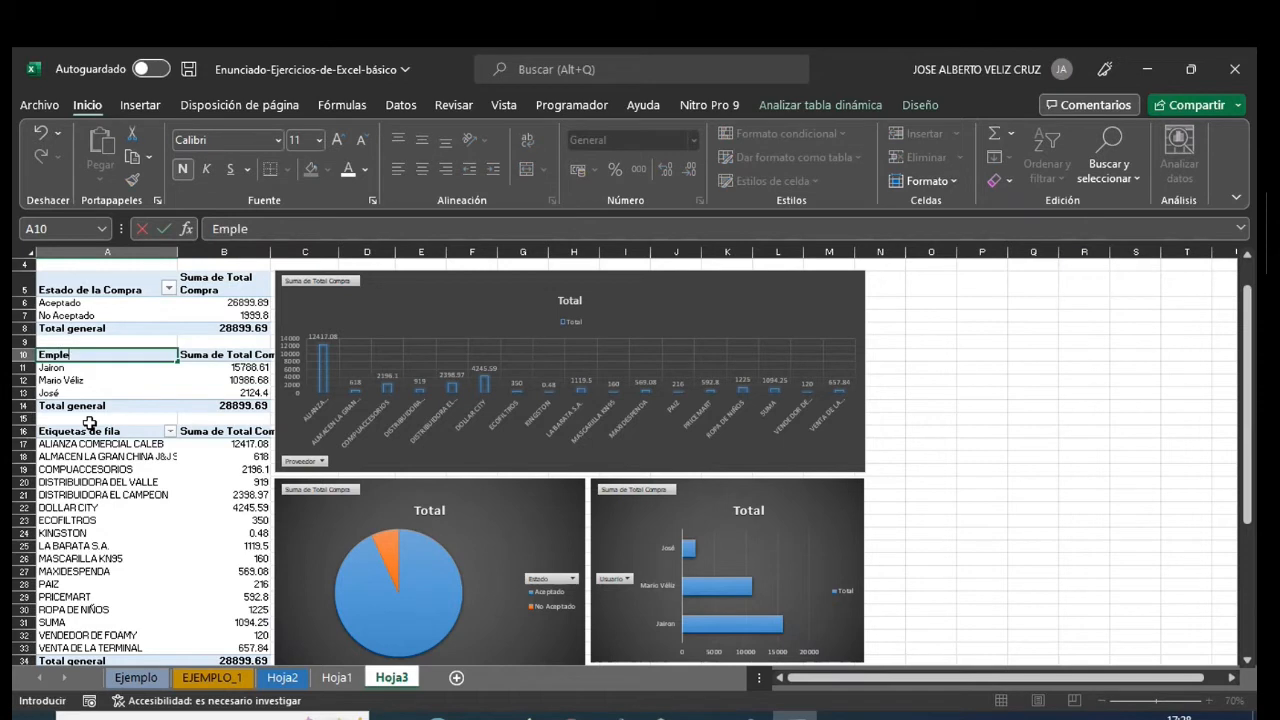
{"action": "key", "text": "Return"}
{"action": "left_click", "coordinate": [202, 360]}
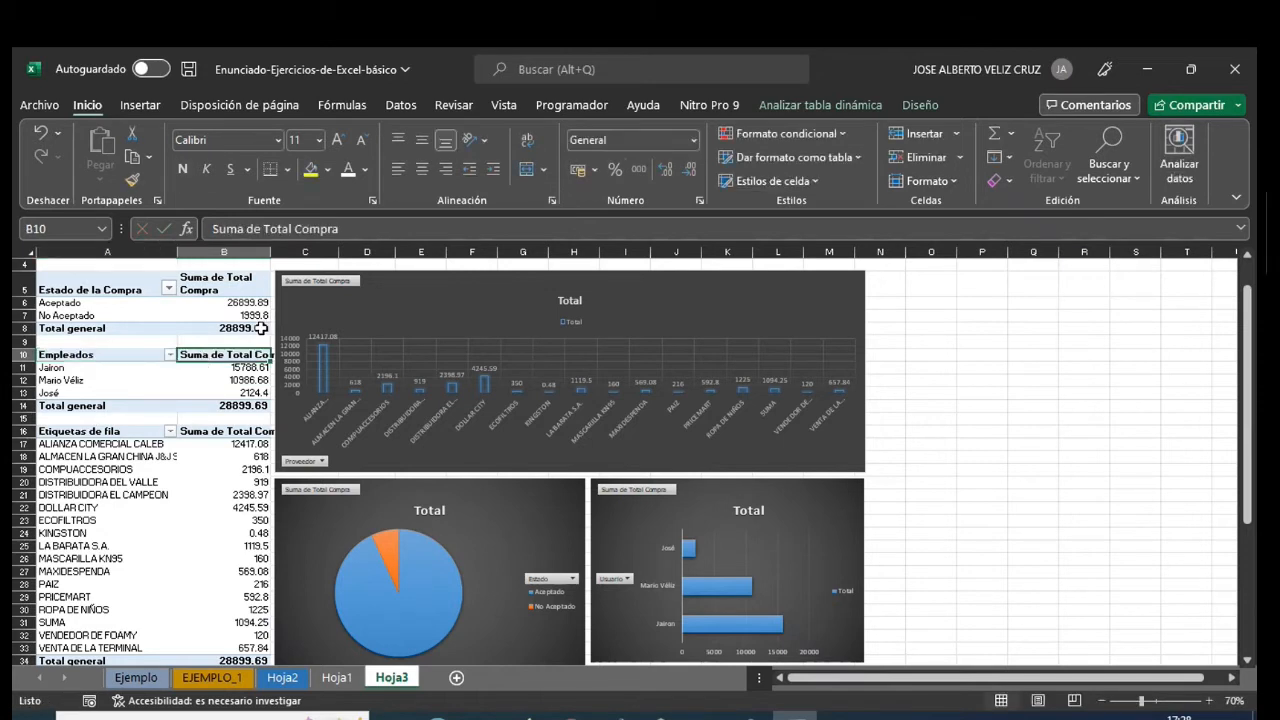
{"action": "left_click", "coordinate": [528, 140]}
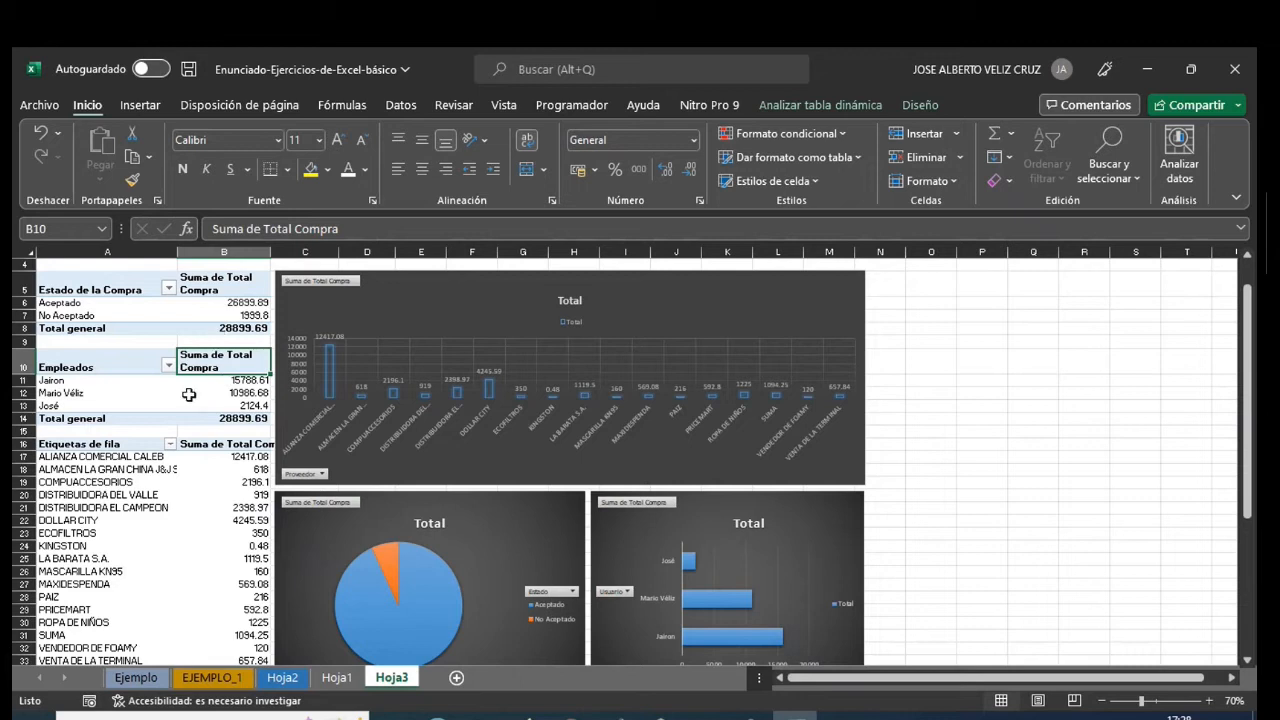
- Rename the supplier pivot table's row label header in A16 as "Proveedores" and wrap the text of its value header in B16
{"action": "left_click", "coordinate": [80, 444]}
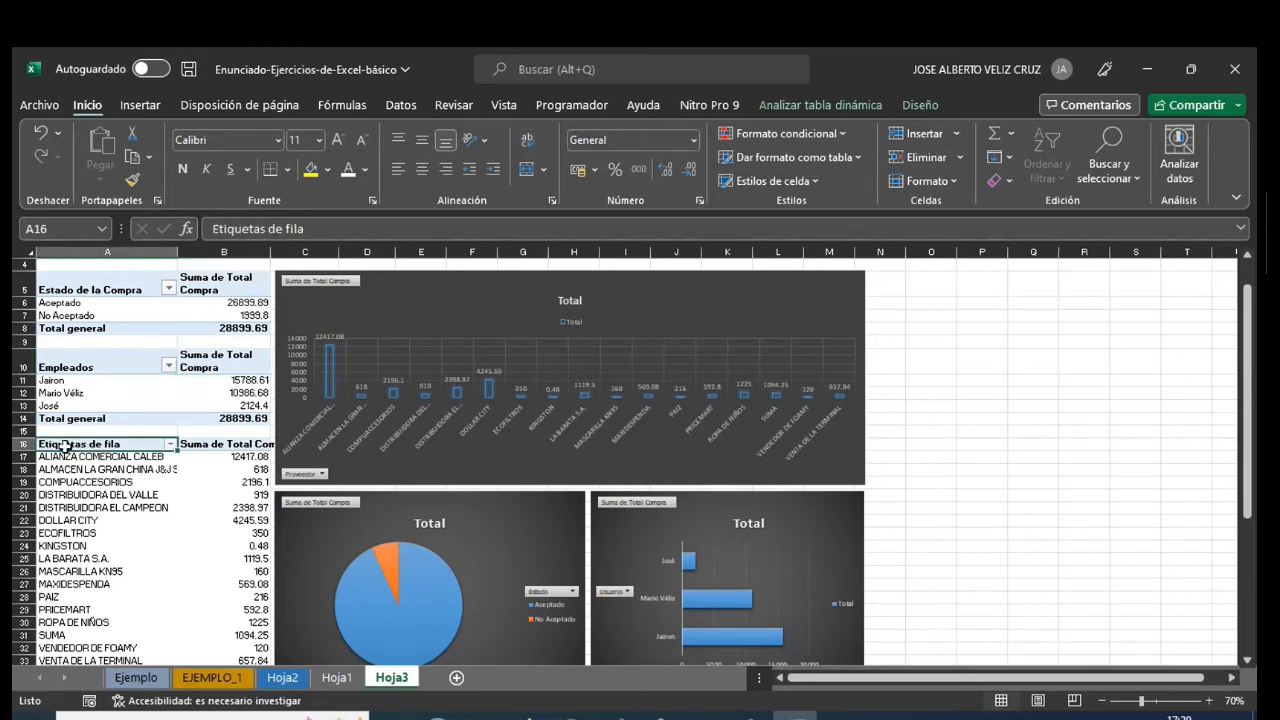
{"action": "double_click", "coordinate": [133, 444]}
{"action": "key", "text": "BackSpace"}
{"action": "key", "text": "BackSpace"}
{"action": "key", "text": "BackSpace"}
{"action": "key", "text": "BackSpace"}
{"action": "key", "text": "BackSpace"}
{"action": "key", "text": "BackSpace"}
{"action": "key", "text": "BackSpace"}
{"action": "key", "text": "BackSpace"}
{"action": "key", "text": "BackSpace"}
{"action": "key", "text": "BackSpace"}
{"action": "key", "text": "BackSpace"}
{"action": "key", "text": "BackSpace"}
{"action": "key", "text": "BackSpace"}
{"action": "key", "text": "BackSpace"}
{"action": "key", "text": "BackSpace"}
{"action": "key", "text": "BackSpace"}
{"action": "type", "text": "Proveedores"}
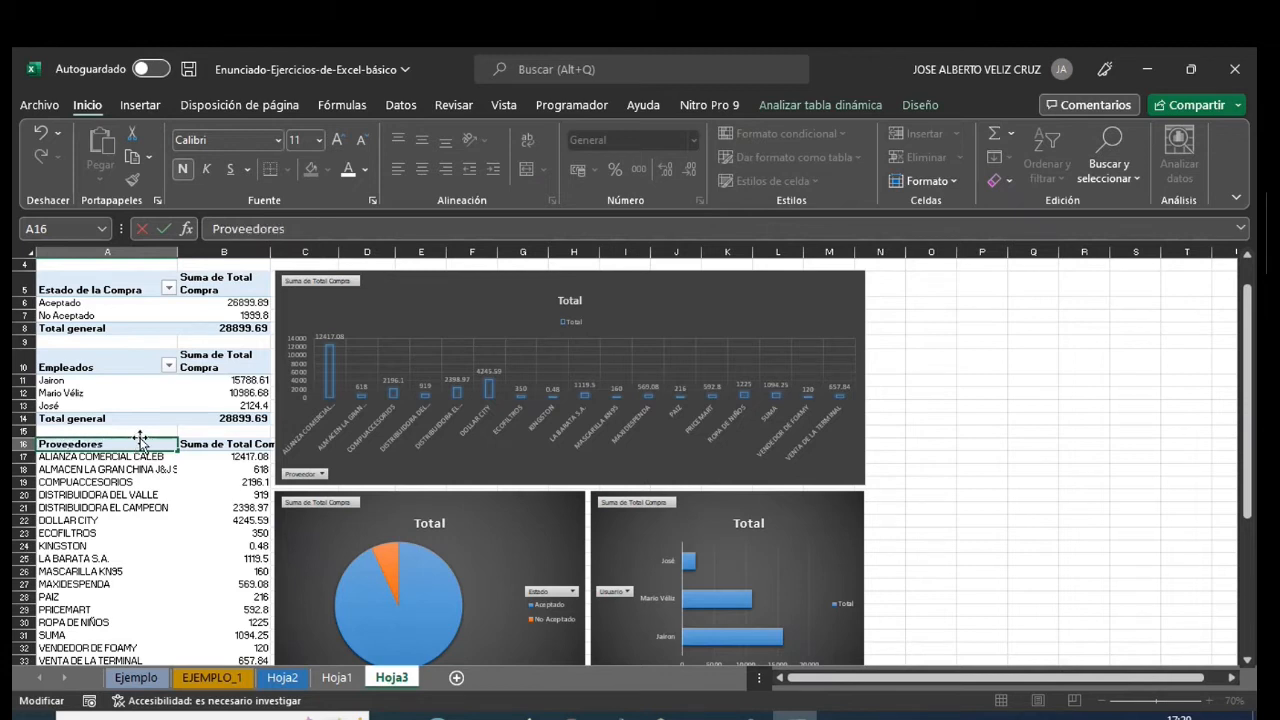
{"action": "left_click", "coordinate": [208, 446]}
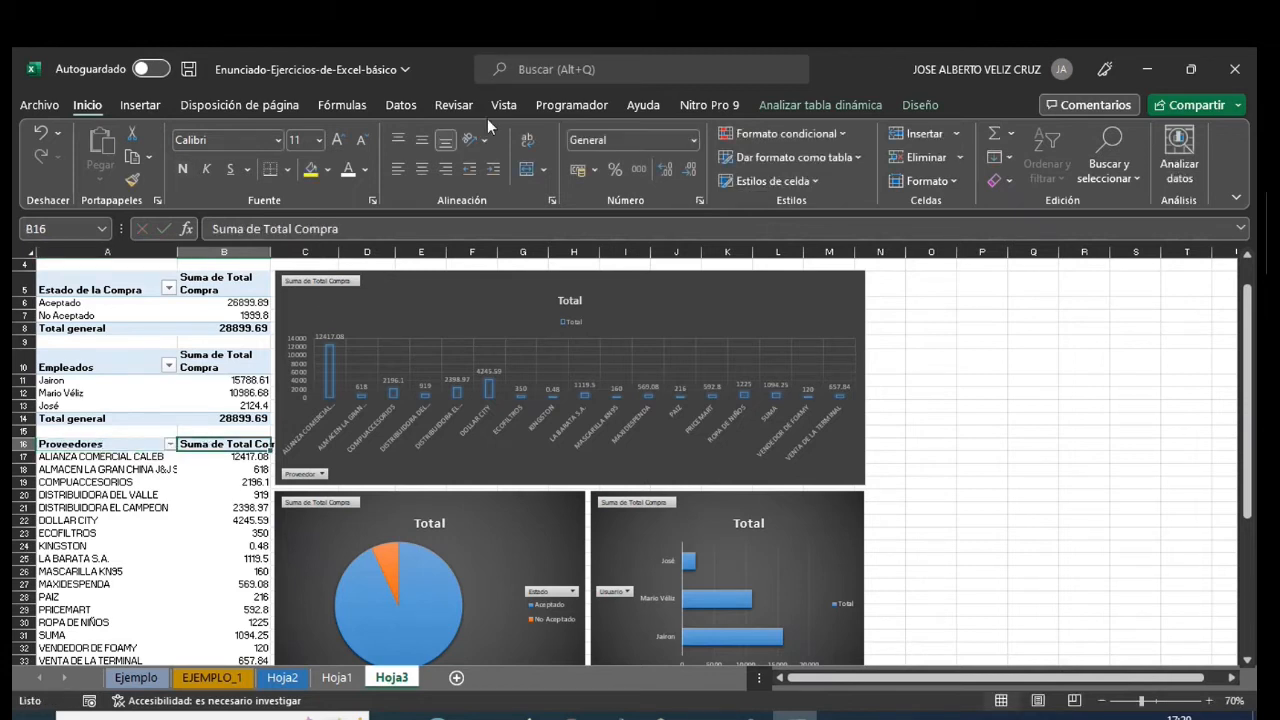
{"action": "left_click", "coordinate": [527, 141]}
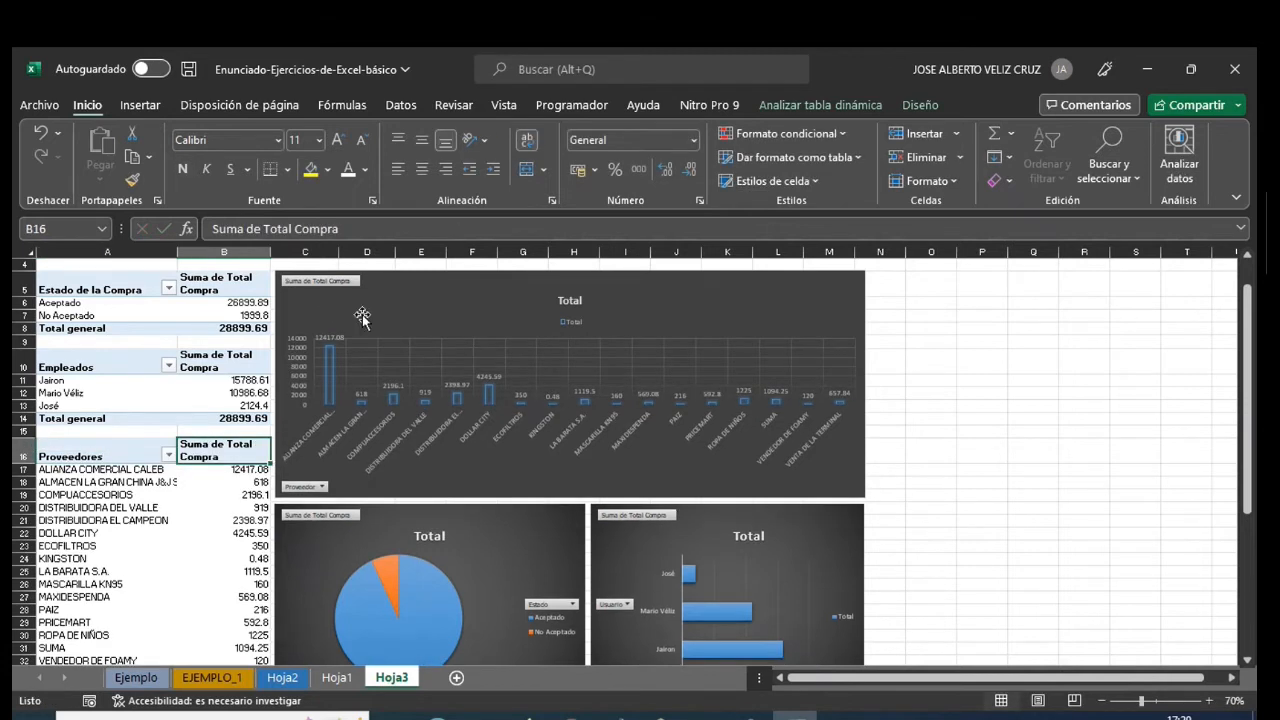
{"action": "left_click", "coordinate": [1034, 433]}
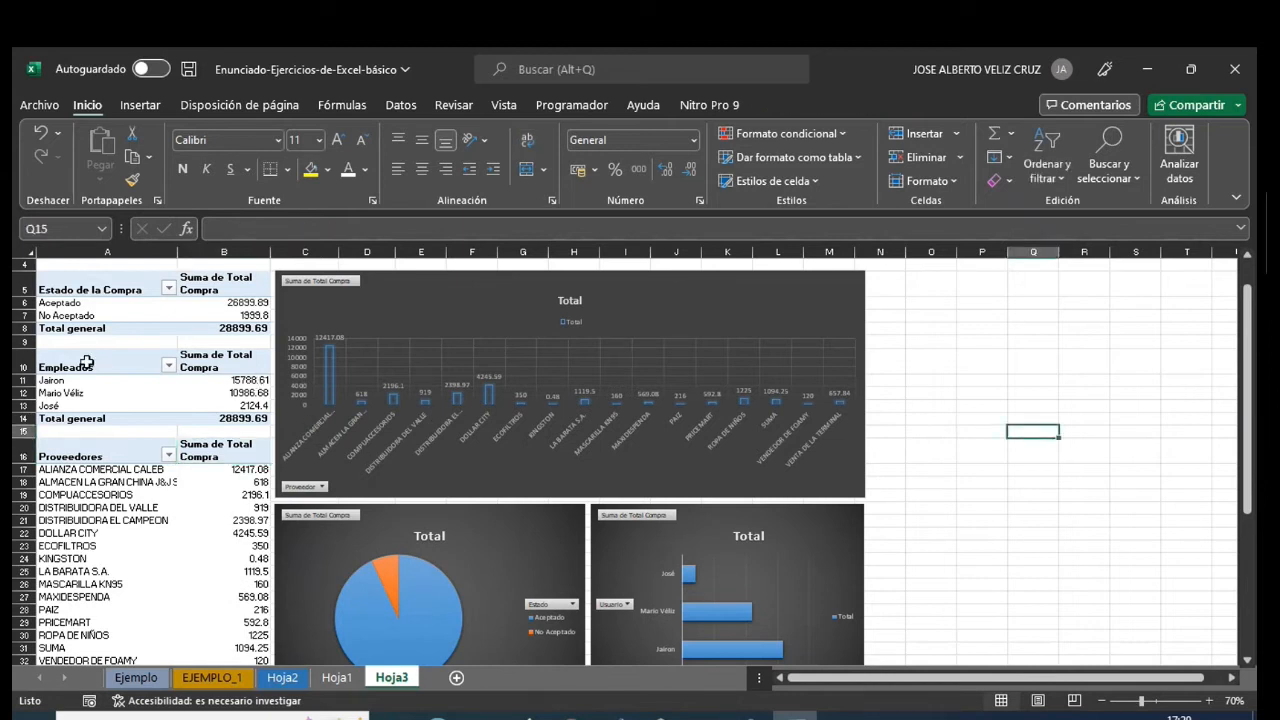
{"action": "left_click", "coordinate": [79, 284]}
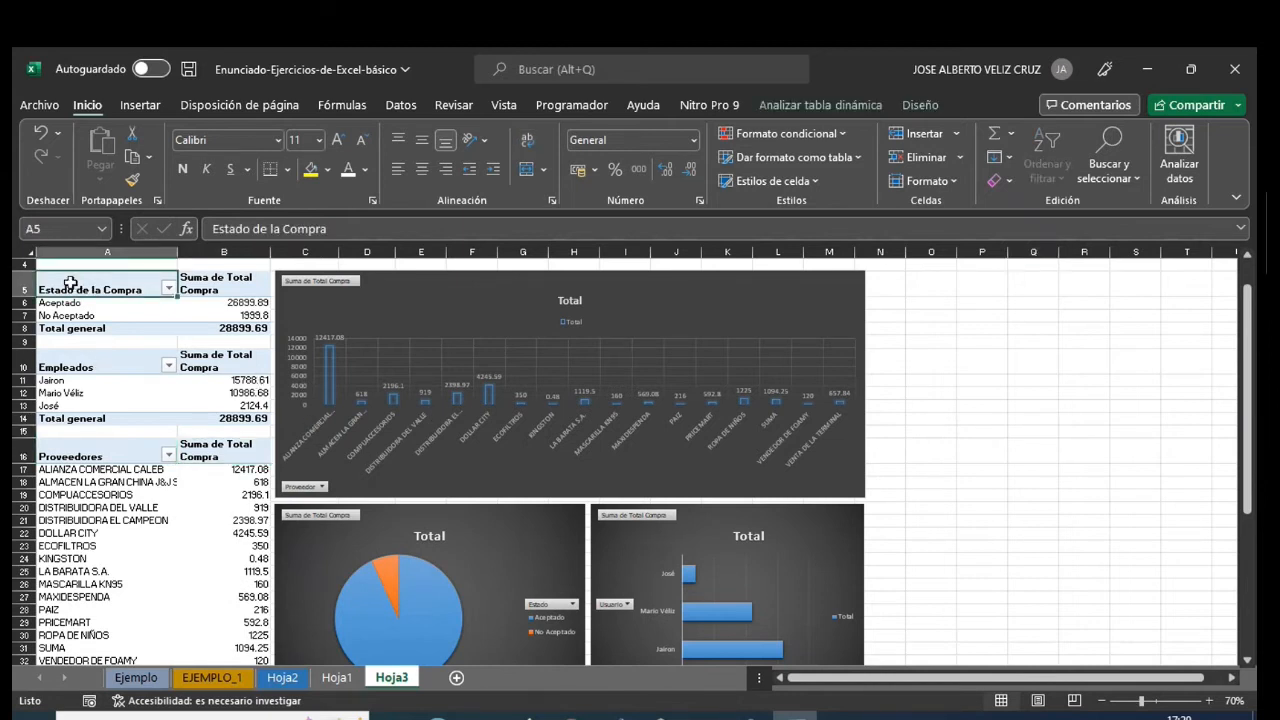
{"action": "left_click", "coordinate": [842, 106]}
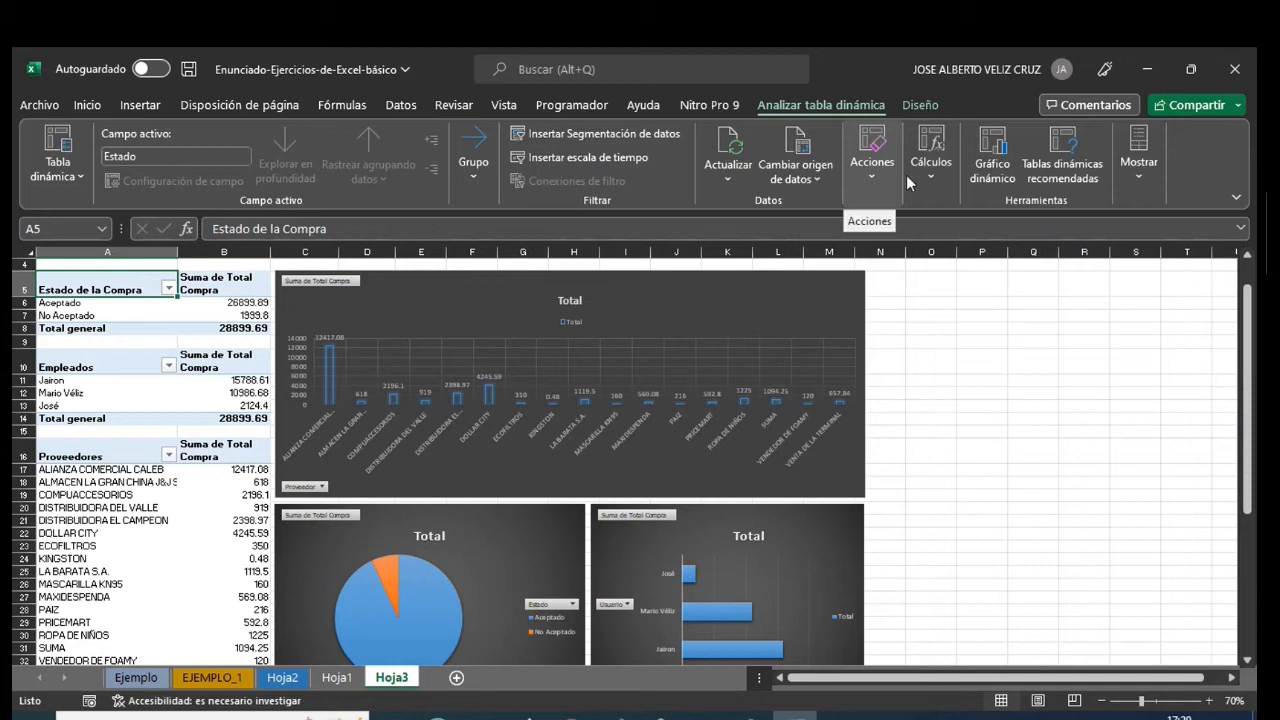
{"action": "left_click", "coordinate": [937, 178]}
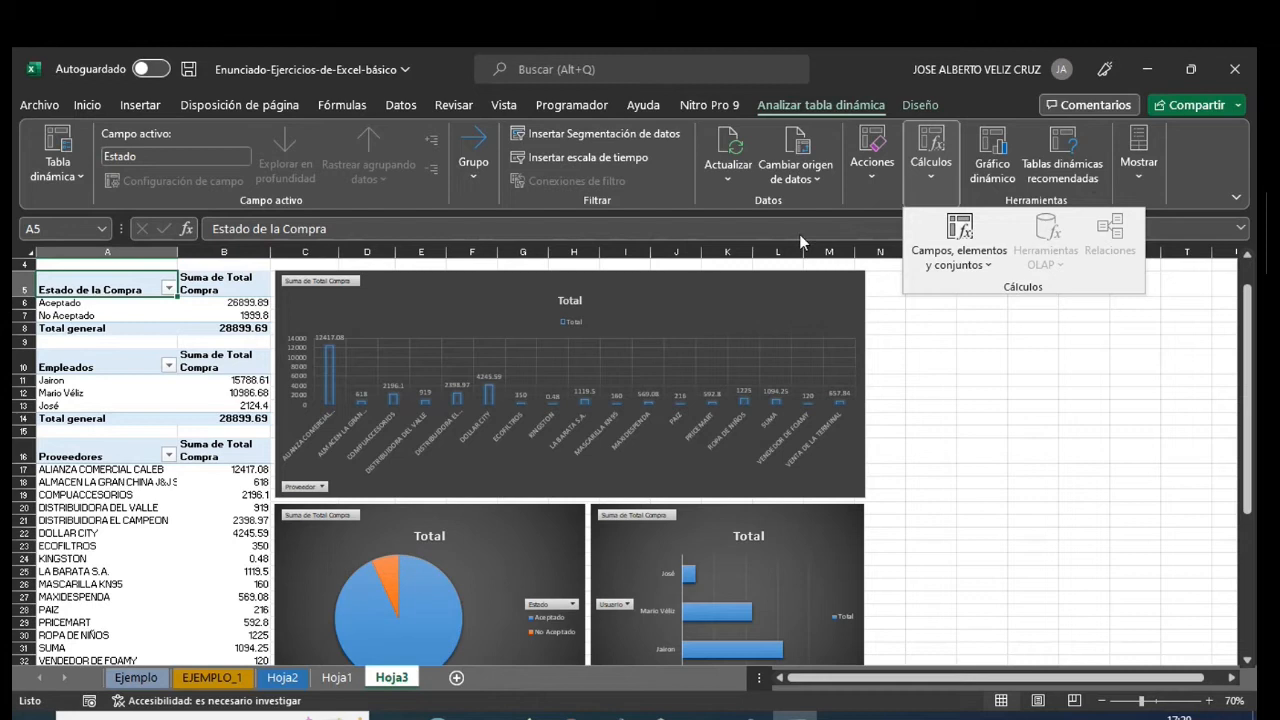
{"action": "left_click", "coordinate": [1009, 430]}
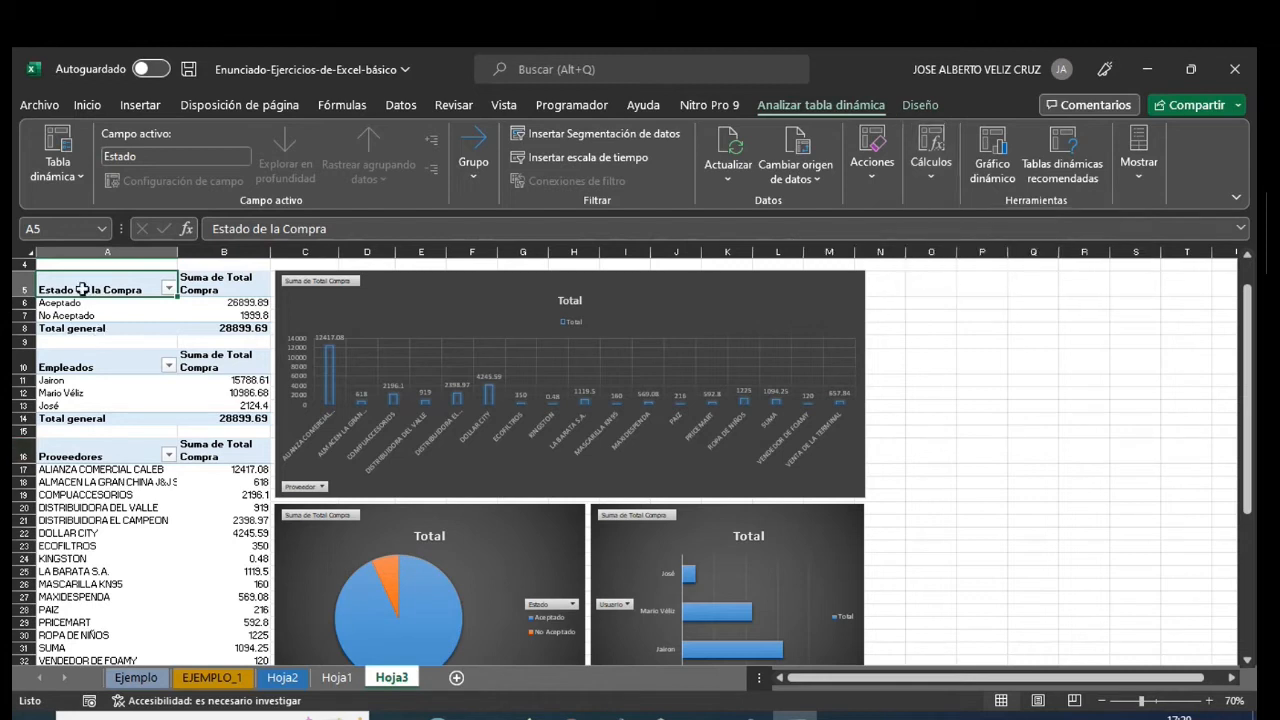
- Apply the dark pivot table style with blue rows and black header and total rows to the status pivot table in A5:B8
{"action": "left_click_drag", "start_coordinate": [77, 286], "coordinate": [217, 327]}
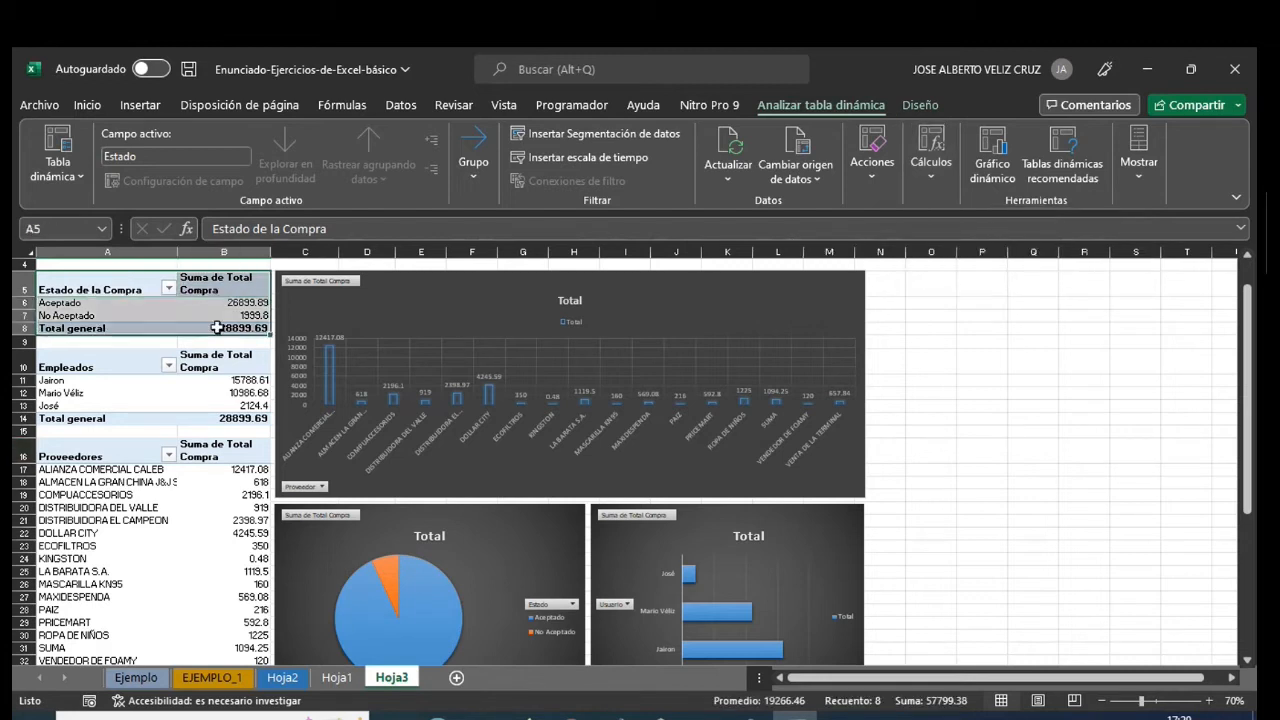
{"action": "left_click", "coordinate": [920, 105]}
{"action": "left_click", "coordinate": [1022, 176]}
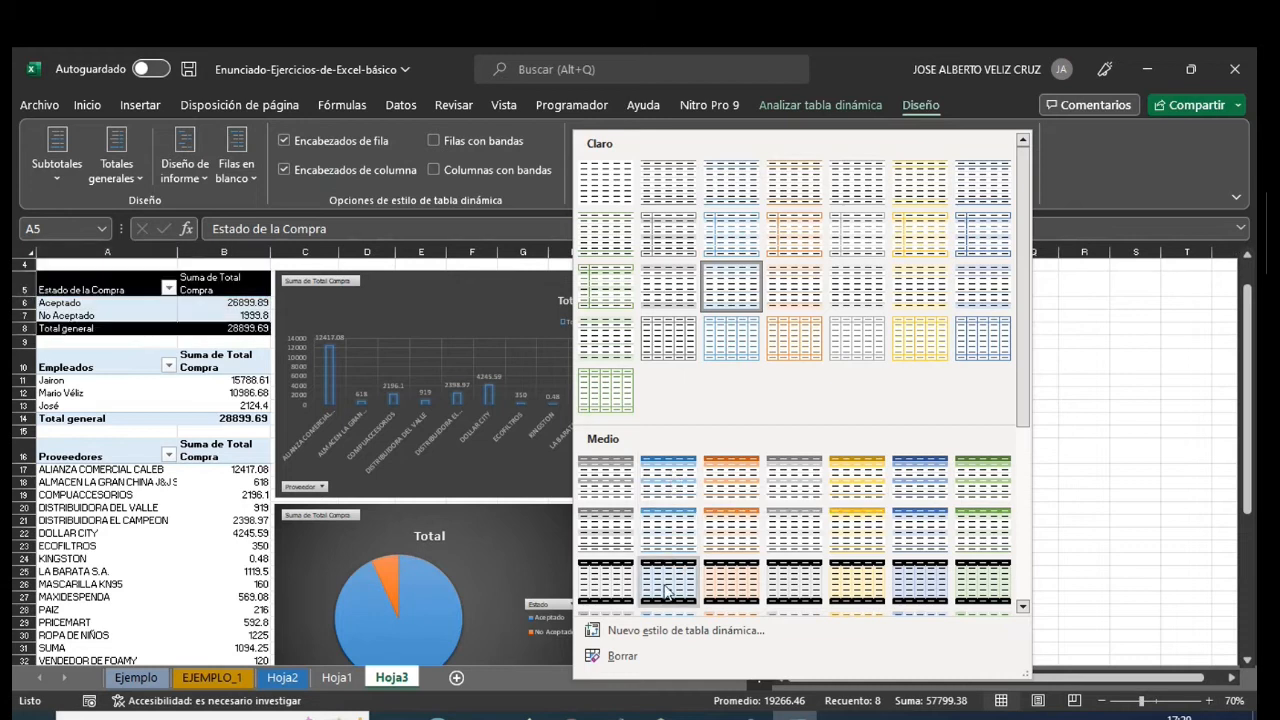
{"action": "scroll", "coordinate": [666, 585], "scroll_direction": "down", "scroll_amount": 5}
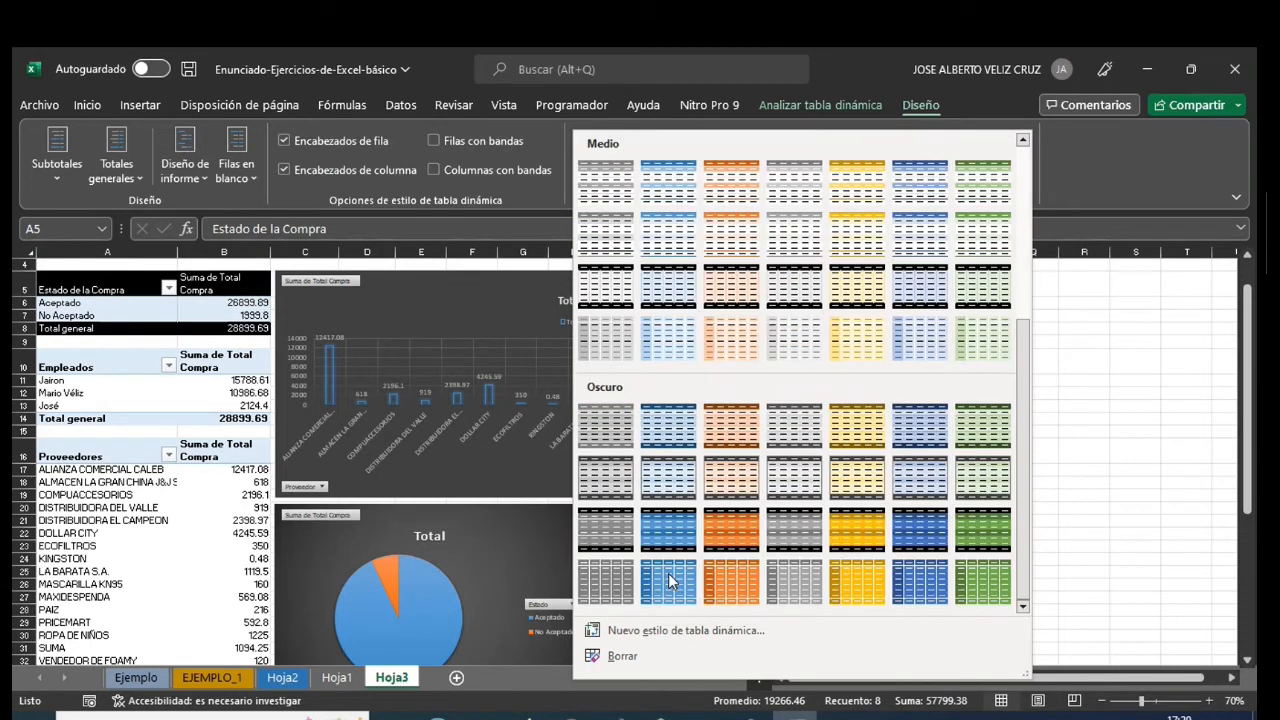
{"action": "left_click", "coordinate": [668, 530]}
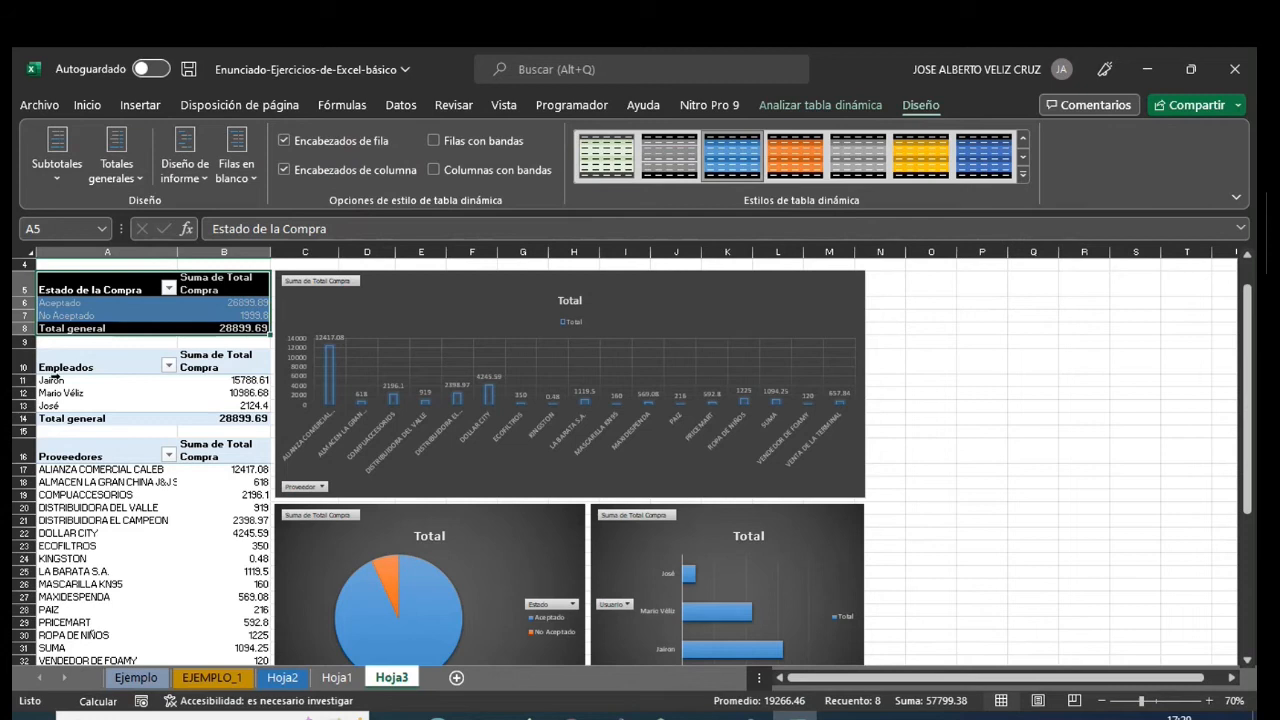
- Apply the dark pivot table style with orange rows and black header and total rows to the Empleados pivot table
{"action": "left_click_drag", "start_coordinate": [60, 357], "coordinate": [200, 416]}
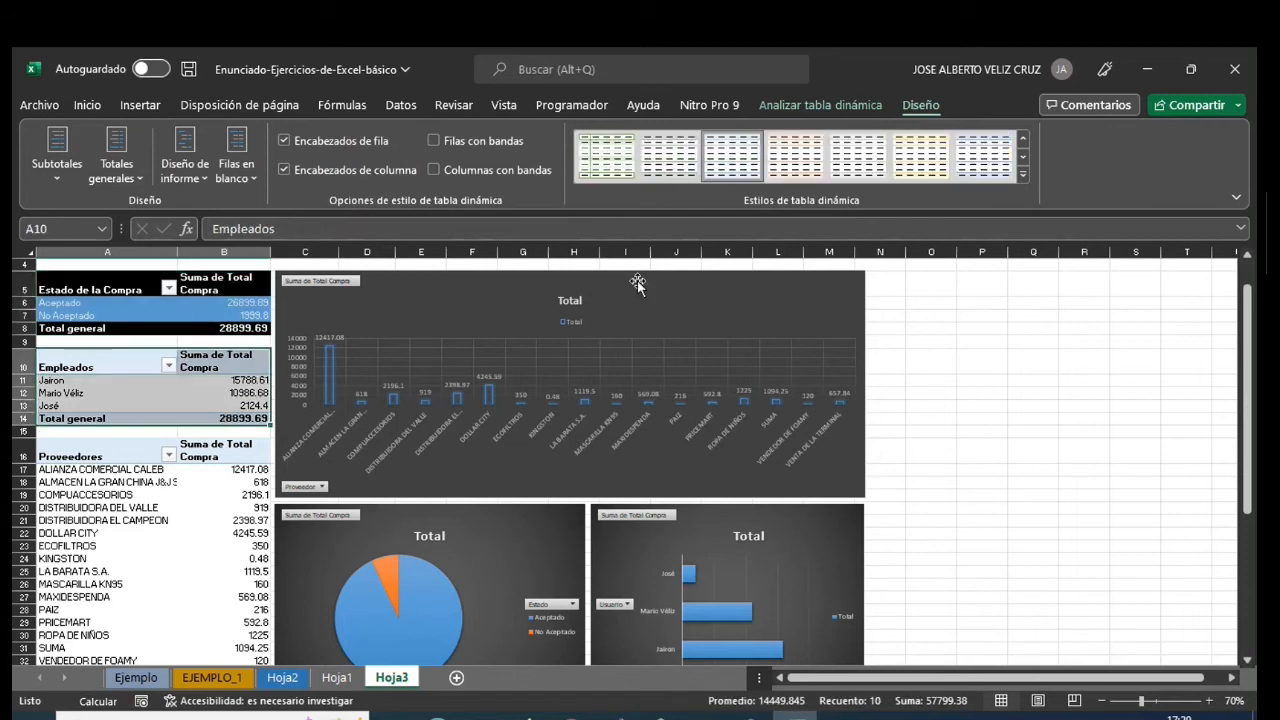
{"action": "left_click", "coordinate": [1020, 176]}
{"action": "scroll", "coordinate": [724, 525], "scroll_direction": "down", "scroll_amount": 5}
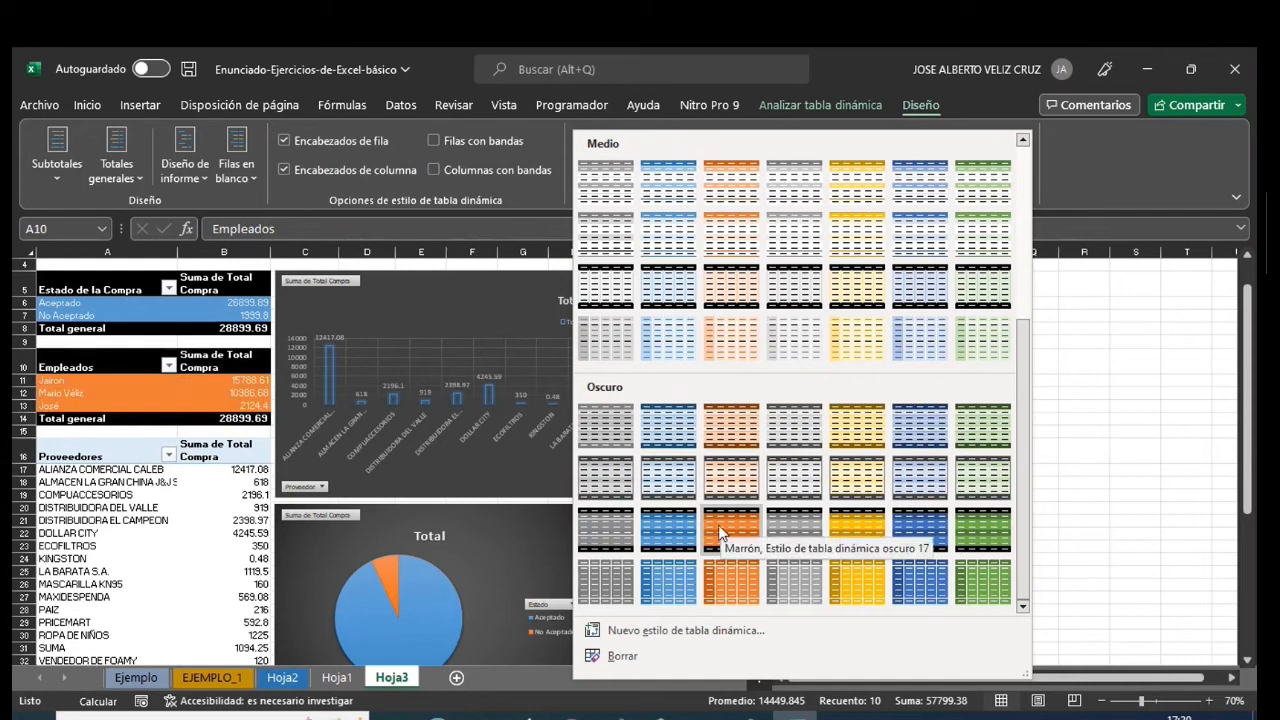
{"action": "left_click", "coordinate": [723, 524]}
- Apply the dark pivot table style with green rows and black header and total rows to the Proveedores pivot table
{"action": "left_click_drag", "start_coordinate": [80, 456], "coordinate": [198, 640]}
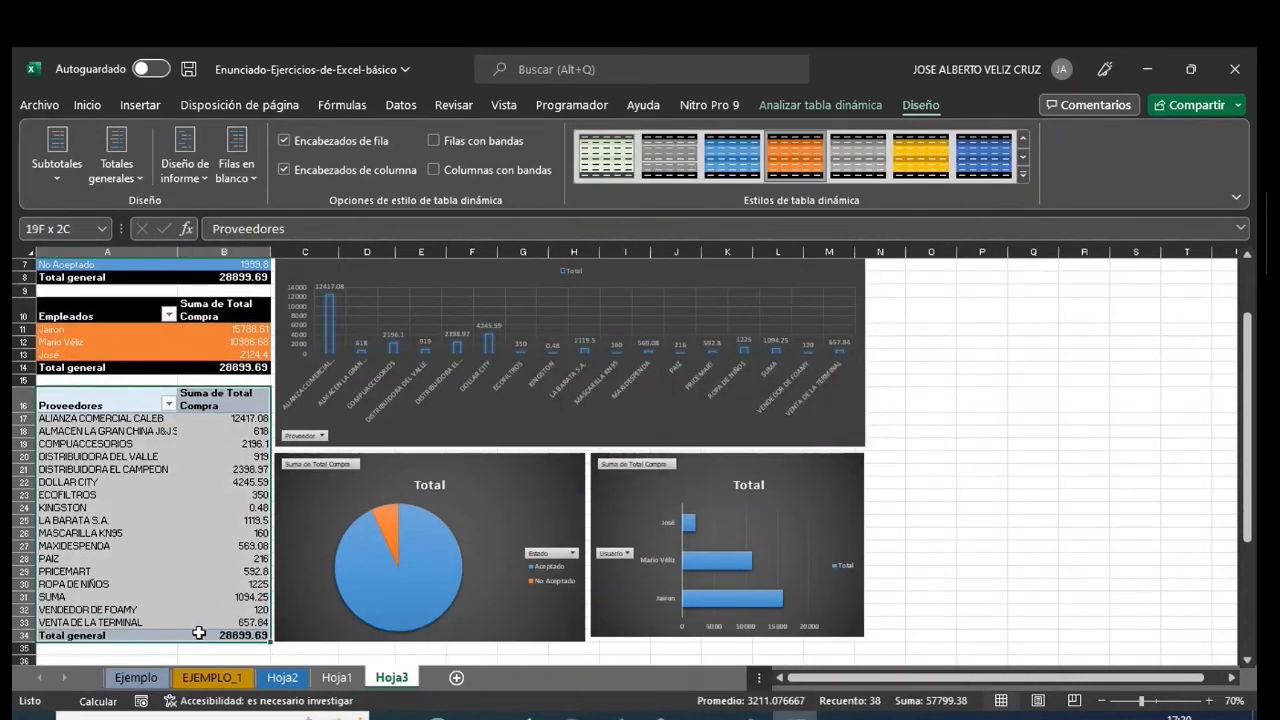
{"action": "left_click", "coordinate": [1023, 175]}
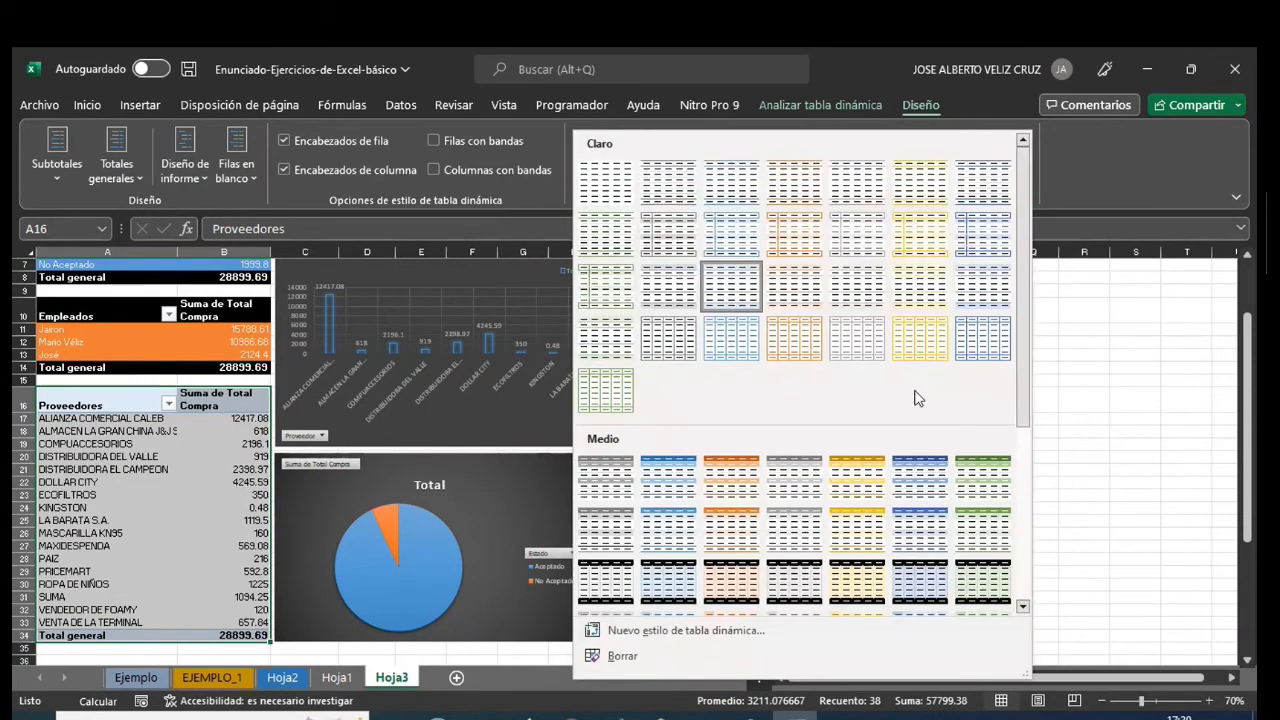
{"action": "scroll", "coordinate": [835, 575], "scroll_direction": "down", "scroll_amount": 5}
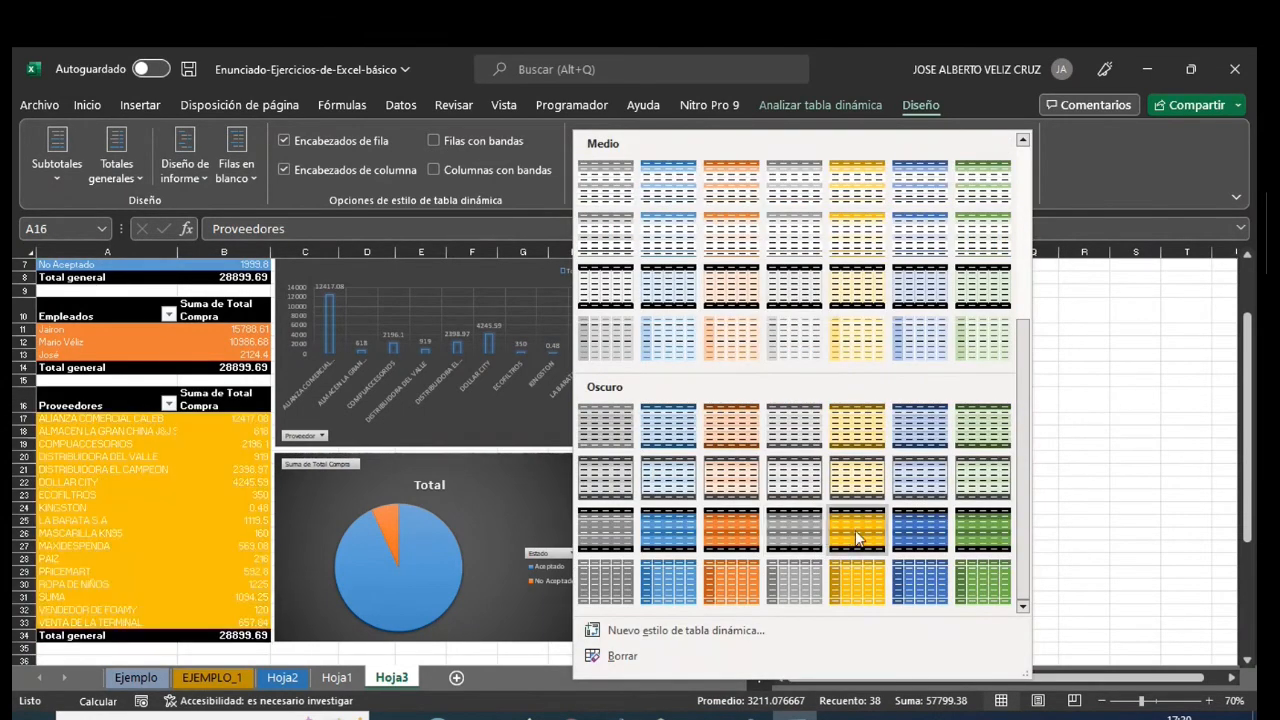
{"action": "left_click", "coordinate": [973, 533]}
{"action": "left_click", "coordinate": [935, 417]}
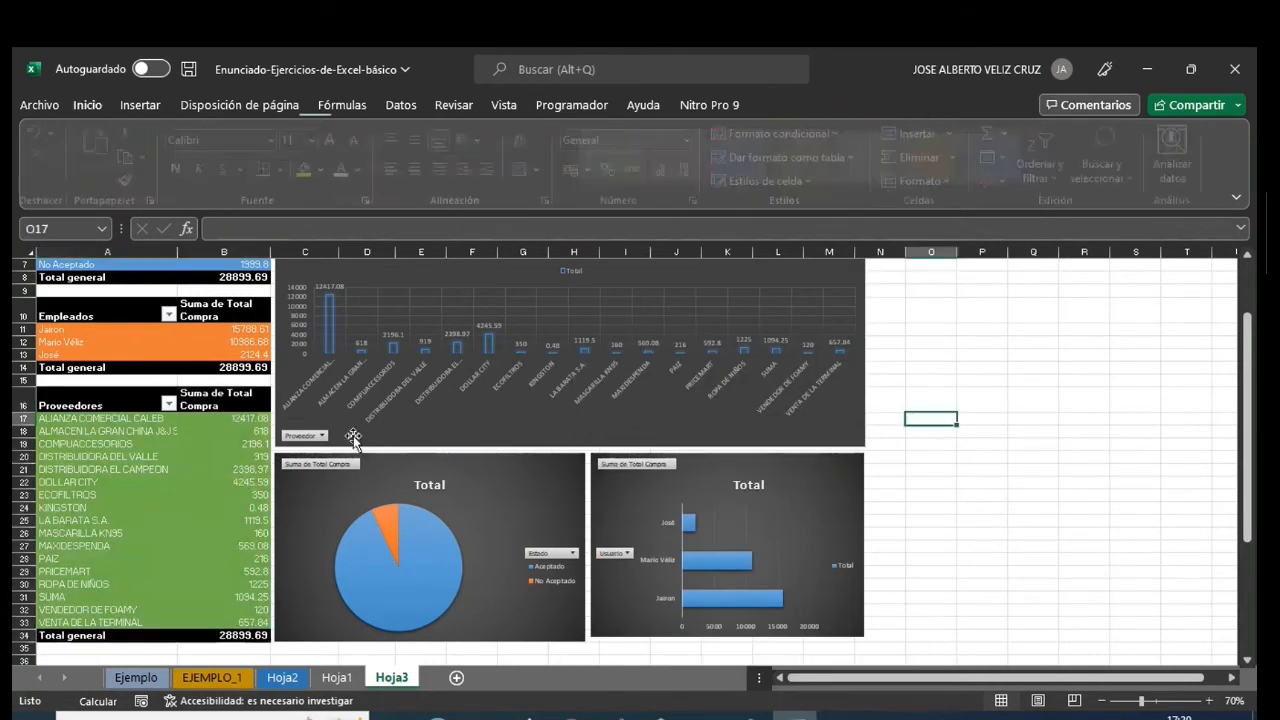
- Add all borders to the cells of the three pivot tables in A5:B8, A10:B14 and A16:B34
{"action": "scroll", "coordinate": [175, 466], "scroll_direction": "up", "scroll_amount": 2}
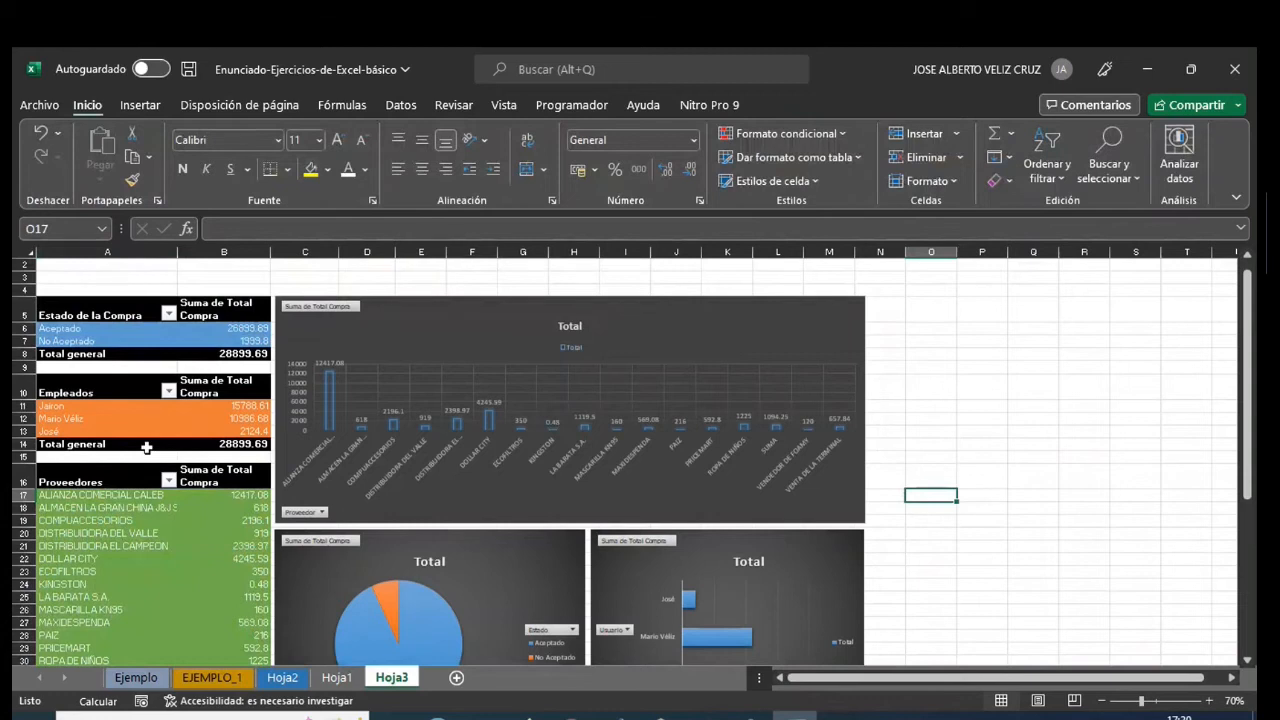
{"action": "scroll", "coordinate": [146, 448], "scroll_direction": "down", "scroll_amount": 1}
{"action": "left_click_drag", "start_coordinate": [74, 277], "coordinate": [221, 314]}
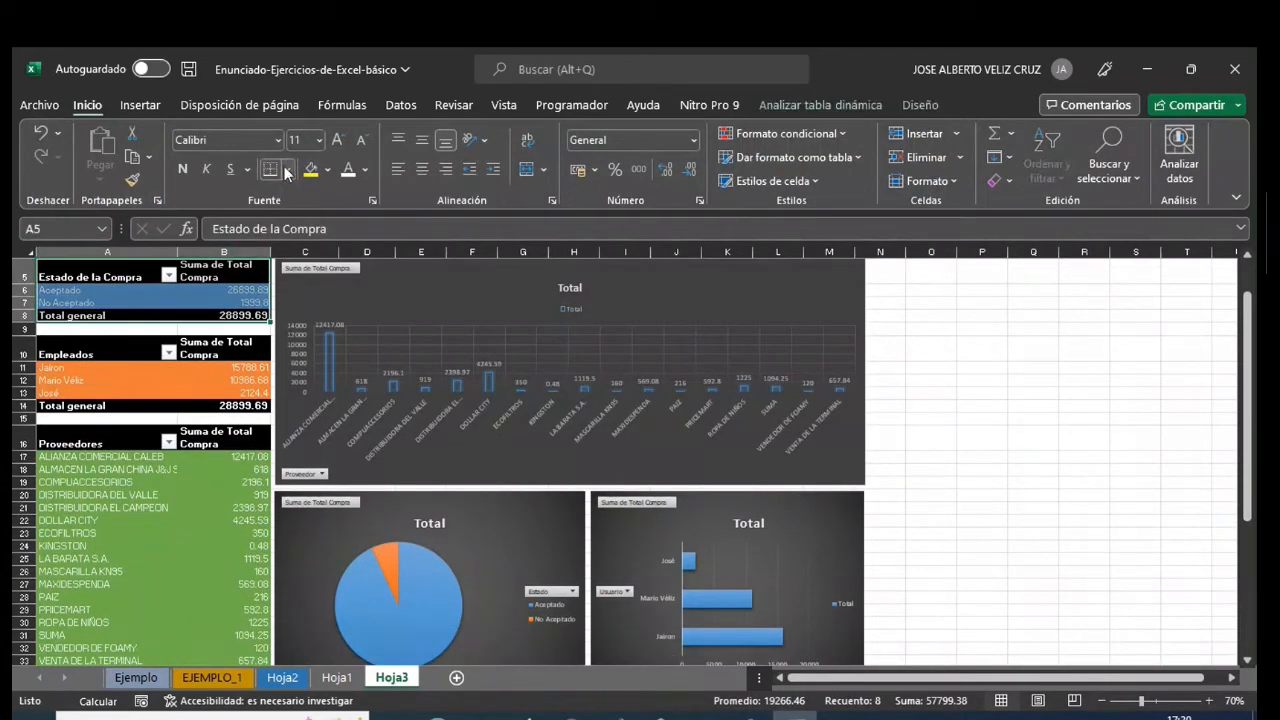
{"action": "left_click", "coordinate": [288, 170]}
{"action": "left_click", "coordinate": [295, 357]}
{"action": "left_click_drag", "start_coordinate": [78, 354], "coordinate": [224, 408]}
{"action": "left_click", "coordinate": [271, 170]}
{"action": "left_click_drag", "start_coordinate": [64, 443], "coordinate": [209, 640]}
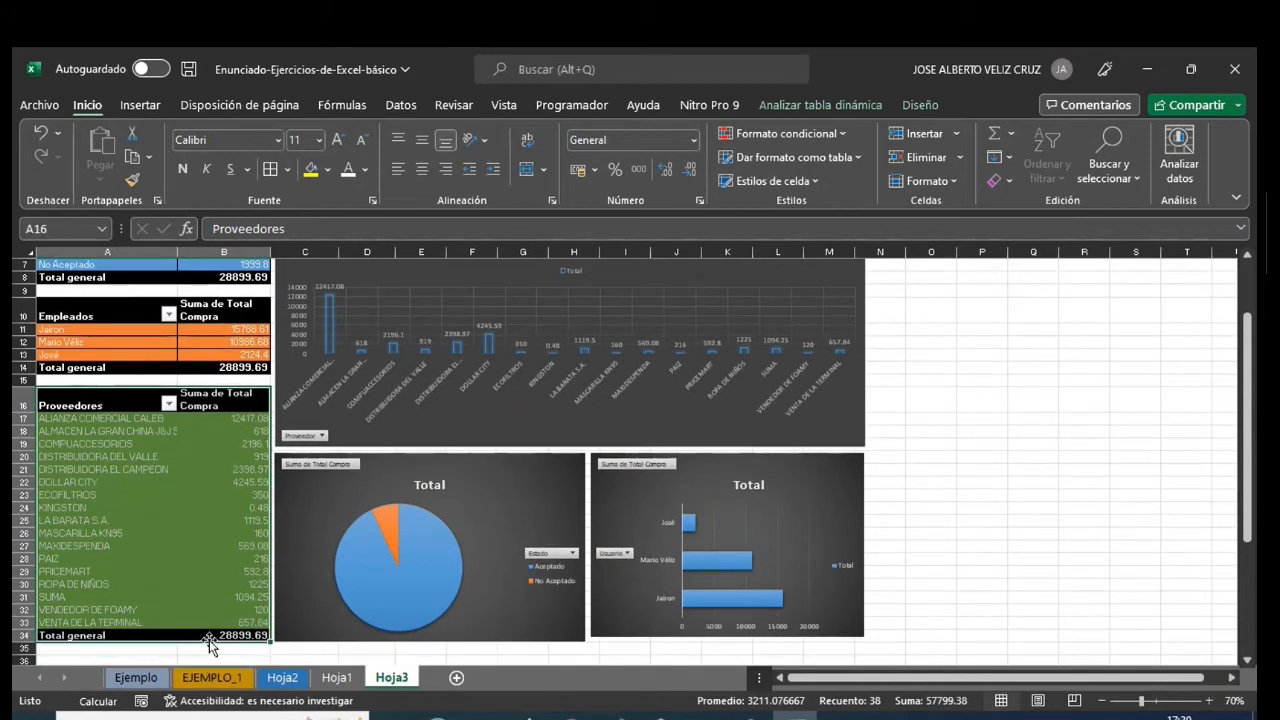
{"action": "left_click", "coordinate": [271, 170]}
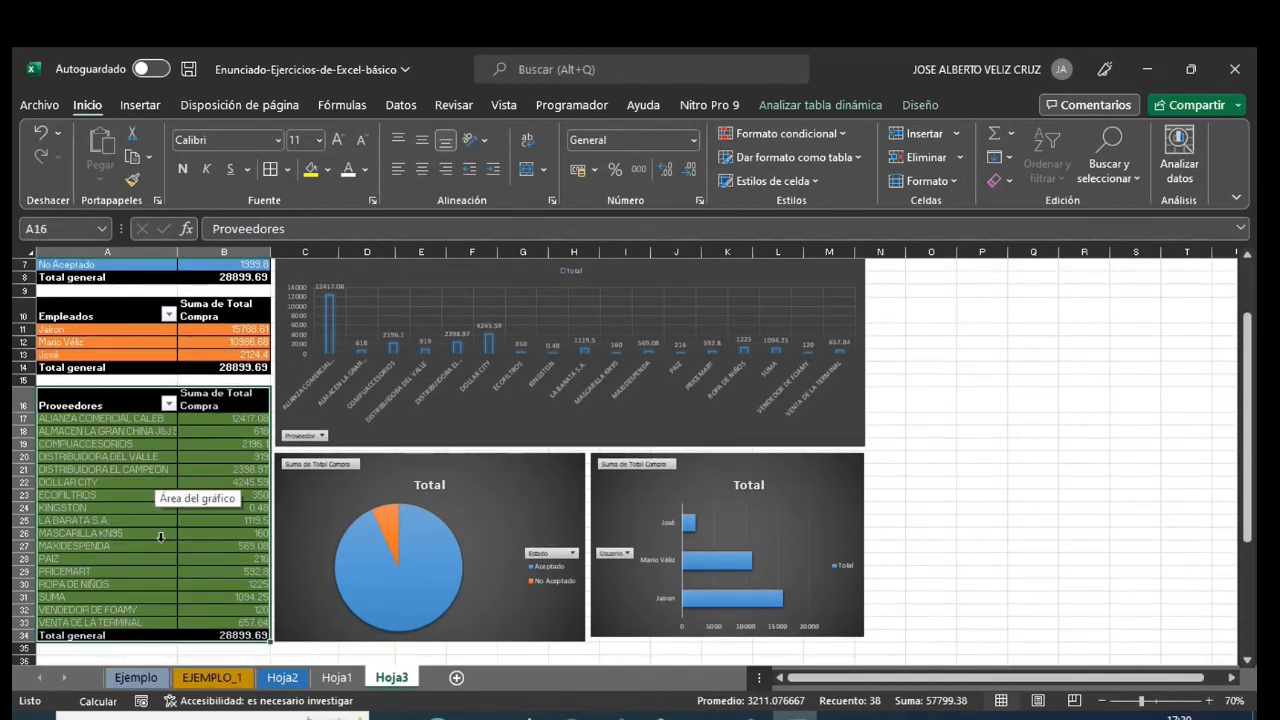
{"action": "left_click", "coordinate": [208, 549]}
{"action": "scroll", "coordinate": [250, 545], "scroll_direction": "up", "scroll_amount": 2}
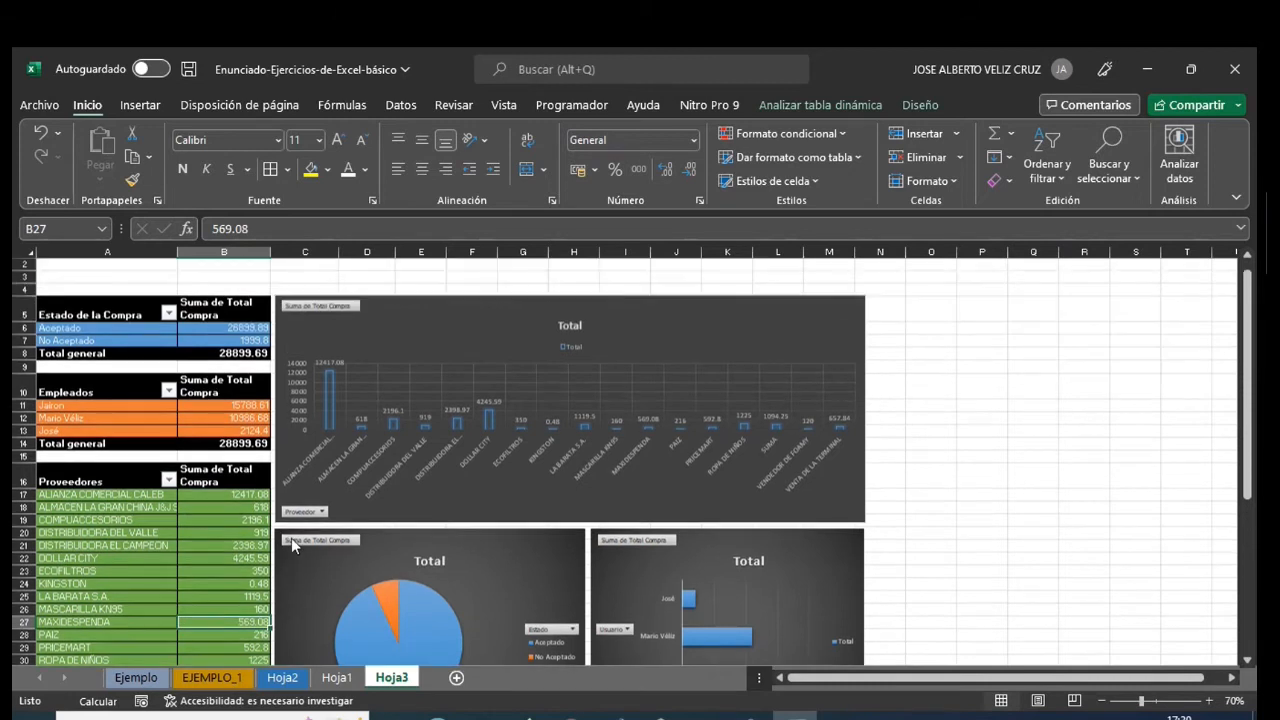
{"action": "scroll", "coordinate": [290, 541], "scroll_direction": "down", "scroll_amount": 1}
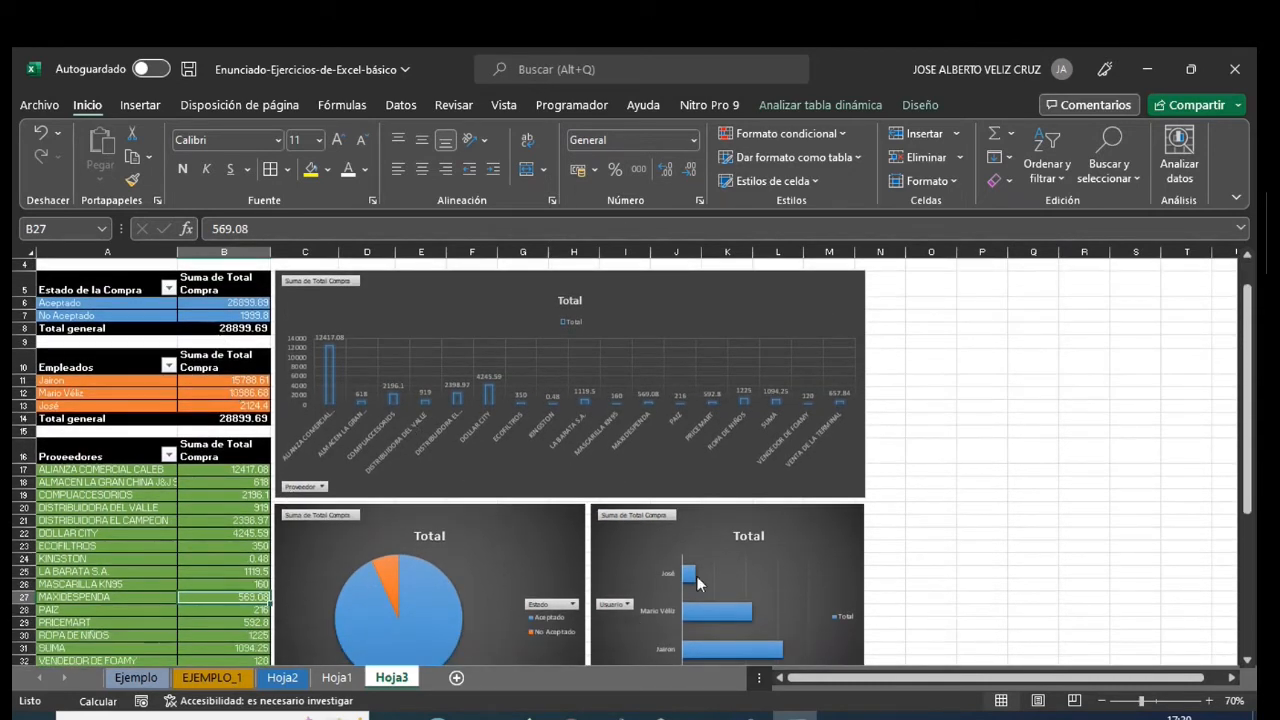
{"action": "left_click", "coordinate": [922, 418]}
{"action": "scroll", "coordinate": [943, 420], "scroll_direction": "up", "scroll_amount": 1}
{"action": "scroll", "coordinate": [943, 420], "scroll_direction": "down", "scroll_amount": 1}
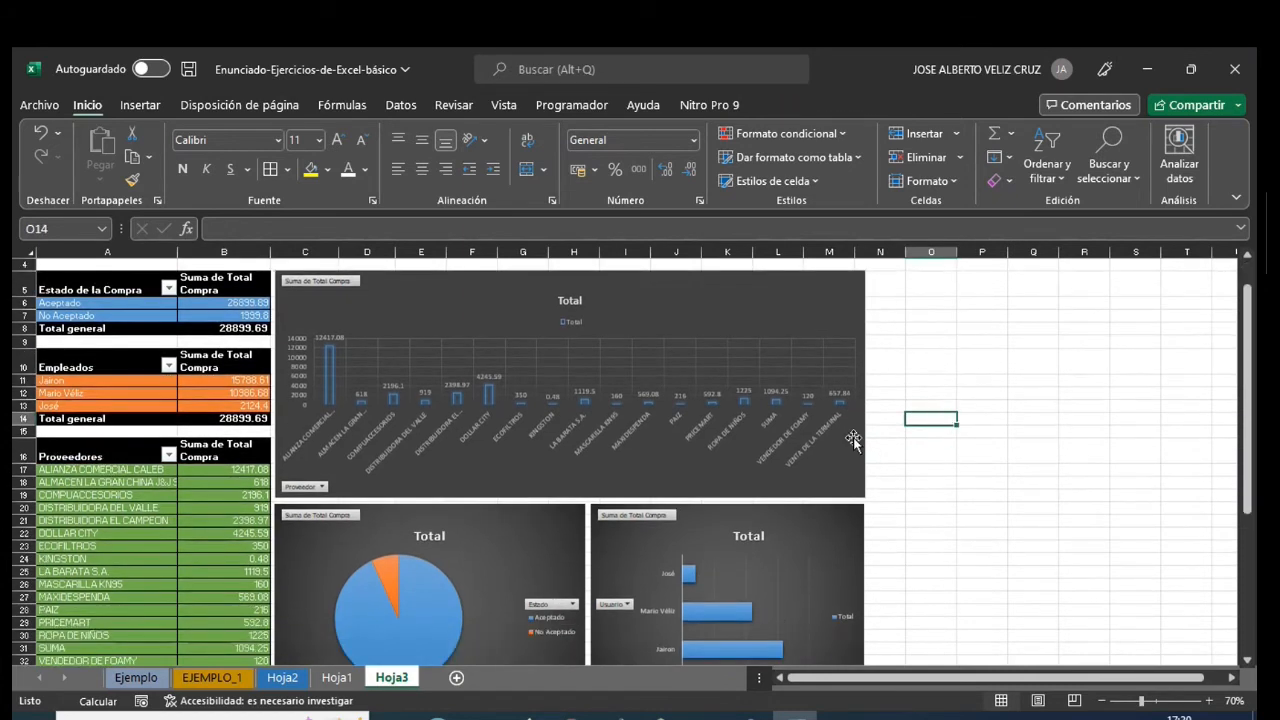
{"action": "left_click", "coordinate": [281, 680]}
{"action": "left_click", "coordinate": [337, 677]}
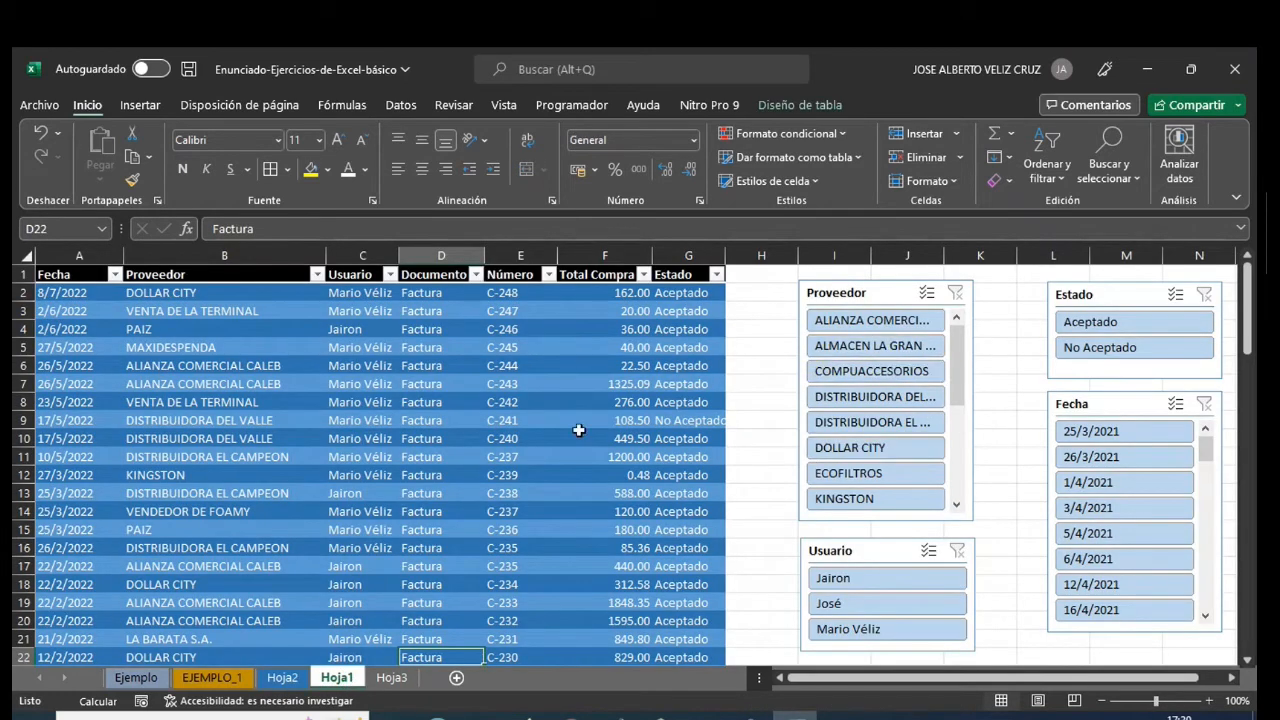
{"action": "left_click", "coordinate": [391, 677]}
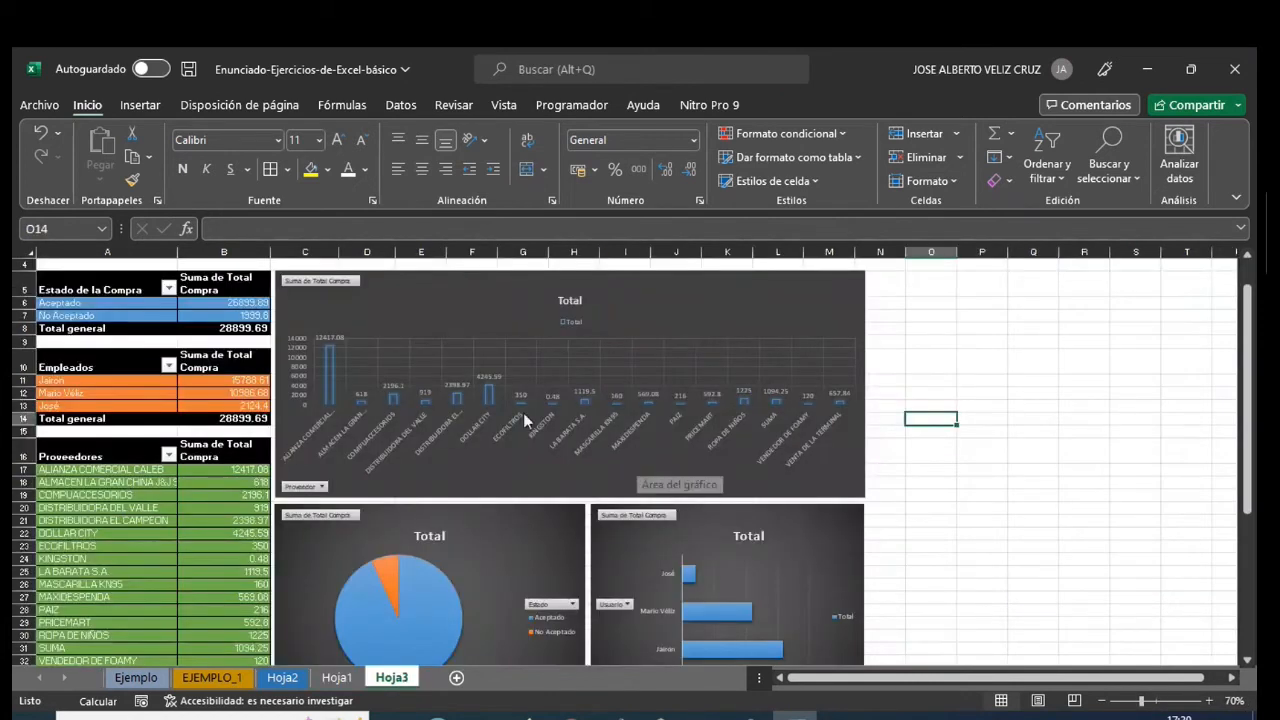
- Insert slicers for Proveedor, Usuario and Estado from the status pivot table in A5
{"action": "left_click", "coordinate": [140, 287]}
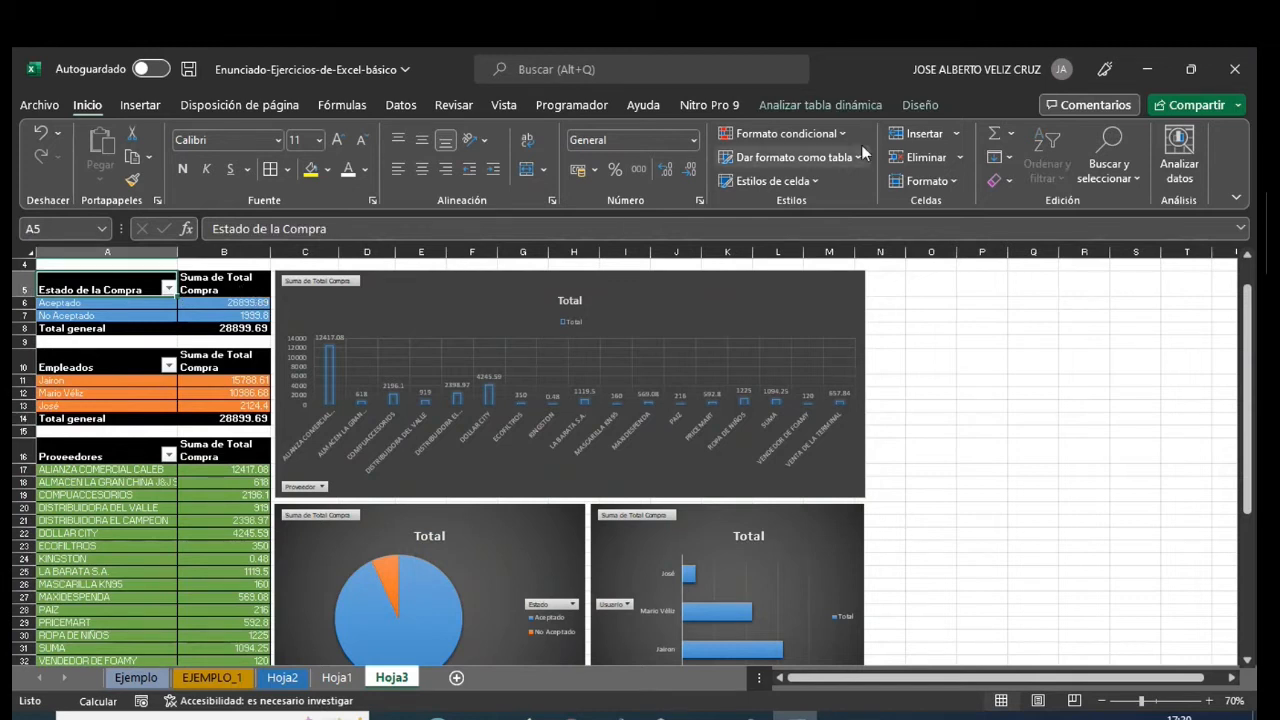
{"action": "left_click", "coordinate": [908, 106]}
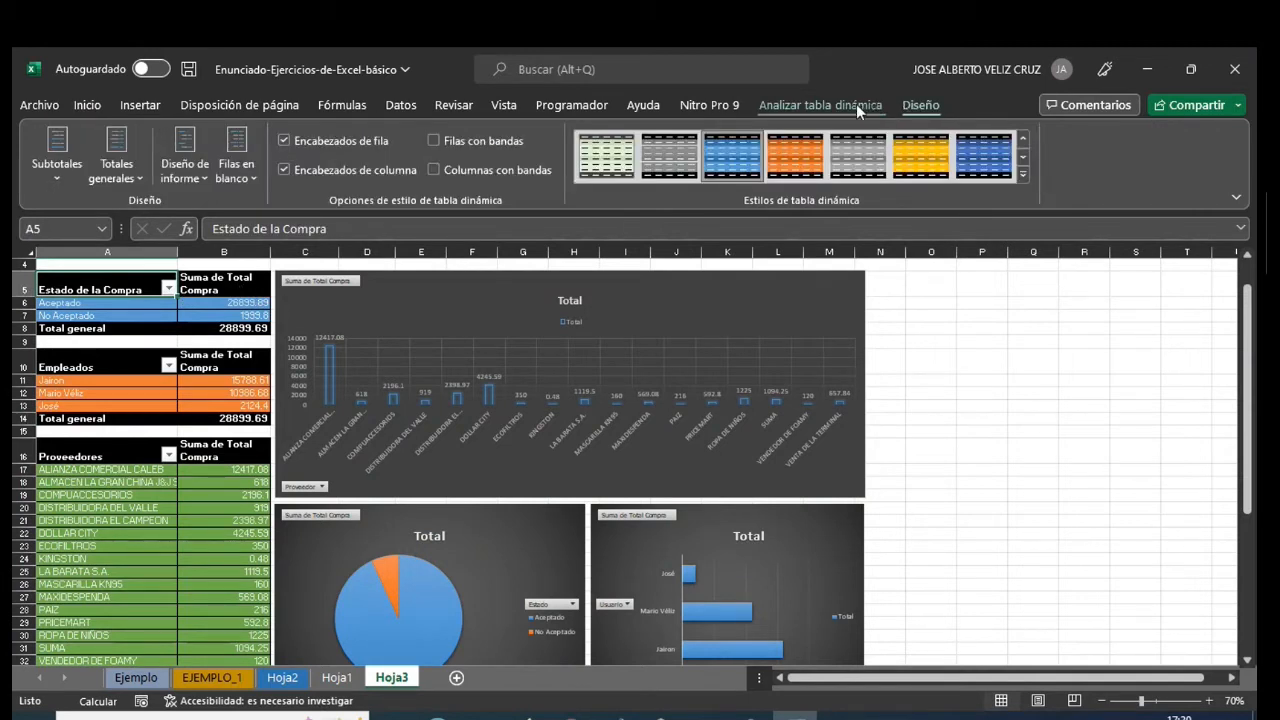
{"action": "left_click", "coordinate": [863, 104]}
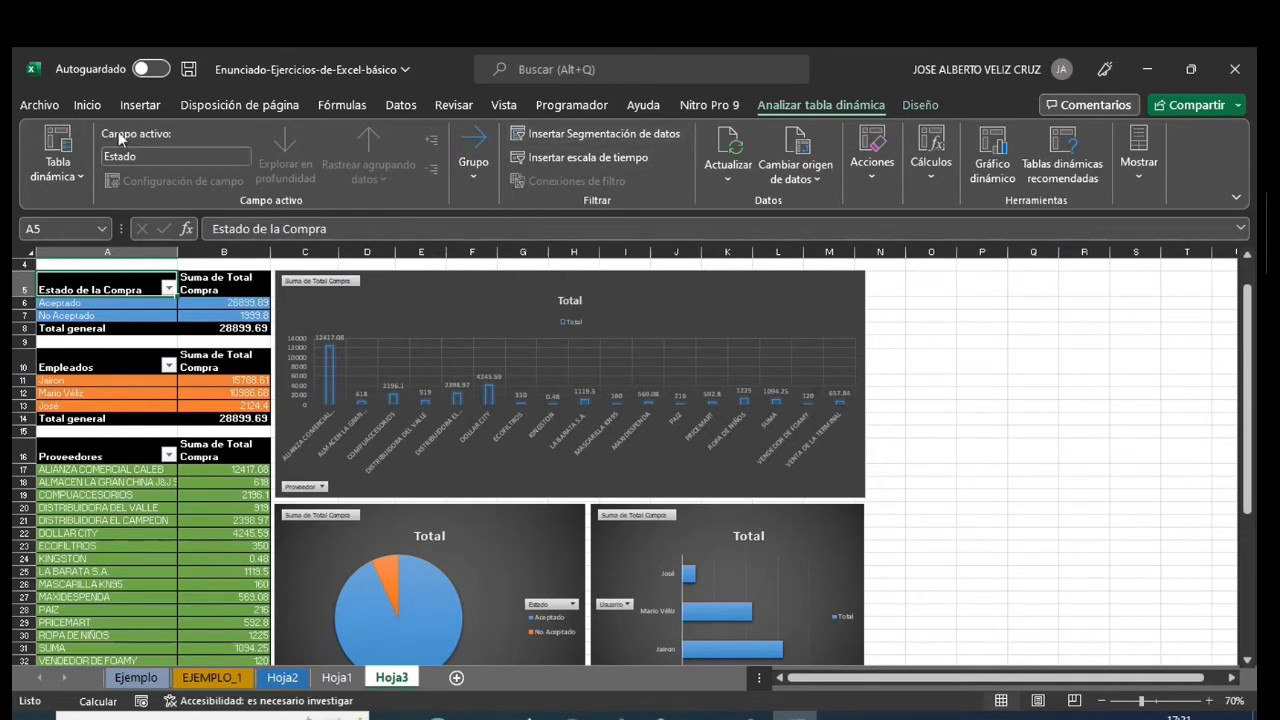
{"action": "left_click", "coordinate": [140, 105]}
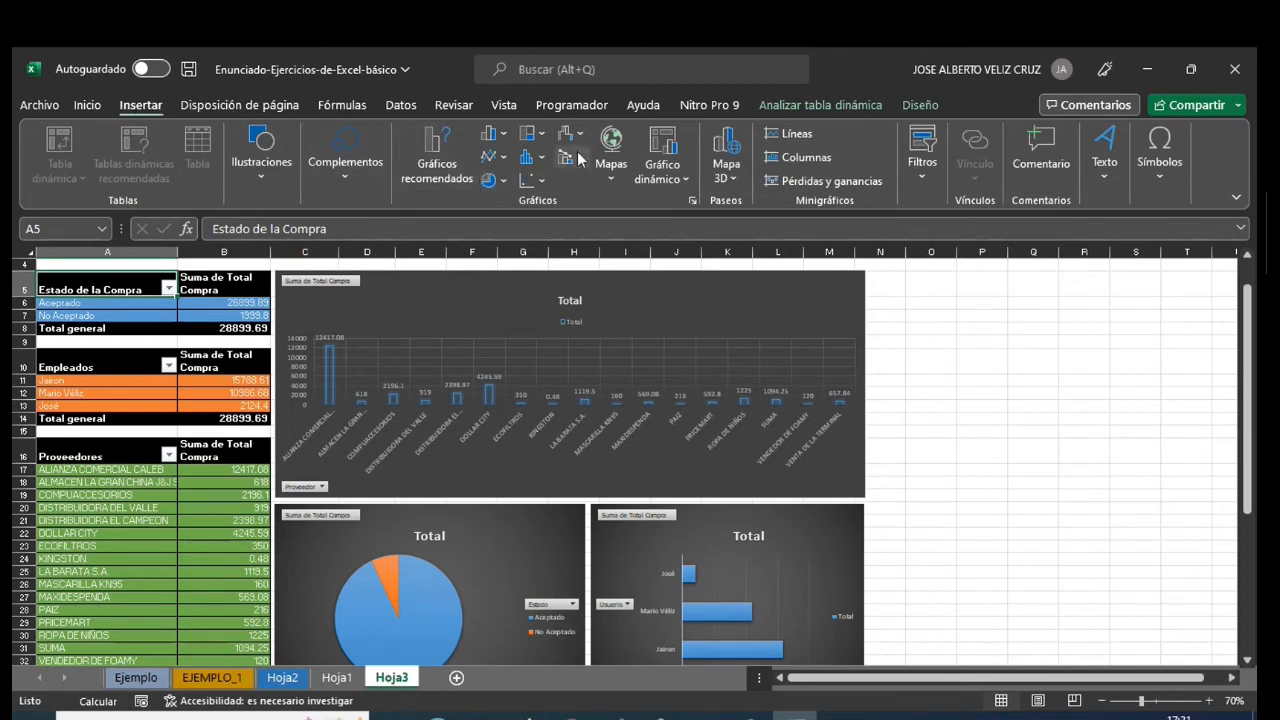
{"action": "left_click", "coordinate": [924, 172]}
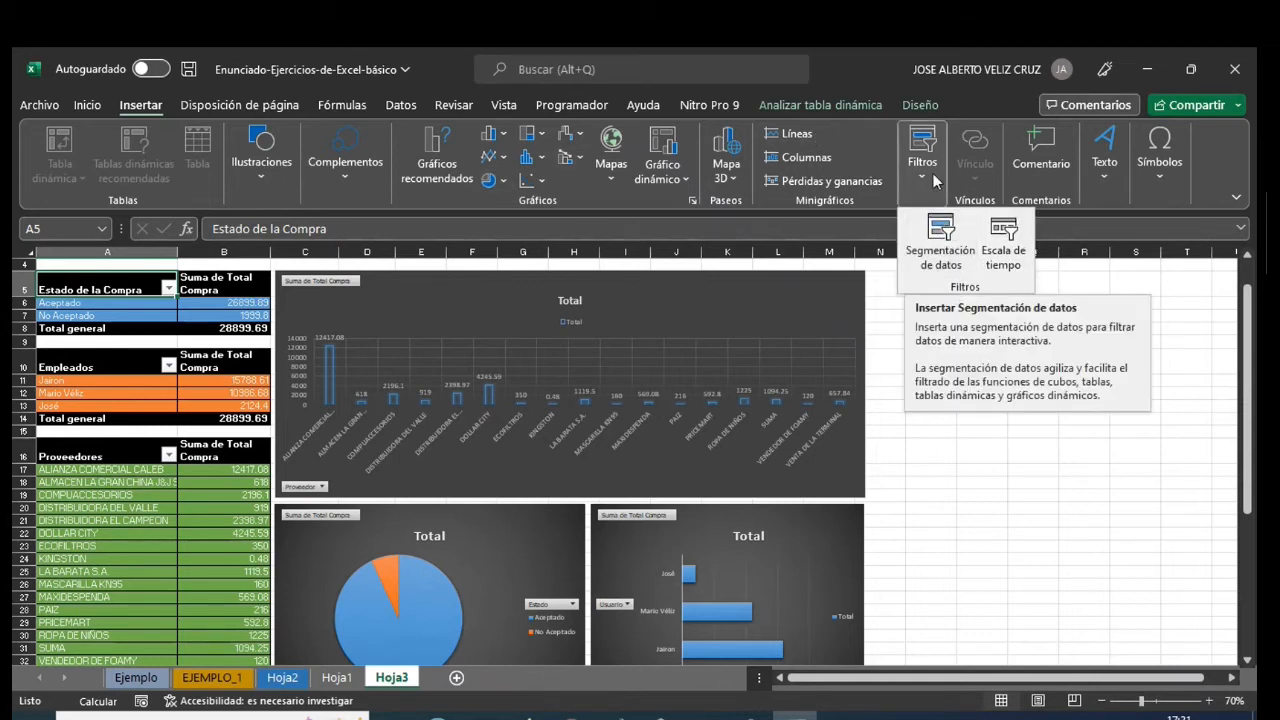
{"action": "left_click", "coordinate": [860, 110]}
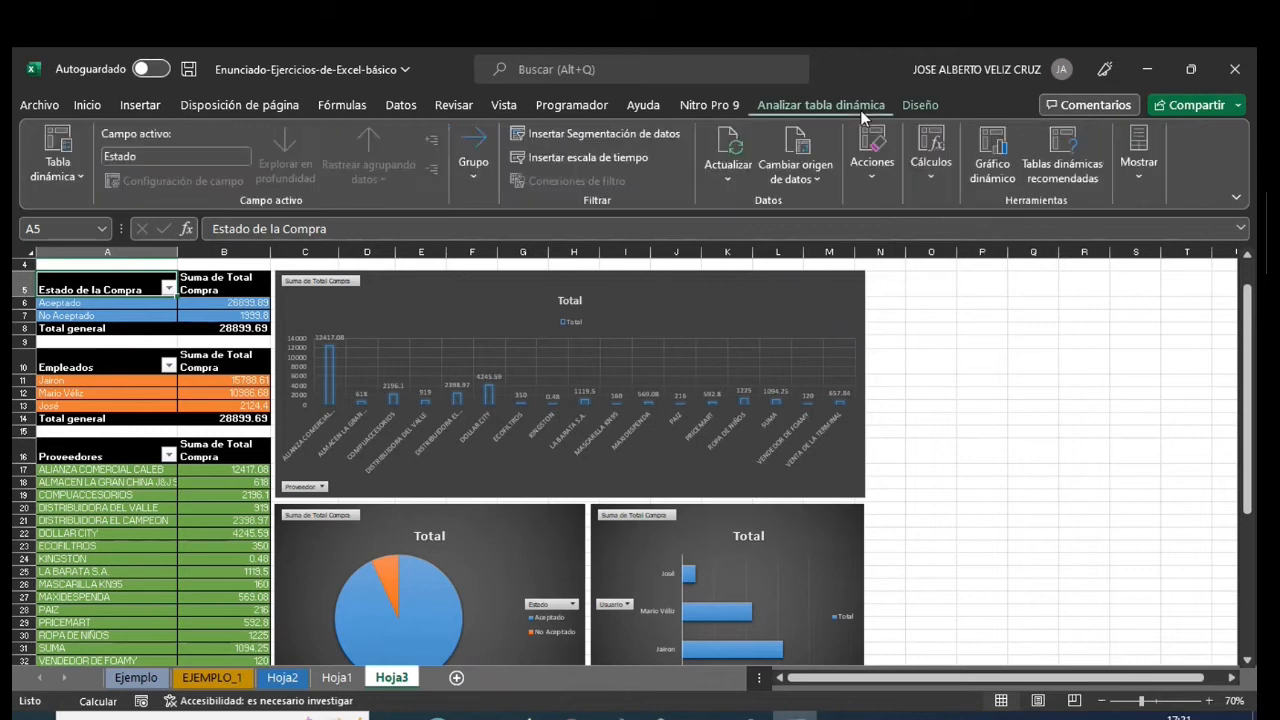
{"action": "left_click", "coordinate": [612, 137]}
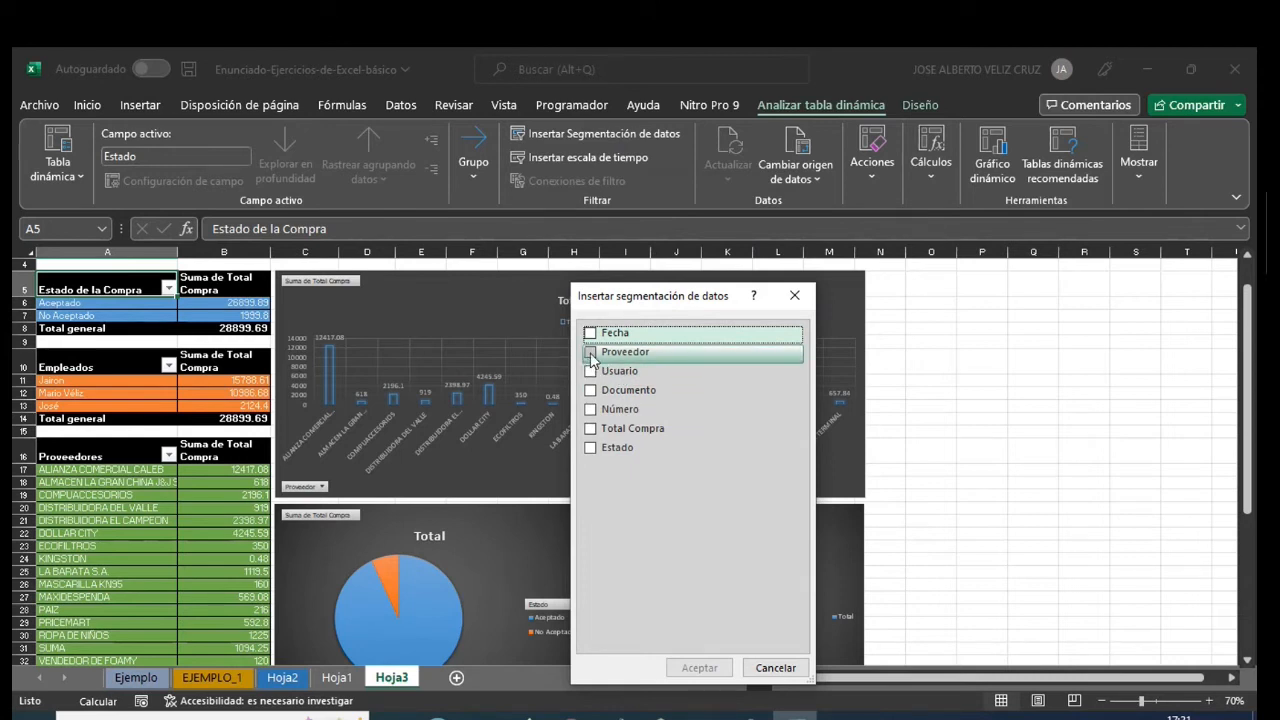
{"action": "left_click", "coordinate": [591, 372]}
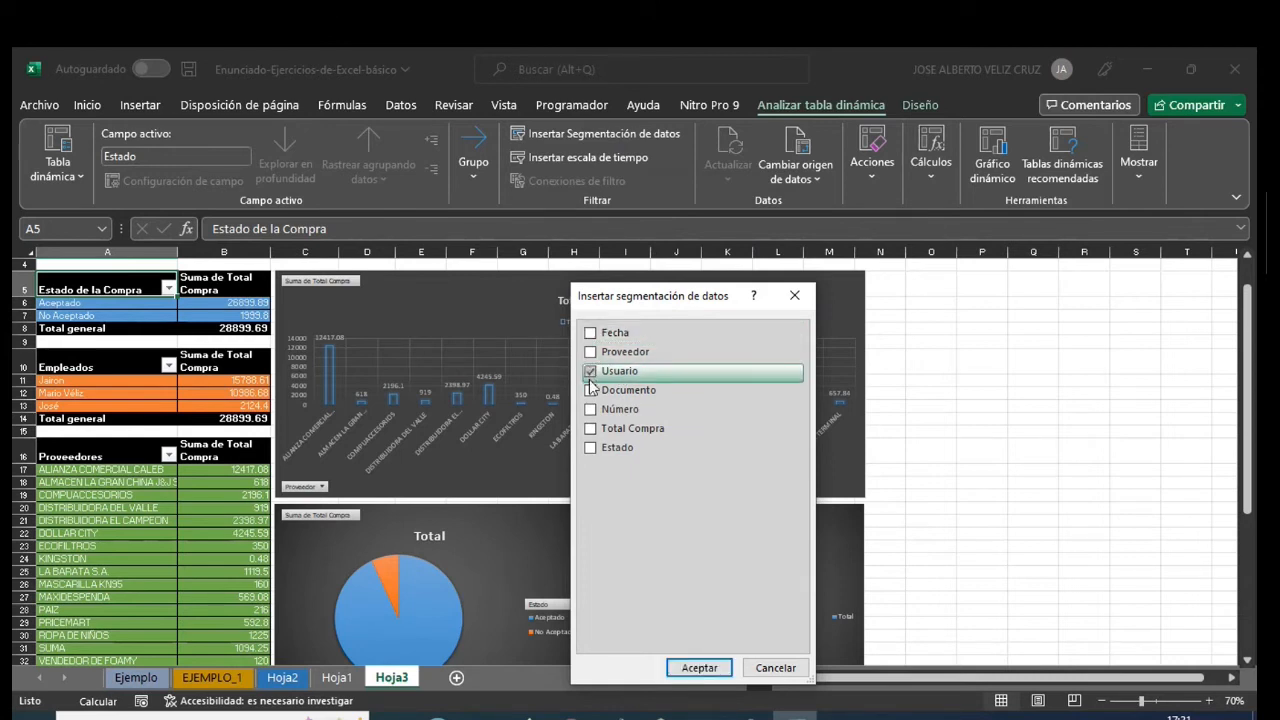
{"action": "left_click", "coordinate": [591, 449]}
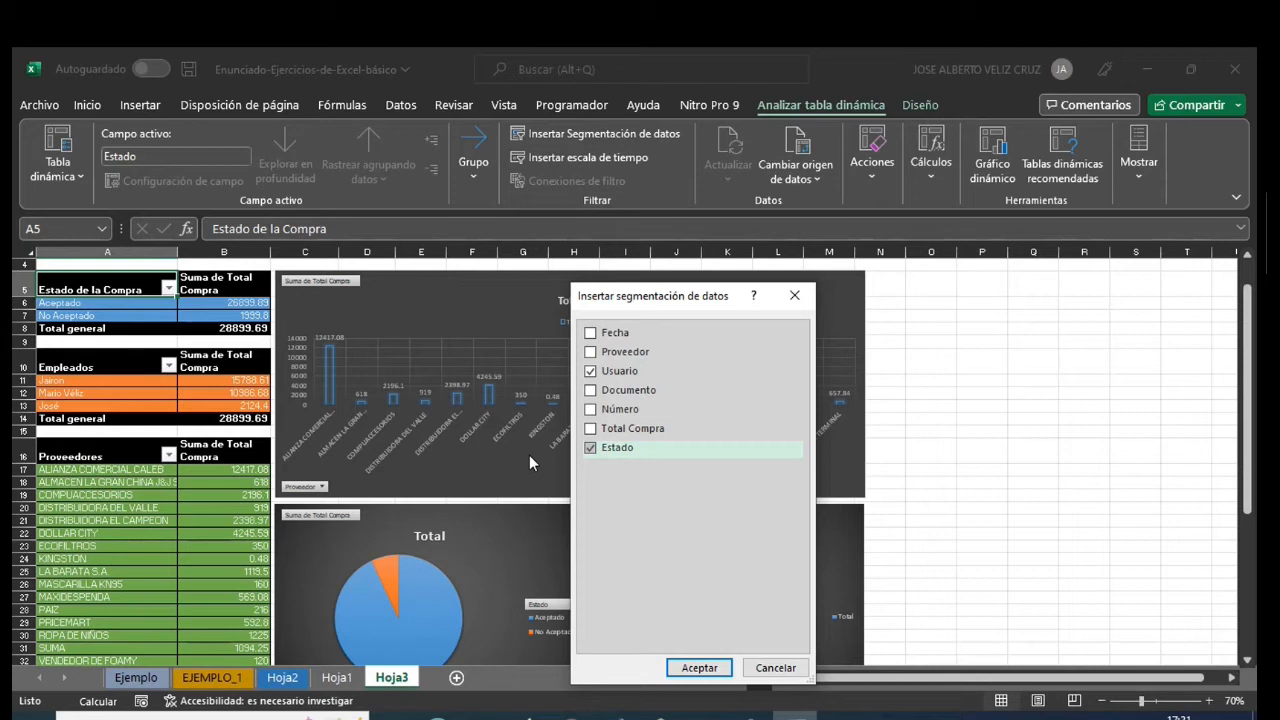
{"action": "left_click", "coordinate": [591, 352]}
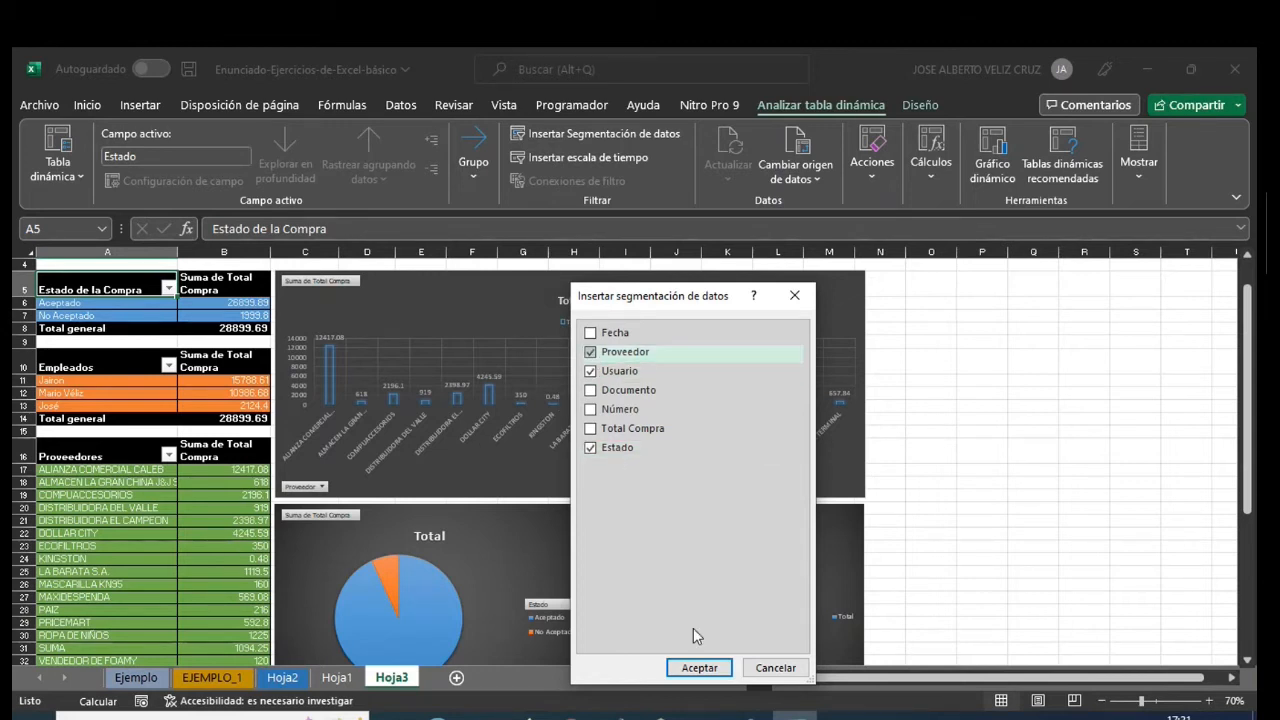
{"action": "left_click", "coordinate": [690, 668]}
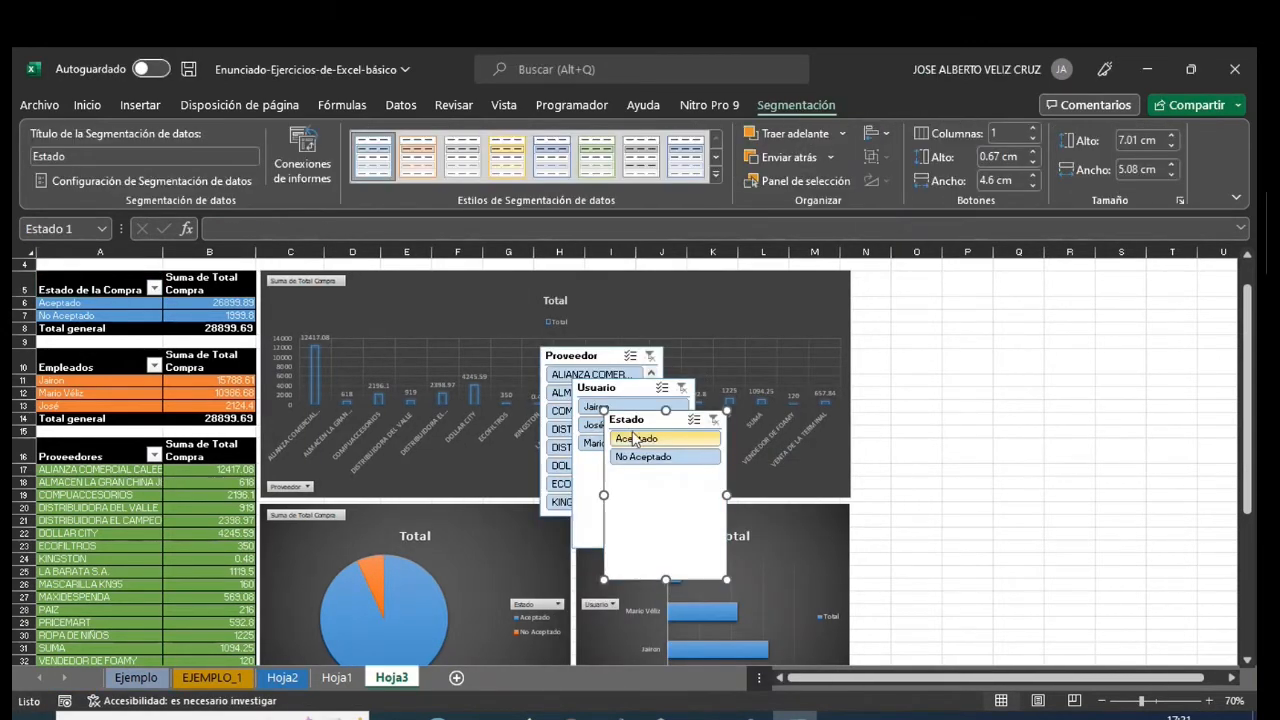
- Stack the Estado, Usuario and Proveedor slicers beside the charts, shortening Estado to about 2.8 cm and Usuario to about 3.4 cm high
{"action": "left_click_drag", "start_coordinate": [621, 412], "coordinate": [917, 280]}
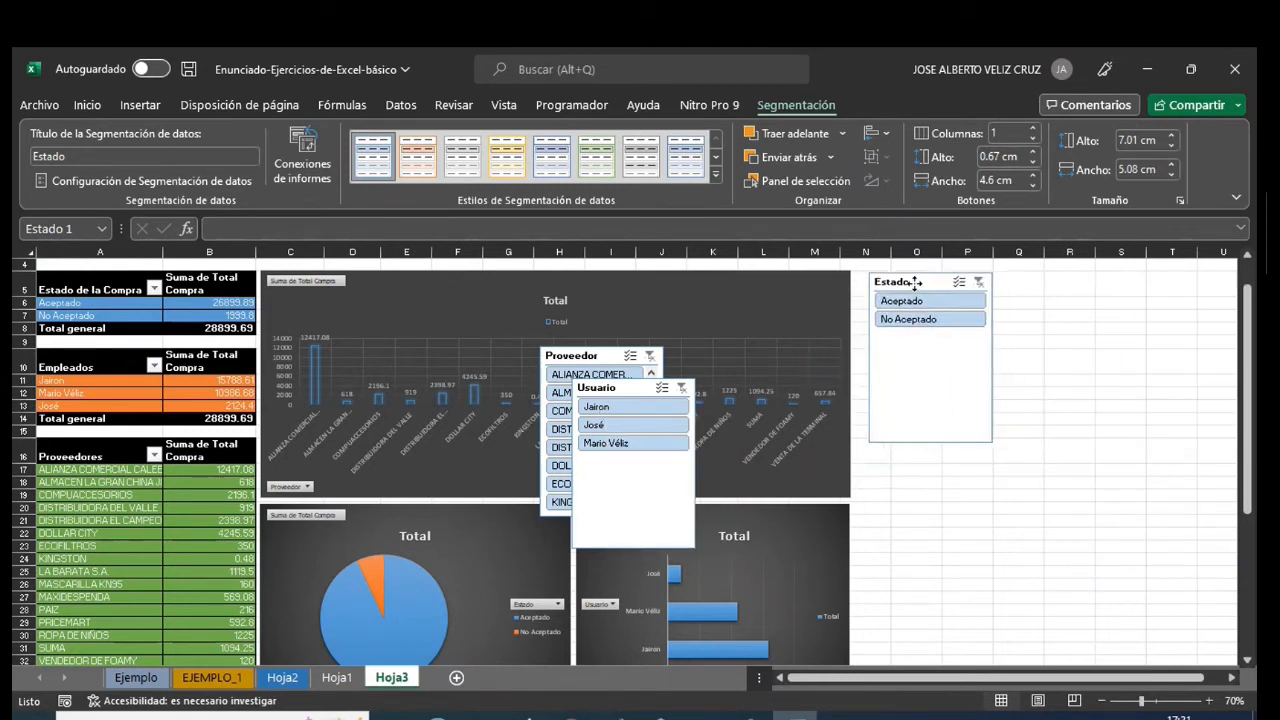
{"action": "left_click_drag", "start_coordinate": [929, 440], "coordinate": [922, 339]}
{"action": "left_click_drag", "start_coordinate": [614, 389], "coordinate": [917, 352]}
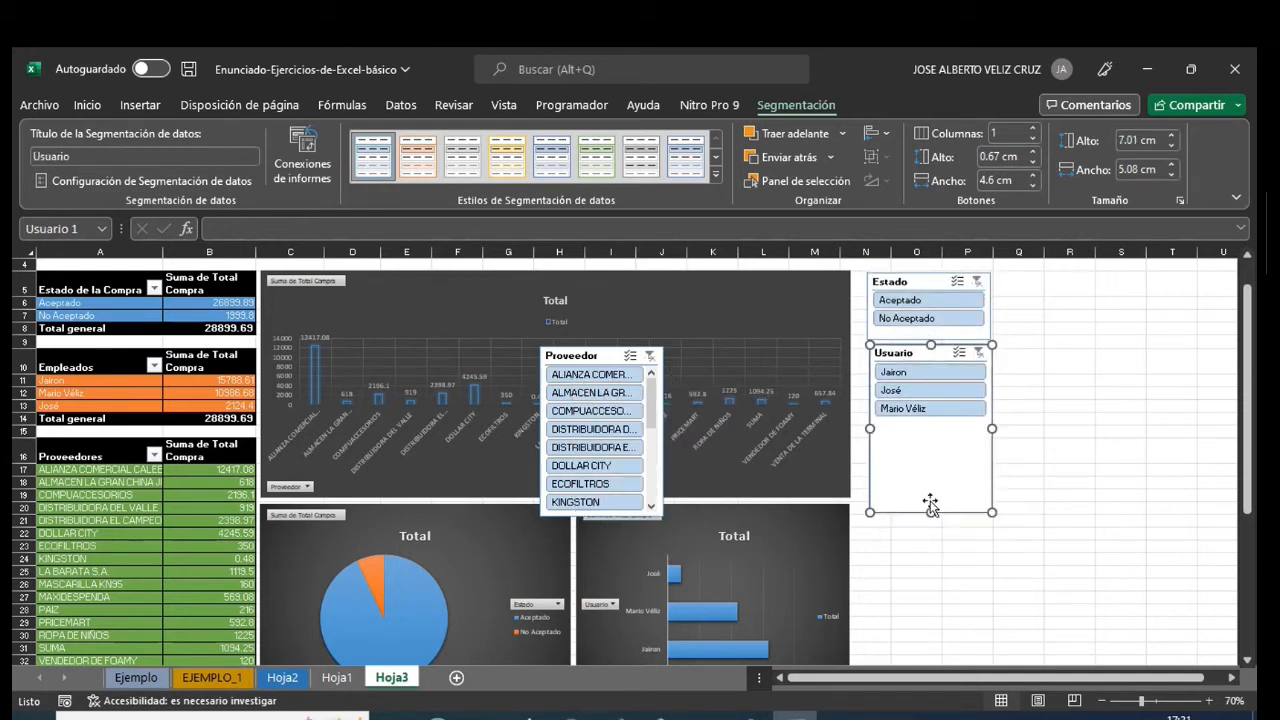
{"action": "left_click_drag", "start_coordinate": [920, 424], "coordinate": [920, 423]}
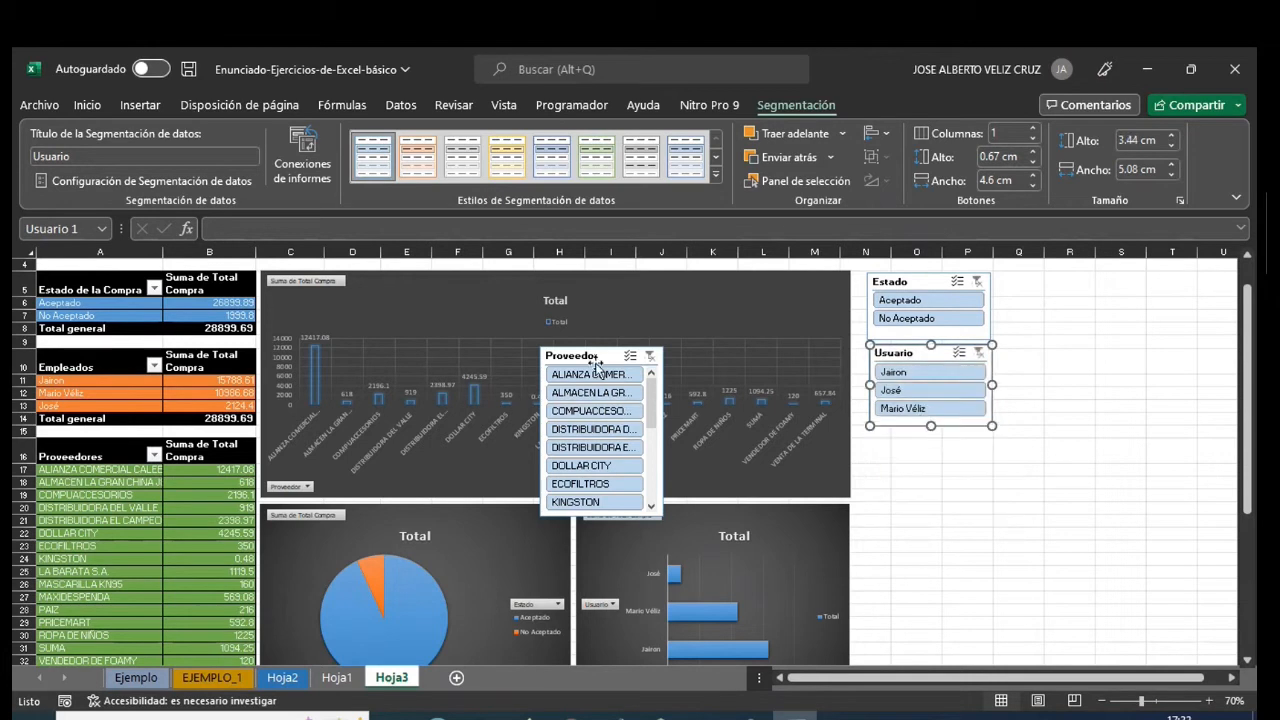
{"action": "left_click_drag", "start_coordinate": [597, 356], "coordinate": [925, 437]}
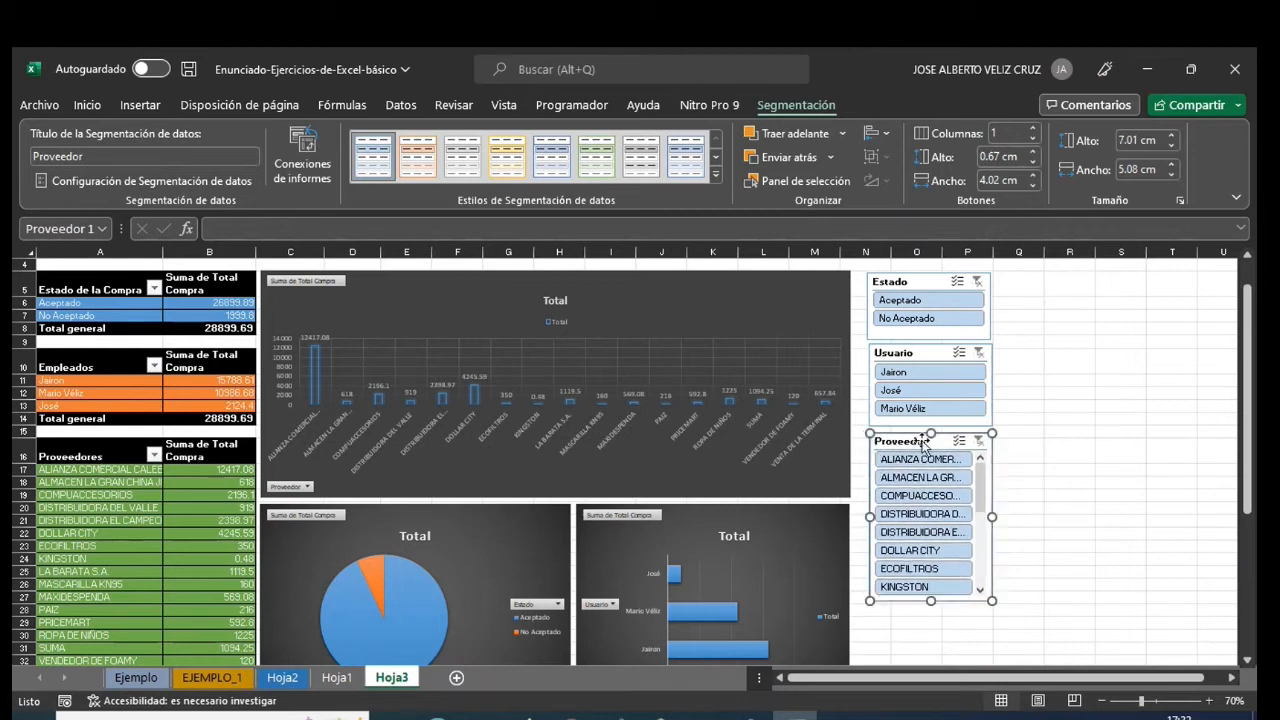
- Apply the light yellow slicer style to the Usuario slicer
{"action": "left_click", "coordinate": [893, 284]}
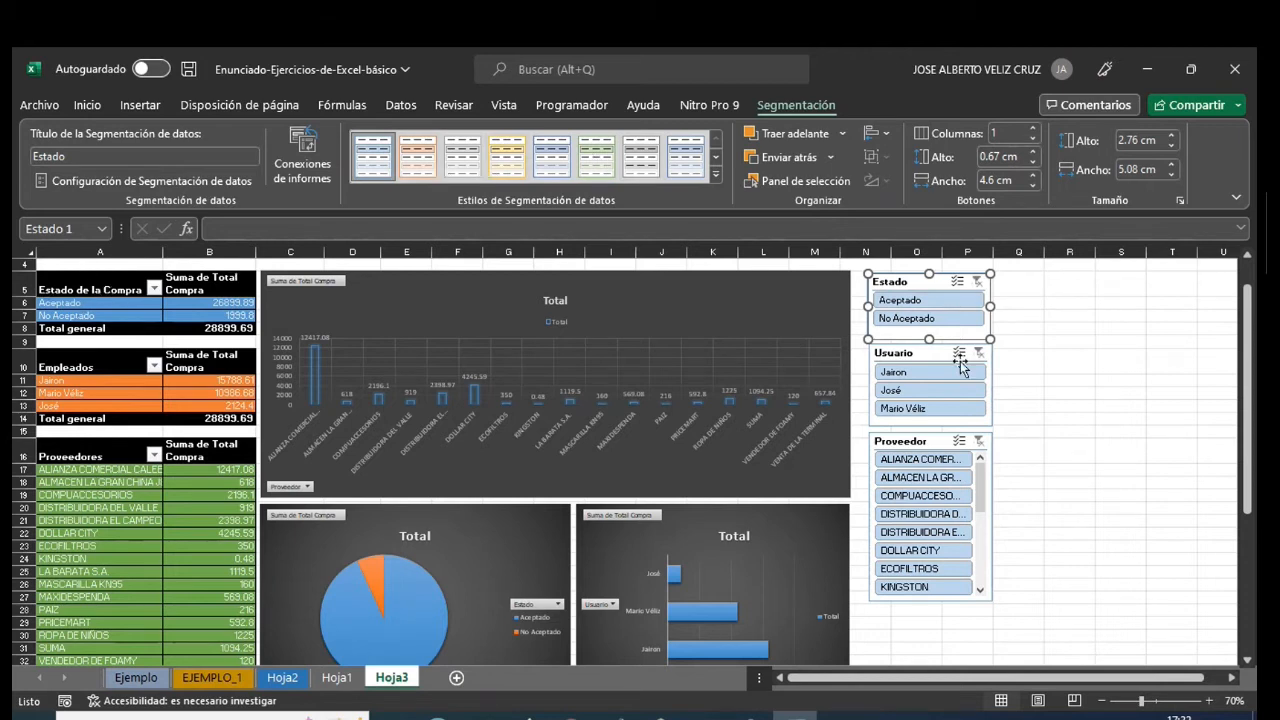
{"action": "left_click", "coordinate": [750, 718]}
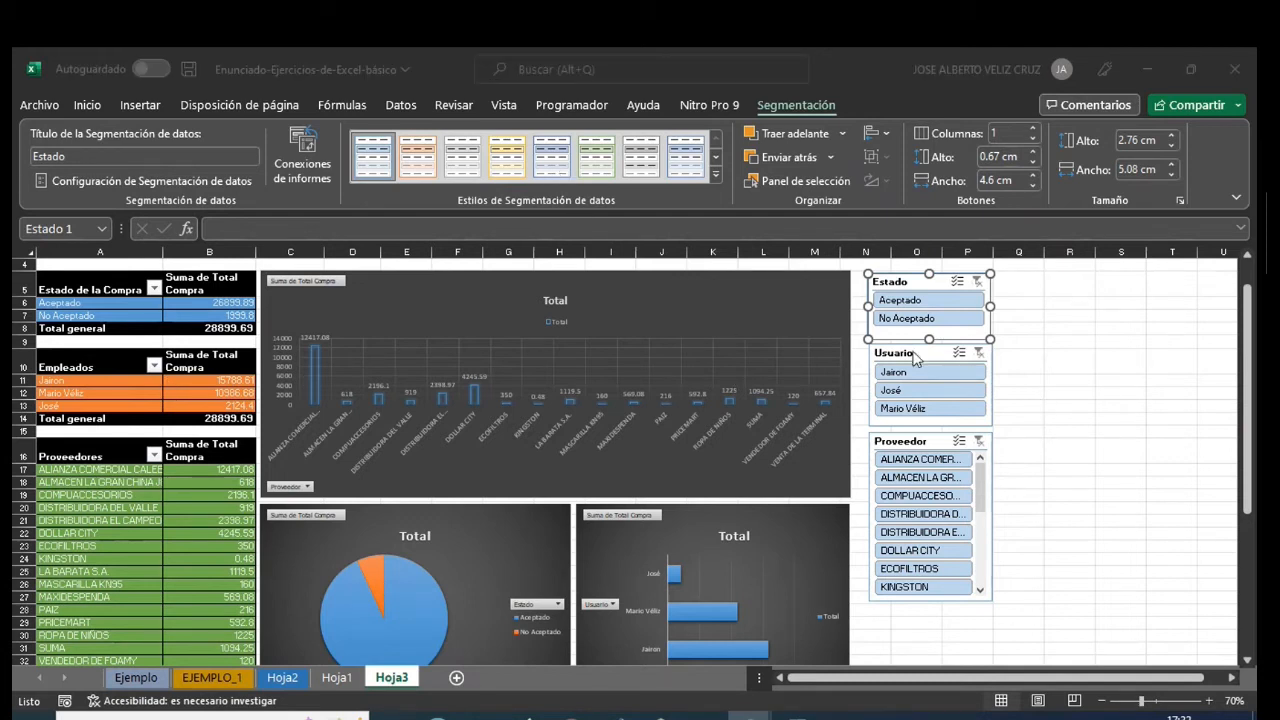
{"action": "left_click", "coordinate": [913, 358]}
{"action": "left_click", "coordinate": [913, 360]}
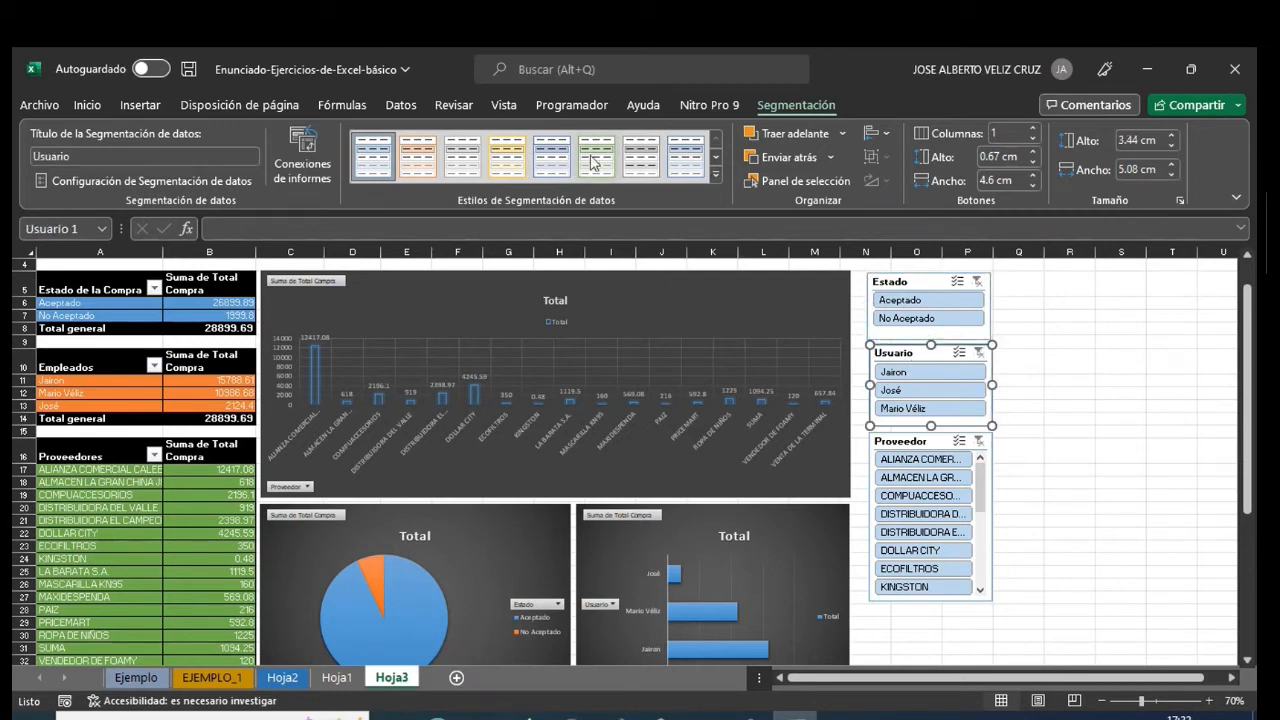
{"action": "left_click", "coordinate": [507, 155]}
- Apply the dark green slicer style to the Proveedor slicer and the dark blue style to the Estado slicer
{"action": "left_click", "coordinate": [890, 441]}
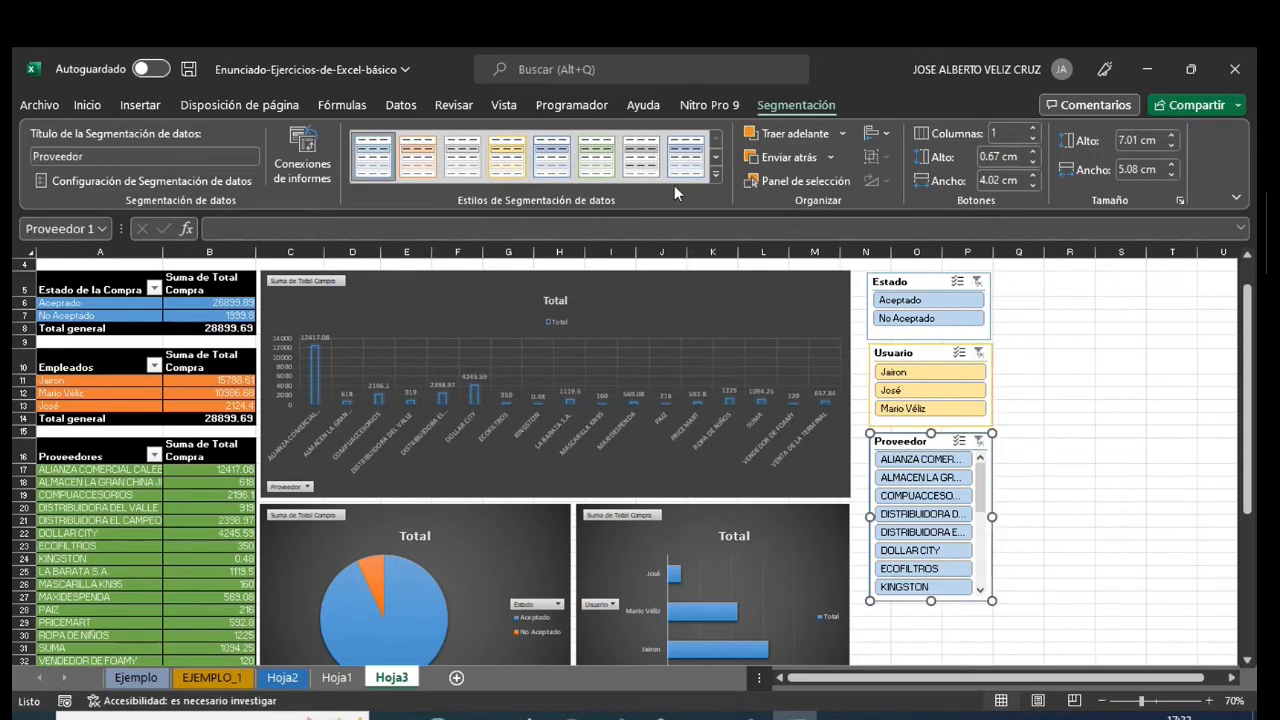
{"action": "left_click", "coordinate": [716, 180]}
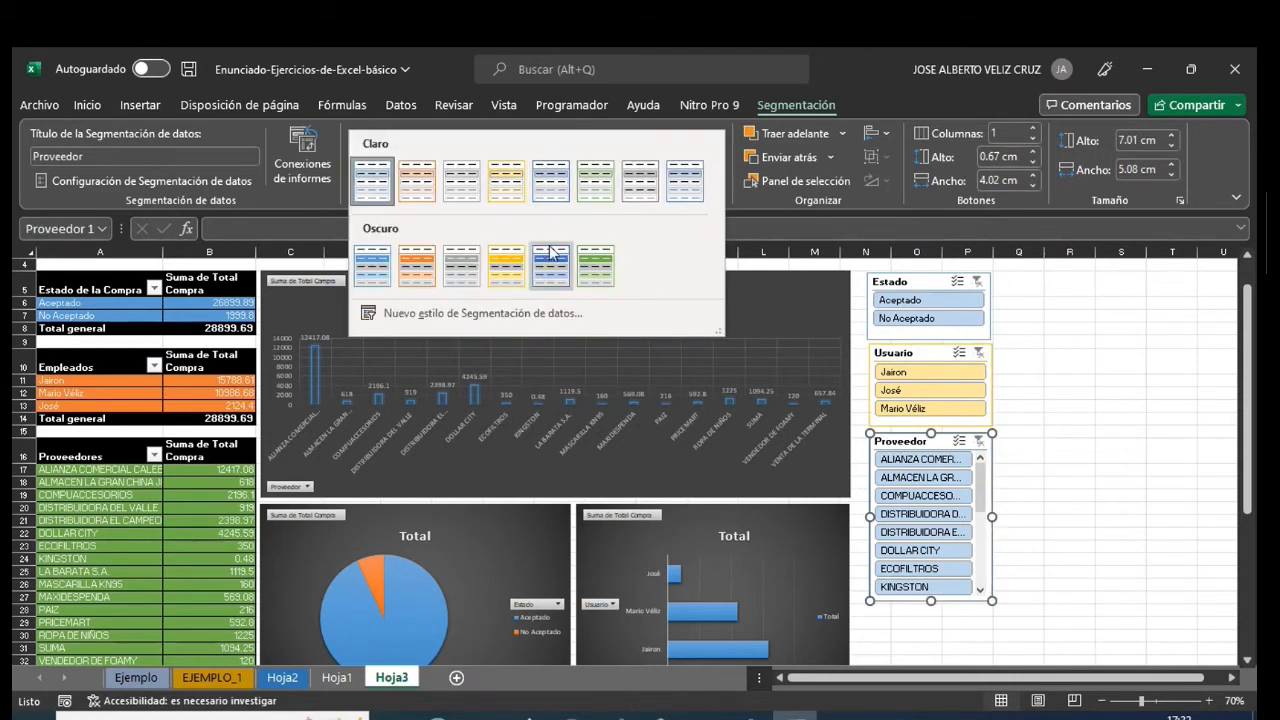
{"action": "left_click", "coordinate": [594, 277]}
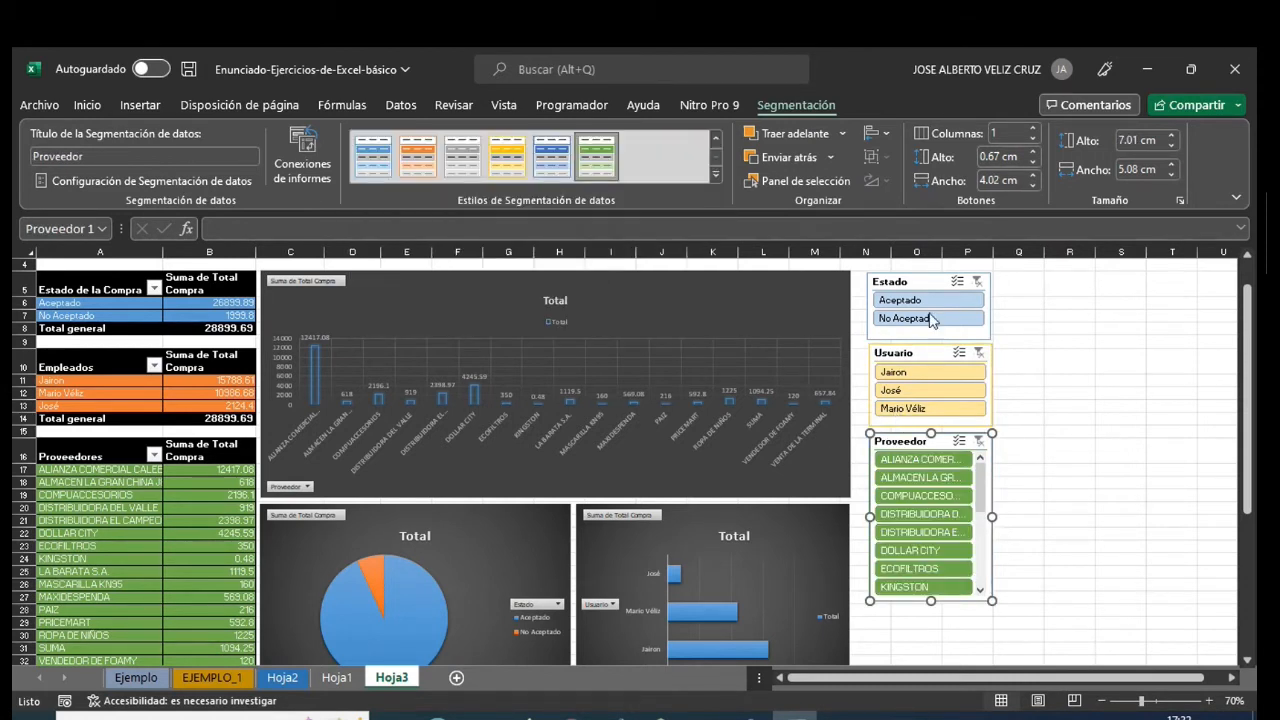
{"action": "left_click", "coordinate": [934, 283]}
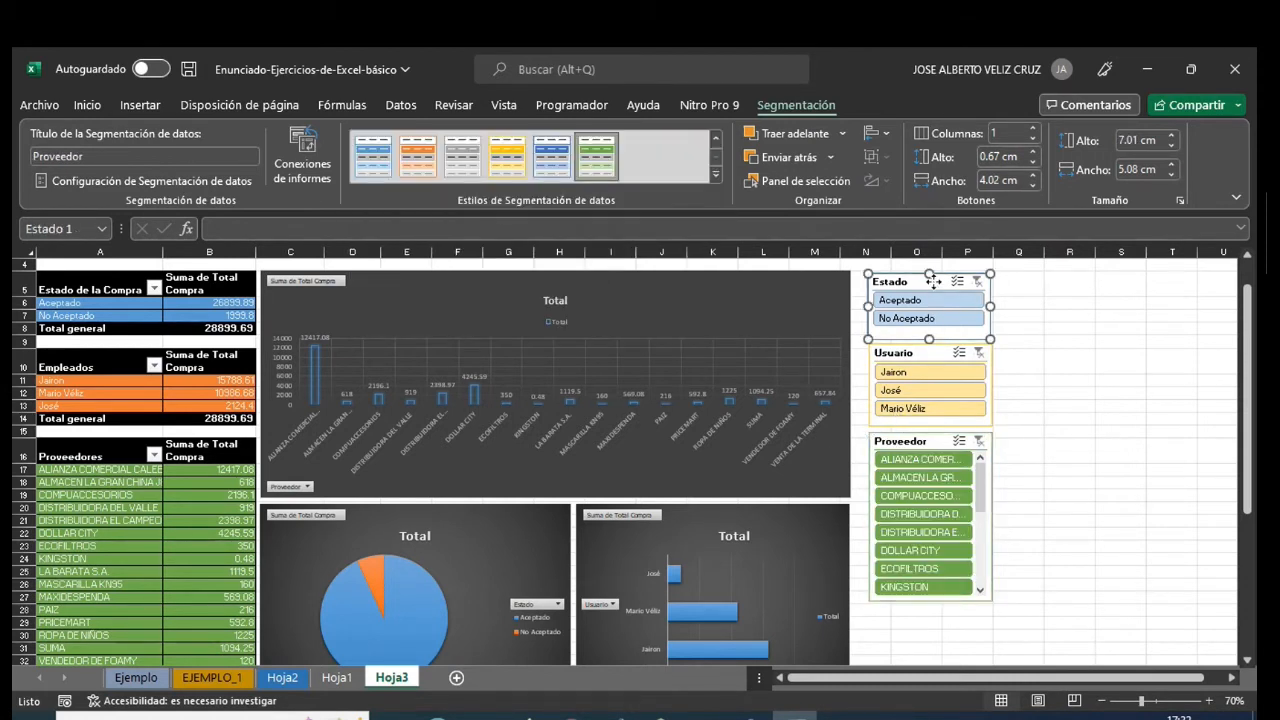
{"action": "left_click", "coordinate": [551, 157]}
- Apply the dark yellow slicer style to the Usuario slicer
{"action": "left_click", "coordinate": [885, 358]}
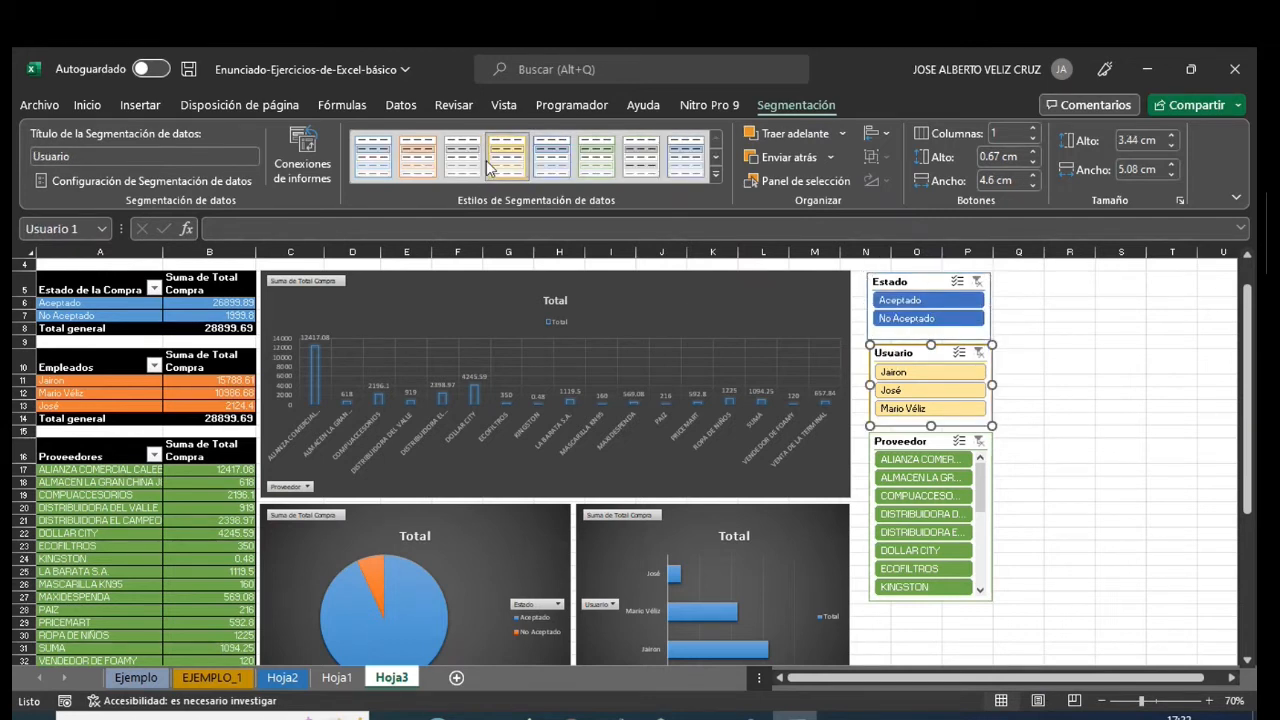
{"action": "left_click", "coordinate": [716, 177]}
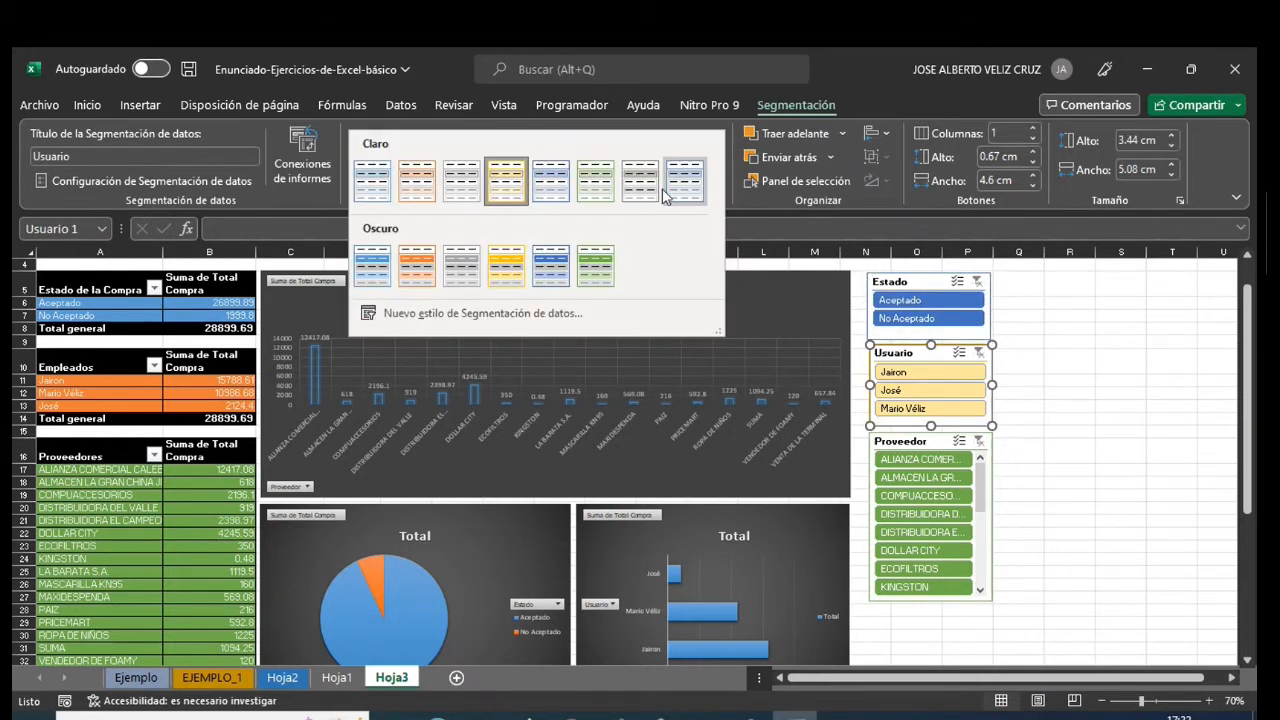
{"action": "left_click", "coordinate": [507, 262]}
{"action": "left_click", "coordinate": [1066, 450]}
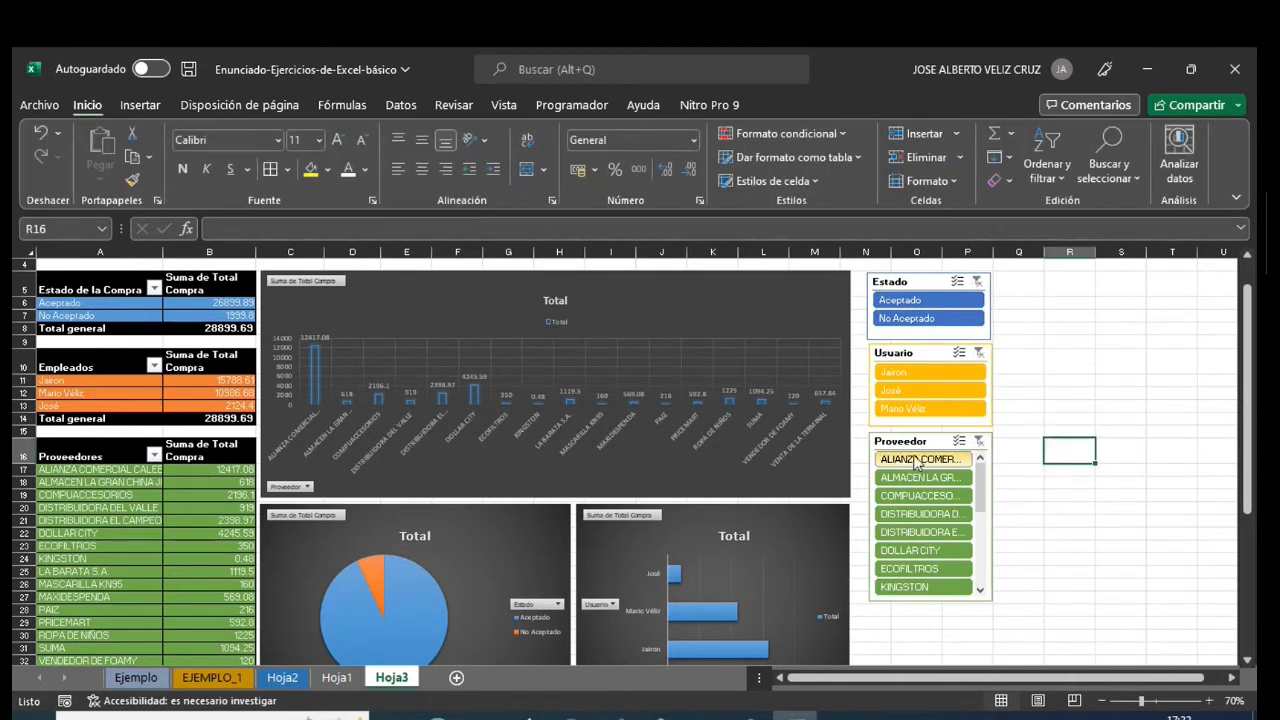
{"action": "left_click", "coordinate": [926, 318]}
- Apply the dark orange slicer style to the Usuario slicer
{"action": "left_click", "coordinate": [900, 352]}
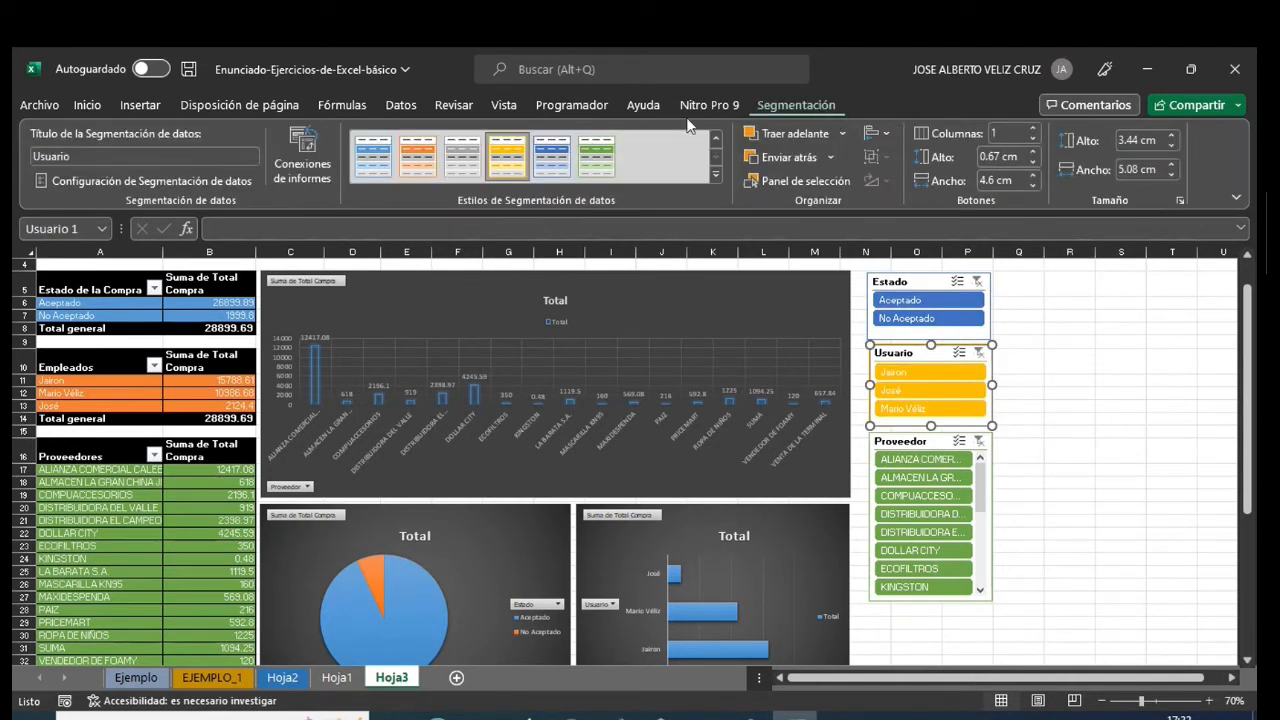
{"action": "left_click", "coordinate": [418, 157]}
{"action": "left_click", "coordinate": [1069, 406]}
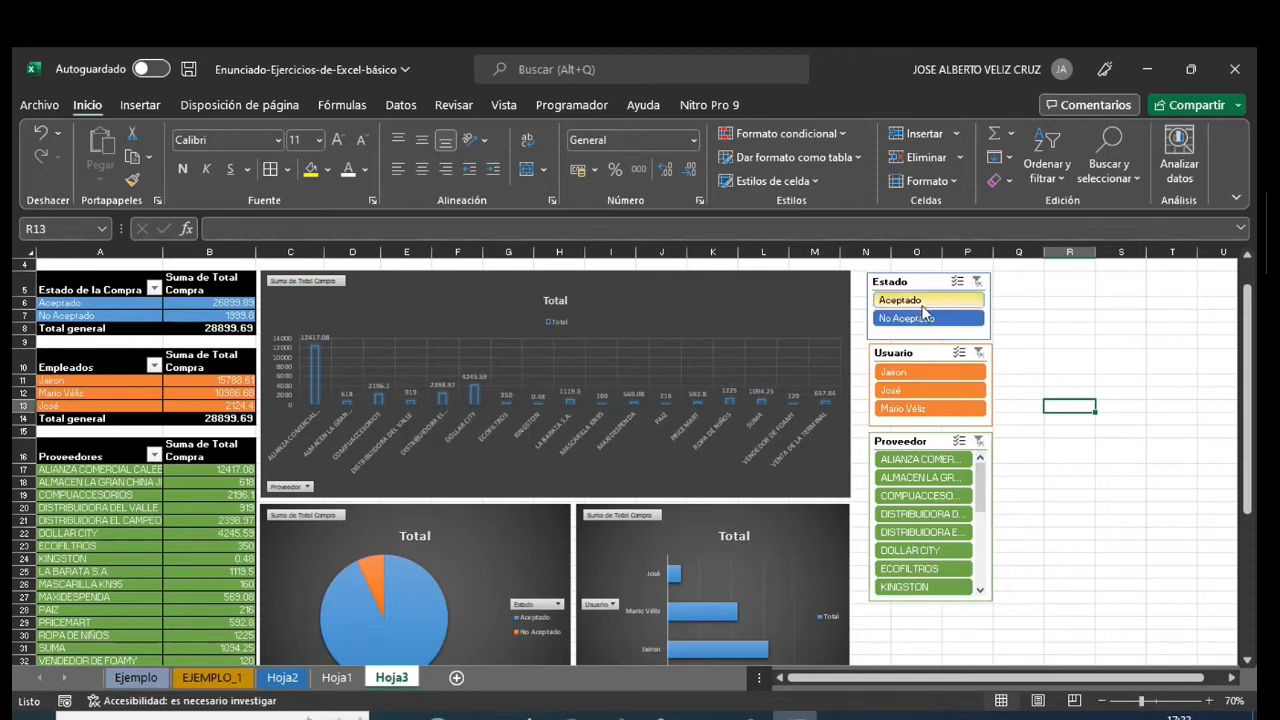
- Test the Estado slicer by filtering on Aceptado and clear the filter again
{"action": "left_click", "coordinate": [921, 302]}
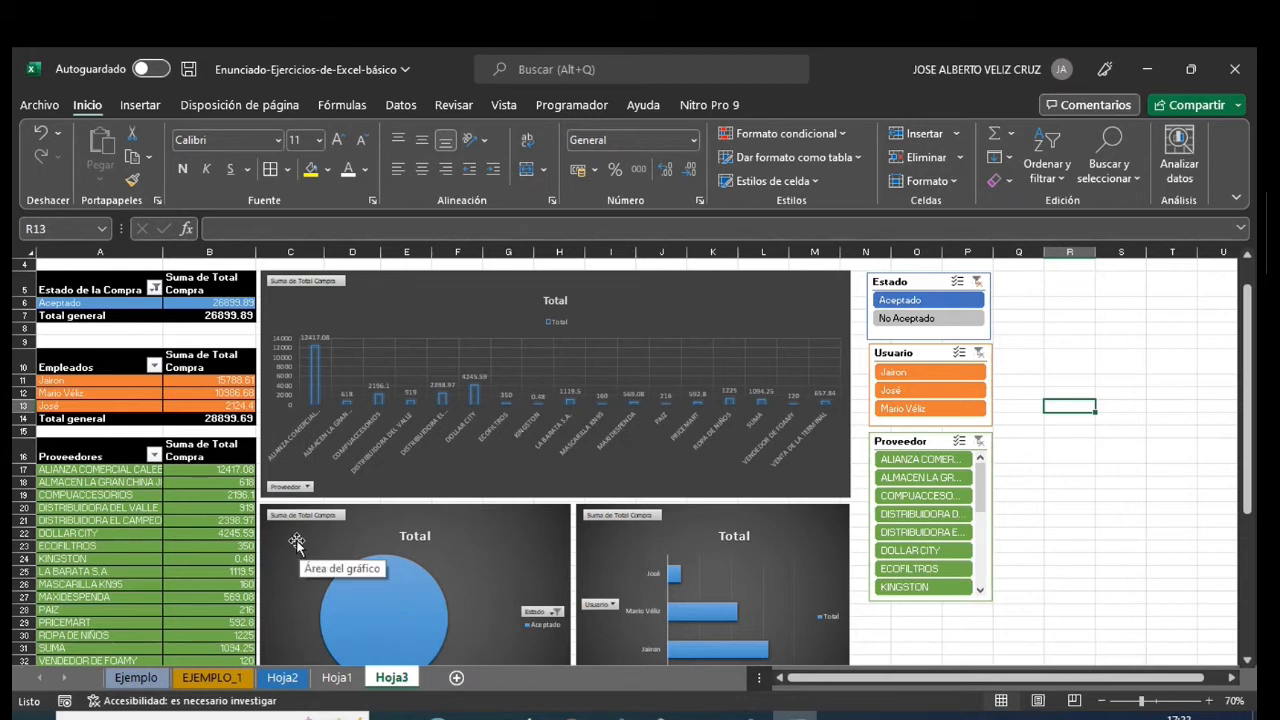
{"action": "left_click", "coordinate": [977, 282]}
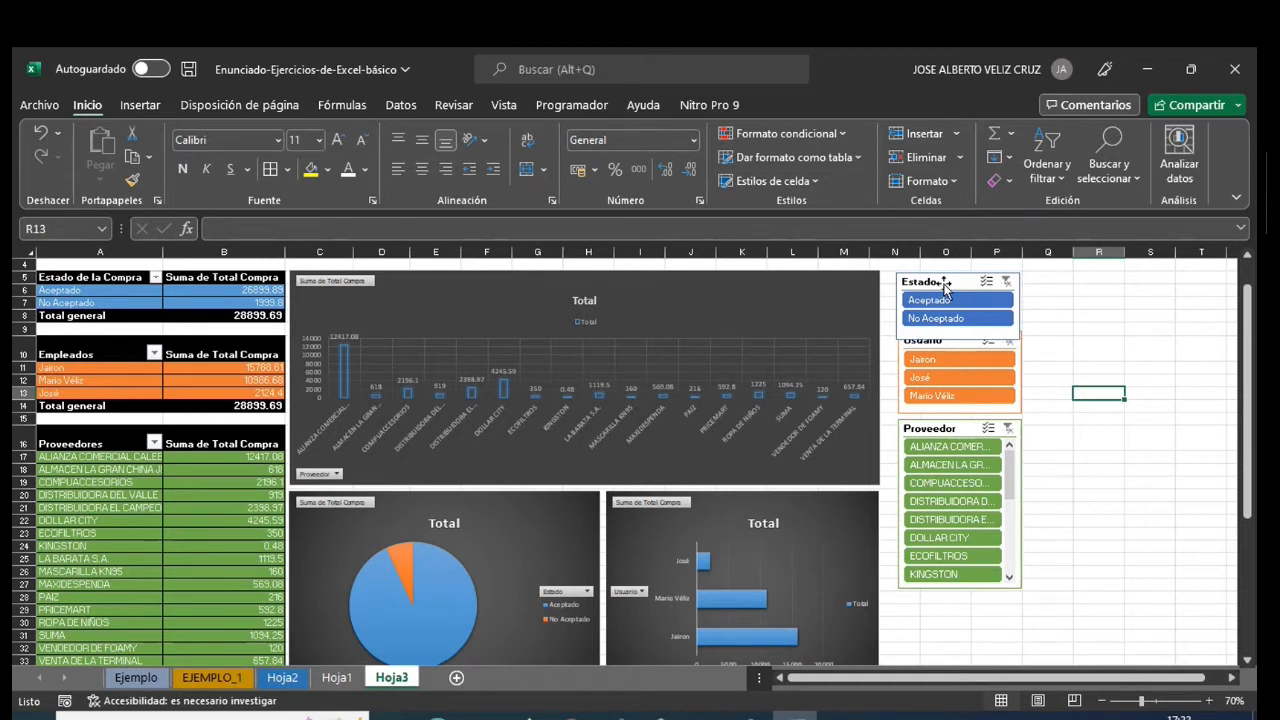
- Move the Proveedor and Usuario slicers down so the three slicers are stacked with gaps and no overlap
{"action": "left_click_drag", "start_coordinate": [963, 430], "coordinate": [963, 459]}
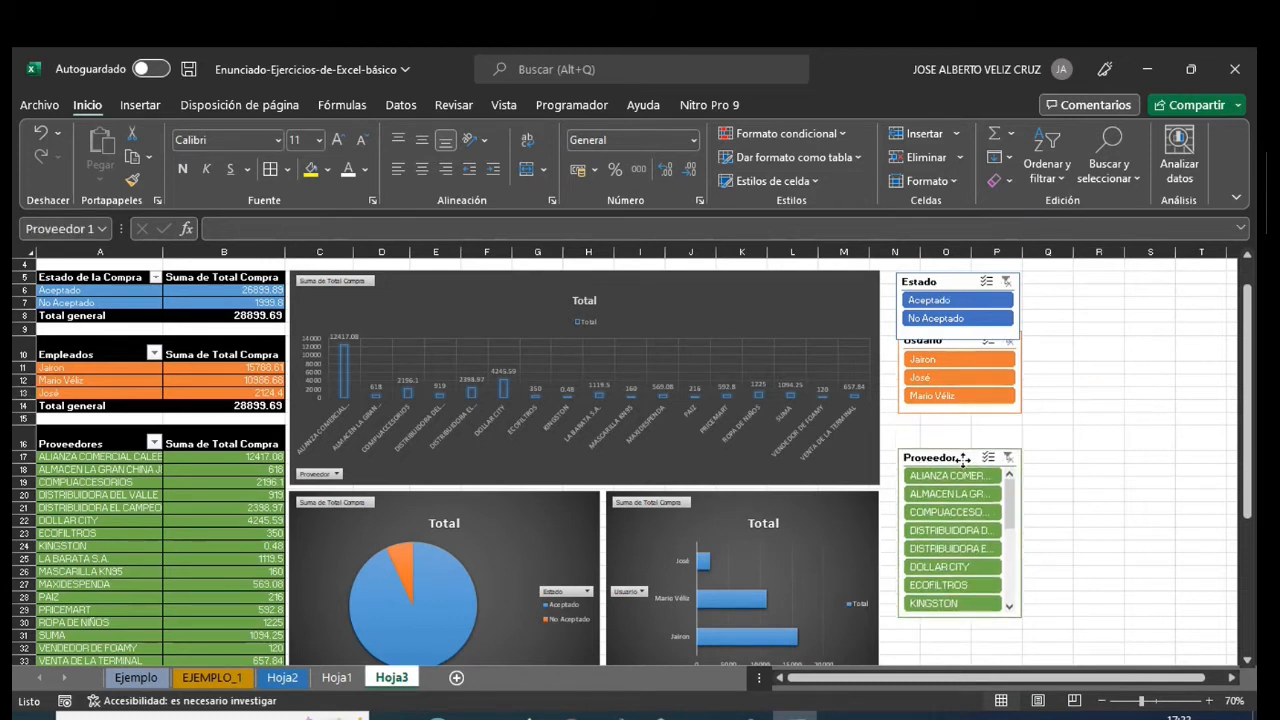
{"action": "left_click_drag", "start_coordinate": [953, 342], "coordinate": [953, 364]}
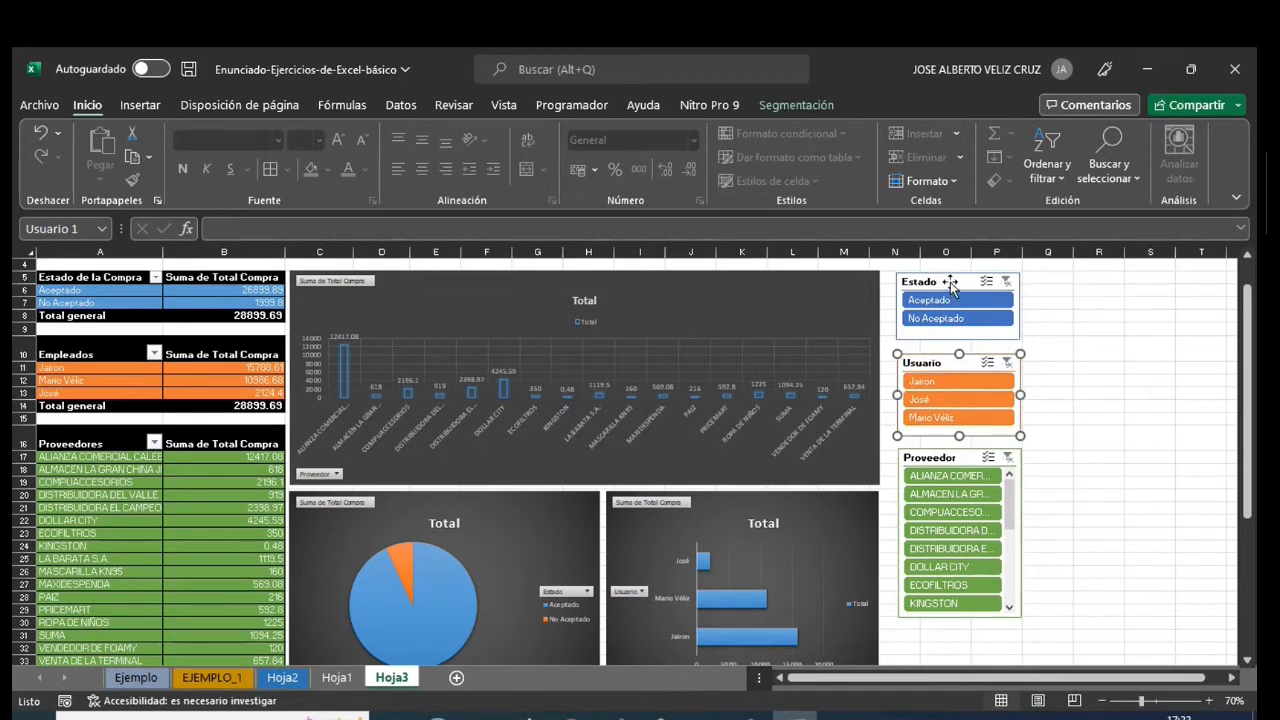
- Connect the Estado slicer to TablaDinámica3 and TablaDinámica4 in addition to TablaDinámica2
{"action": "right_click", "coordinate": [950, 283]}
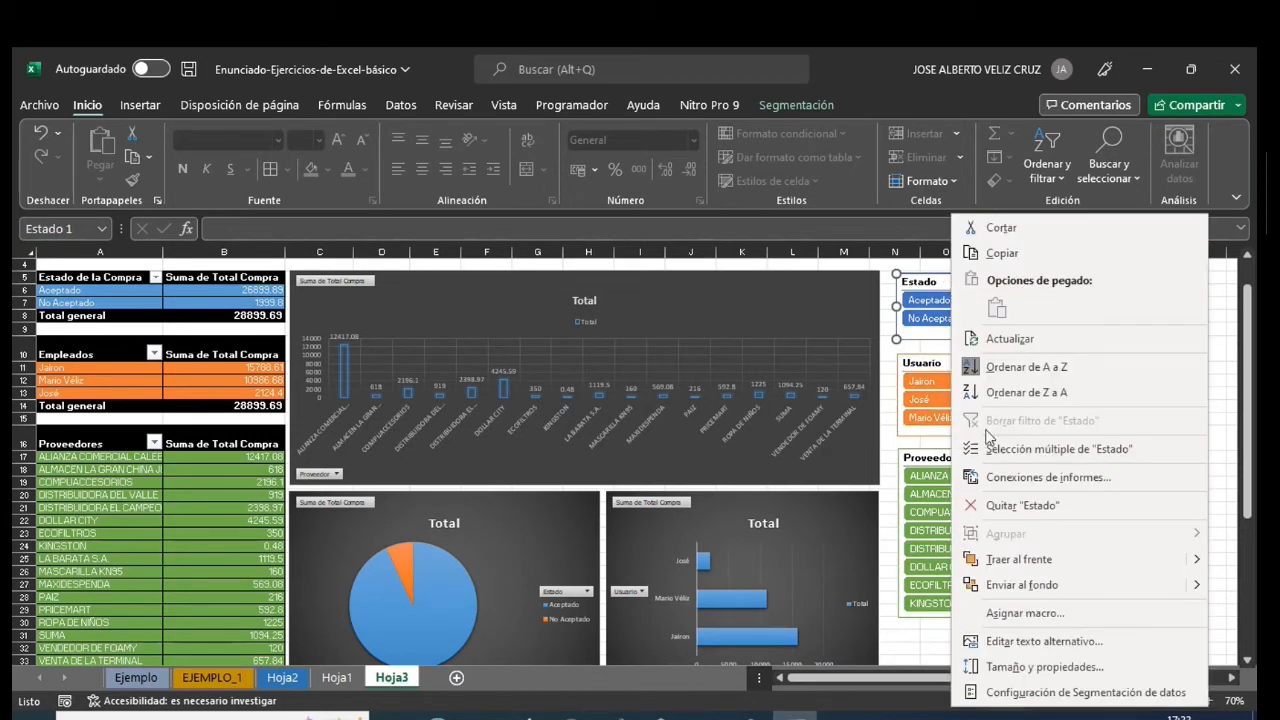
{"action": "left_click", "coordinate": [1034, 481]}
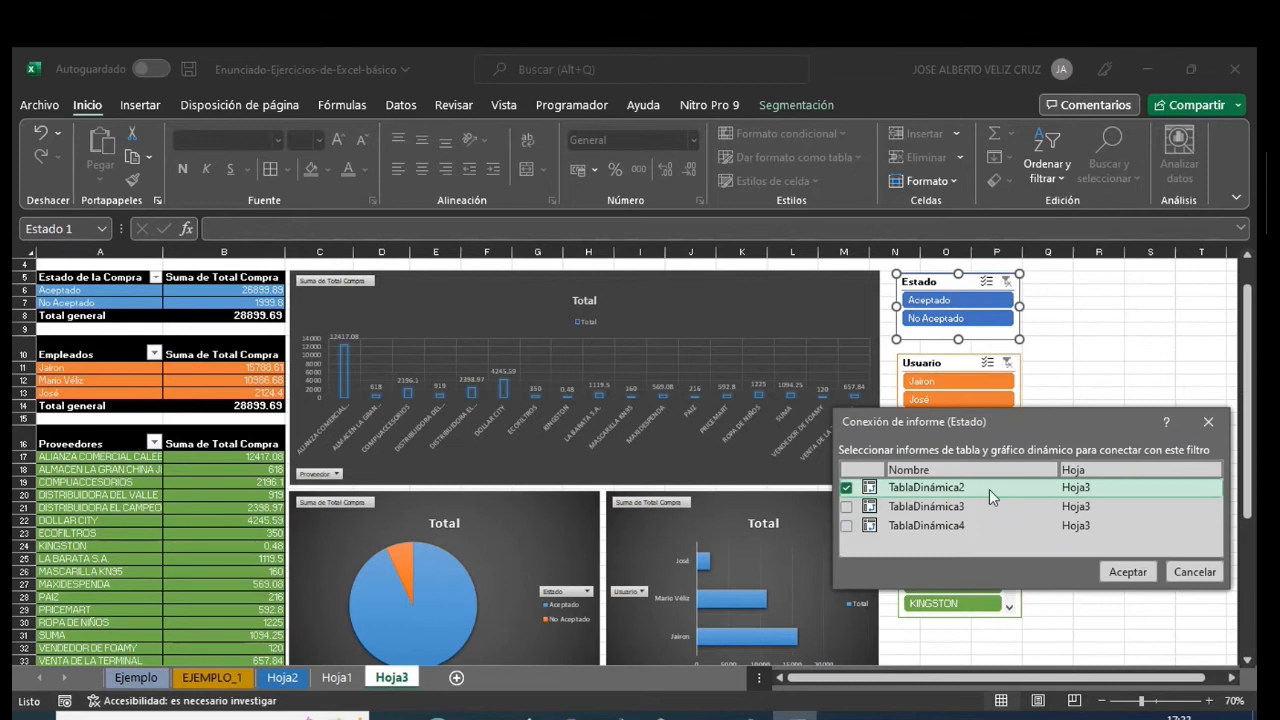
{"action": "left_click_drag", "start_coordinate": [1008, 422], "coordinate": [735, 297]}
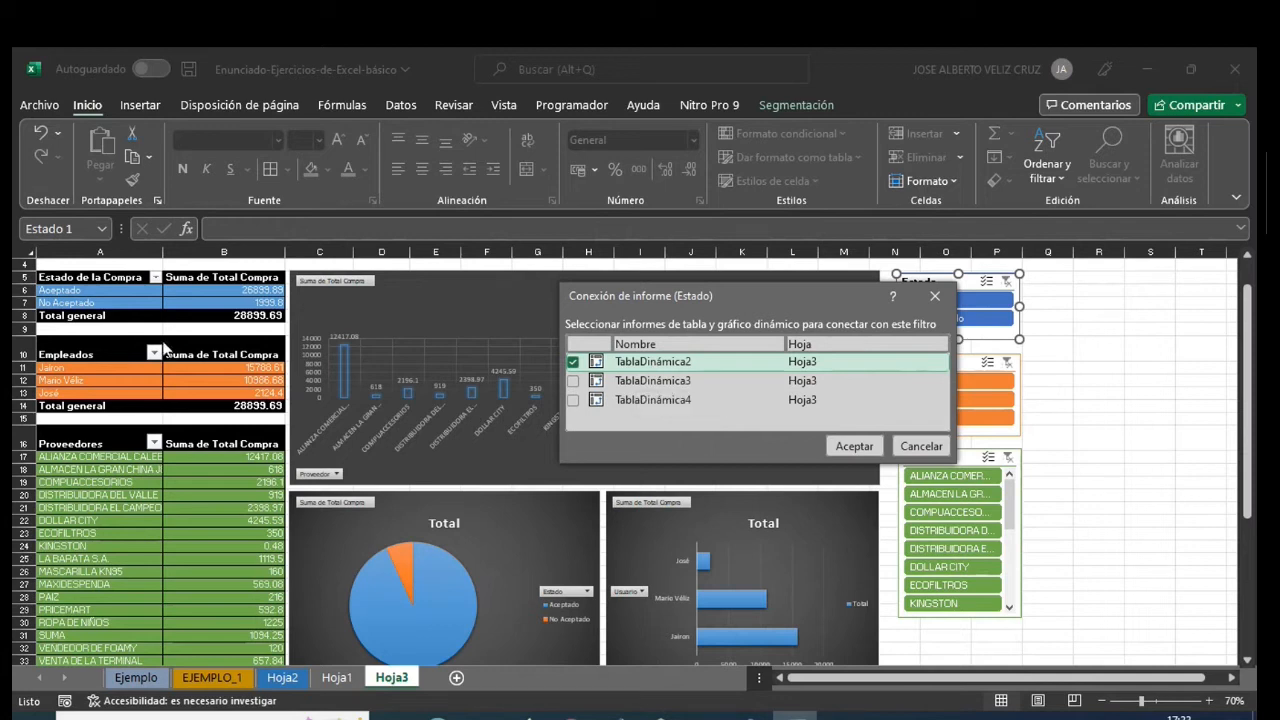
{"action": "left_click", "coordinate": [573, 381]}
{"action": "left_click", "coordinate": [573, 400]}
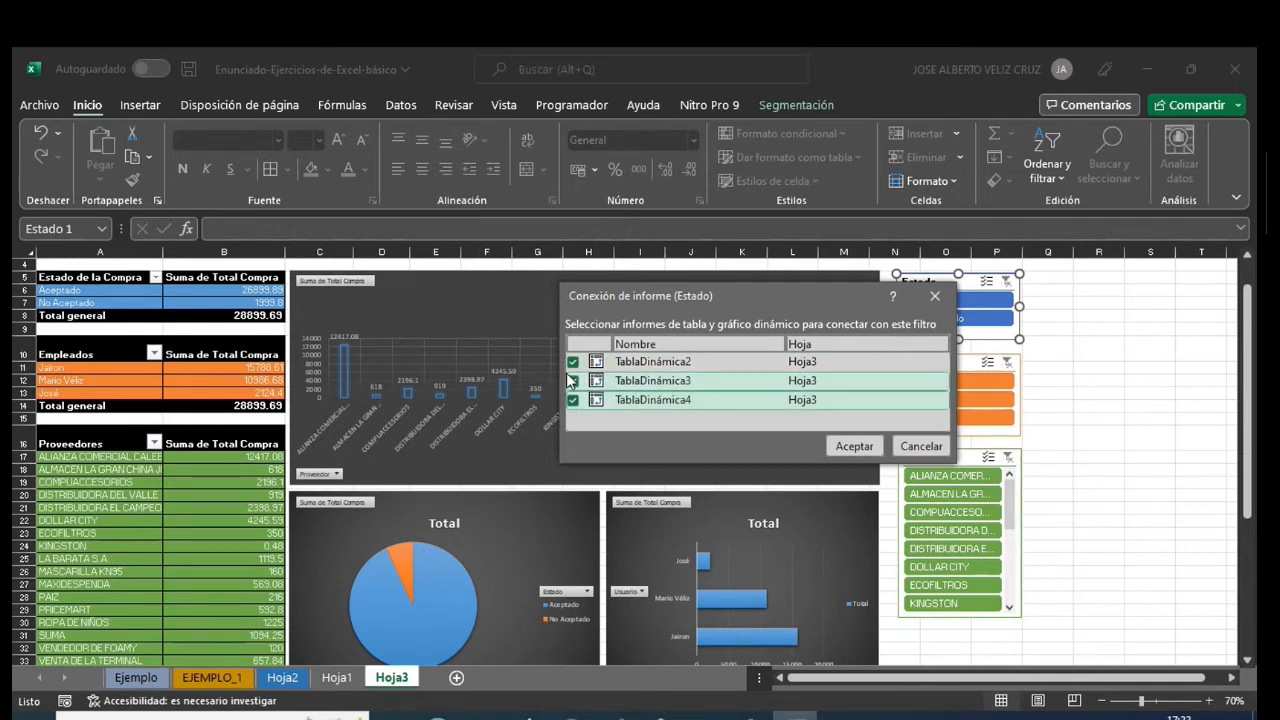
{"action": "left_click", "coordinate": [852, 448]}
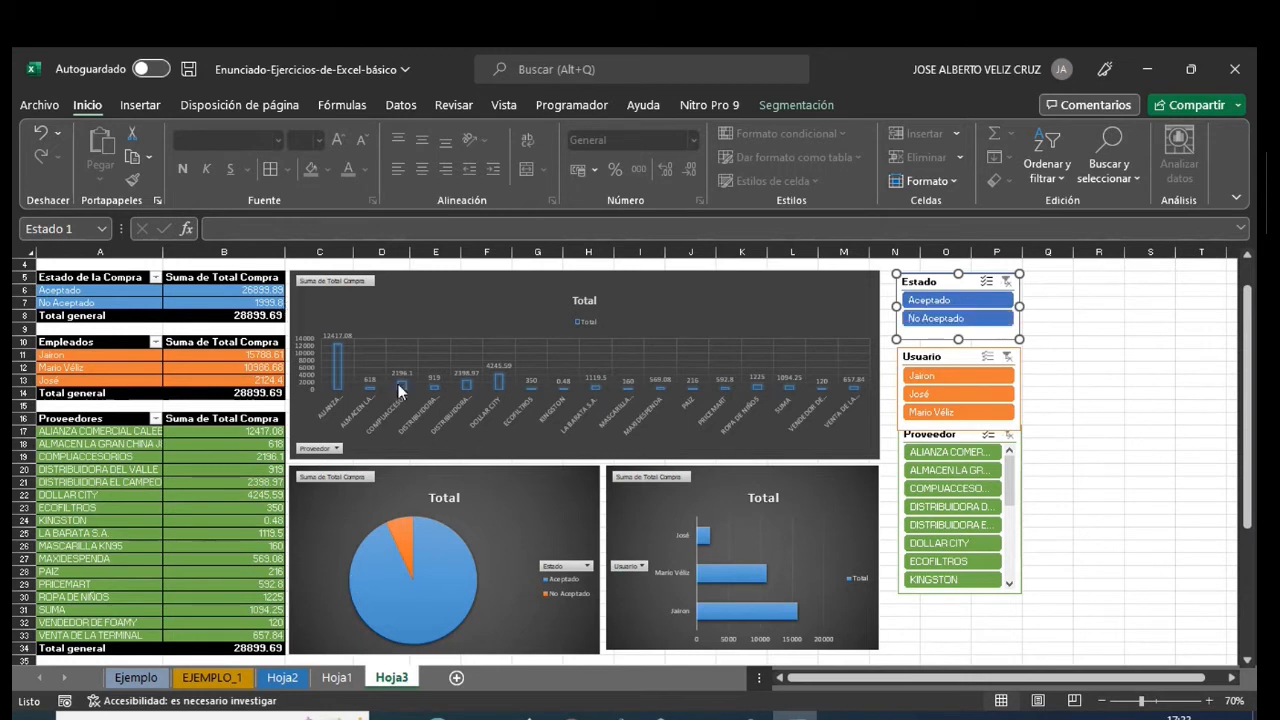
- Test the connected Estado slicer with Aceptado and No Aceptado, checking the Hoja1 source table before clearing the filter
{"action": "left_click", "coordinate": [945, 303]}
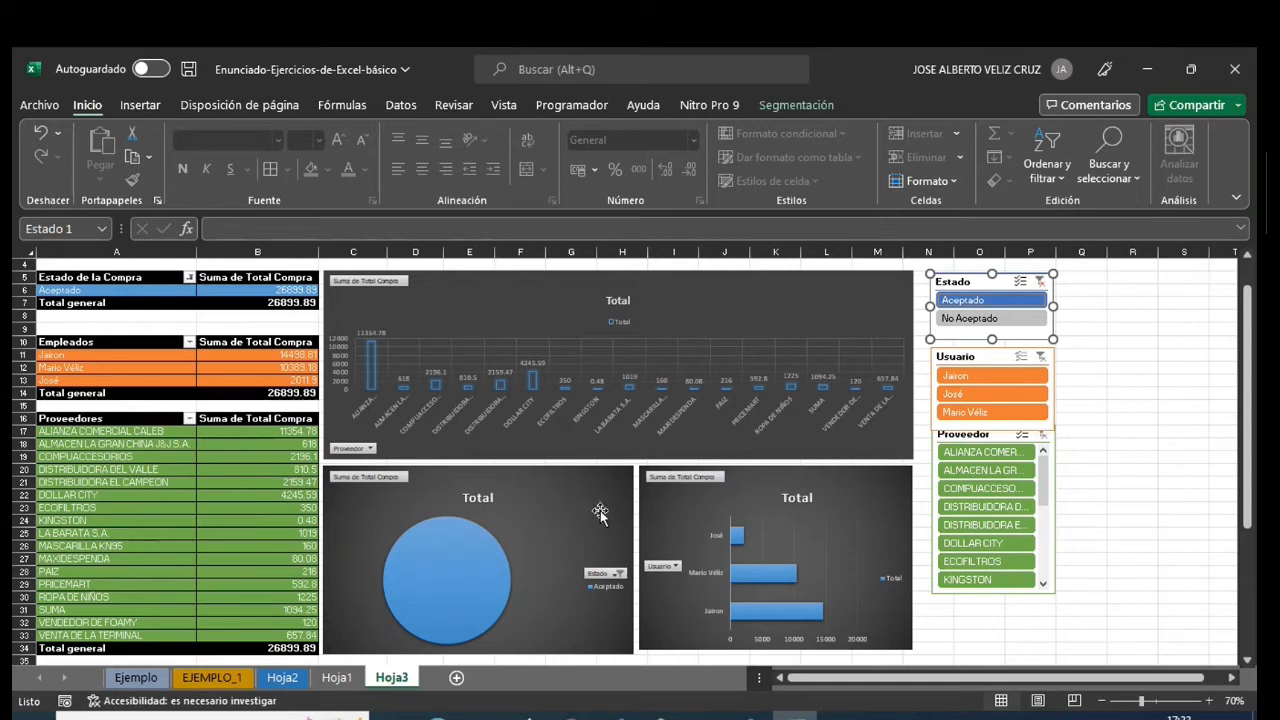
{"action": "left_click", "coordinate": [994, 320]}
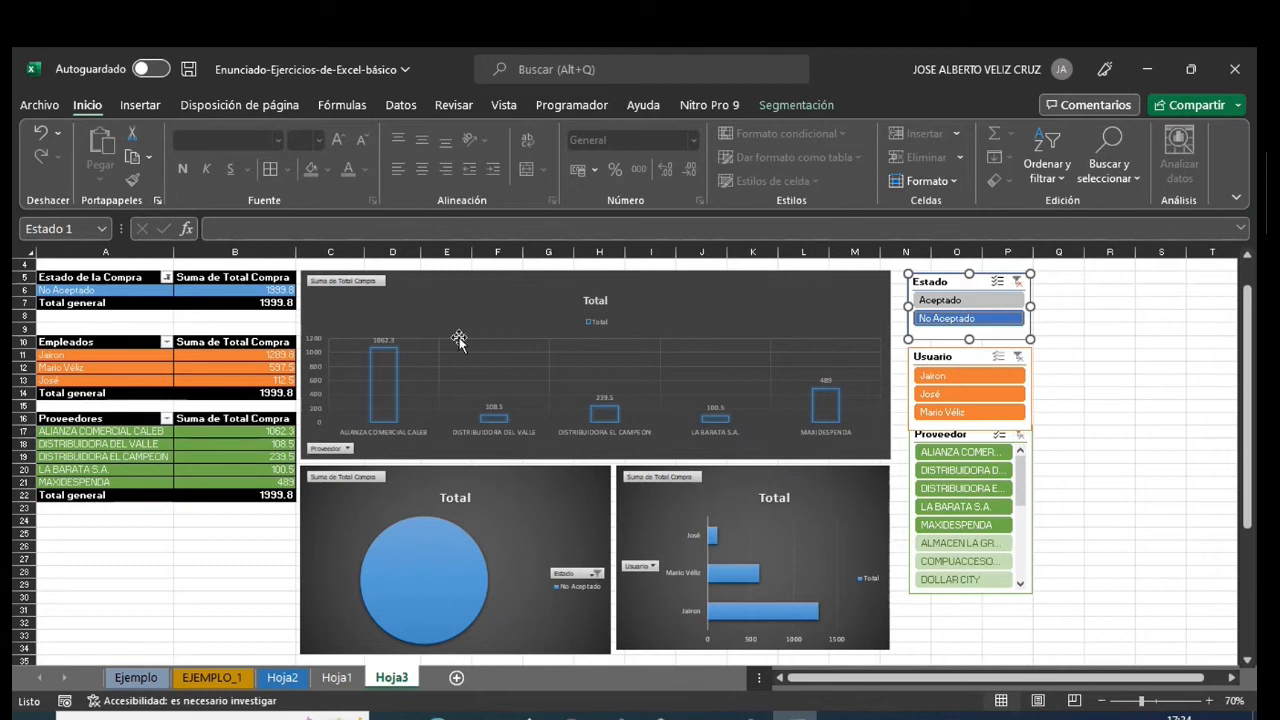
{"action": "mouse_move", "coordinate": [378, 362]}
{"action": "left_click", "coordinate": [337, 677]}
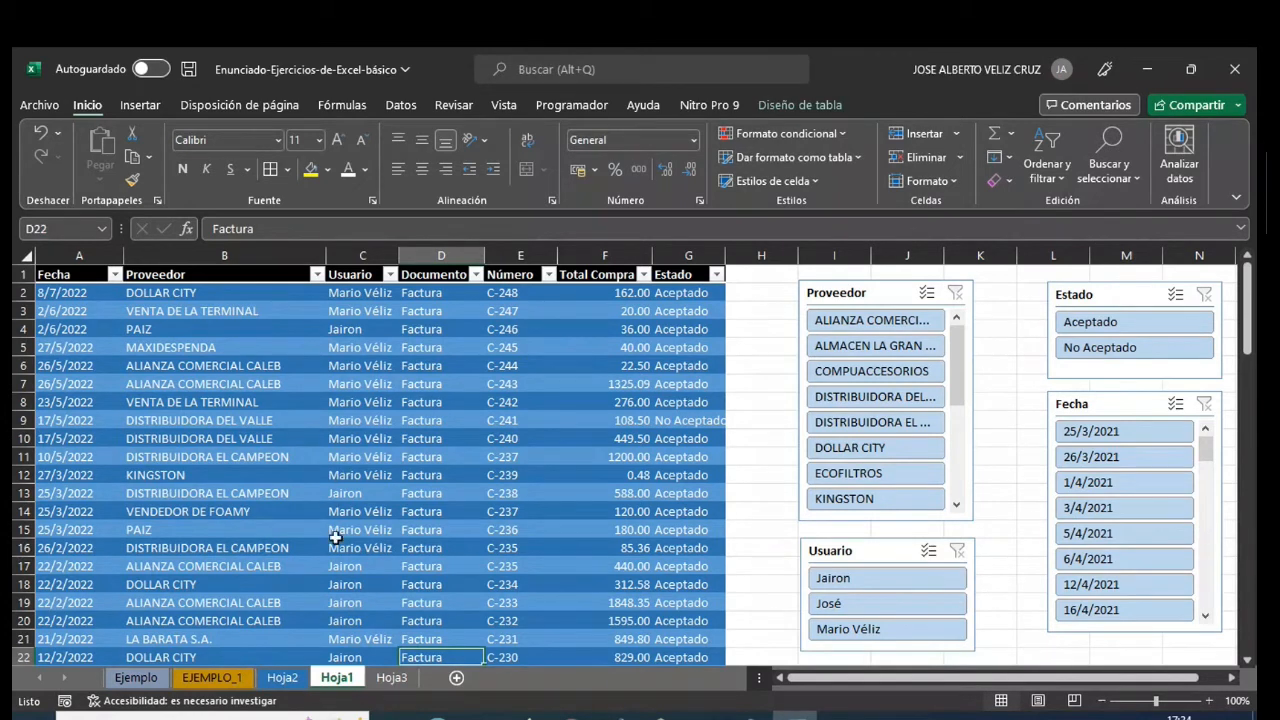
{"action": "left_click", "coordinate": [390, 678]}
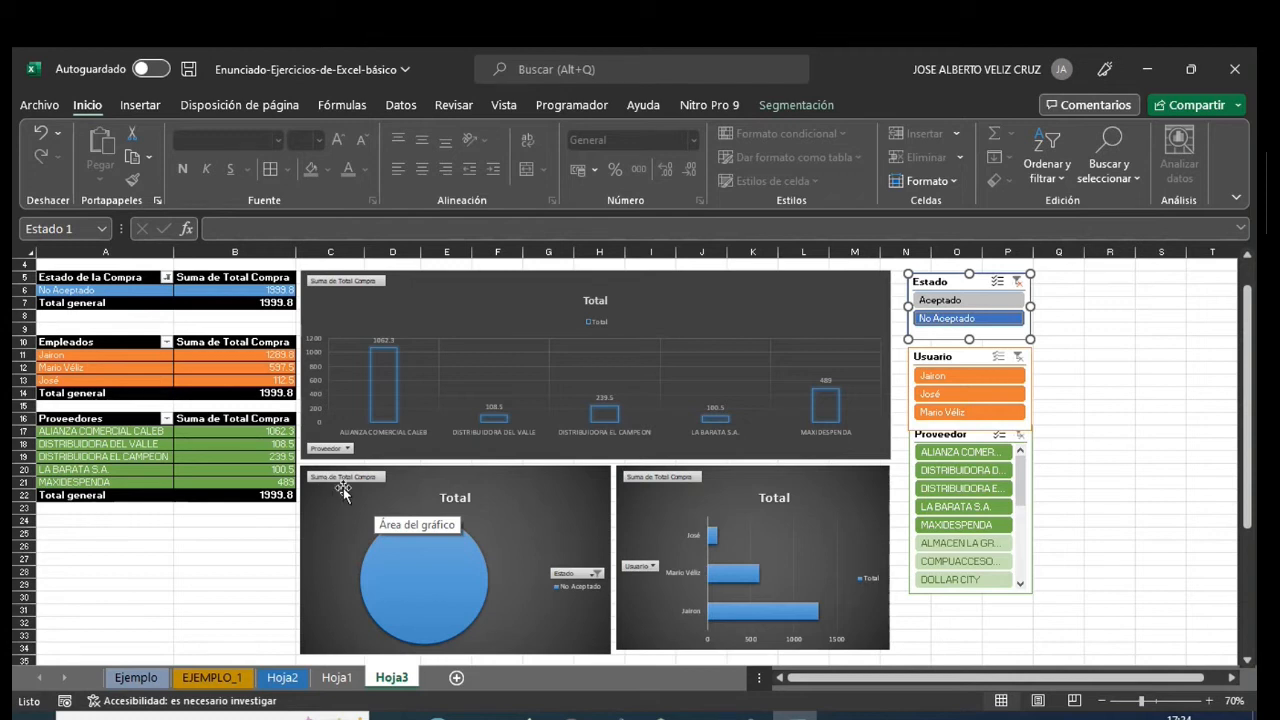
{"action": "left_click", "coordinate": [1014, 284]}
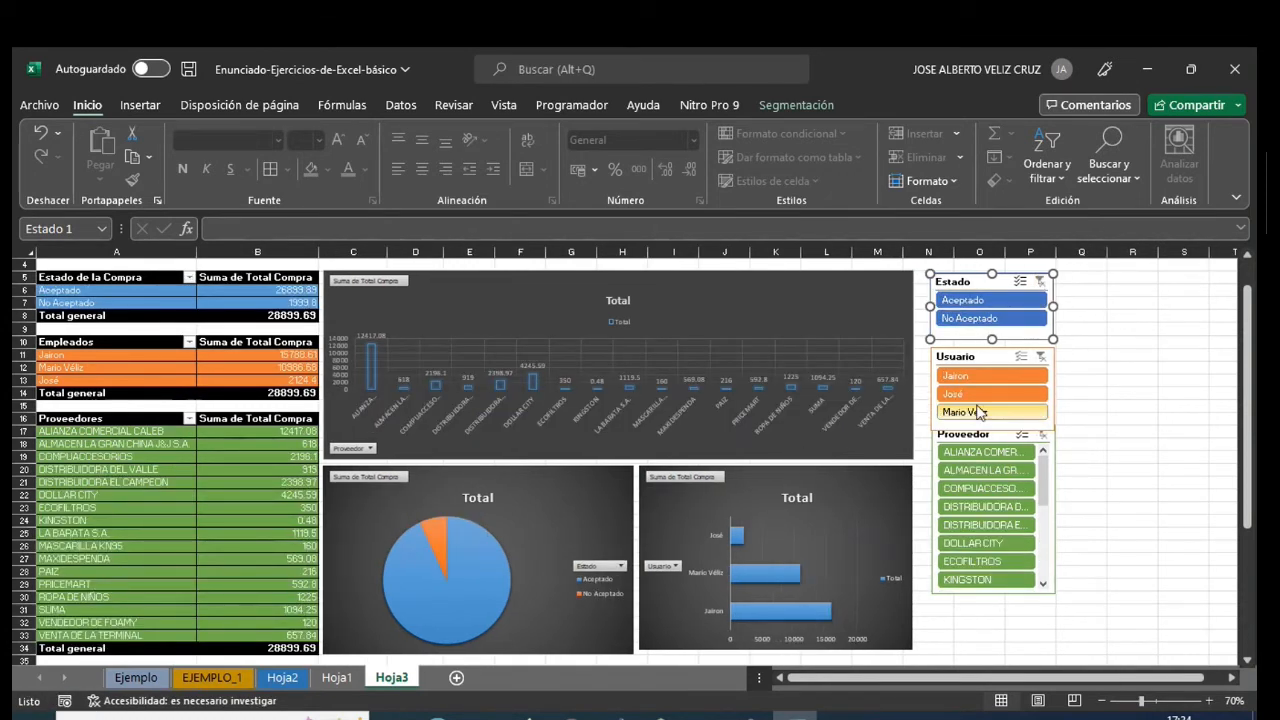
- Test the Usuario slicer by filtering on the first and second employees in turn, and clear the filter
{"action": "left_click", "coordinate": [970, 377]}
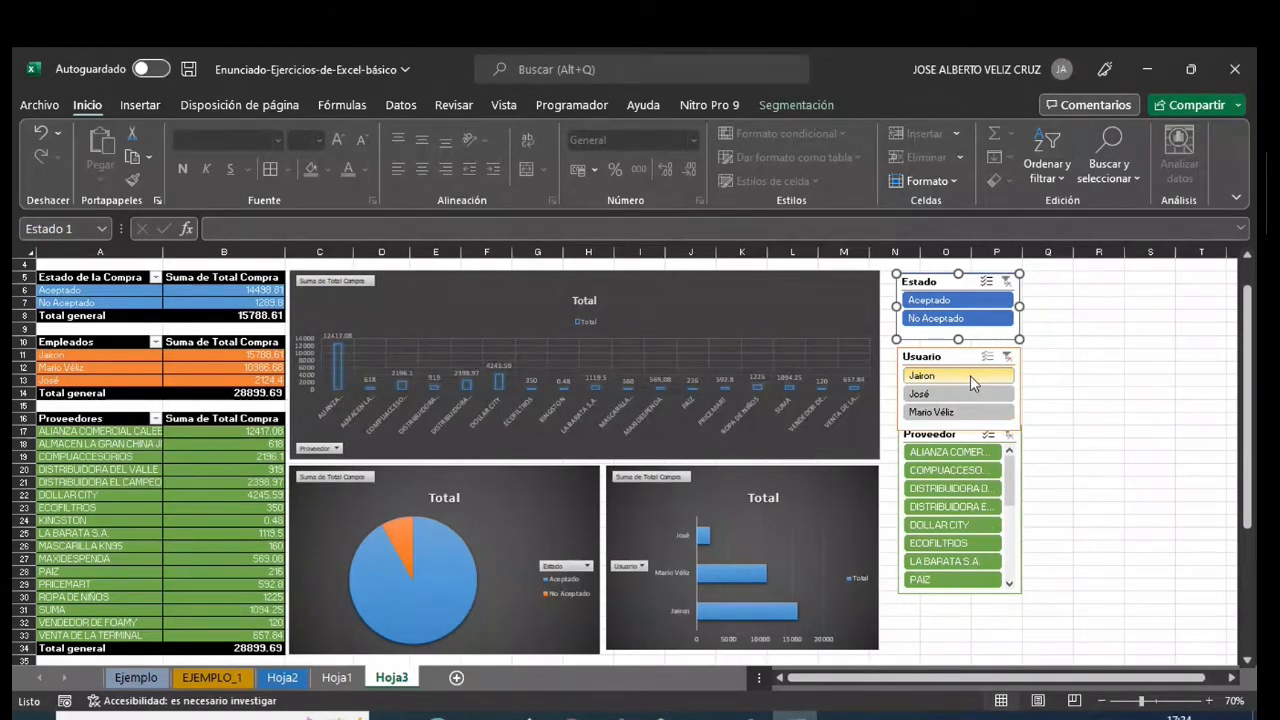
{"action": "left_click", "coordinate": [980, 389]}
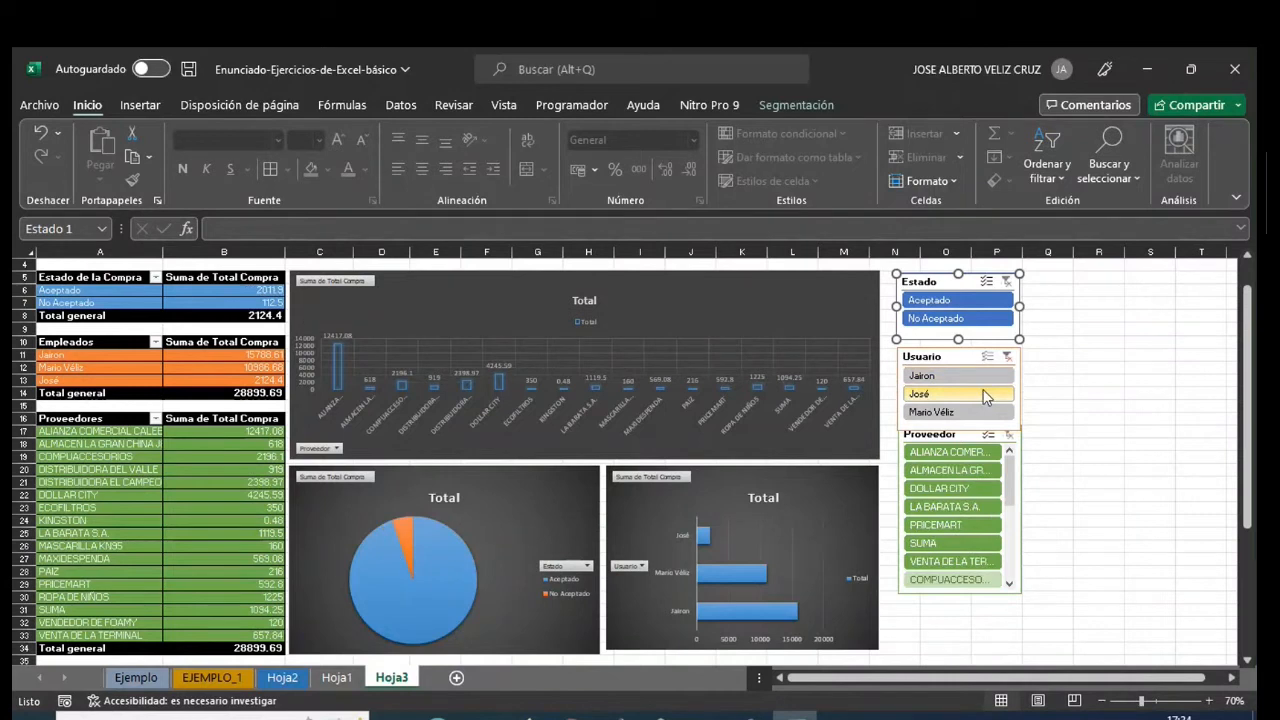
{"action": "left_click", "coordinate": [1007, 356]}
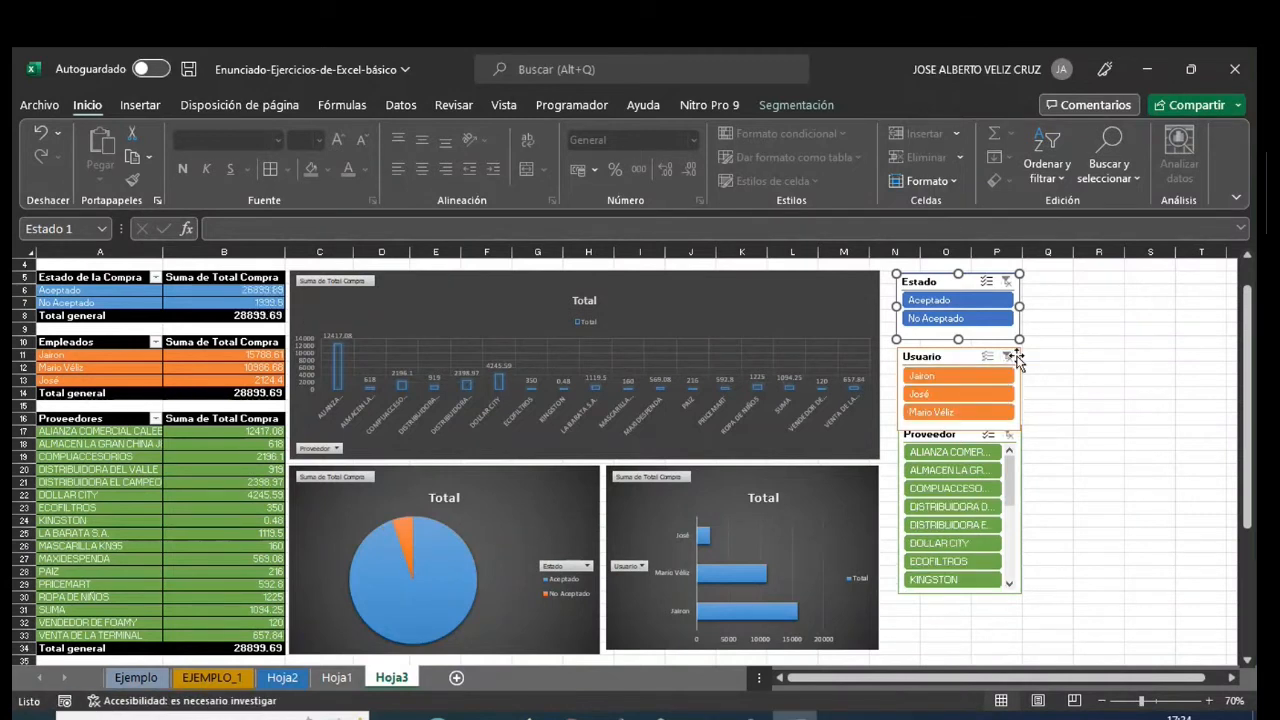
- Connect the Usuario slicer to TablaDinámica3 and TablaDinámica4 in addition to TablaDinámica2
{"action": "right_click", "coordinate": [944, 360]}
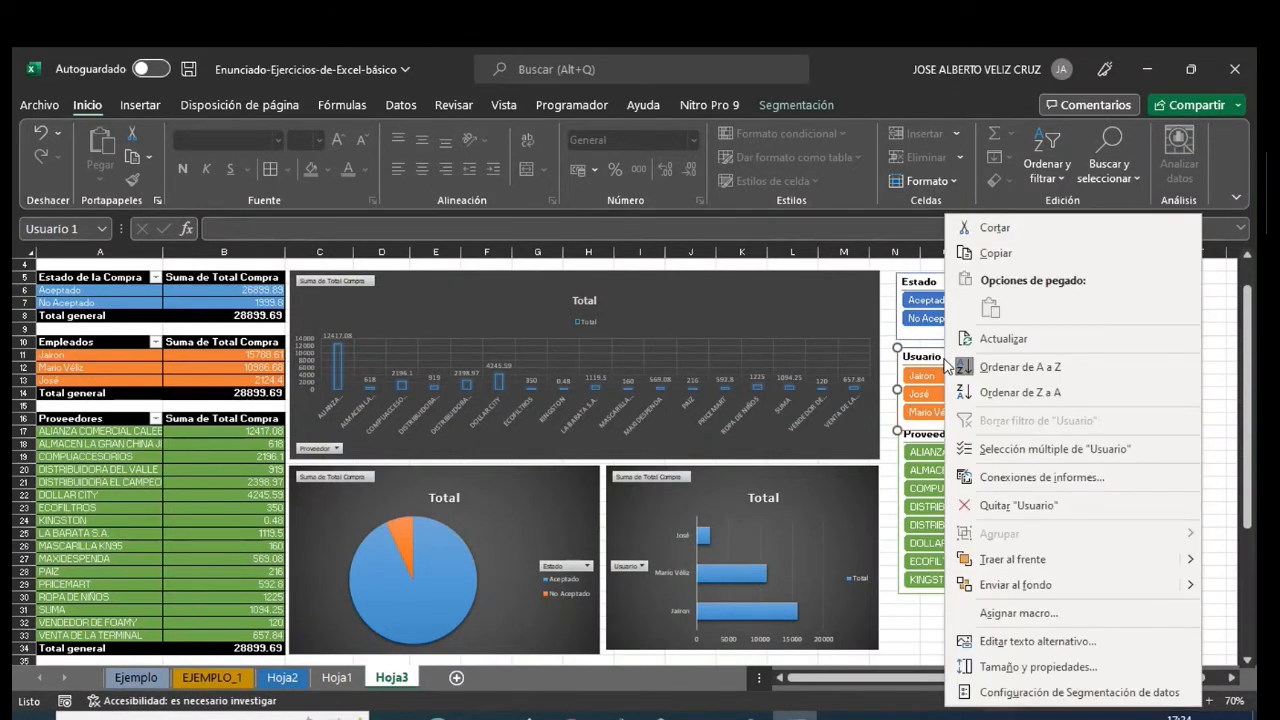
{"action": "left_click", "coordinate": [1007, 479]}
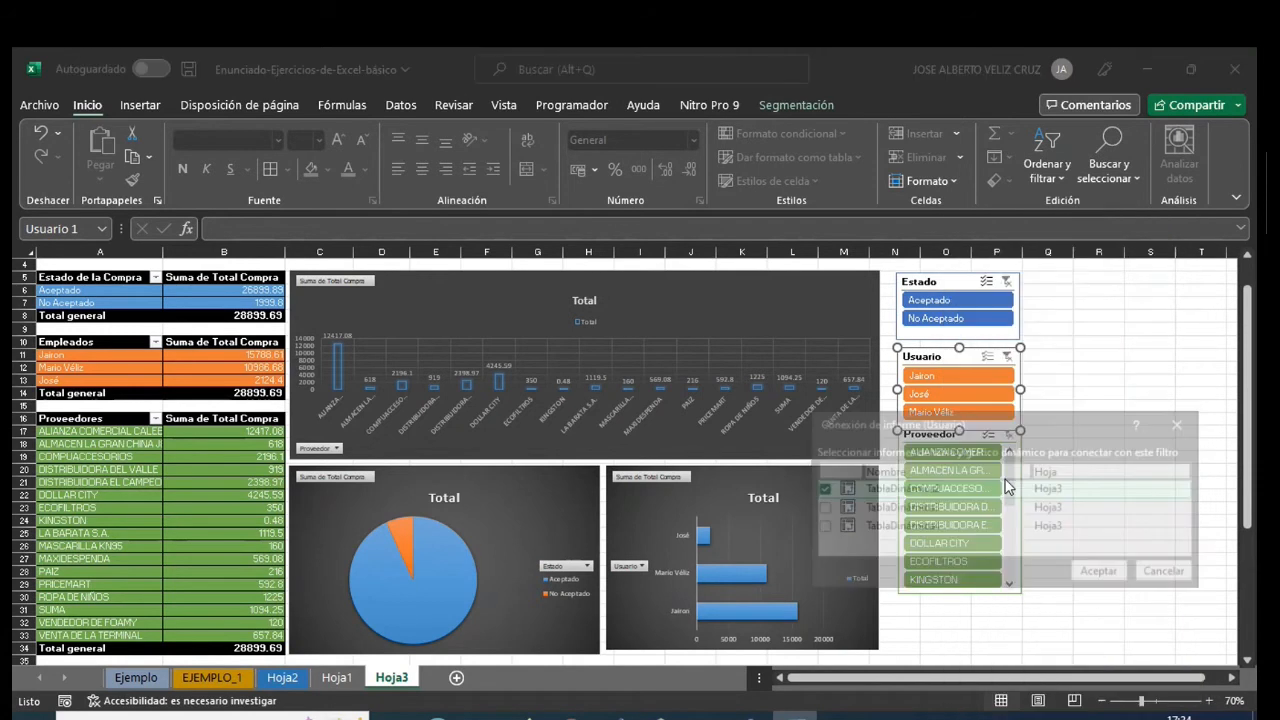
{"action": "left_click", "coordinate": [820, 507]}
{"action": "left_click", "coordinate": [820, 526]}
{"action": "left_click", "coordinate": [1074, 572]}
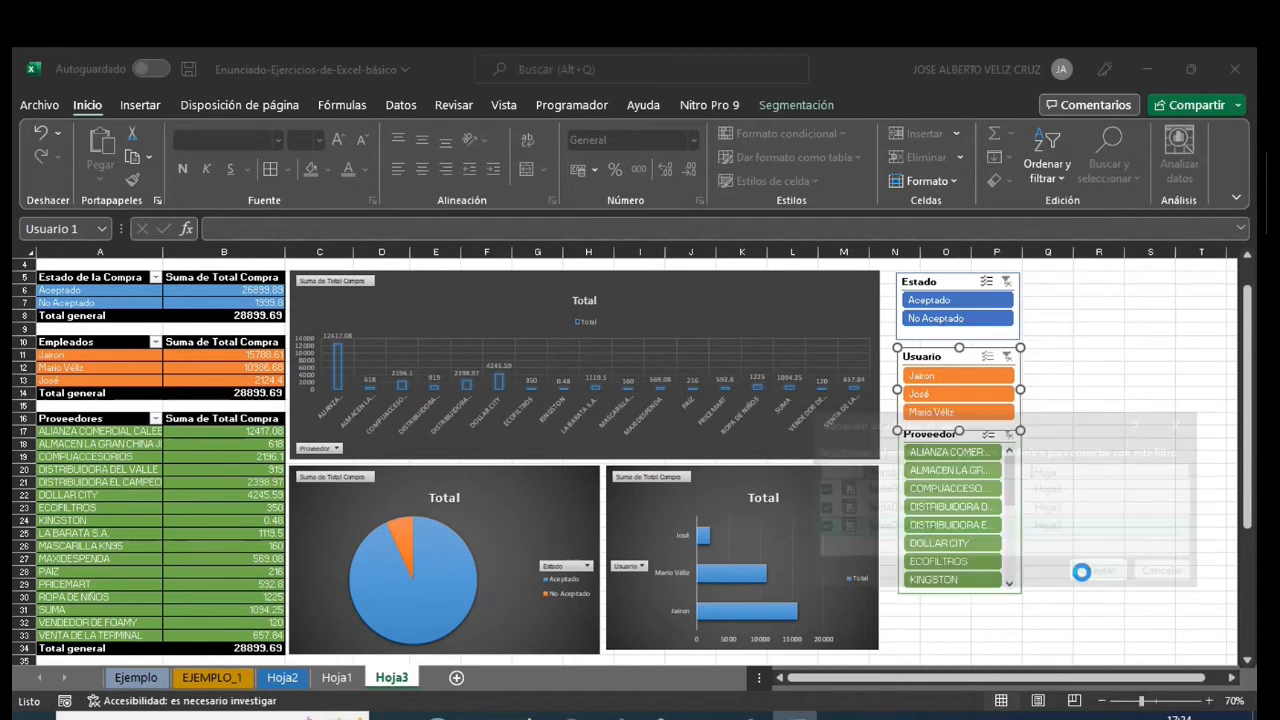
- Move the Proveedor slicer slightly down to leave a gap below the Usuario slicer, and select the Estado de la Compra header in A5
{"action": "left_click_drag", "start_coordinate": [946, 438], "coordinate": [948, 455]}
{"action": "left_click", "coordinate": [1077, 480]}
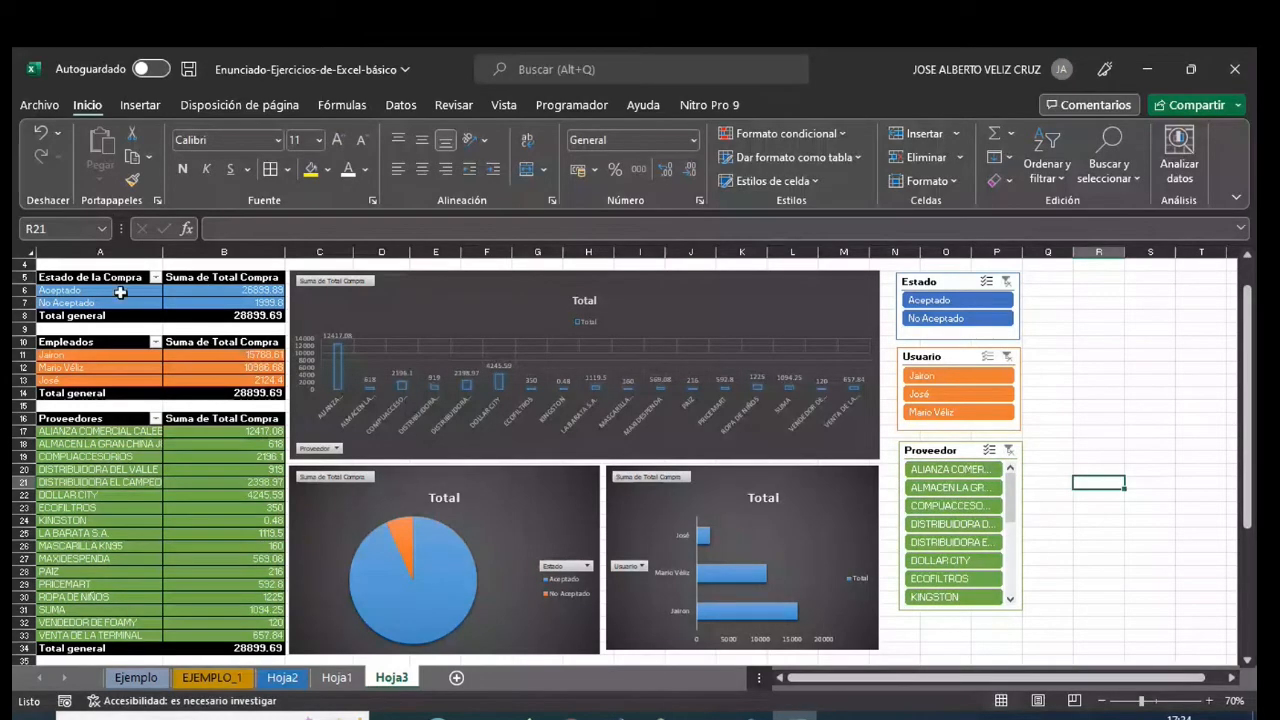
{"action": "left_click", "coordinate": [79, 276]}
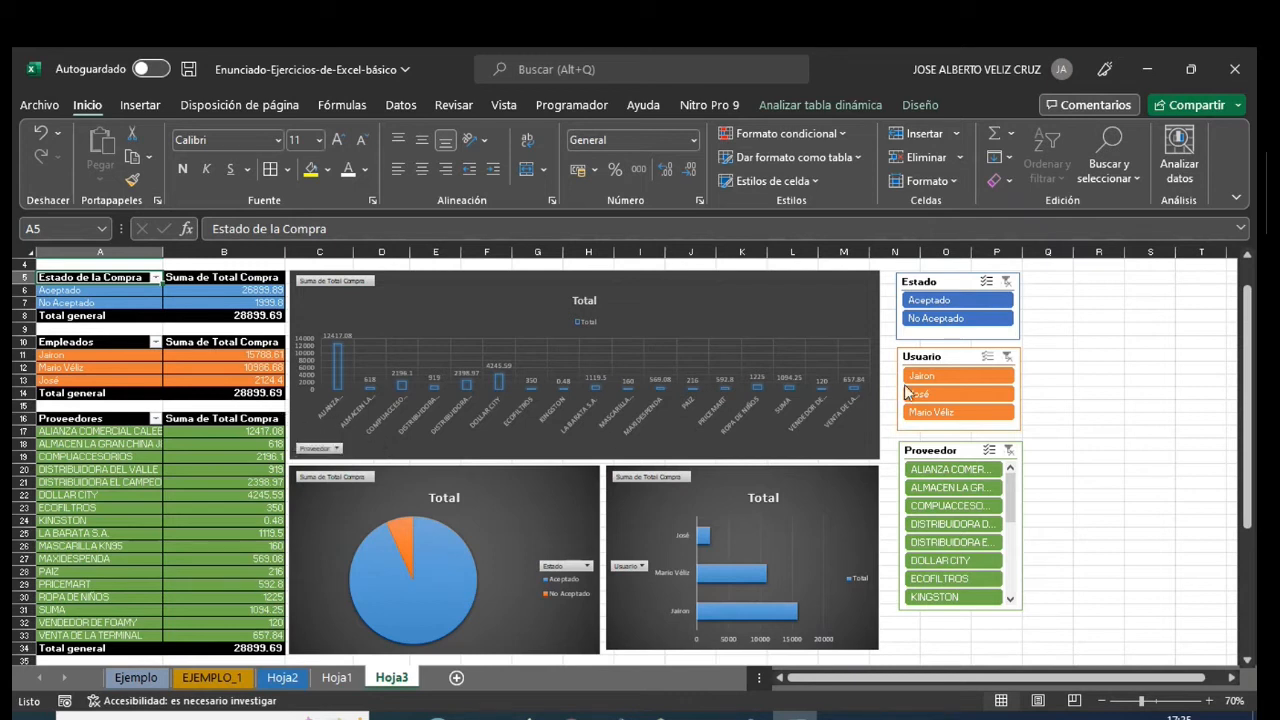
- Review the report connections of the Usuario slicer and close them without saving changes
{"action": "right_click", "coordinate": [924, 357]}
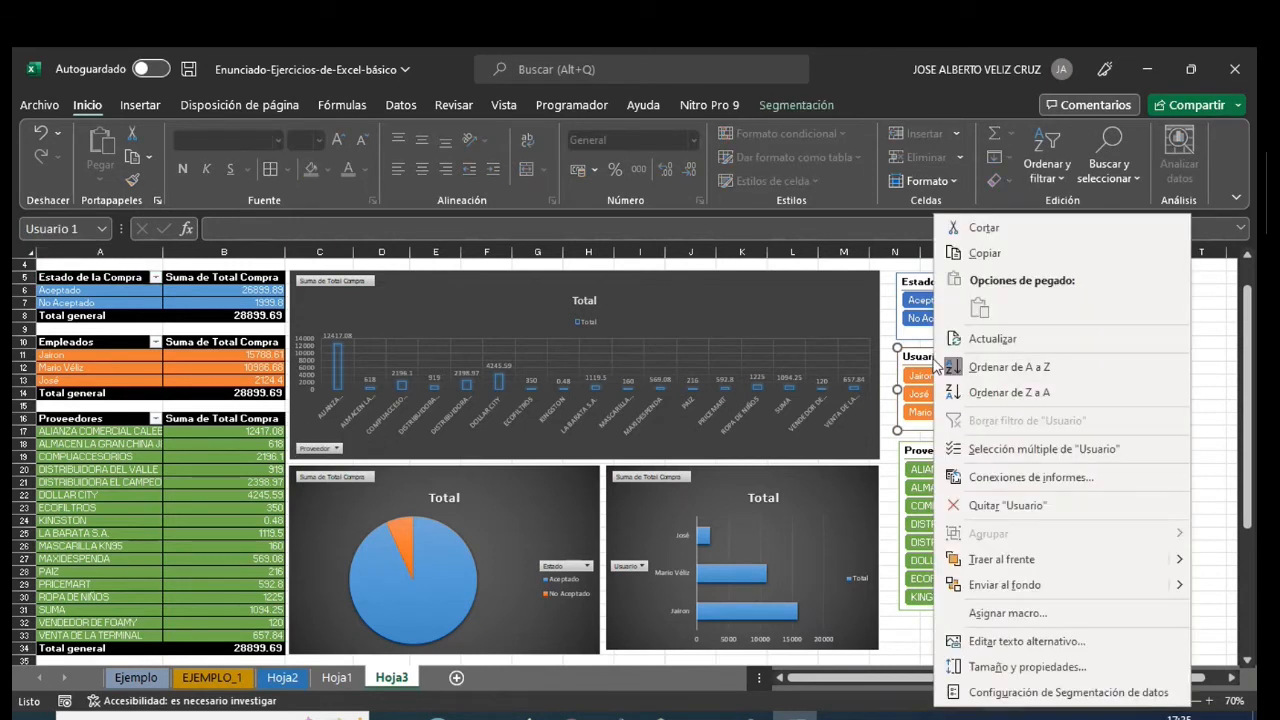
{"action": "left_click", "coordinate": [1030, 477]}
{"action": "left_click", "coordinate": [811, 501]}
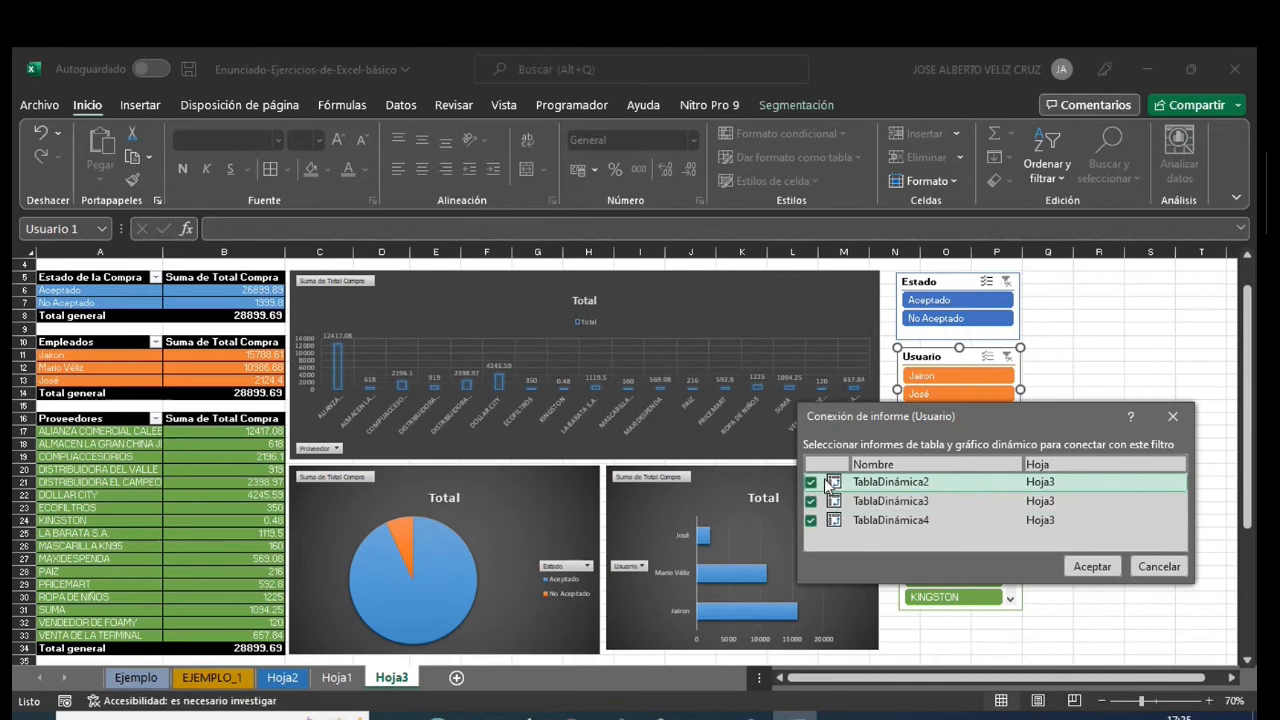
{"action": "left_click", "coordinate": [811, 520]}
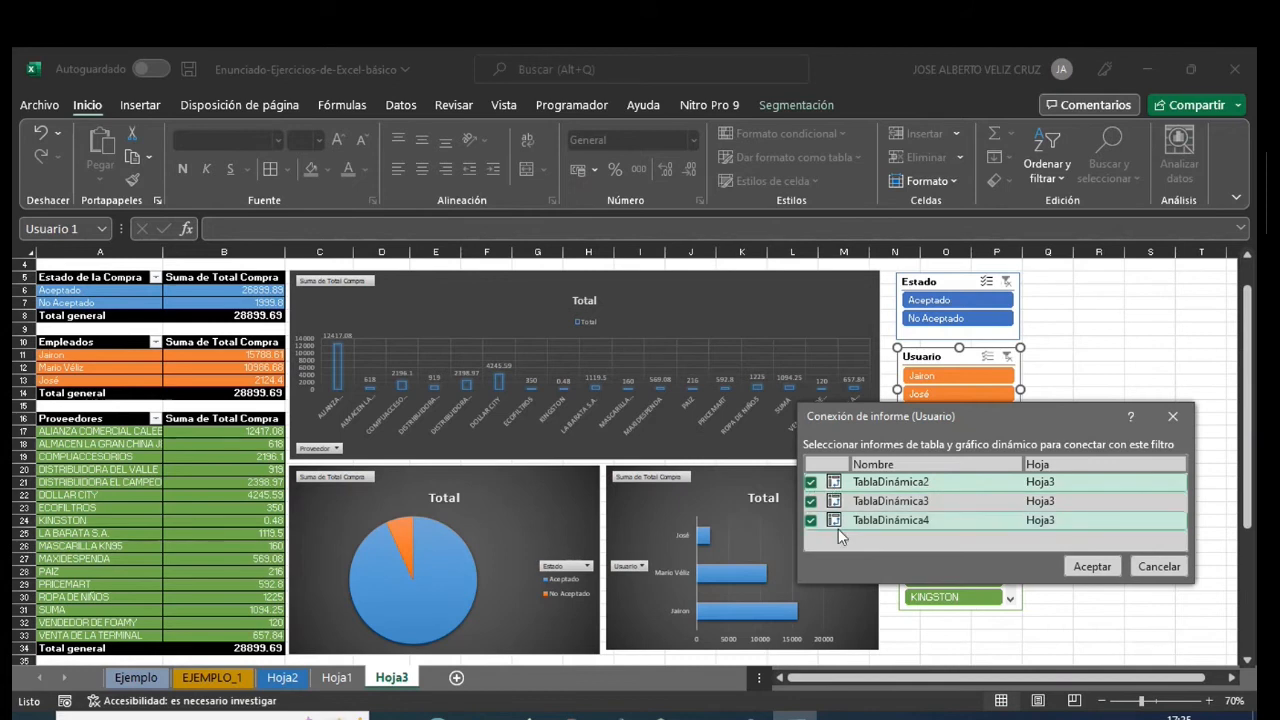
{"action": "left_click", "coordinate": [1172, 566]}
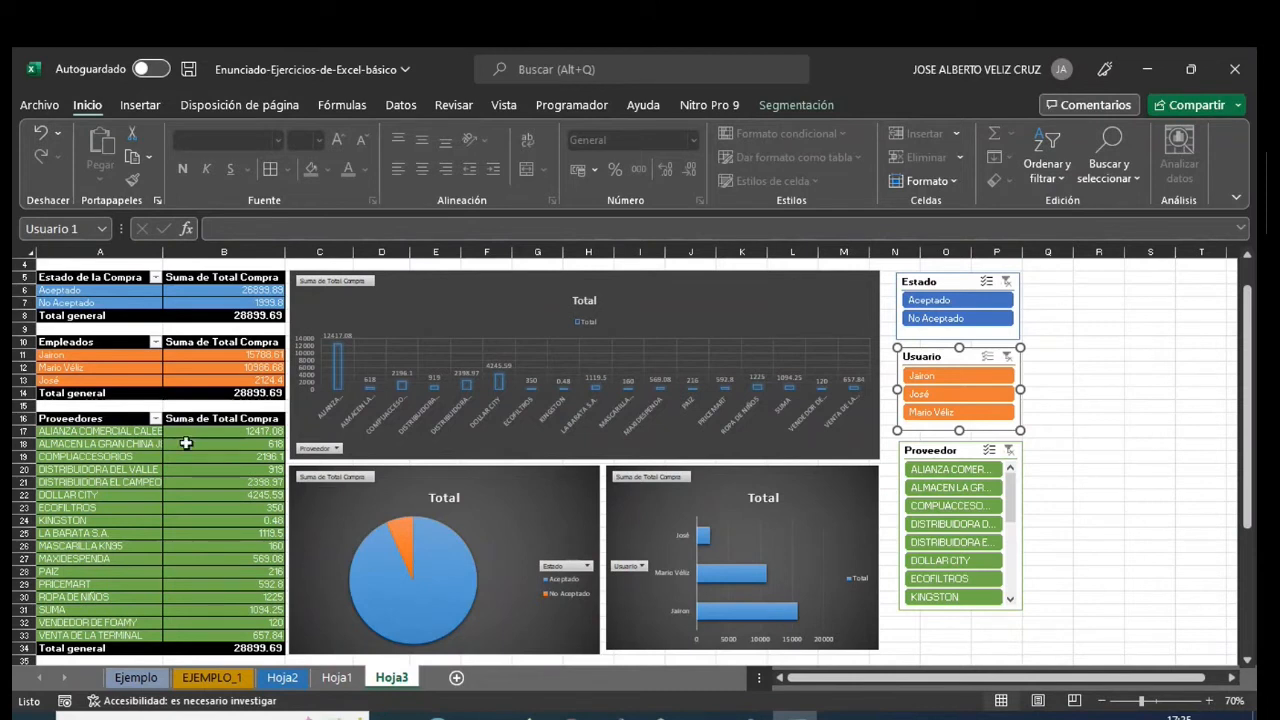
- Connect the Proveedor slicer to TablaDinámica3 and TablaDinámica4 in addition to TablaDinámica2
{"action": "left_click", "coordinate": [957, 445]}
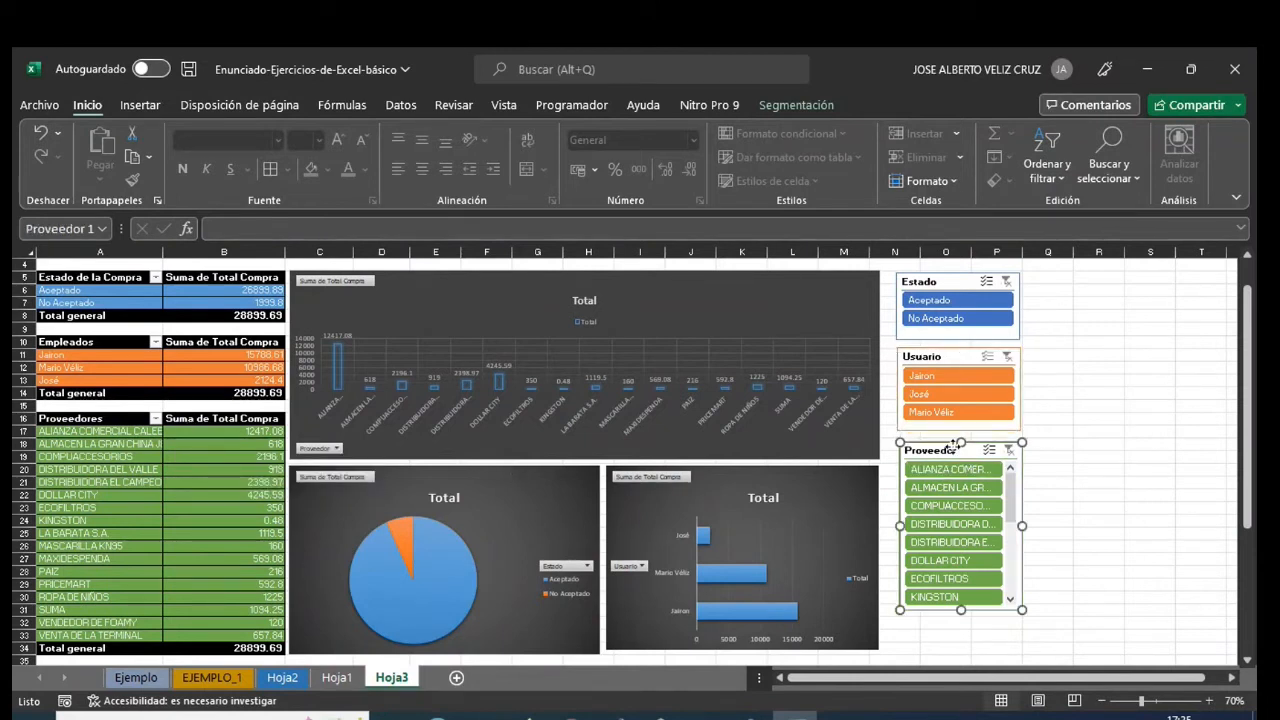
{"action": "right_click", "coordinate": [957, 445]}
{"action": "left_click", "coordinate": [990, 474]}
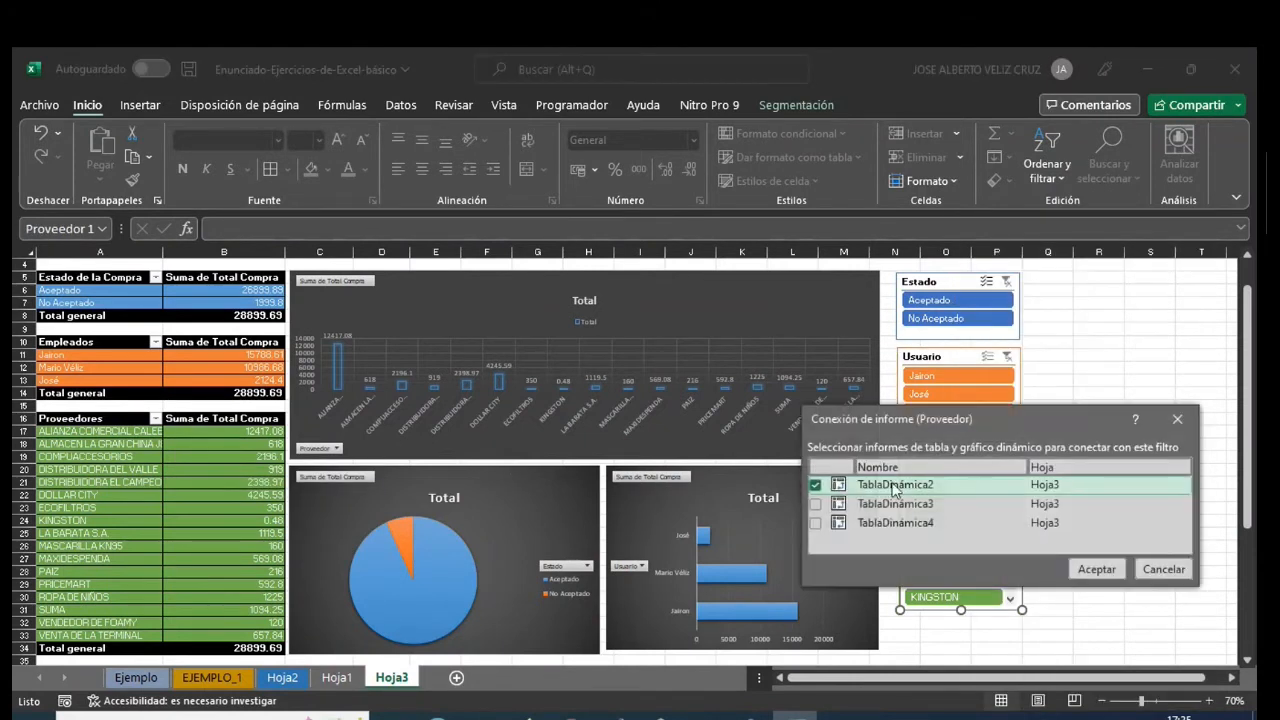
{"action": "left_click", "coordinate": [815, 504]}
{"action": "left_click", "coordinate": [815, 523]}
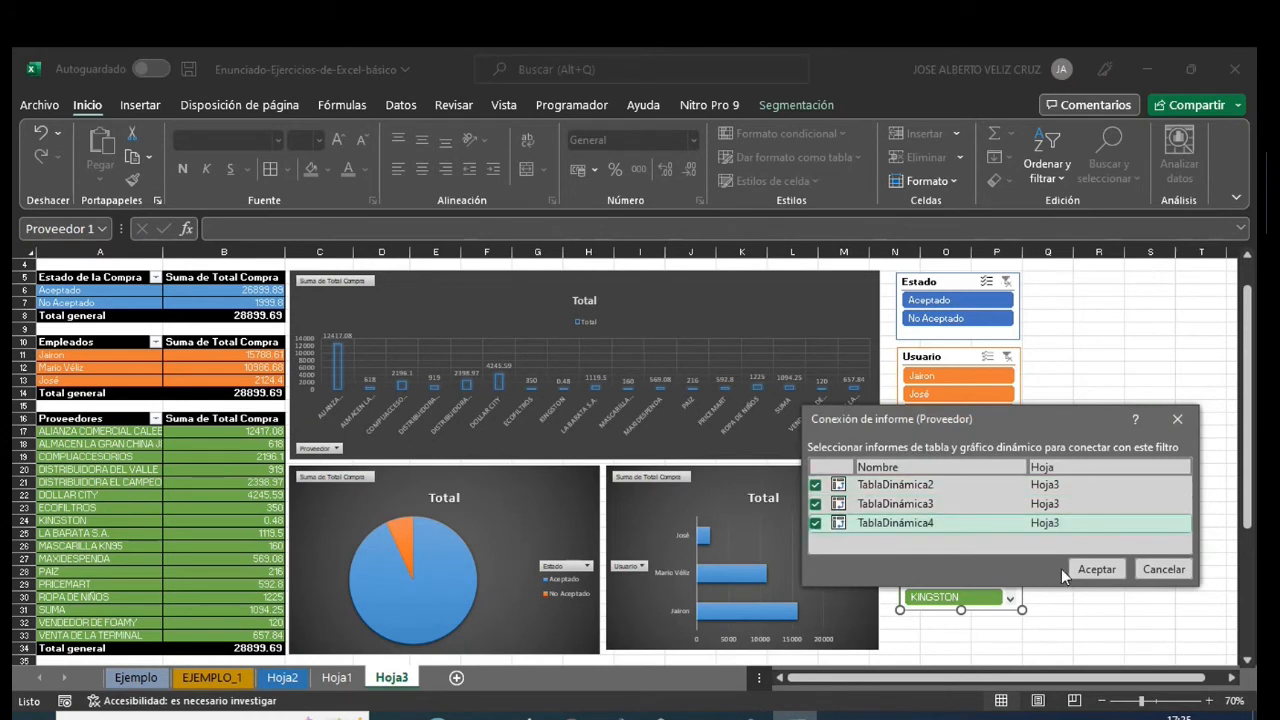
{"action": "left_click", "coordinate": [1096, 569]}
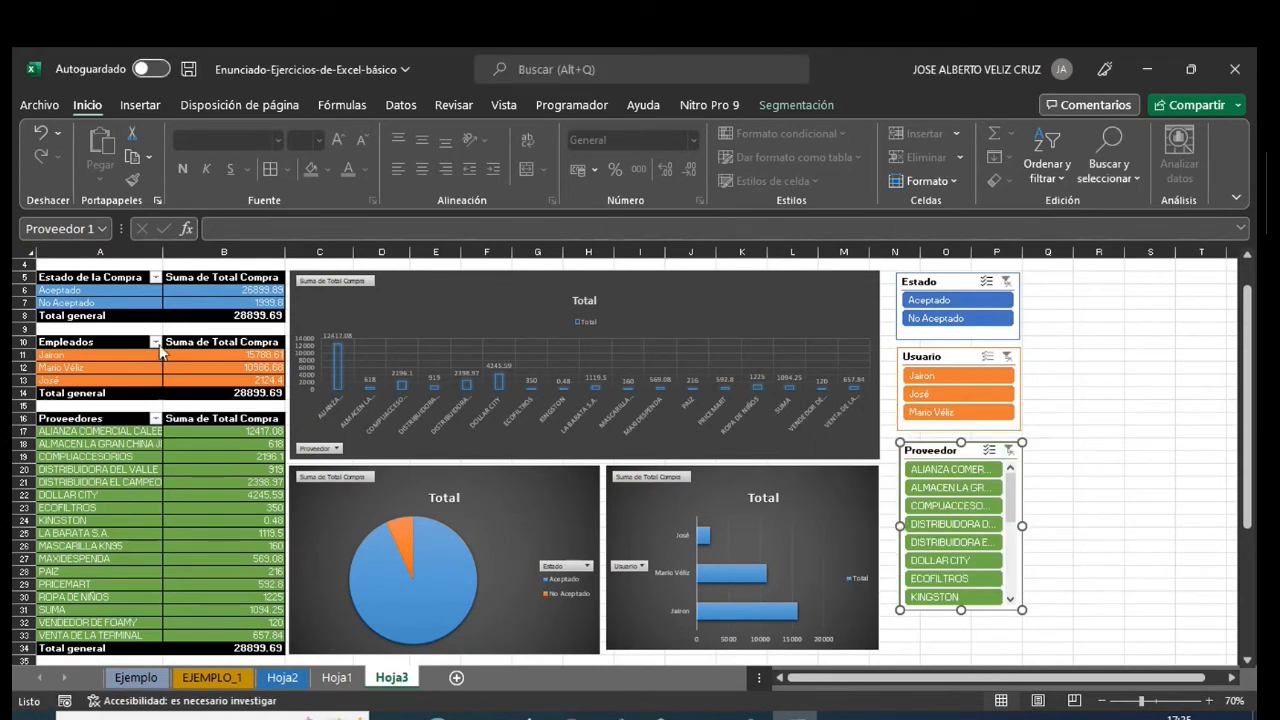
{"action": "left_click", "coordinate": [1104, 370]}
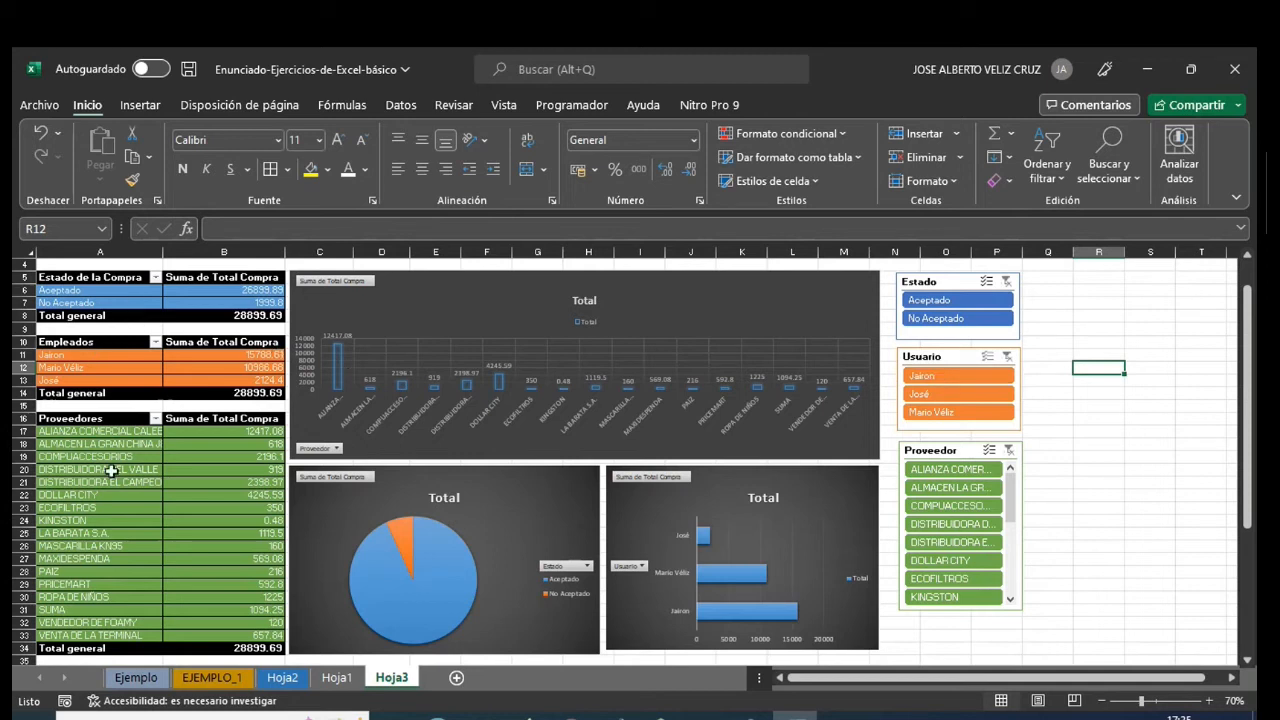
- Insert the recommended pivot table that sums Total Compra by Usuario and Número from the Hoja1 table on a new sheet
{"action": "left_click", "coordinate": [336, 677]}
{"action": "left_click", "coordinate": [487, 347]}
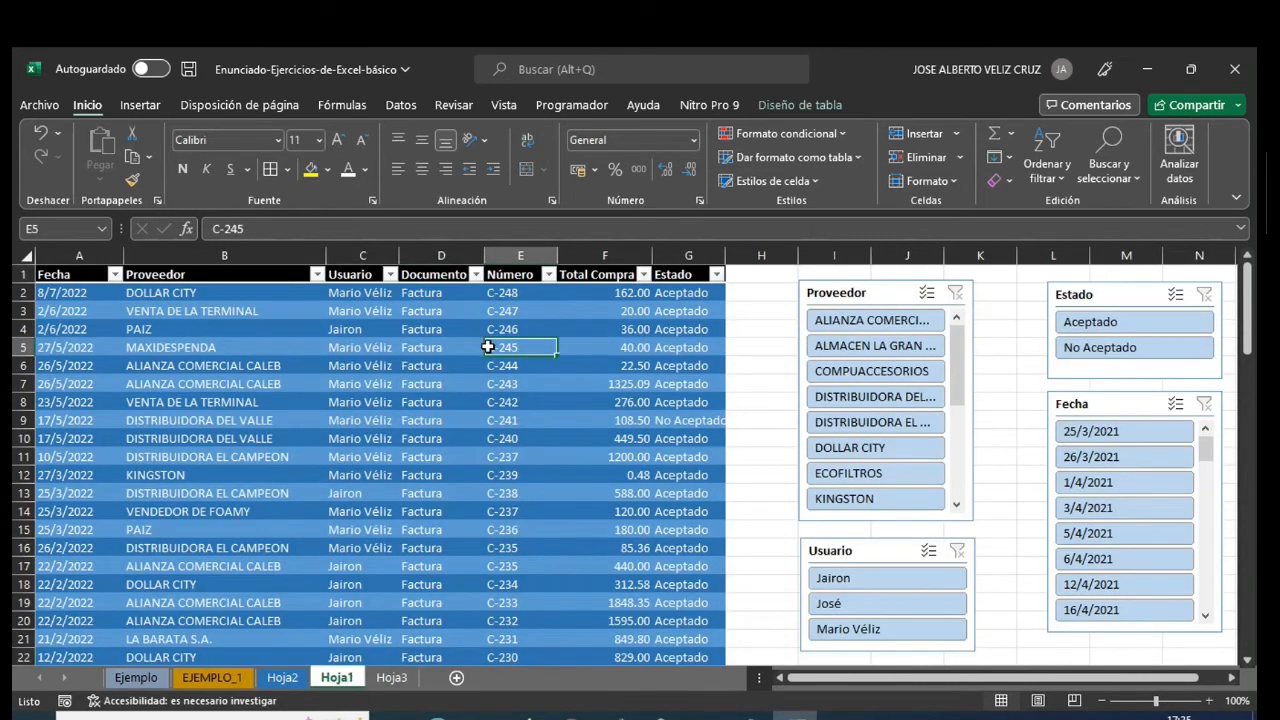
{"action": "left_click", "coordinate": [140, 104]}
{"action": "left_click", "coordinate": [134, 155]}
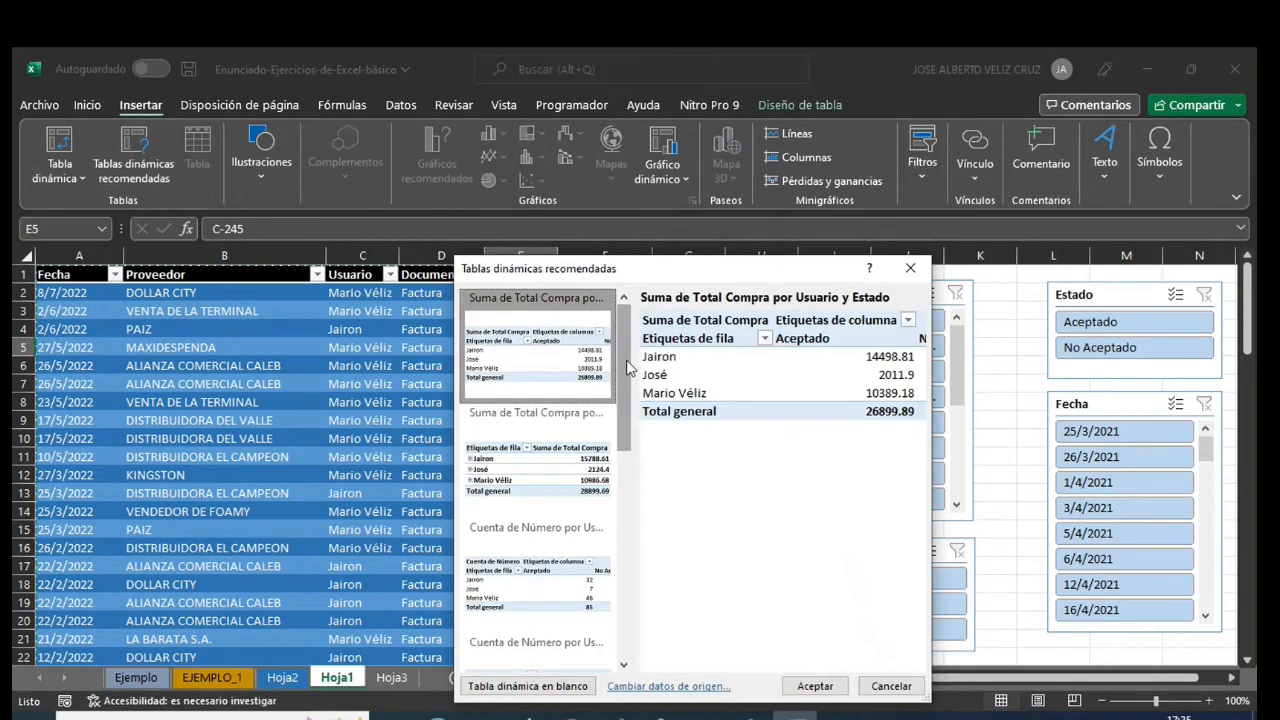
{"action": "left_click", "coordinate": [550, 468]}
{"action": "left_click", "coordinate": [816, 687]}
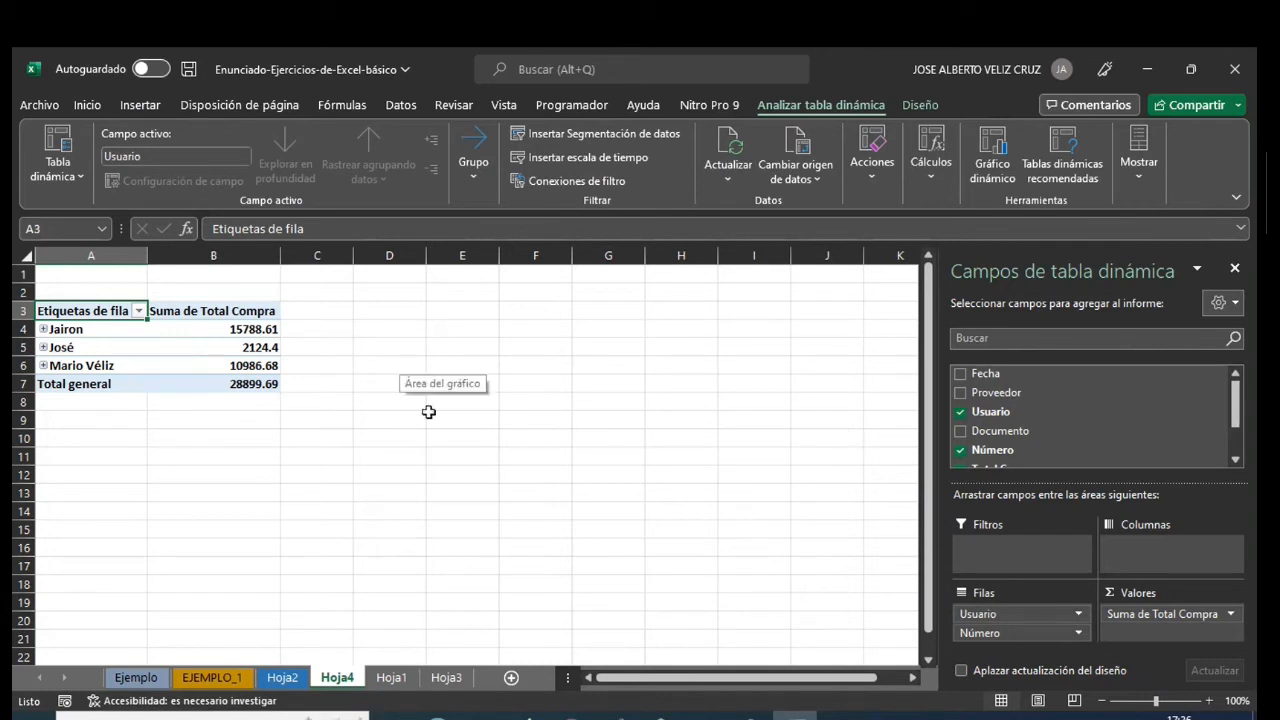
- Copy the Hoja4 pivot table A3:B7 and paste it into Hoja3 at R7, closing the pivot field list
{"action": "left_click", "coordinate": [445, 677]}
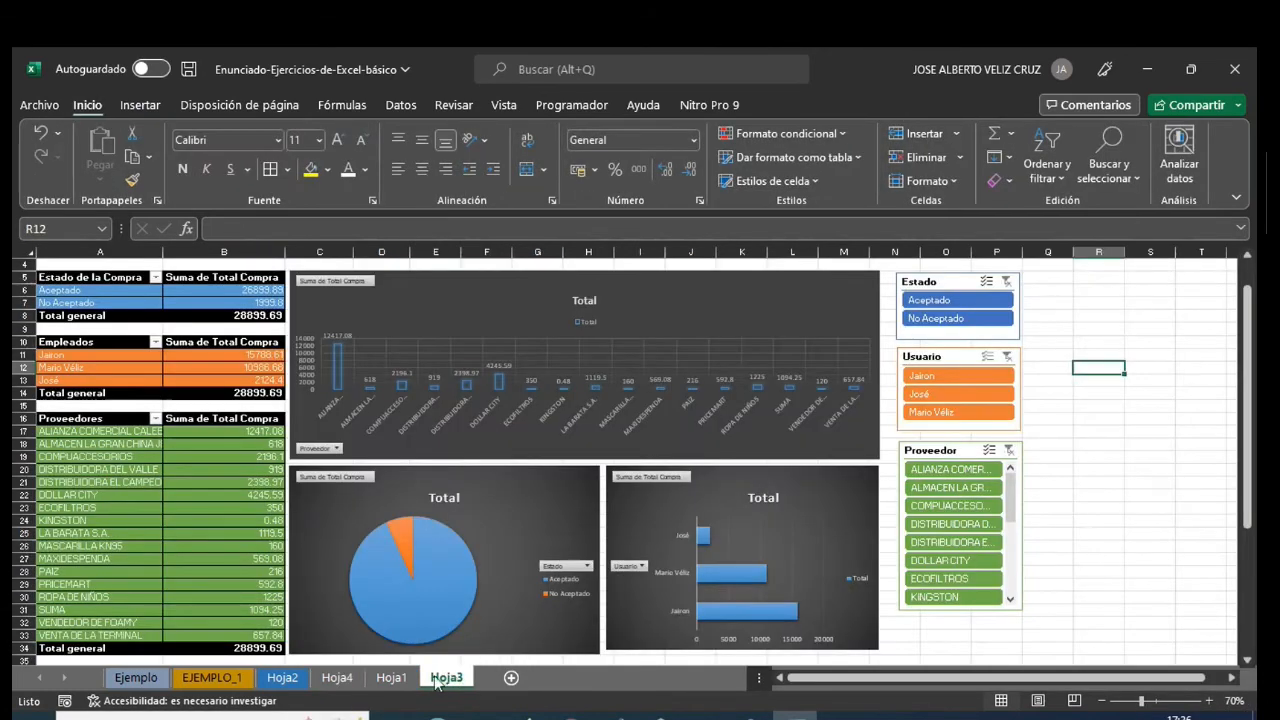
{"action": "left_click", "coordinate": [337, 677]}
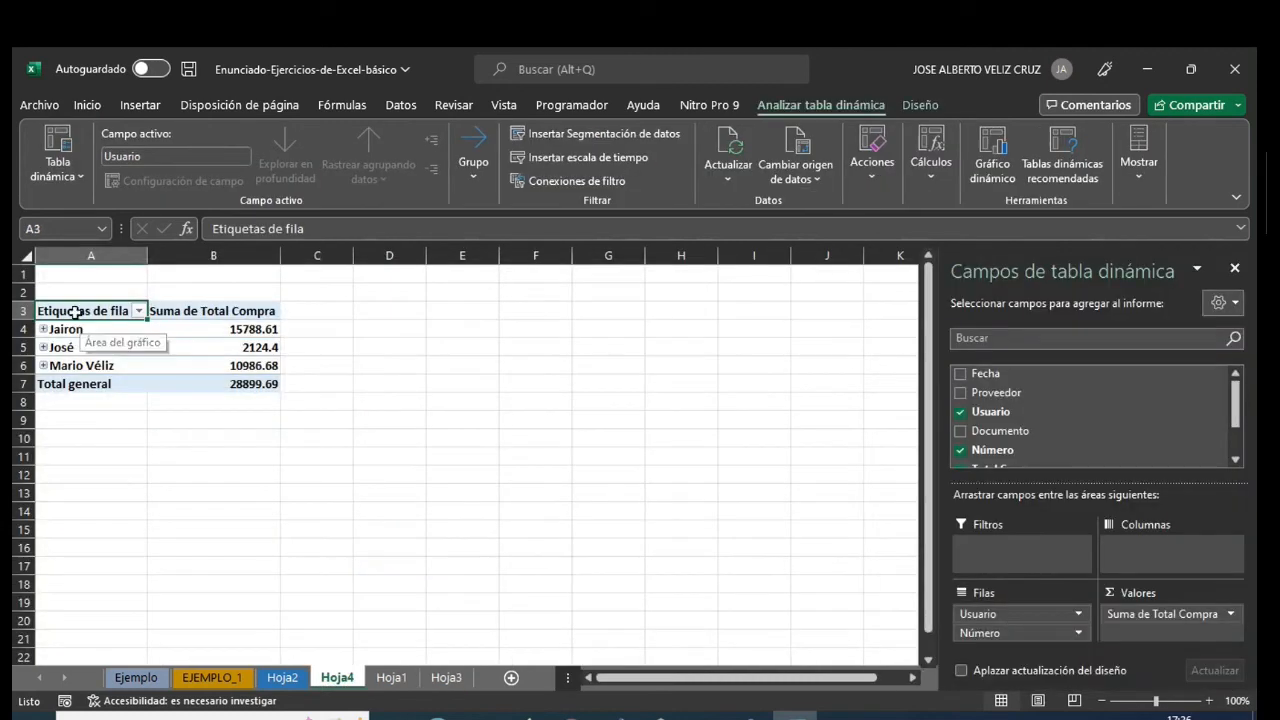
{"action": "left_click_drag", "start_coordinate": [74, 312], "coordinate": [249, 384]}
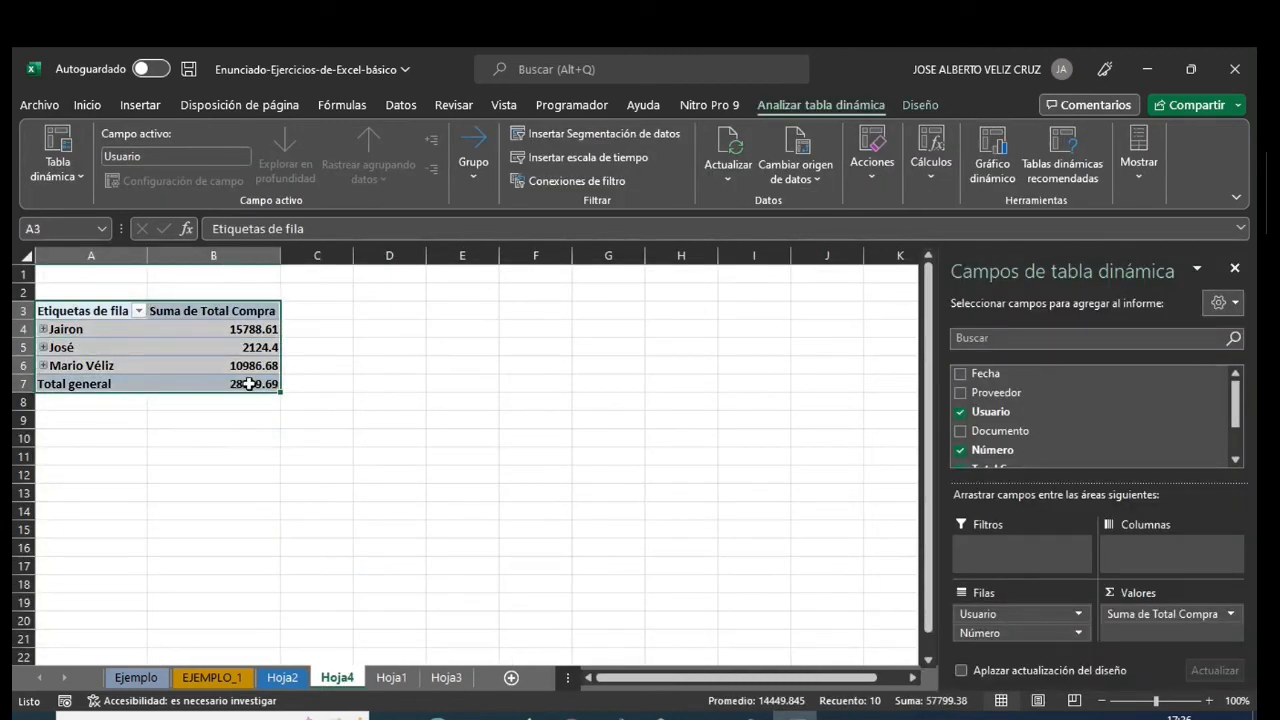
{"action": "key", "text": "ctrl+c"}
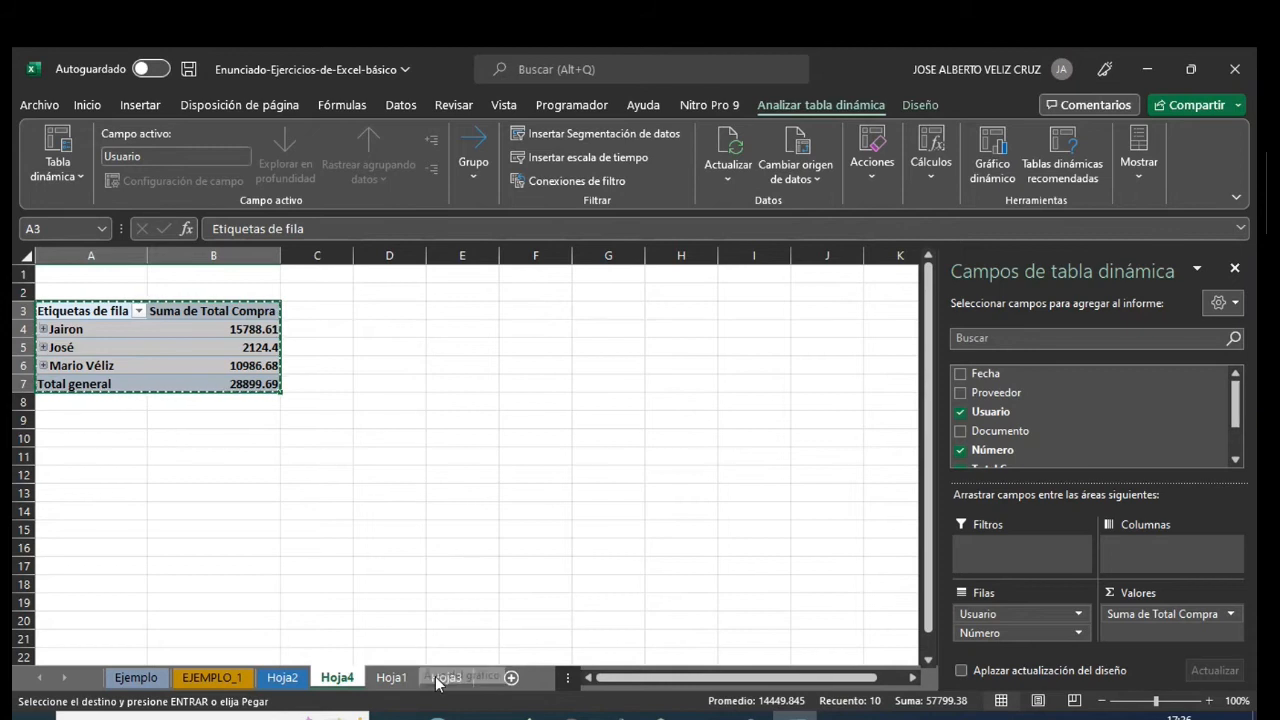
{"action": "left_click", "coordinate": [406, 679]}
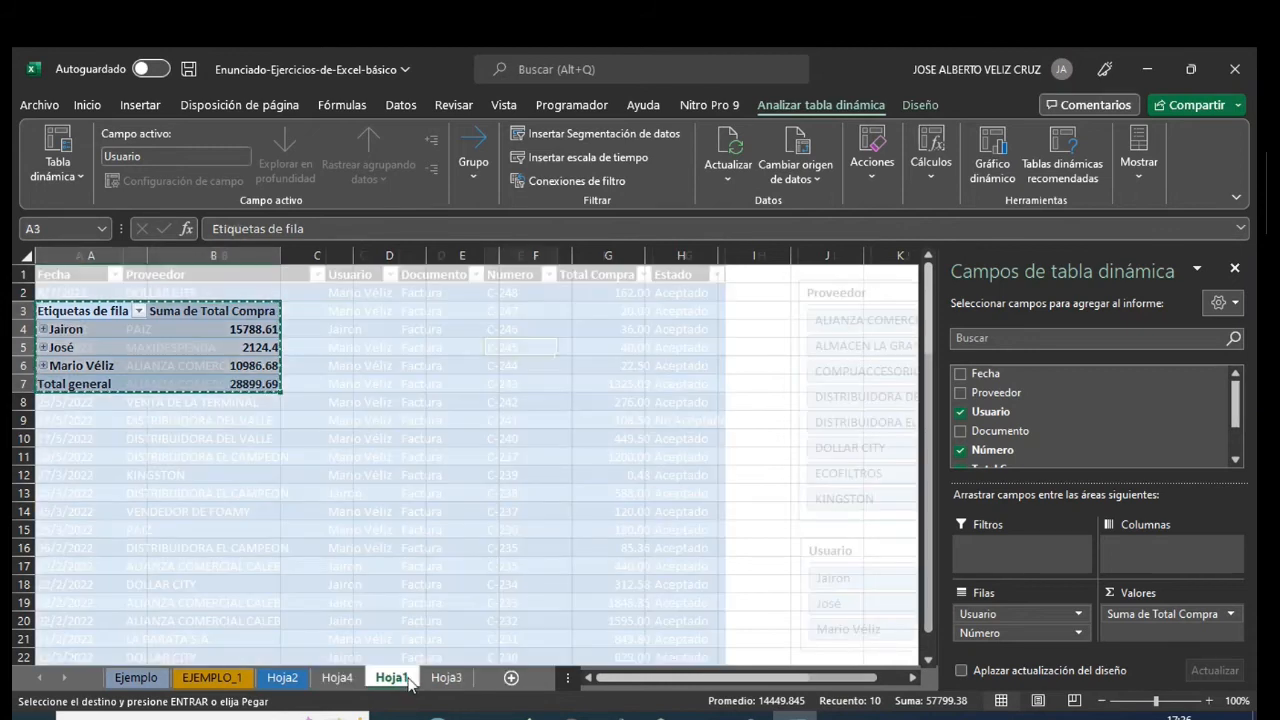
{"action": "left_click", "coordinate": [446, 678]}
{"action": "left_click", "coordinate": [1098, 302]}
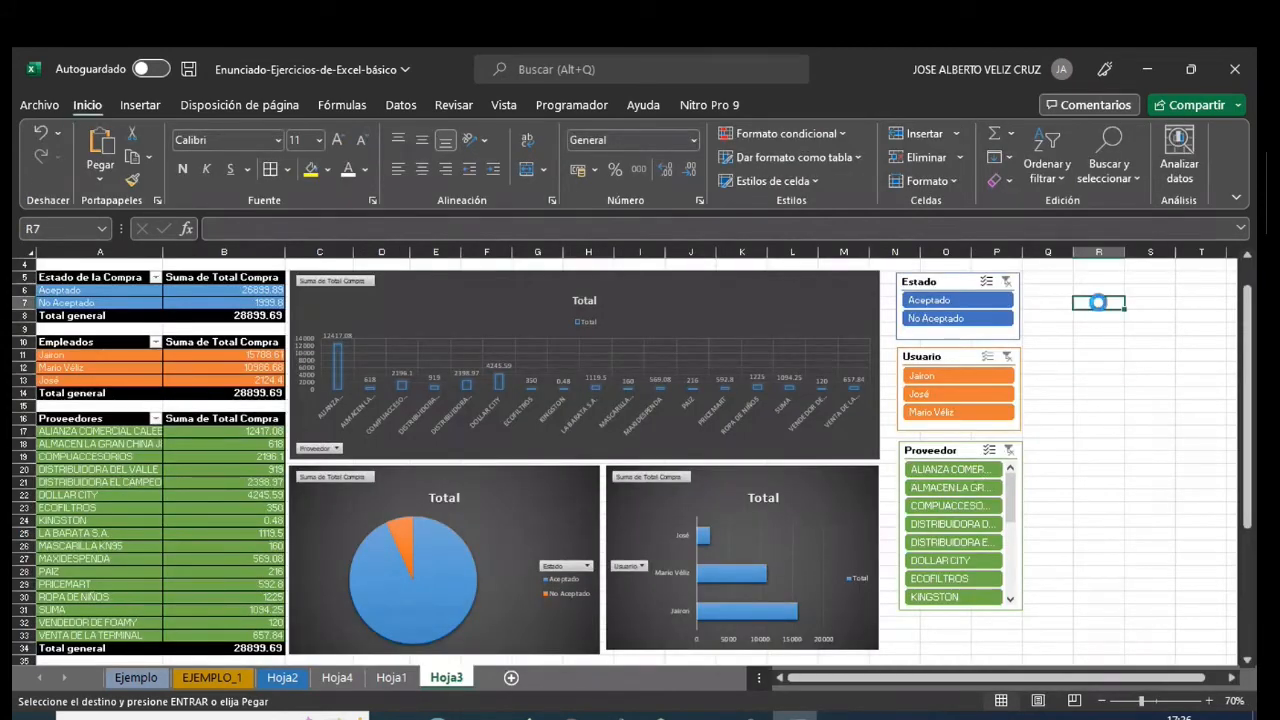
{"action": "key", "text": "ctrl+v"}
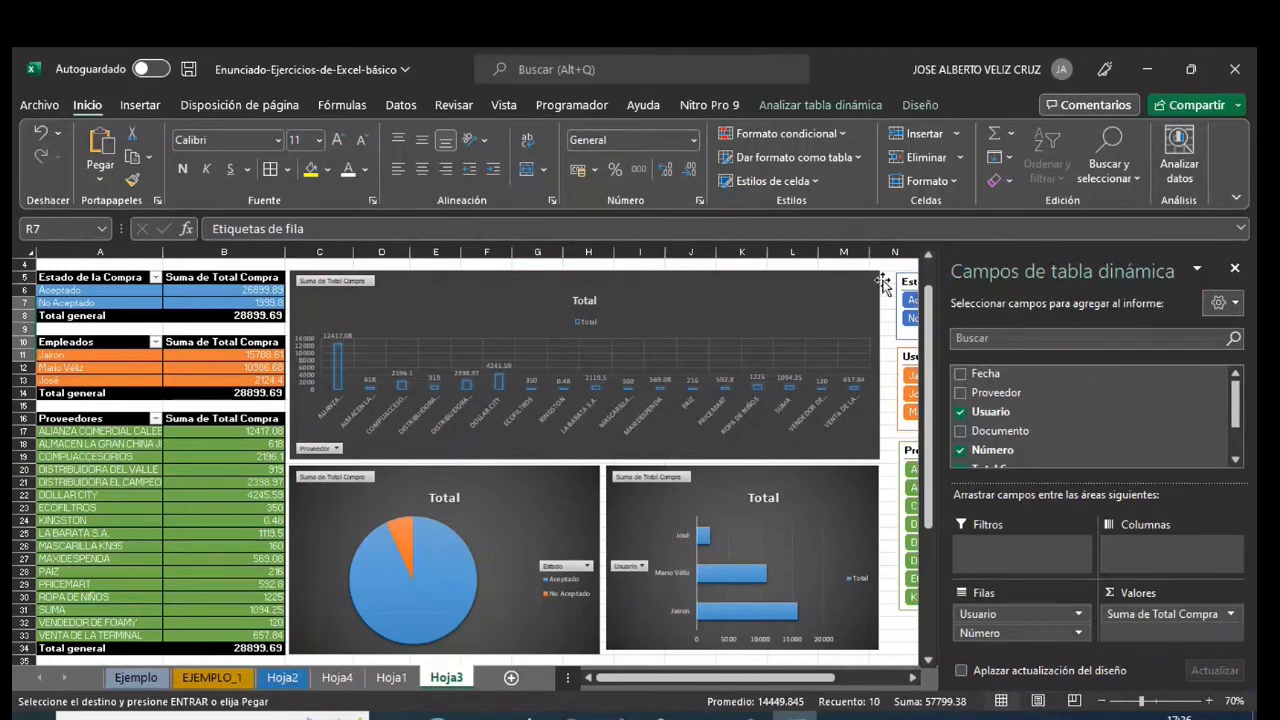
{"action": "left_click", "coordinate": [1235, 272]}
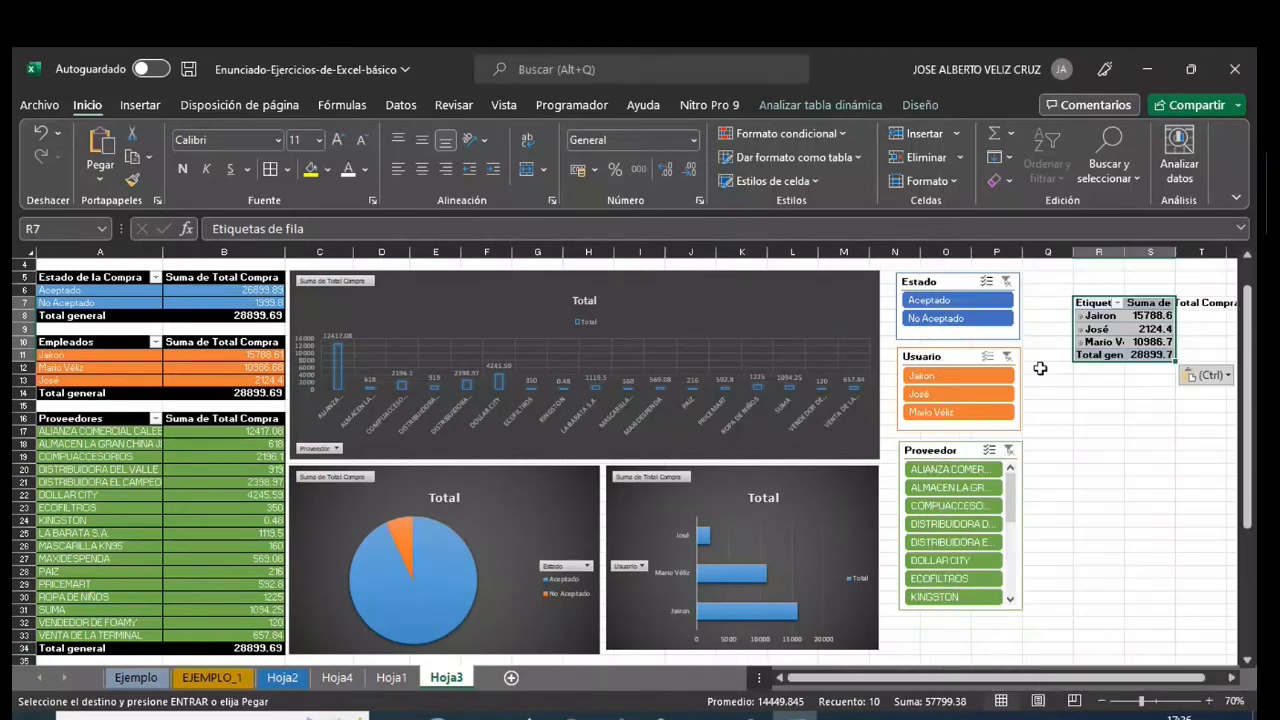
{"action": "left_click", "coordinate": [1112, 384]}
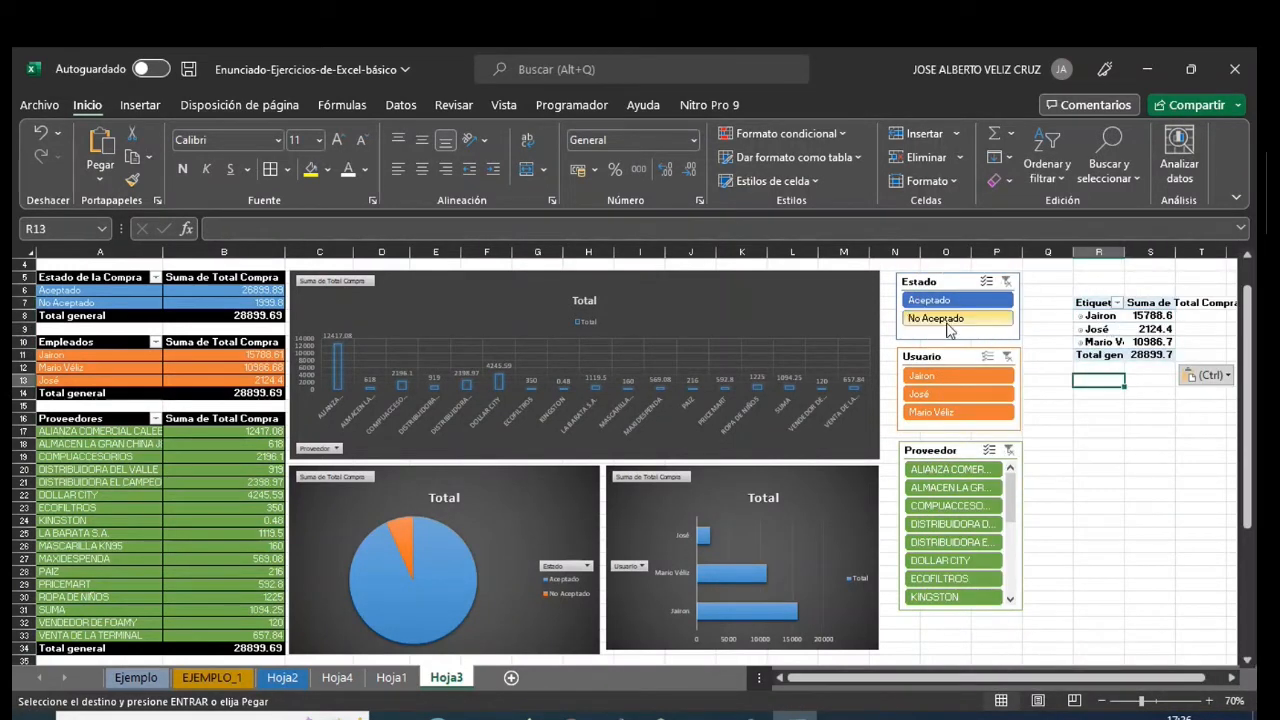
- Check whether the Estado slicer's report connections list the pasted pivot table, and close them without saving changes
{"action": "right_click", "coordinate": [939, 284]}
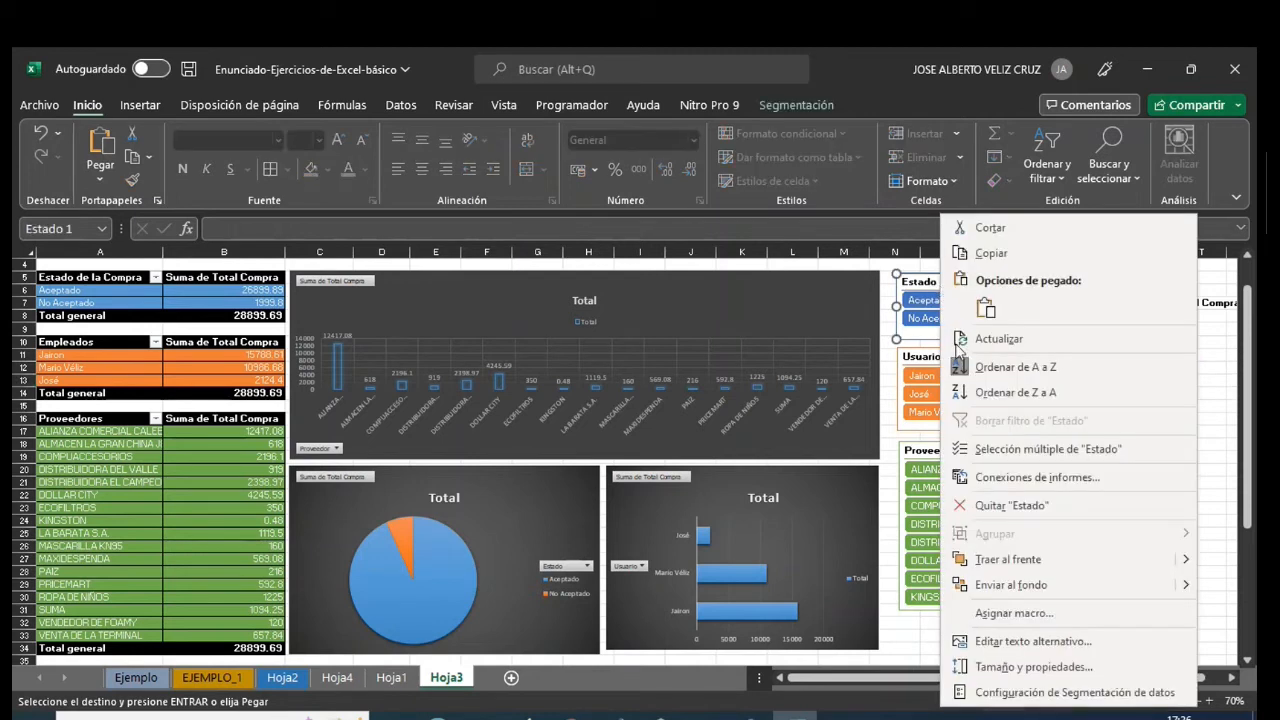
{"action": "left_click", "coordinate": [980, 480]}
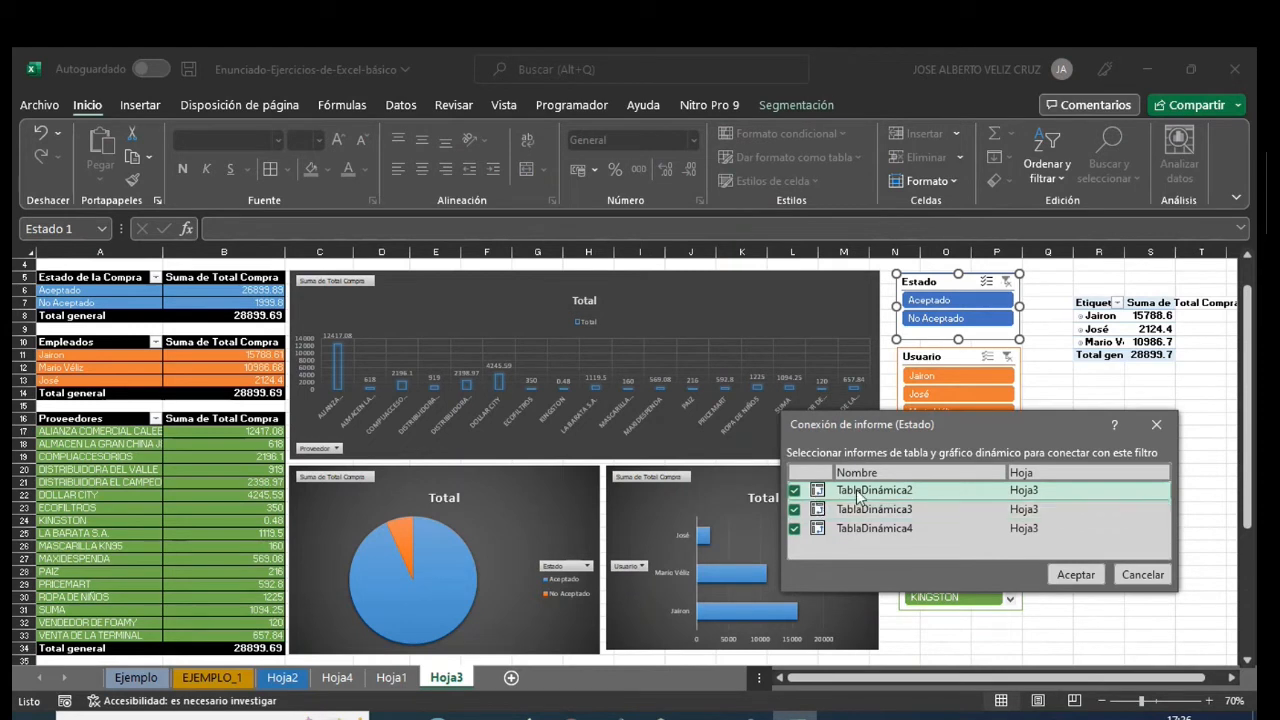
{"action": "left_click", "coordinate": [1139, 580]}
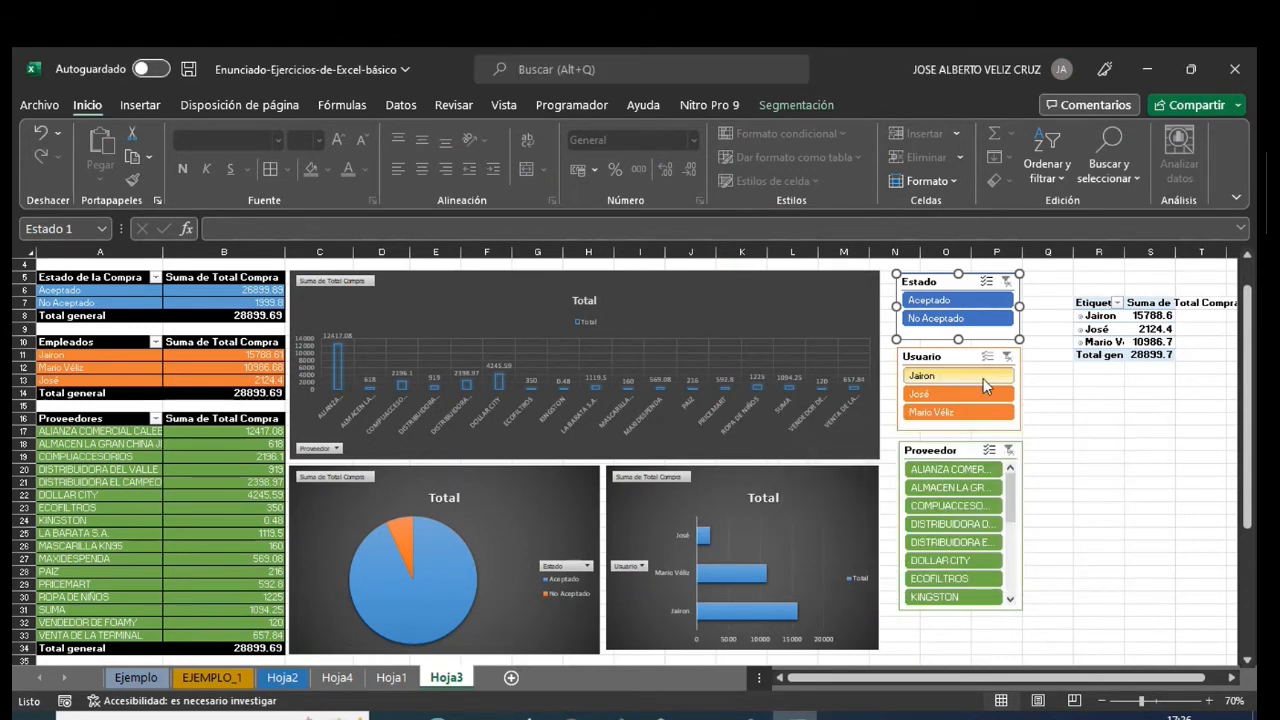
- Delete the pasted pivot table beside the slicers in Hoja3
{"action": "left_click_drag", "start_coordinate": [1093, 303], "coordinate": [1184, 360]}
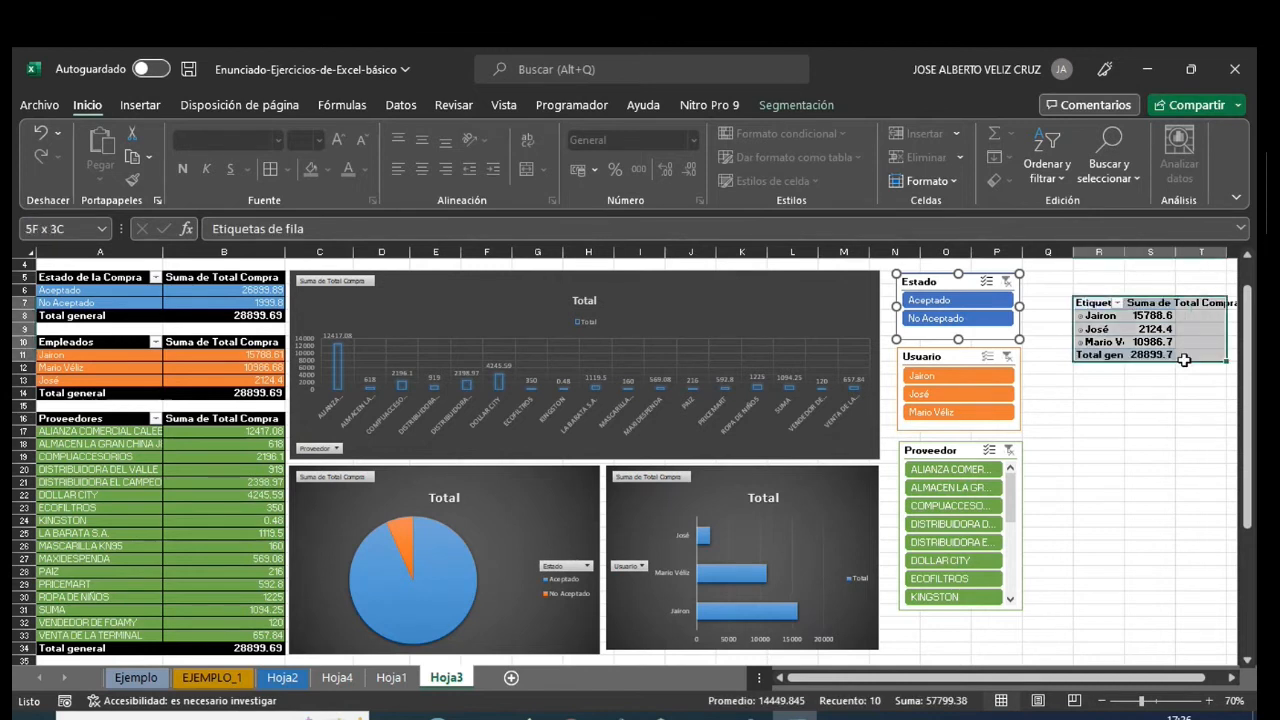
{"action": "key", "text": "Delete"}
{"action": "left_click", "coordinate": [1140, 450]}
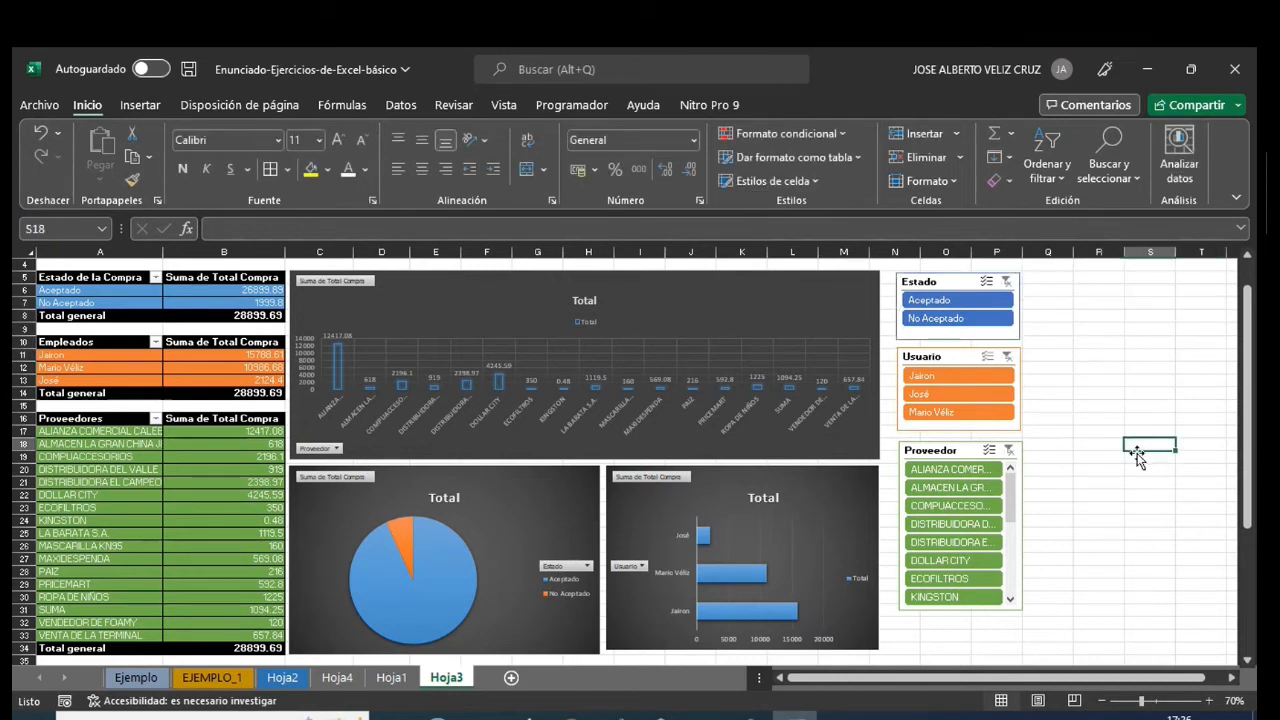
- Select the Estado de la Compra pivot table and test the Proveedor slicer with ALIANZA COMERCIAL CALEB, ECOFILTROS and KINGSTON
{"action": "left_click_drag", "start_coordinate": [100, 277], "coordinate": [218, 315]}
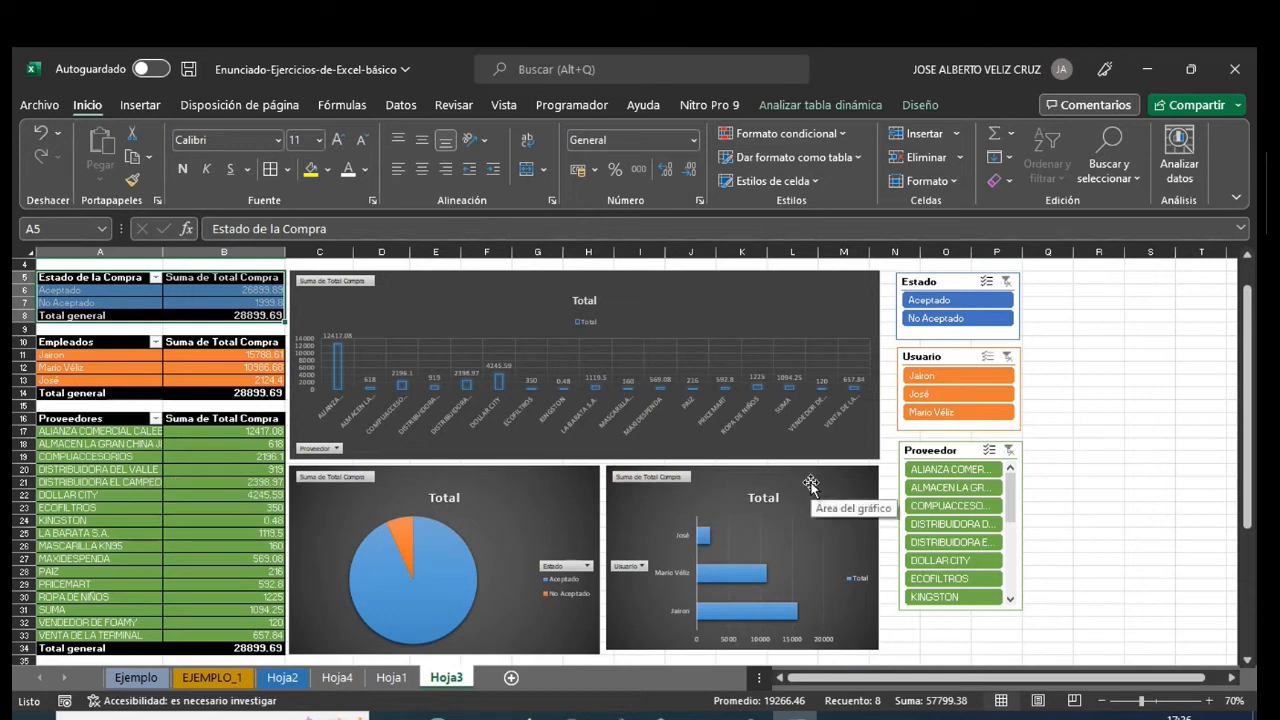
{"action": "left_click", "coordinate": [940, 474]}
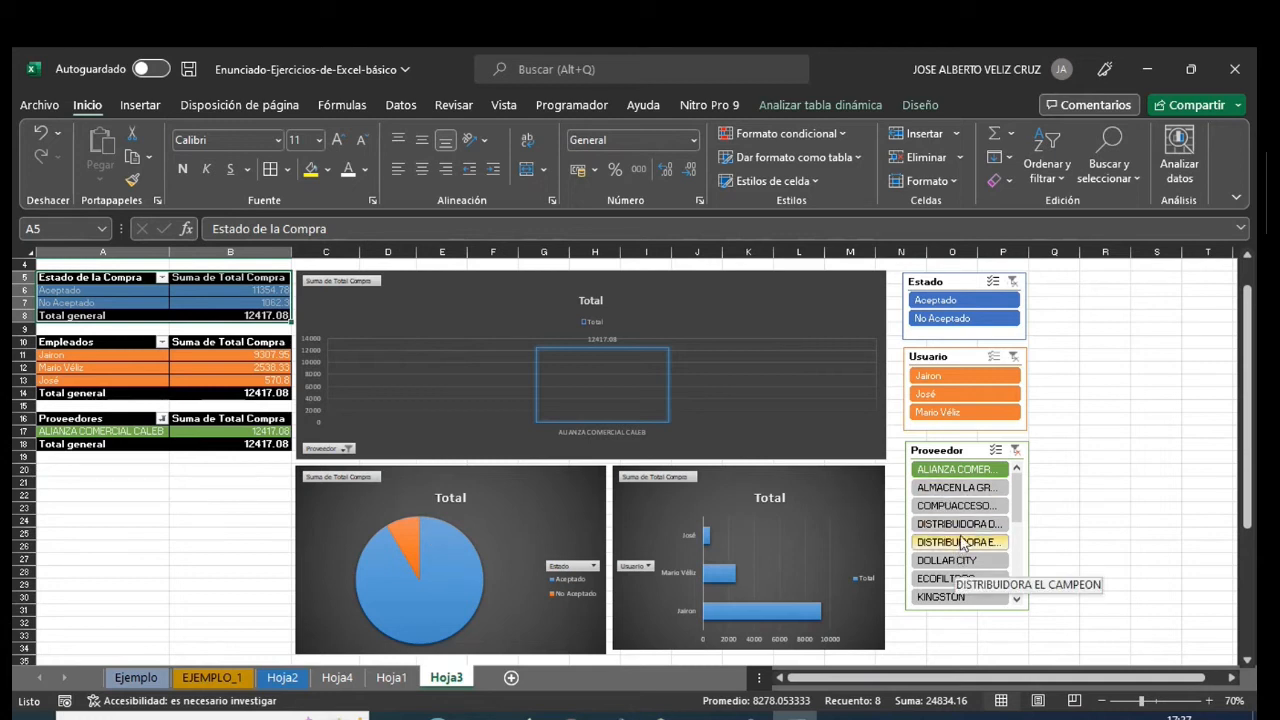
{"action": "left_click", "coordinate": [974, 582]}
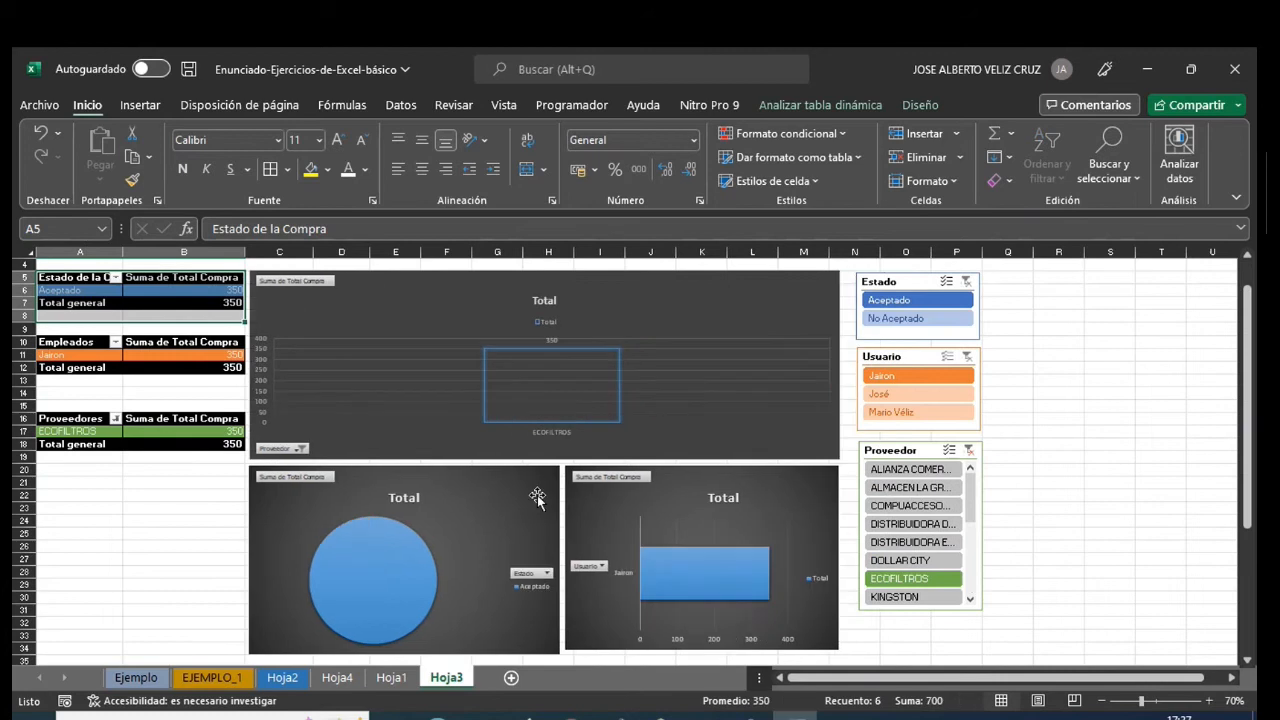
{"action": "left_click", "coordinate": [924, 597]}
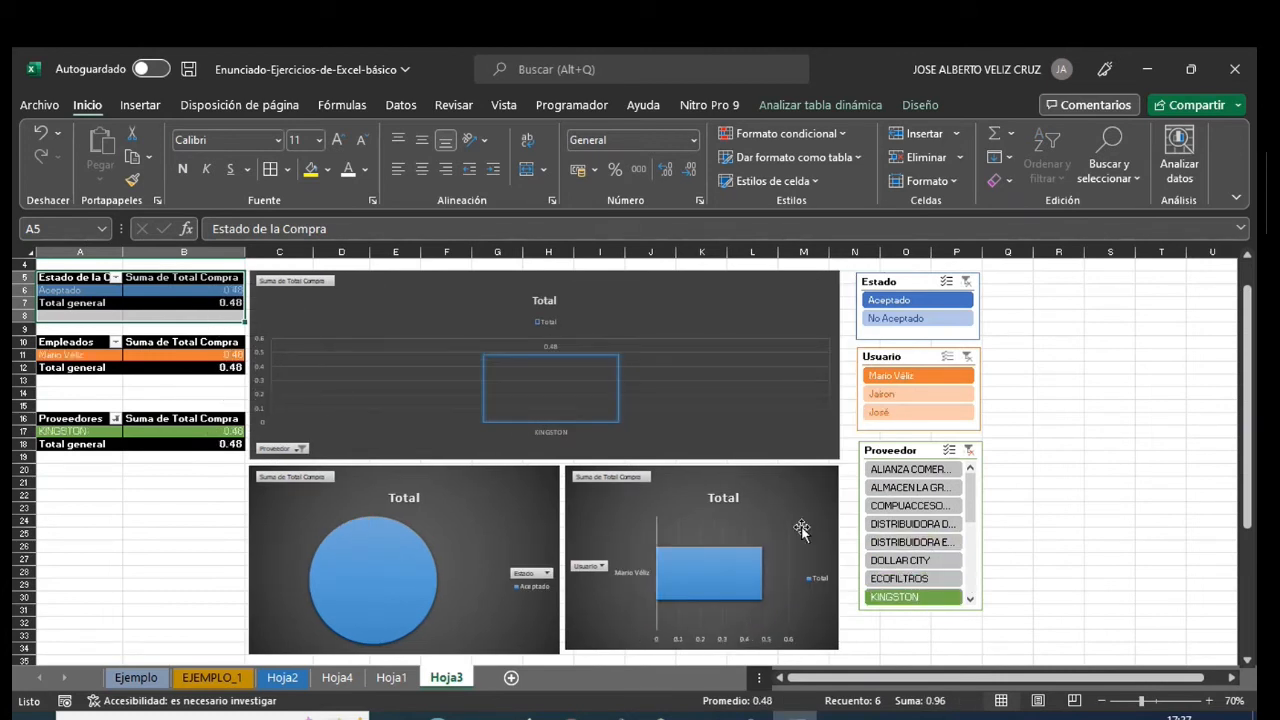
- Filter the dashboard in turn by ALMACEN LA GRAN CHINA J&J S.A., COMPUACCESORIOS, DISTRIBUIDORA DEL VALLE, DISTRIBUIDORA EL CAMPEON and DOLLAR CITY
{"action": "left_click", "coordinate": [900, 488]}
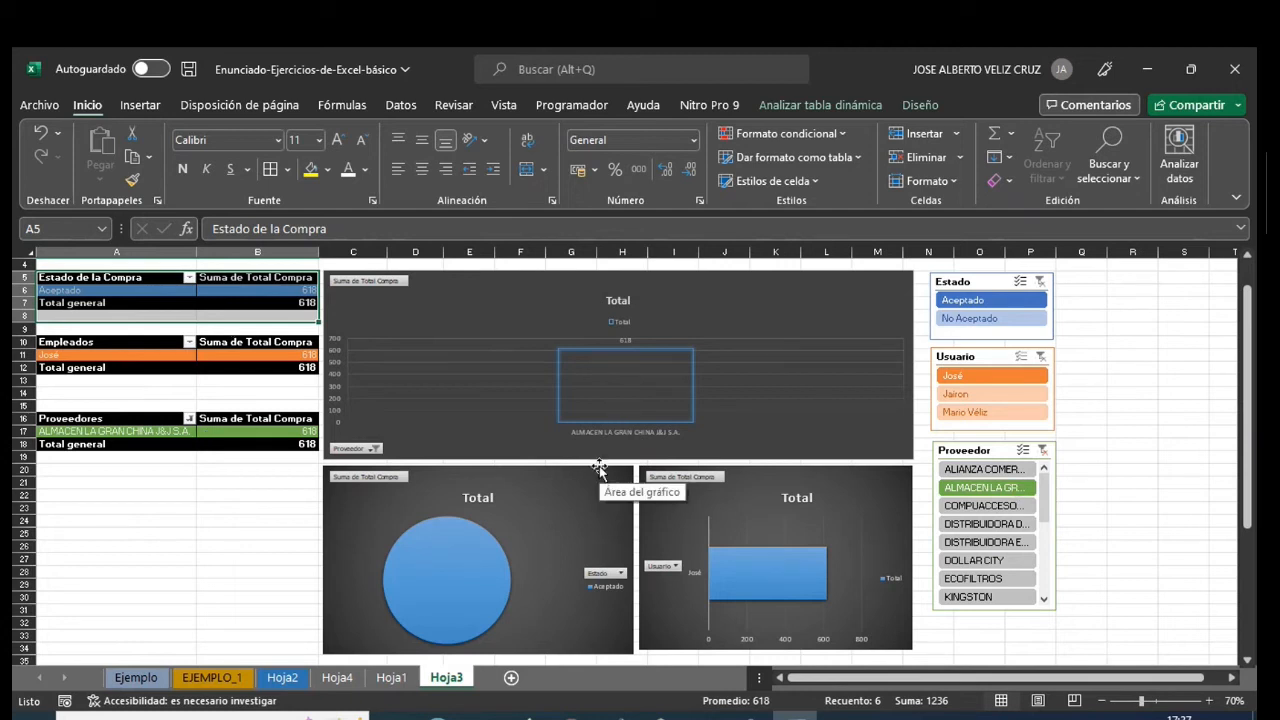
{"action": "left_click", "coordinate": [997, 510]}
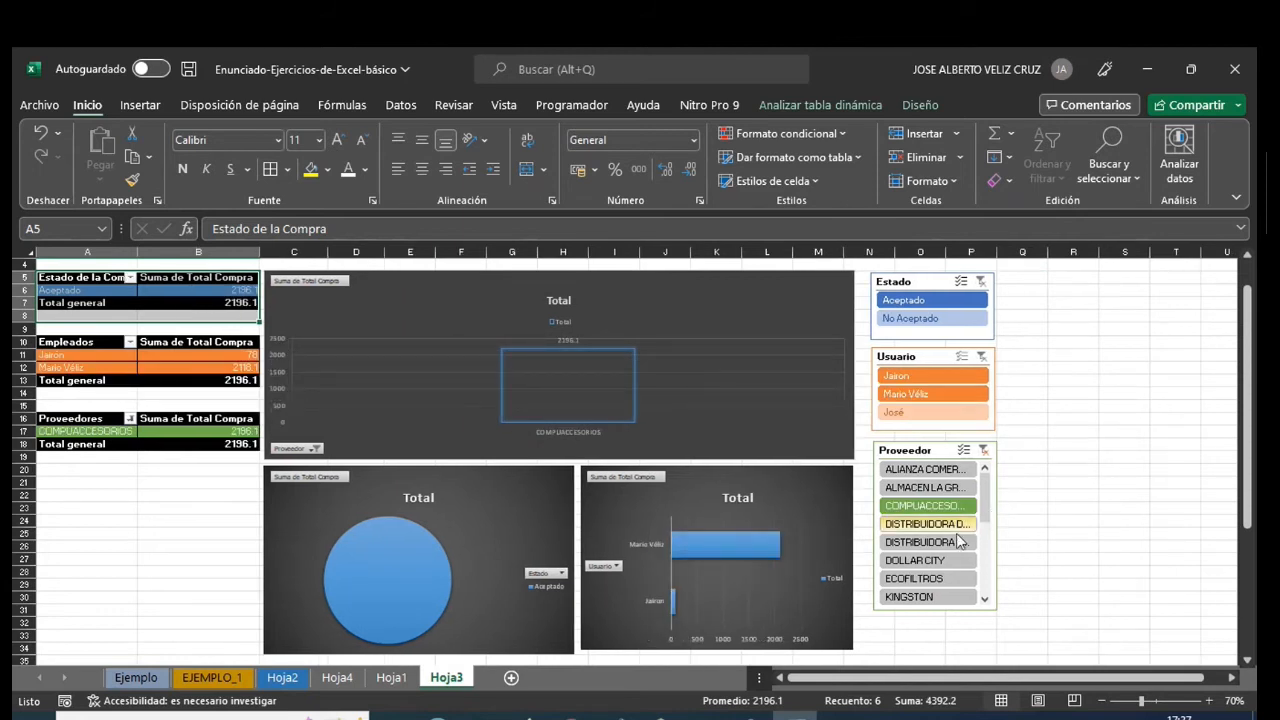
{"action": "left_click", "coordinate": [938, 528]}
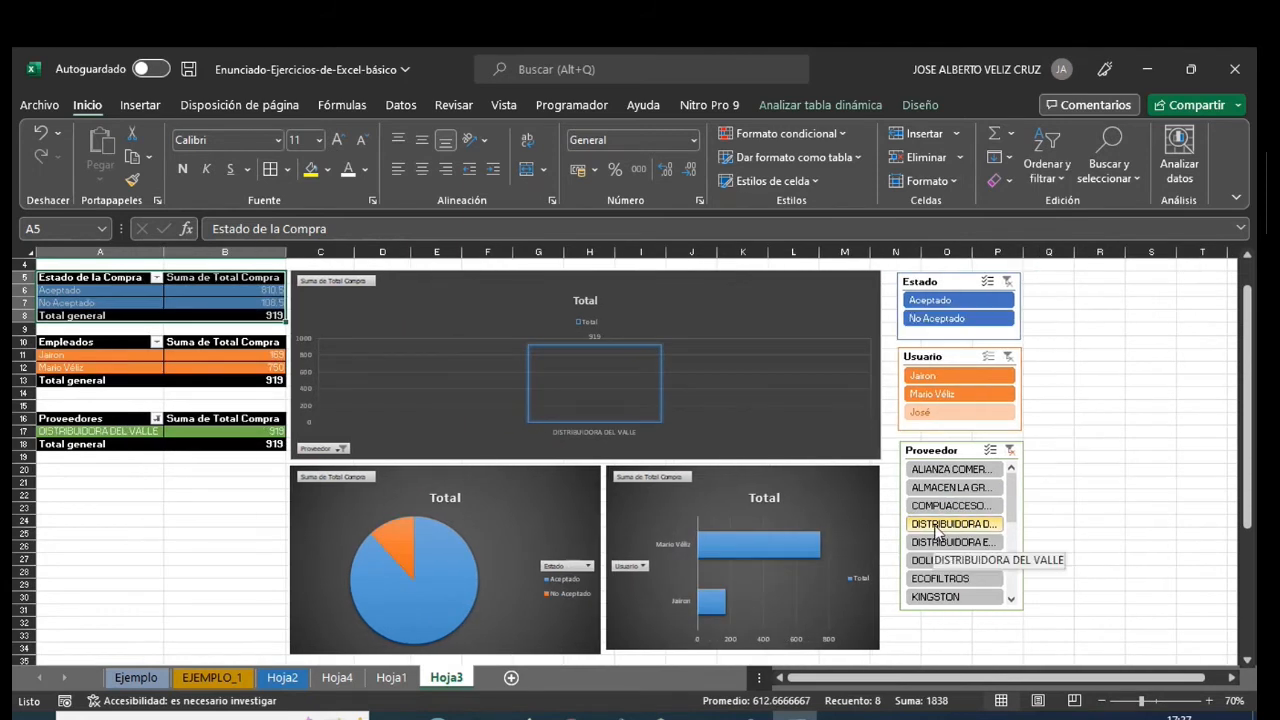
{"action": "left_click", "coordinate": [946, 543]}
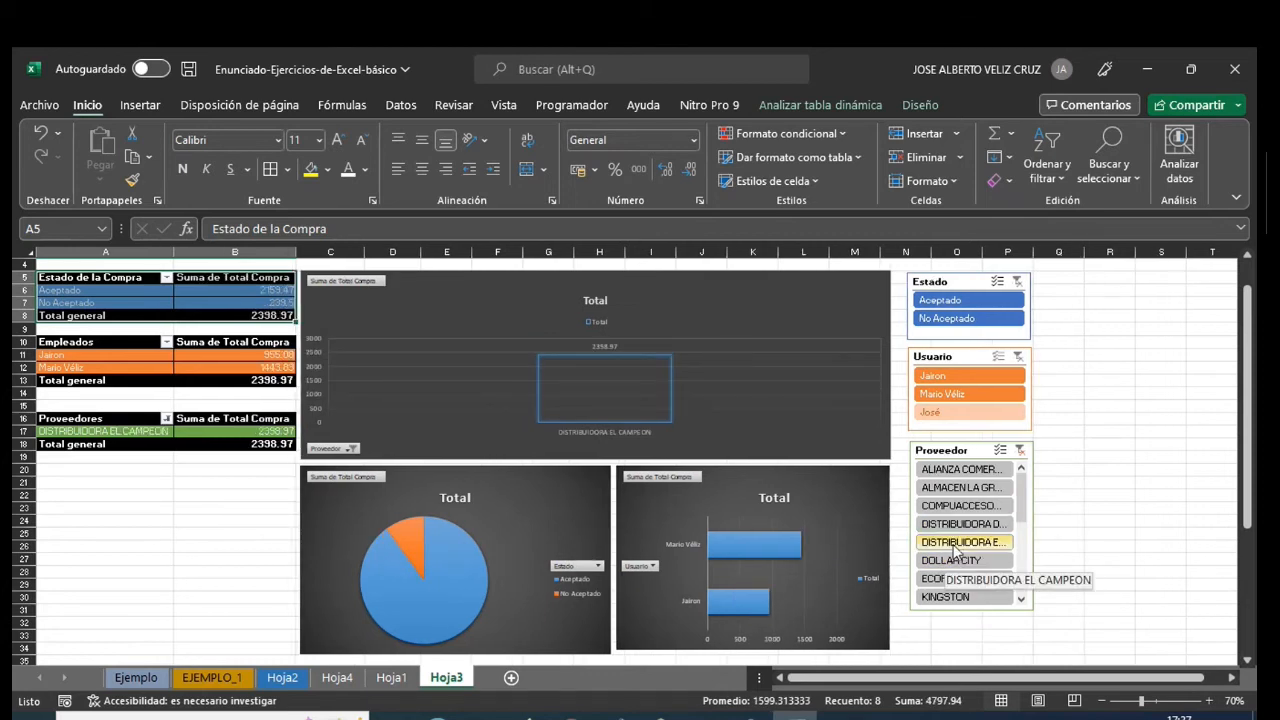
{"action": "left_click", "coordinate": [955, 562]}
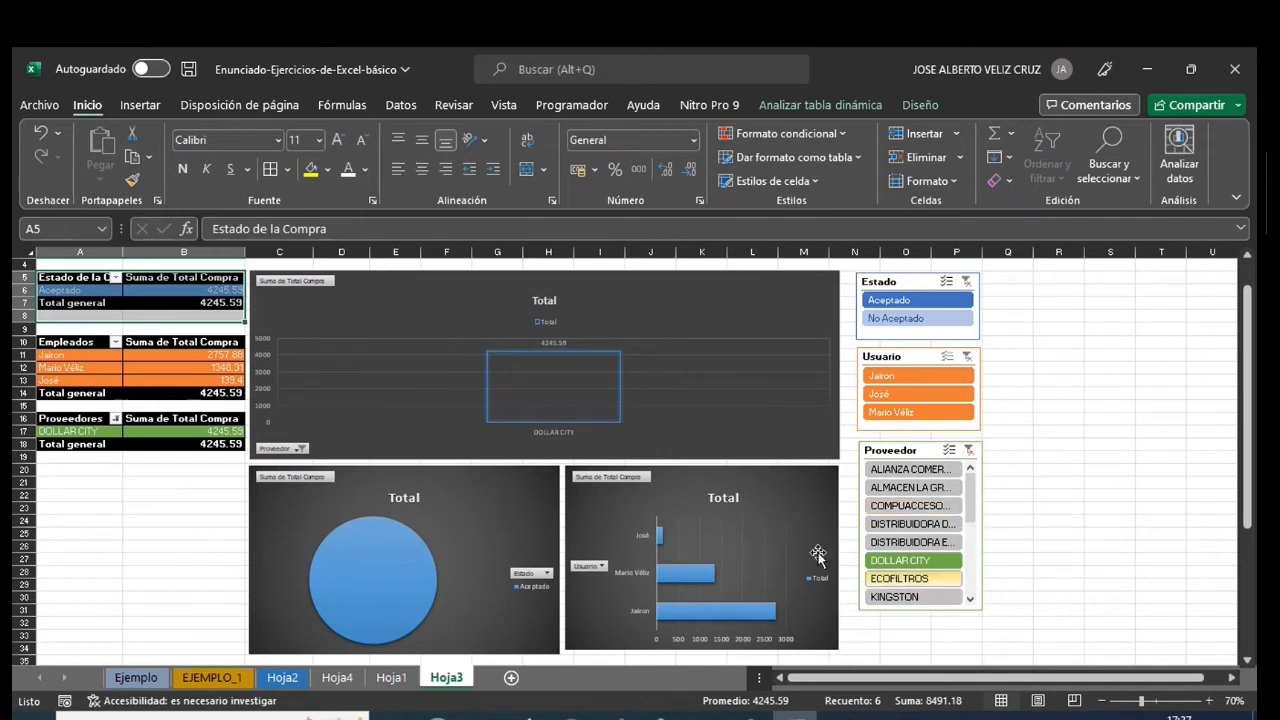
- Clear the Proveedor slicer's filter and filter the dashboard by the first employee in the Usuario slicer
{"action": "left_click", "coordinate": [968, 450]}
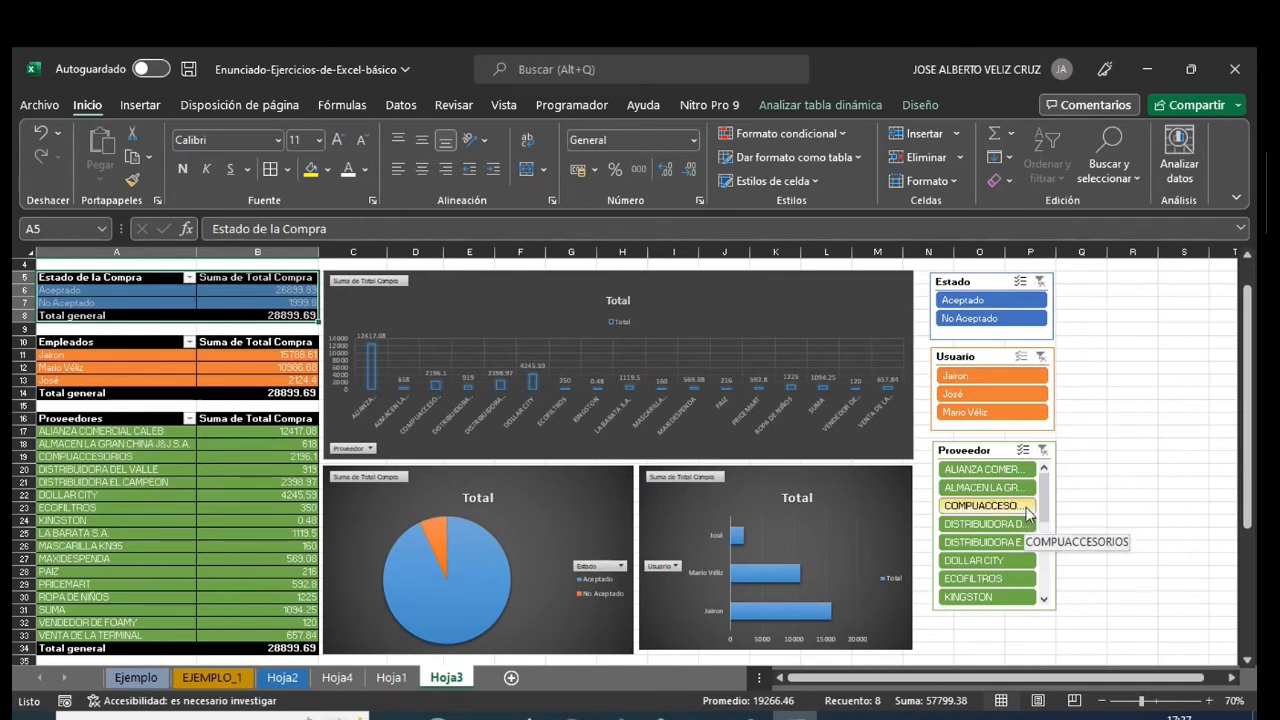
{"action": "left_click", "coordinate": [986, 375]}
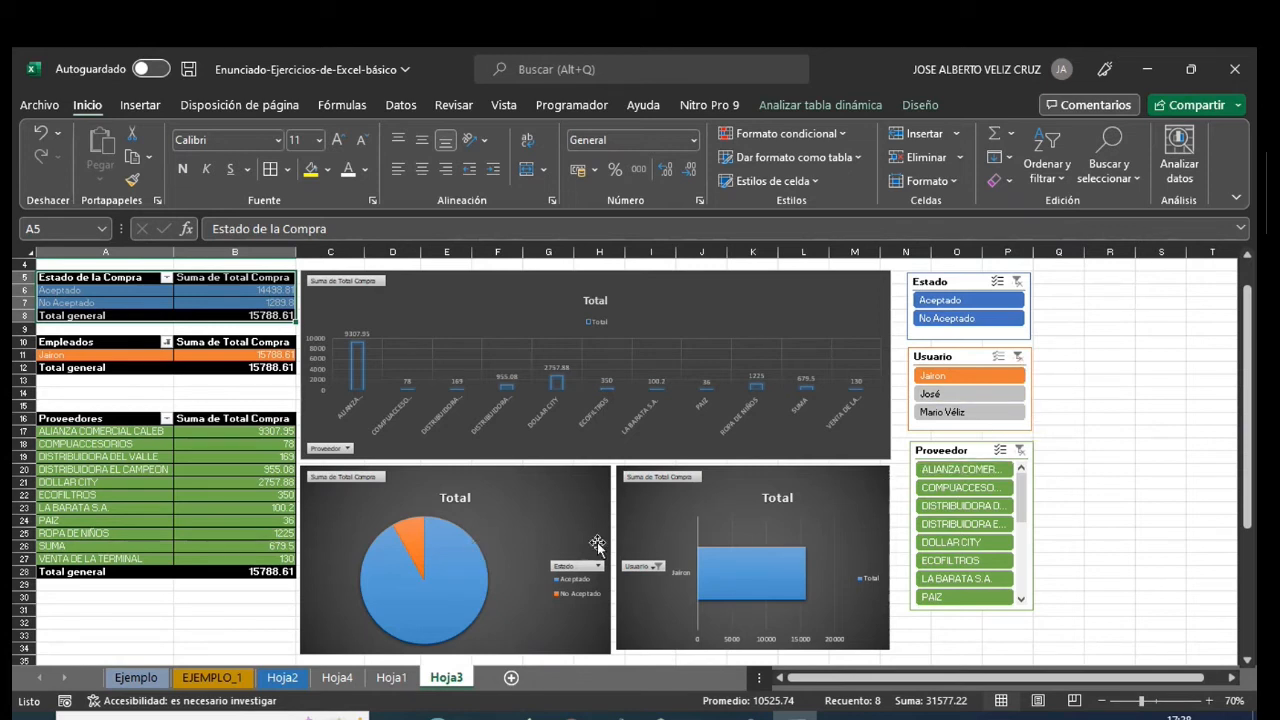
- Review the source purchase table in Hoja1 from beginning to end and return to the Hoja3 dashboard
{"action": "left_click", "coordinate": [390, 678]}
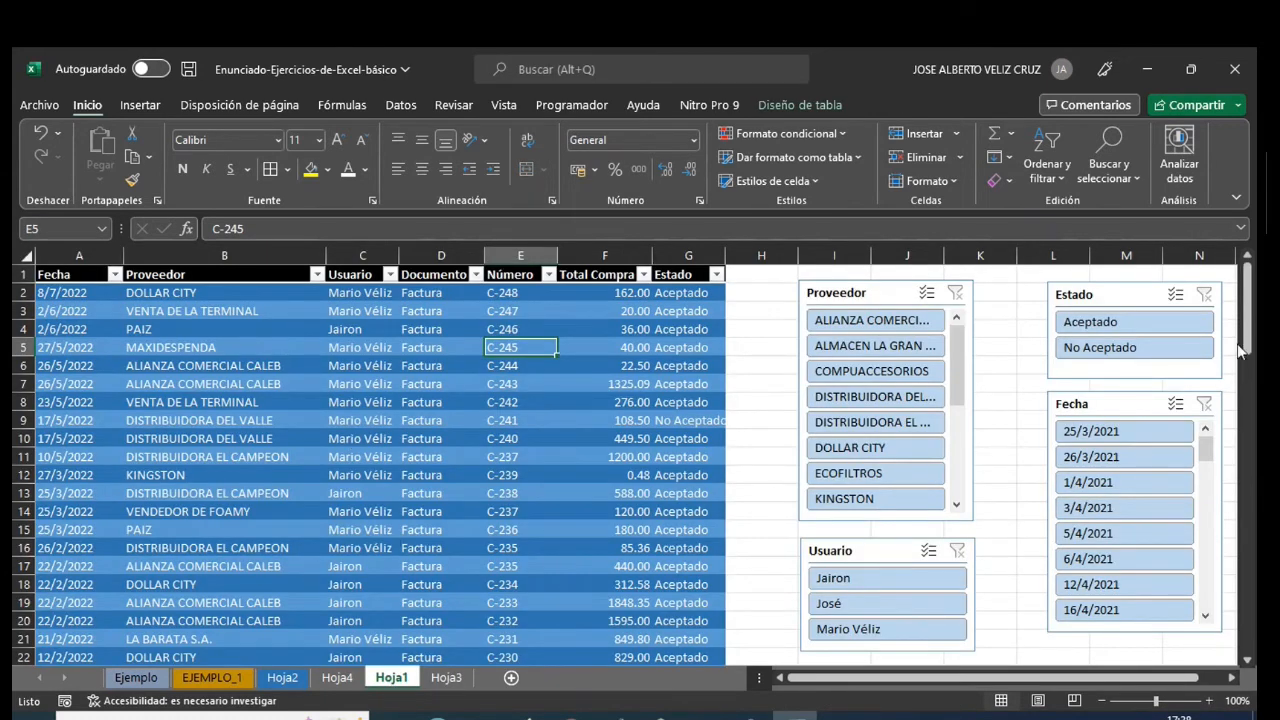
{"action": "left_click_drag", "start_coordinate": [1250, 337], "coordinate": [1252, 613]}
{"action": "left_click_drag", "start_coordinate": [1254, 378], "coordinate": [1250, 280]}
{"action": "left_click", "coordinate": [447, 679]}
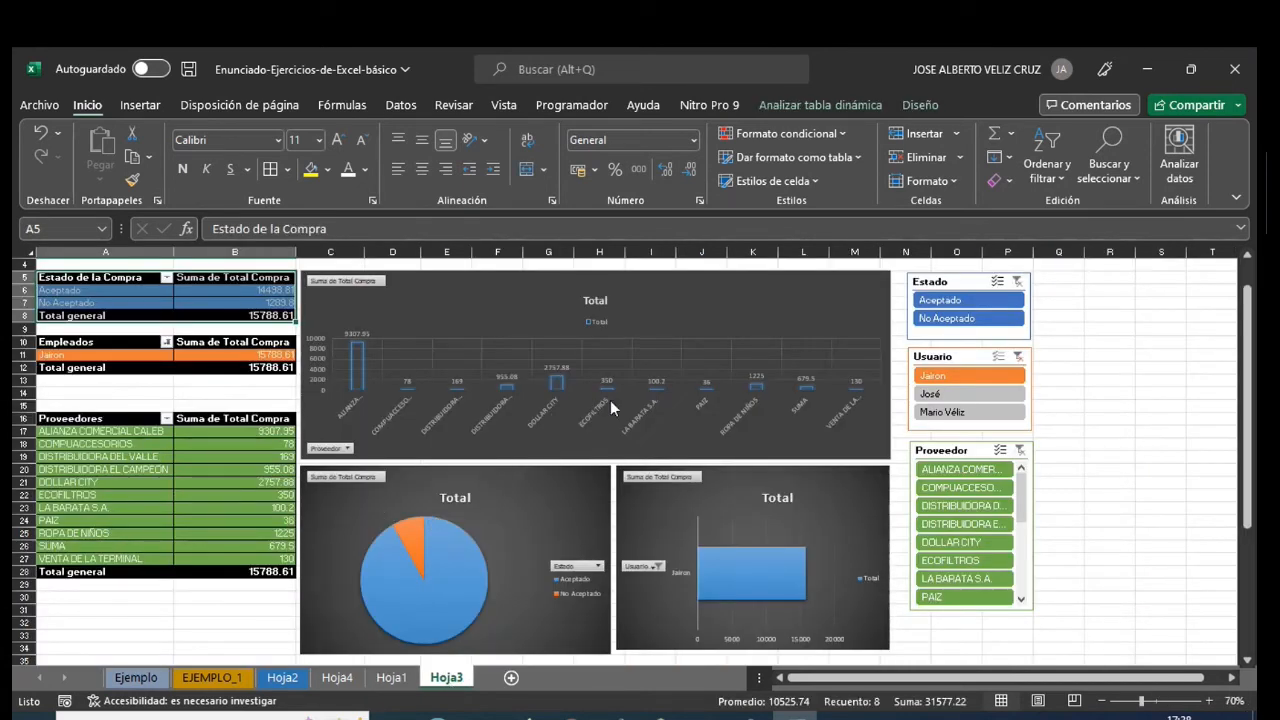
- Clear the Usuario slicer's filter so the dashboard covers all employees
{"action": "left_click", "coordinate": [1137, 470]}
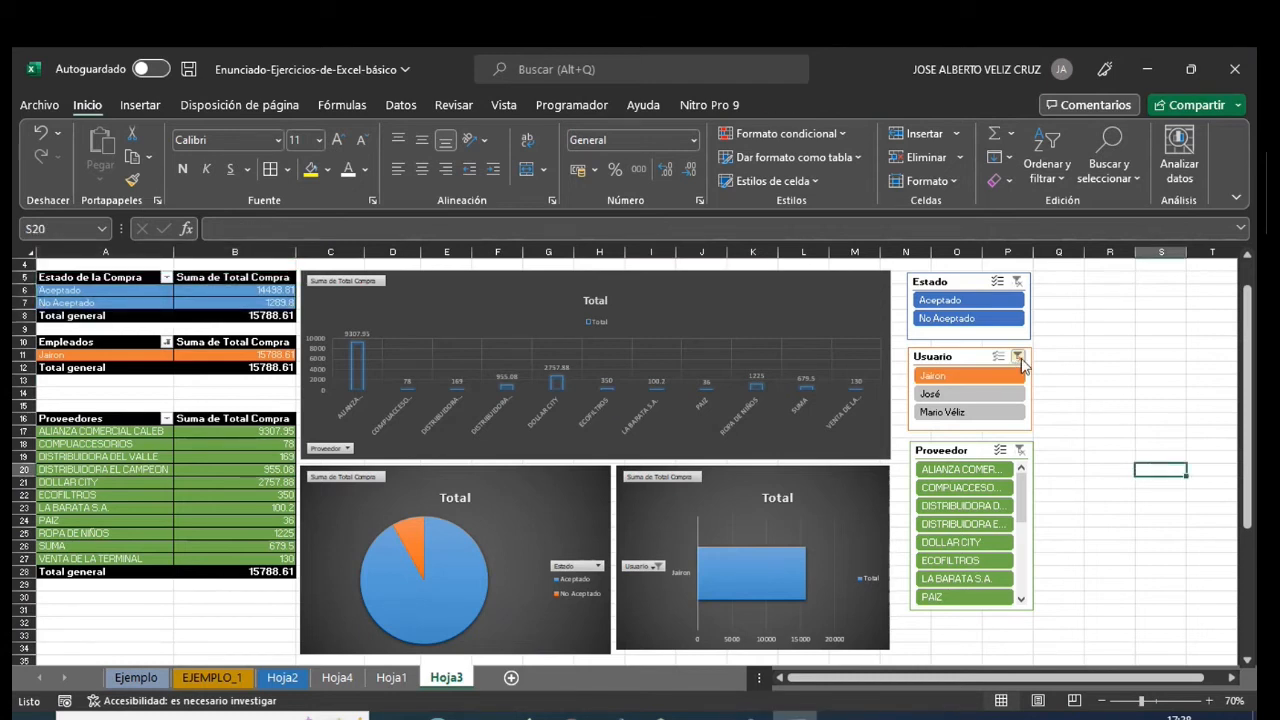
{"action": "left_click", "coordinate": [1018, 357]}
{"action": "left_click_drag", "start_coordinate": [1246, 390], "coordinate": [1246, 372]}
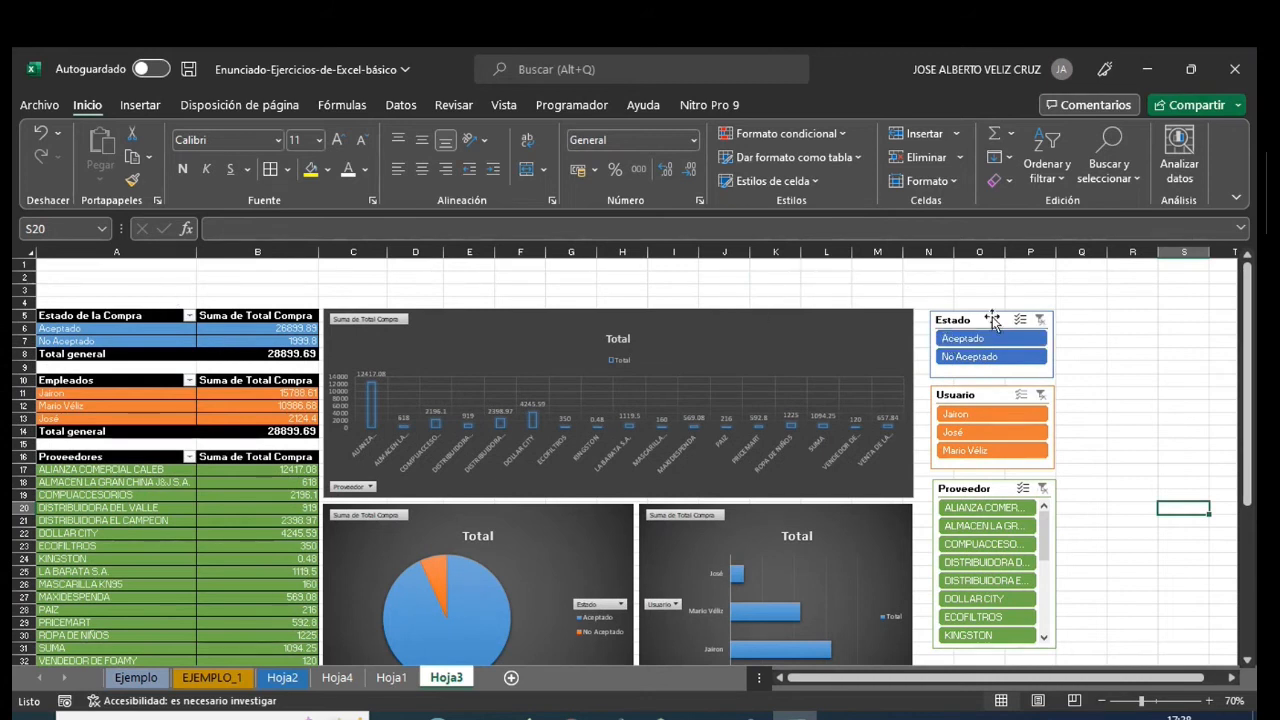
- Insert a timeline based on the Fecha field for the Estado de la Compra pivot table
{"action": "left_click", "coordinate": [145, 318]}
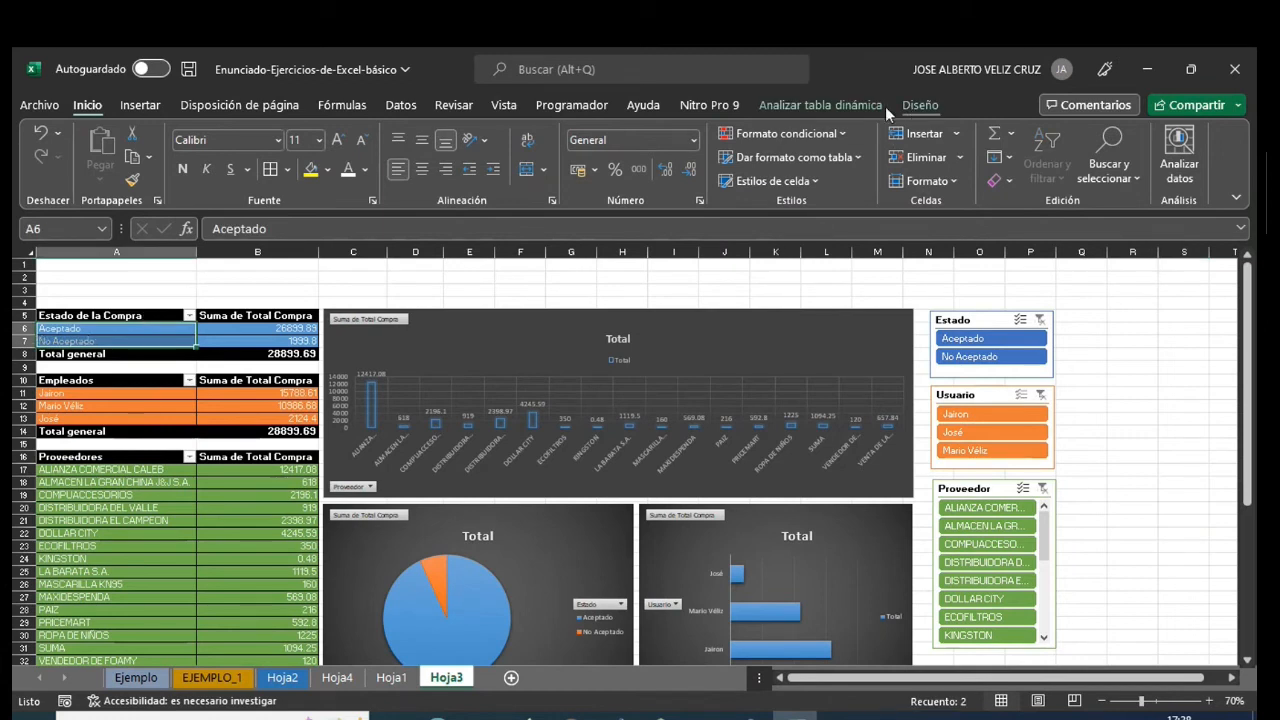
{"action": "left_click", "coordinate": [850, 105]}
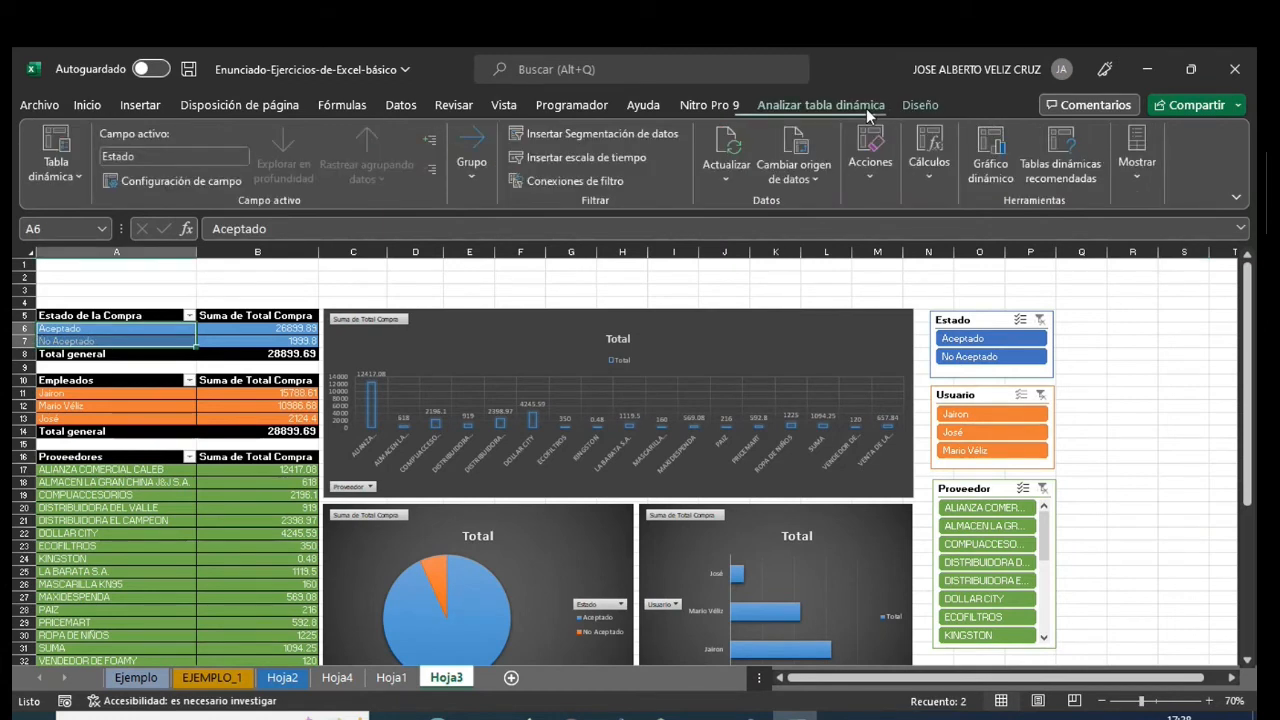
{"action": "left_click", "coordinate": [574, 162]}
{"action": "left_click", "coordinate": [598, 398]}
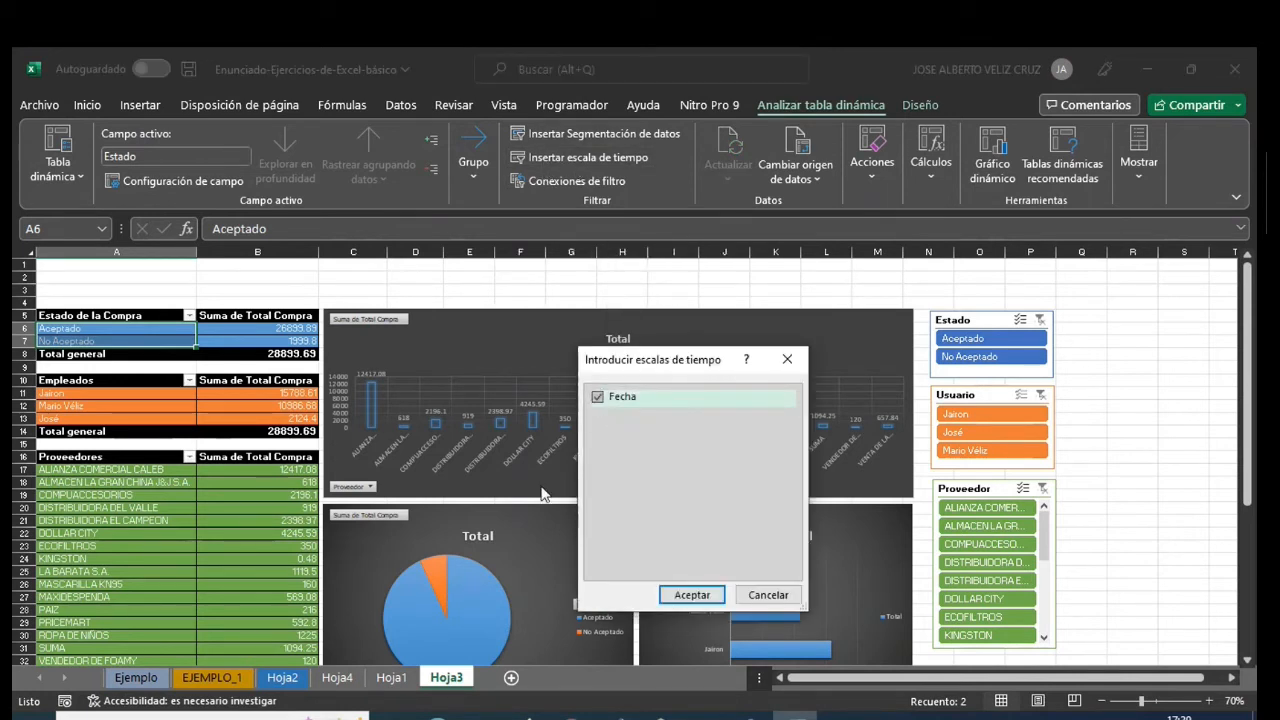
{"action": "left_click", "coordinate": [692, 594]}
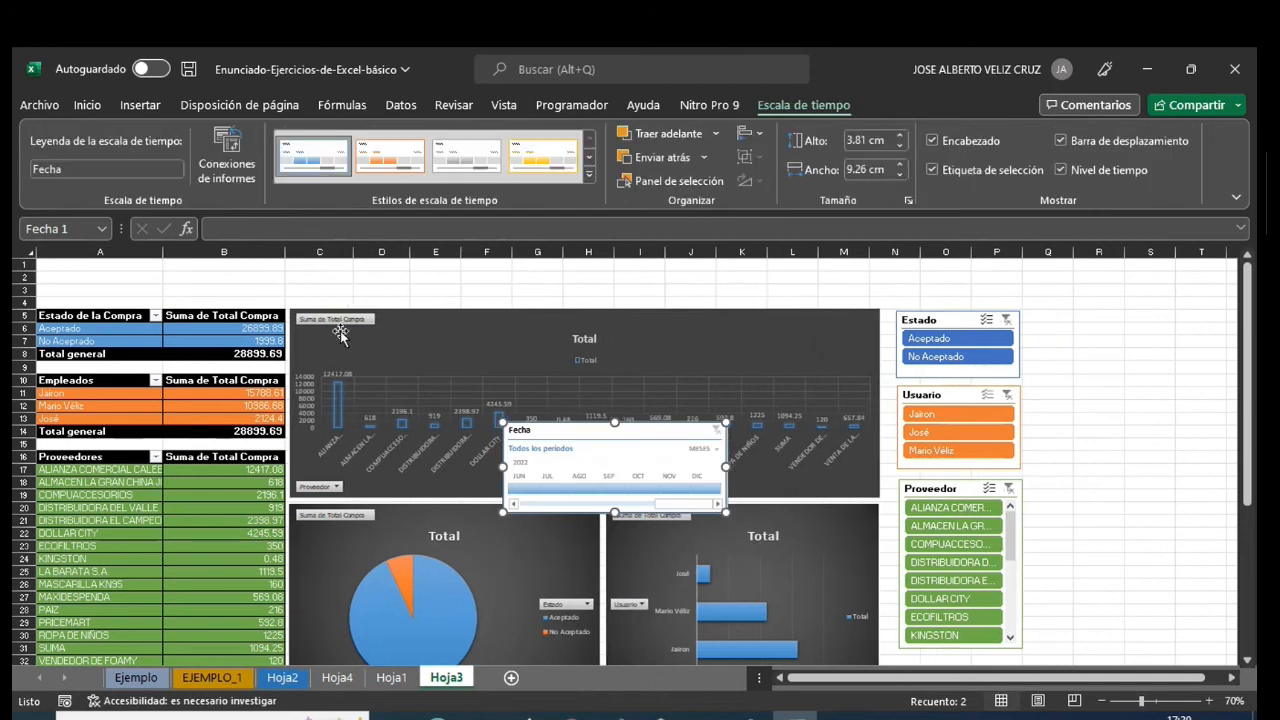
- Move the Fecha timeline off the charts to beside the Estado slicer and shift its visible range to November 2021 onward
{"action": "left_click_drag", "start_coordinate": [570, 427], "coordinate": [1103, 319]}
{"action": "left_click_drag", "start_coordinate": [1045, 678], "coordinate": [1060, 680]}
{"action": "left_click_drag", "start_coordinate": [1151, 396], "coordinate": [1025, 402]}
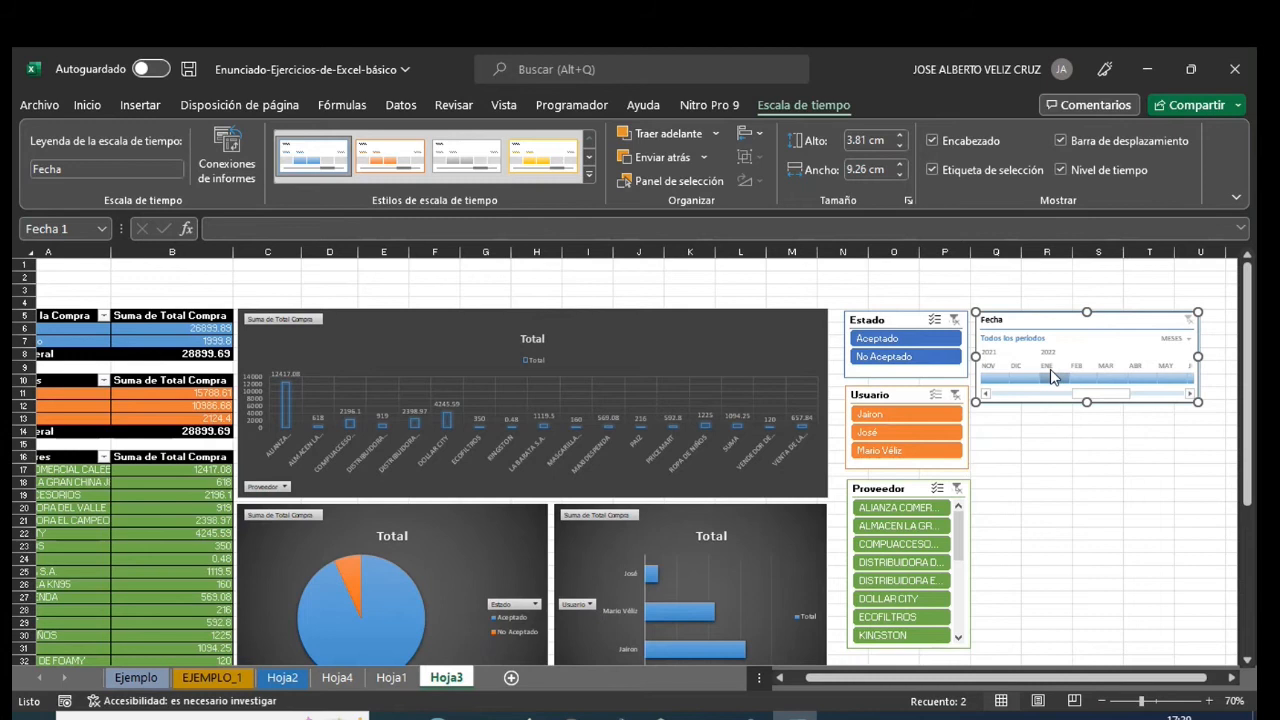
- Test the Fecha timeline by filtering in turn by January 2022, December 2021 and February 2022
{"action": "left_click", "coordinate": [1051, 376]}
{"action": "left_click", "coordinate": [1078, 380]}
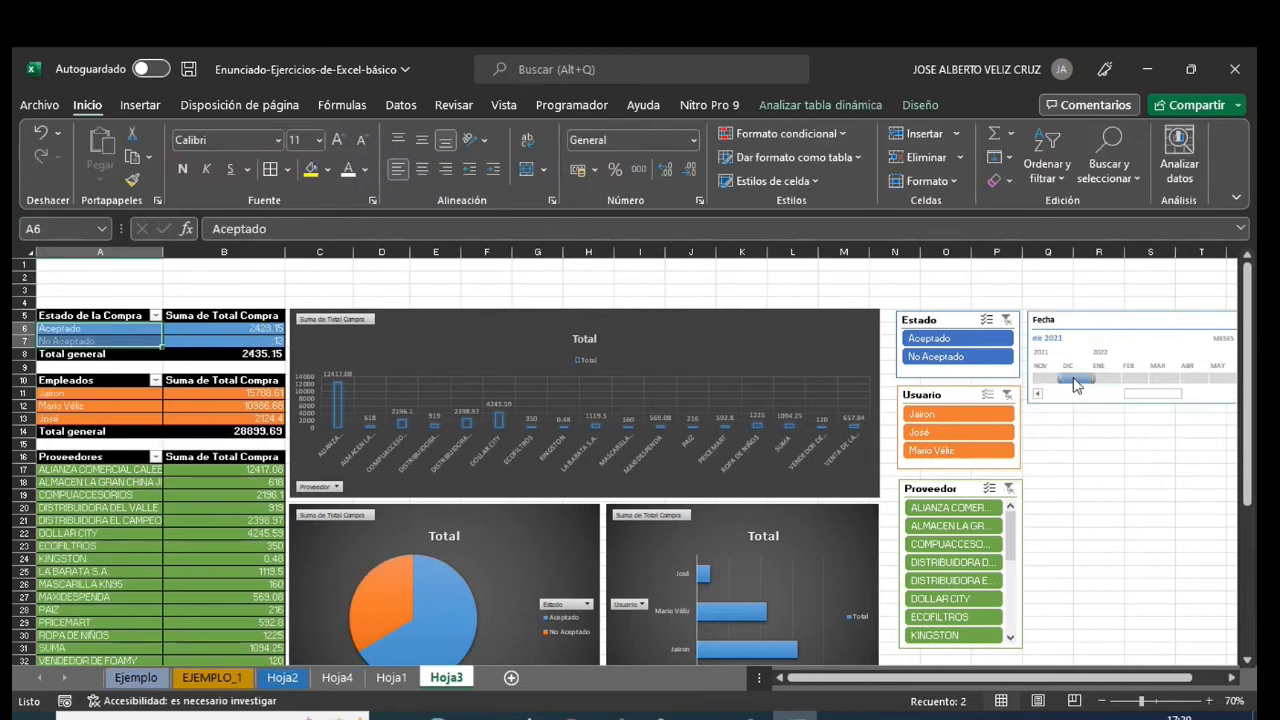
{"action": "left_click", "coordinate": [1130, 379]}
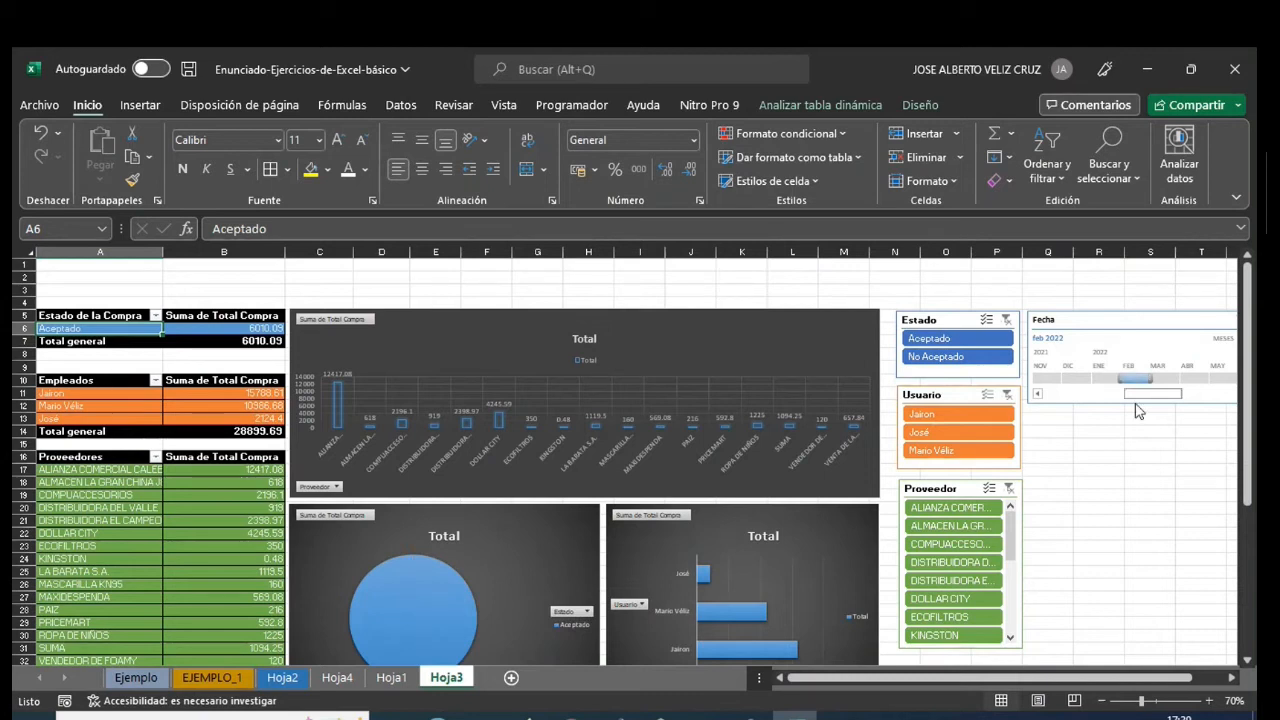
- Connect the Fecha timeline to the employee and supplier pivot tables through its report connections
{"action": "left_click_drag", "start_coordinate": [1168, 679], "coordinate": [1199, 679]}
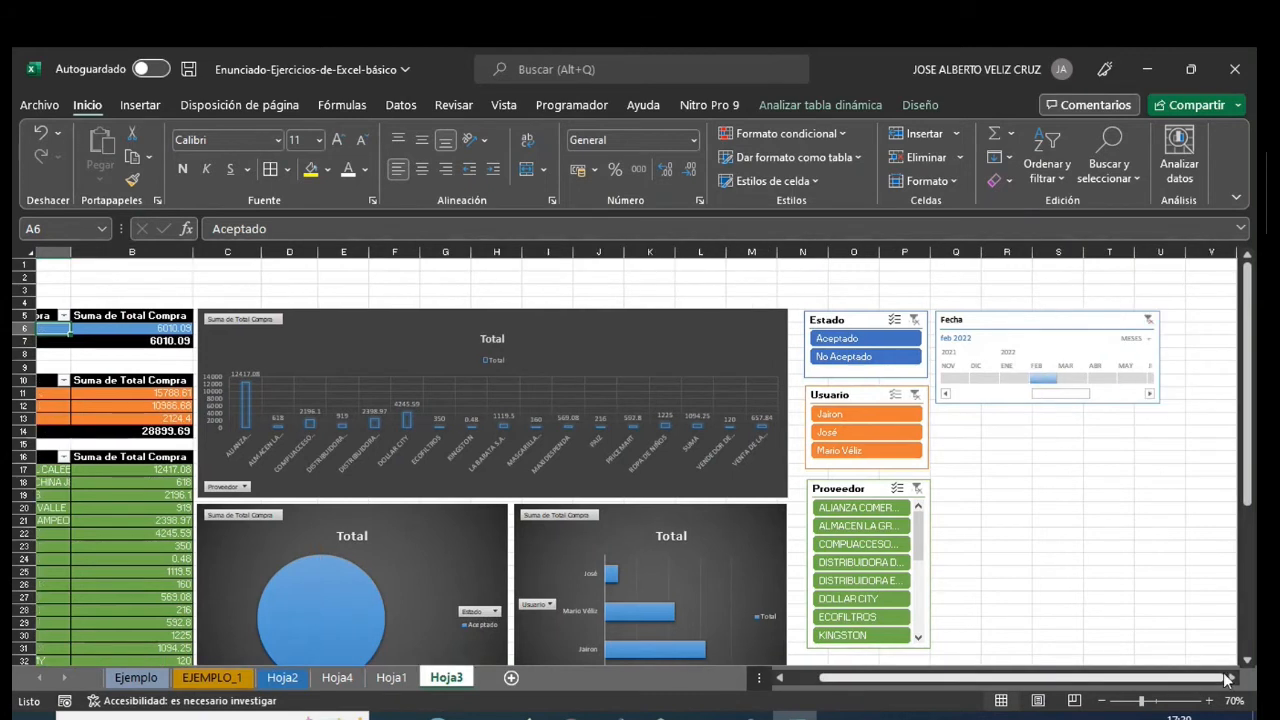
{"action": "right_click", "coordinate": [1046, 316]}
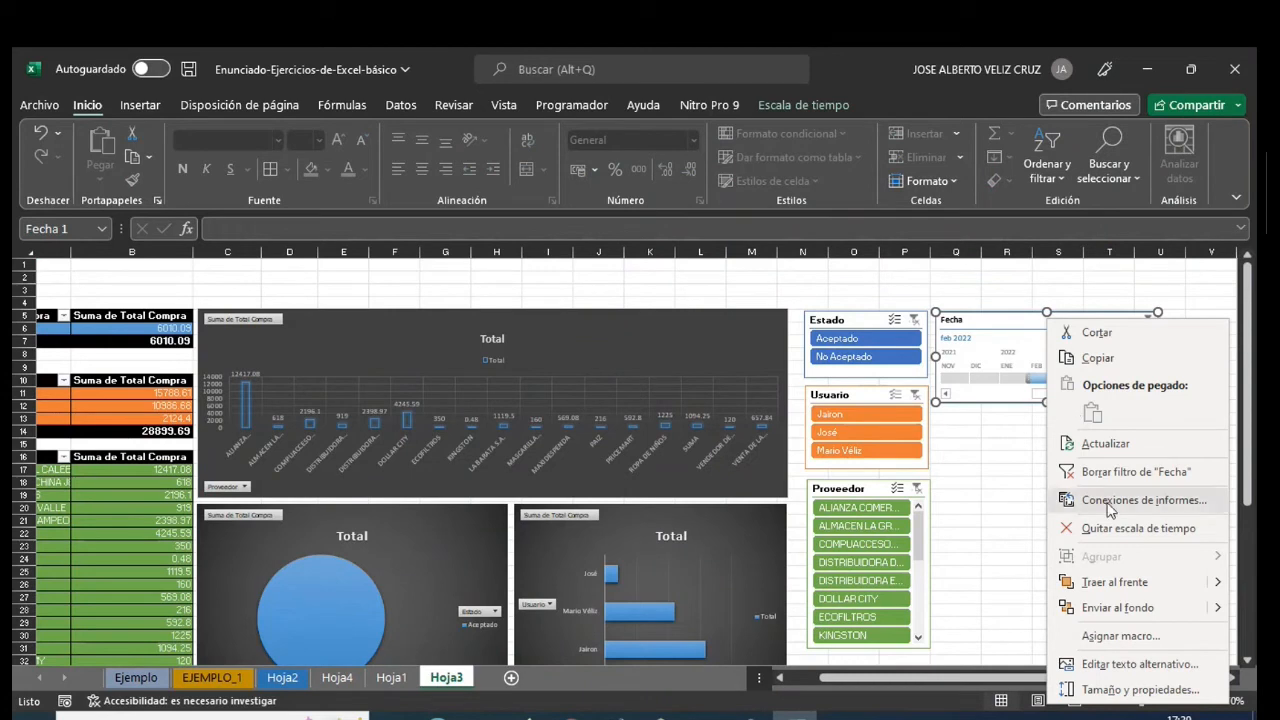
{"action": "left_click", "coordinate": [1110, 510]}
{"action": "left_click", "coordinate": [973, 524]}
{"action": "left_click", "coordinate": [973, 543]}
{"action": "left_click", "coordinate": [1236, 590]}
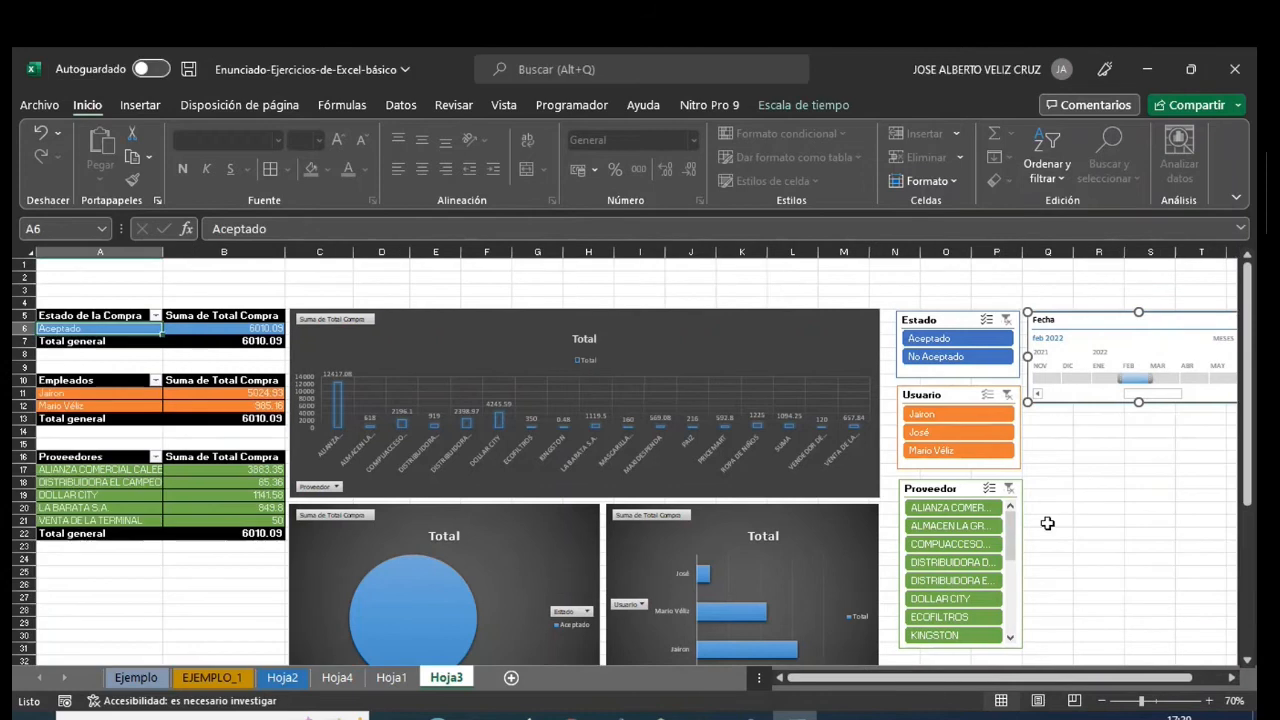
- Test the connected timeline with several months, including April and May 2022, and clear its date filter
{"action": "left_click", "coordinate": [1160, 378]}
{"action": "left_click", "coordinate": [1093, 380]}
{"action": "left_click", "coordinate": [1079, 379]}
{"action": "left_click", "coordinate": [1154, 379]}
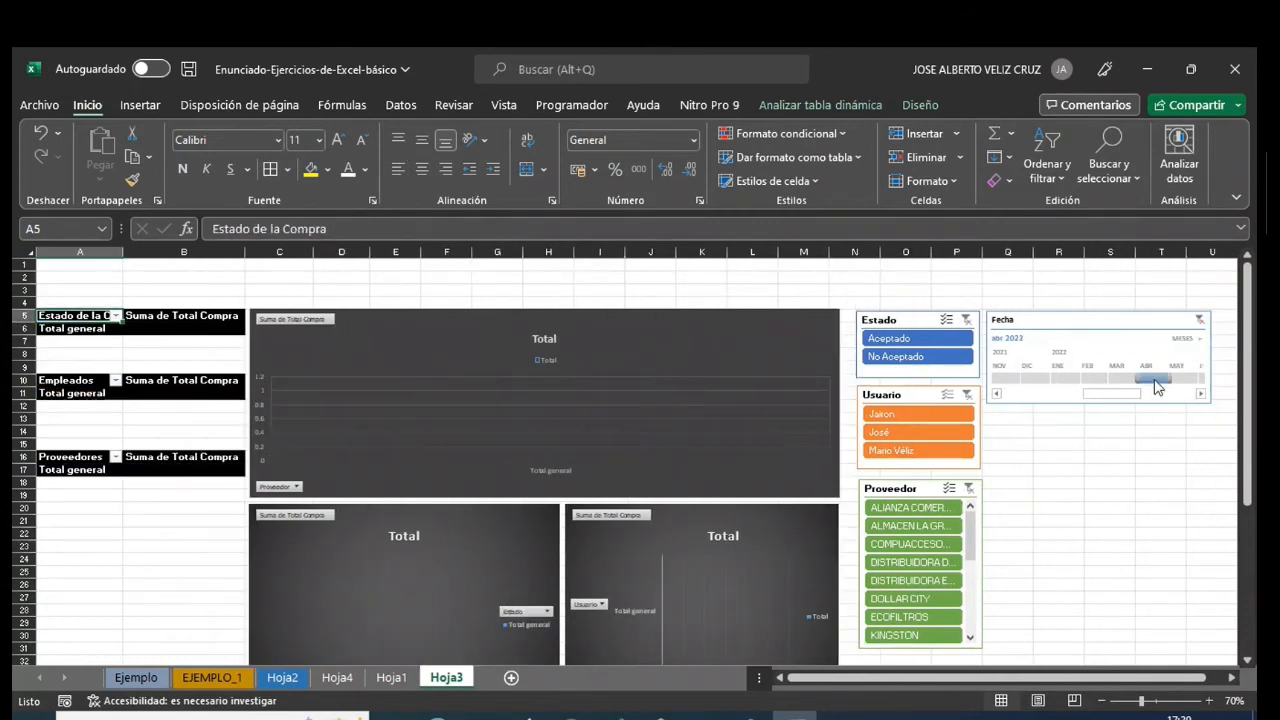
{"action": "left_click", "coordinate": [1180, 378]}
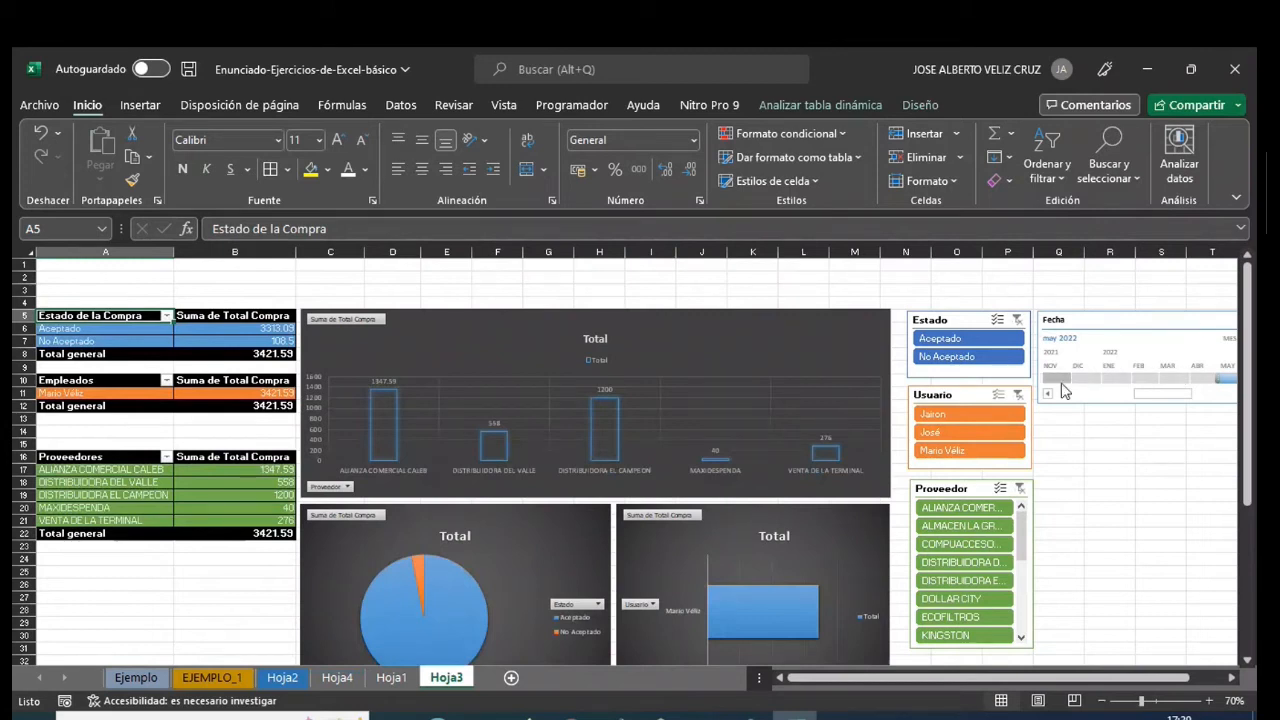
{"action": "left_click_drag", "start_coordinate": [1165, 396], "coordinate": [1197, 417]}
{"action": "left_click_drag", "start_coordinate": [1120, 677], "coordinate": [1148, 677]}
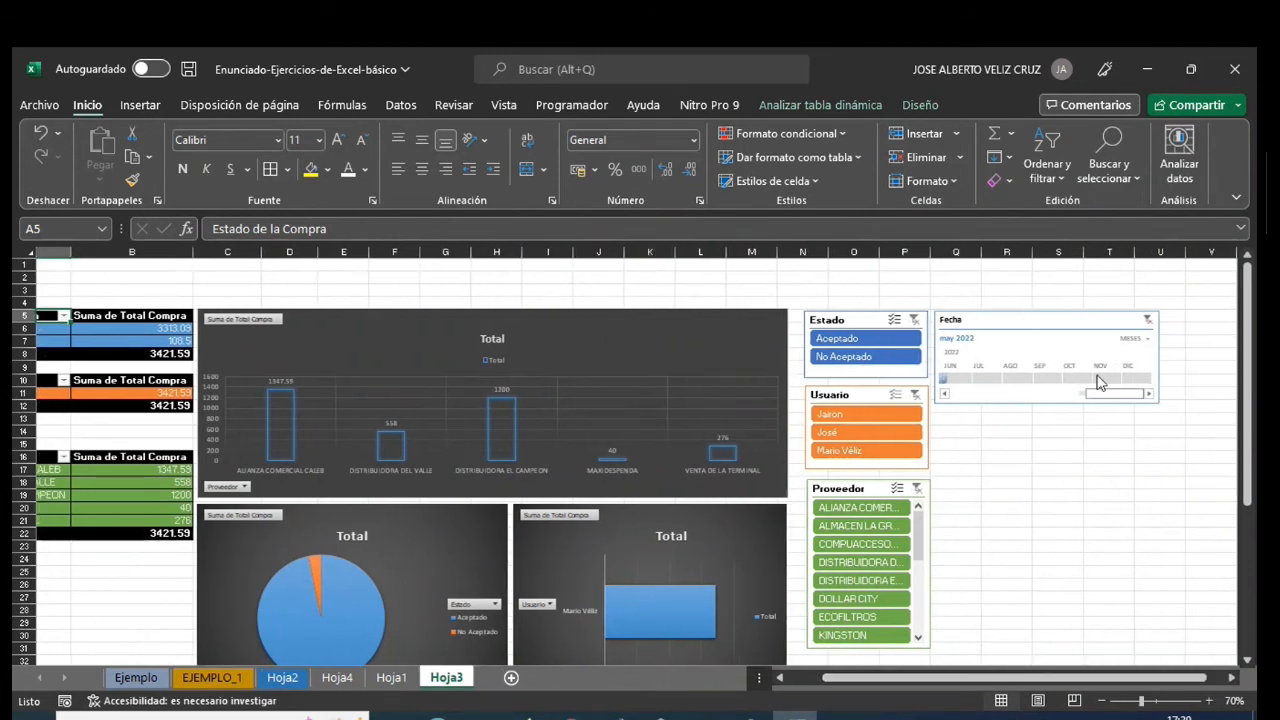
{"action": "left_click", "coordinate": [1147, 322]}
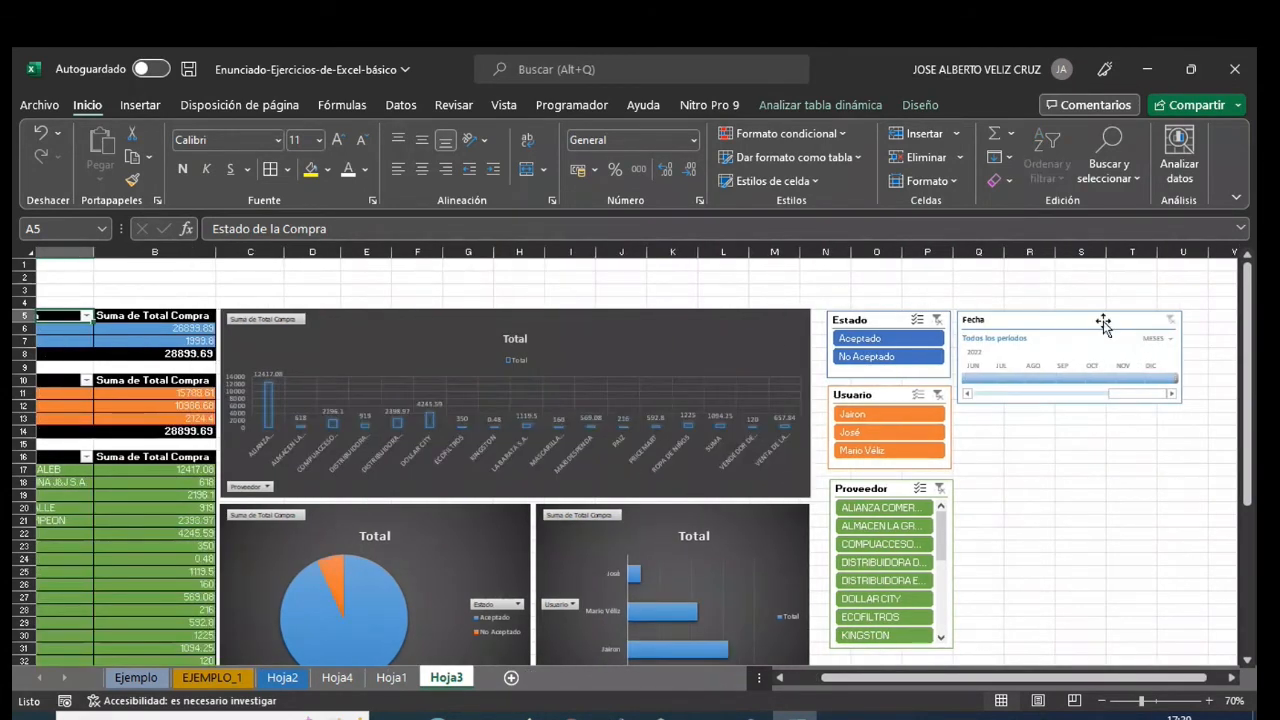
- Narrow the Fecha timeline to show about four months and move it beside the Proveedor slicer
{"action": "left_click", "coordinate": [1174, 354]}
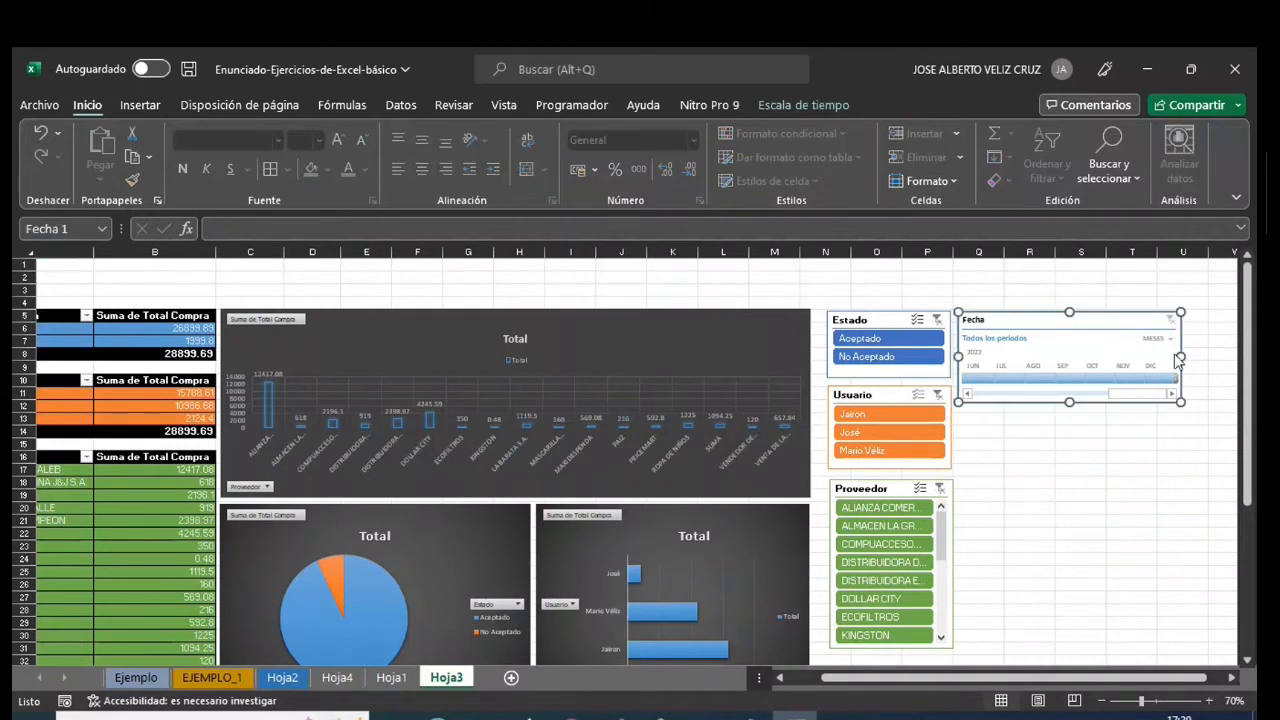
{"action": "left_click_drag", "start_coordinate": [1174, 354], "coordinate": [1094, 360]}
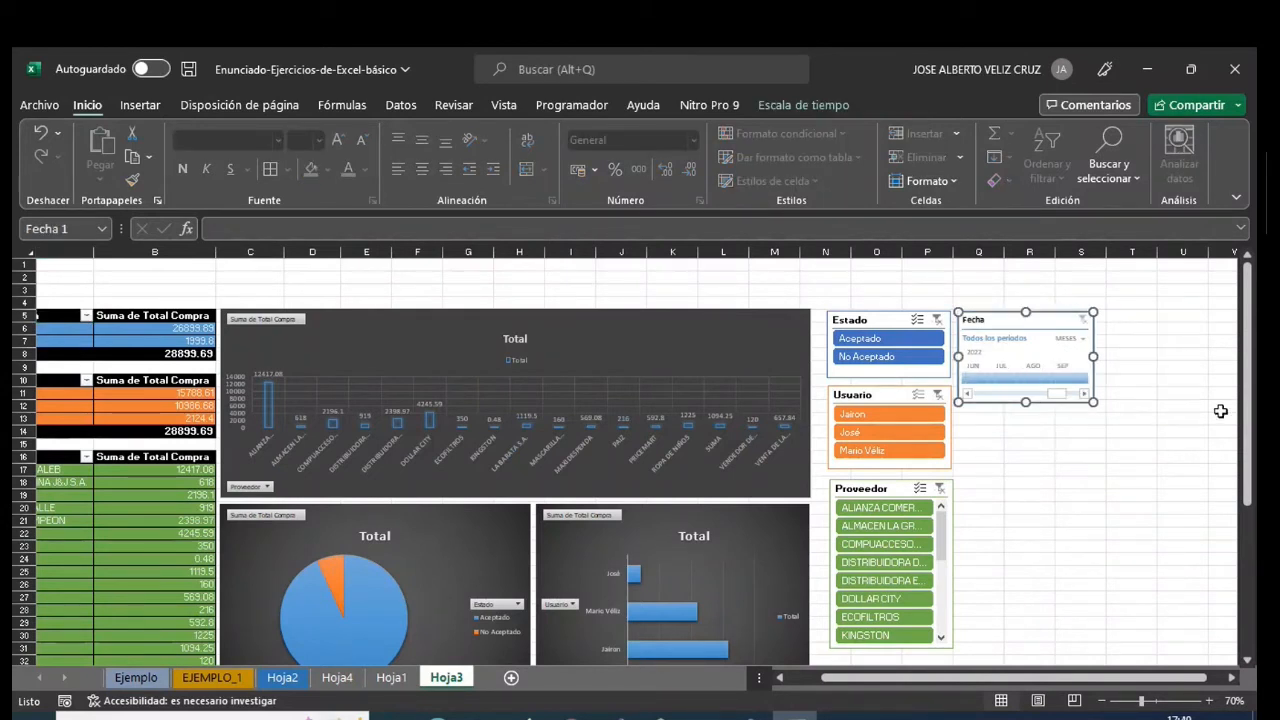
{"action": "scroll", "coordinate": [794, 608], "scroll_direction": "down", "scroll_amount": 1}
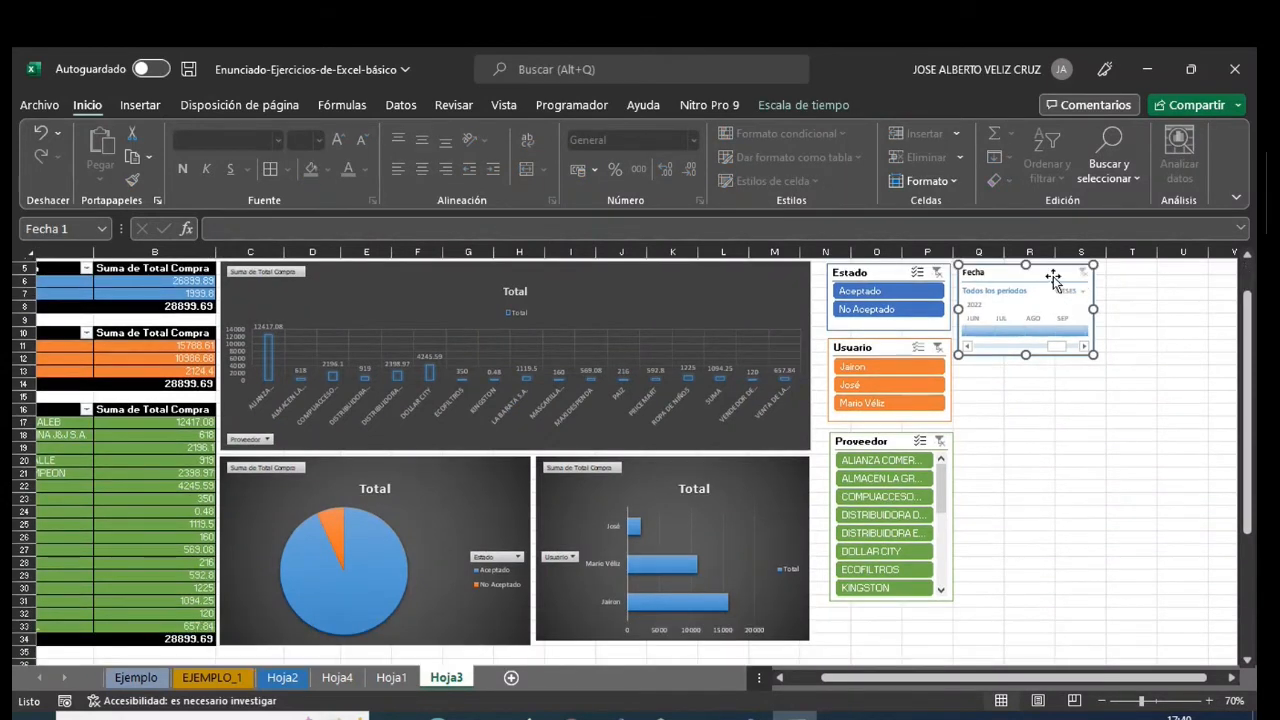
{"action": "left_click_drag", "start_coordinate": [1042, 374], "coordinate": [1056, 314]}
{"action": "left_click_drag", "start_coordinate": [1249, 359], "coordinate": [1250, 316]}
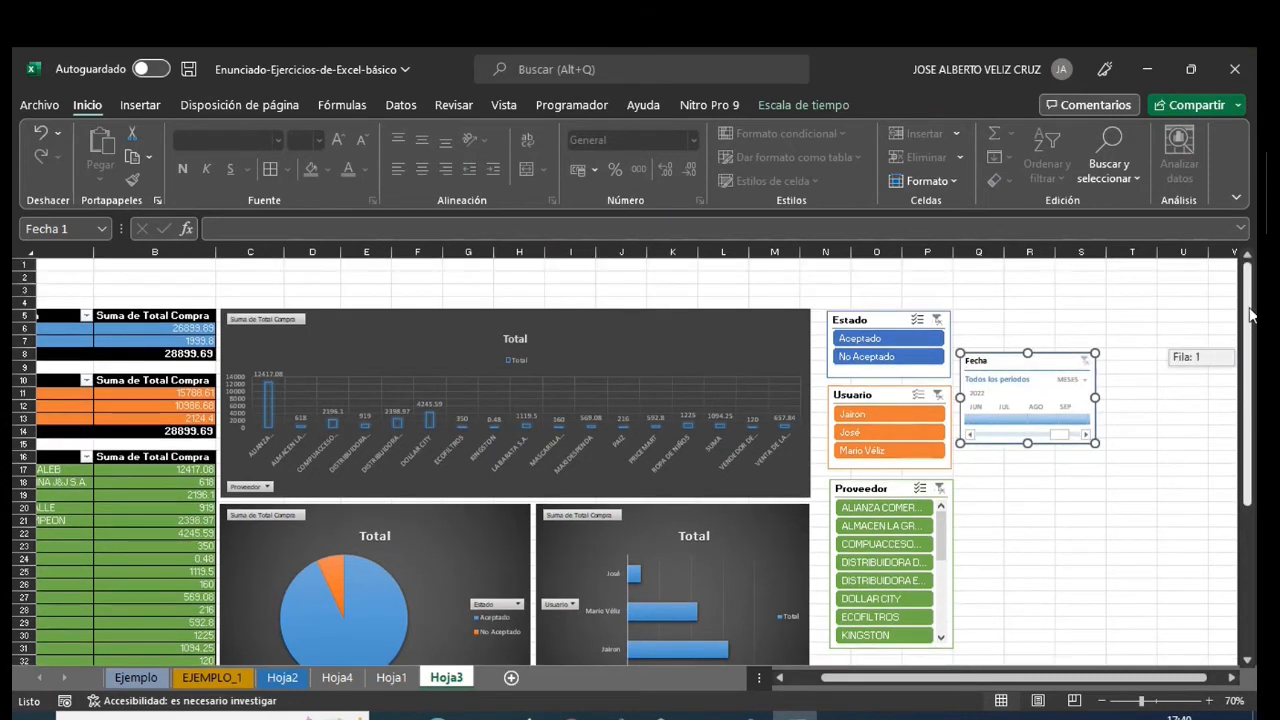
{"action": "left_click_drag", "start_coordinate": [1022, 360], "coordinate": [1022, 492]}
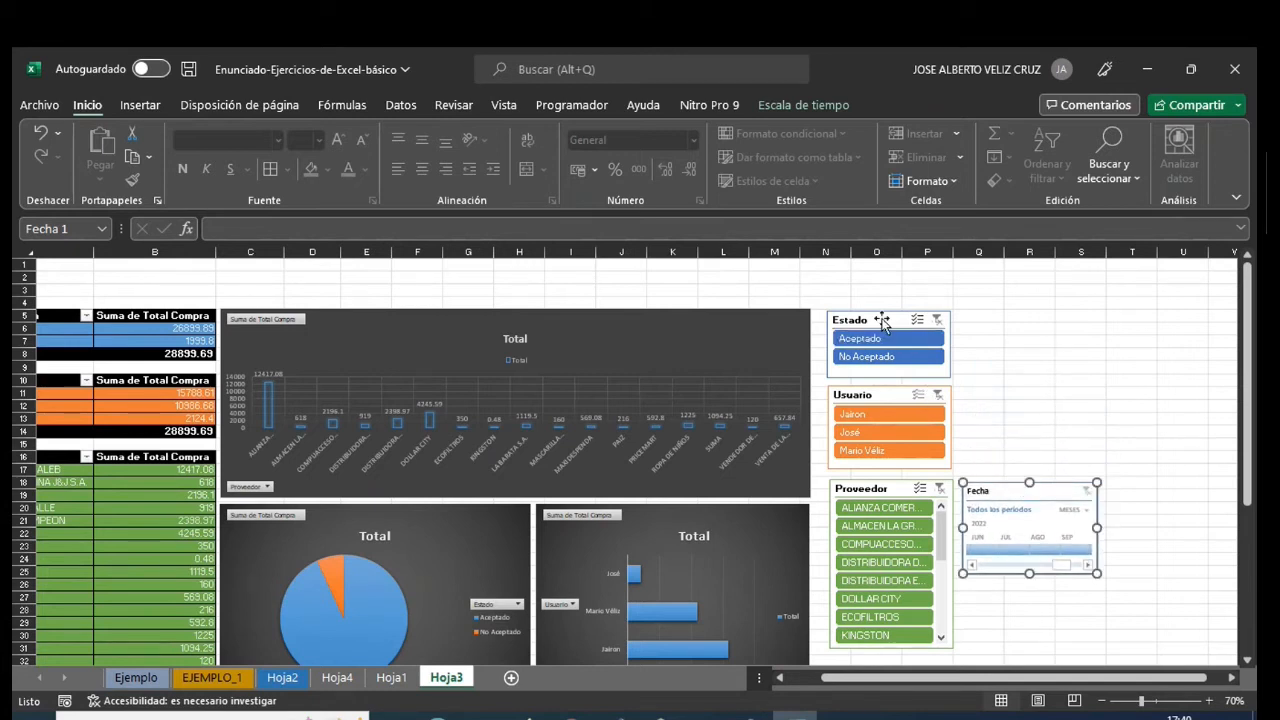
- Stack the Estado and Usuario slicers above the Fecha timeline and move the Proveedor slicer up into their former place
{"action": "left_click_drag", "start_coordinate": [883, 323], "coordinate": [1019, 325]}
{"action": "left_click", "coordinate": [894, 397]}
{"action": "left_click_drag", "start_coordinate": [894, 397], "coordinate": [1030, 403]}
{"action": "left_click_drag", "start_coordinate": [883, 493], "coordinate": [881, 323]}
{"action": "left_click", "coordinate": [882, 322]}
{"action": "left_click", "coordinate": [1013, 314]}
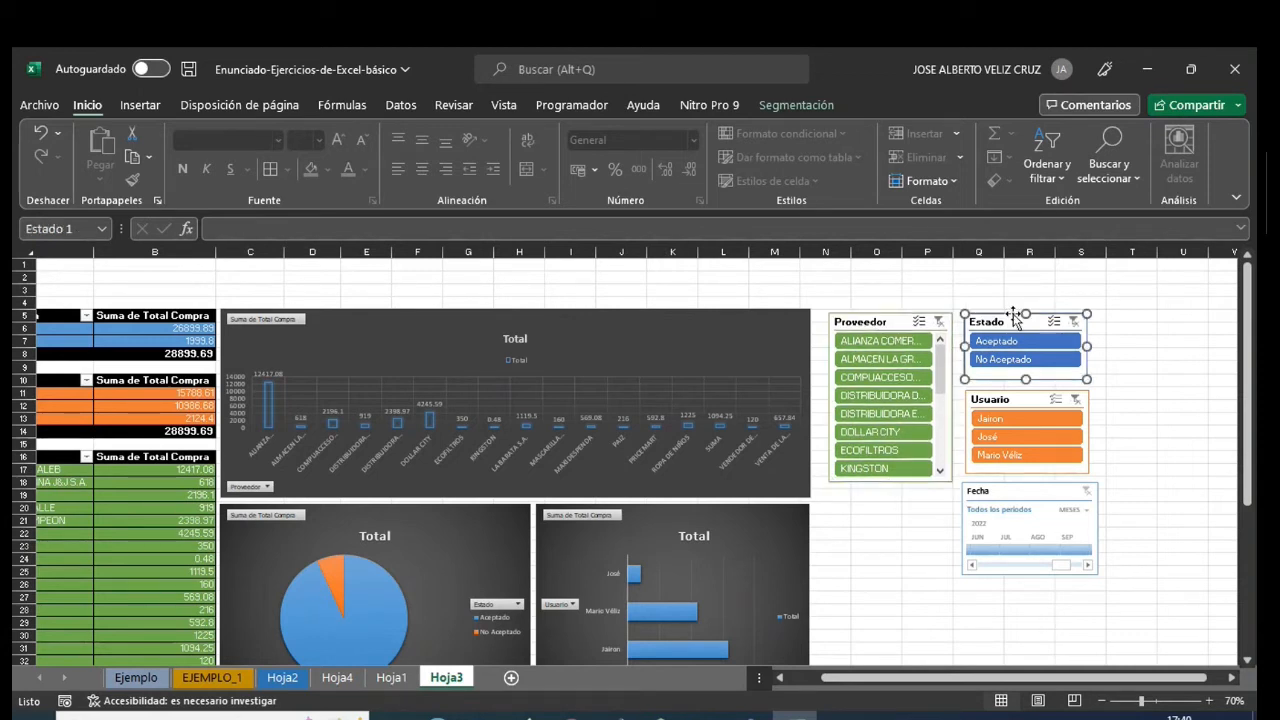
- Place the Fecha timeline directly below the Proveedor slicer and widen it to span both slicer columns
{"action": "left_click_drag", "start_coordinate": [1012, 494], "coordinate": [880, 504]}
{"action": "left_click_drag", "start_coordinate": [967, 536], "coordinate": [1092, 535]}
{"action": "left_click_drag", "start_coordinate": [922, 678], "coordinate": [889, 690]}
{"action": "left_click", "coordinate": [1080, 623]}
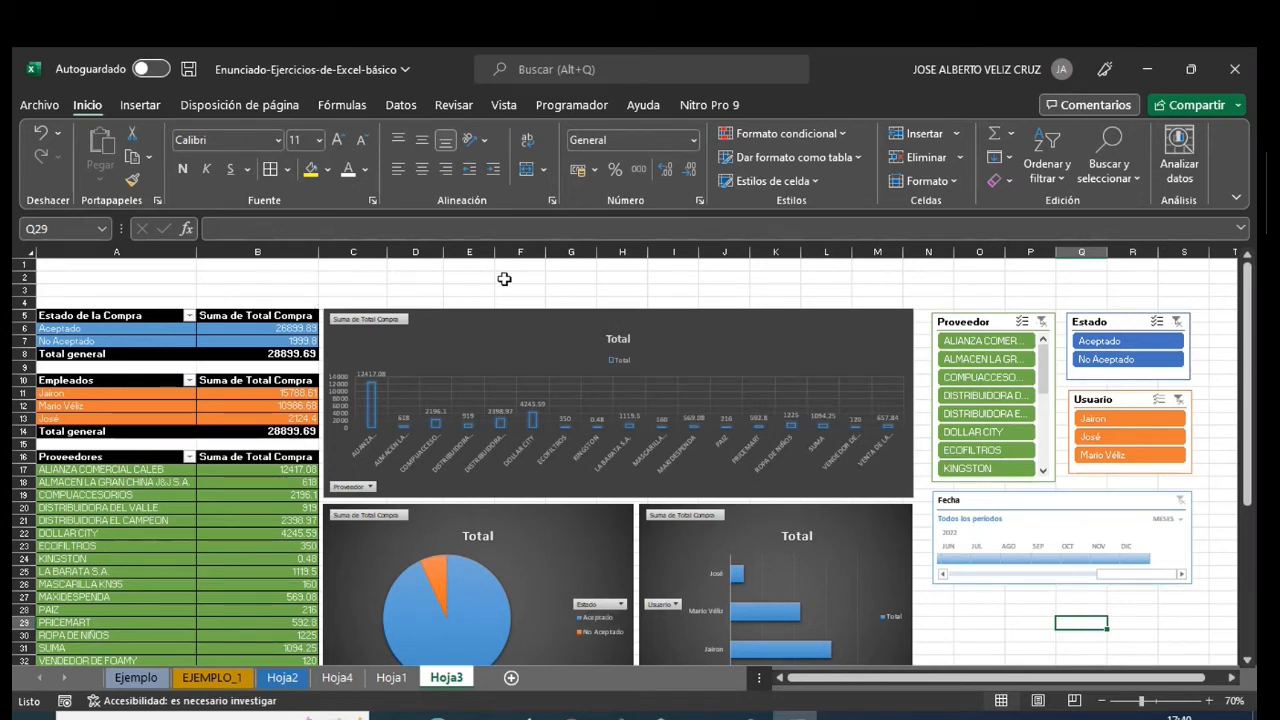
{"action": "left_click_drag", "start_coordinate": [122, 264], "coordinate": [120, 293]}
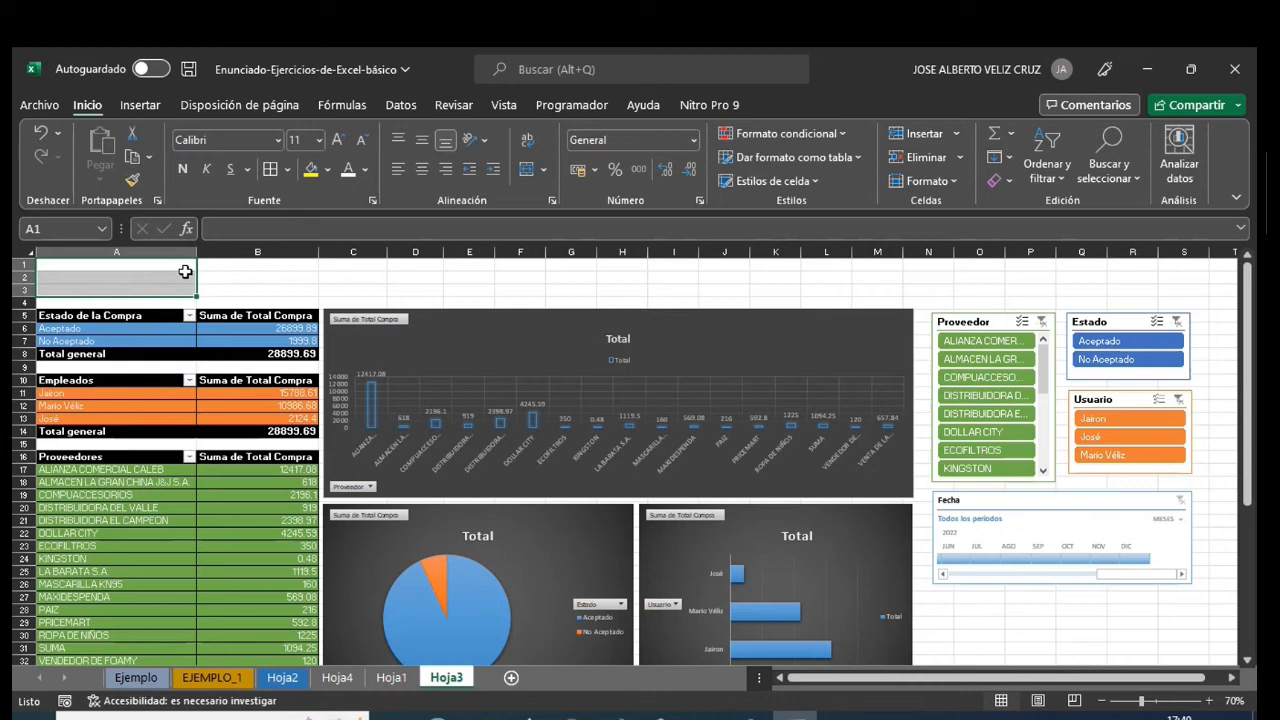
{"action": "left_click", "coordinate": [725, 290]}
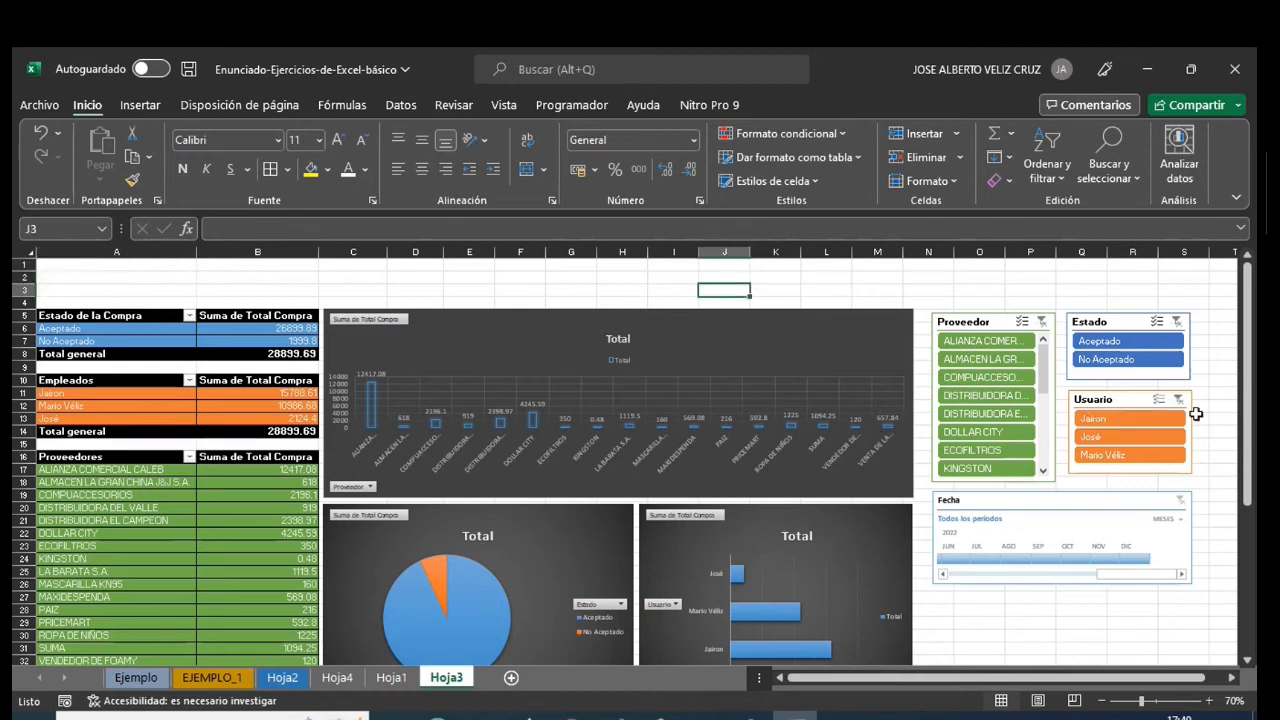
{"action": "left_click_drag", "start_coordinate": [1248, 410], "coordinate": [1253, 462]}
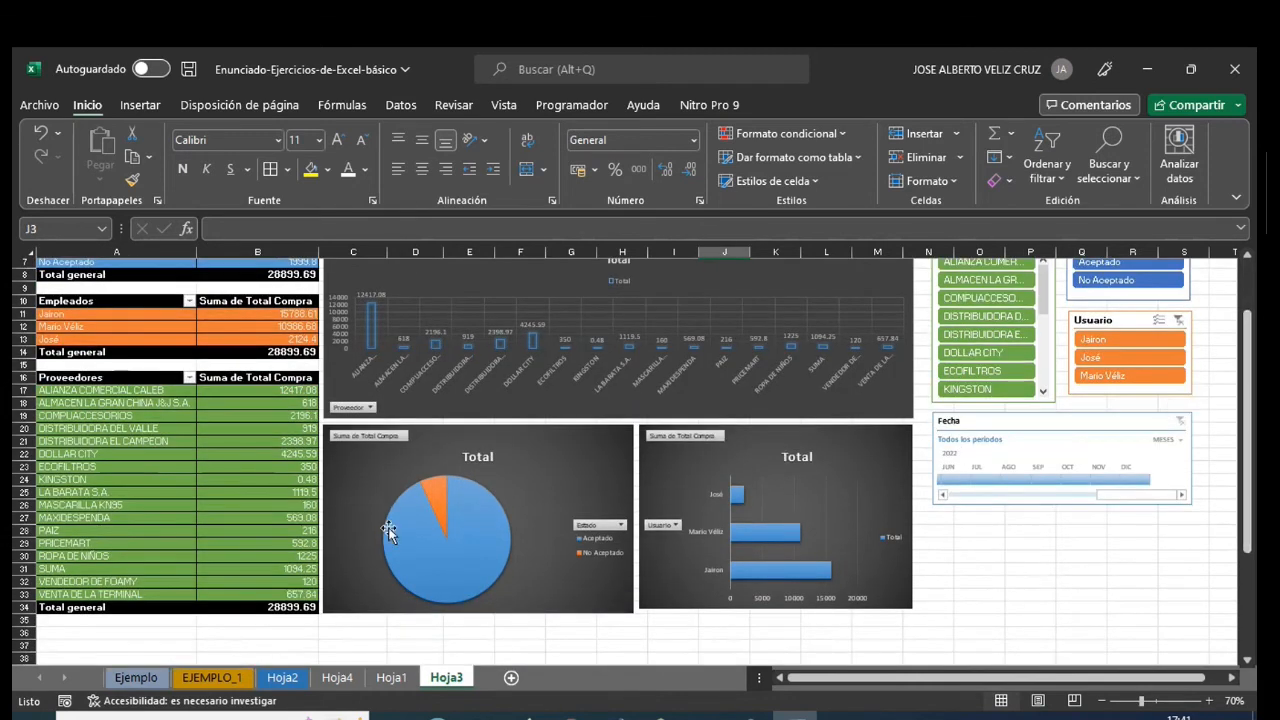
{"action": "left_click", "coordinate": [264, 609]}
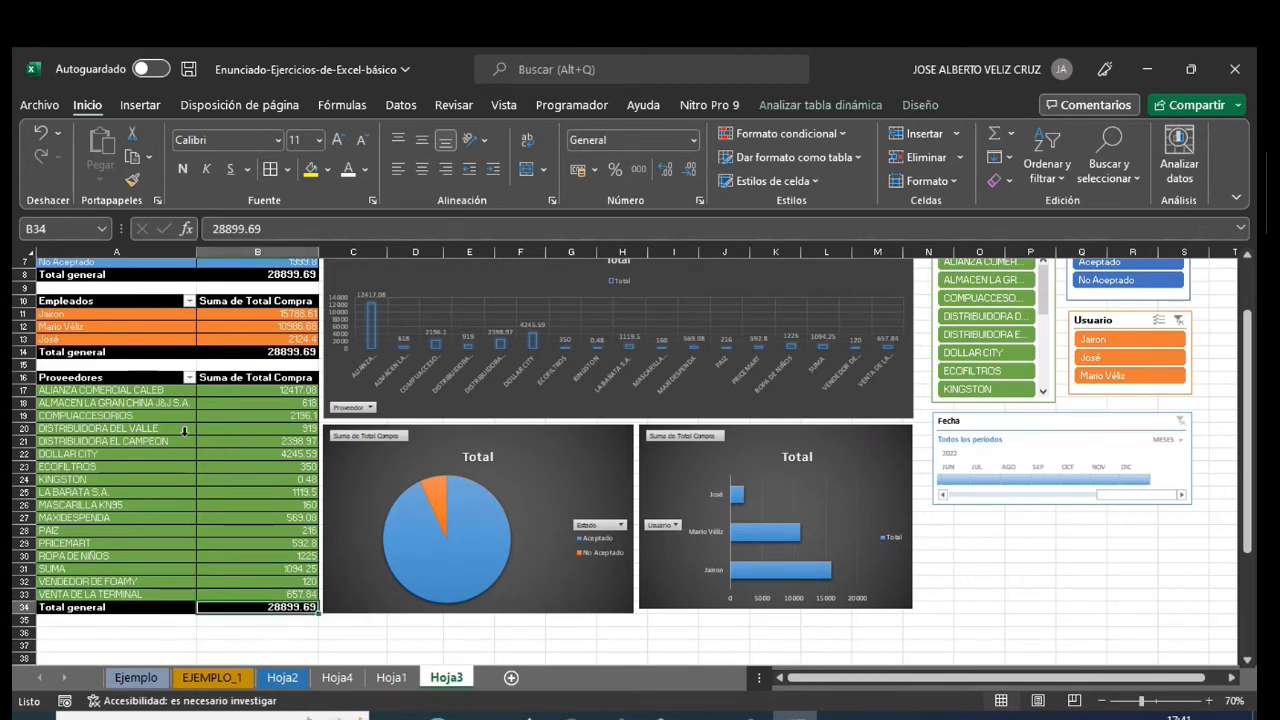
{"action": "scroll", "coordinate": [1240, 437], "scroll_direction": "up", "scroll_amount": 2}
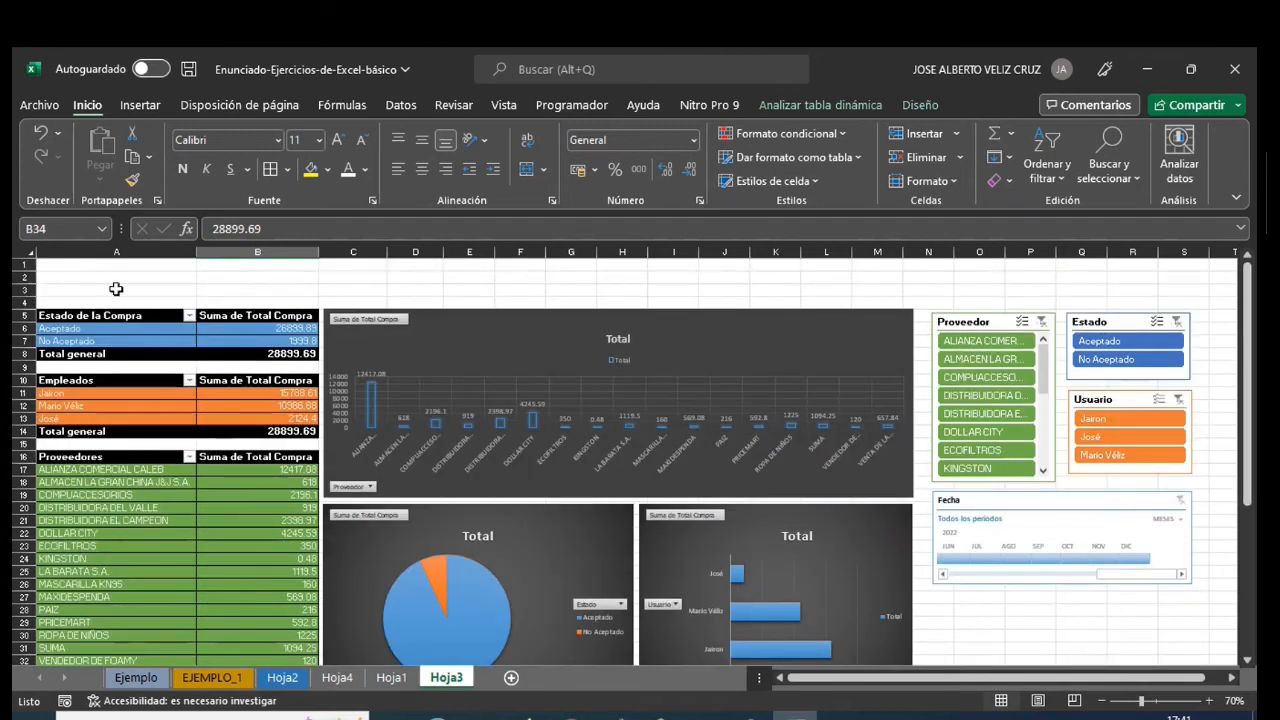
- Merge and center cells A1:B1 above the Estado de la Compra pivot table
{"action": "left_click_drag", "start_coordinate": [111, 270], "coordinate": [117, 291]}
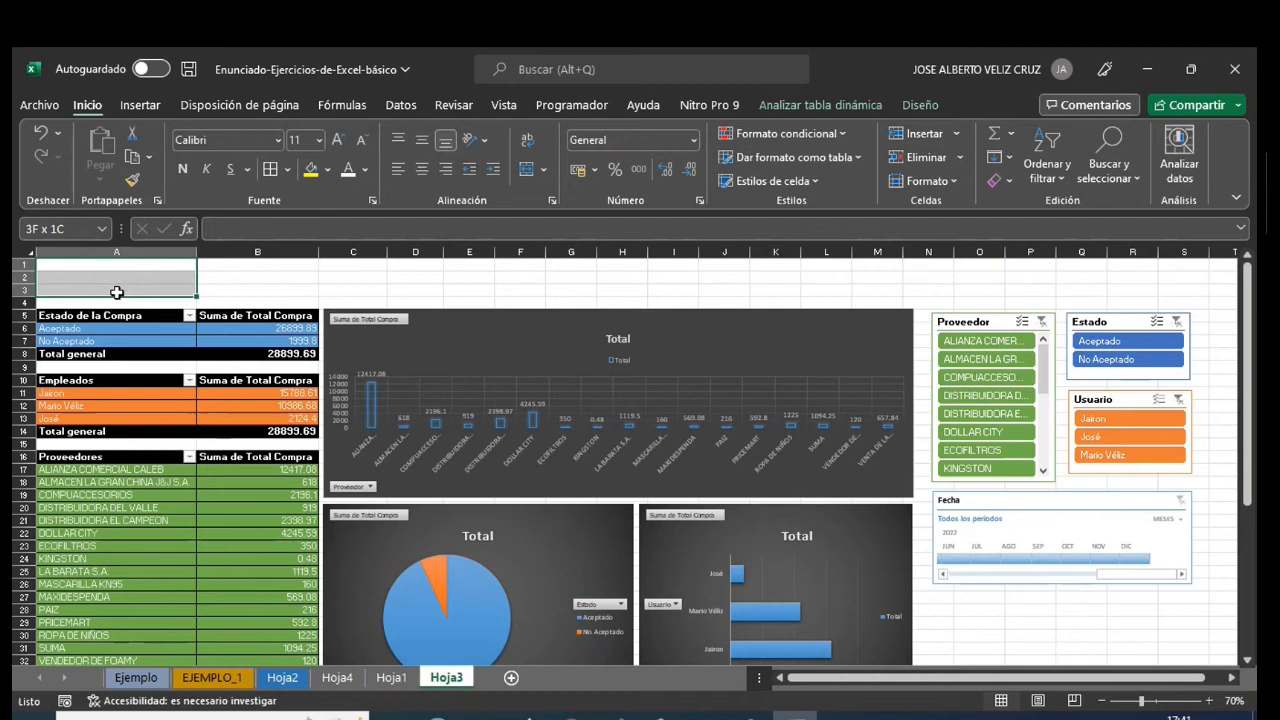
{"action": "left_click_drag", "start_coordinate": [119, 284], "coordinate": [223, 266]}
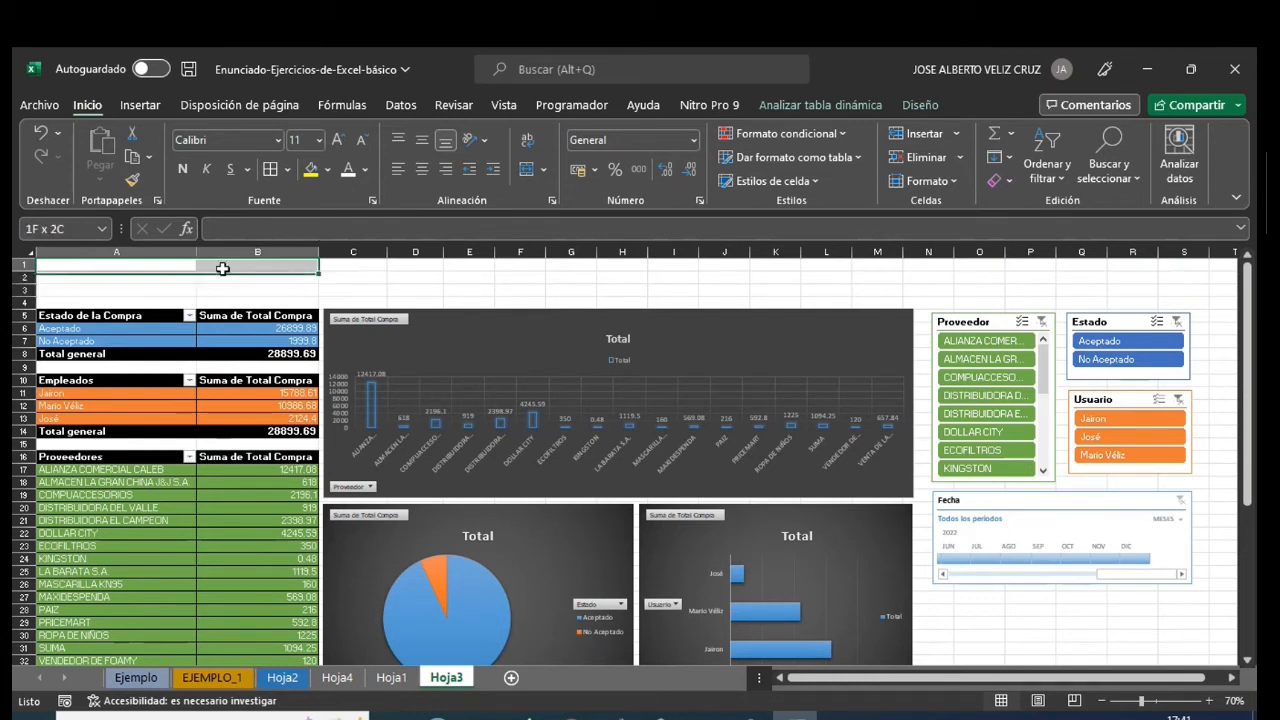
{"action": "left_click", "coordinate": [527, 169]}
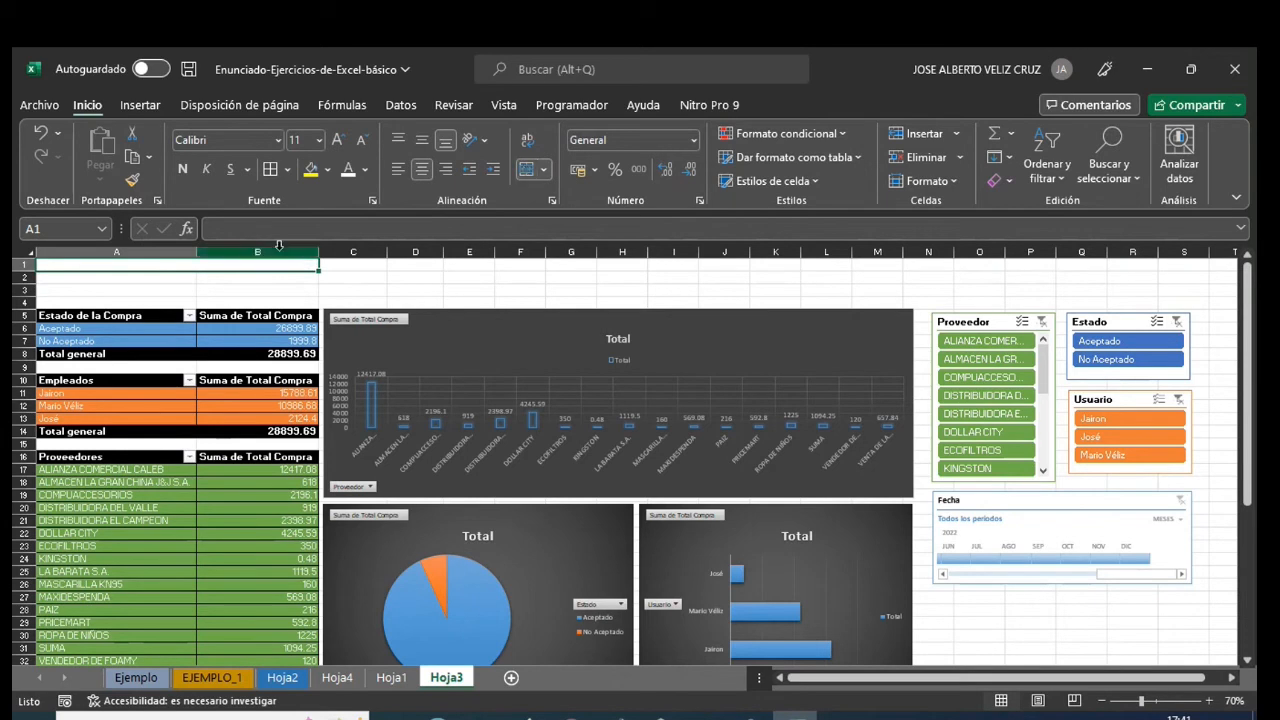
- Apply the Énfasis5 cell style to merged cell A1:B1 and make row 1 slightly taller
{"action": "left_click", "coordinate": [768, 181]}
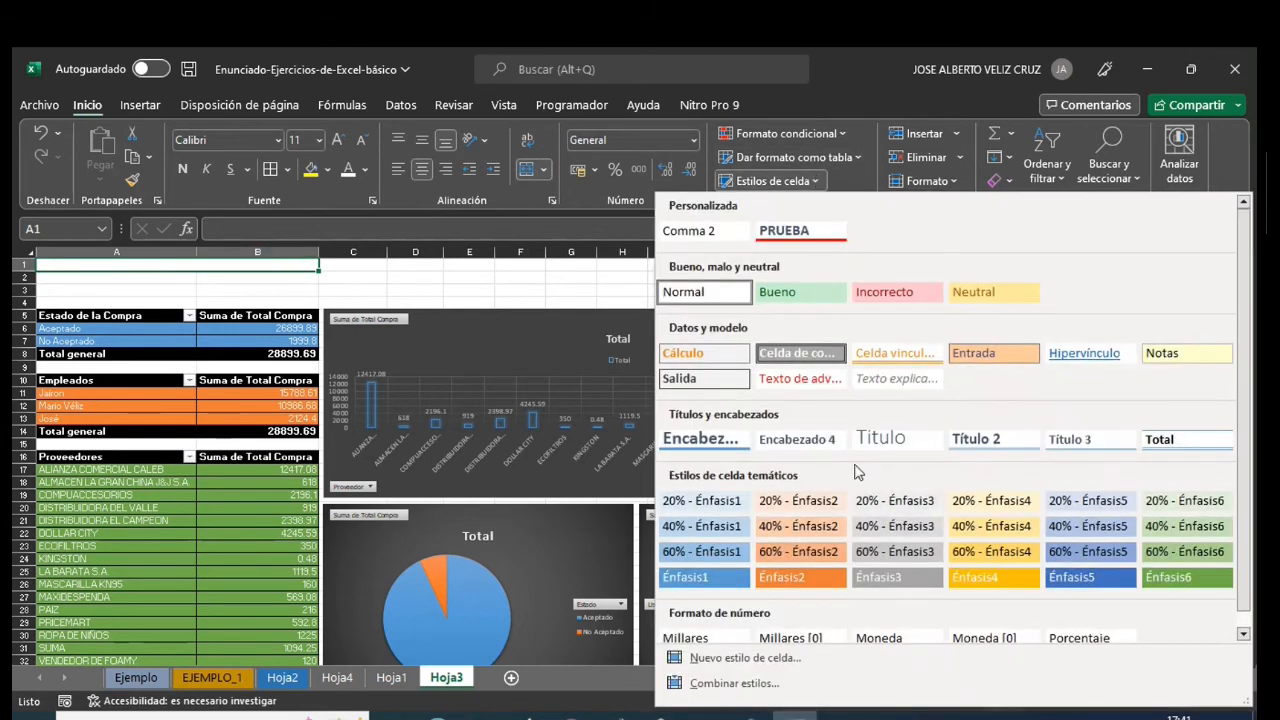
{"action": "left_click", "coordinate": [1069, 578]}
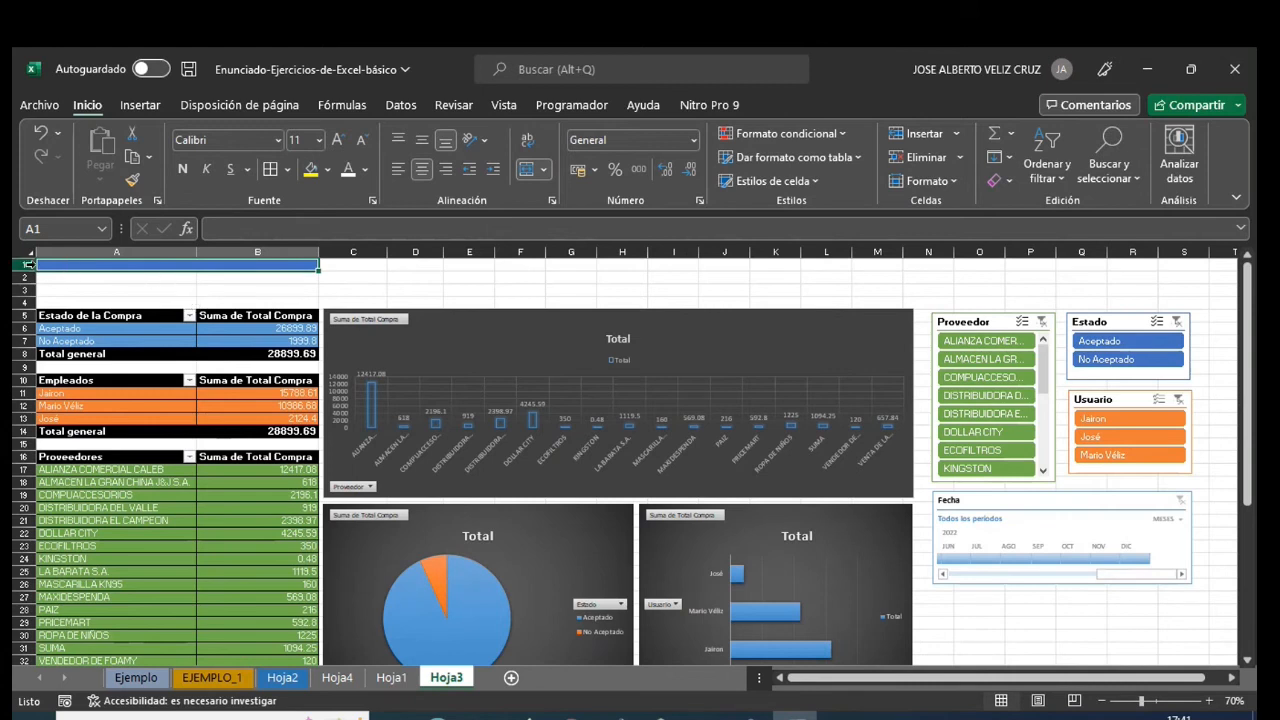
{"action": "left_click_drag", "start_coordinate": [26, 271], "coordinate": [27, 275]}
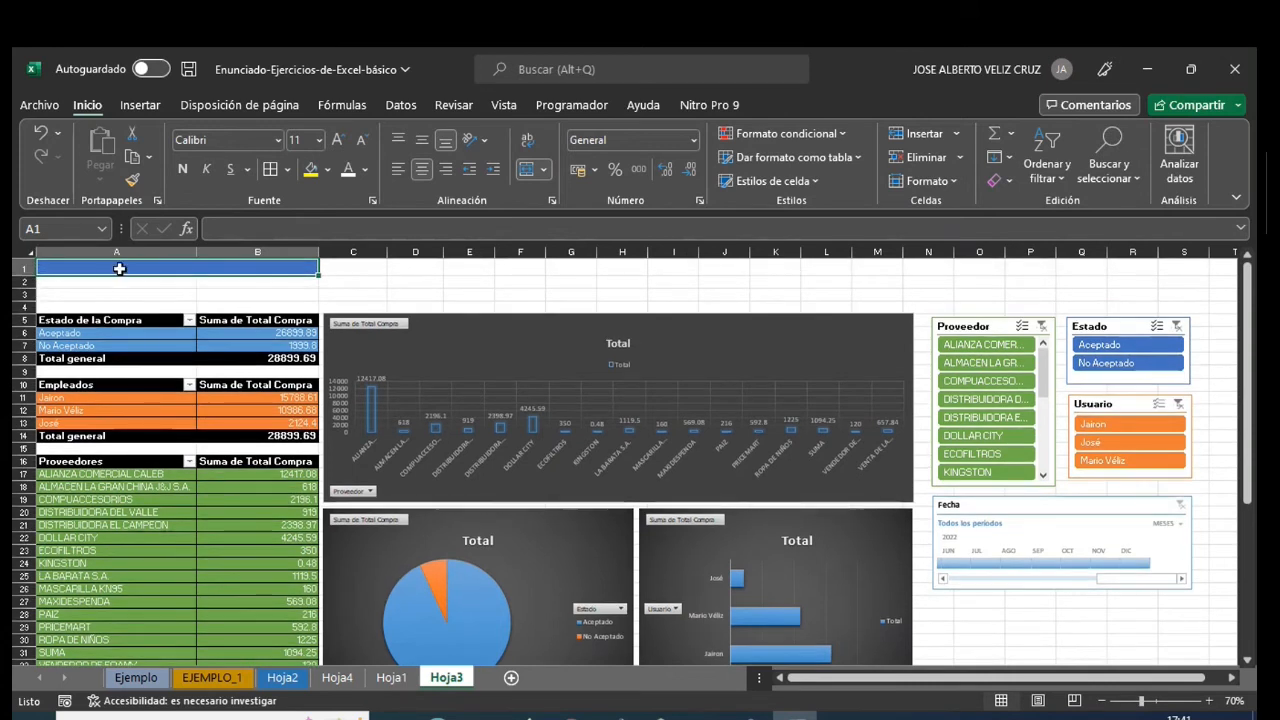
- Enter the heading TOTAL COMPRAS in the blue merged cell A1:B1
{"action": "type", "text": "TO"}
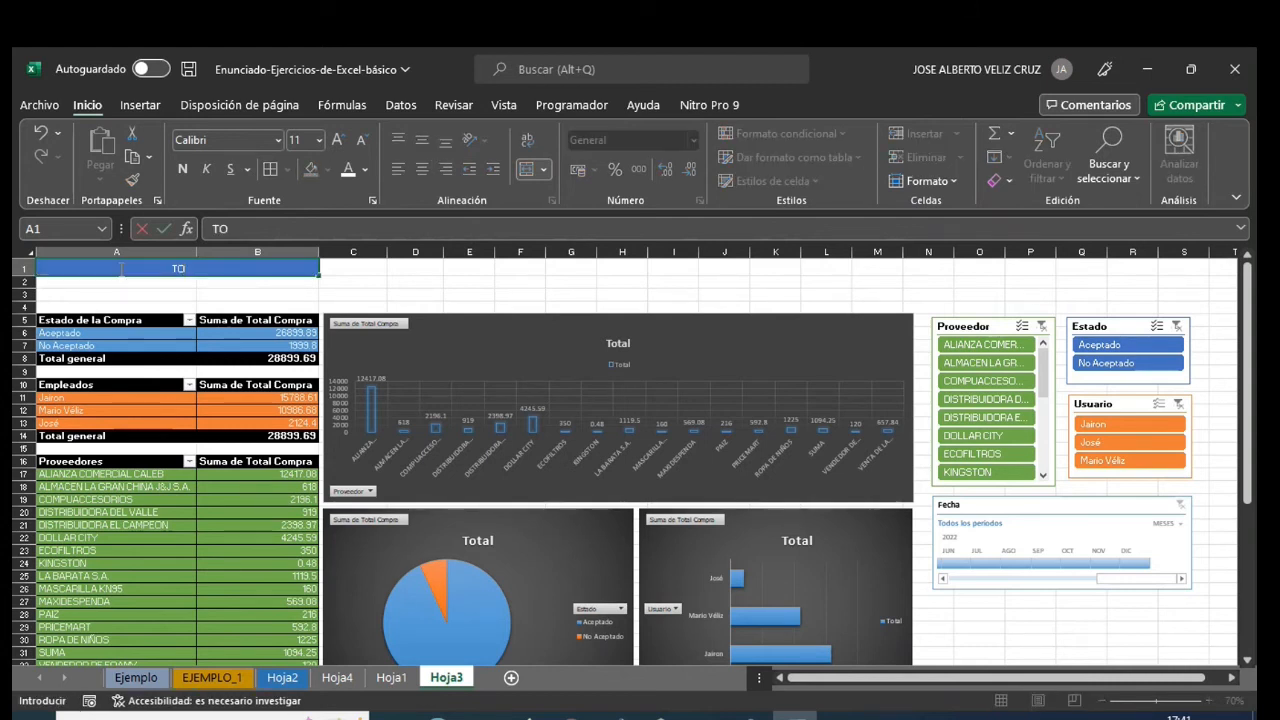
{"action": "type", "text": "TAL COMPRAS"}
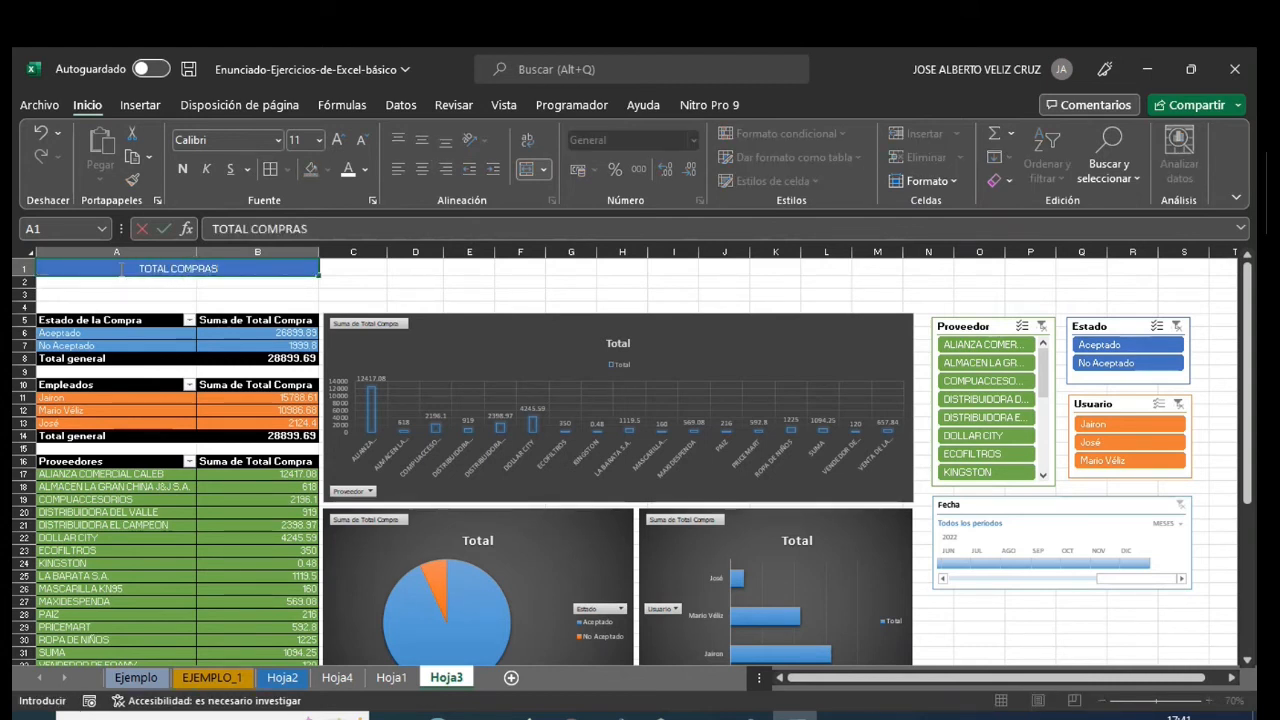
{"action": "left_click", "coordinate": [356, 292]}
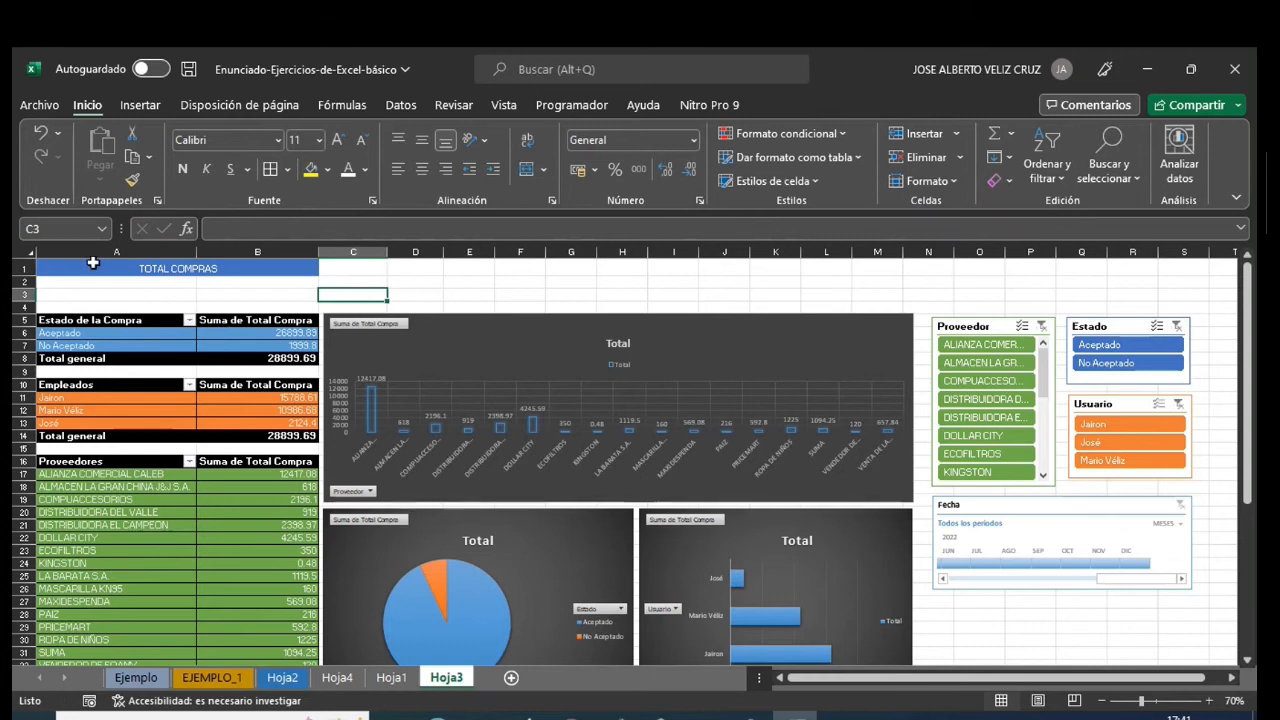
- Merge and center cells A2:B3 below the TOTAL COMPRAS heading and apply the Énfasis6 cell style to them
{"action": "left_click_drag", "start_coordinate": [100, 284], "coordinate": [219, 293]}
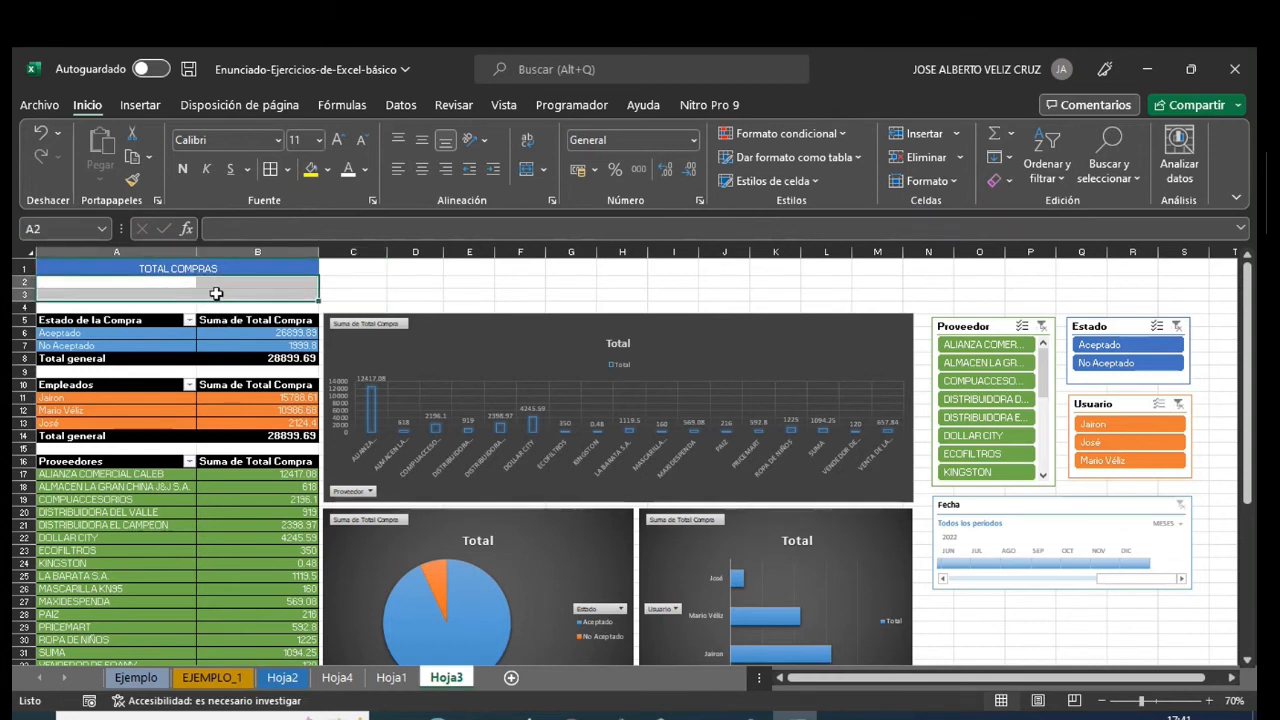
{"action": "right_click", "coordinate": [209, 293]}
{"action": "key", "text": "Escape"}
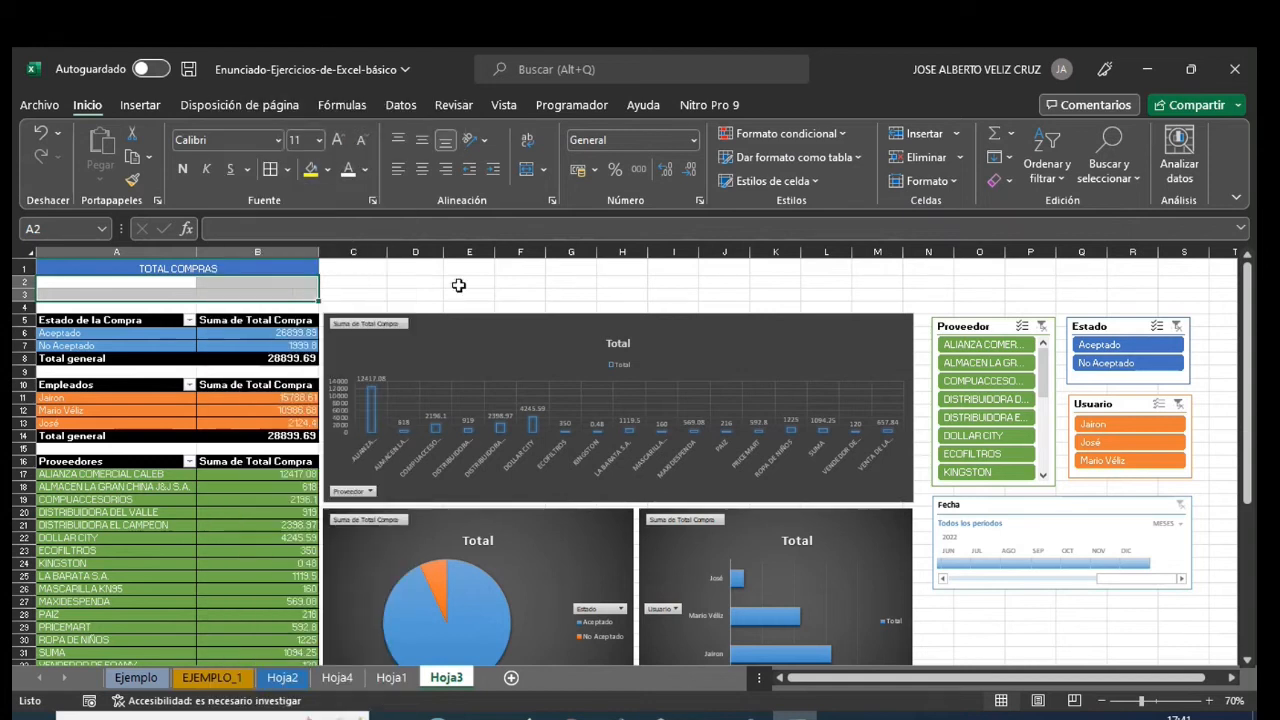
{"action": "left_click", "coordinate": [526, 169]}
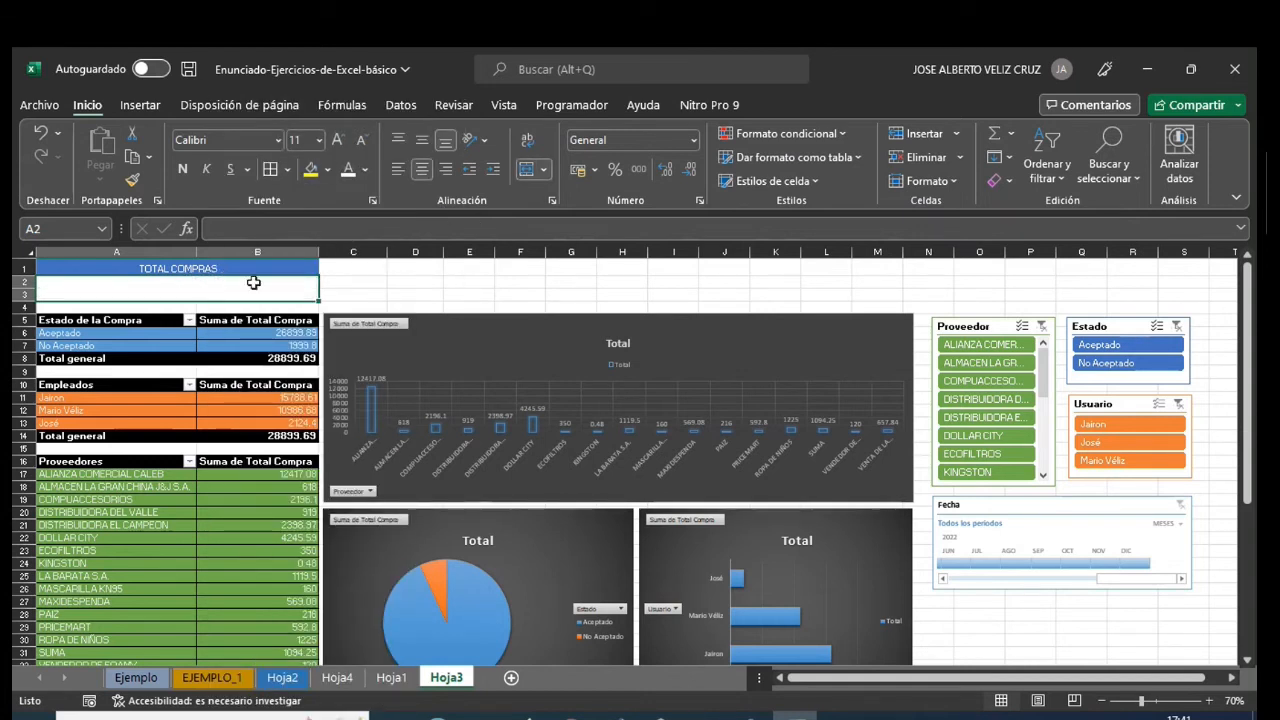
{"action": "left_click", "coordinate": [328, 172]}
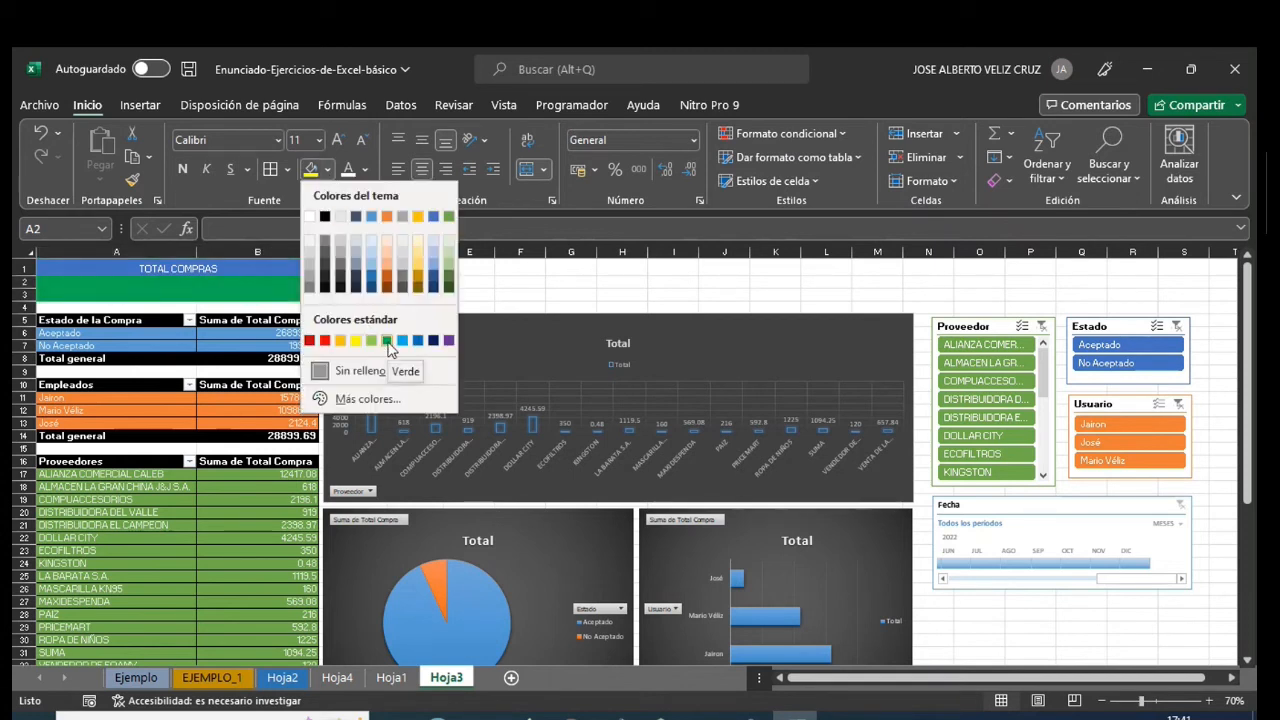
{"action": "left_click", "coordinate": [808, 181]}
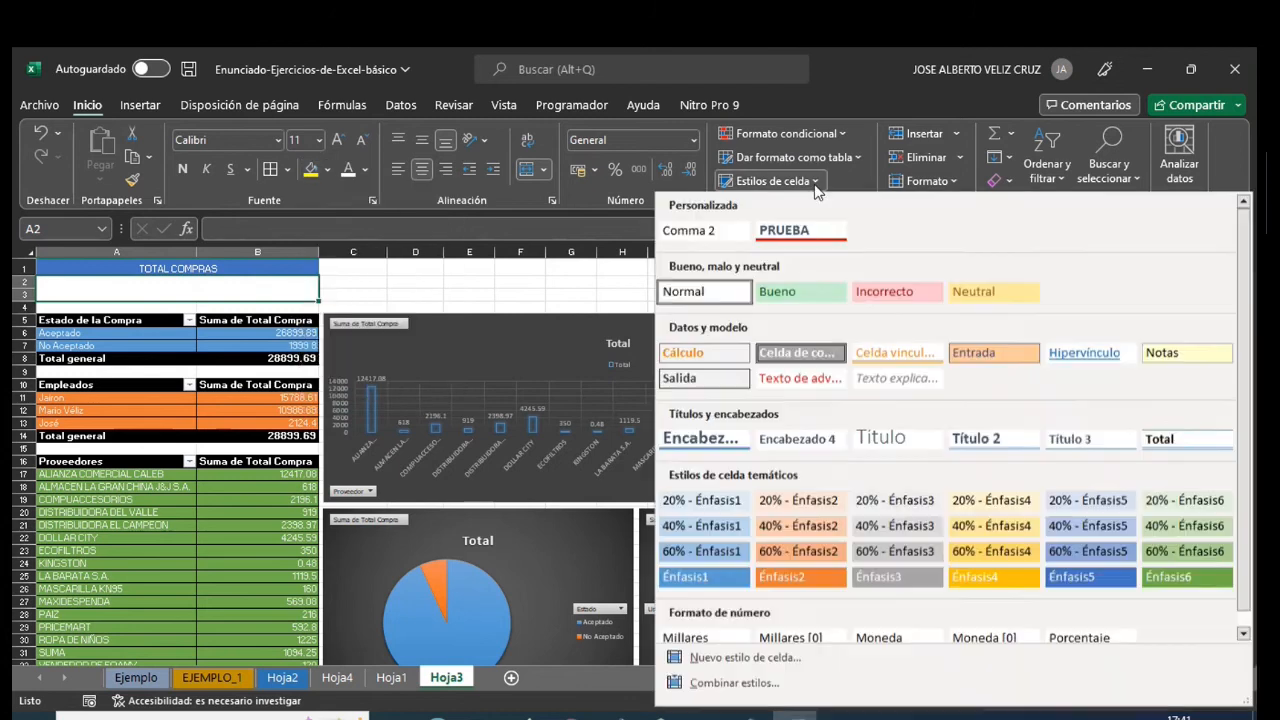
{"action": "left_click", "coordinate": [1183, 577]}
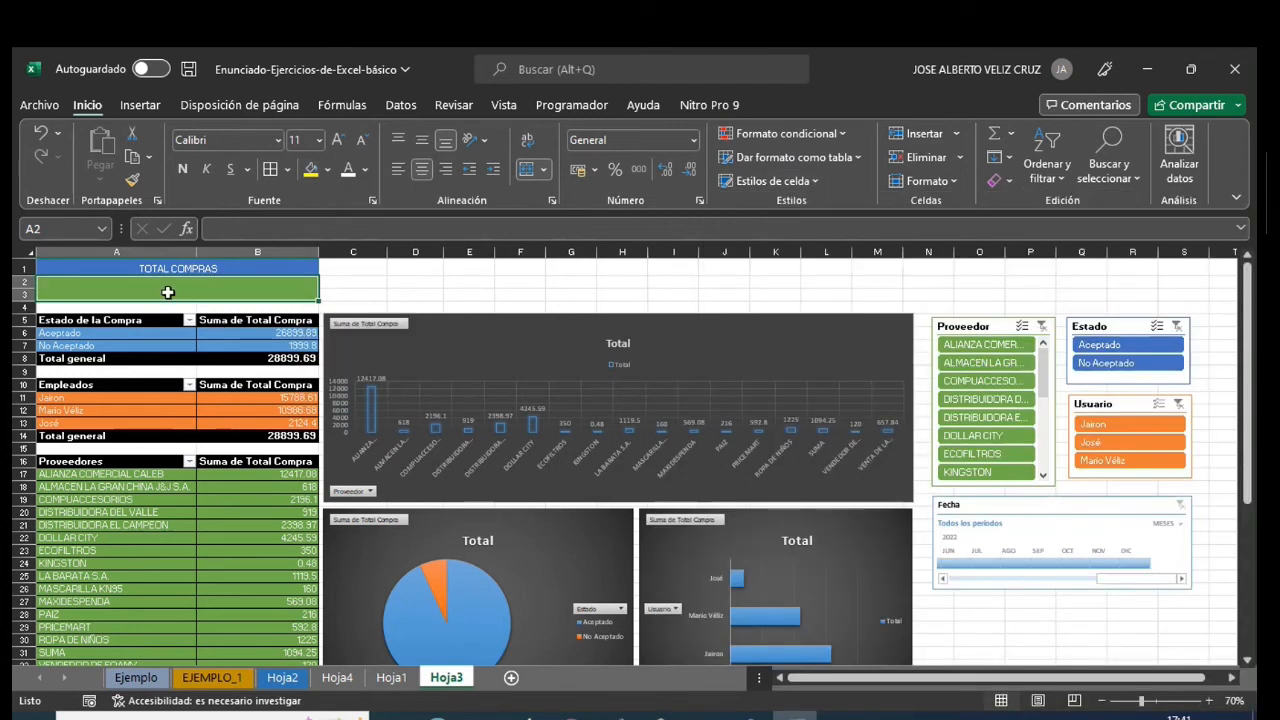
- Enter a formula in merged cell A2 that references the Total general in B34 of the Proveedores pivot table
{"action": "type", "text": "="}
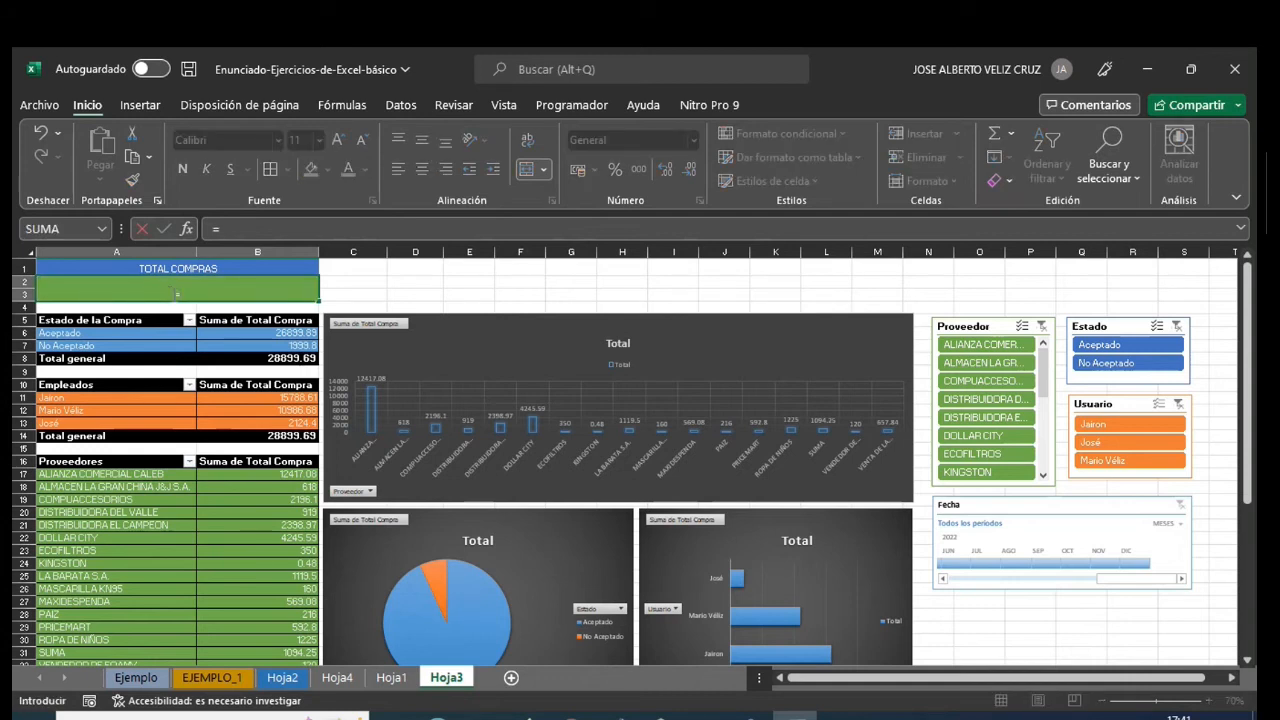
{"action": "left_click_drag", "start_coordinate": [1248, 373], "coordinate": [1248, 524]}
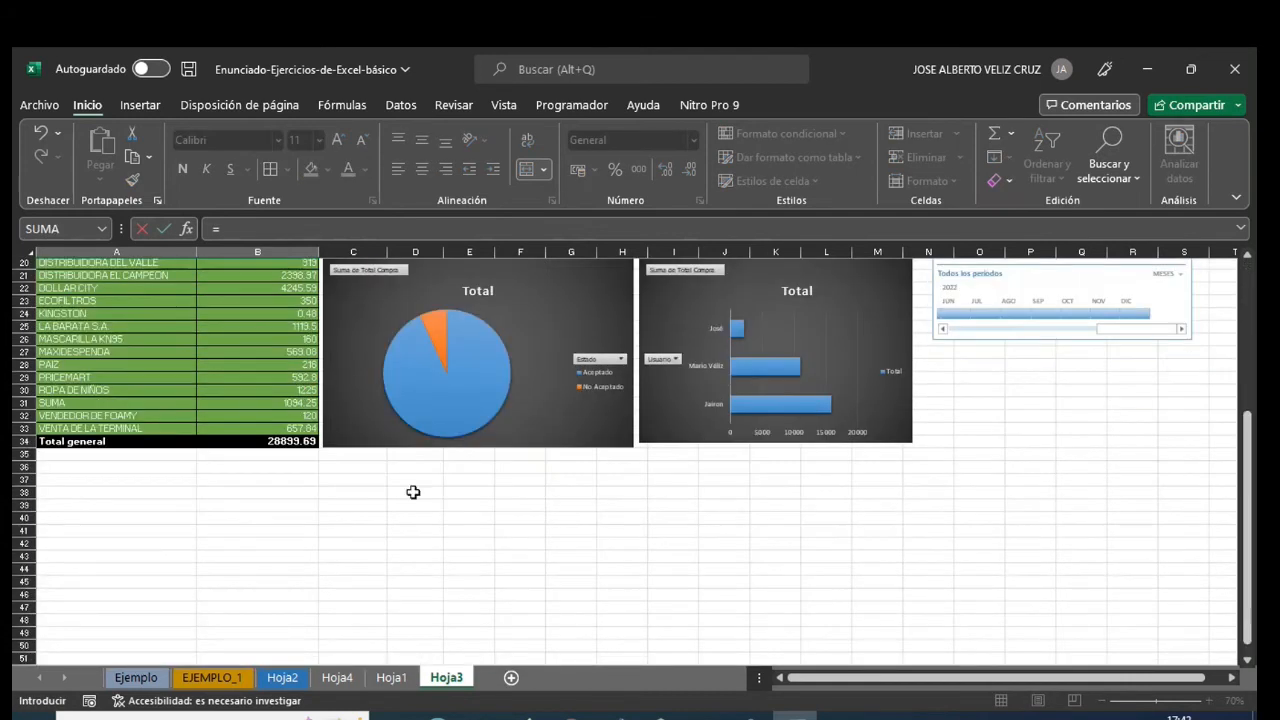
{"action": "left_click", "coordinate": [284, 441]}
{"action": "key", "text": "Return"}
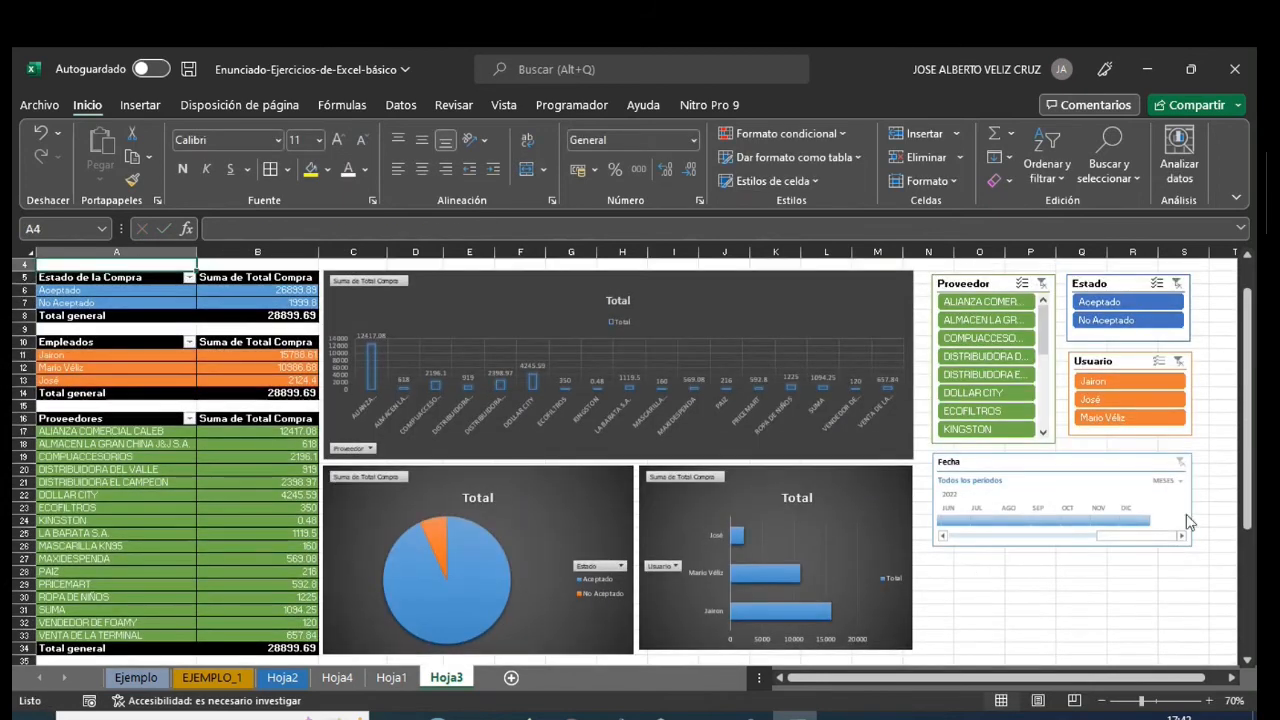
{"action": "scroll", "coordinate": [1192, 440], "scroll_direction": "up", "scroll_amount": 1}
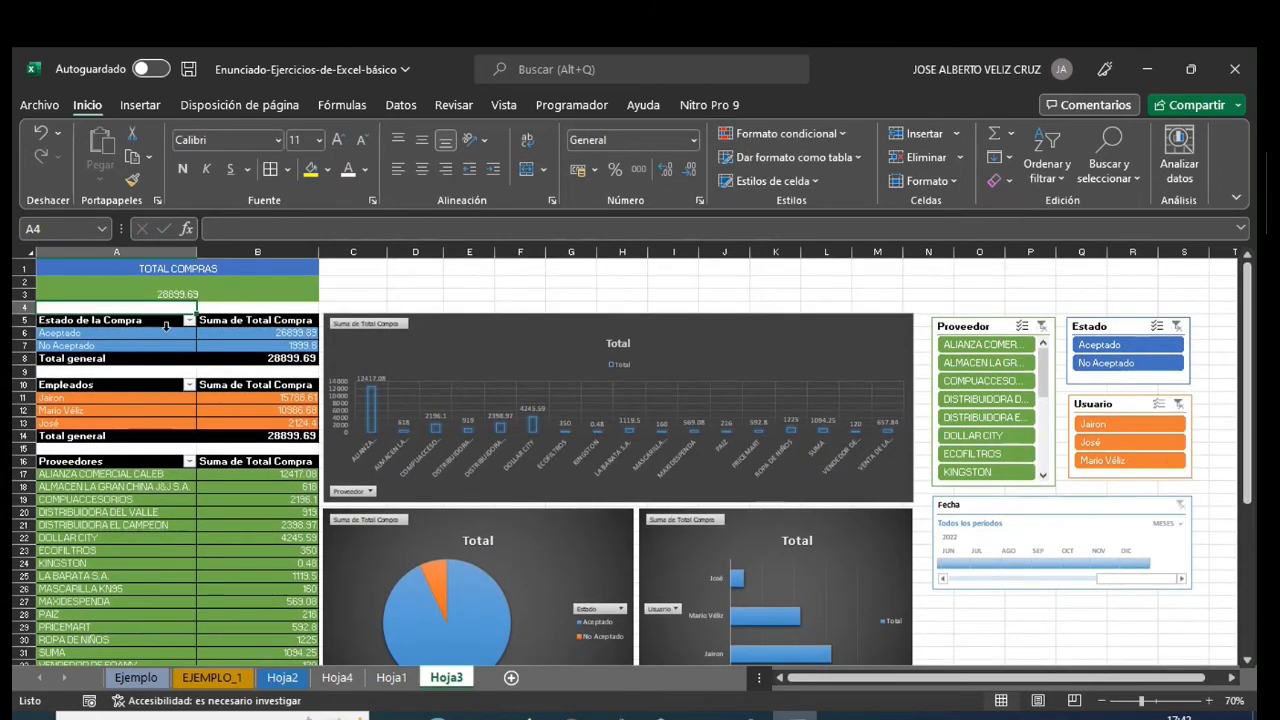
- Format the total in A2 as bold Amasis MT Pro Black at size 22
{"action": "left_click", "coordinate": [158, 291]}
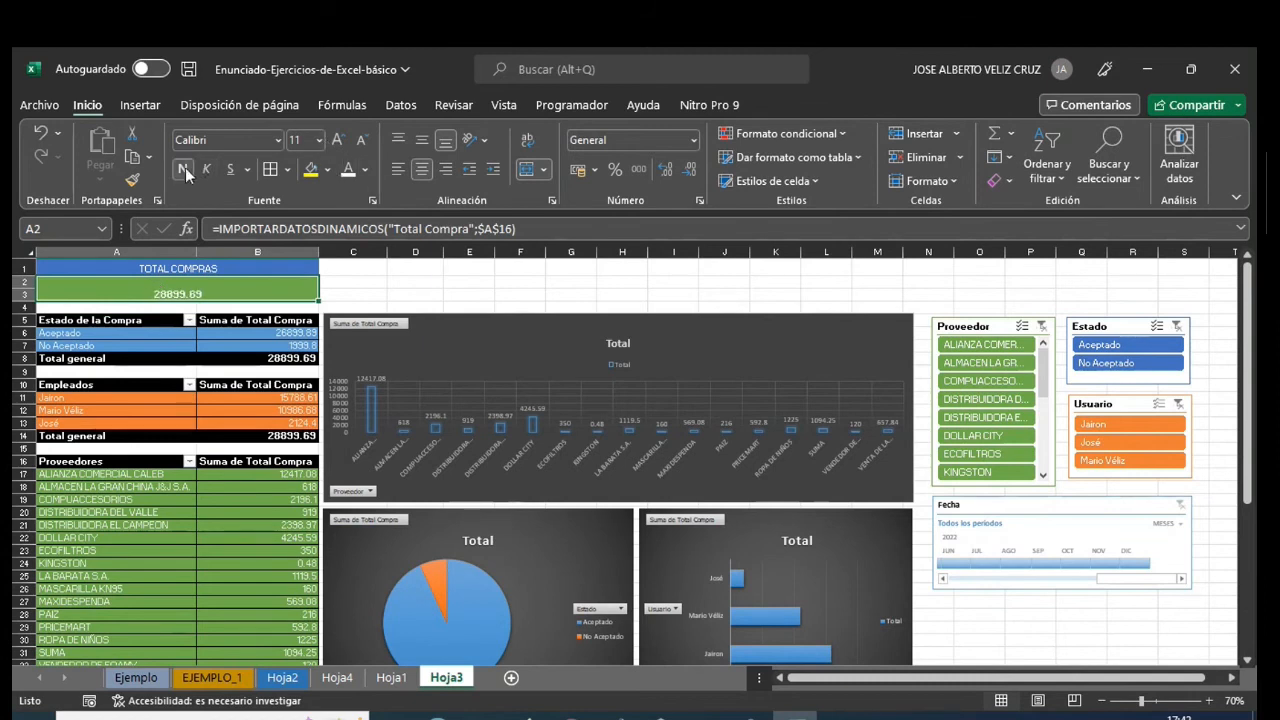
{"action": "left_click", "coordinate": [277, 142]}
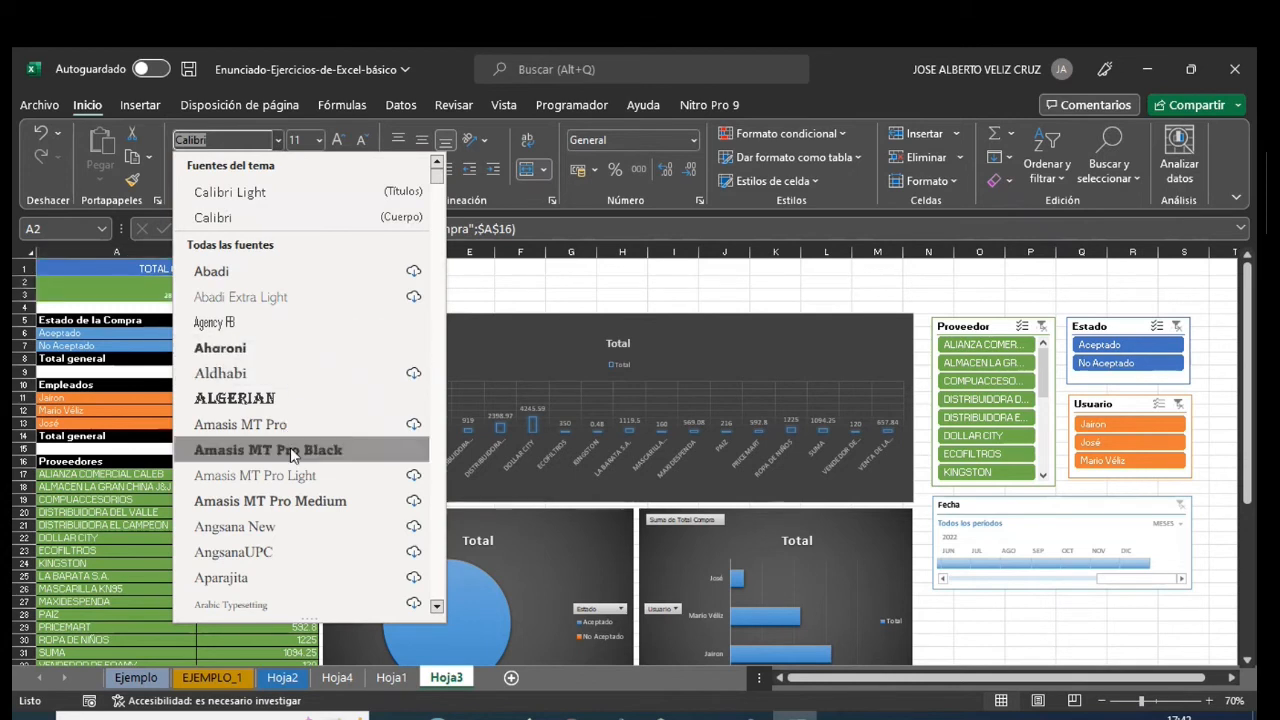
{"action": "left_click", "coordinate": [290, 450]}
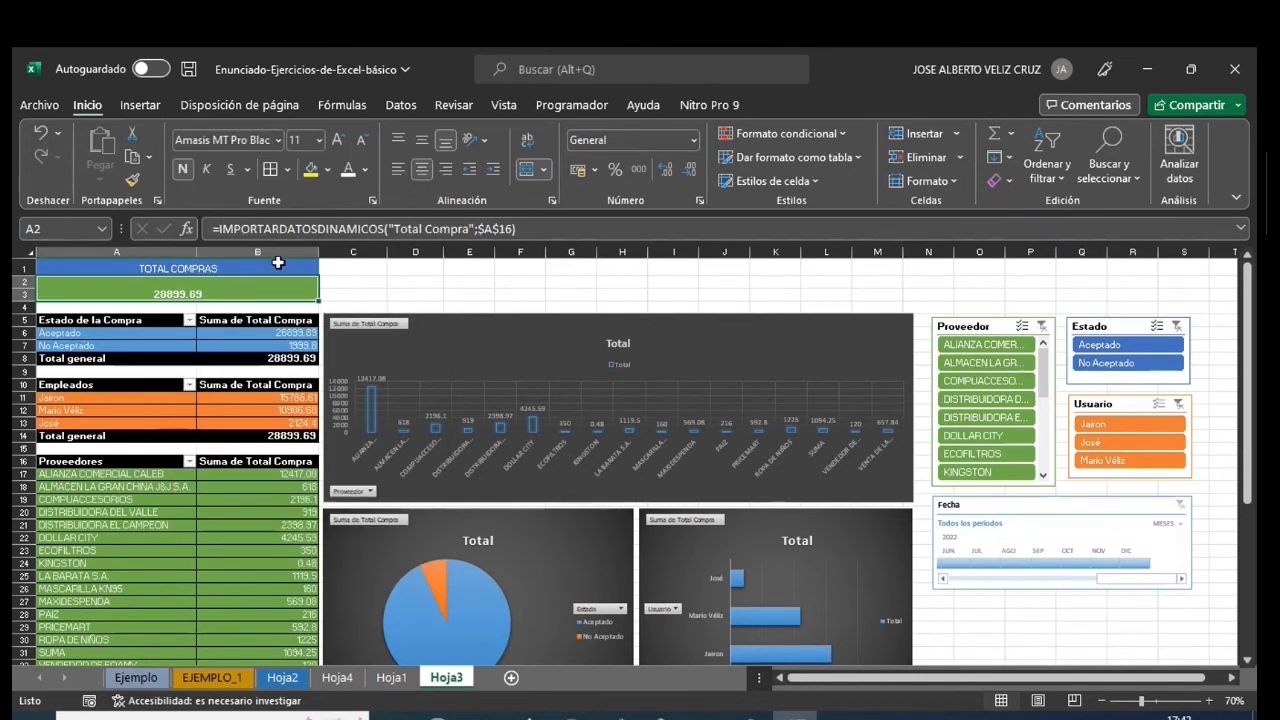
{"action": "left_click", "coordinate": [336, 141]}
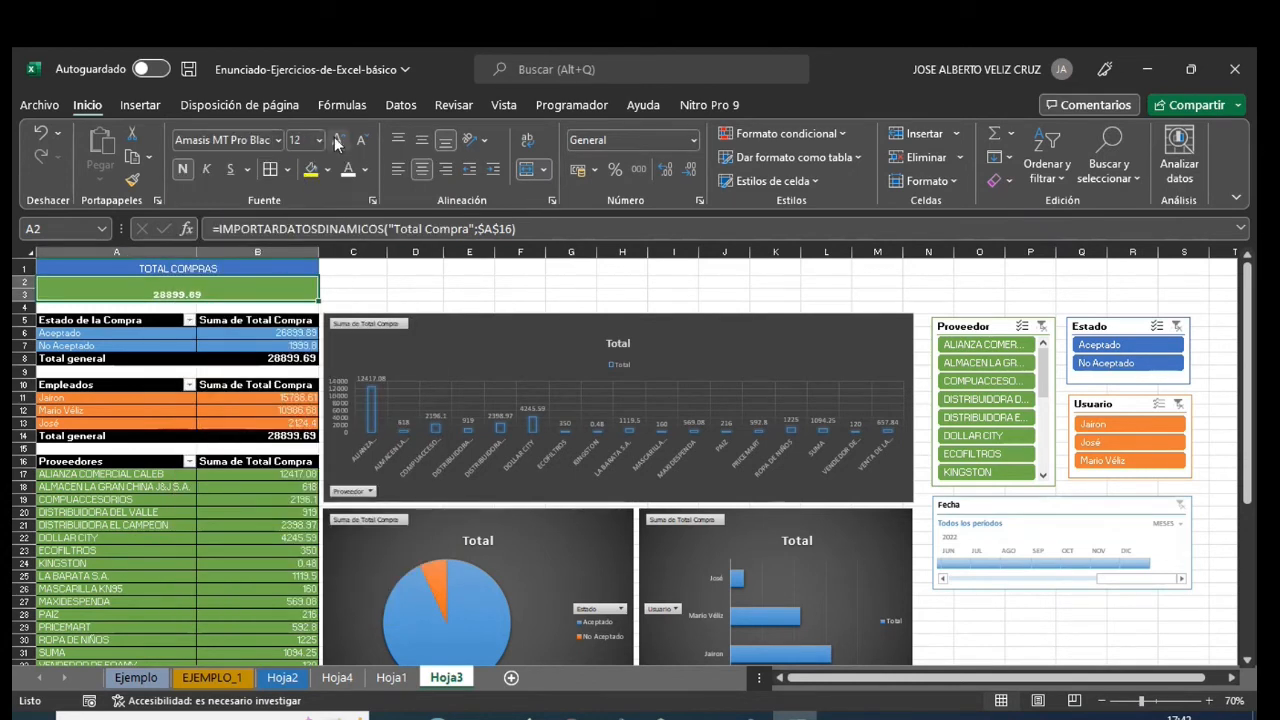
{"action": "left_click", "coordinate": [336, 141]}
{"action": "left_click", "coordinate": [336, 141]}
{"action": "left_click", "coordinate": [336, 141]}
{"action": "left_click", "coordinate": [336, 141]}
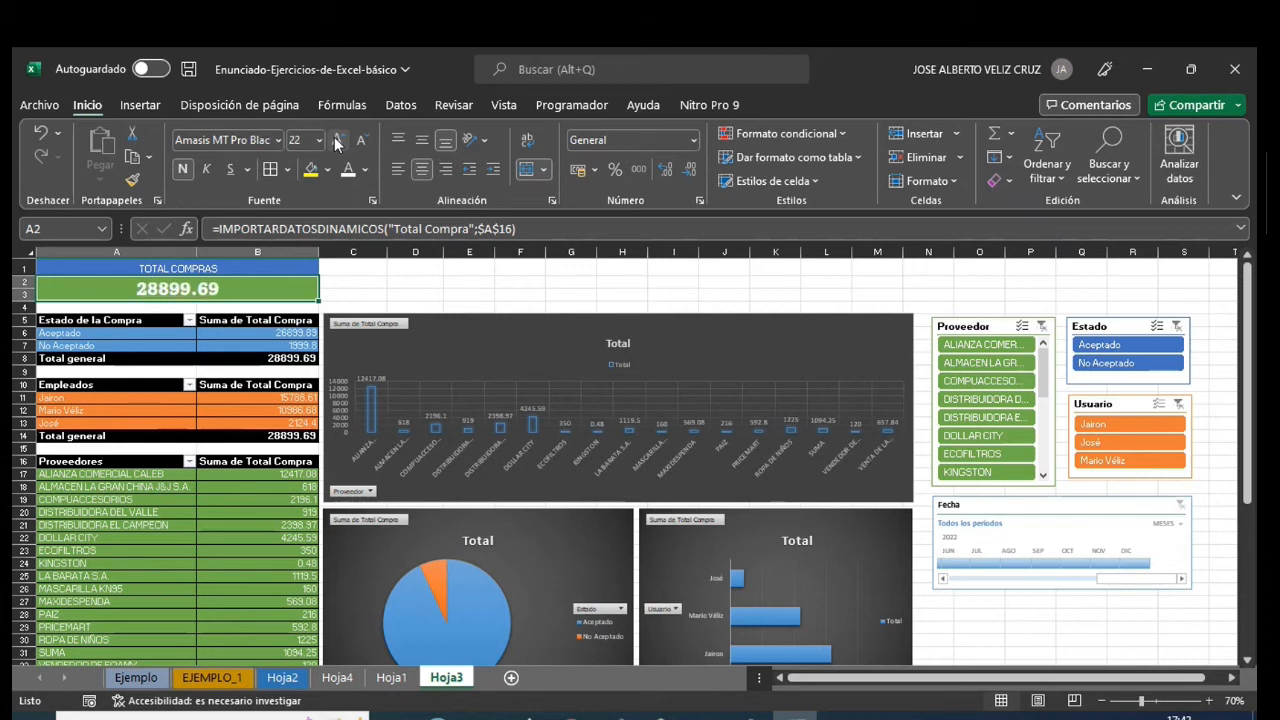
- Apply the accounting format with the Q currency symbol to the total in A2 and align it vertically to the middle
{"action": "left_click", "coordinate": [693, 140]}
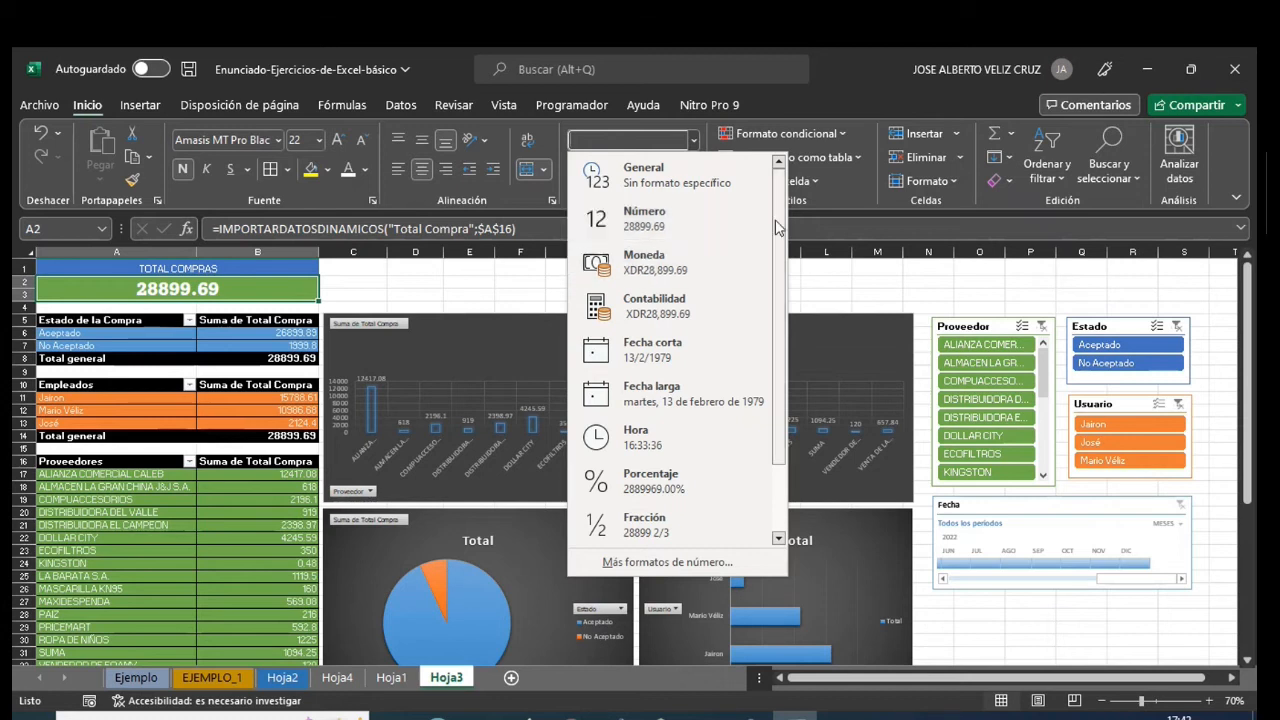
{"action": "left_click", "coordinate": [854, 201]}
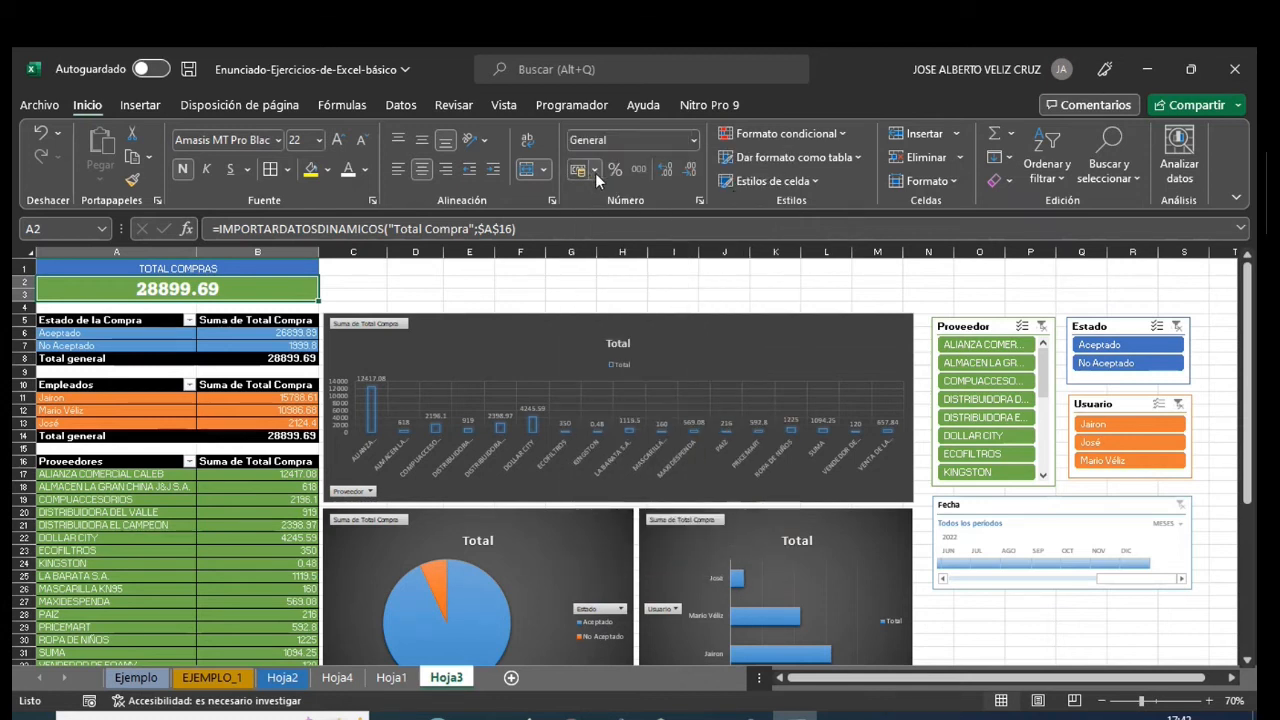
{"action": "left_click", "coordinate": [594, 170]}
{"action": "left_click", "coordinate": [610, 214]}
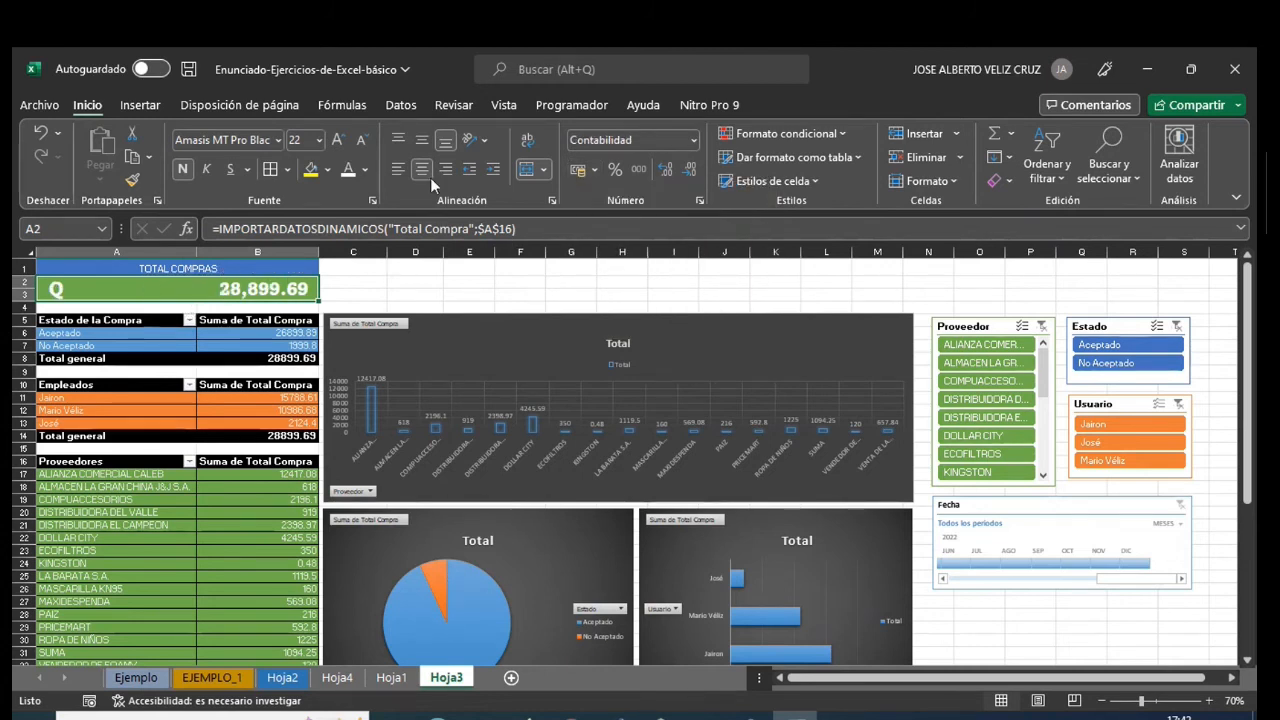
{"action": "left_click", "coordinate": [417, 142]}
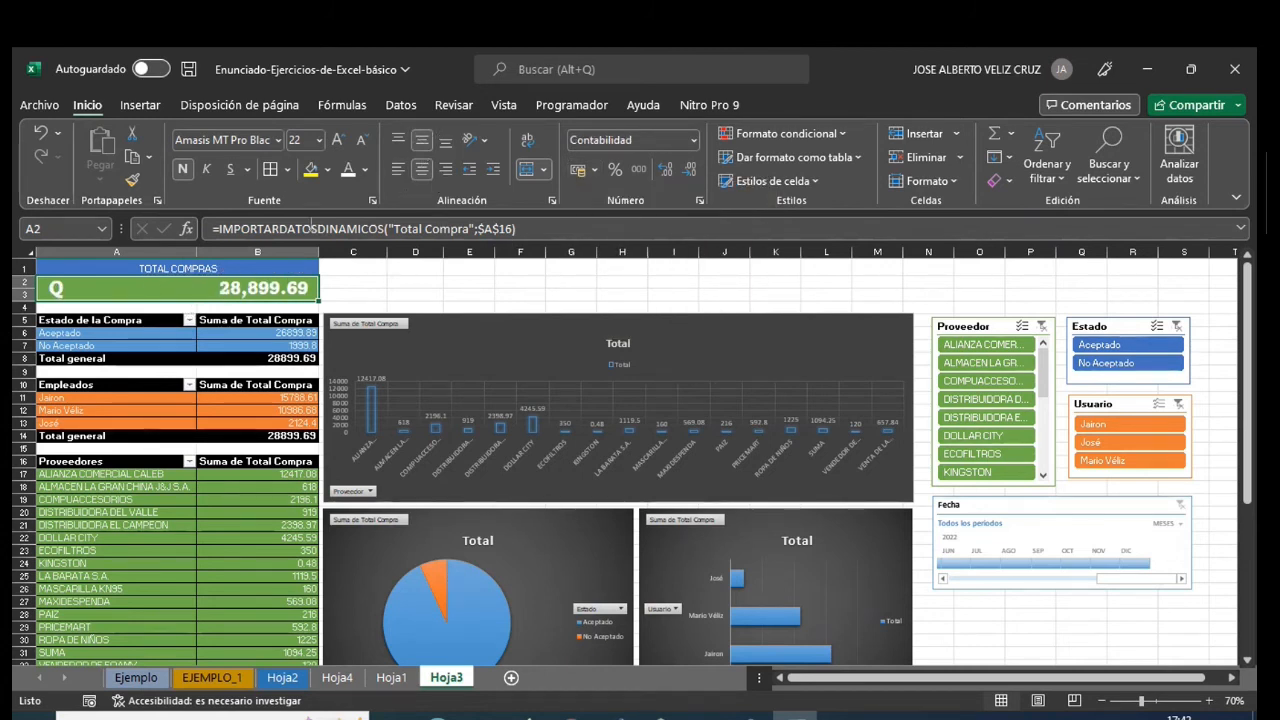
{"action": "left_click", "coordinate": [463, 285]}
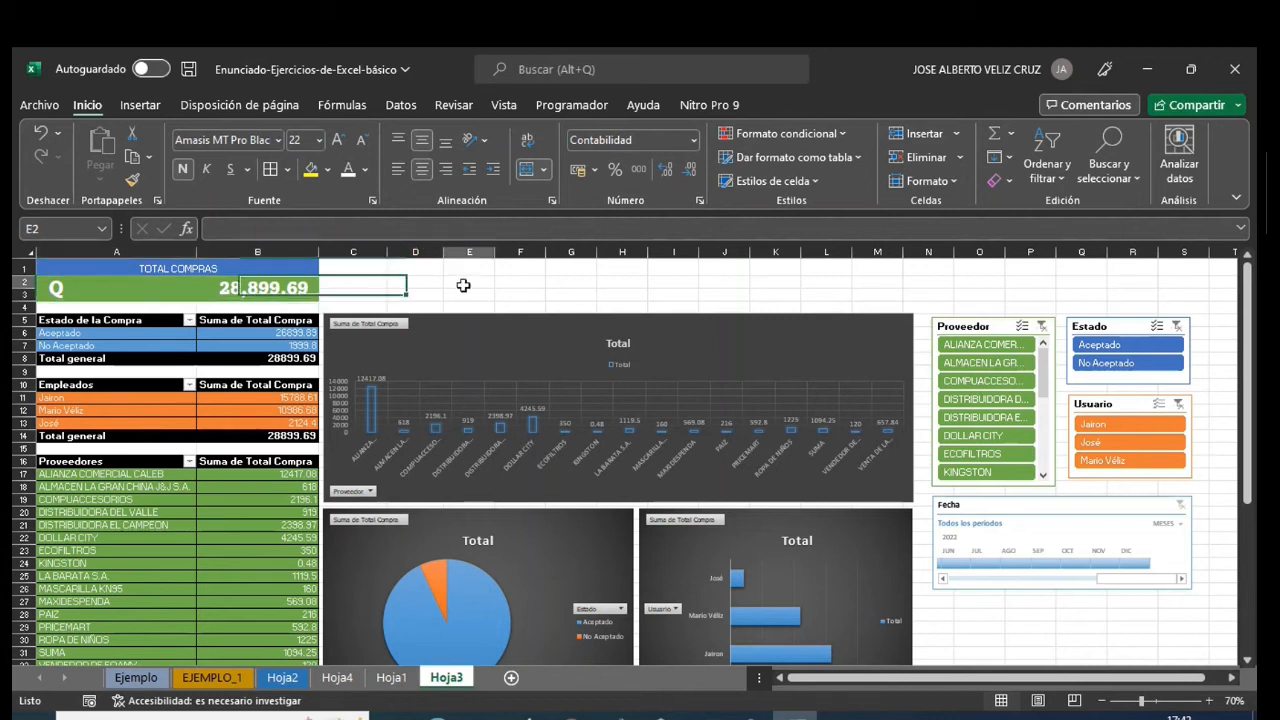
- Make the TOTAL COMPRAS heading in A1 bold and increase its font size to 16
{"action": "left_click", "coordinate": [156, 271]}
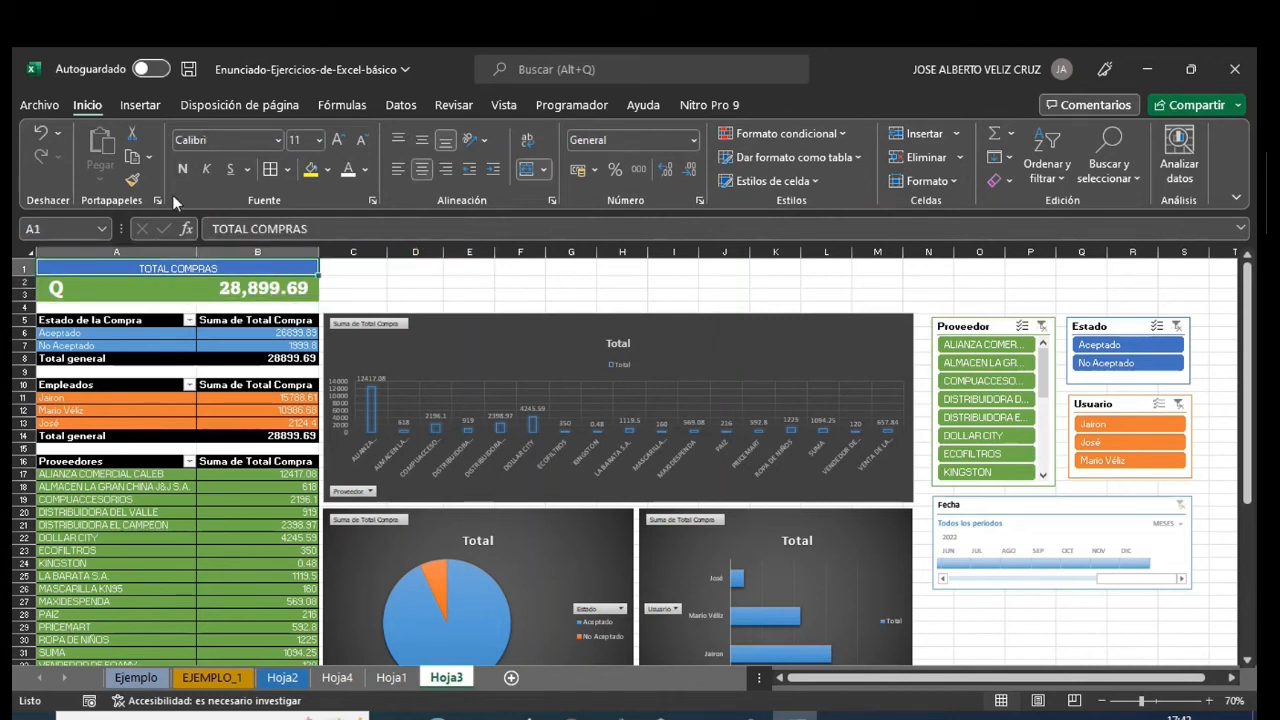
{"action": "left_click", "coordinate": [338, 140]}
{"action": "left_click", "coordinate": [338, 140]}
{"action": "left_click", "coordinate": [338, 140]}
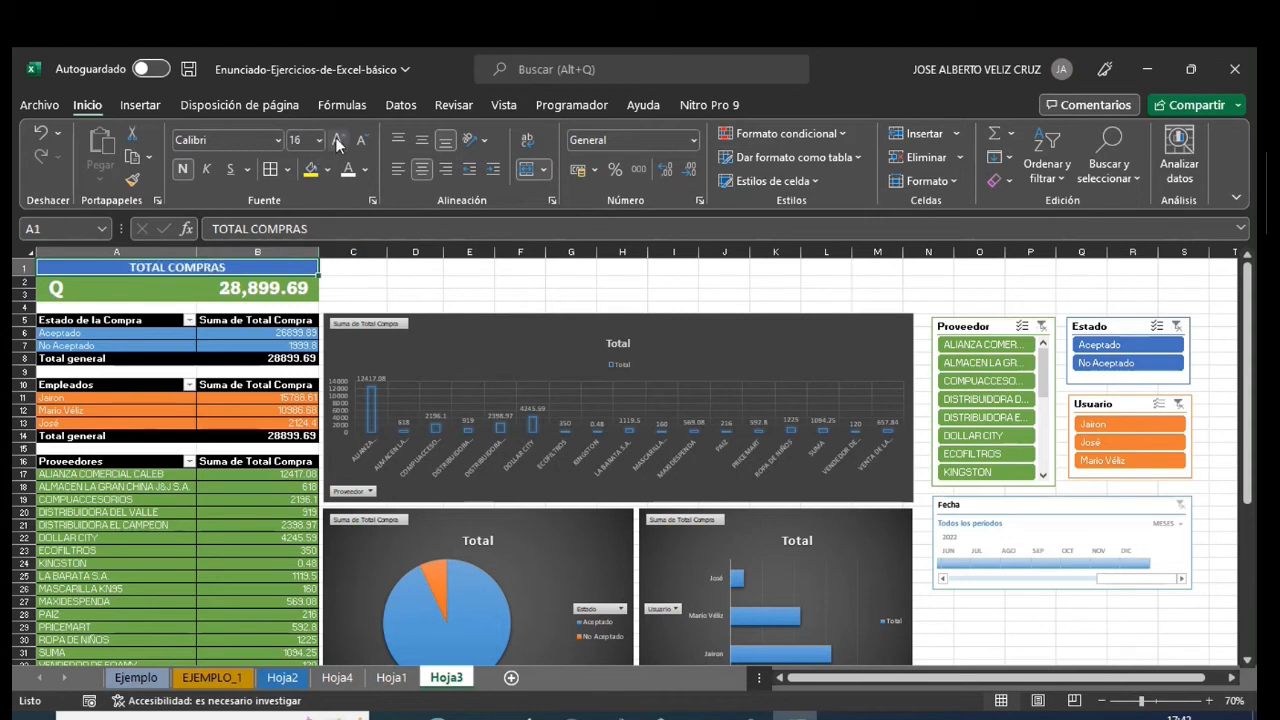
{"action": "left_click", "coordinate": [335, 284]}
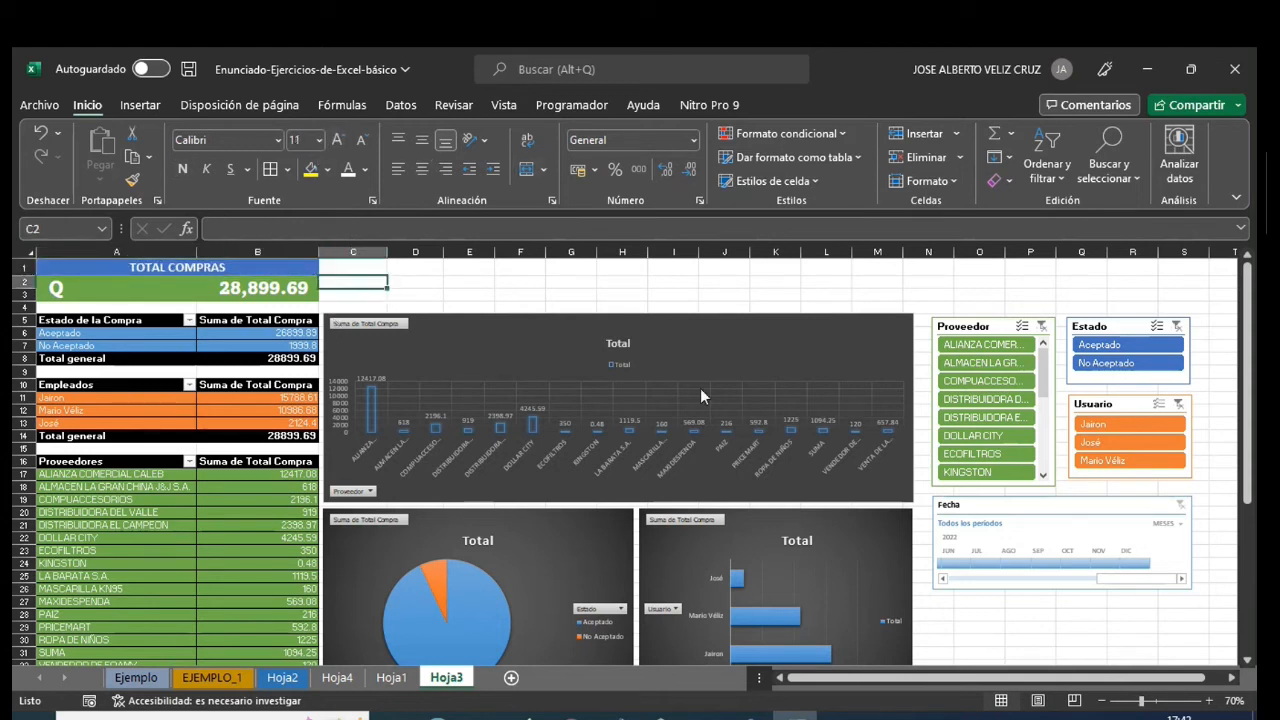
- Test the dashboard by filtering Estado to Aceptado and No Aceptado, and Proveedor to DOLLAR CITY, clearing each slicer's filter
{"action": "left_click", "coordinate": [1100, 344]}
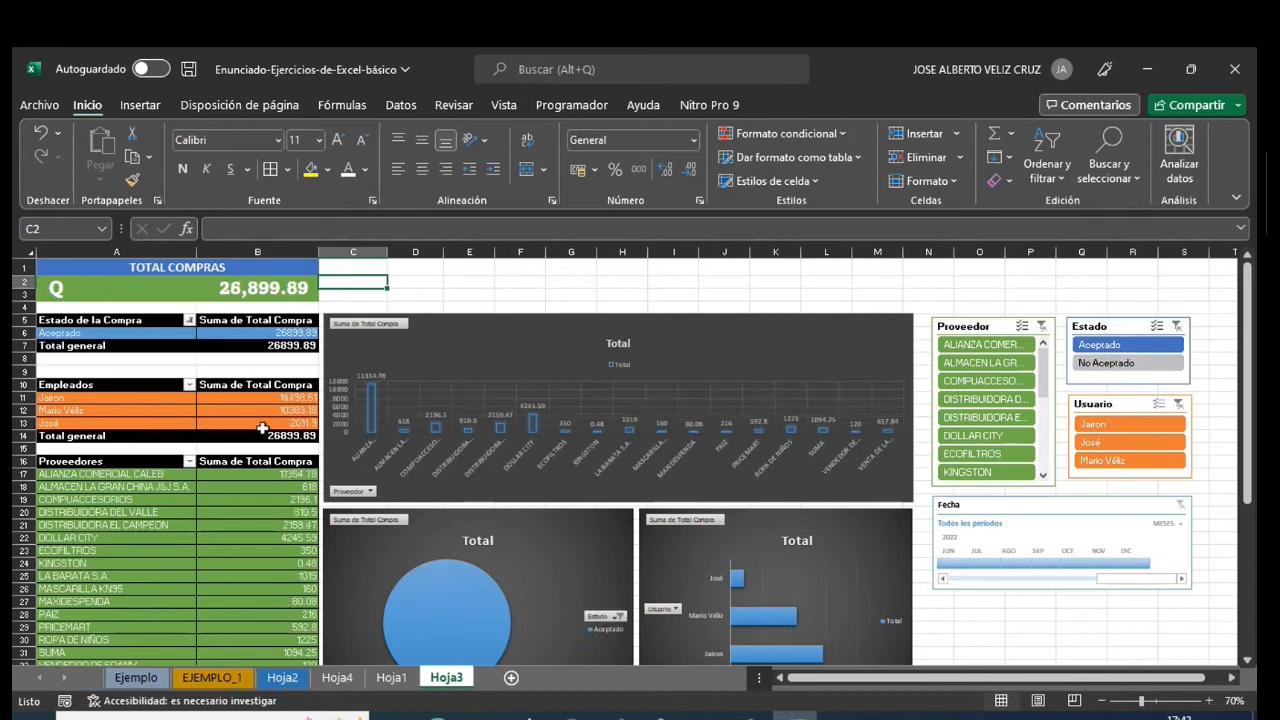
{"action": "left_click", "coordinate": [1105, 366]}
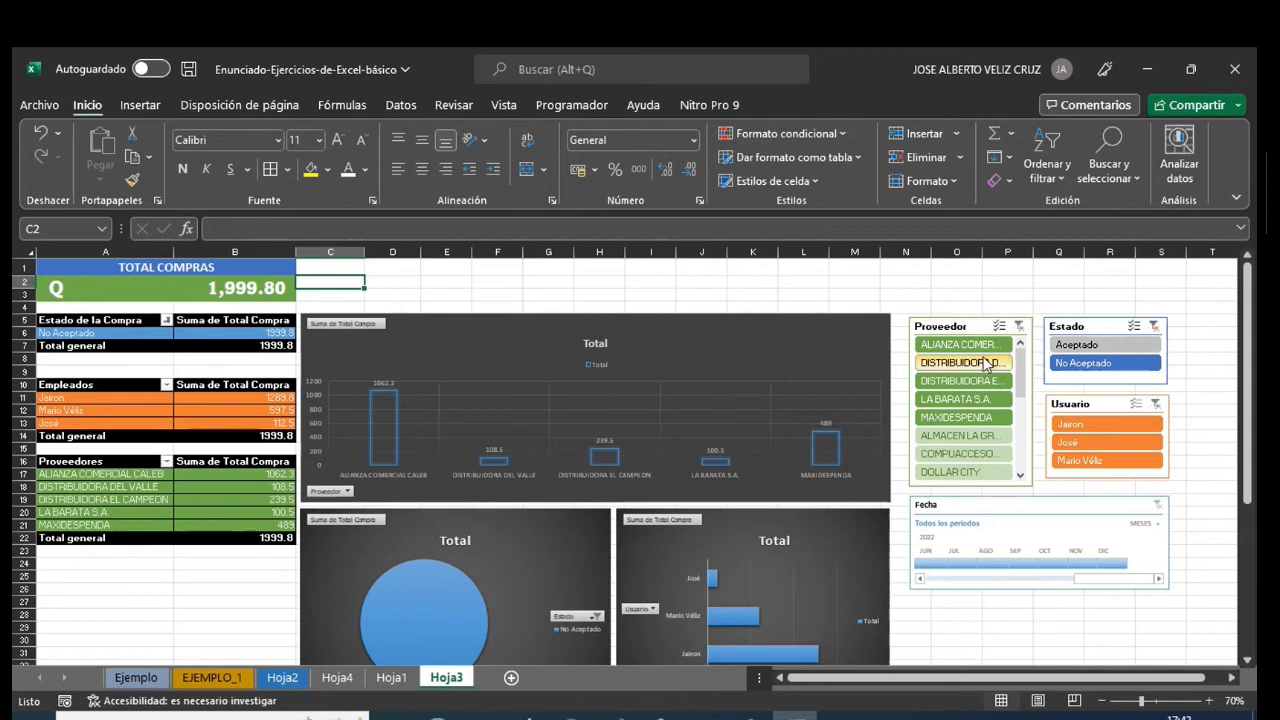
{"action": "left_click", "coordinate": [1152, 327]}
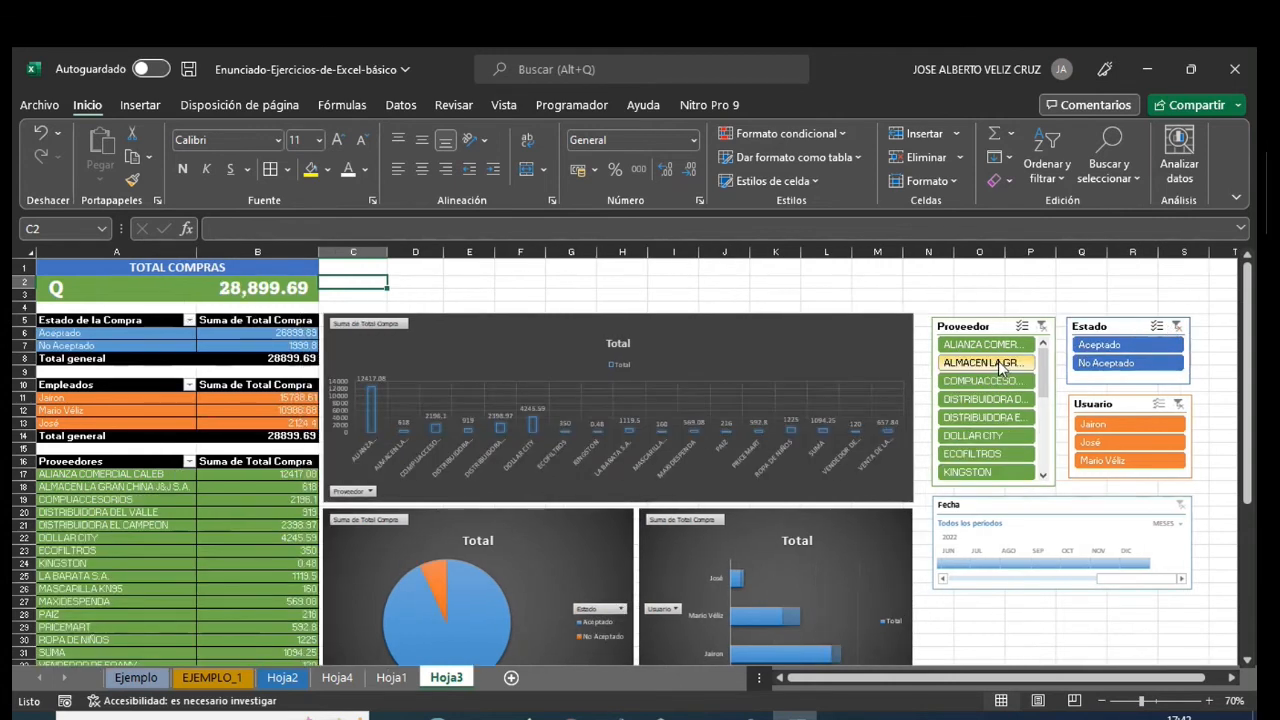
{"action": "left_click", "coordinate": [976, 435]}
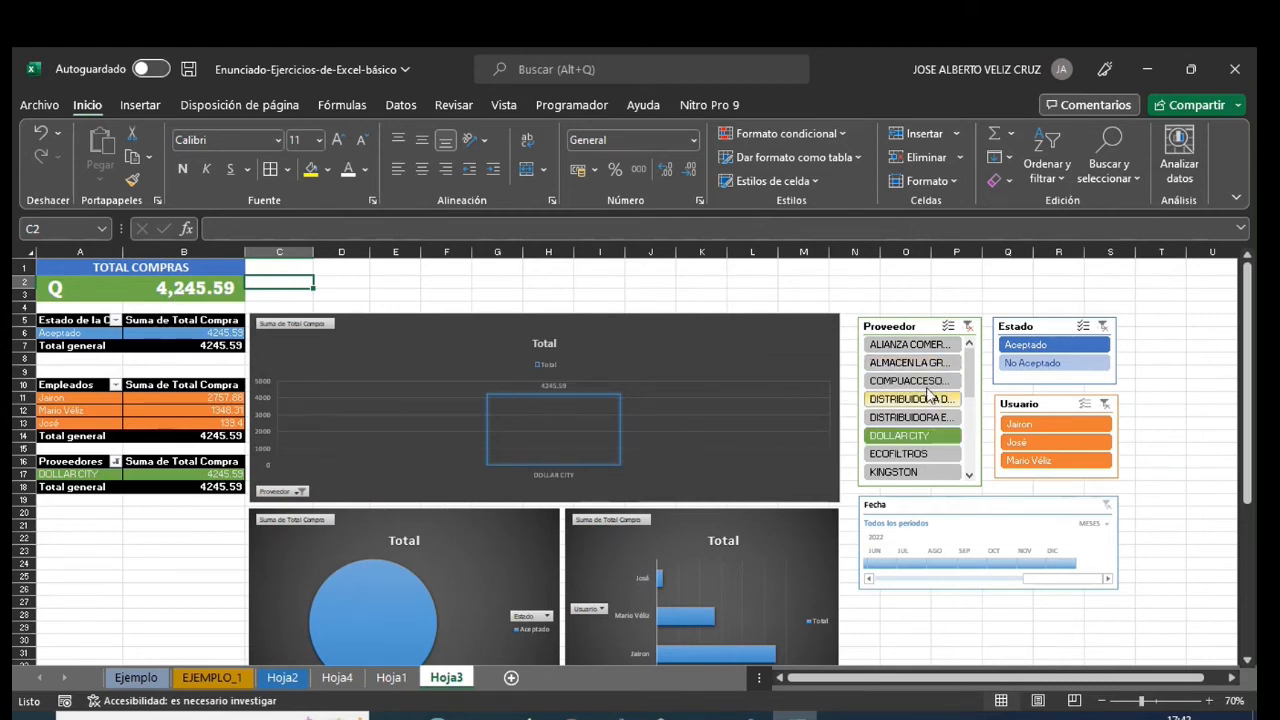
{"action": "left_click", "coordinate": [967, 327]}
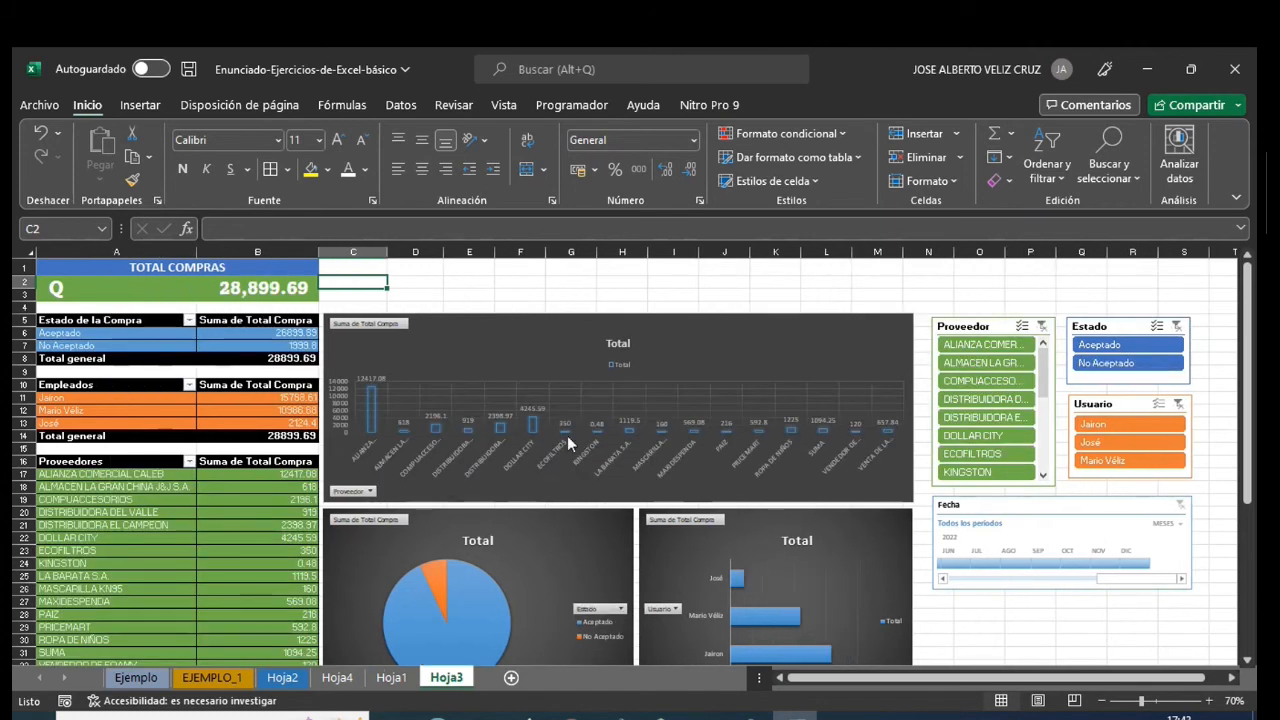
{"action": "mouse_move", "coordinate": [525, 397]}
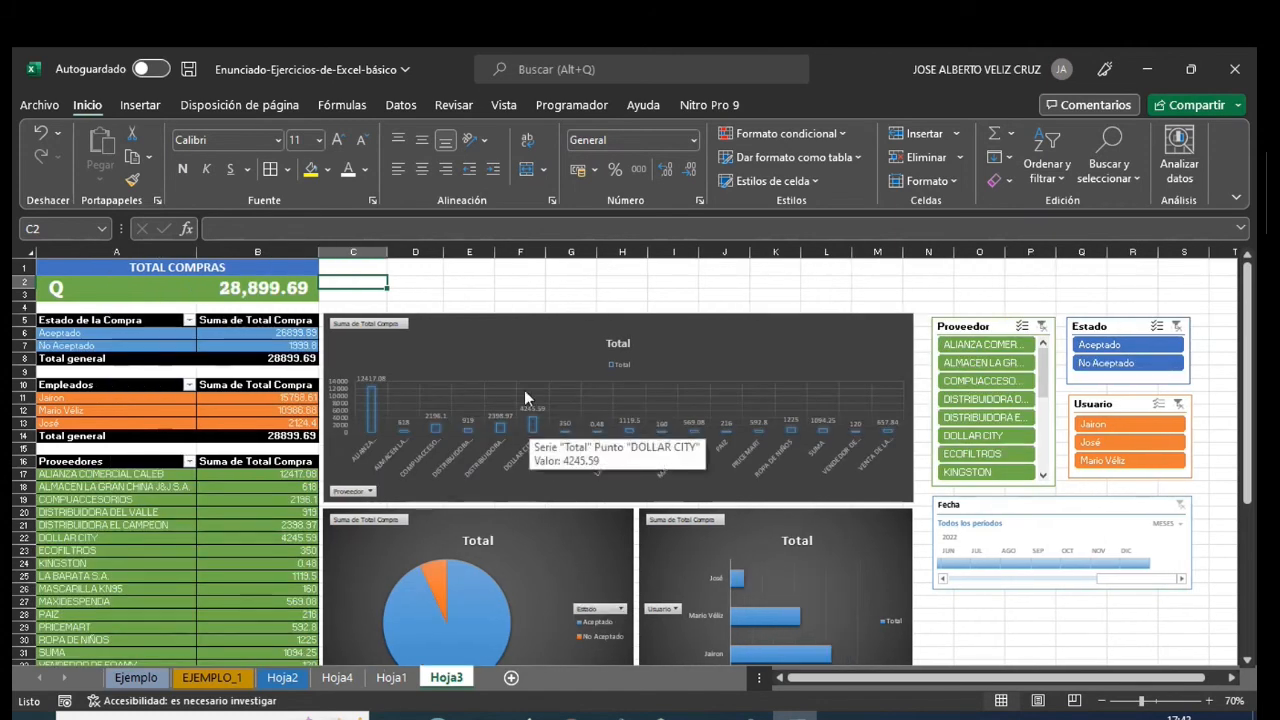
- Merge and centre the range C1:S3 and apply the Énfasis2 cell style to it
{"action": "left_click", "coordinate": [350, 267]}
{"action": "left_click_drag", "start_coordinate": [361, 281], "coordinate": [1168, 297]}
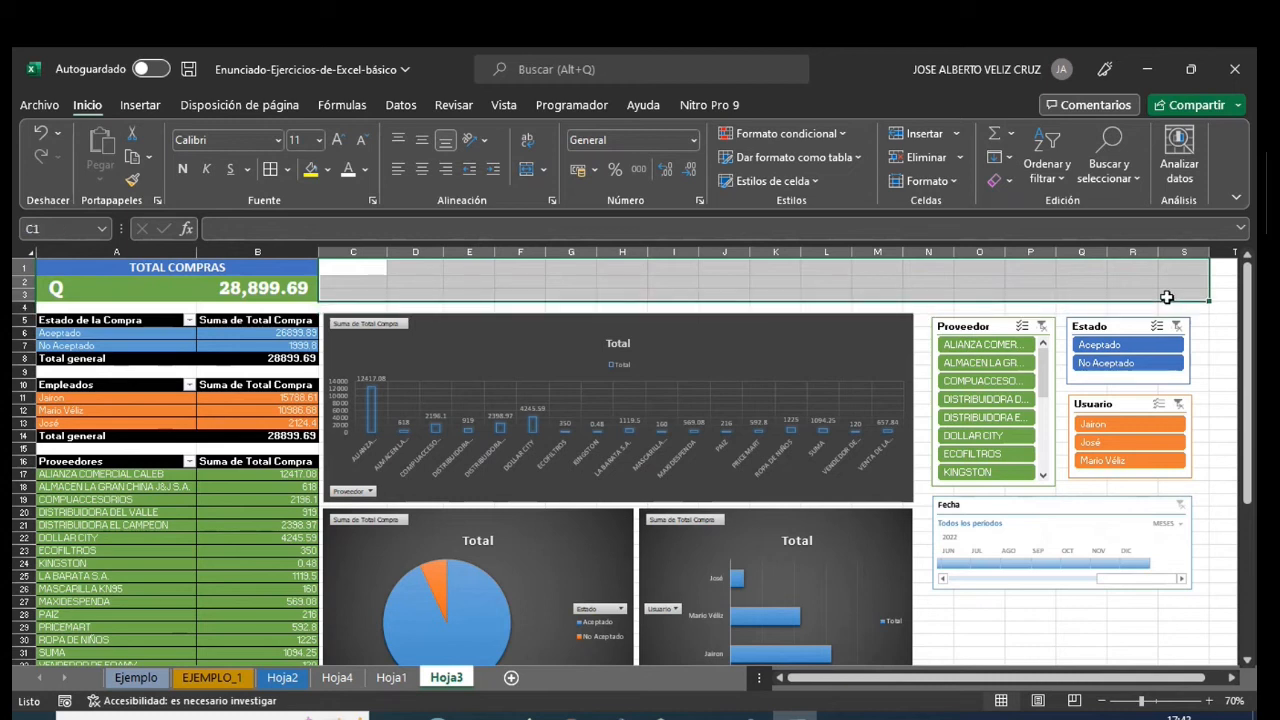
{"action": "left_click", "coordinate": [537, 172]}
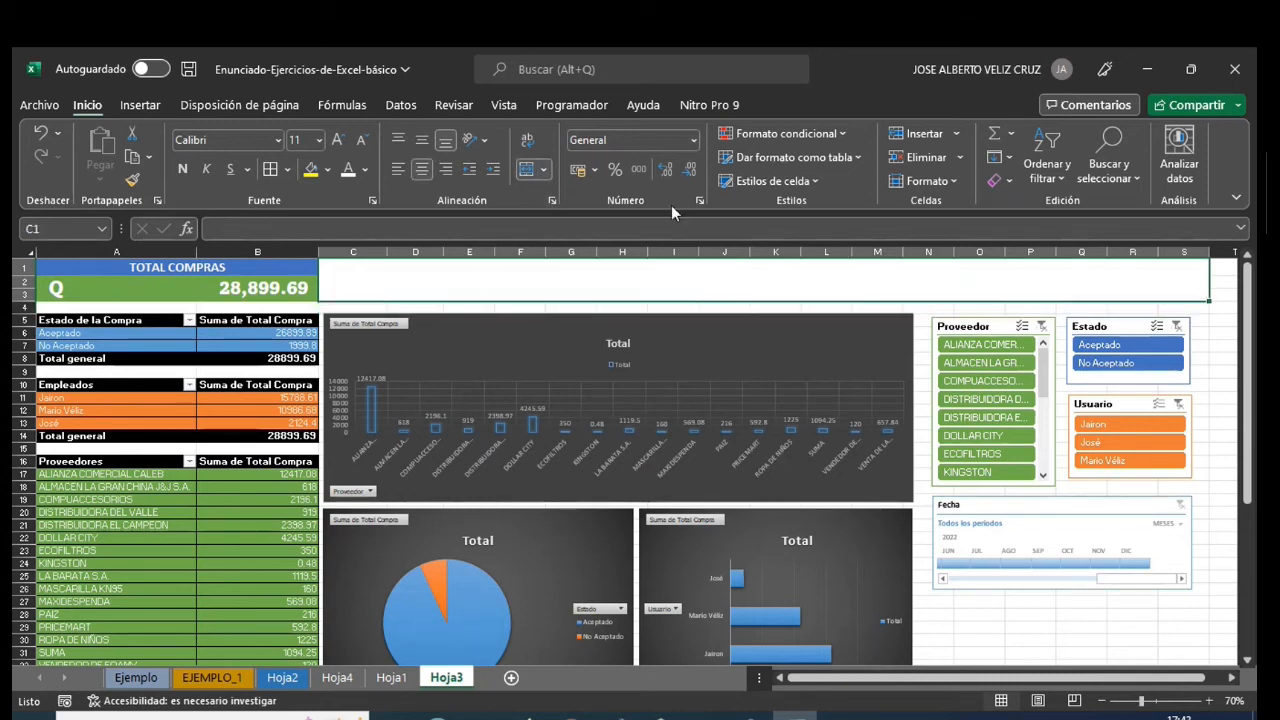
{"action": "left_click", "coordinate": [766, 181]}
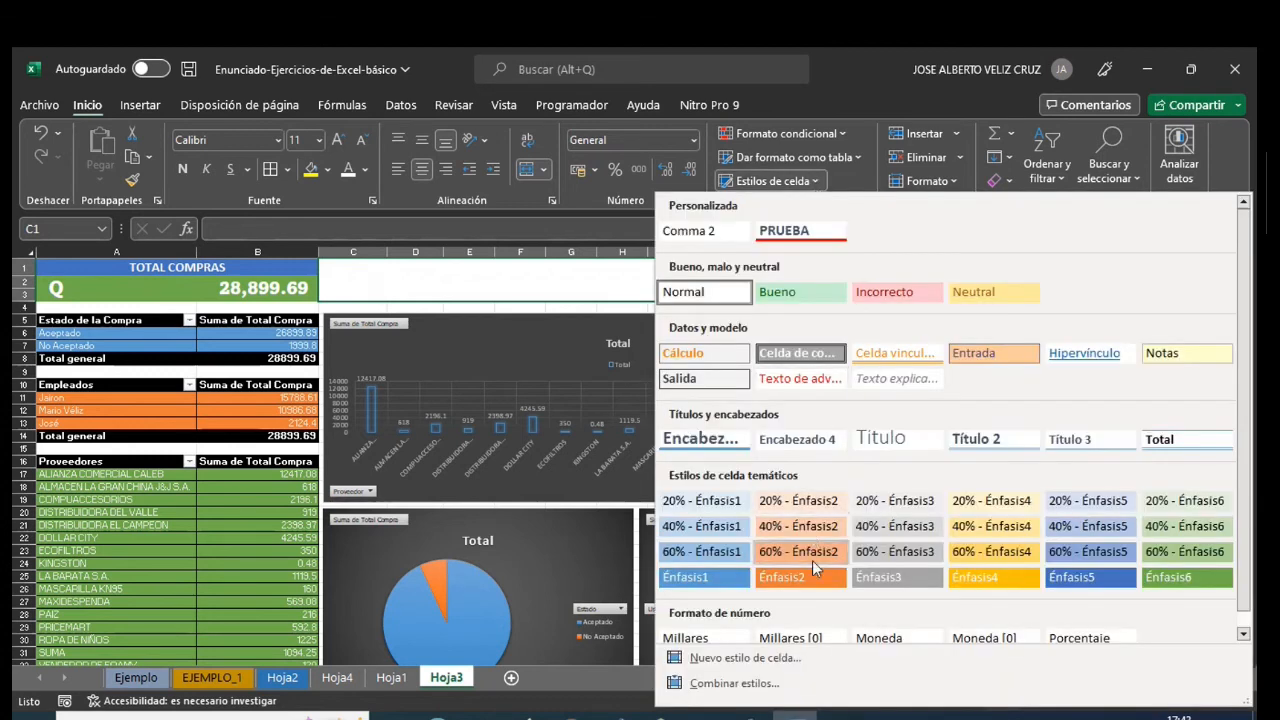
{"action": "left_click", "coordinate": [812, 572]}
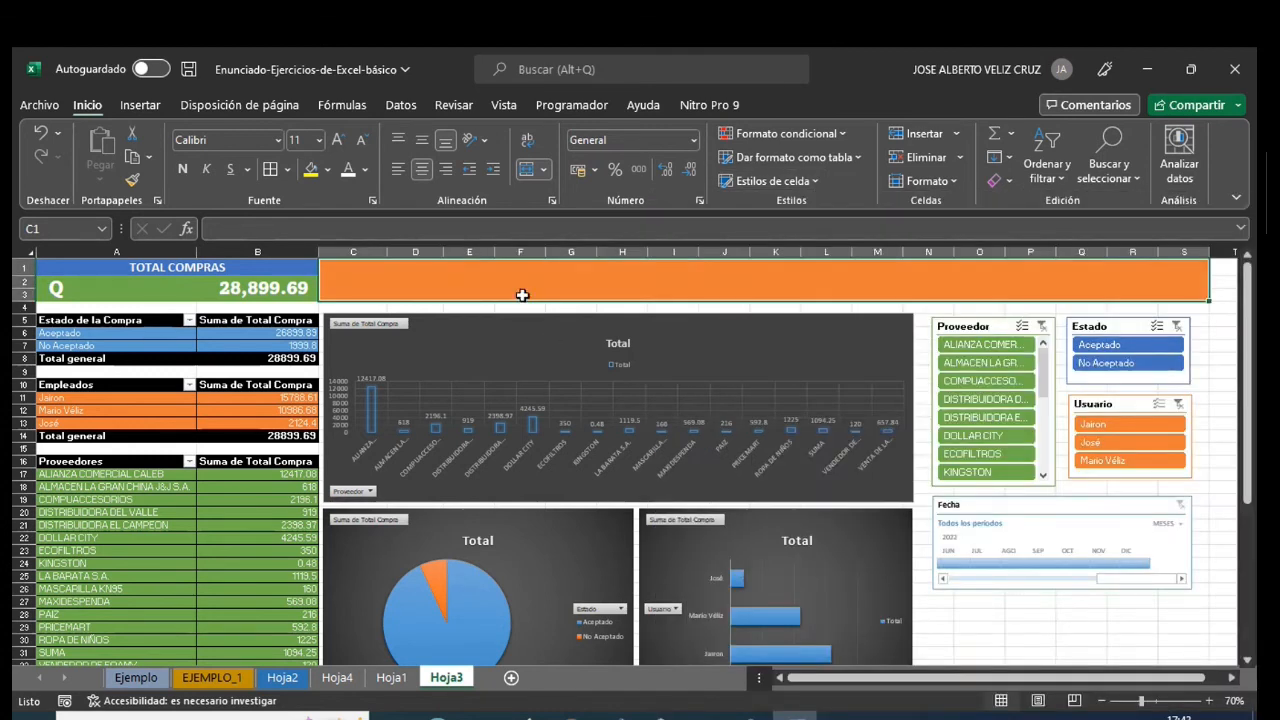
- Enter the title INFORME DE COMPRAS EMPRESA "ABC" in the merged cell C1
{"action": "type", "text": "INFORME"}
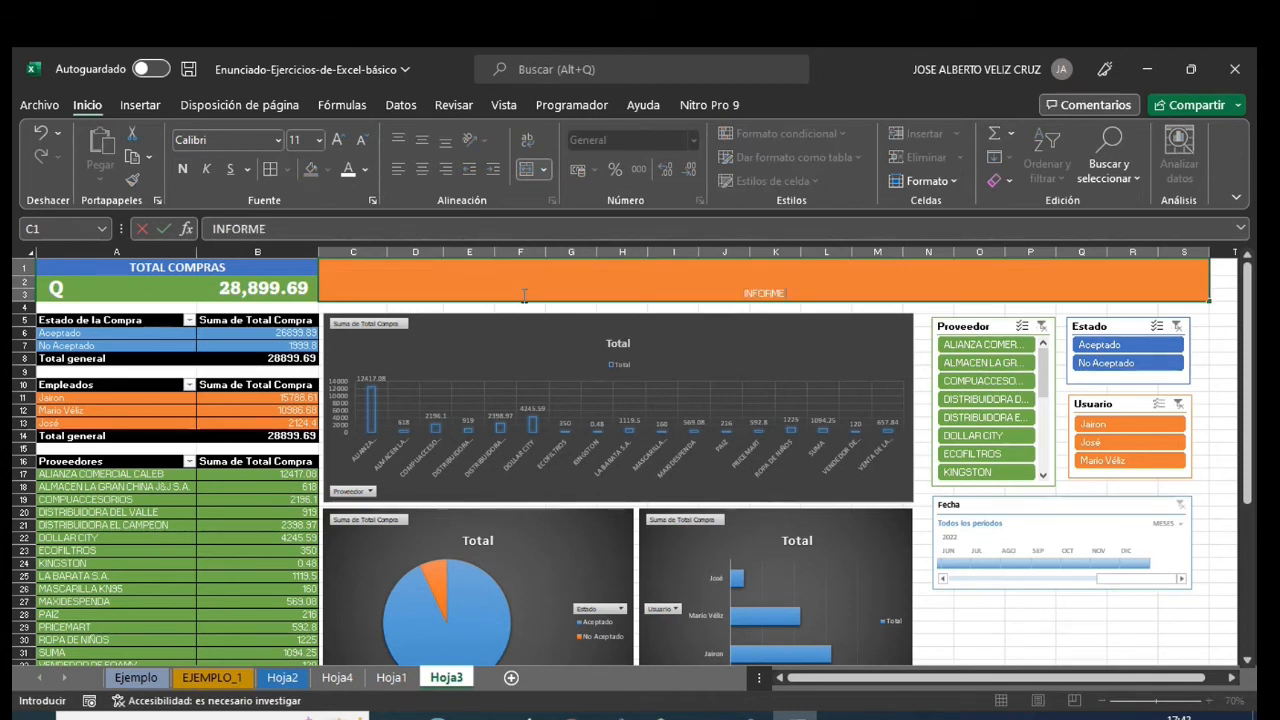
{"action": "type", "text": " DE CO"}
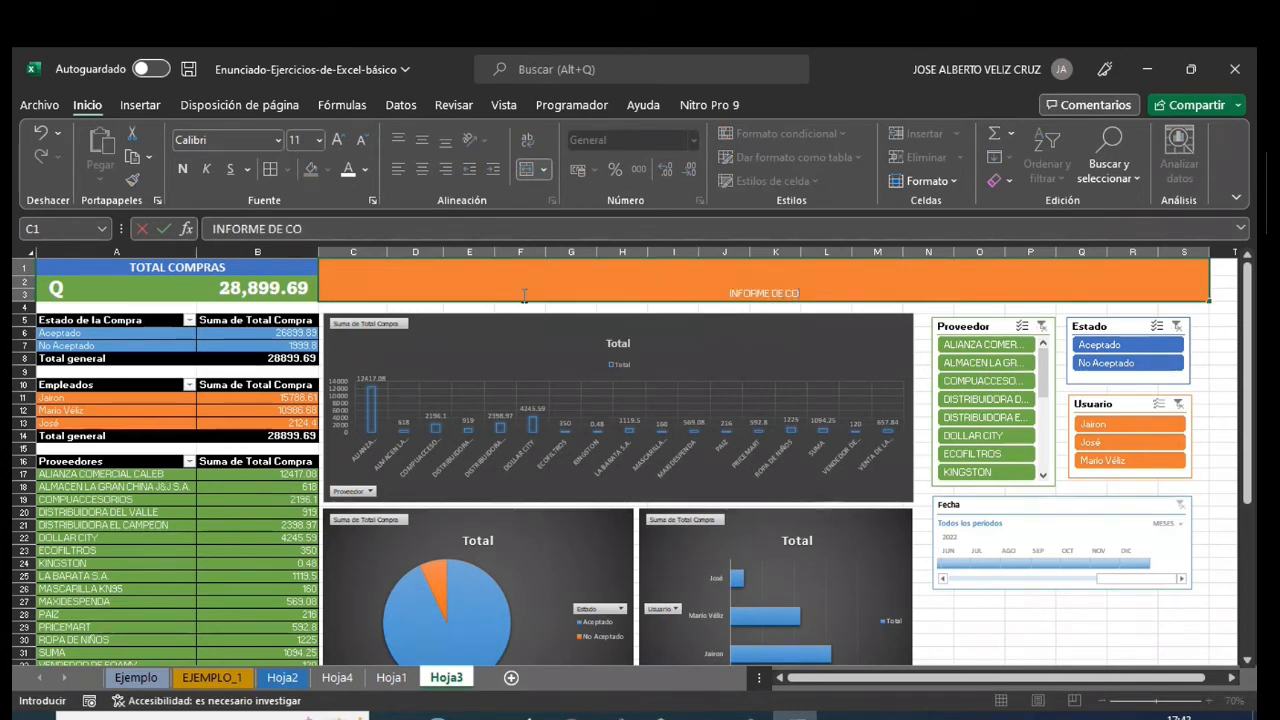
{"action": "type", "text": "MPRAS EMPRE"}
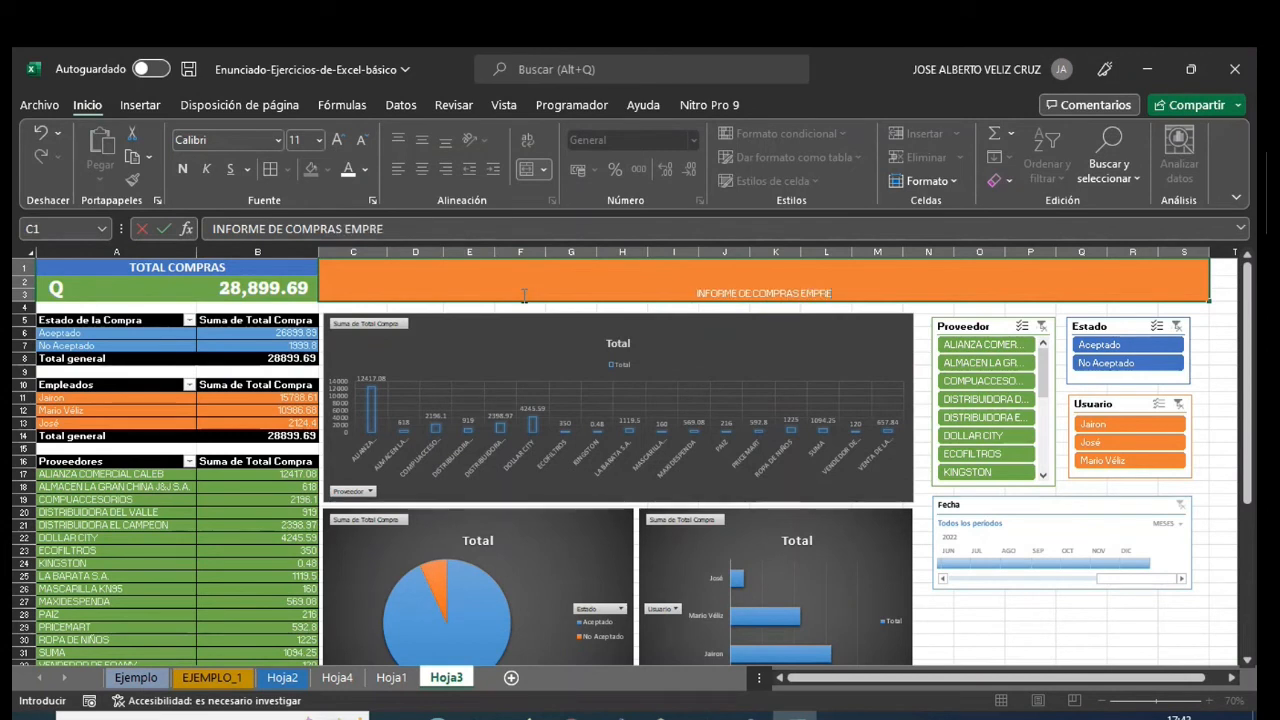
{"action": "type", "text": "SA \""}
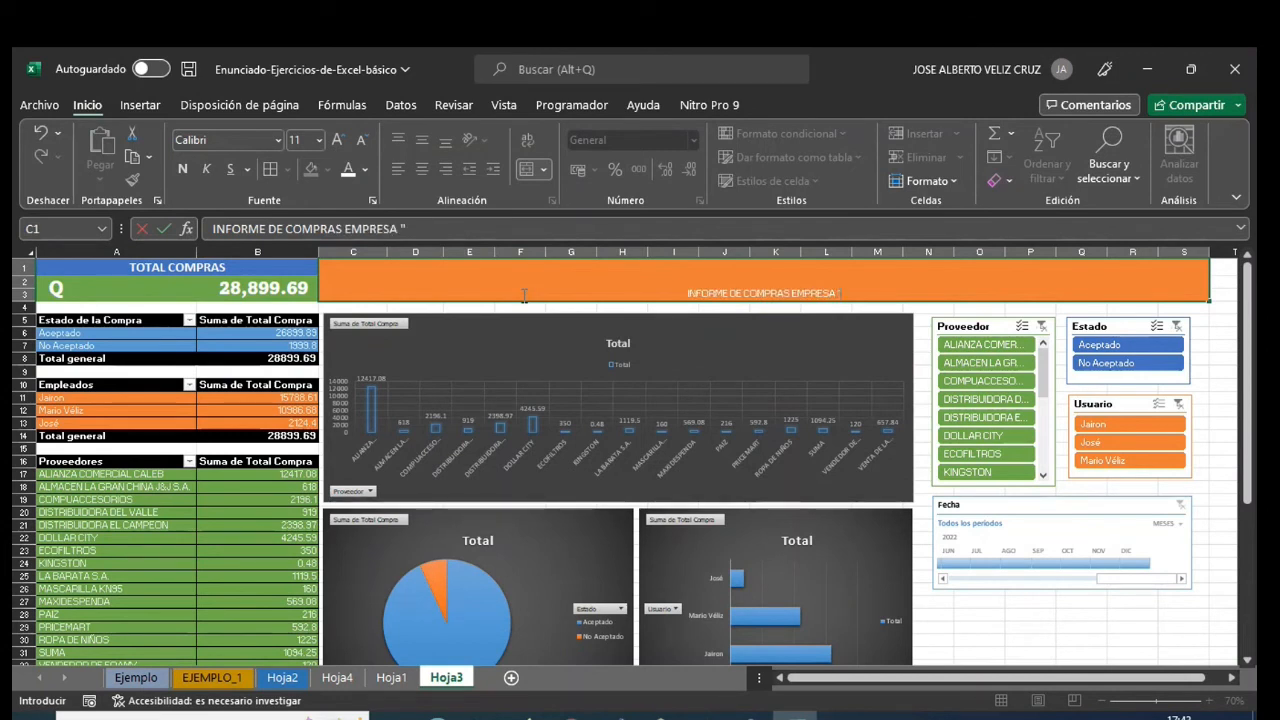
{"action": "type", "text": "ABC\""}
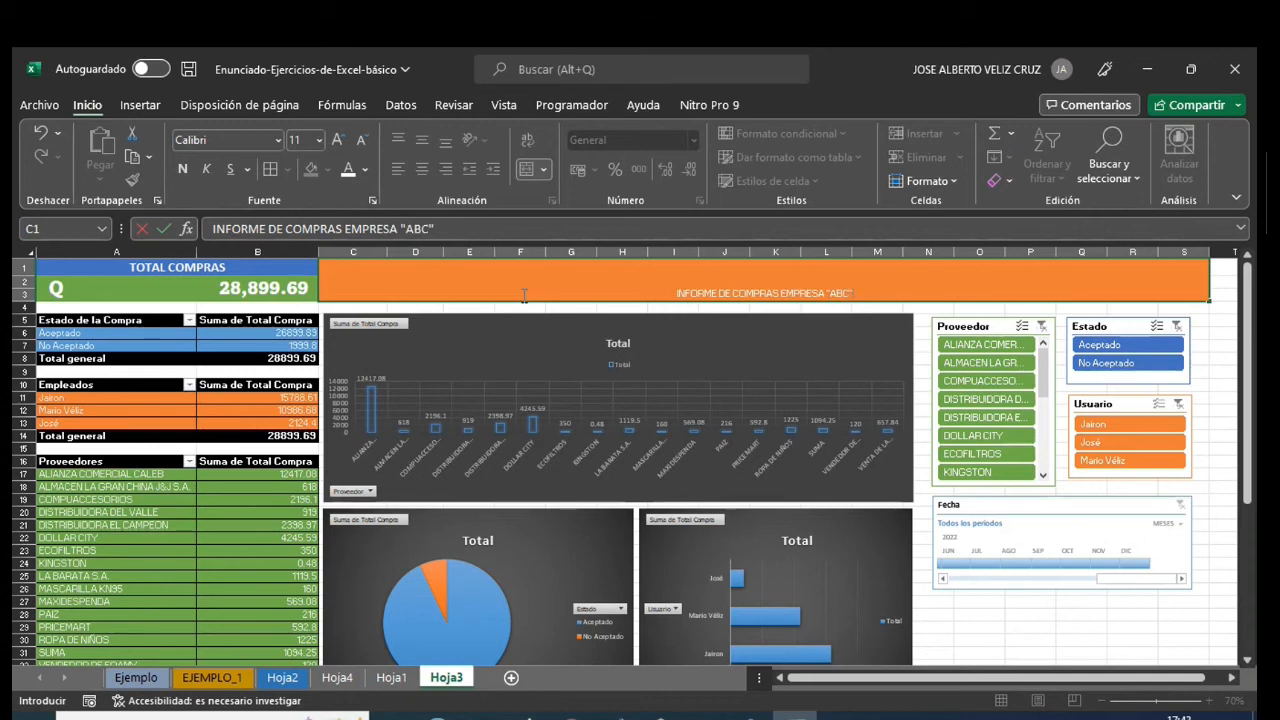
{"action": "key", "text": "Return"}
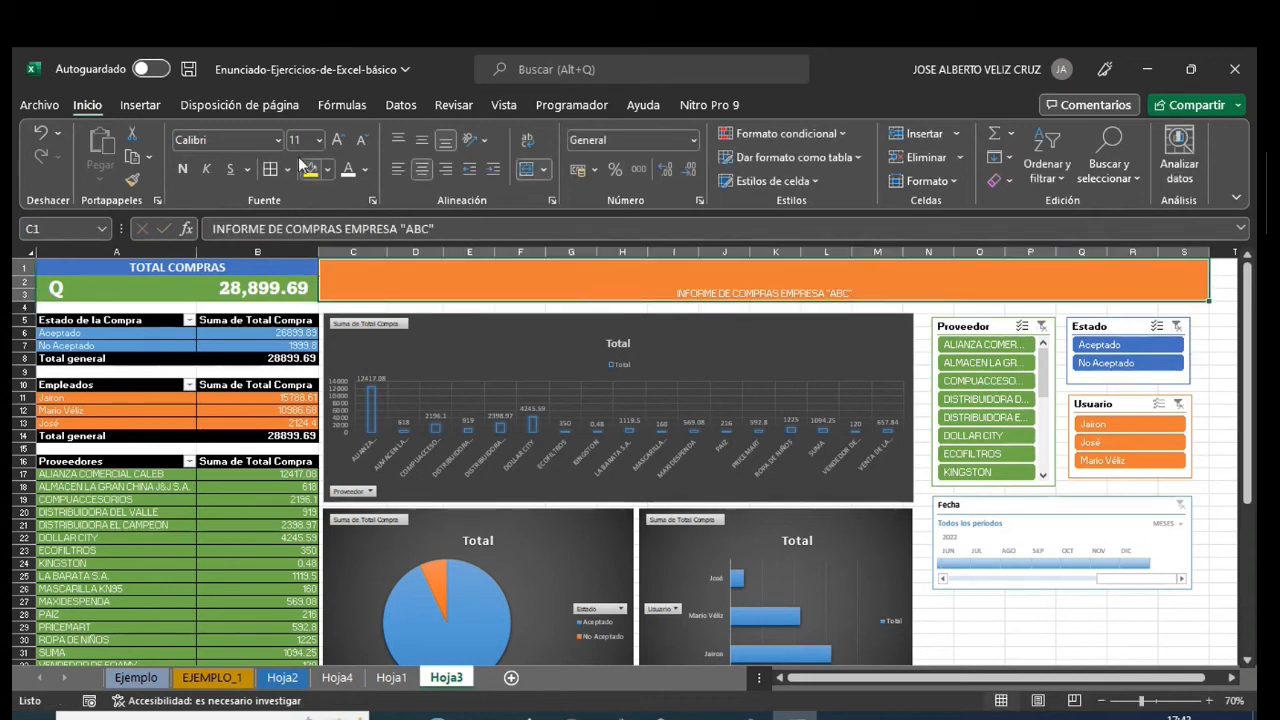
- Format the report title in C1 as bold Arial Black at size 28
{"action": "left_click", "coordinate": [182, 168]}
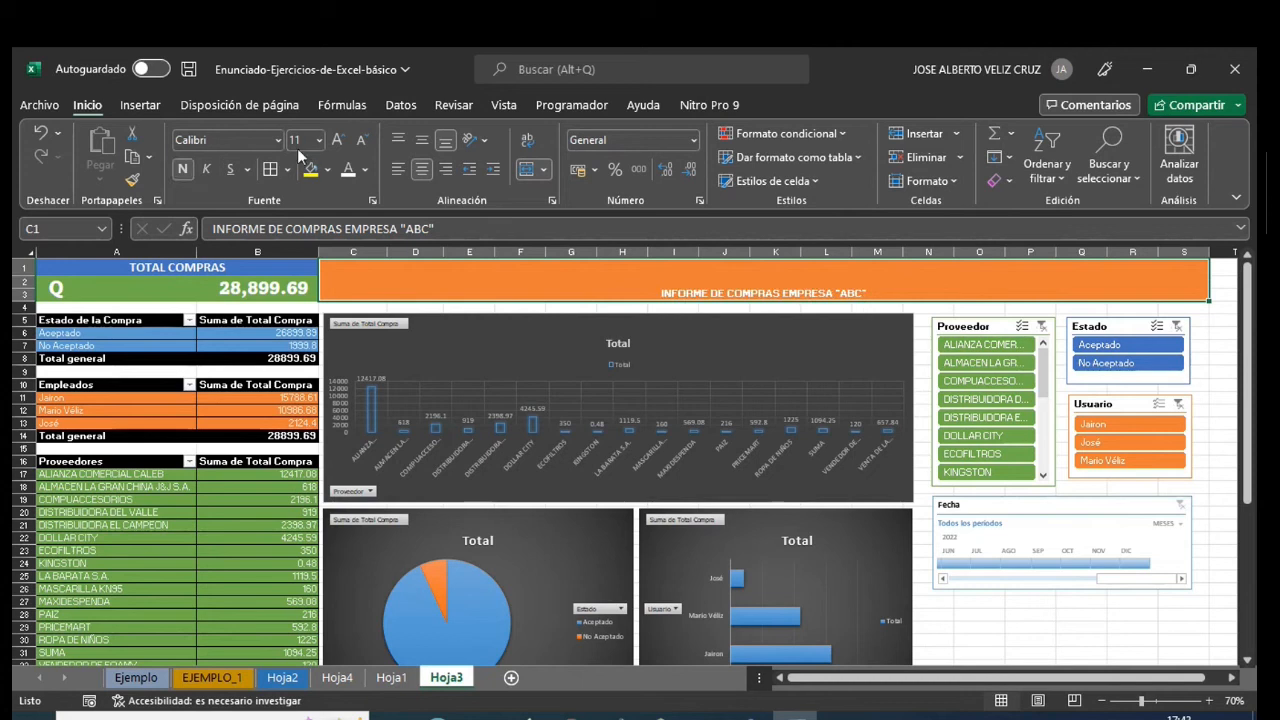
{"action": "left_click", "coordinate": [278, 140]}
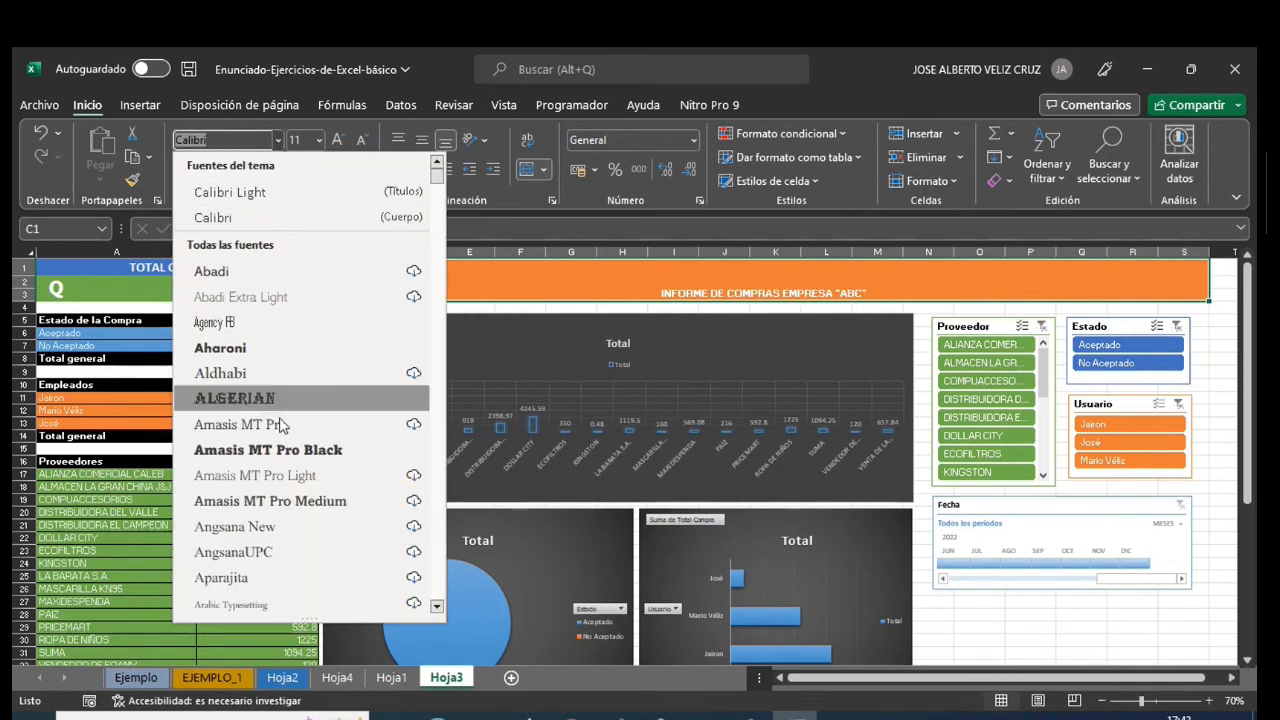
{"action": "scroll", "coordinate": [270, 440], "scroll_direction": "down", "scroll_amount": 3}
{"action": "left_click", "coordinate": [256, 501]}
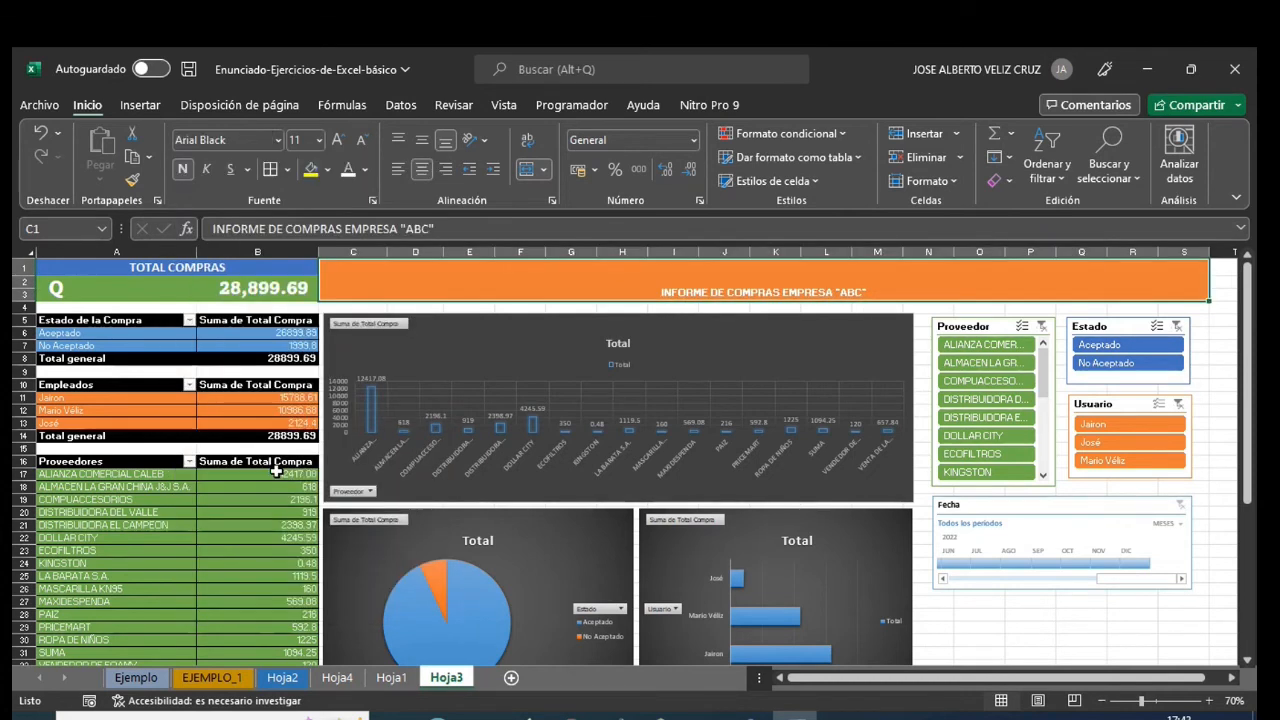
{"action": "left_click", "coordinate": [338, 141]}
{"action": "left_click", "coordinate": [338, 141]}
{"action": "left_click", "coordinate": [338, 141]}
{"action": "left_click", "coordinate": [338, 141]}
{"action": "left_click", "coordinate": [338, 141]}
{"action": "left_click", "coordinate": [338, 141]}
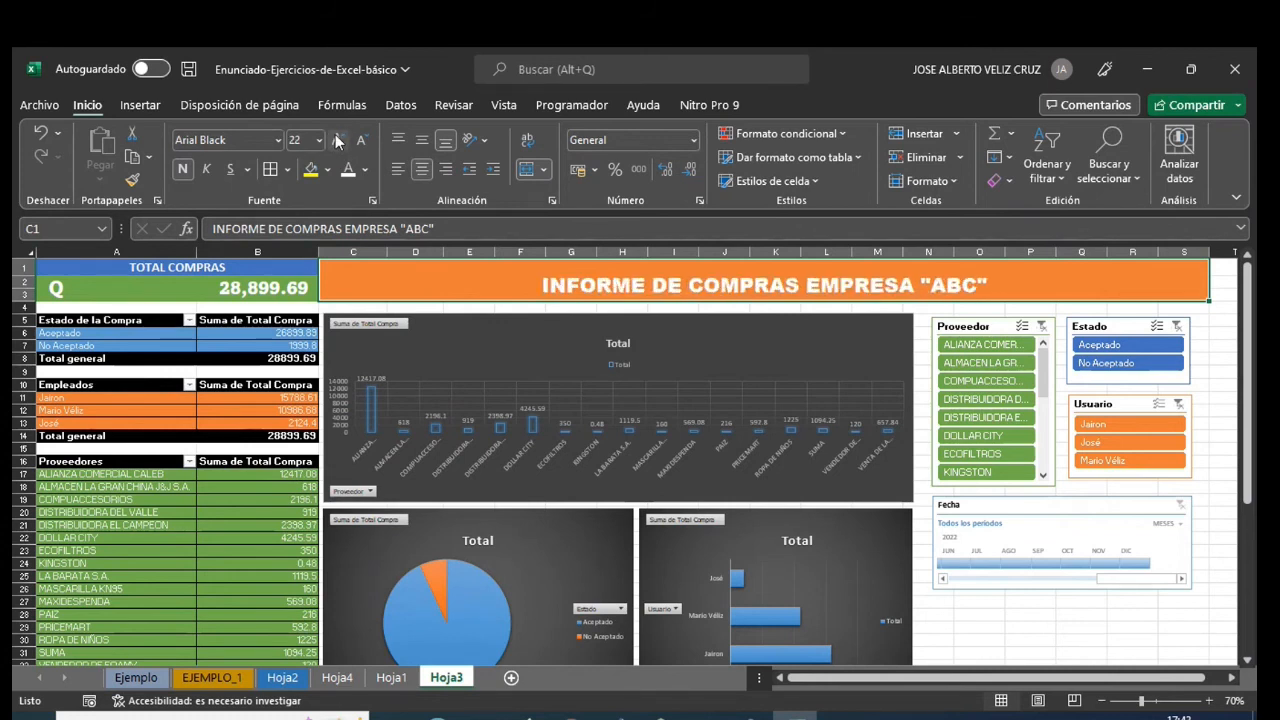
{"action": "left_click", "coordinate": [338, 141]}
{"action": "left_click", "coordinate": [338, 141]}
{"action": "left_click", "coordinate": [338, 141]}
{"action": "left_click", "coordinate": [338, 141]}
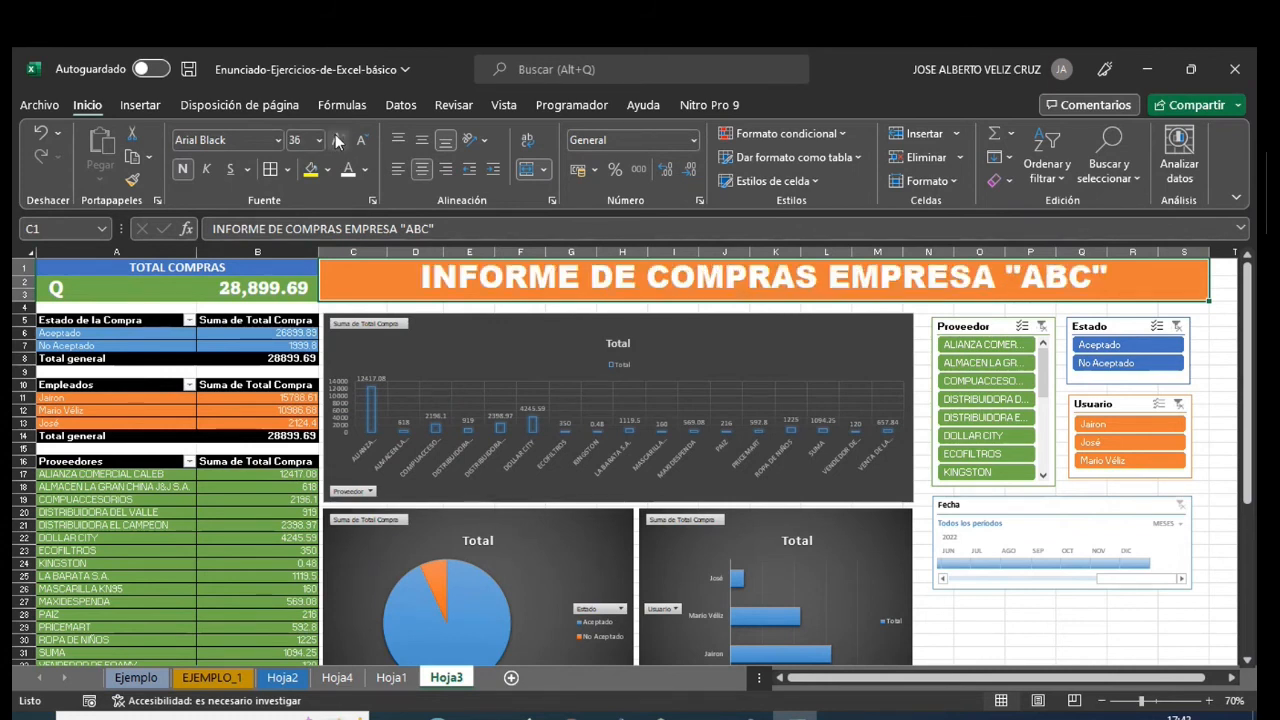
{"action": "left_click", "coordinate": [361, 140]}
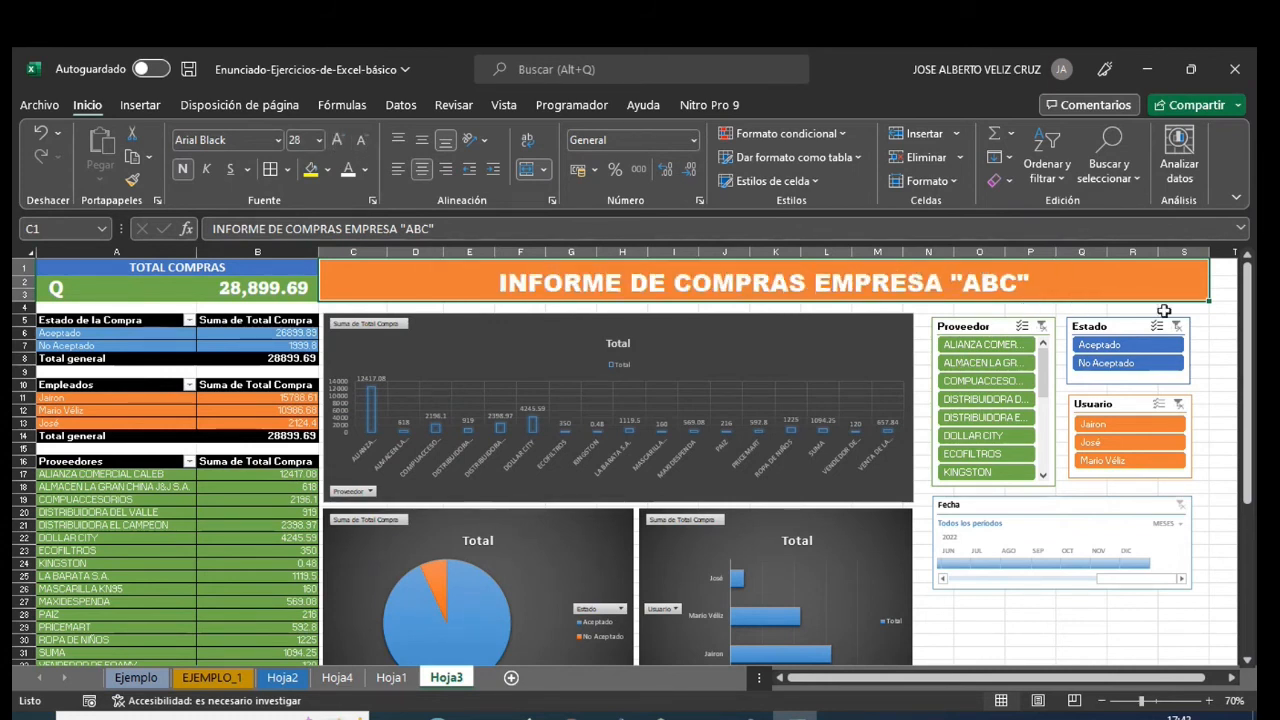
{"action": "left_click", "coordinate": [1209, 346]}
- Show Hoja3 in page break preview and set its zoom to 70%
{"action": "scroll", "coordinate": [640, 351], "scroll_direction": "down", "scroll_amount": 3}
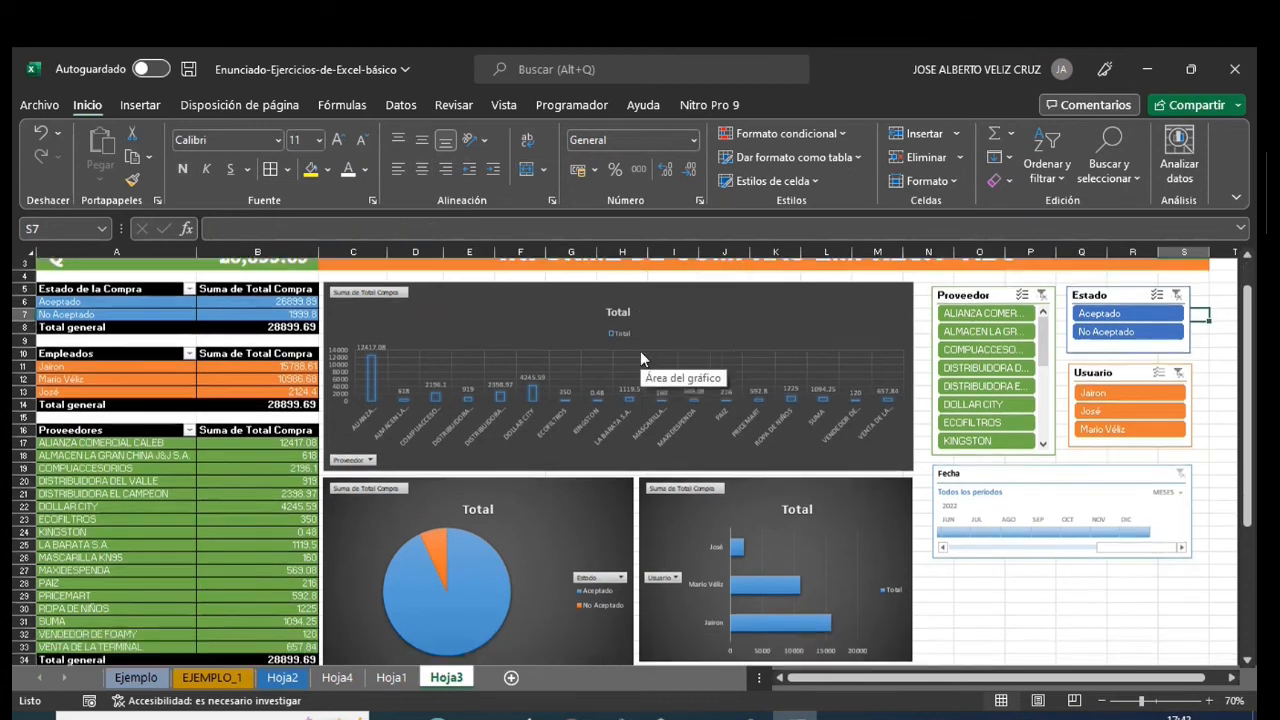
{"action": "scroll", "coordinate": [640, 351], "scroll_direction": "up", "scroll_amount": 3}
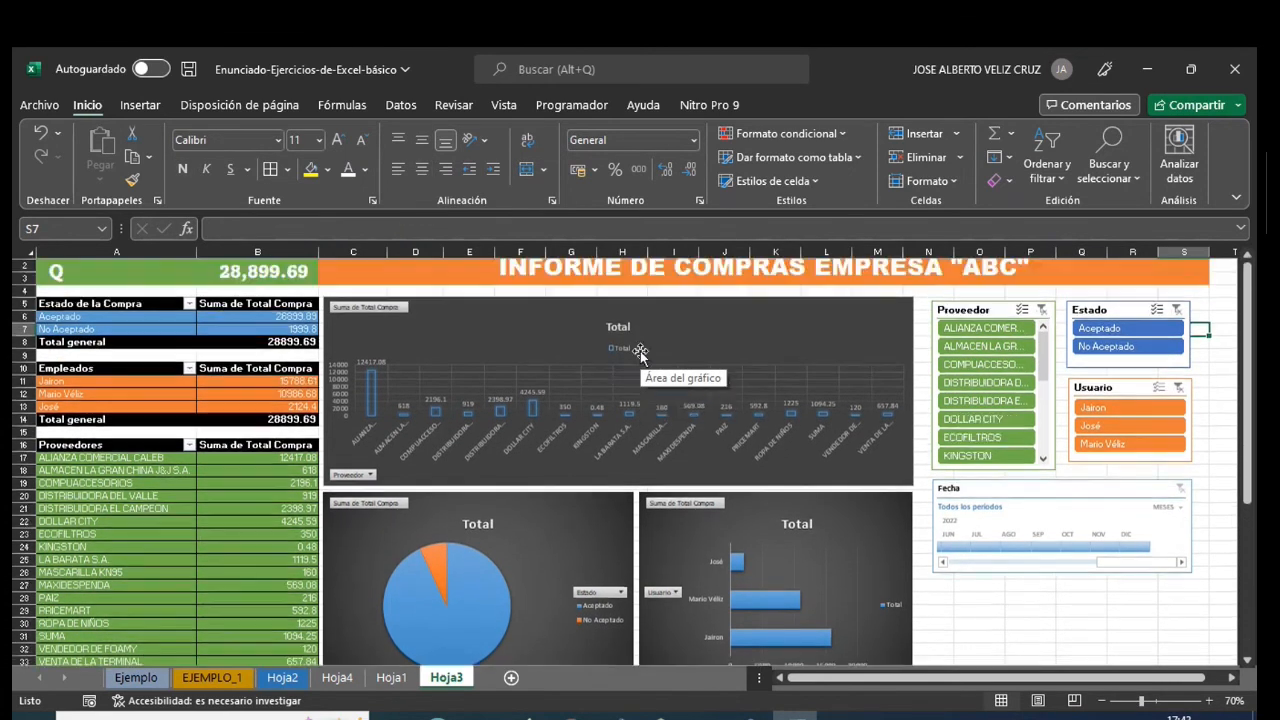
{"action": "left_click", "coordinate": [503, 106]}
{"action": "left_click", "coordinate": [352, 152]}
{"action": "left_click", "coordinate": [880, 595]}
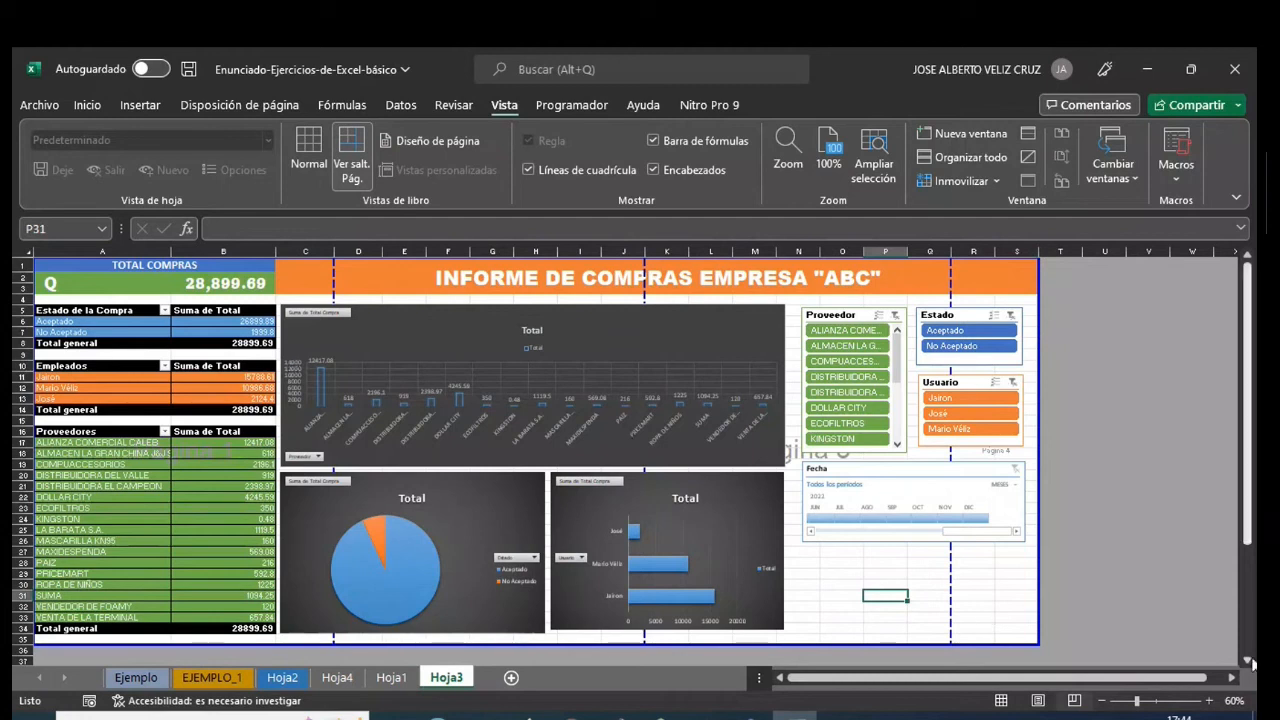
{"action": "left_click", "coordinate": [1209, 700]}
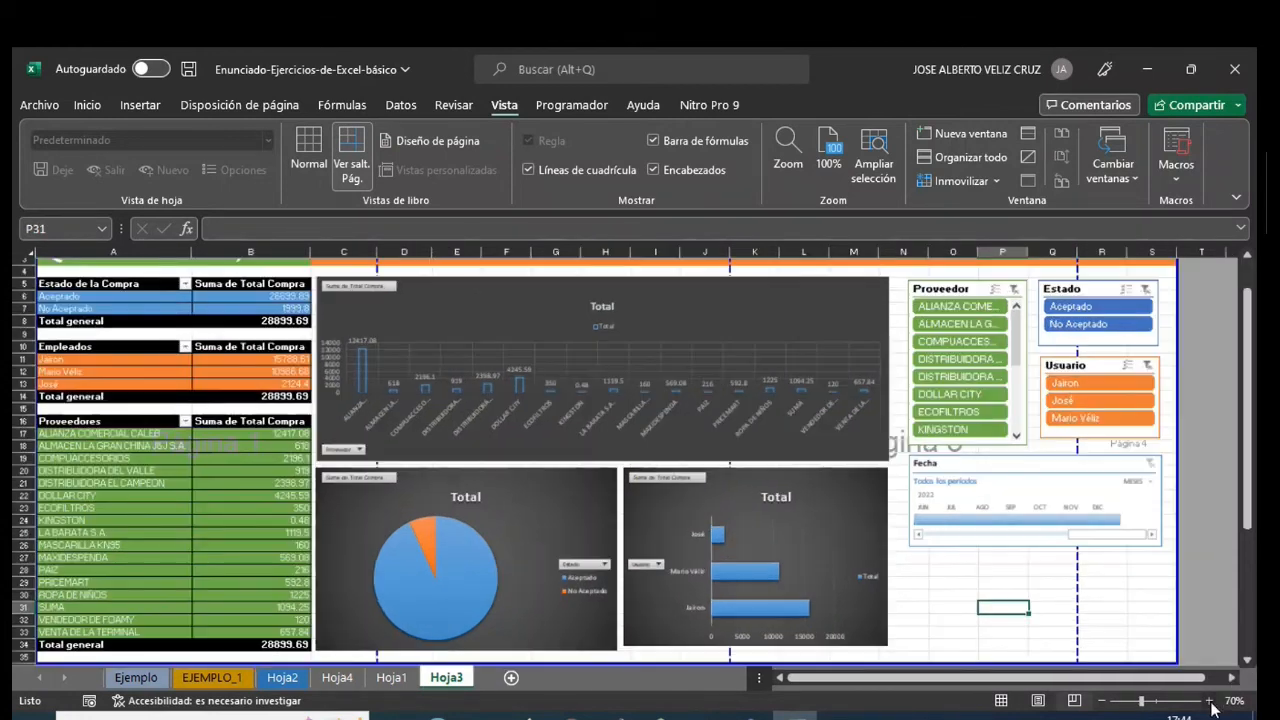
{"action": "left_click_drag", "start_coordinate": [1244, 508], "coordinate": [1246, 447]}
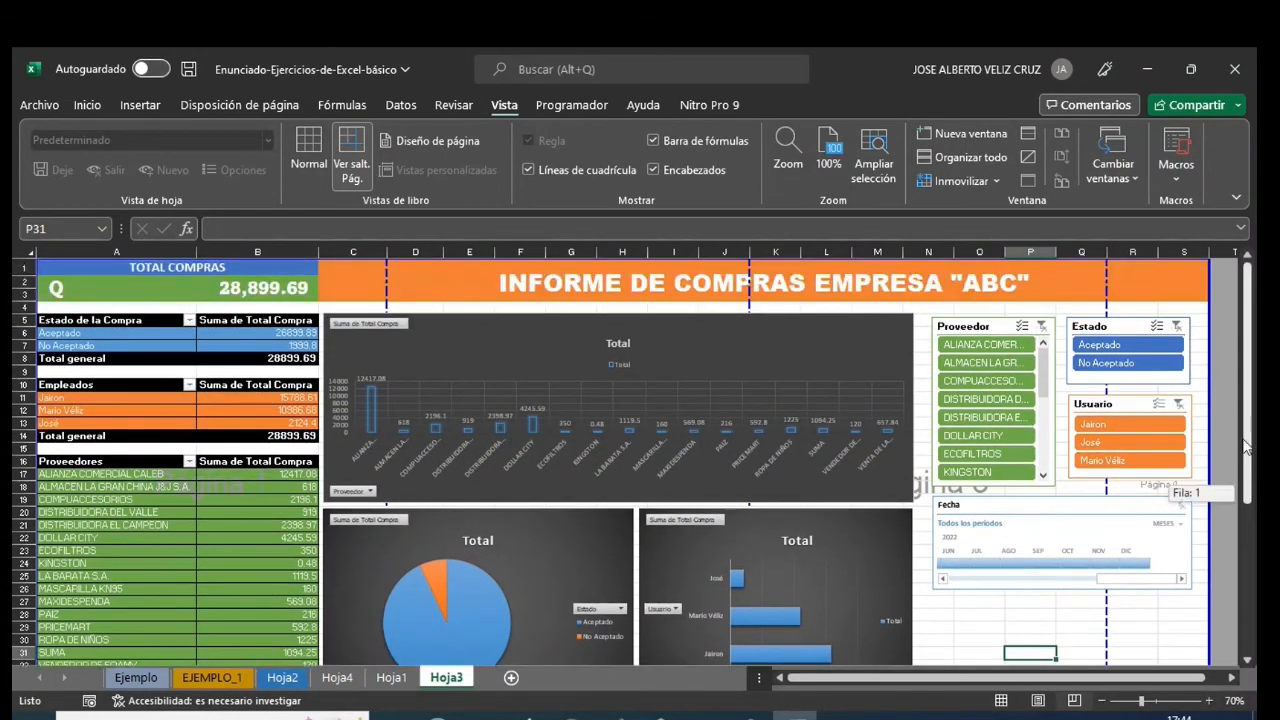
- Collapse the ribbon so the whole dashboard fits in the window
{"action": "left_click", "coordinate": [87, 106]}
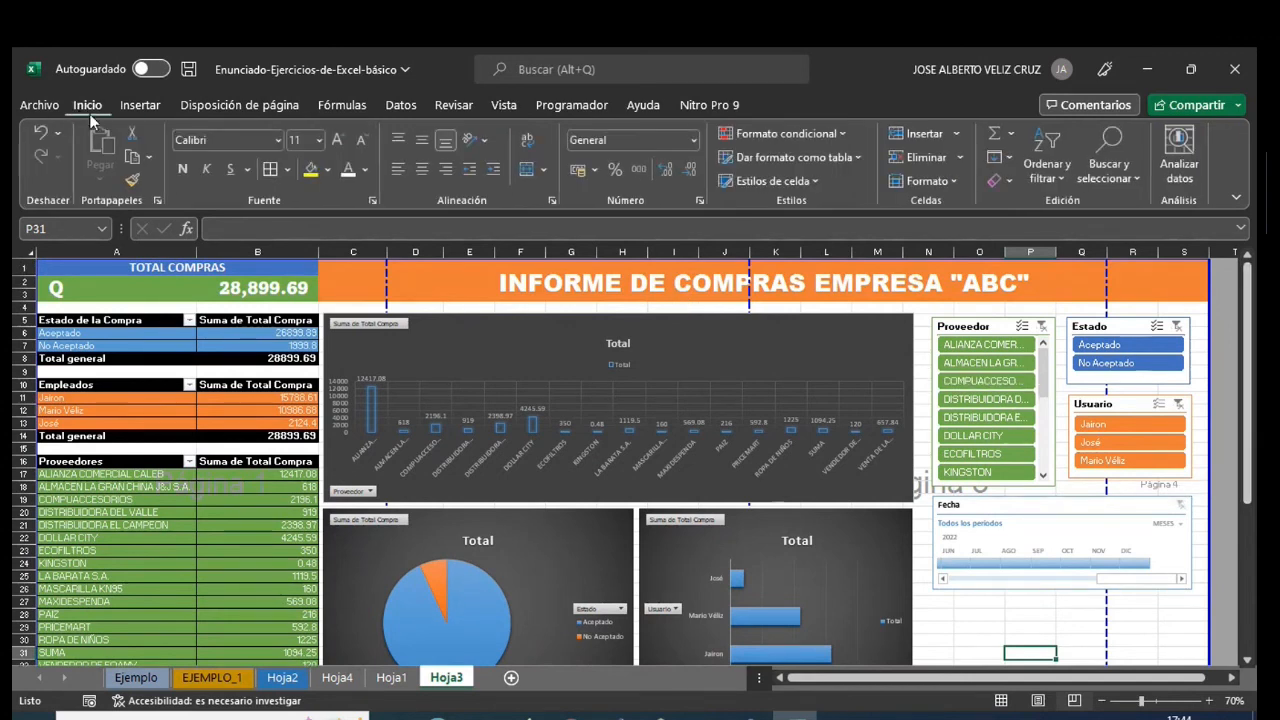
{"action": "double_click", "coordinate": [88, 105]}
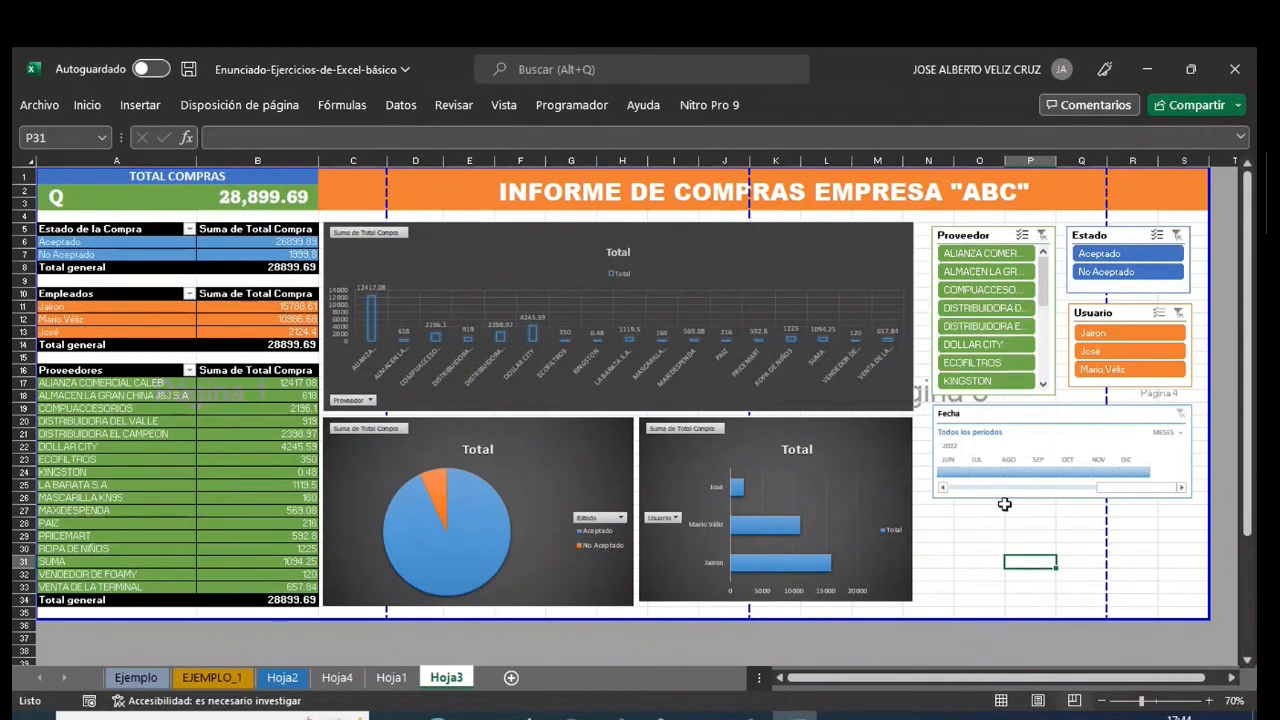
{"action": "left_click", "coordinate": [985, 536]}
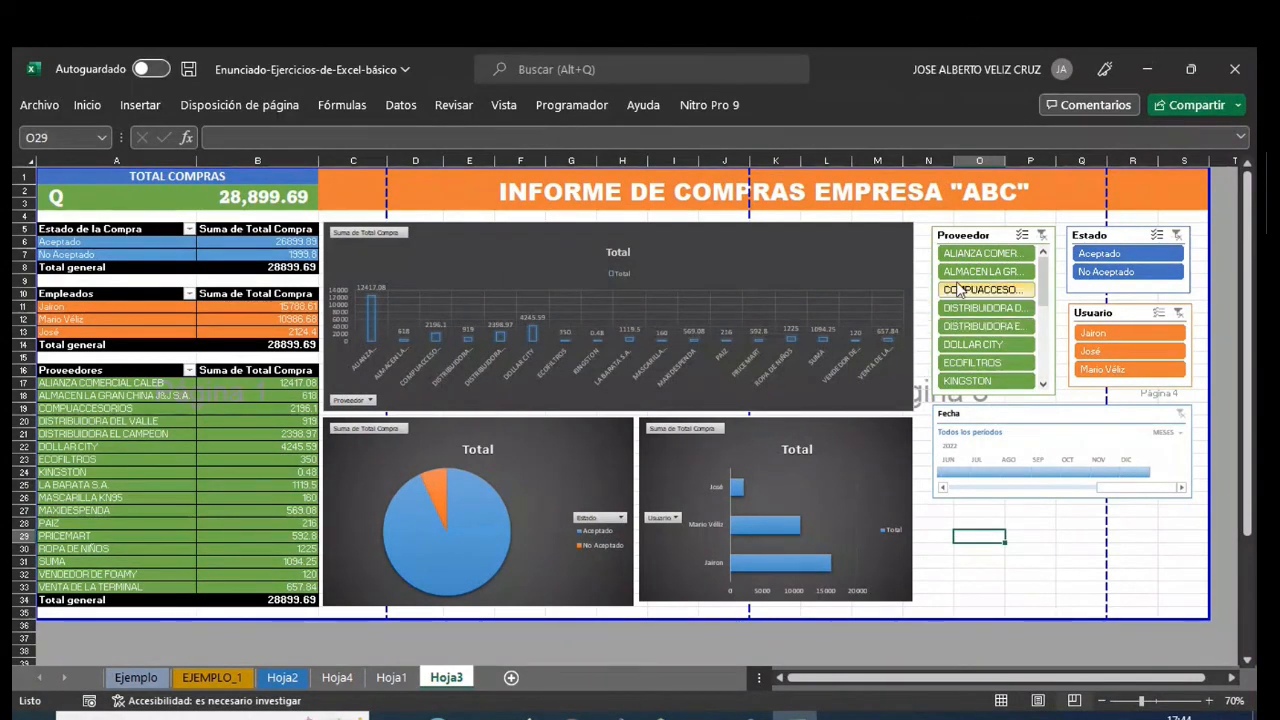
- Test the Proveedor slicer with ALIANZA COMERCIAL CALEB, ALMACEN LA GRAN CHINA J&J S.A., COMPUACCESORIOS and DISTRIBUIDORA EL CAMPEON in turn
{"action": "left_click", "coordinate": [975, 253]}
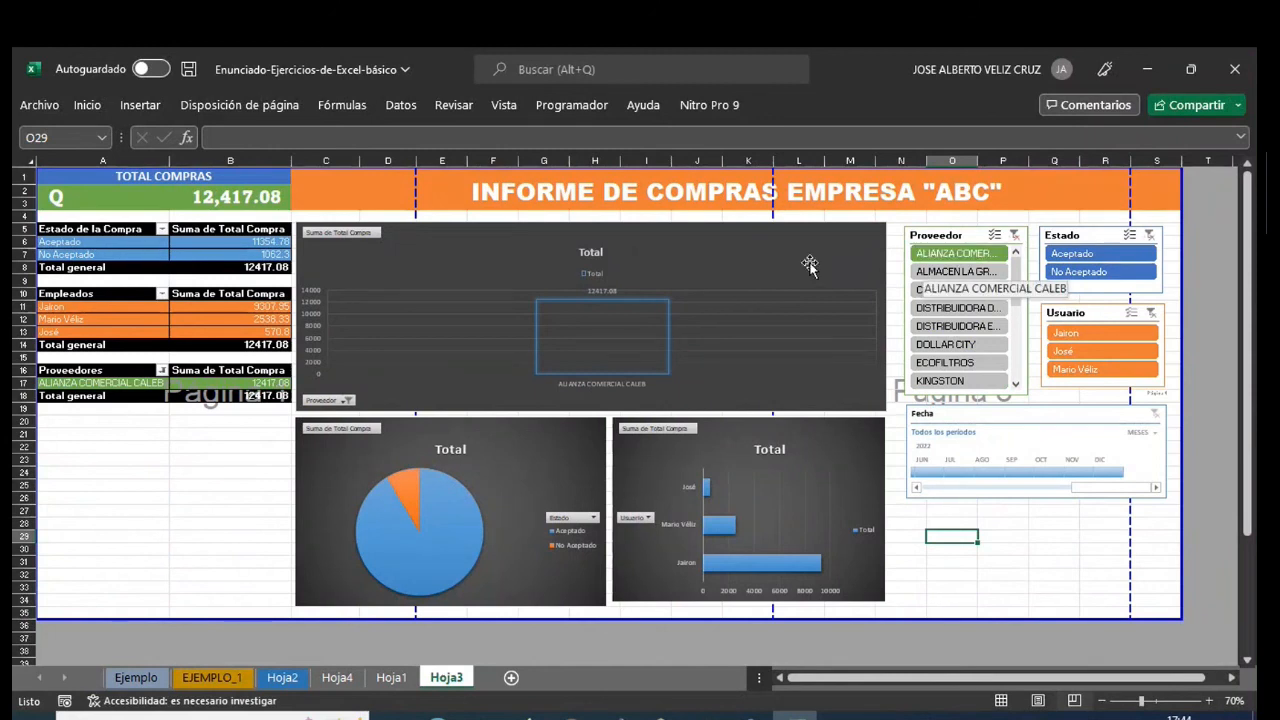
{"action": "left_click", "coordinate": [950, 272]}
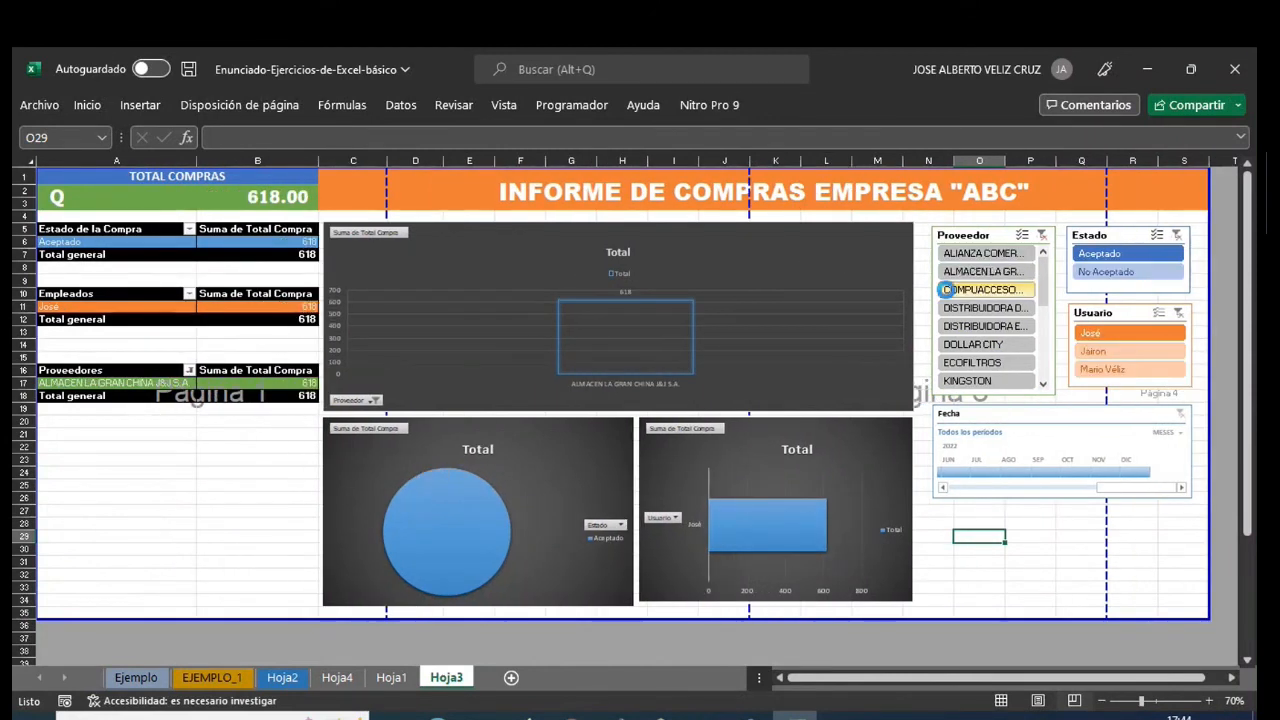
{"action": "left_click", "coordinate": [948, 290]}
{"action": "left_click", "coordinate": [960, 326]}
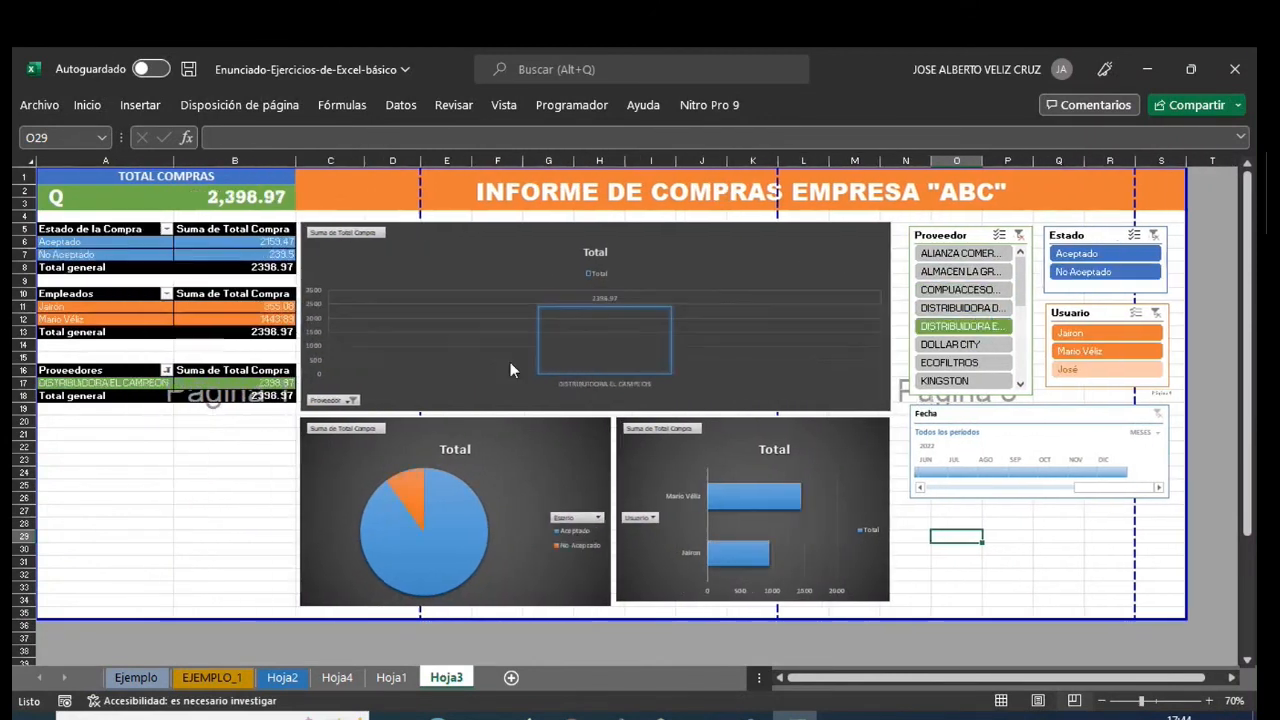
- Review the source purchase records on Hoja1 and return to the Hoja3 dashboard
{"action": "left_click", "coordinate": [391, 678]}
{"action": "scroll", "coordinate": [380, 428], "scroll_direction": "down", "scroll_amount": 2}
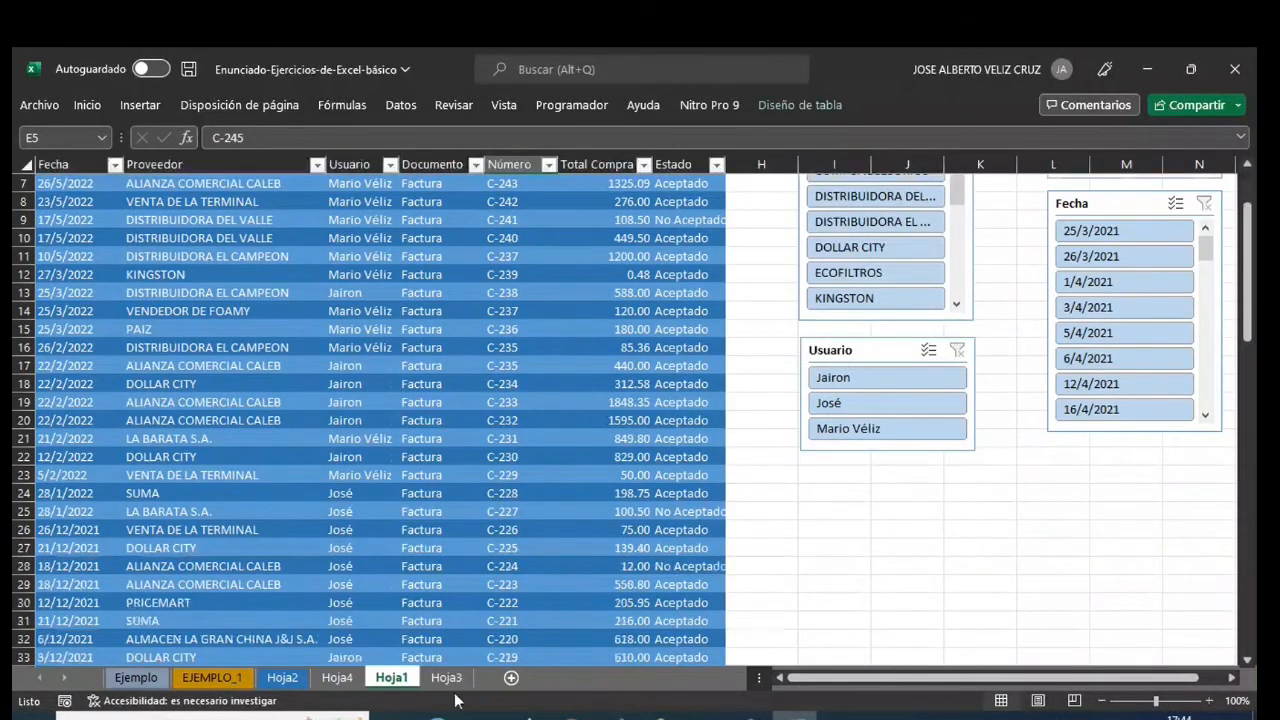
{"action": "left_click", "coordinate": [452, 676]}
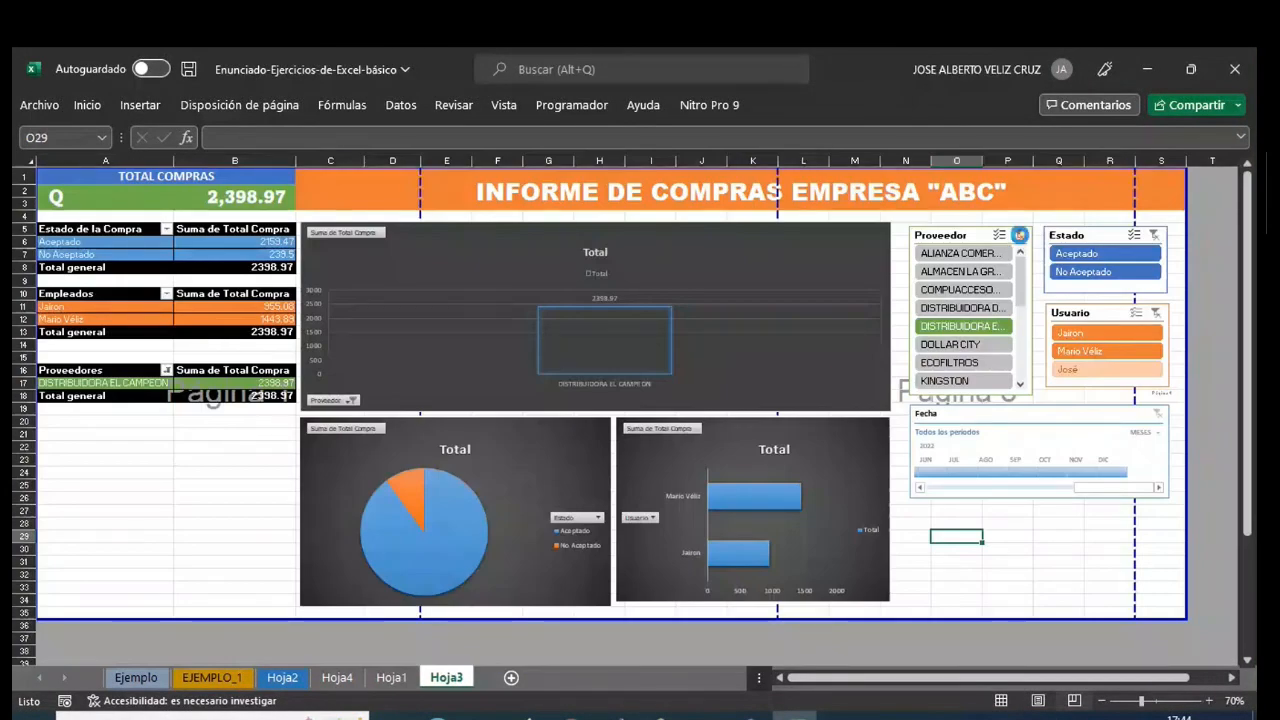
- Clear the Proveedor filter and use the slicer's multi-select to exclude the suppliers from ALIANZA COMERCIAL CALEB through ECOFILTROS
{"action": "left_click", "coordinate": [1019, 234]}
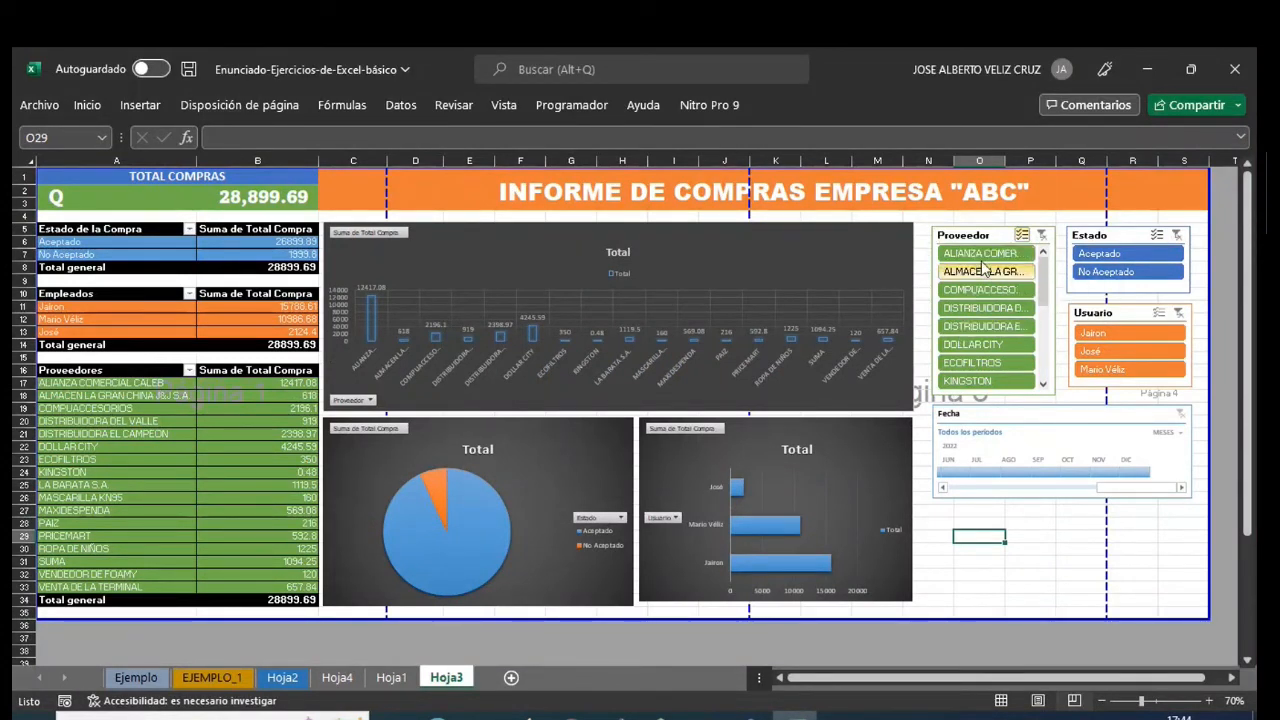
{"action": "left_click", "coordinate": [1008, 253]}
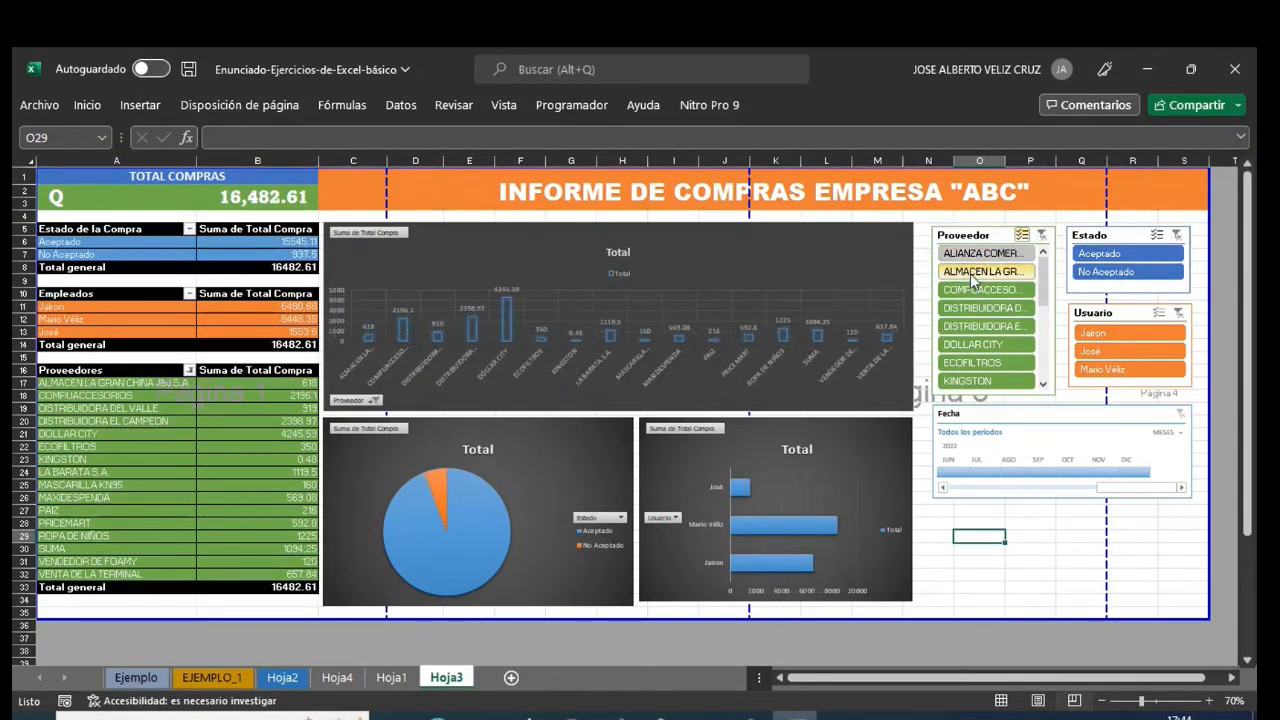
{"action": "left_click", "coordinate": [980, 271]}
{"action": "left_click", "coordinate": [962, 289]}
{"action": "left_click", "coordinate": [978, 308]}
{"action": "left_click", "coordinate": [976, 326]}
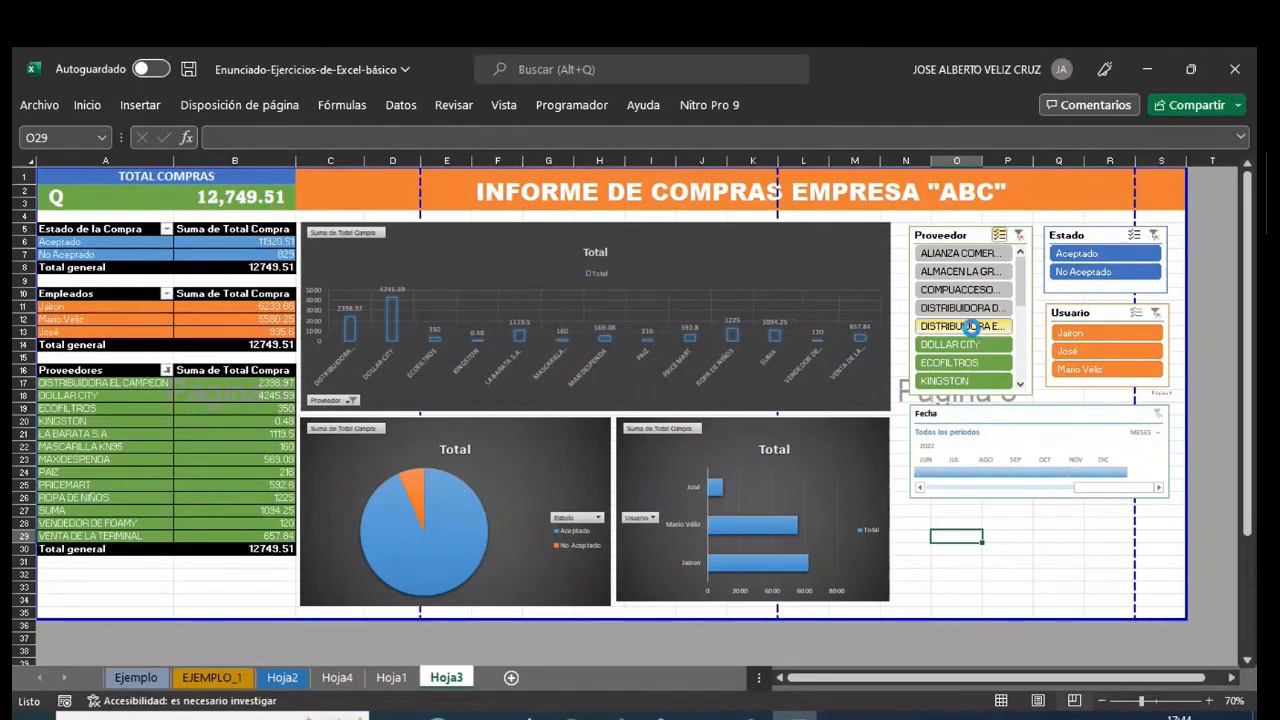
{"action": "left_click", "coordinate": [966, 346]}
{"action": "left_click", "coordinate": [966, 362]}
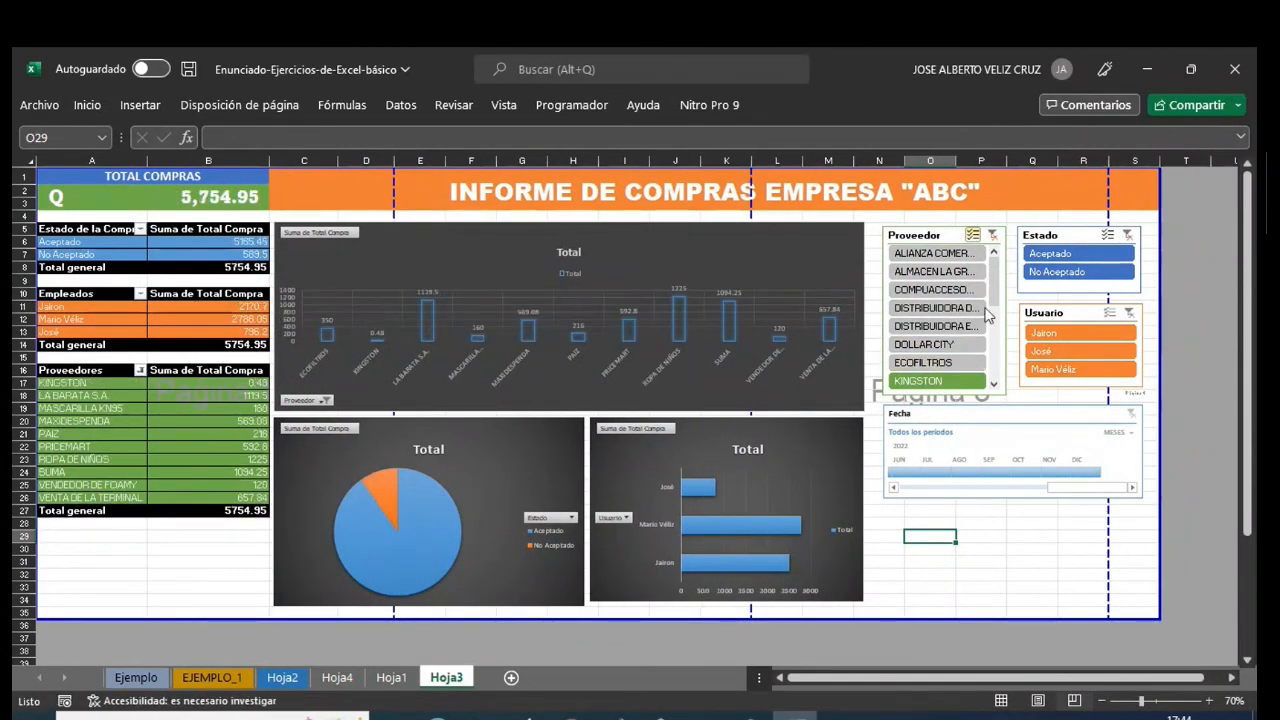
- Exclude VENTA DE LA TERMINAL and VENDEDOR DE FOAMY from the Proveedor slicer selection as well
{"action": "scroll", "coordinate": [996, 315], "scroll_direction": "down", "scroll_amount": 2}
{"action": "scroll", "coordinate": [996, 315], "scroll_direction": "down", "scroll_amount": 5}
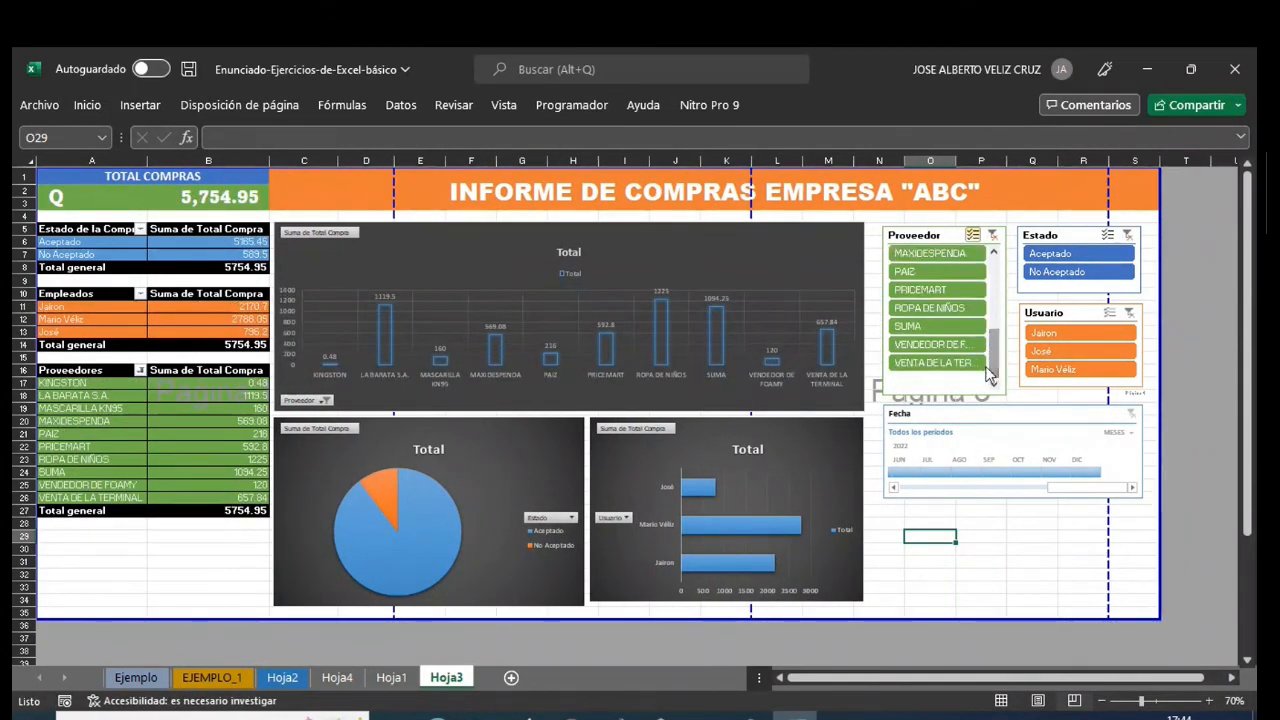
{"action": "left_click", "coordinate": [964, 362]}
{"action": "left_click", "coordinate": [948, 344]}
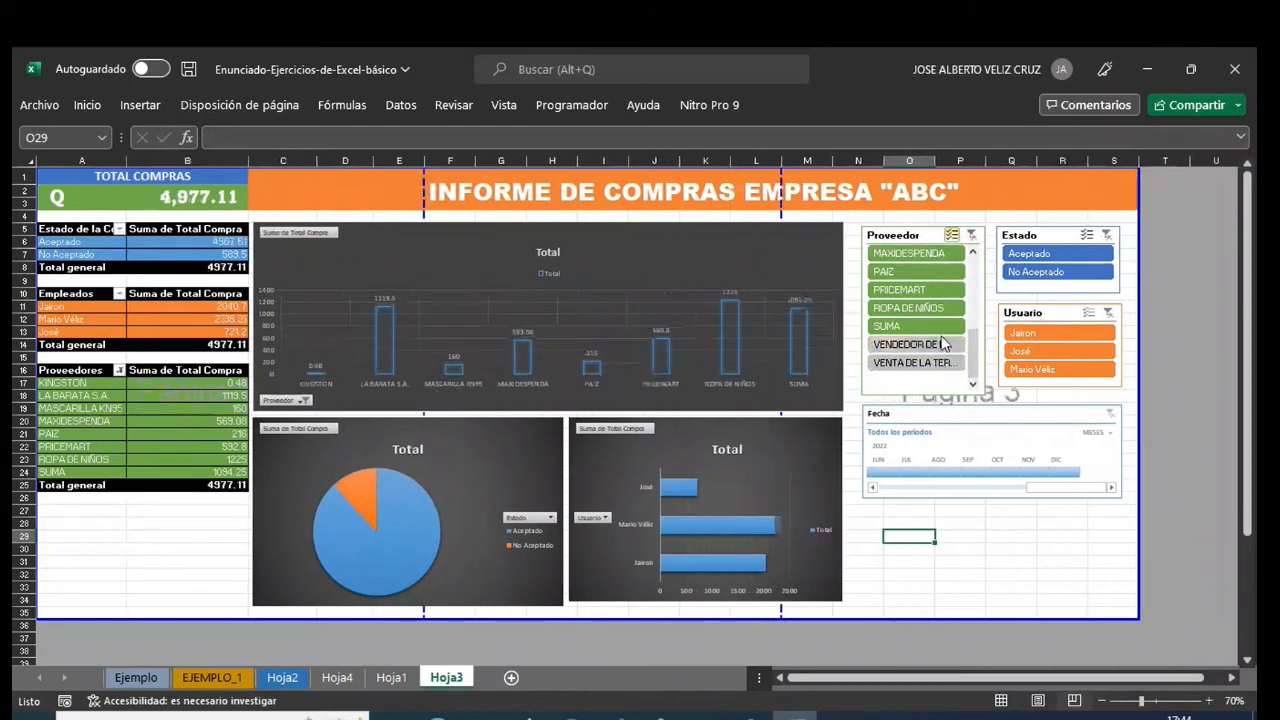
- Exclude SUMA from the Proveedor slicer selection and clear the whole Proveedor filter
{"action": "left_click", "coordinate": [915, 326]}
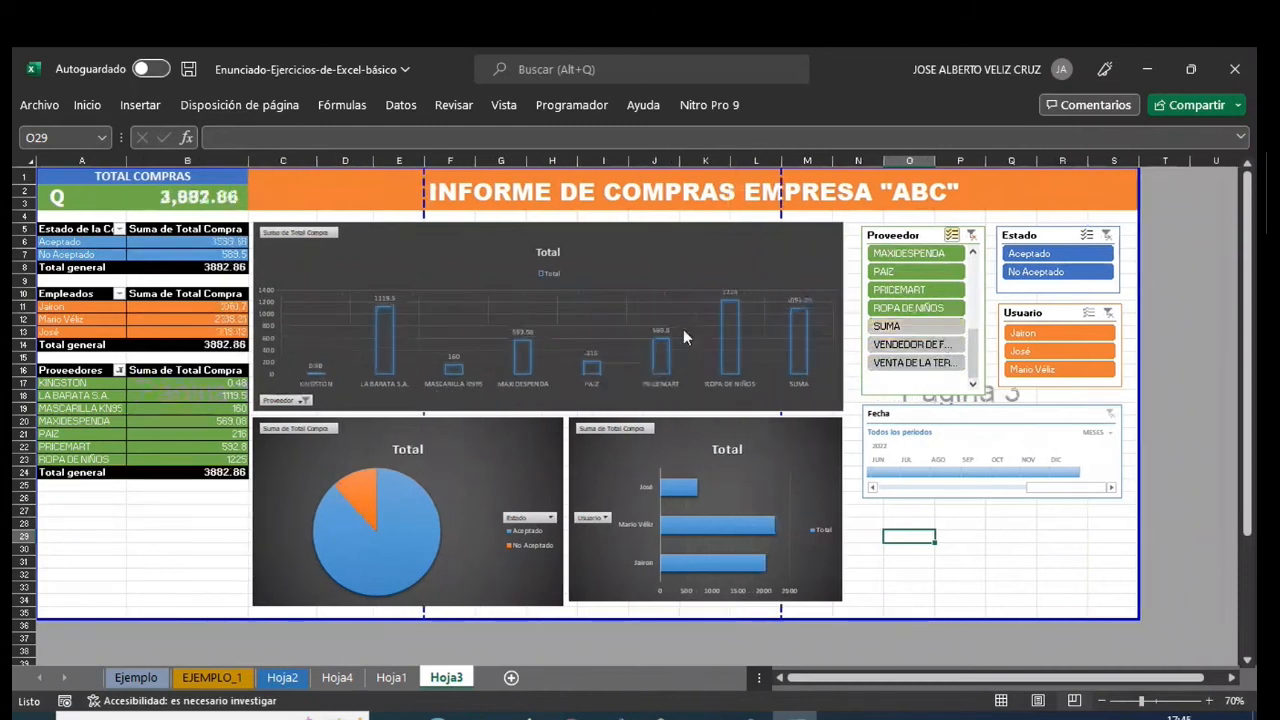
{"action": "left_click", "coordinate": [971, 235]}
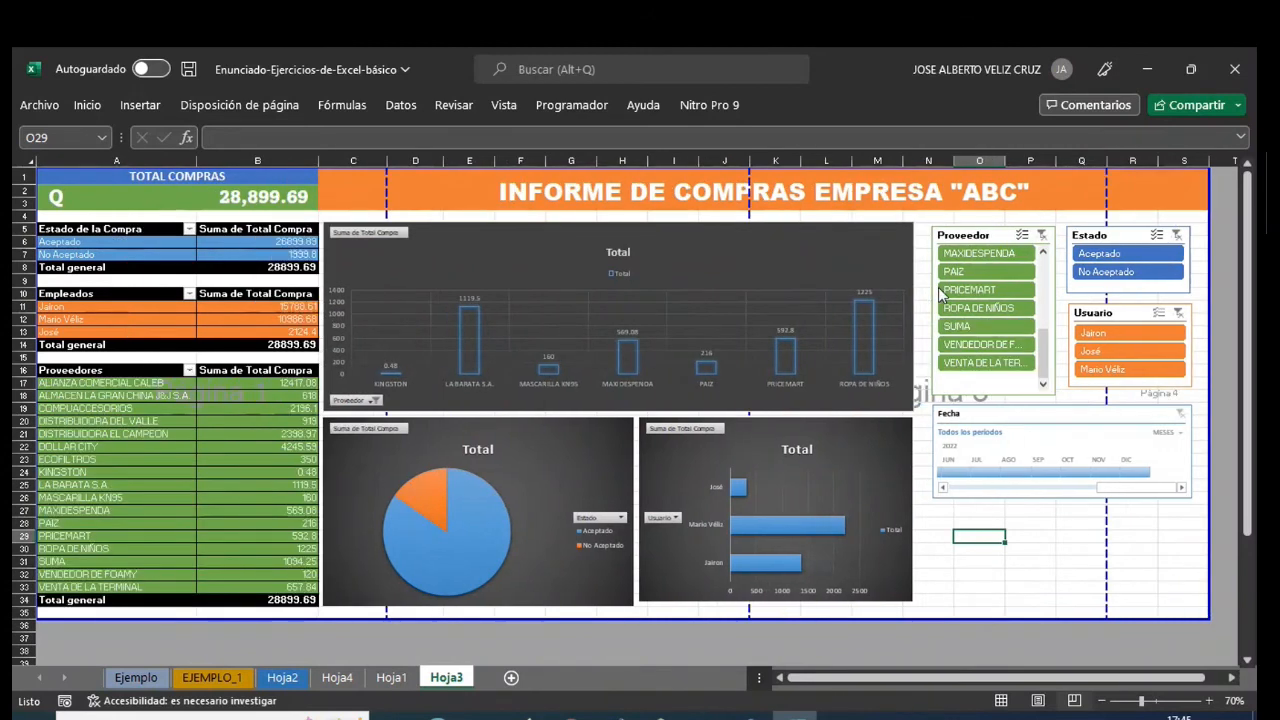
- Test the slicers together with Estado Aceptado and Proveedor MAXIDESPENDA, and clear both filters
{"action": "left_click", "coordinate": [1134, 256]}
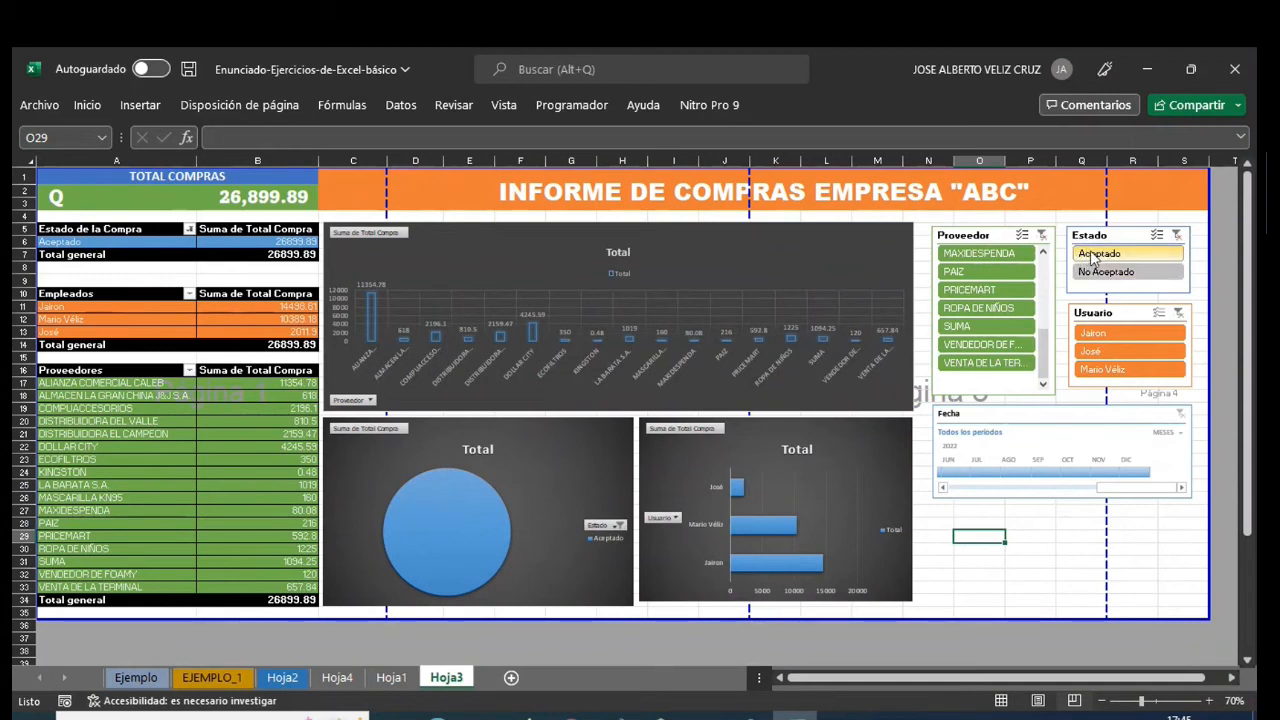
{"action": "left_click", "coordinate": [998, 258]}
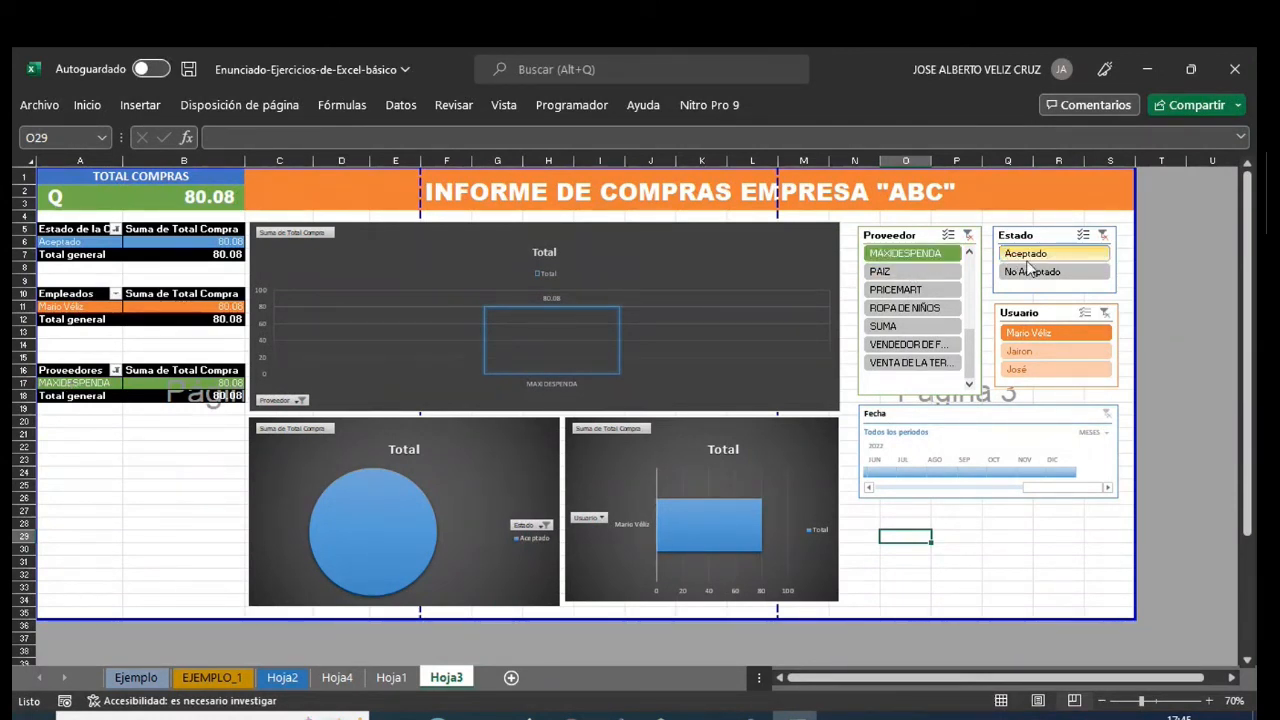
{"action": "left_click", "coordinate": [1103, 234]}
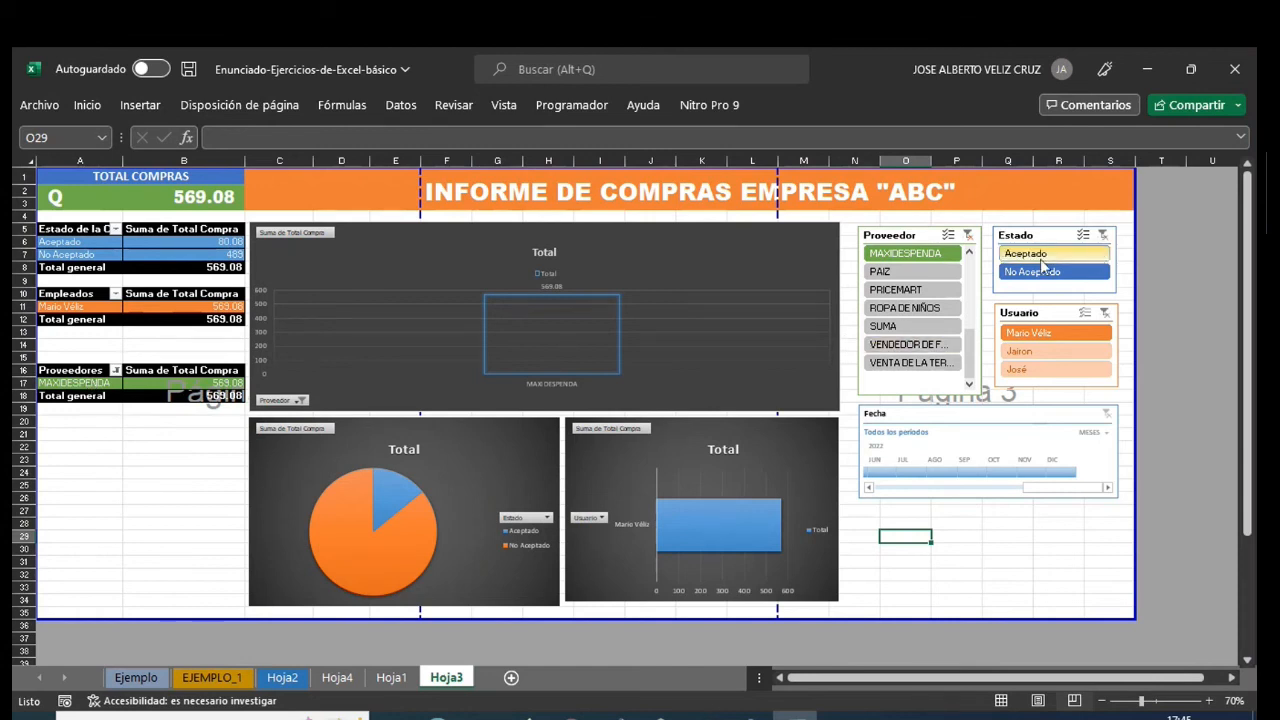
{"action": "left_click", "coordinate": [967, 234]}
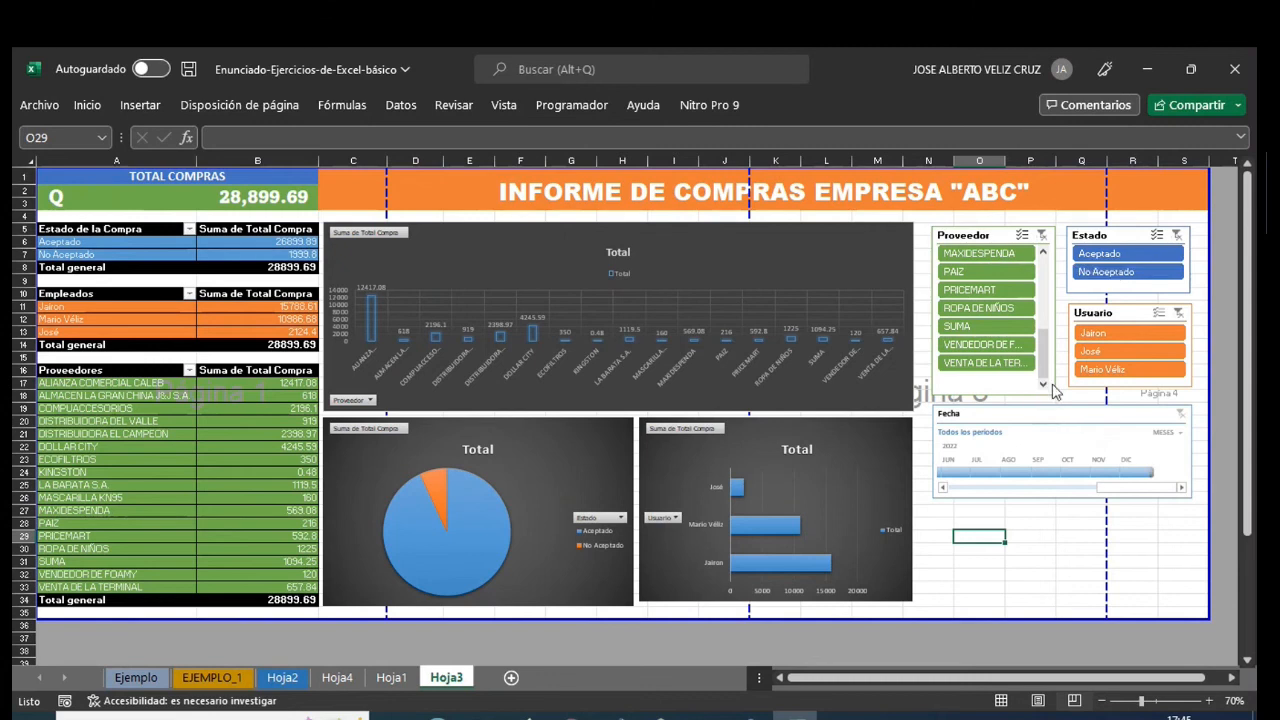
- Test the first employee in Usuario with Estado Aceptado and supplier ALMACEN LA GRAN CHINA J&J S.A., and clear all three slicer filters
{"action": "left_click", "coordinate": [1100, 336]}
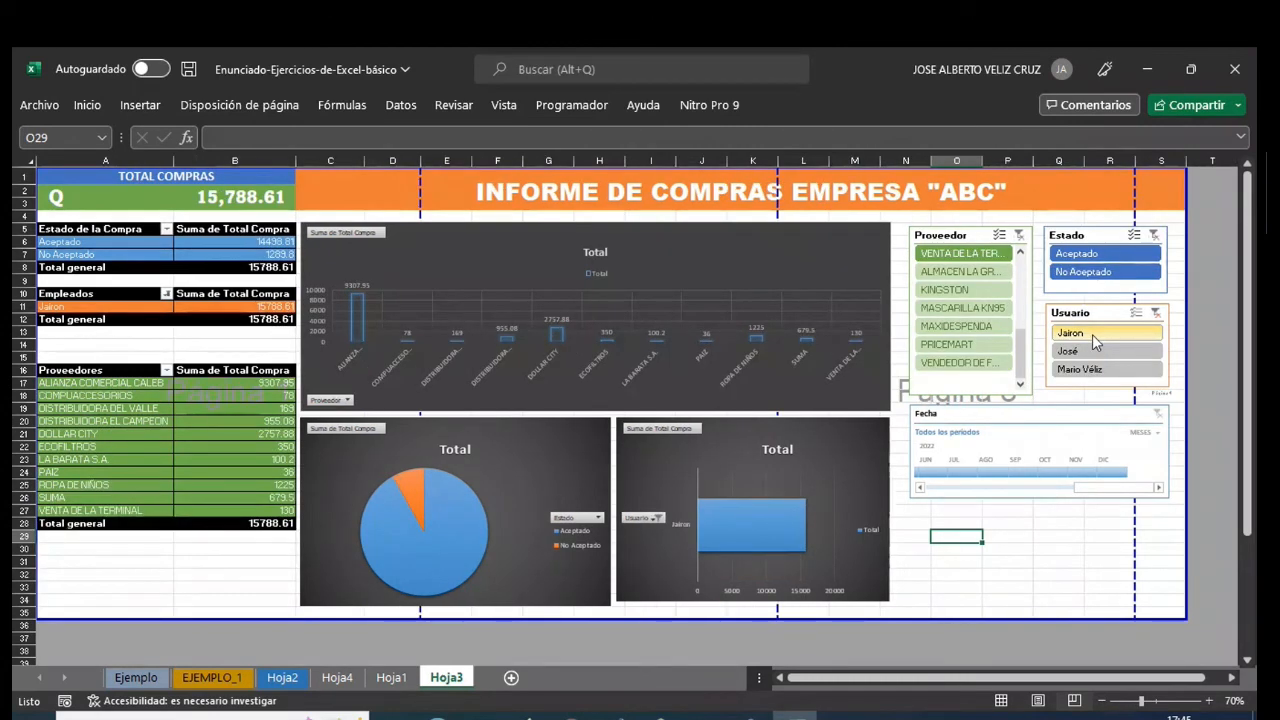
{"action": "left_click", "coordinate": [1097, 270]}
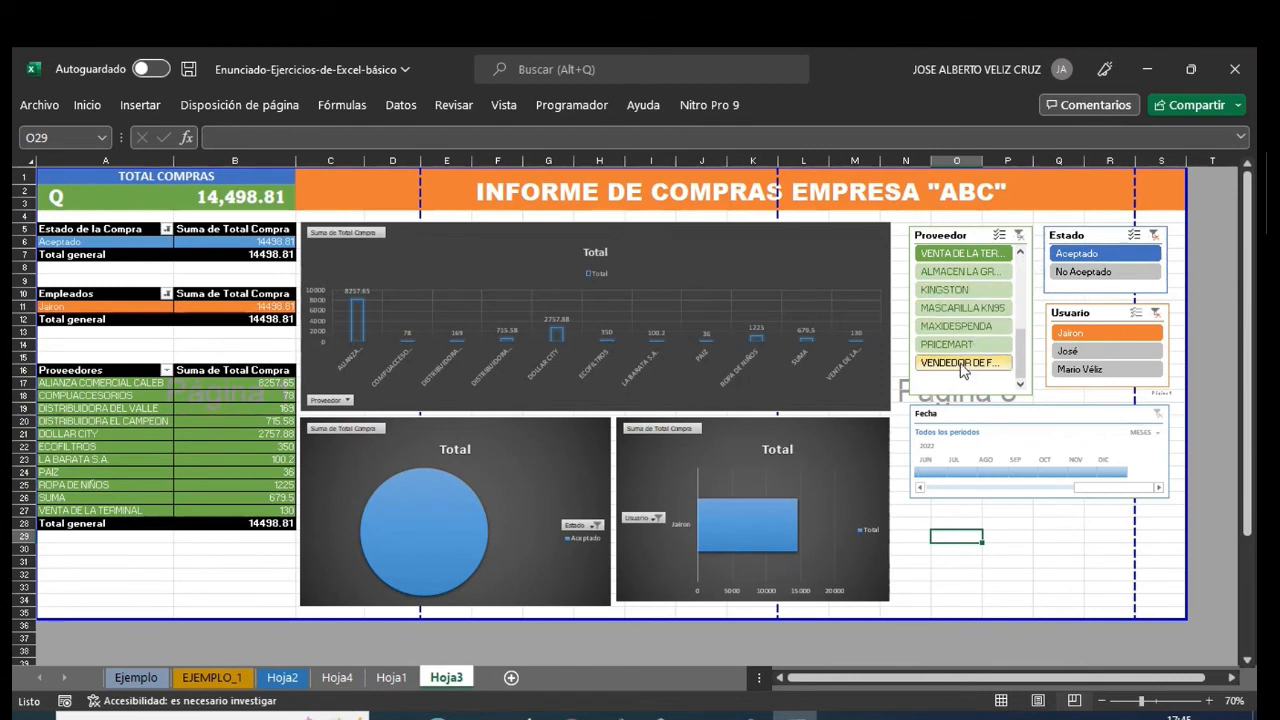
{"action": "left_click", "coordinate": [963, 289]}
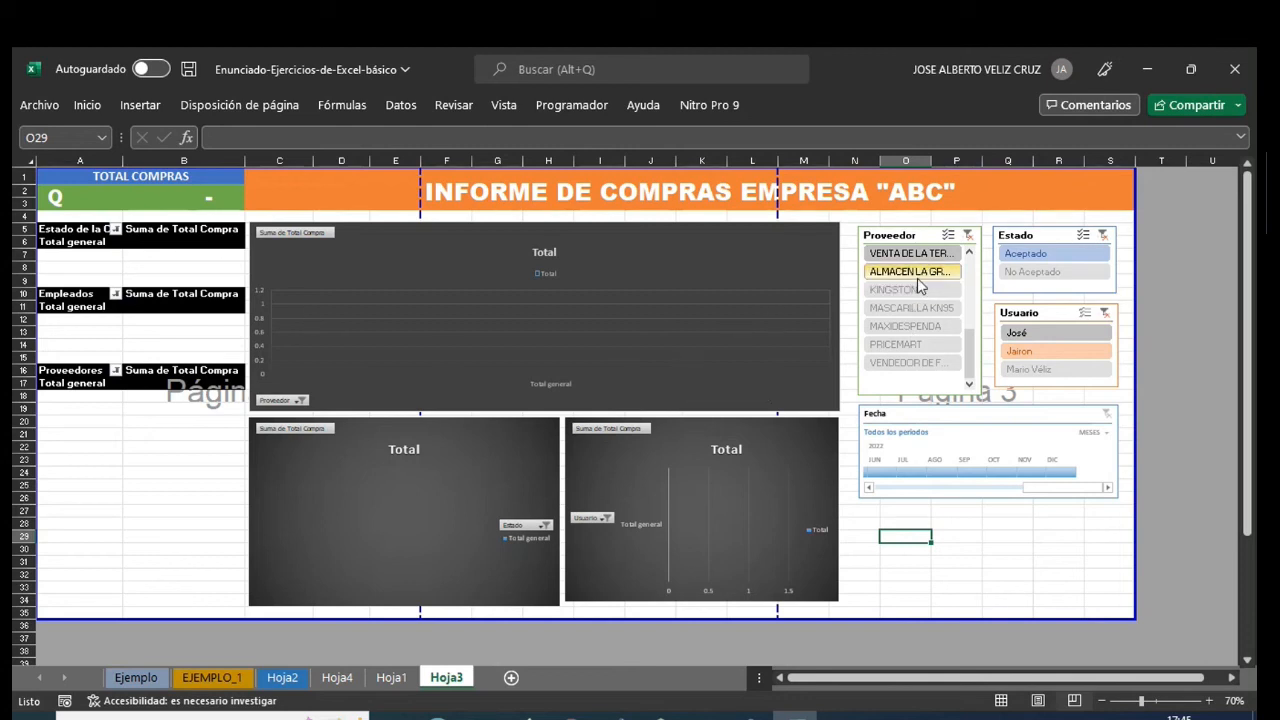
{"action": "left_click", "coordinate": [967, 236]}
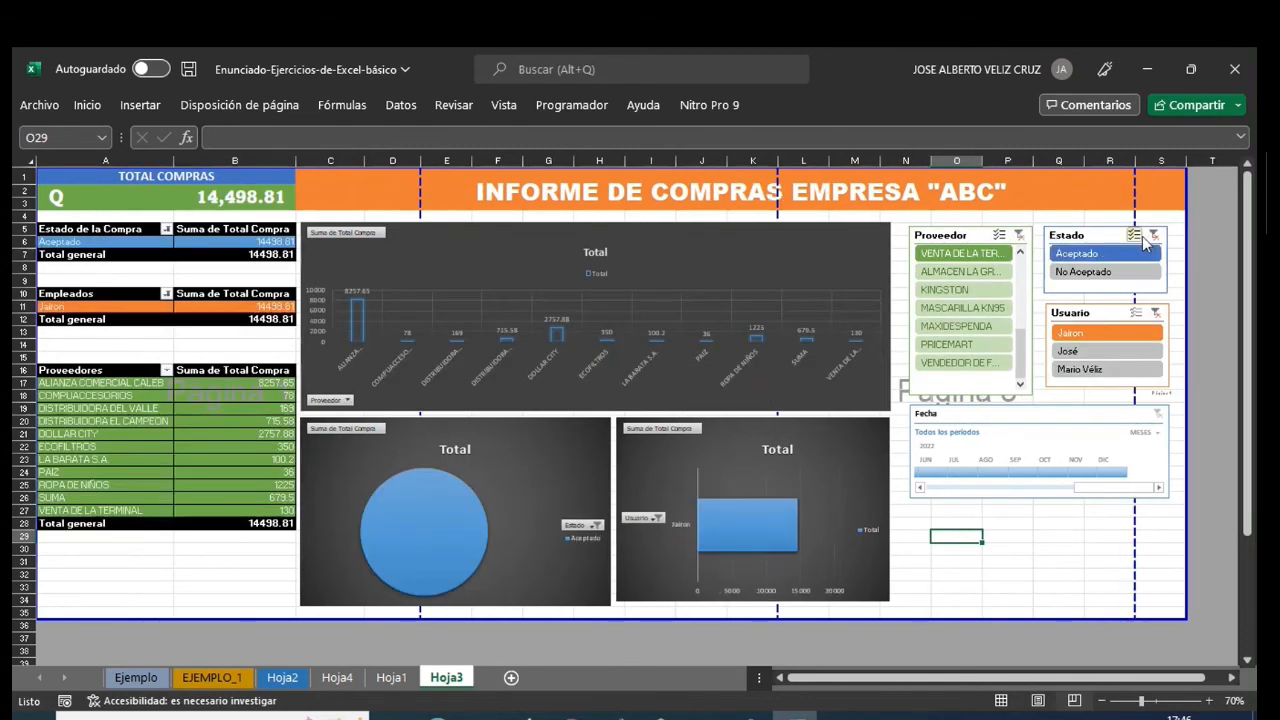
{"action": "left_click", "coordinate": [1156, 313]}
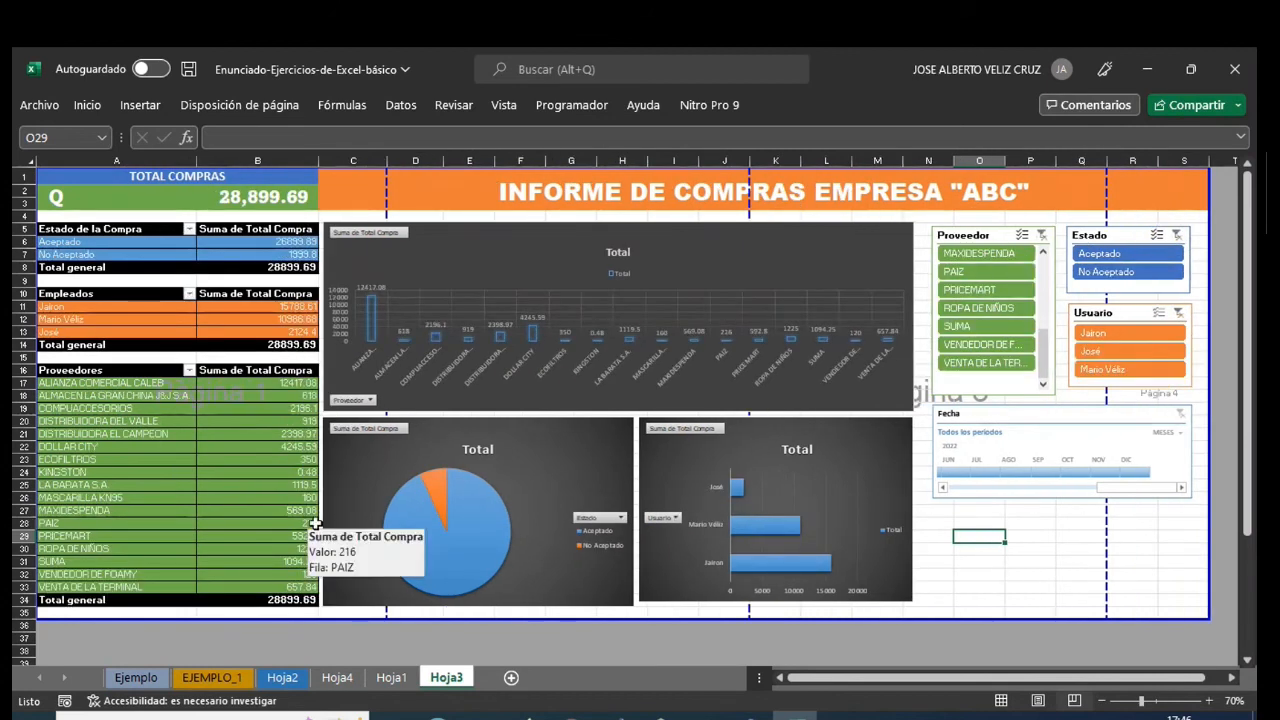
- Filter the Fecha timeline to August 2022 and test the Estado slicer with Aceptado and No Aceptado
{"action": "left_click", "coordinate": [1015, 469]}
{"action": "left_click", "coordinate": [1017, 521]}
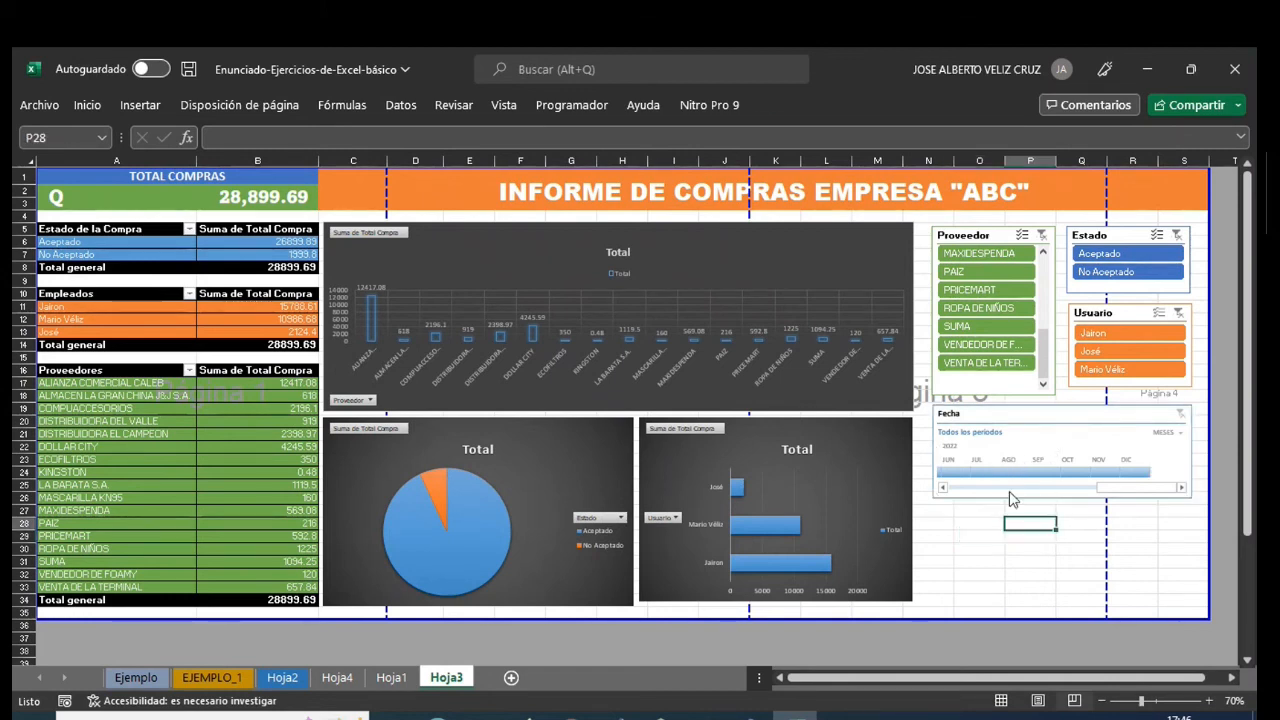
{"action": "left_click", "coordinate": [1010, 472]}
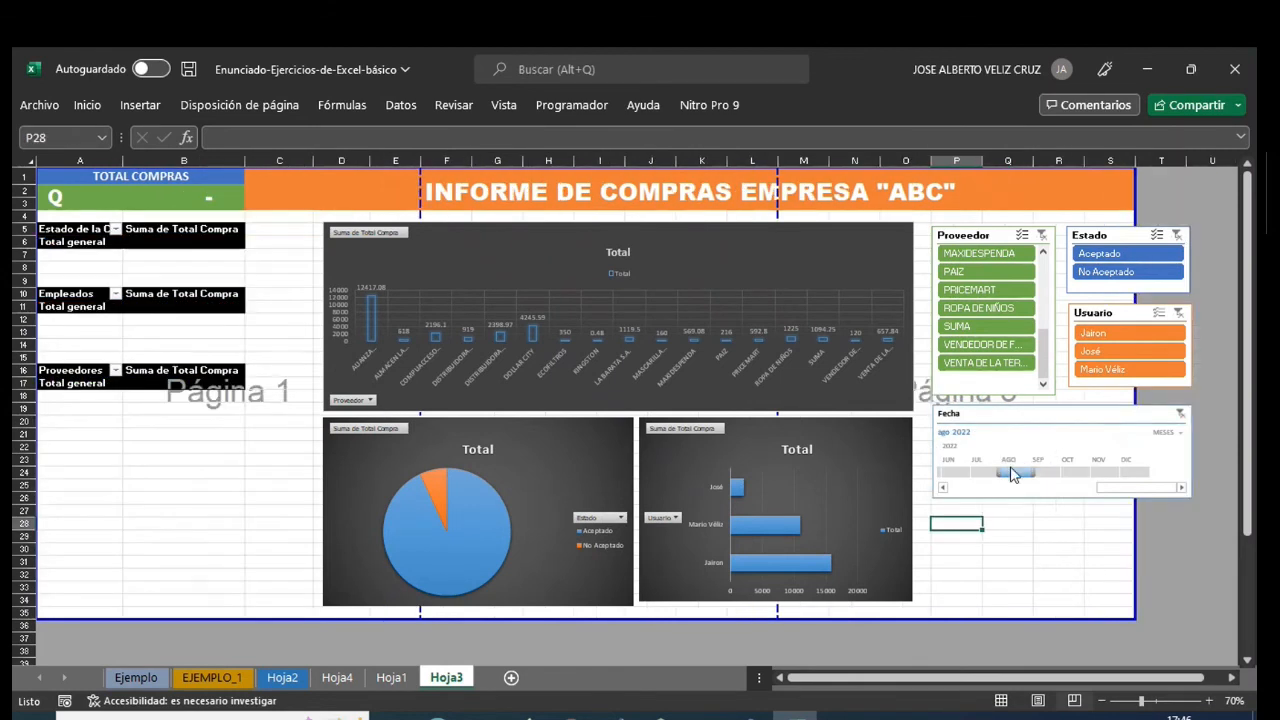
{"action": "left_click", "coordinate": [1028, 256]}
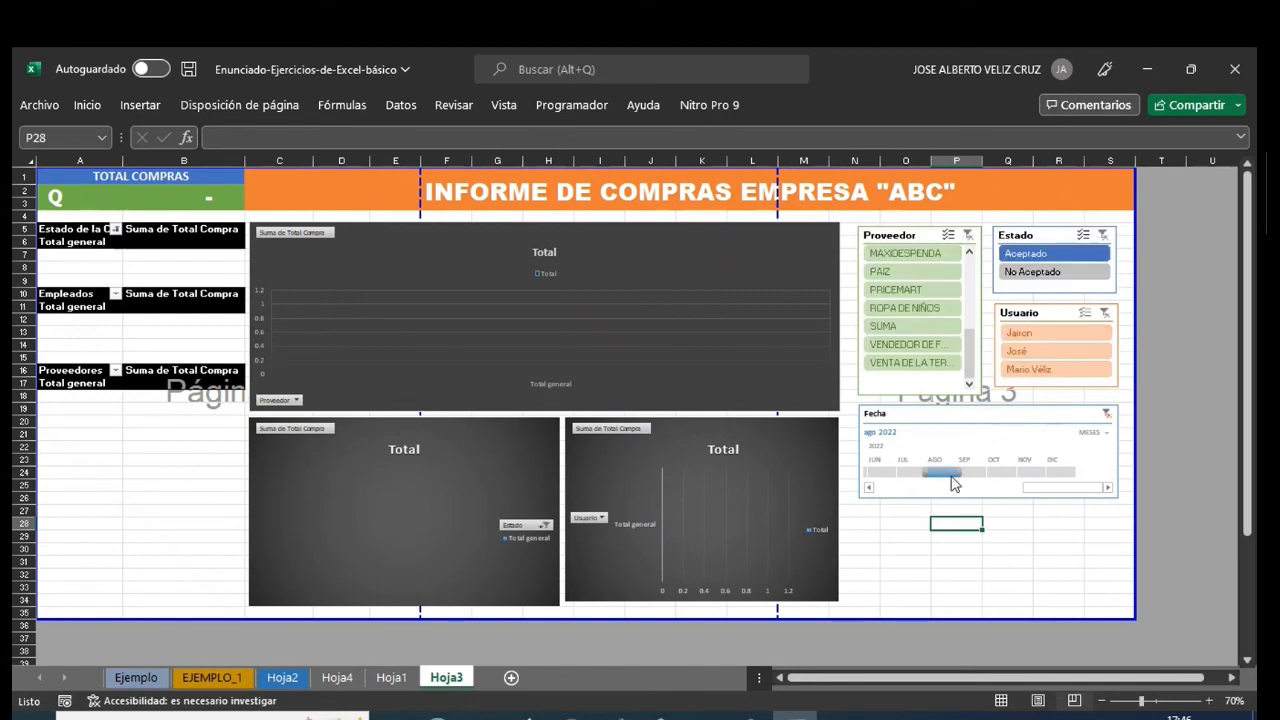
{"action": "left_click", "coordinate": [1028, 280]}
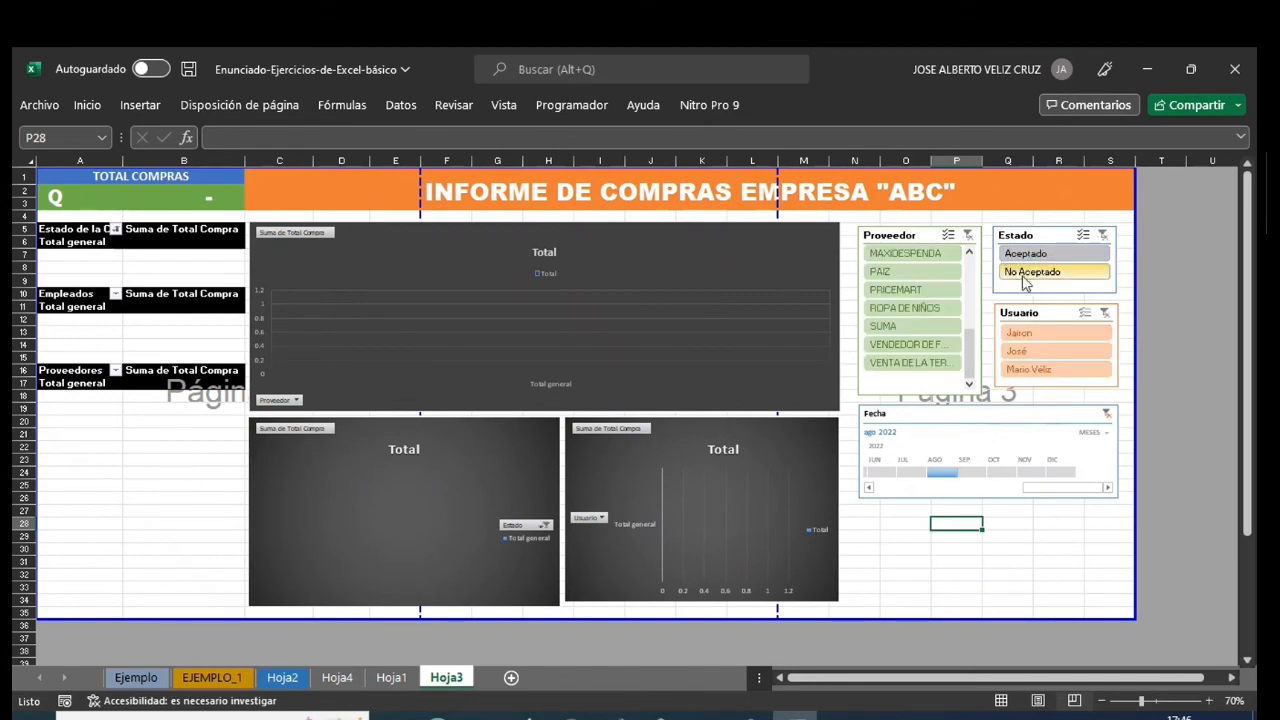
- Filter the Fecha timeline to July 2022 and clear the Estado and Fecha filters
{"action": "left_click", "coordinate": [908, 473]}
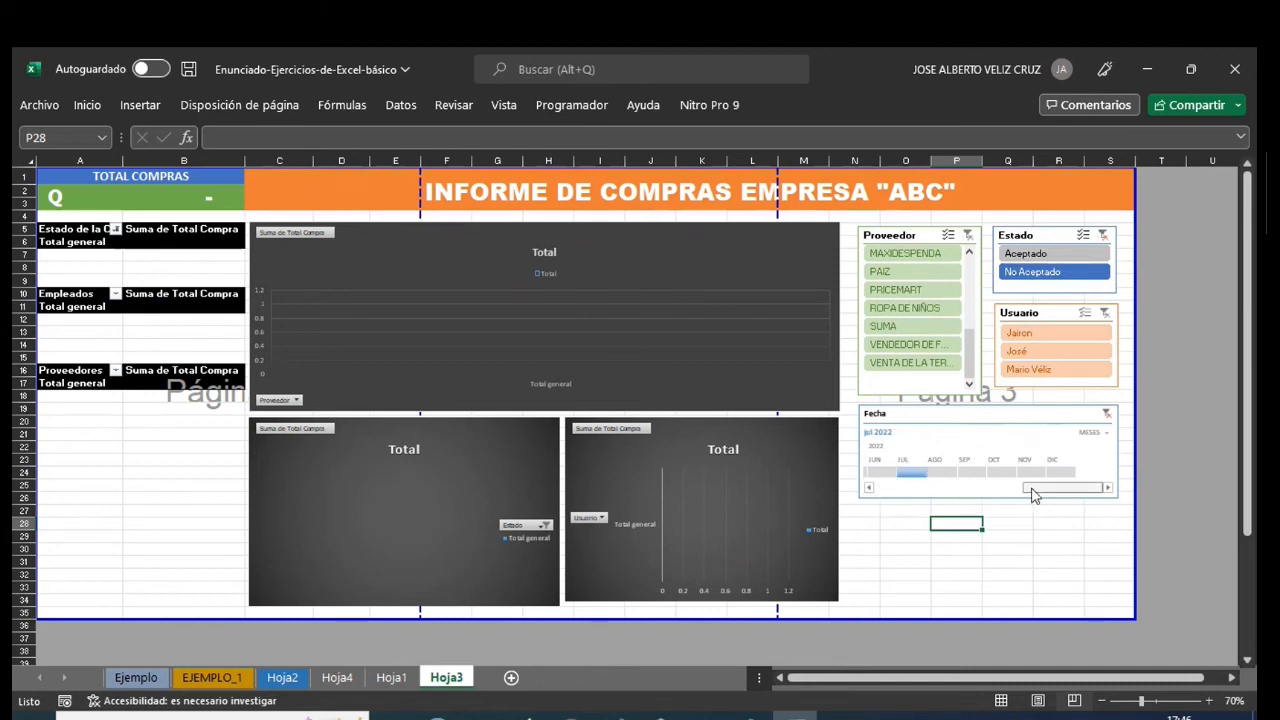
{"action": "left_click_drag", "start_coordinate": [1032, 489], "coordinate": [1012, 489]}
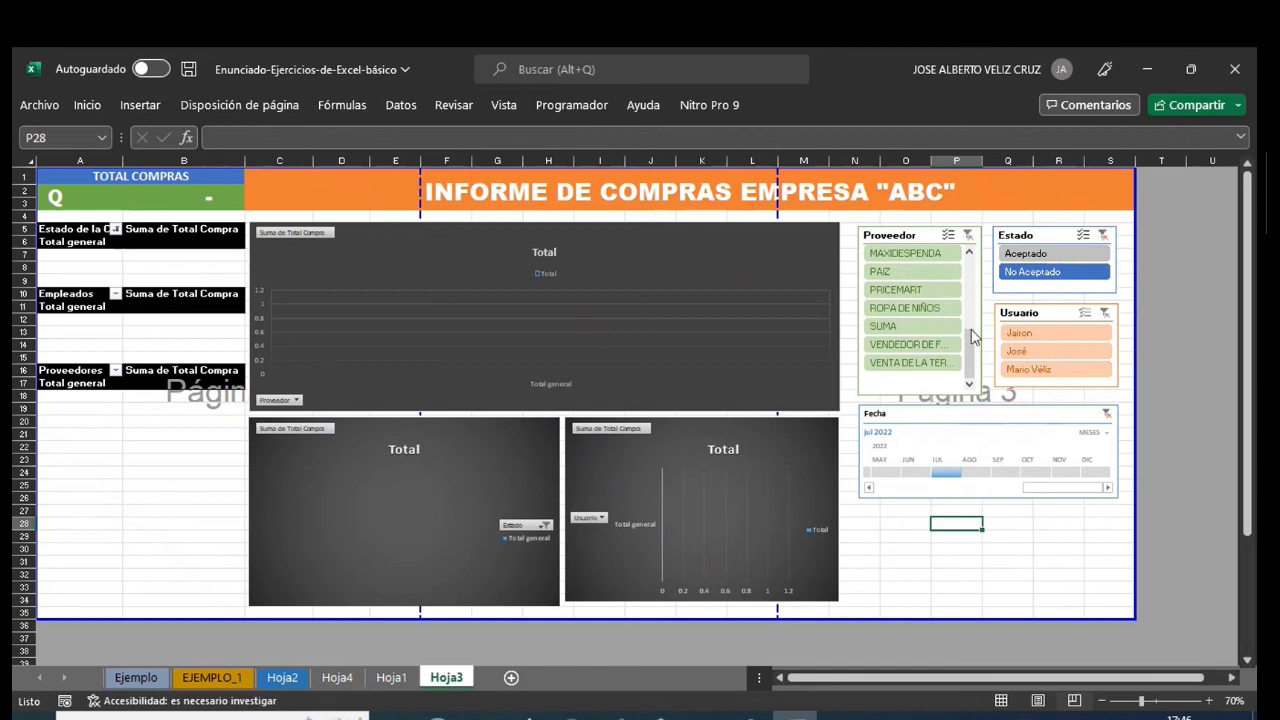
{"action": "left_click", "coordinate": [969, 237]}
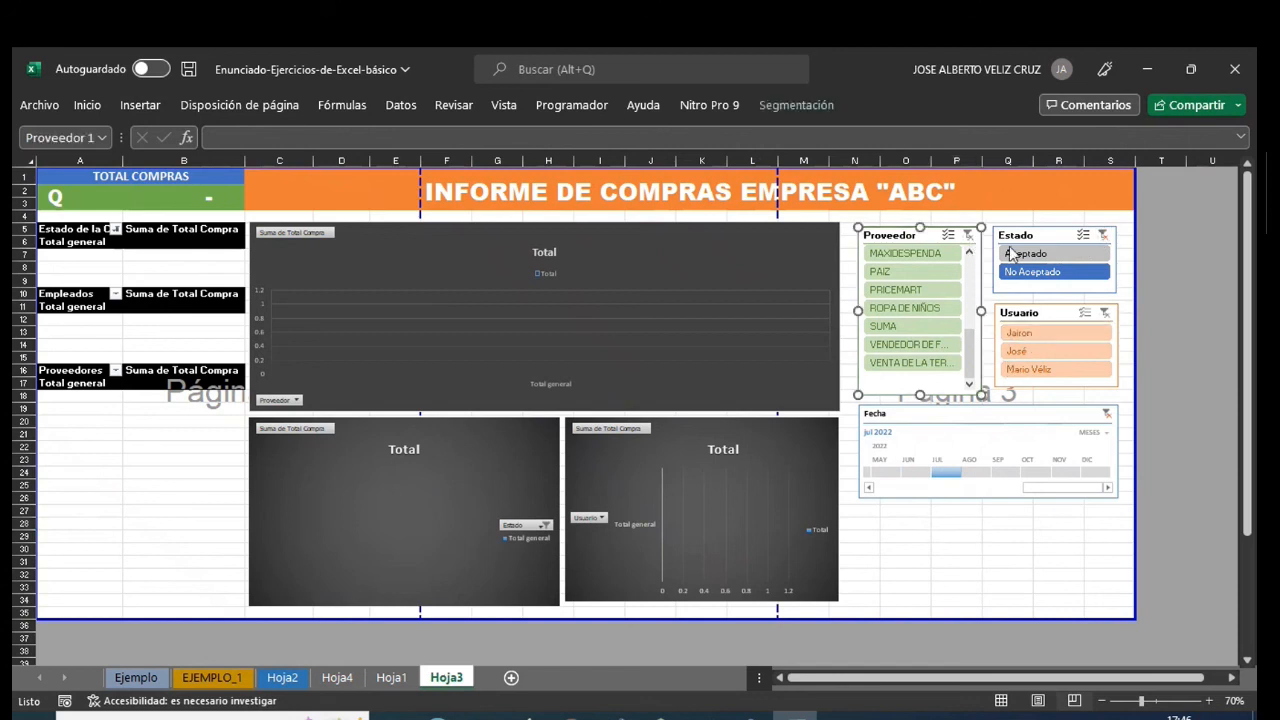
{"action": "left_click", "coordinate": [1103, 315]}
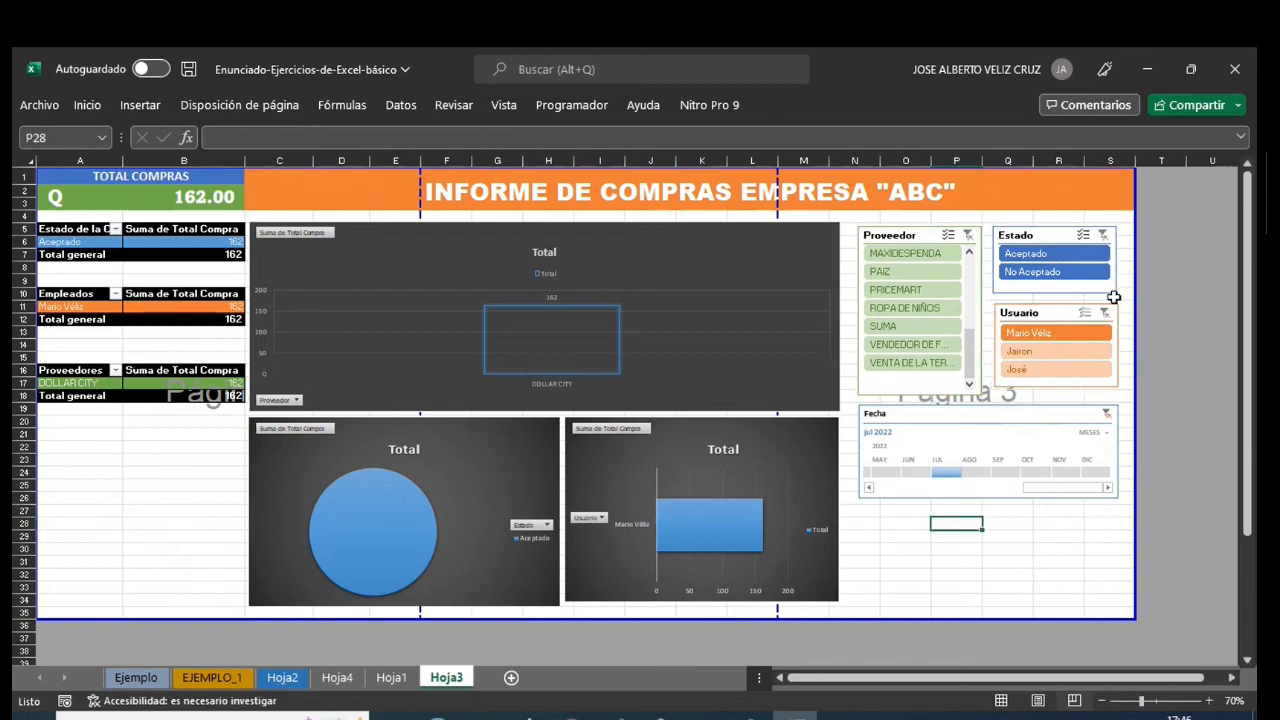
{"action": "key", "text": "Escape"}
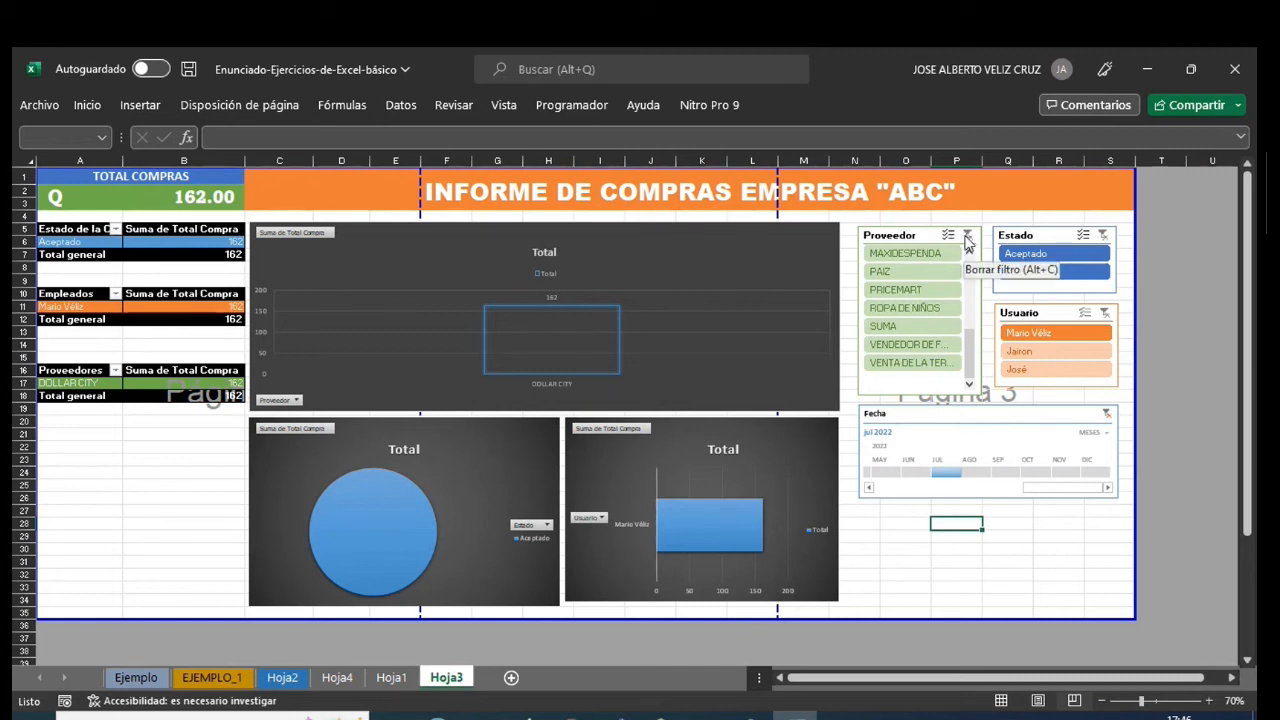
{"action": "left_click", "coordinate": [891, 574]}
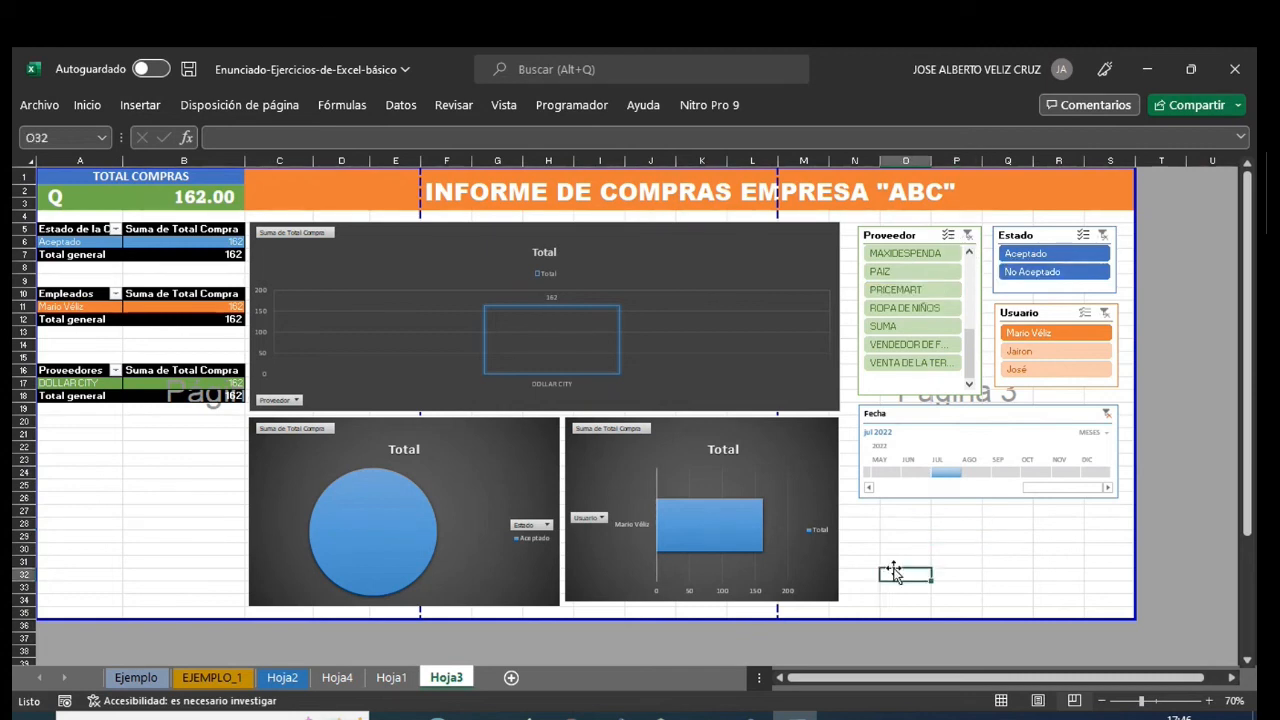
{"action": "left_click", "coordinate": [1106, 415]}
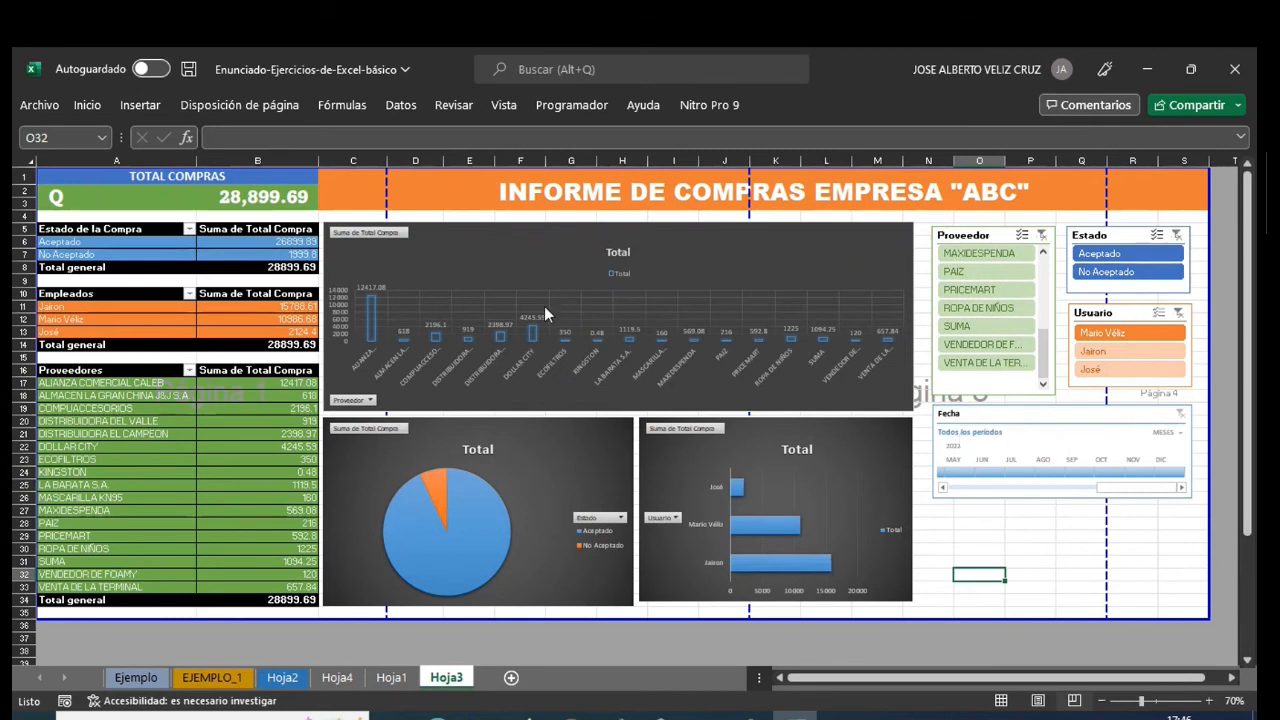
- Filter the Fecha timeline to May 2022, test Estado with Aceptado and No Aceptado, and clear both filters
{"action": "mouse_move", "coordinate": [200, 413]}
{"action": "left_click", "coordinate": [960, 472]}
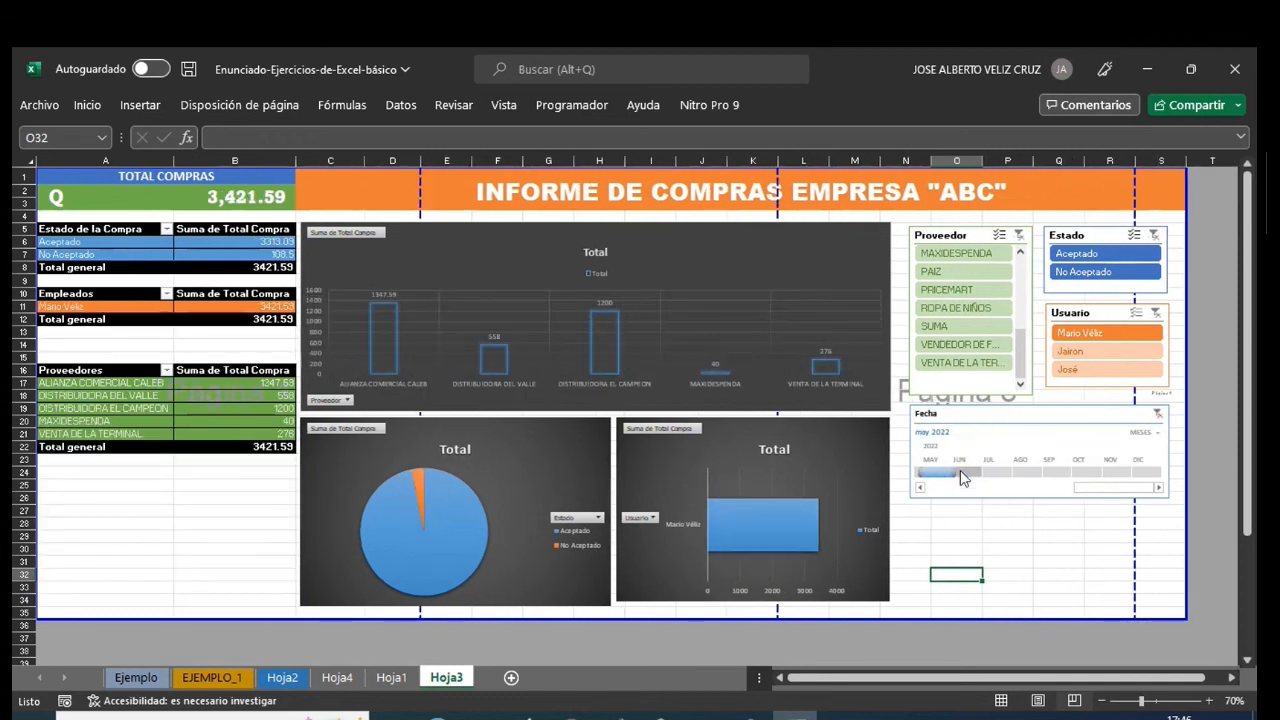
{"action": "left_click", "coordinate": [1078, 256]}
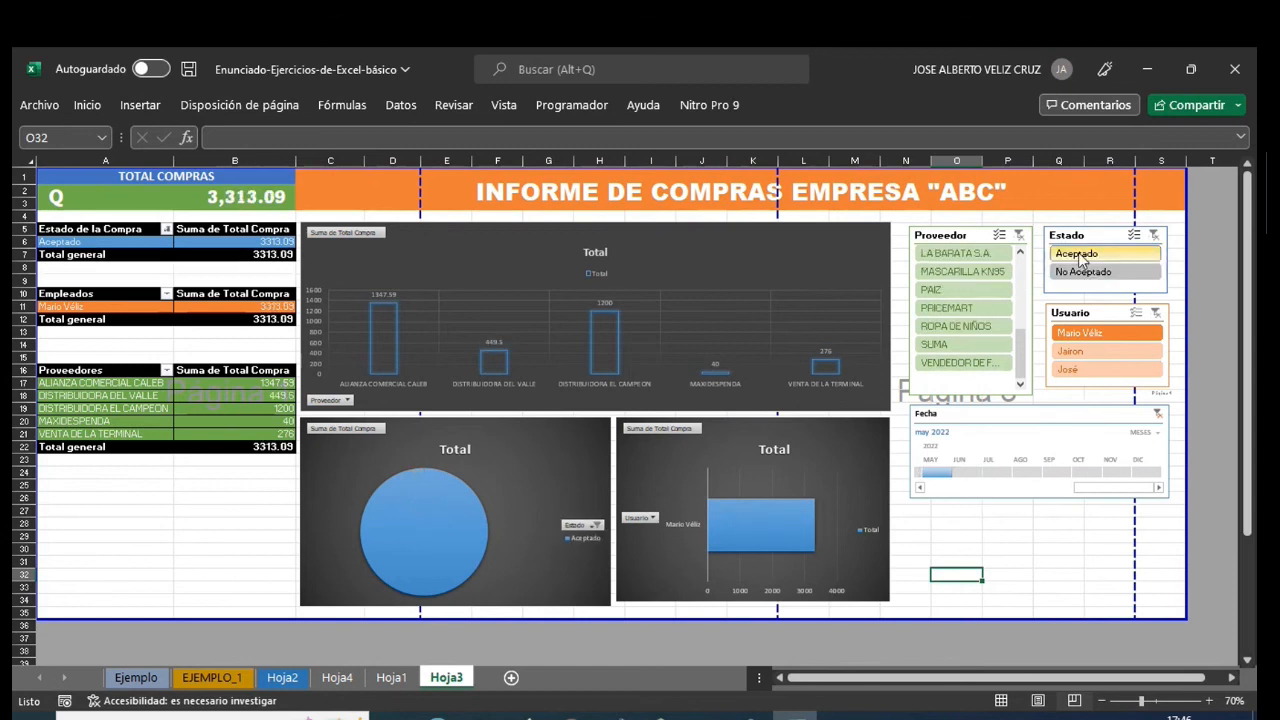
{"action": "left_click", "coordinate": [1070, 272]}
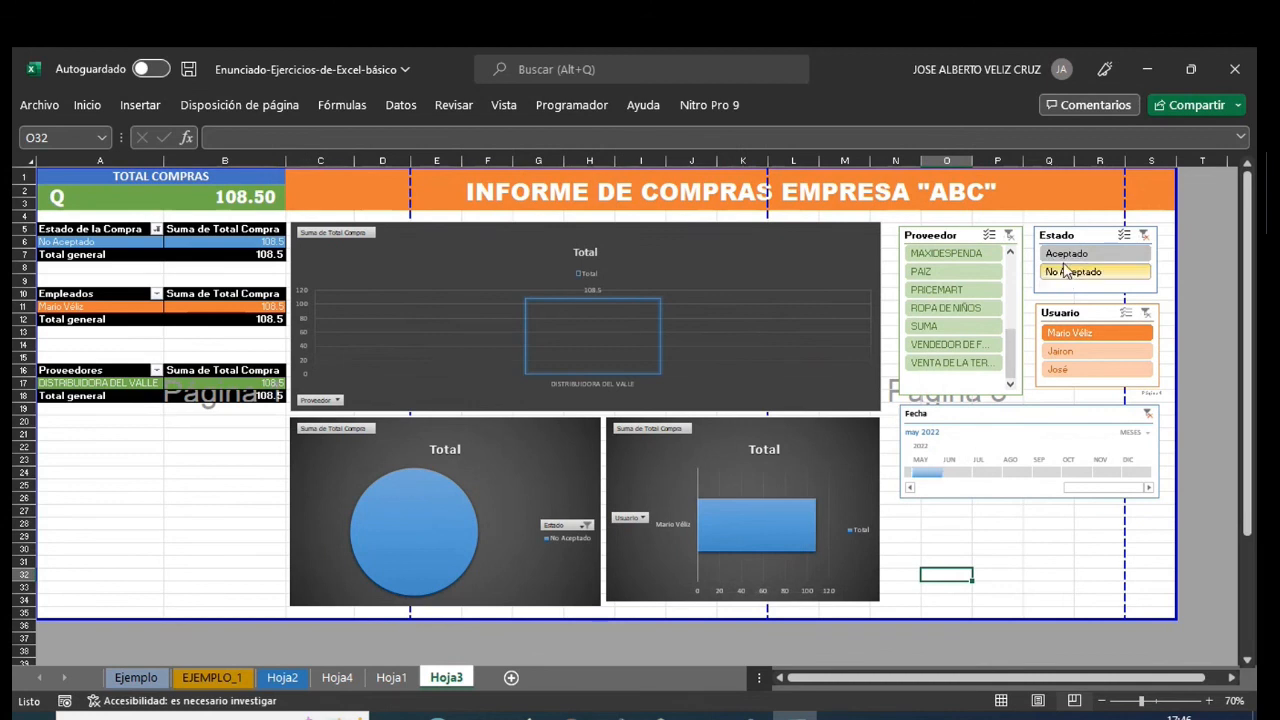
{"action": "left_click", "coordinate": [1144, 234]}
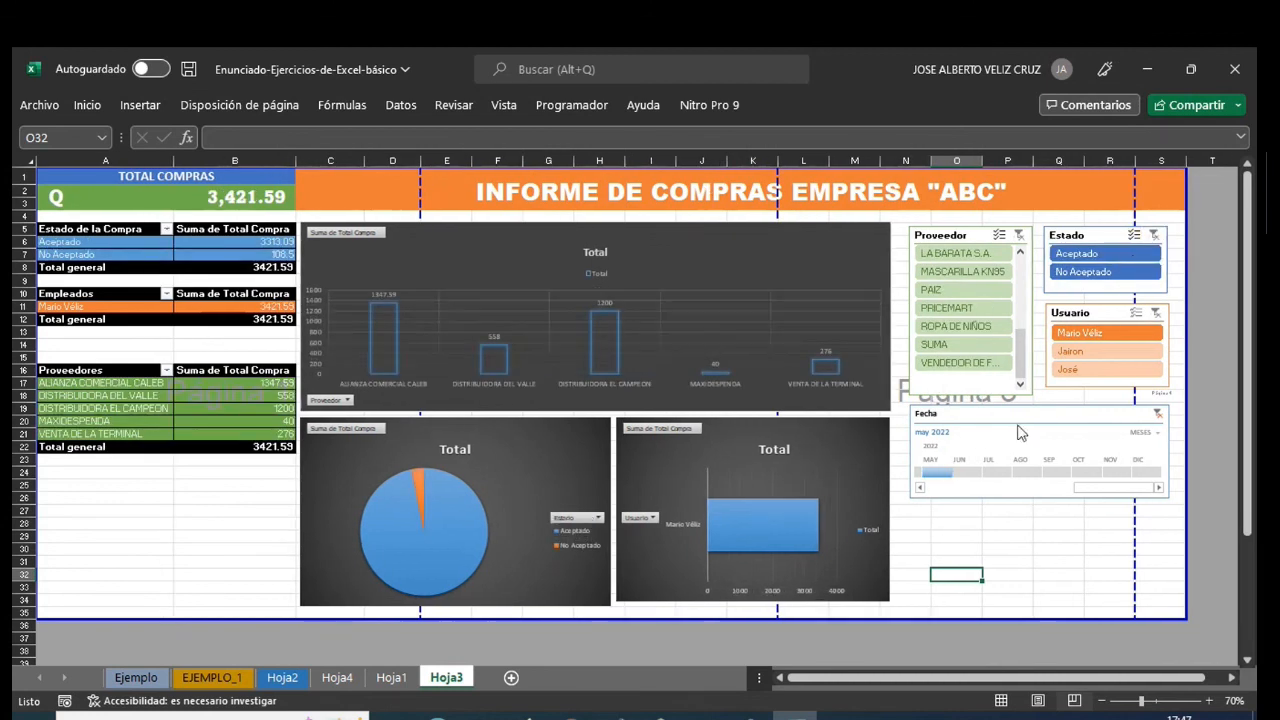
{"action": "left_click", "coordinate": [1158, 413]}
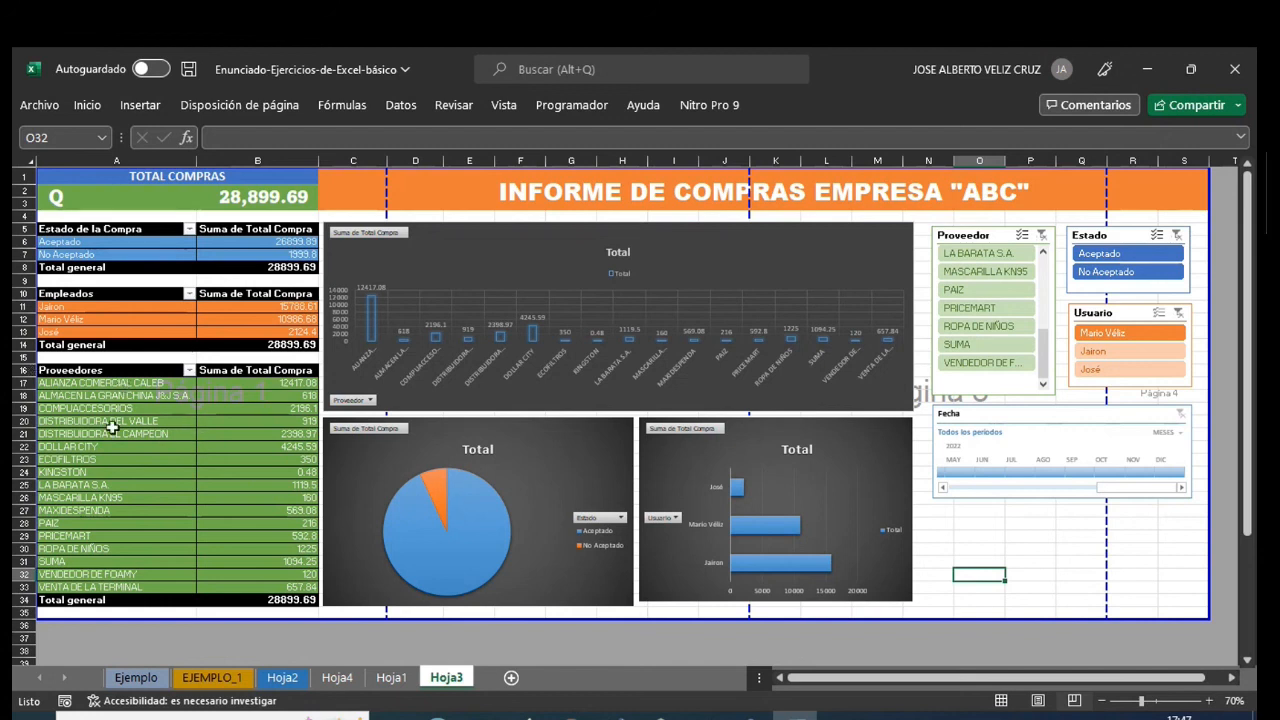
- Display the field list of the Proveedores pivot table
{"action": "left_click", "coordinate": [62, 371]}
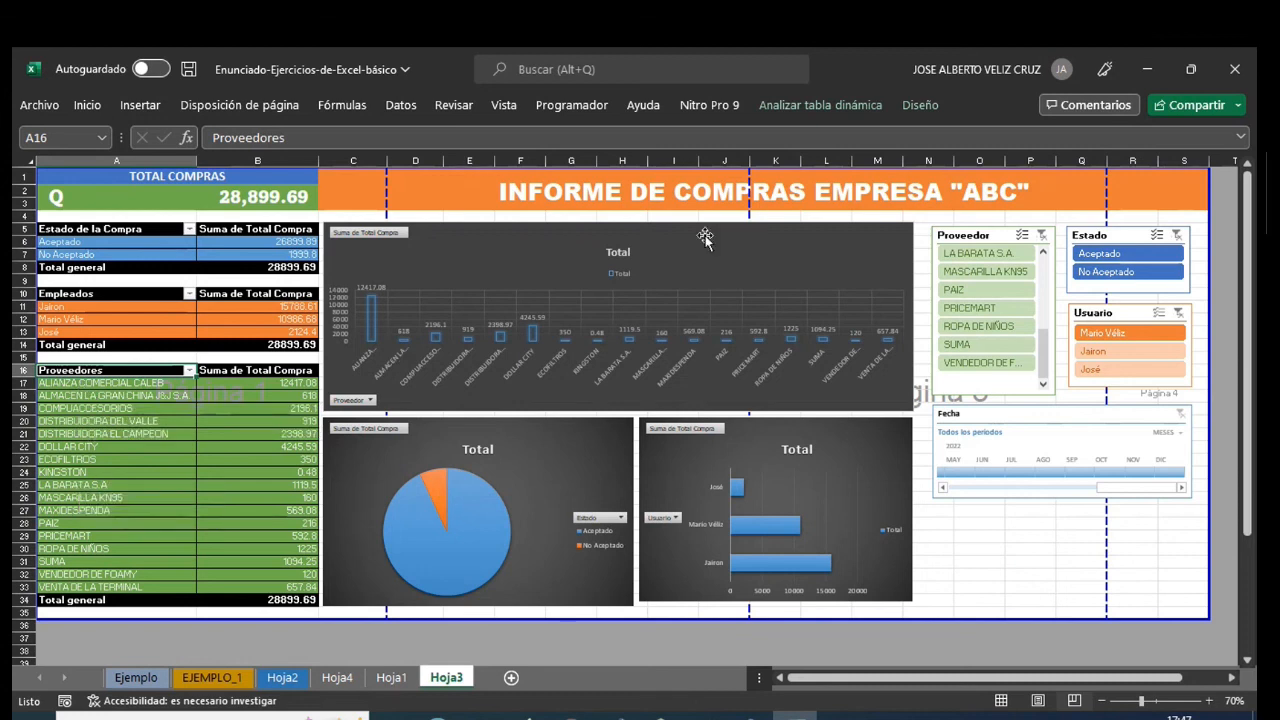
{"action": "left_click", "coordinate": [859, 110]}
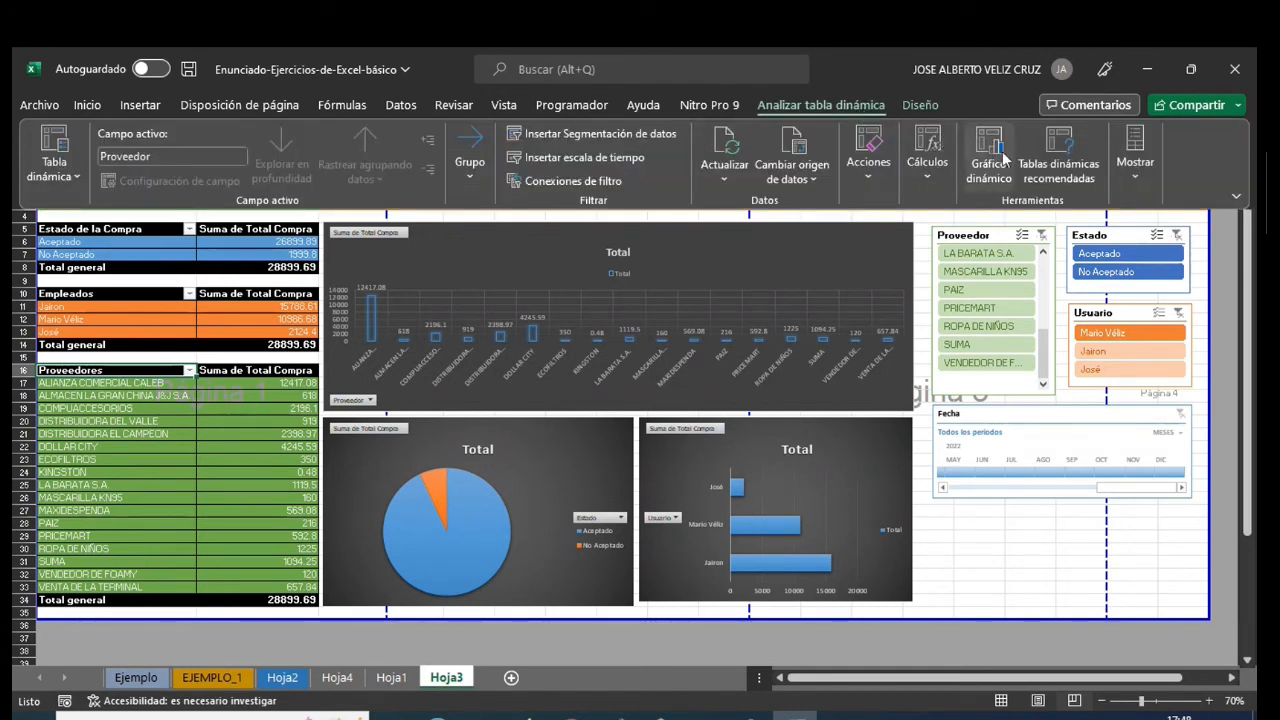
{"action": "left_click", "coordinate": [1138, 150]}
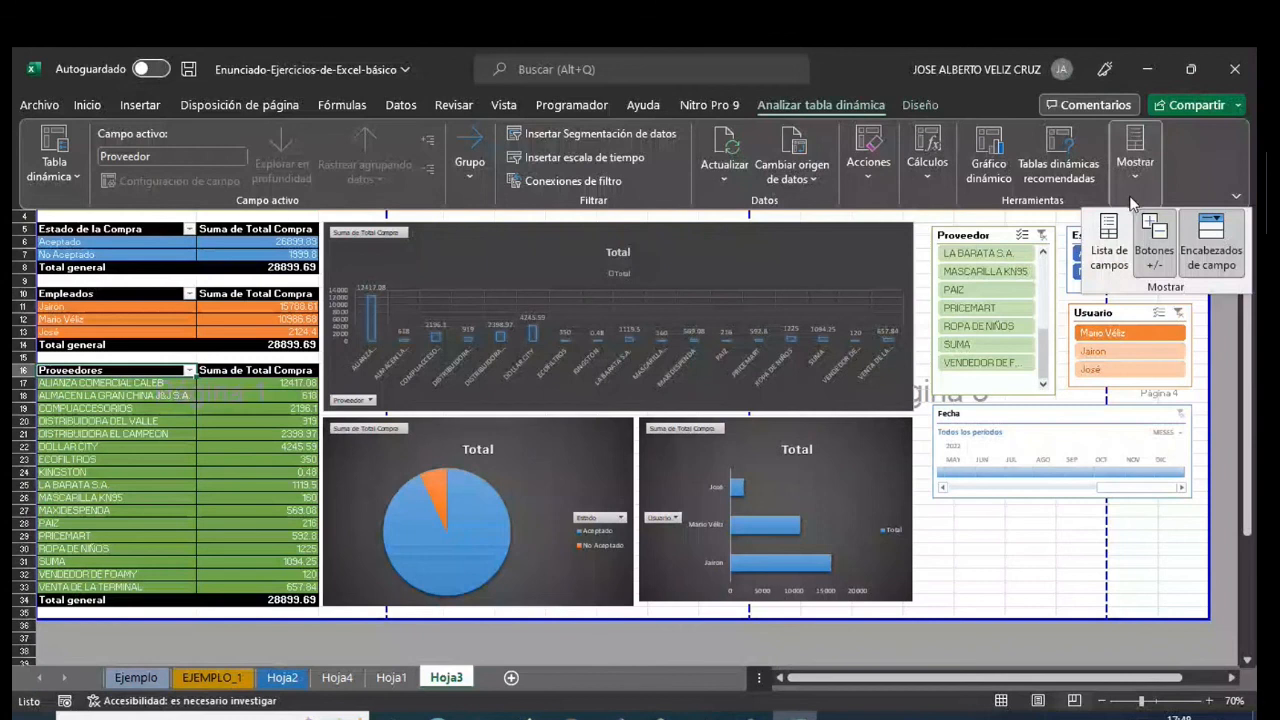
{"action": "left_click", "coordinate": [1109, 245]}
{"action": "scroll", "coordinate": [1091, 371], "scroll_direction": "down", "scroll_amount": 1}
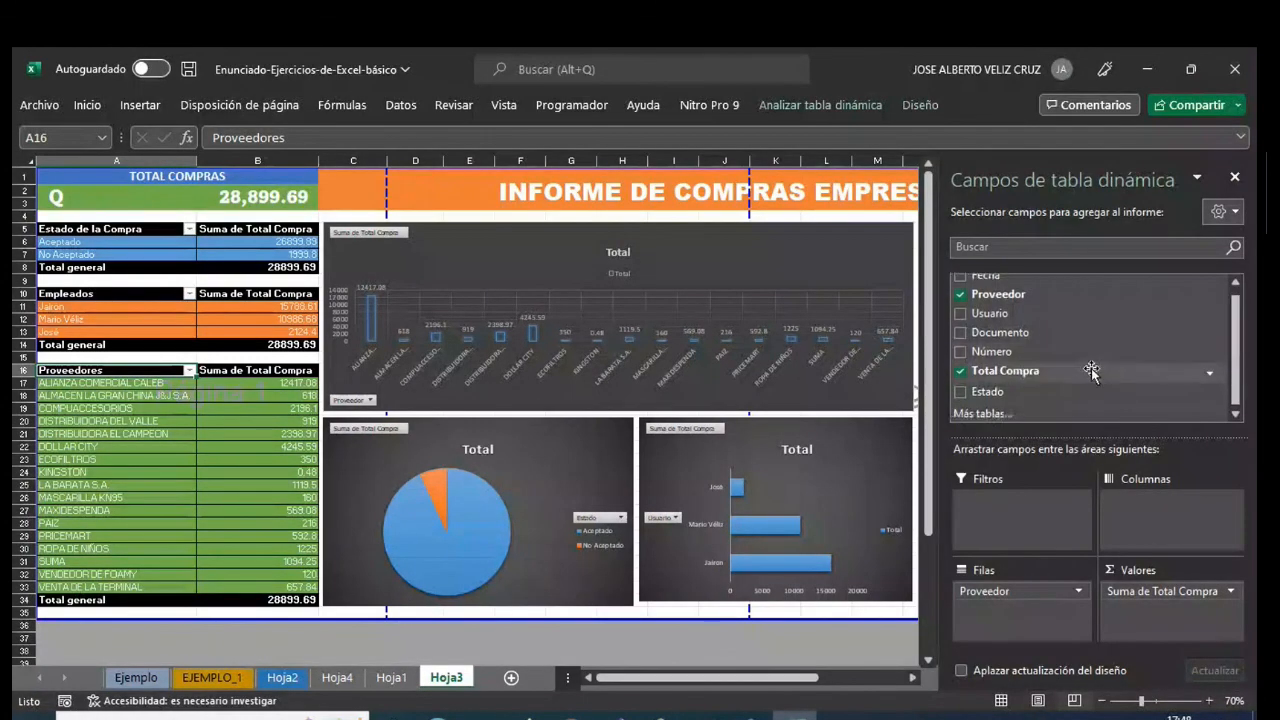
- Add the Documento and Número fields to the rows of the Proveedores pivot table and remove both again
{"action": "left_click", "coordinate": [960, 332]}
{"action": "left_click", "coordinate": [960, 351]}
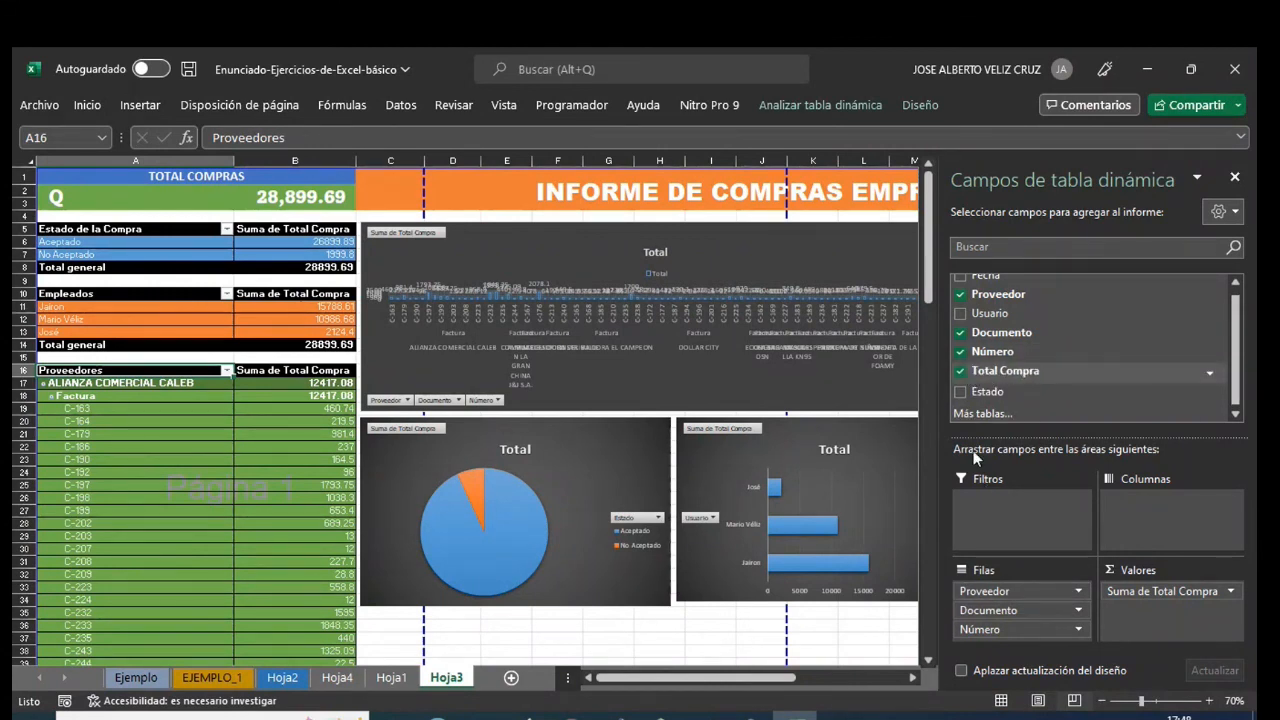
{"action": "left_click", "coordinate": [960, 332]}
{"action": "left_click", "coordinate": [961, 353]}
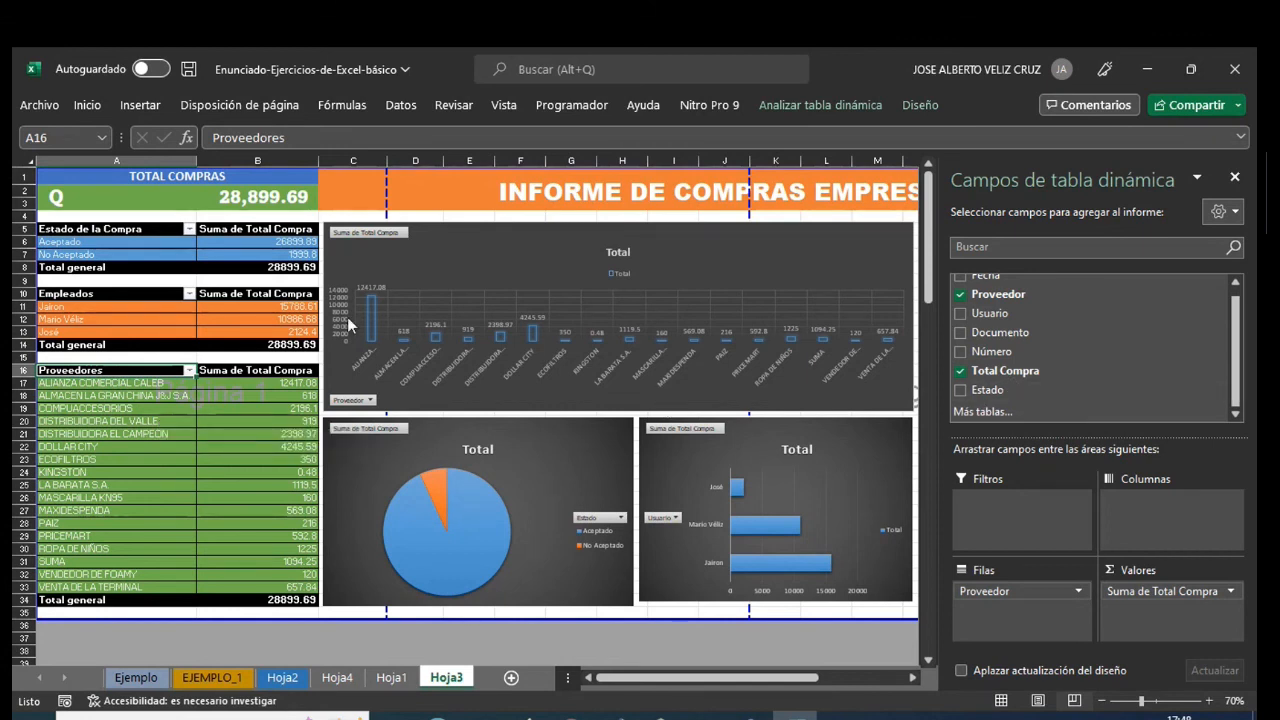
- Examine the invoice numbers in the Número column of the source purchase records on Hoja1
{"action": "left_click", "coordinate": [392, 678]}
{"action": "scroll", "coordinate": [519, 437], "scroll_direction": "up", "scroll_amount": 2}
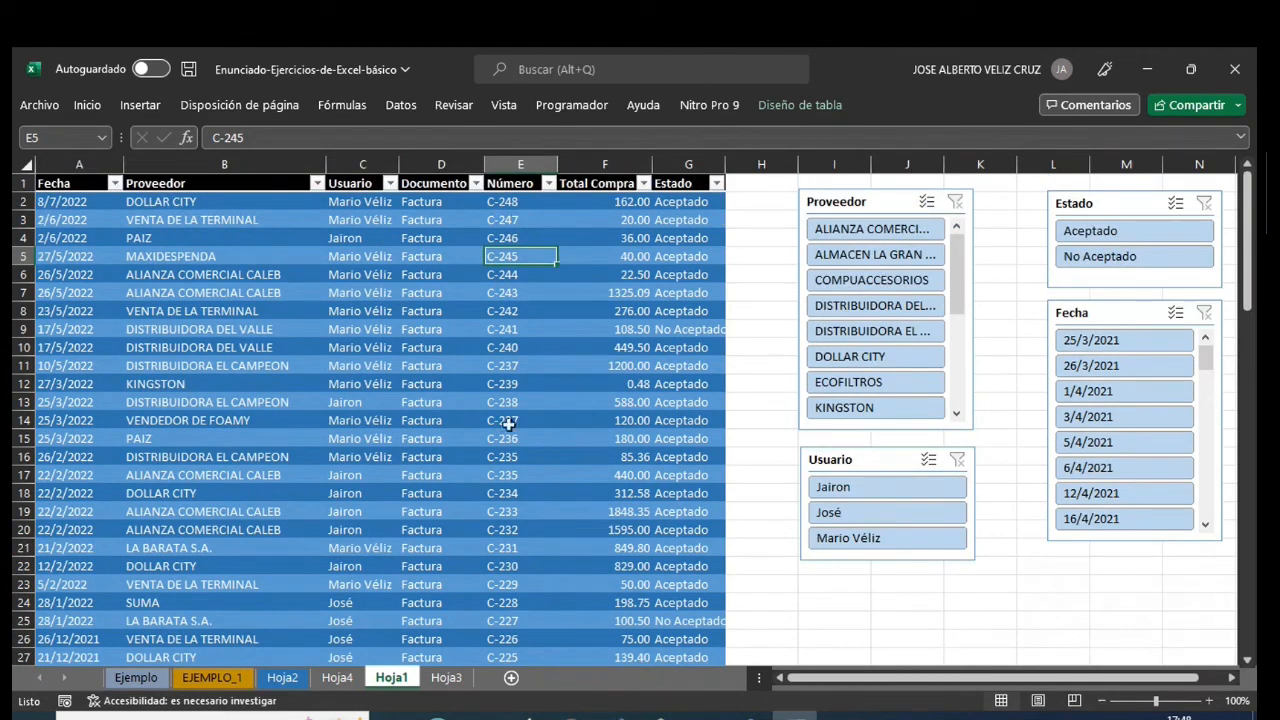
{"action": "scroll", "coordinate": [506, 329], "scroll_direction": "down", "scroll_amount": 20}
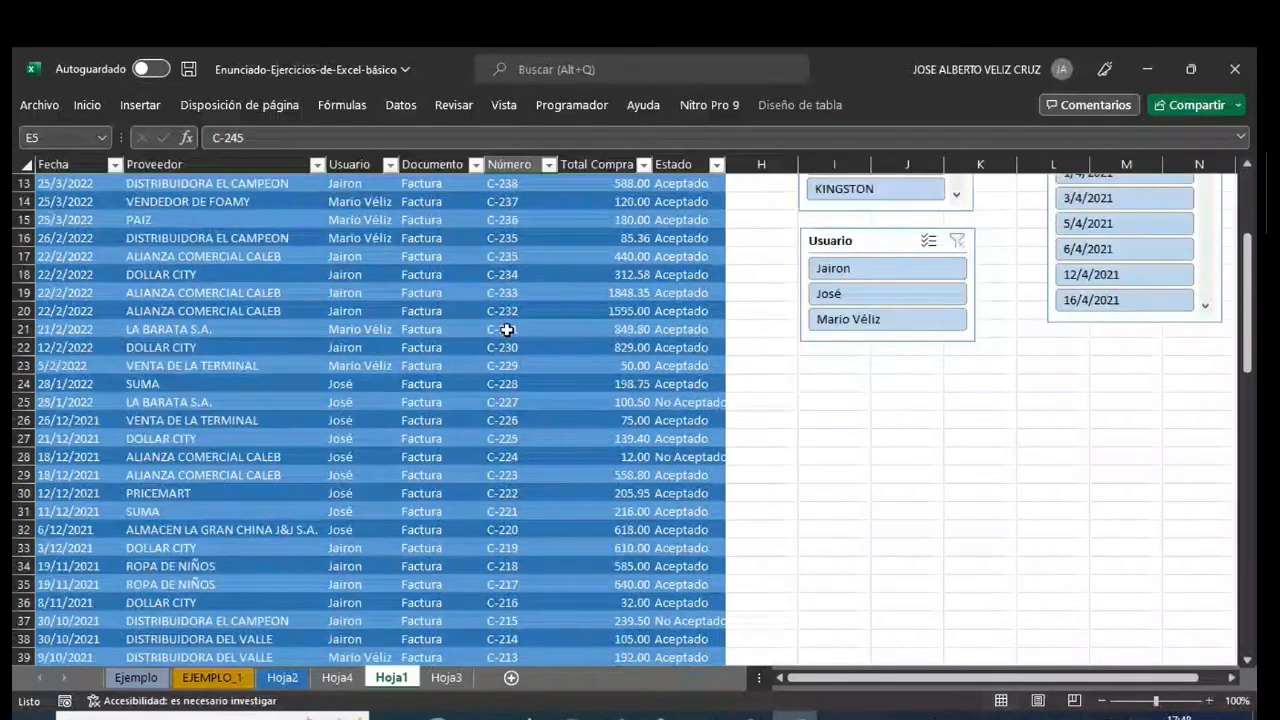
- Review the Hoja1 invoice numbers and add the Número field to the rows of the Proveedores pivot table on Hoja3
{"action": "scroll", "coordinate": [506, 329], "scroll_direction": "up", "scroll_amount": 20}
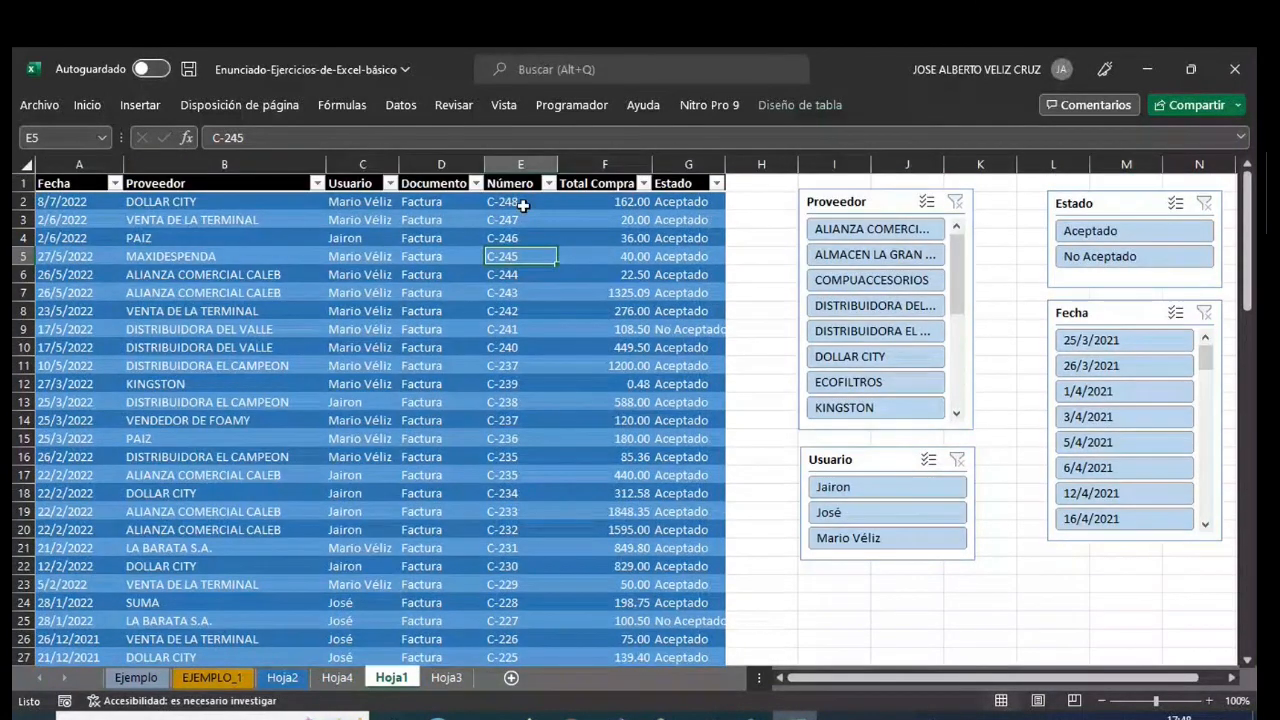
{"action": "scroll", "coordinate": [503, 454], "scroll_direction": "down", "scroll_amount": 19}
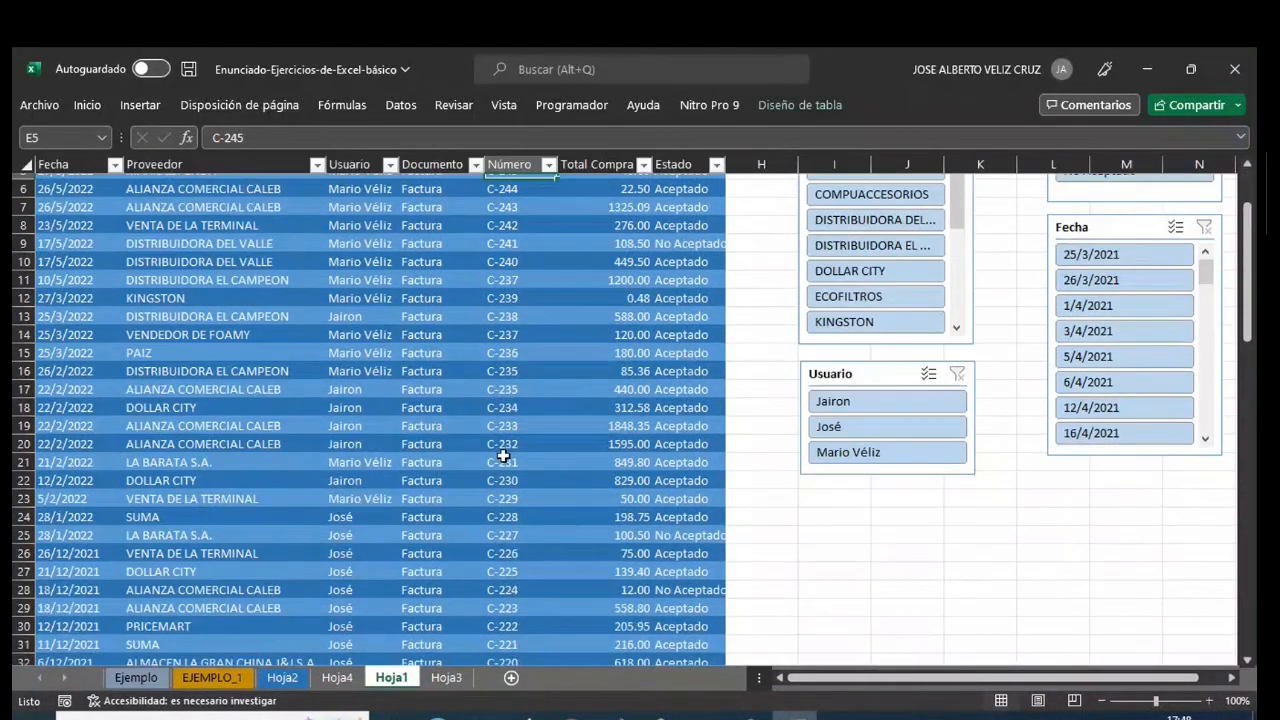
{"action": "scroll", "coordinate": [503, 456], "scroll_direction": "down", "scroll_amount": 5}
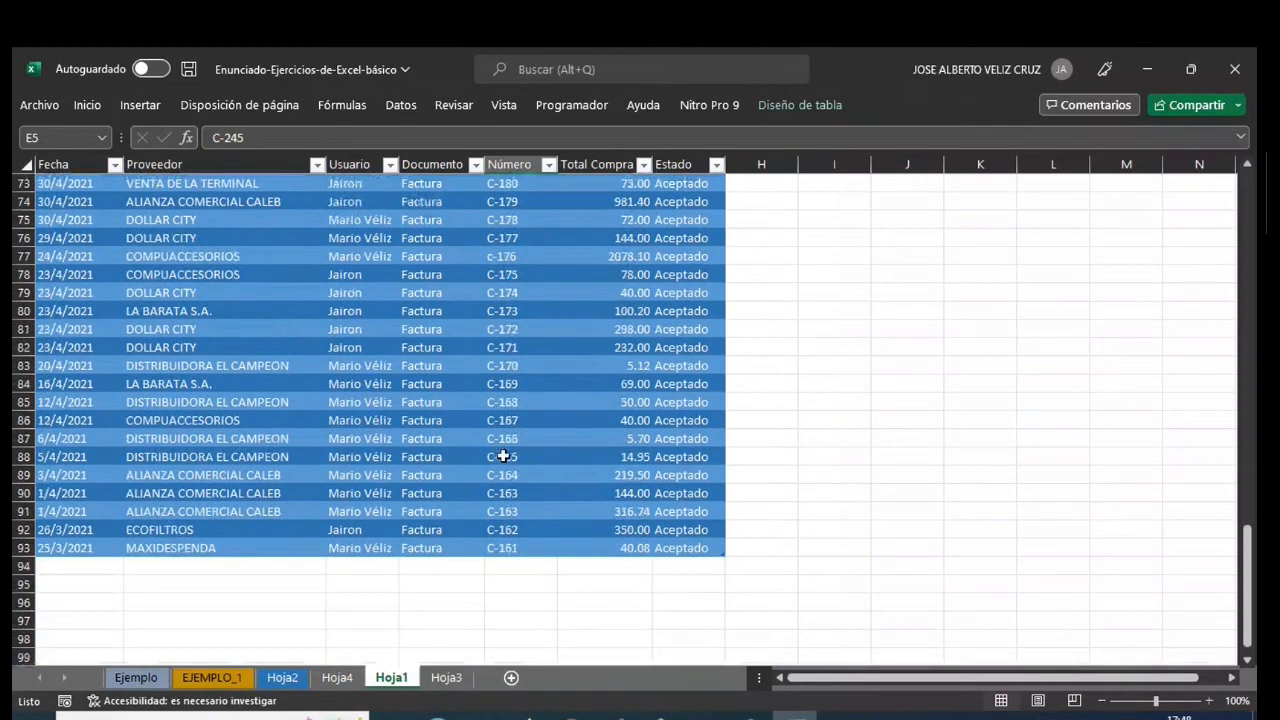
{"action": "scroll", "coordinate": [503, 456], "scroll_direction": "up", "scroll_amount": 20}
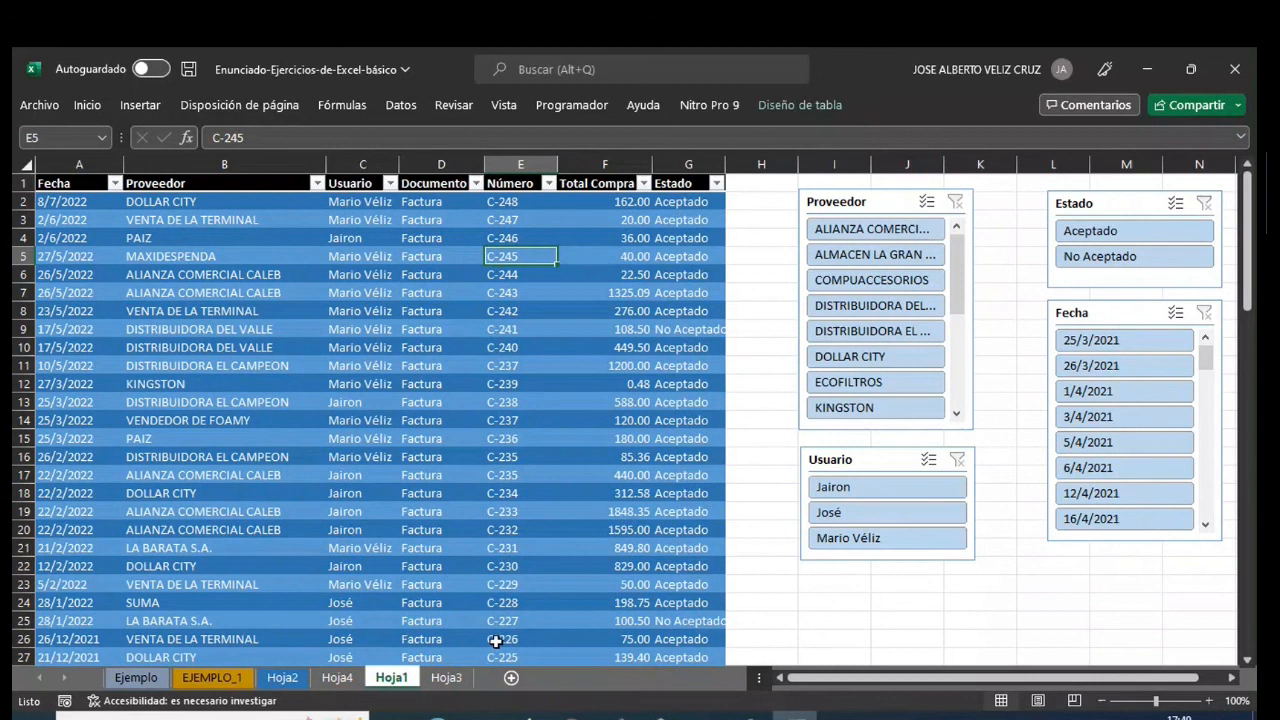
{"action": "left_click", "coordinate": [446, 678]}
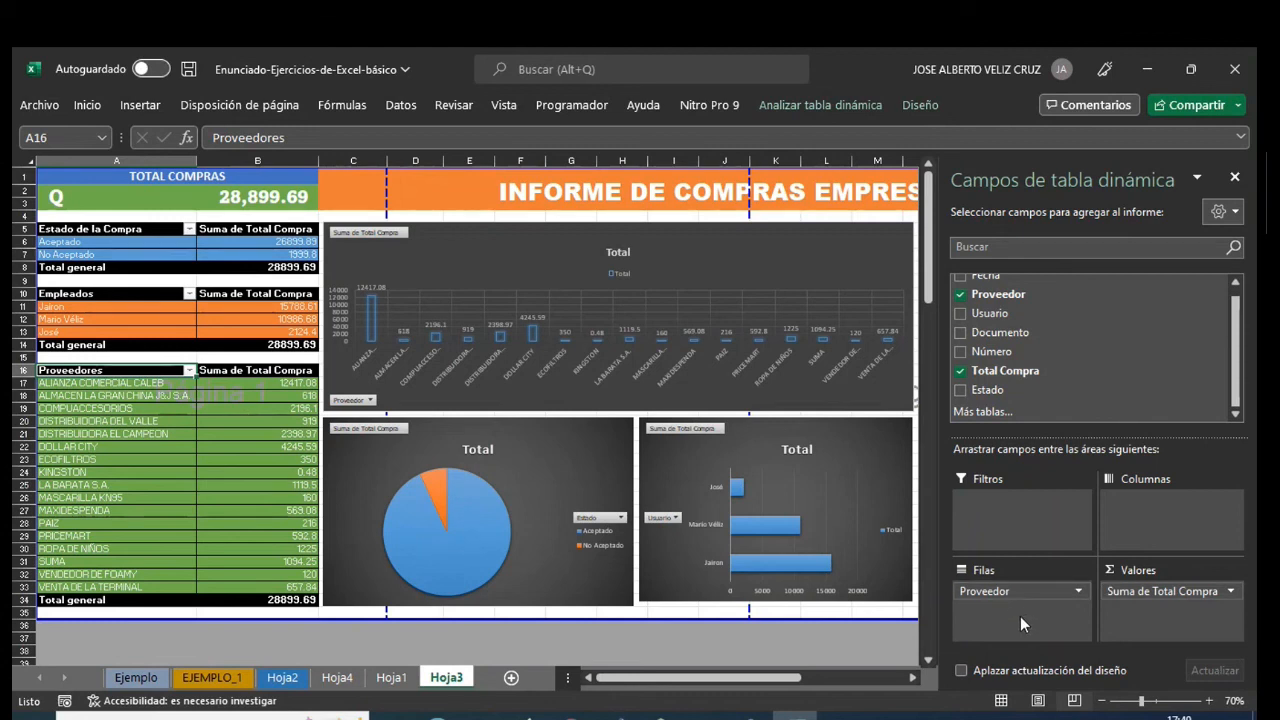
{"action": "left_click", "coordinate": [961, 352]}
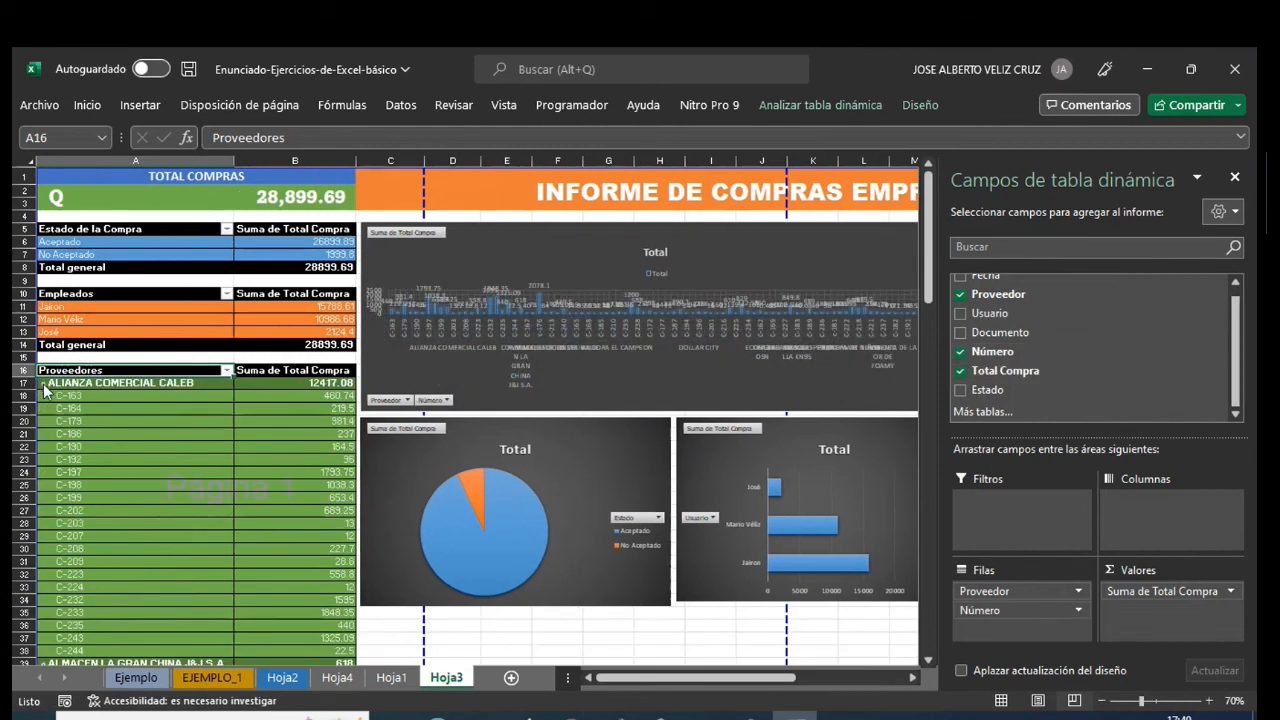
- Collapse the invoice numbers under each supplier from ALIANZA COMERCIAL CALEB through LA BARATA S.A. in the Proveedores pivot table
{"action": "left_click", "coordinate": [43, 383]}
{"action": "left_click", "coordinate": [43, 396]}
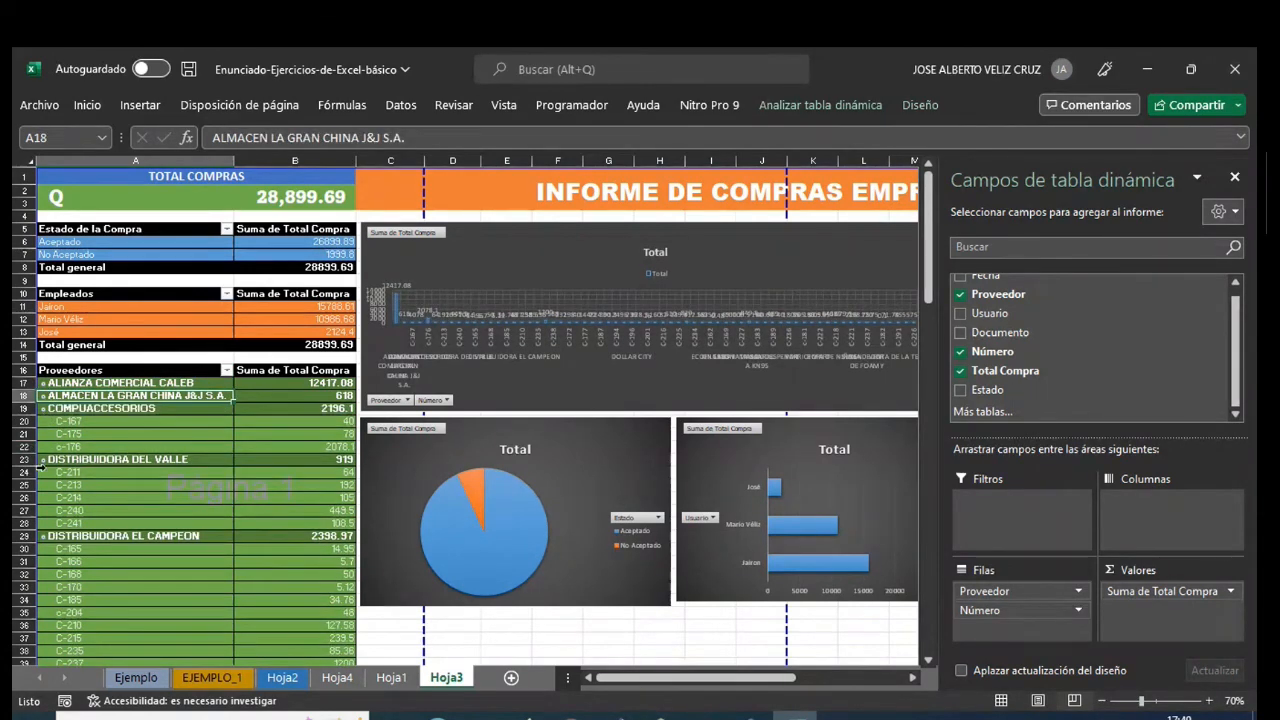
{"action": "left_click", "coordinate": [42, 410]}
{"action": "left_click", "coordinate": [41, 410]}
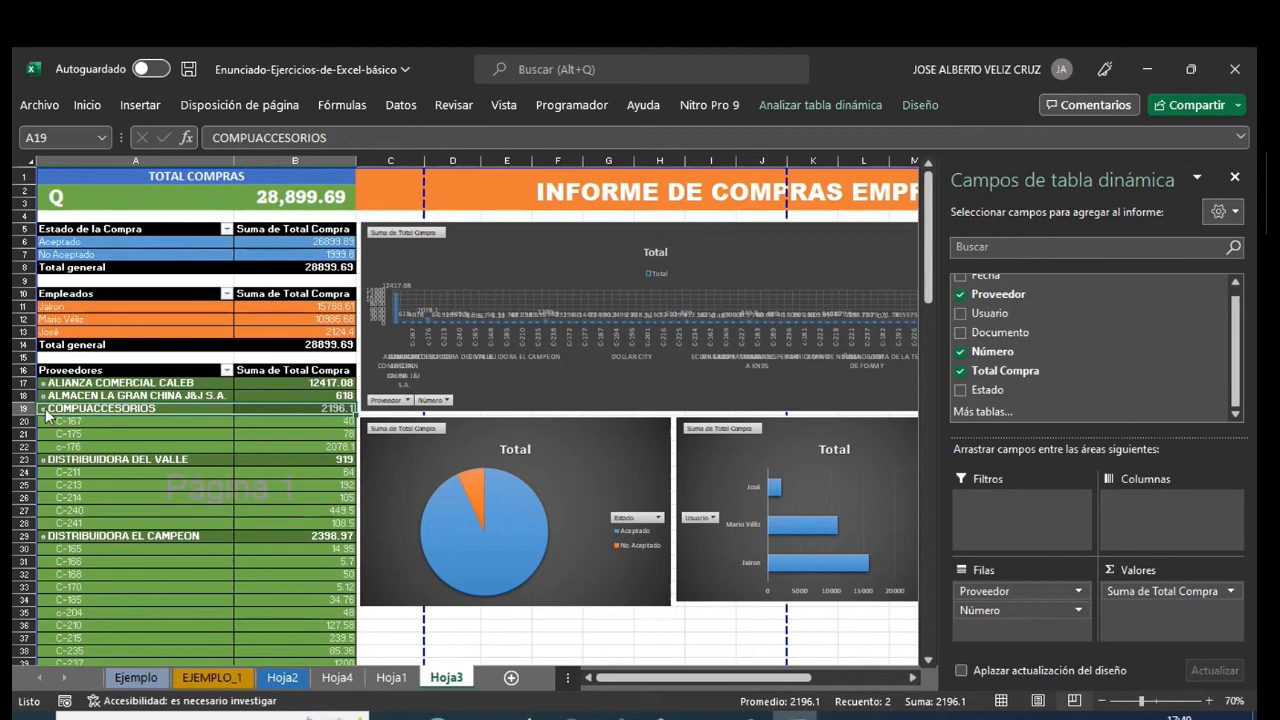
{"action": "left_click", "coordinate": [42, 422]}
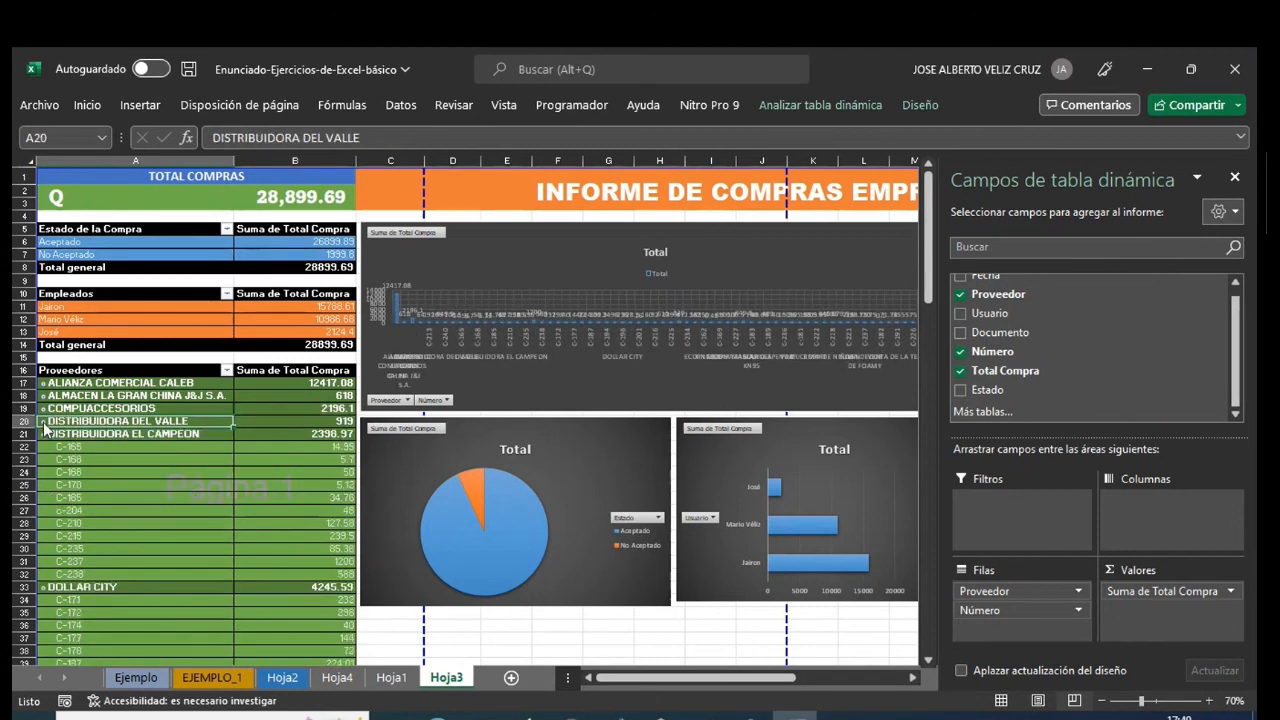
{"action": "left_click", "coordinate": [42, 434]}
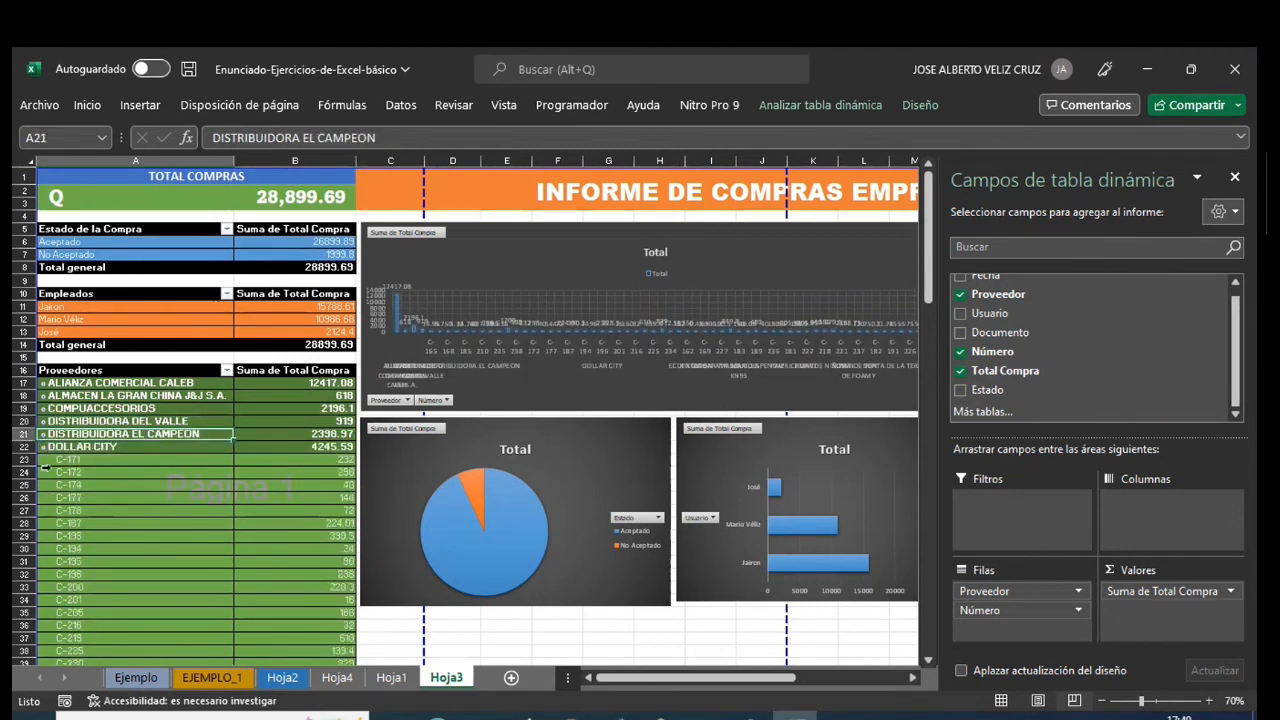
{"action": "left_click", "coordinate": [43, 447]}
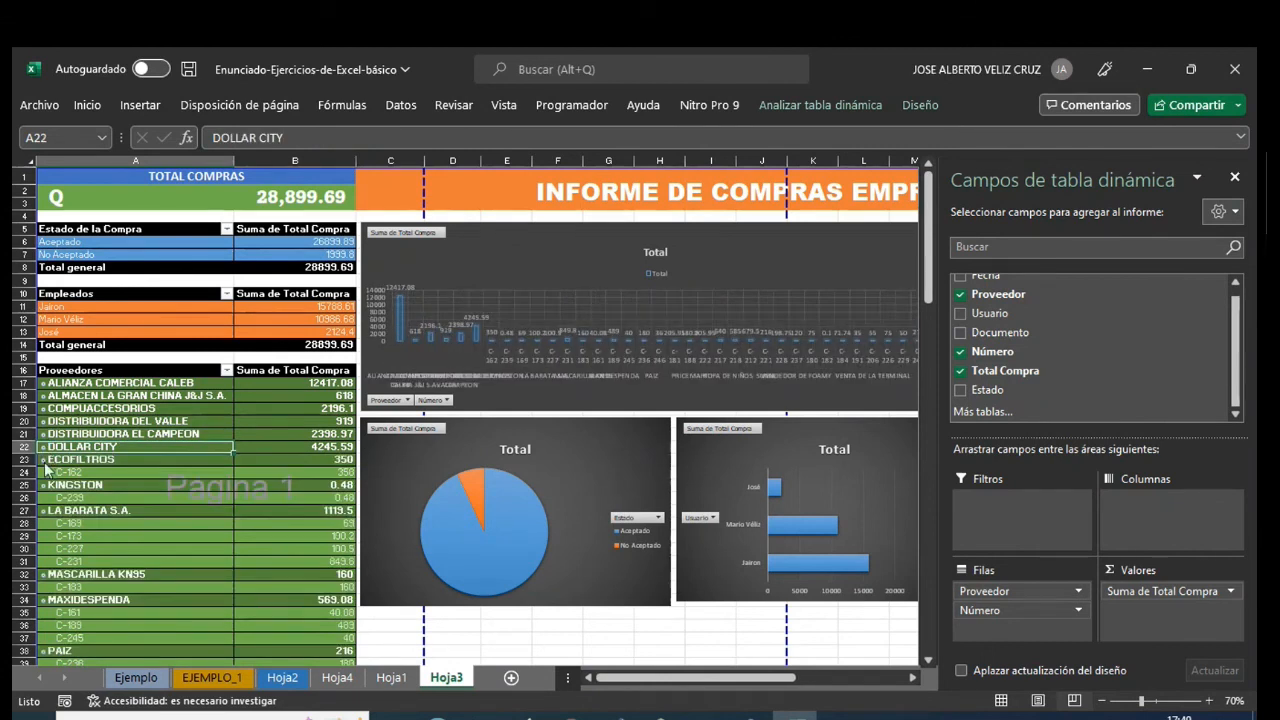
{"action": "left_click", "coordinate": [43, 460]}
{"action": "left_click", "coordinate": [44, 473]}
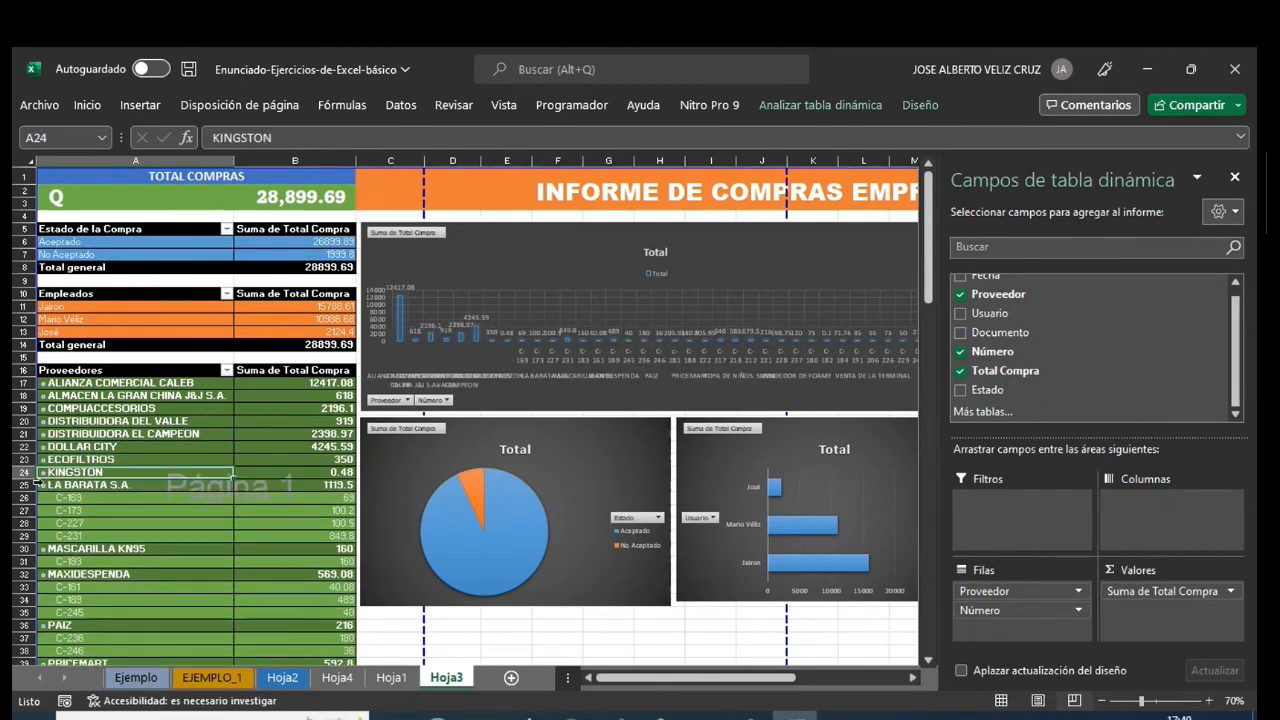
{"action": "left_click", "coordinate": [45, 487]}
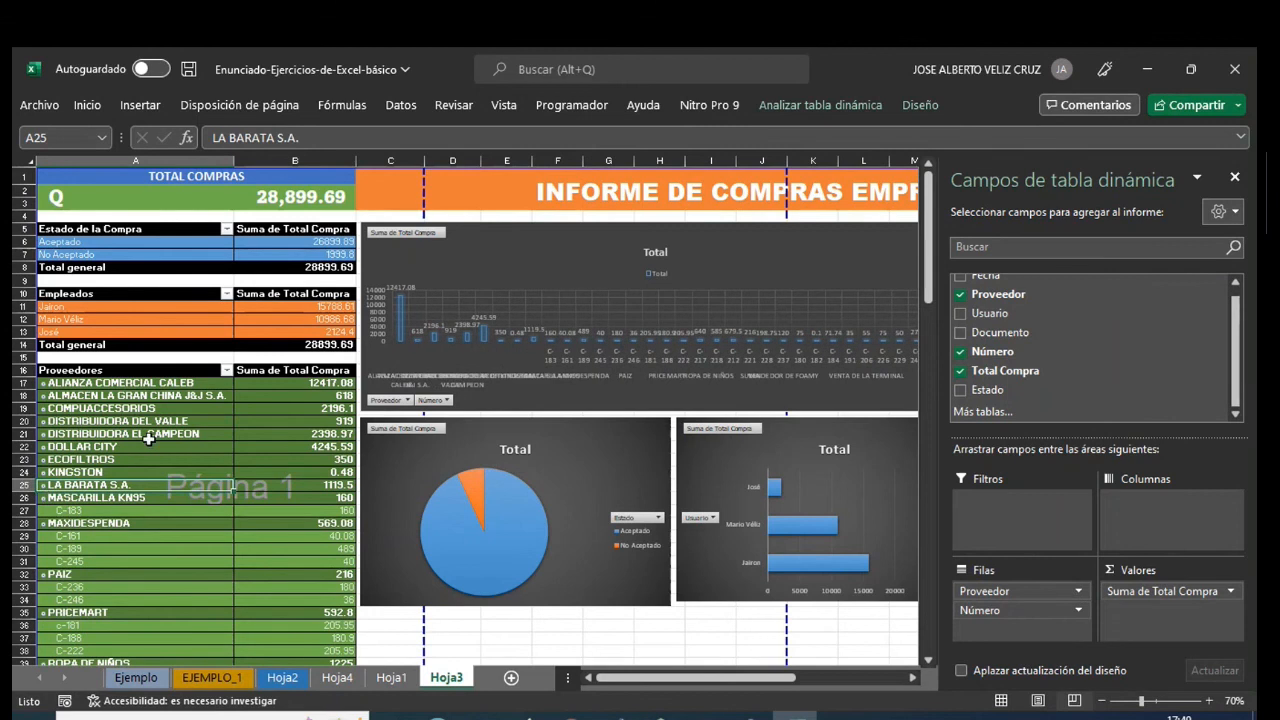
{"action": "left_click", "coordinate": [227, 370]}
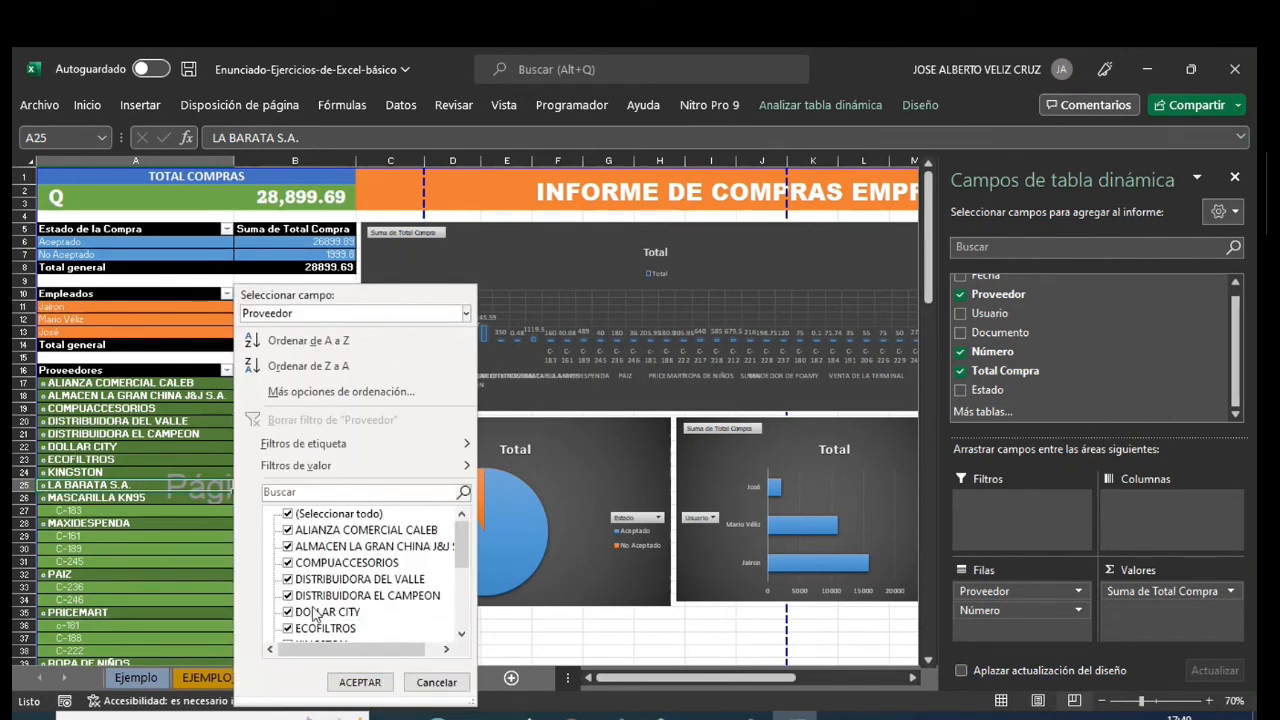
{"action": "left_click", "coordinate": [426, 686]}
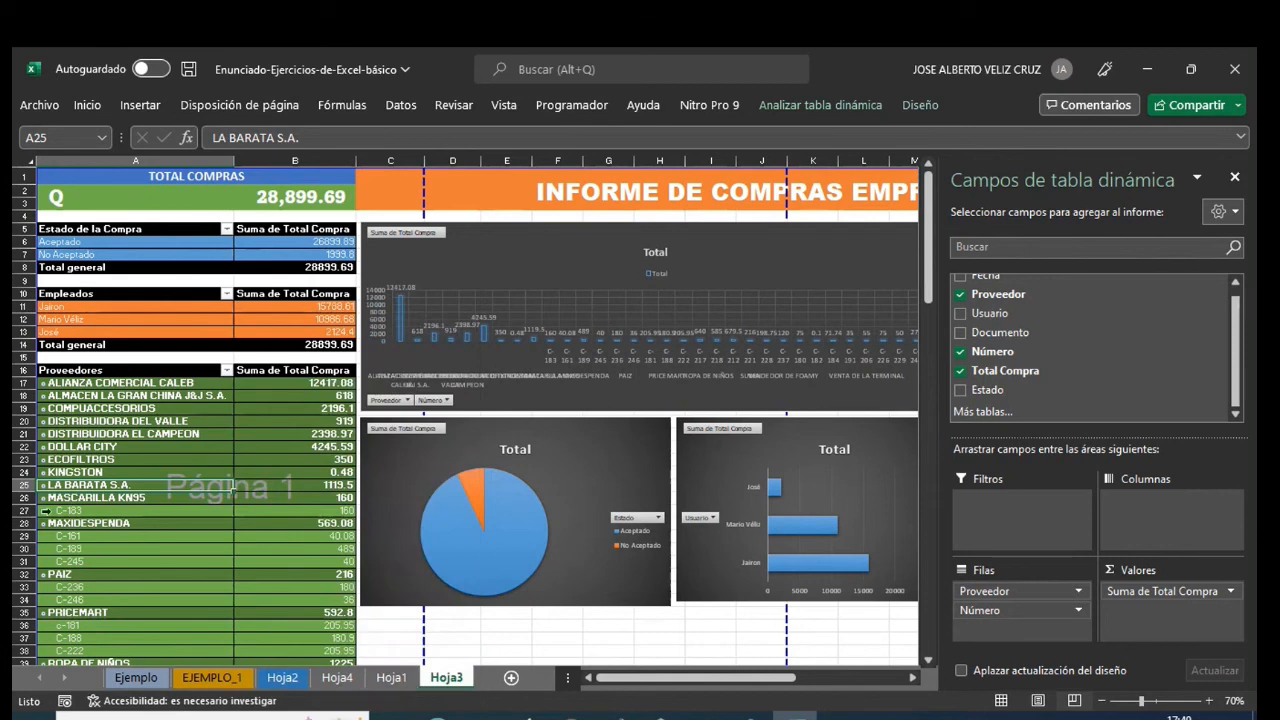
- Collapse the remaining suppliers from MASCARILLA KN95 through VENTA DE LA TERMINAL and hide the pivot table field list
{"action": "left_click", "coordinate": [42, 498]}
{"action": "left_click", "coordinate": [42, 510]}
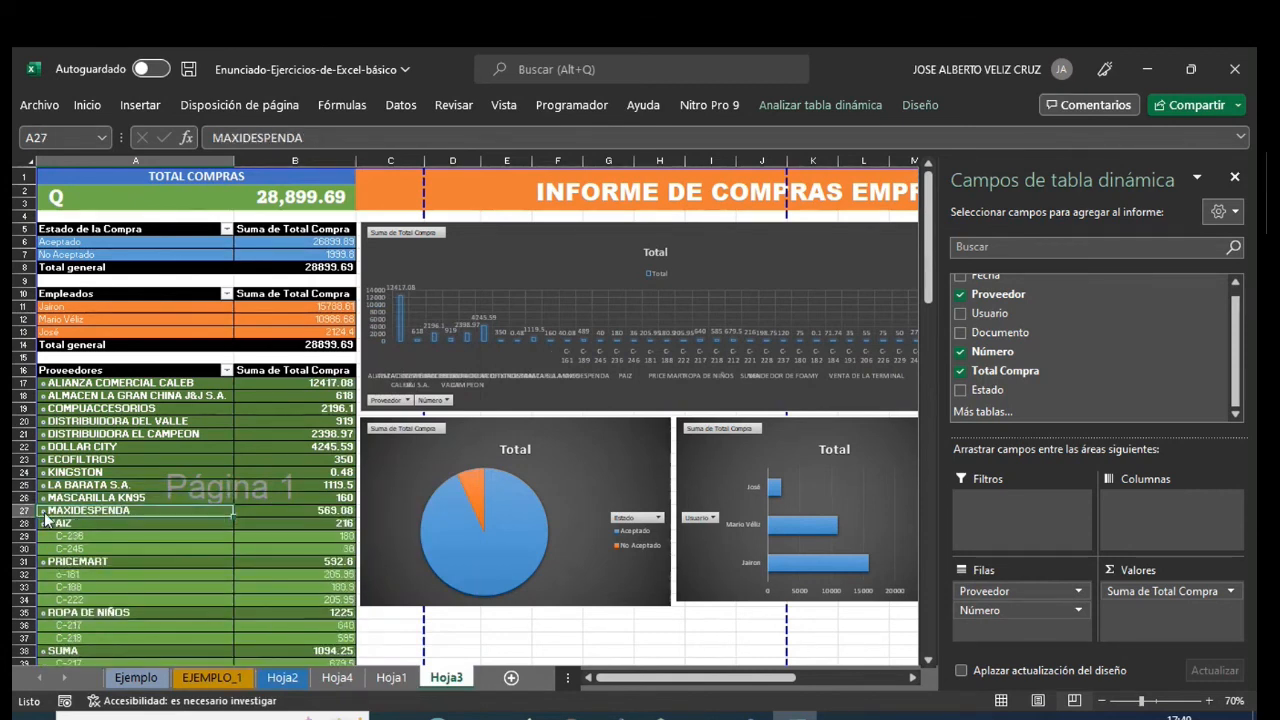
{"action": "left_click", "coordinate": [42, 523]}
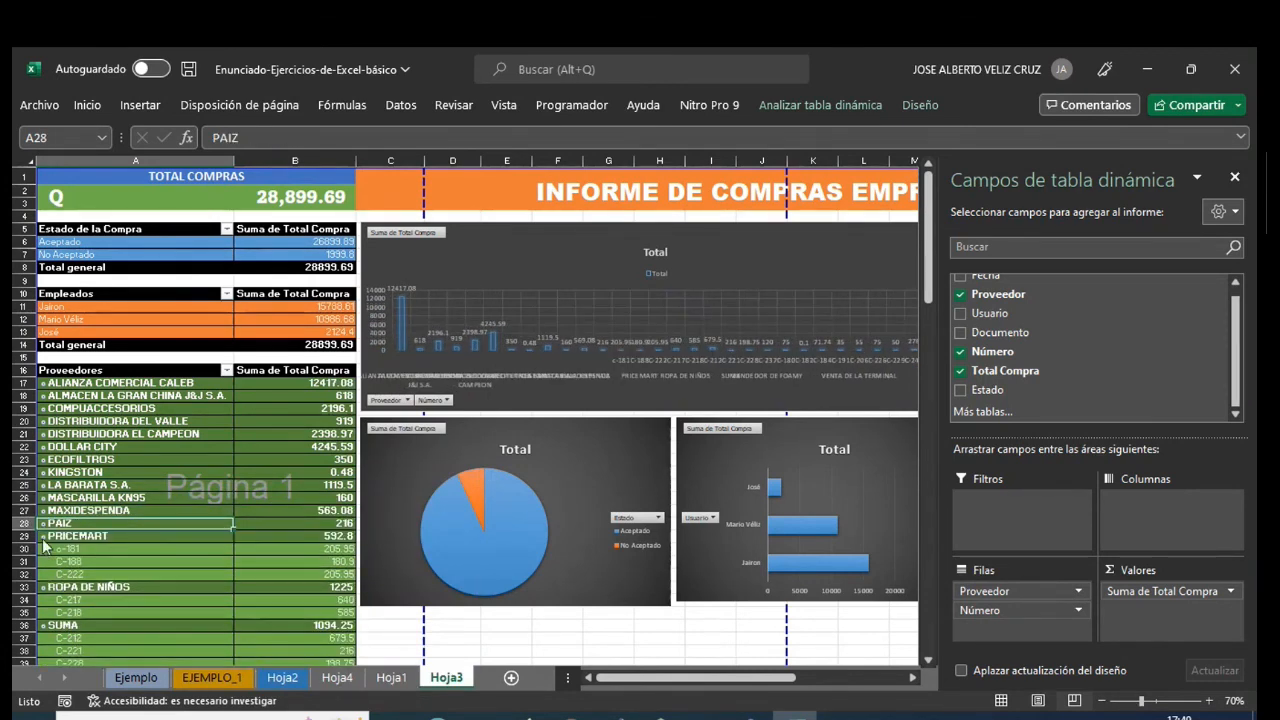
{"action": "left_click", "coordinate": [42, 536]}
{"action": "left_click", "coordinate": [42, 549]}
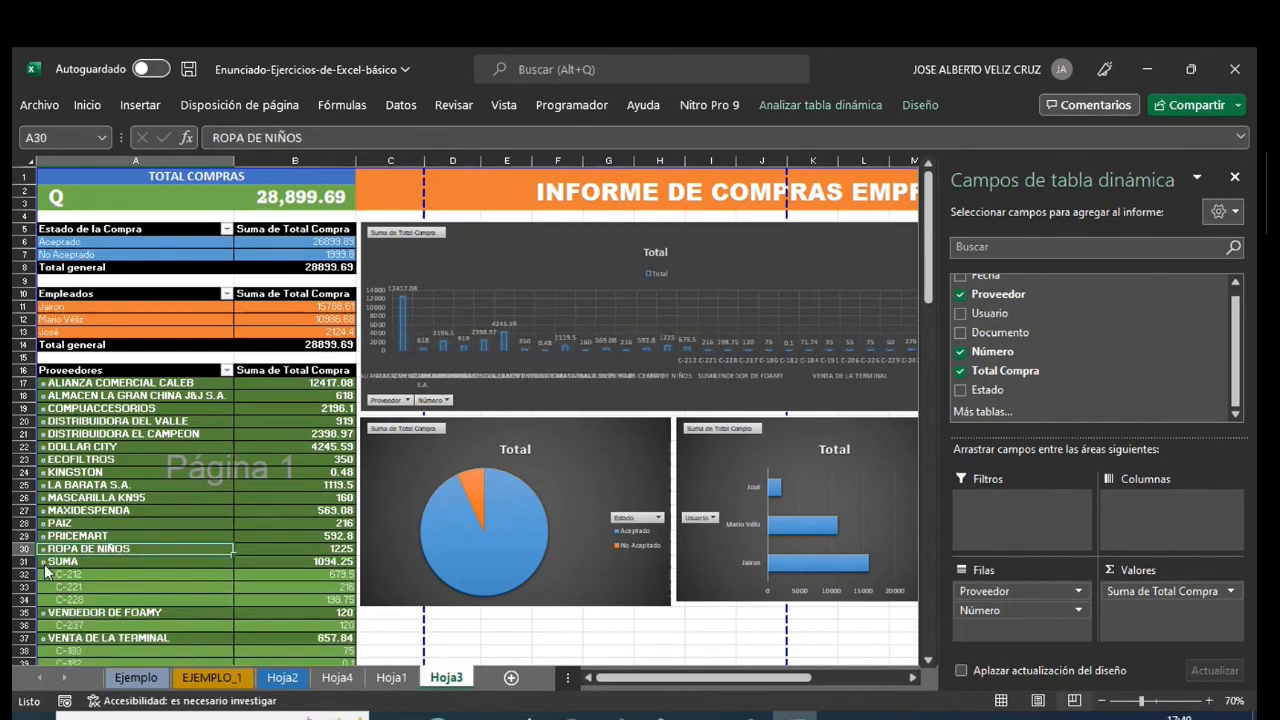
{"action": "left_click", "coordinate": [42, 561]}
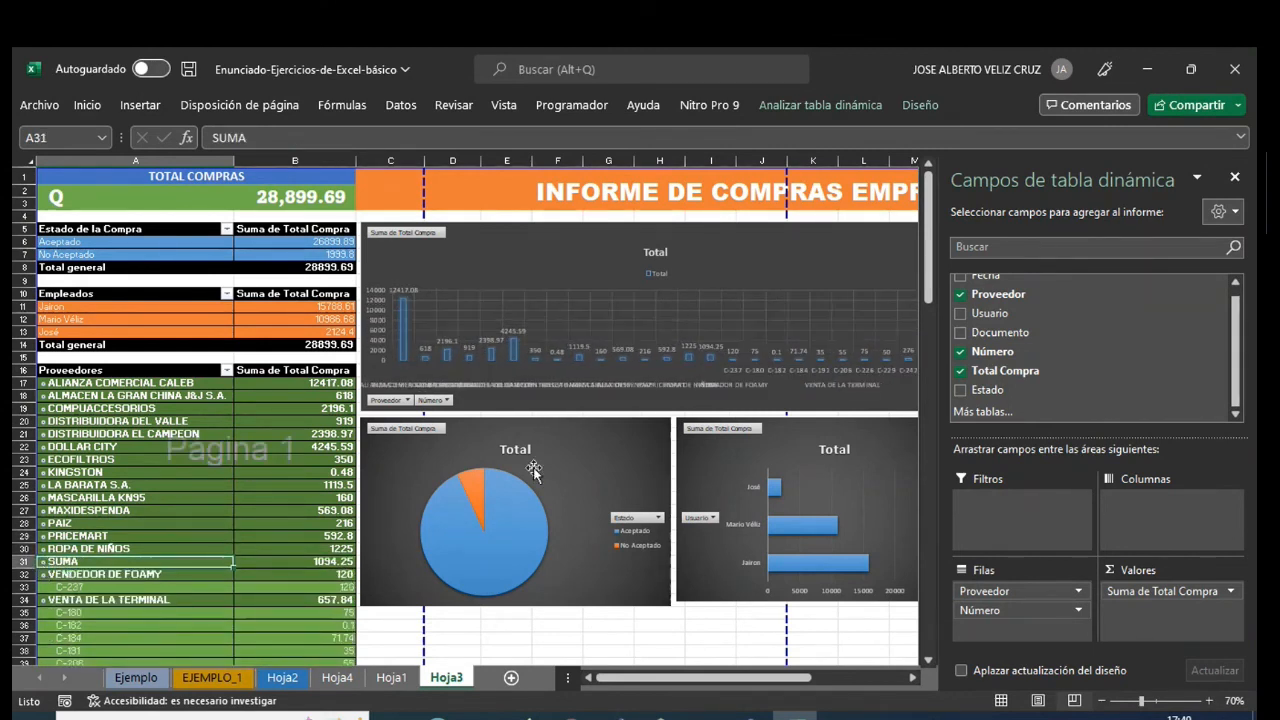
{"action": "left_click", "coordinate": [42, 574]}
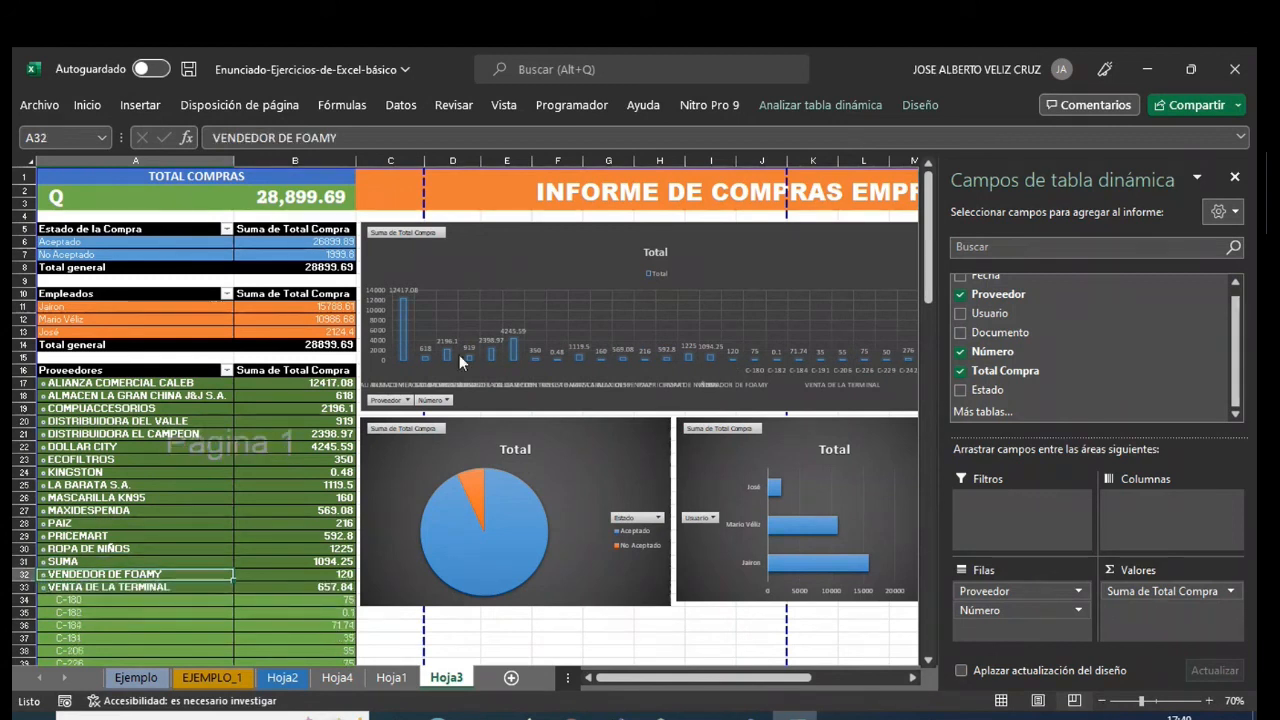
{"action": "left_click", "coordinate": [42, 587]}
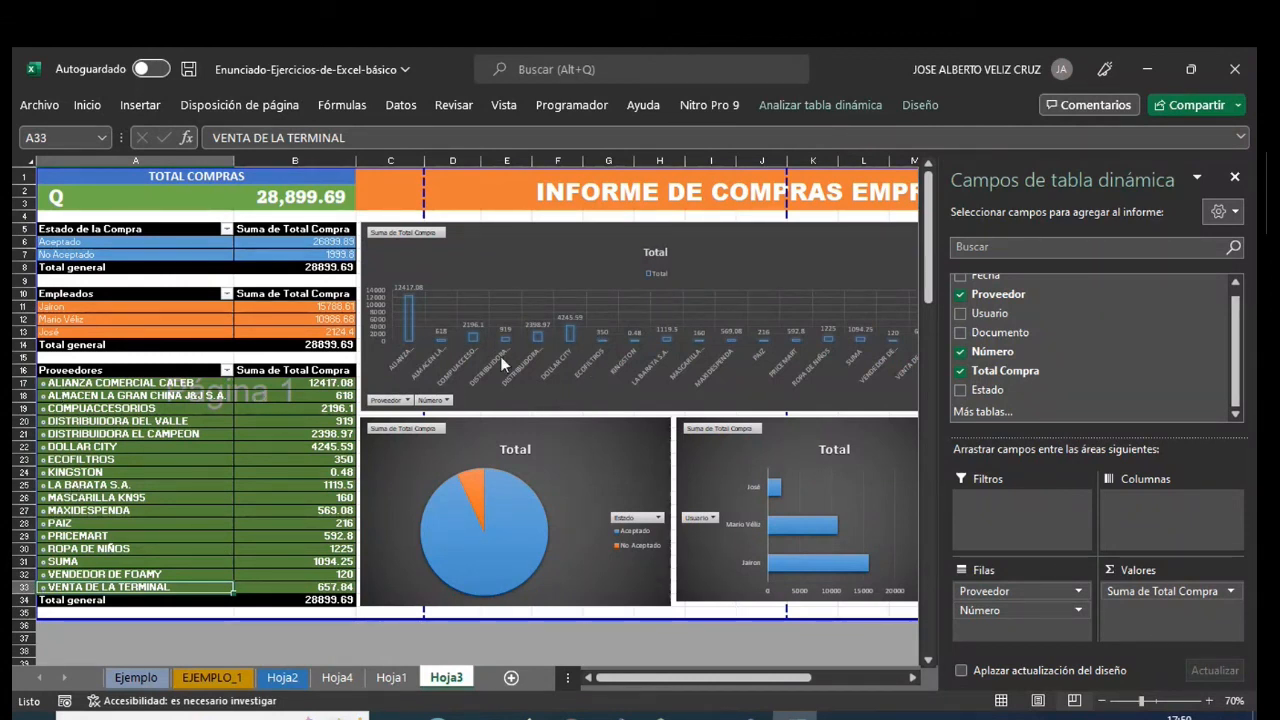
{"action": "left_click", "coordinate": [1235, 178]}
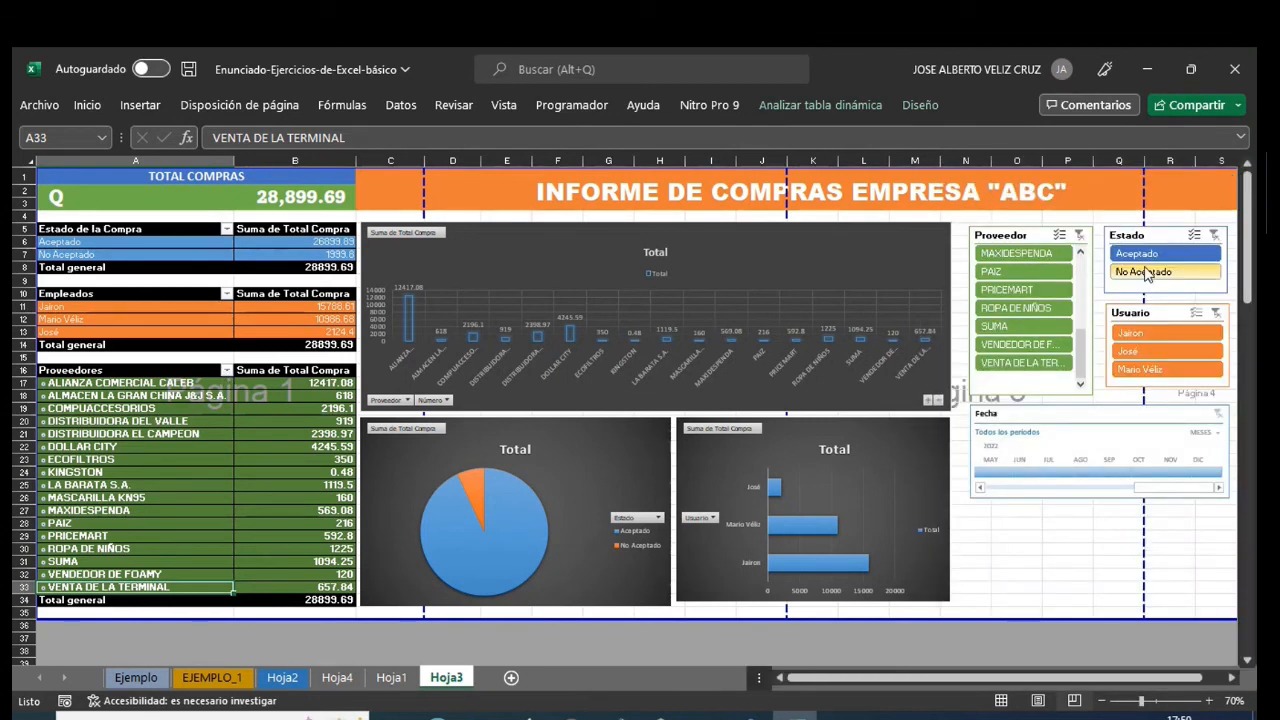
- Filter the dashboard to the supplier MAXIDESPENDA, expand and collapse its invoice numbers, and clear the Proveedor filter
{"action": "left_click", "coordinate": [1023, 256]}
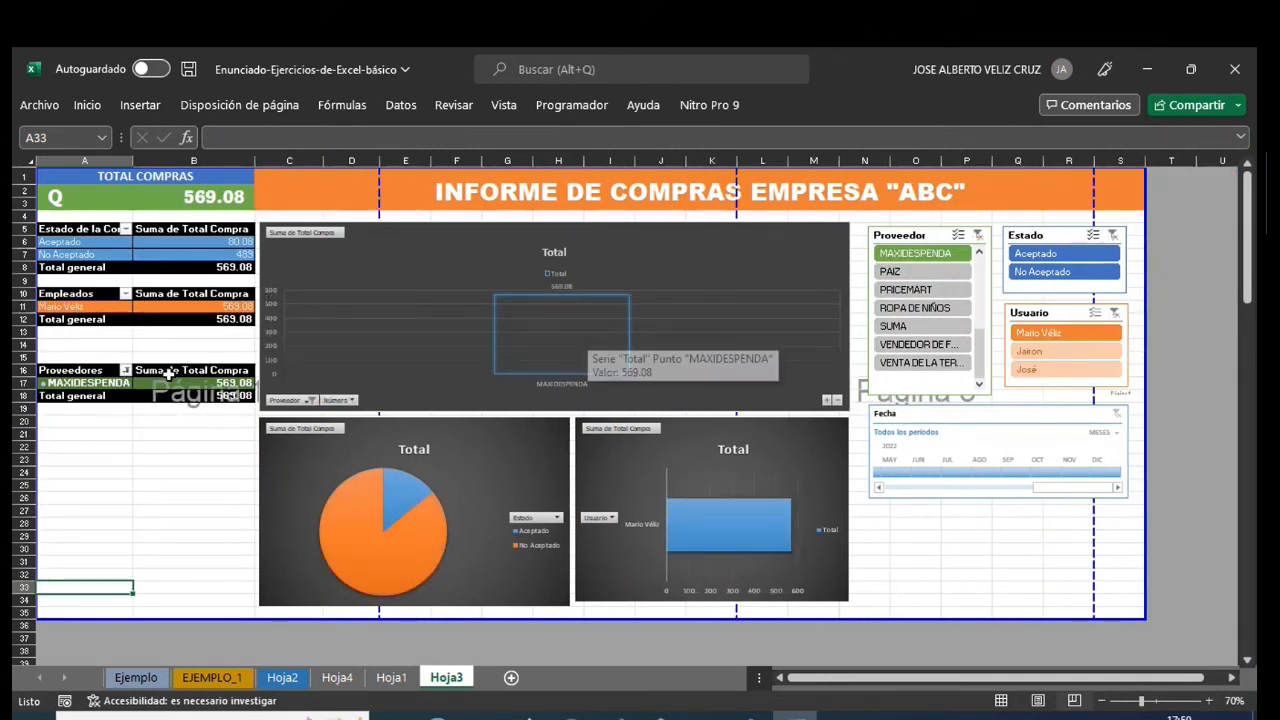
{"action": "left_click", "coordinate": [42, 383]}
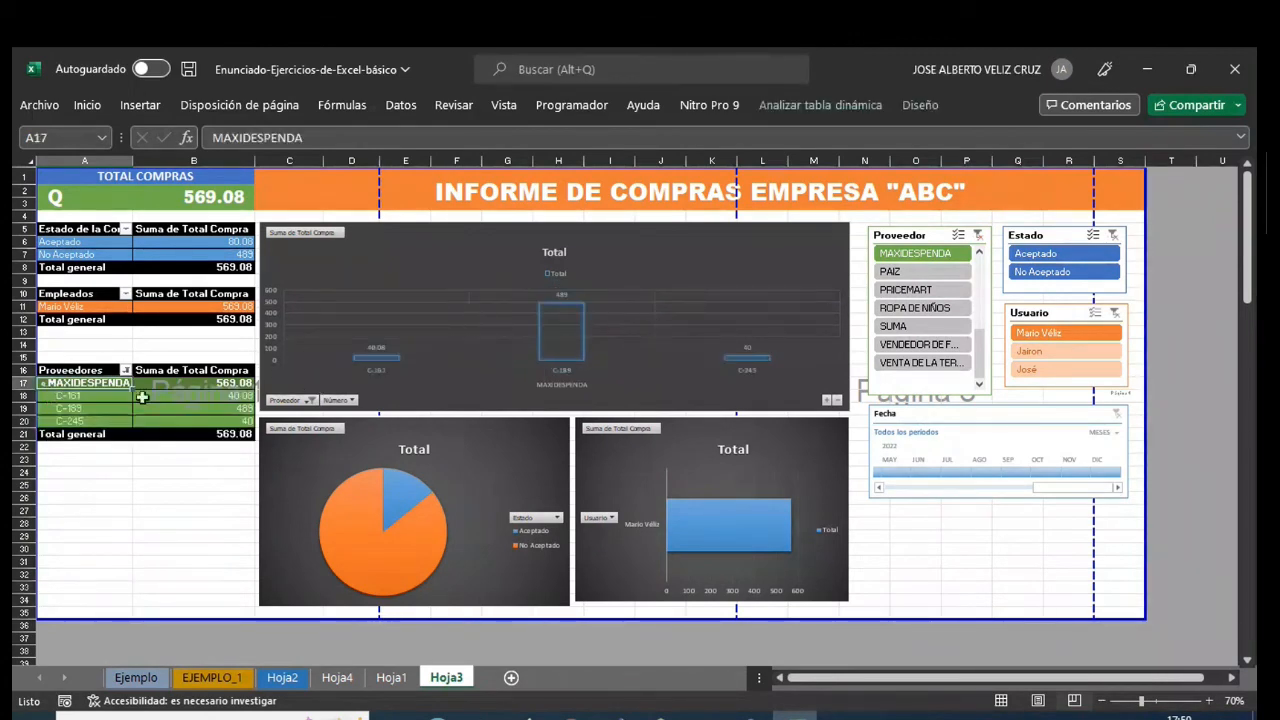
{"action": "left_click", "coordinate": [42, 383]}
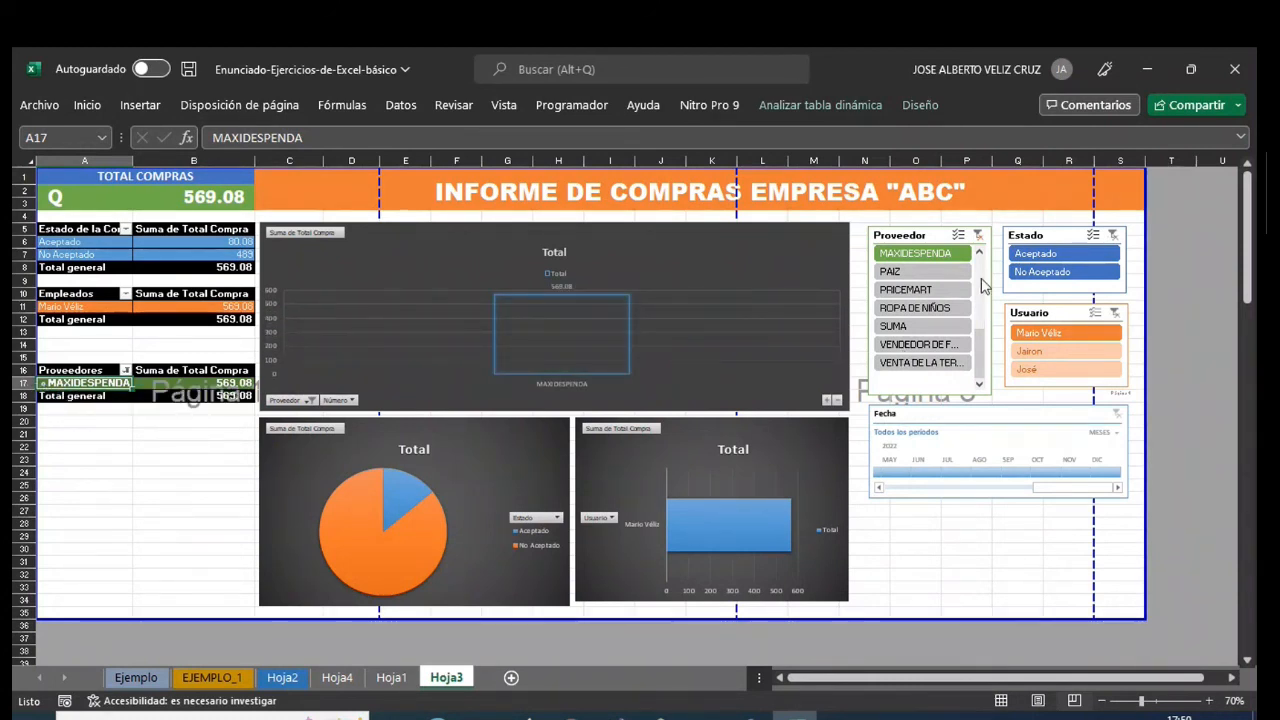
{"action": "left_click", "coordinate": [978, 235]}
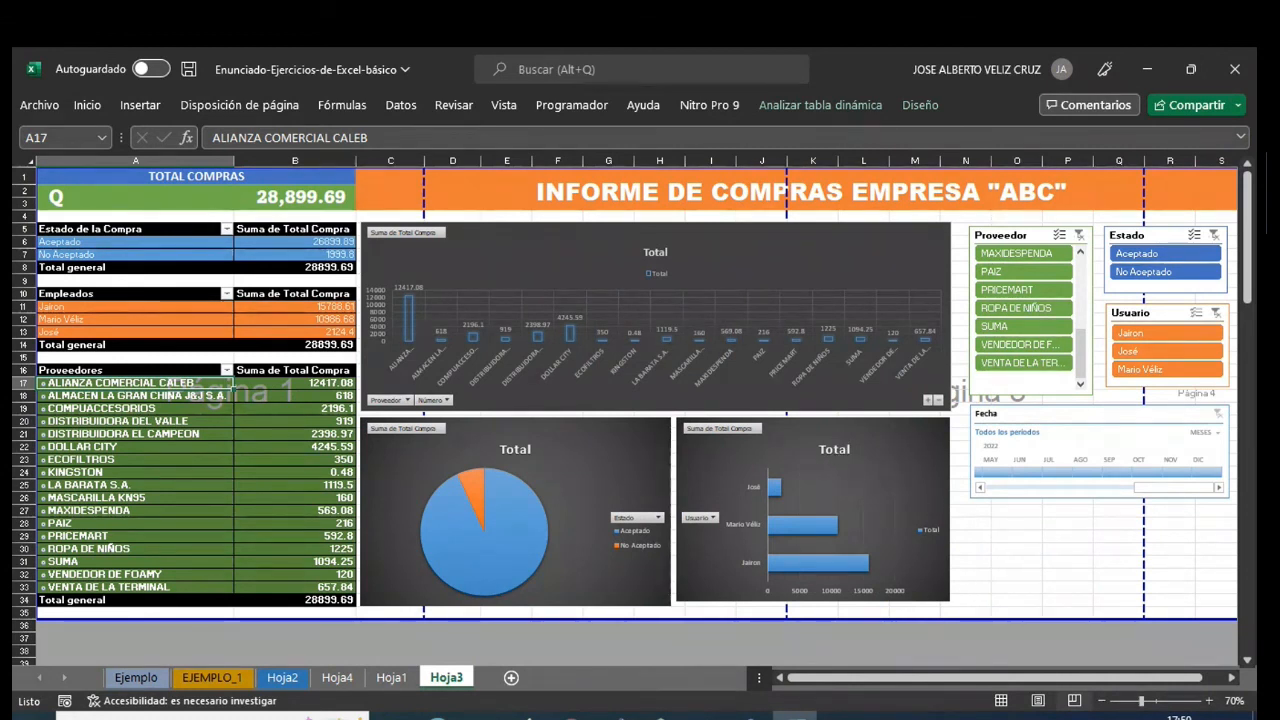
- Return to the source purchase records on Hoja1
{"action": "key", "text": "alt+Tab"}
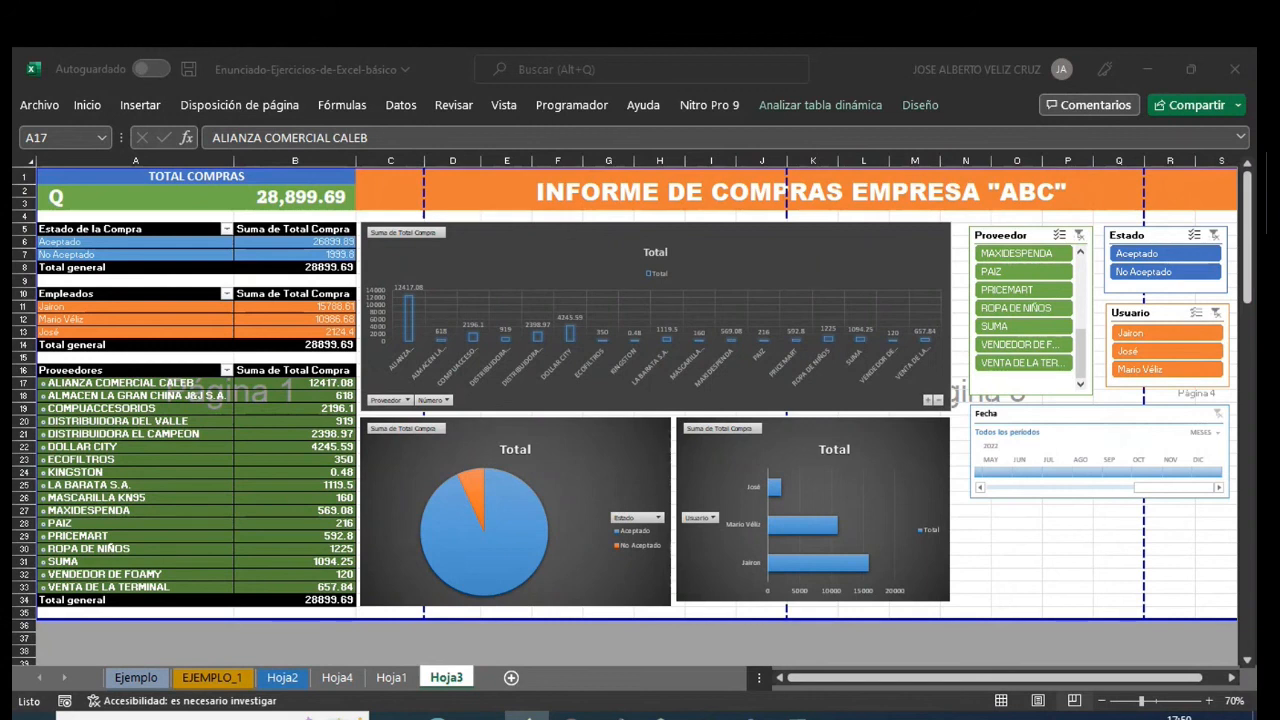
{"action": "left_click", "coordinate": [390, 677]}
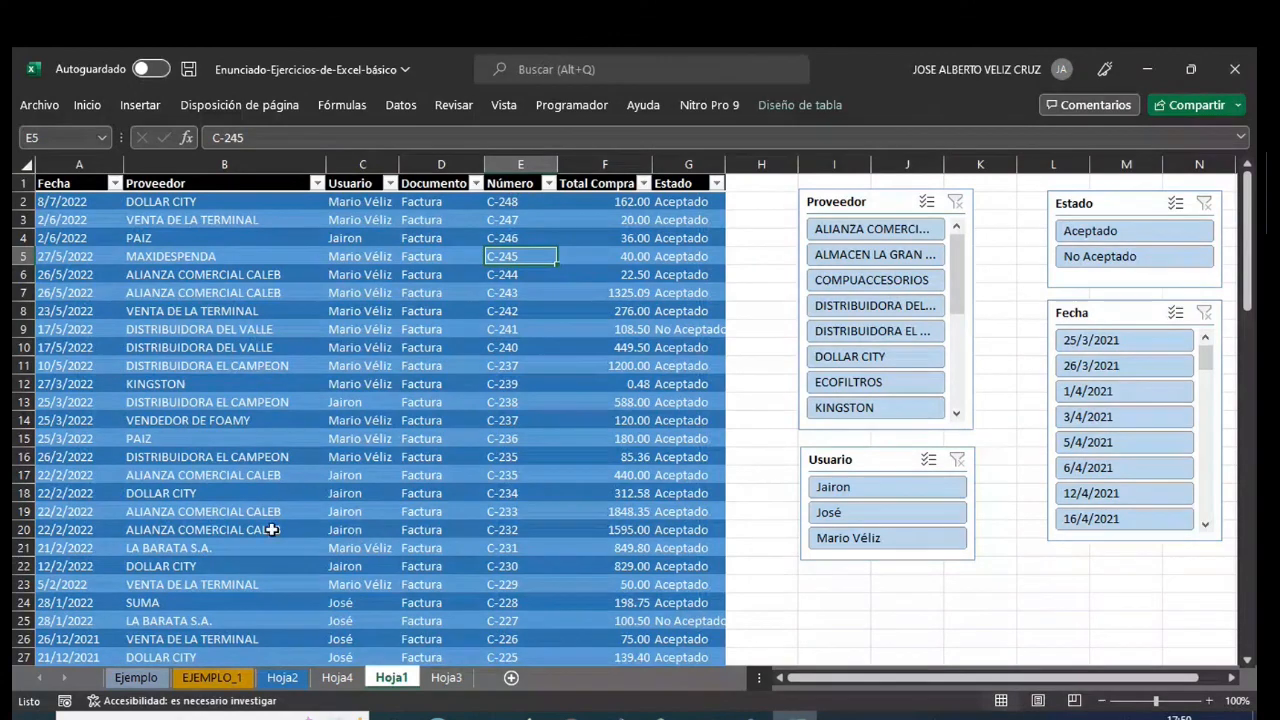